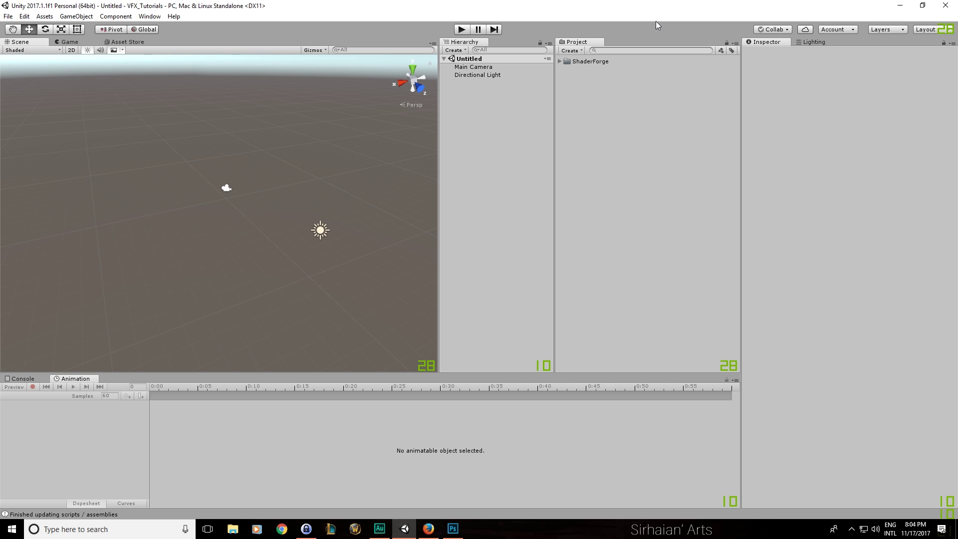
{"action": "left_click", "coordinate": [563, 61]}
{"action": "left_click", "coordinate": [576, 116]}
Switch to Firefox and compare the black hole and vortex reference images in the open tabs, then return to Unity
{"action": "left_click", "coordinate": [428, 528]}
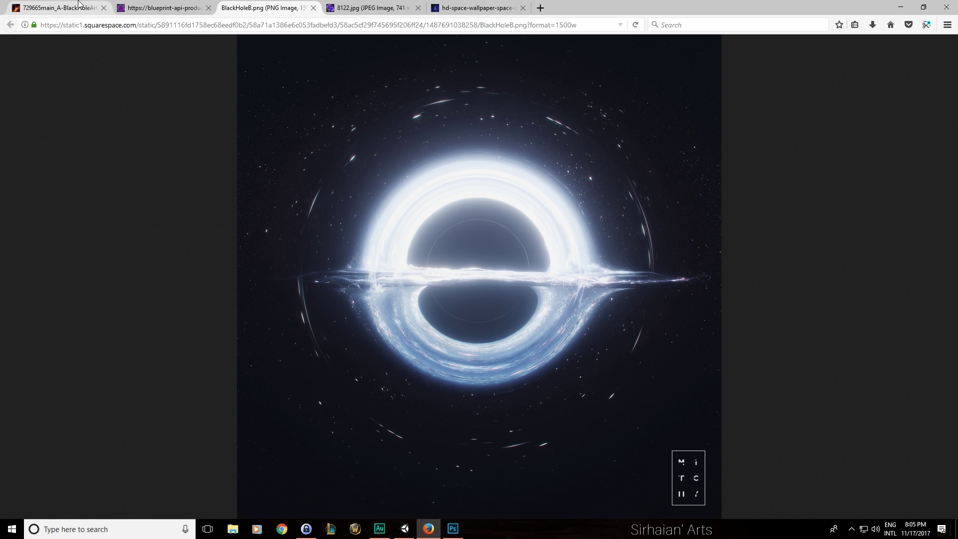
{"action": "left_click", "coordinate": [57, 8]}
{"action": "left_click", "coordinate": [173, 5]}
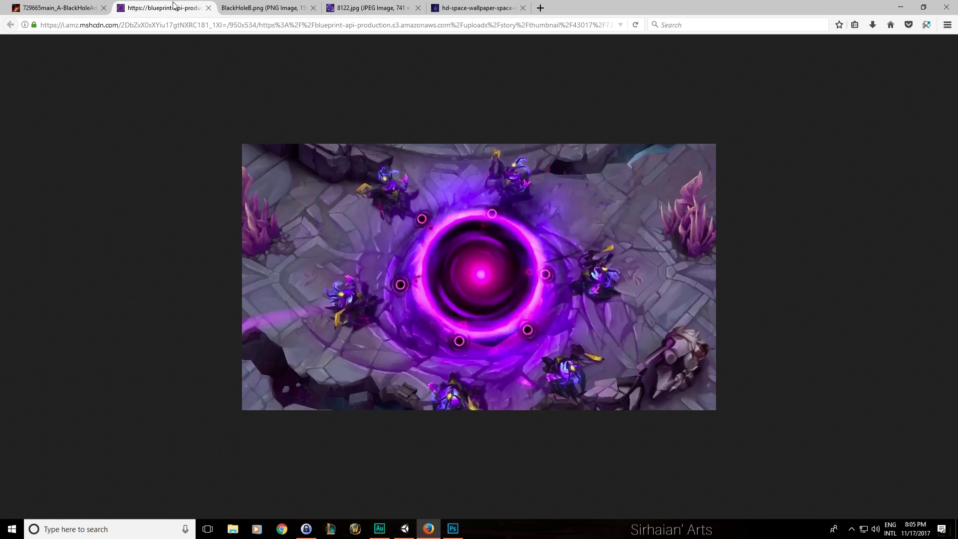
{"action": "left_click", "coordinate": [362, 7]}
{"action": "left_click", "coordinate": [470, 4]}
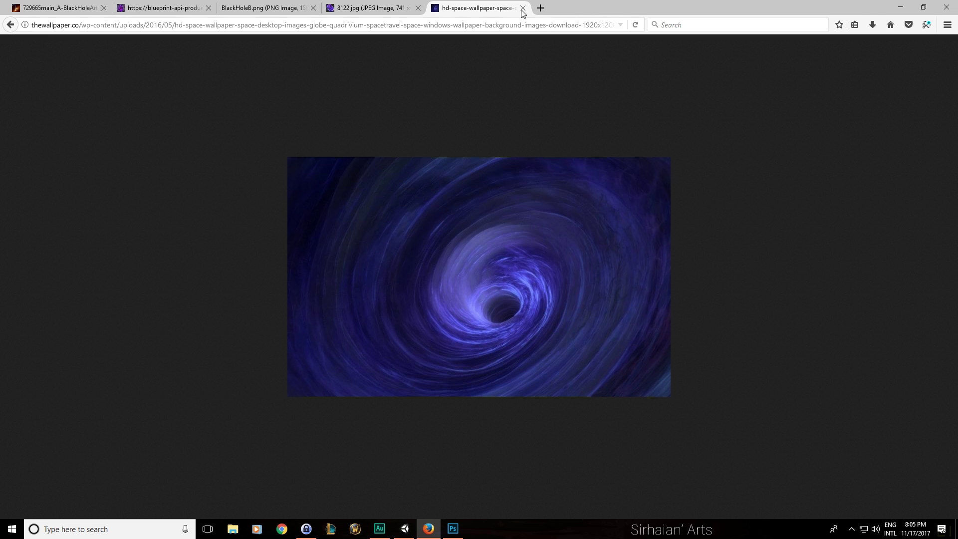
{"action": "left_click", "coordinate": [185, 7]}
{"action": "left_click", "coordinate": [269, 7]}
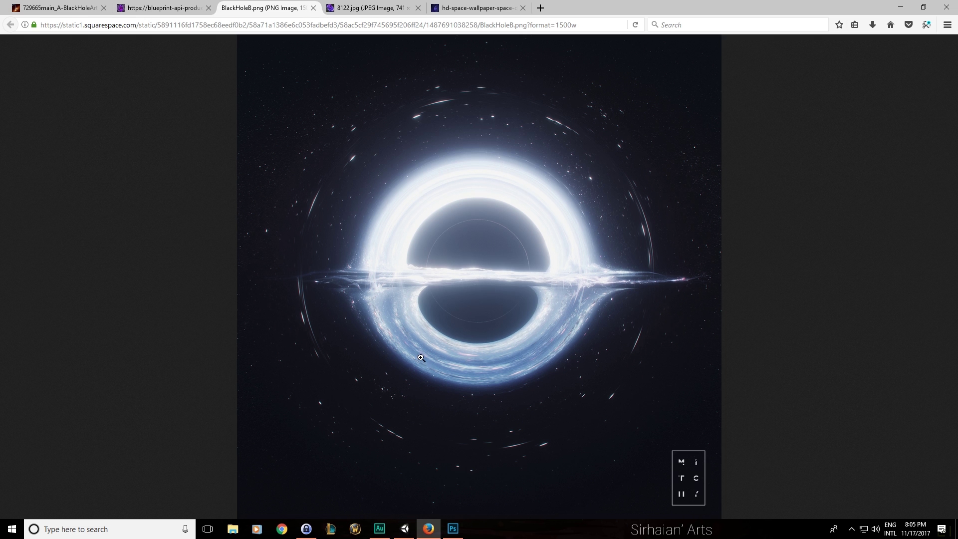
{"action": "left_click", "coordinate": [74, 7]}
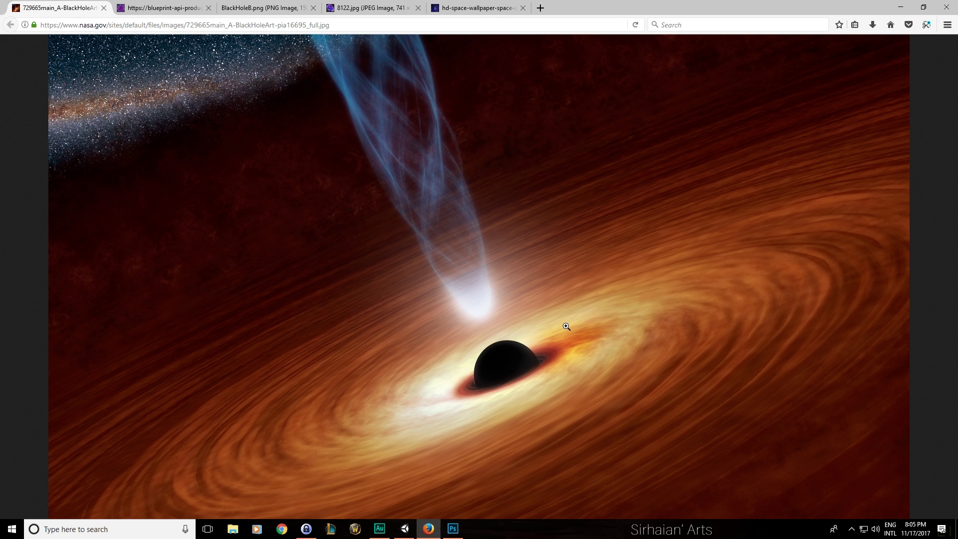
{"action": "left_click", "coordinate": [158, 7]}
{"action": "left_click", "coordinate": [262, 6]}
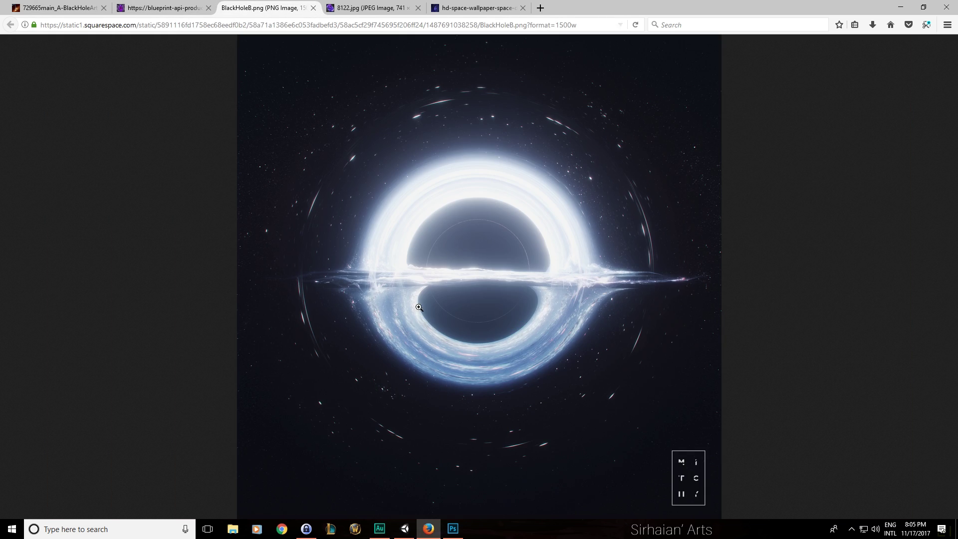
{"action": "left_click", "coordinate": [160, 7]}
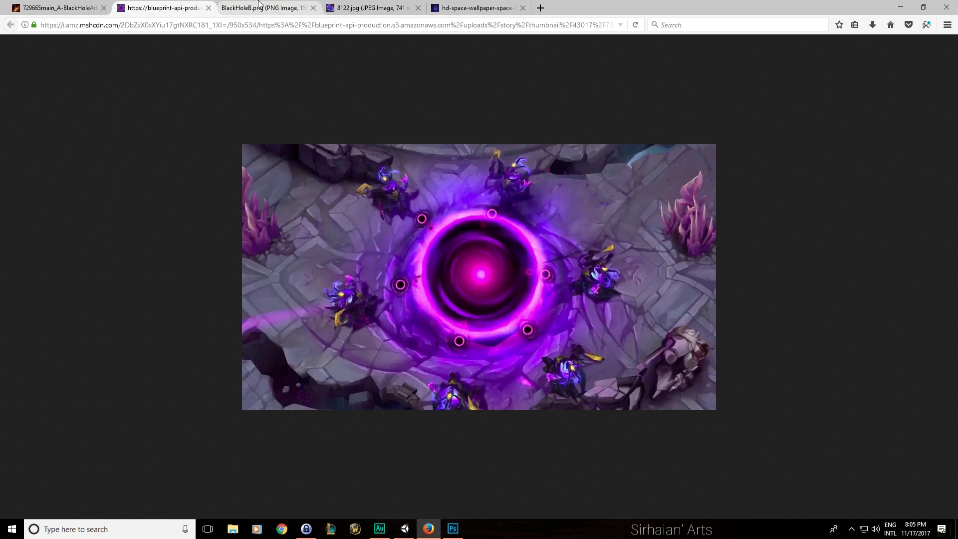
{"action": "left_click", "coordinate": [273, 7]}
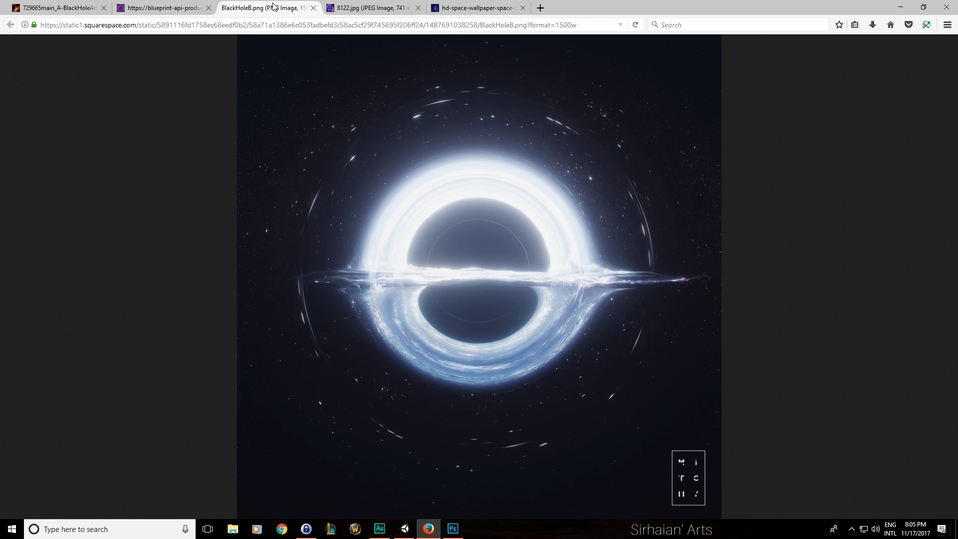
{"action": "left_click", "coordinate": [56, 7]}
{"action": "left_click", "coordinate": [371, 7]}
{"action": "left_click", "coordinate": [477, 7]}
{"action": "left_click", "coordinate": [394, 7]}
{"action": "left_click", "coordinate": [481, 8]}
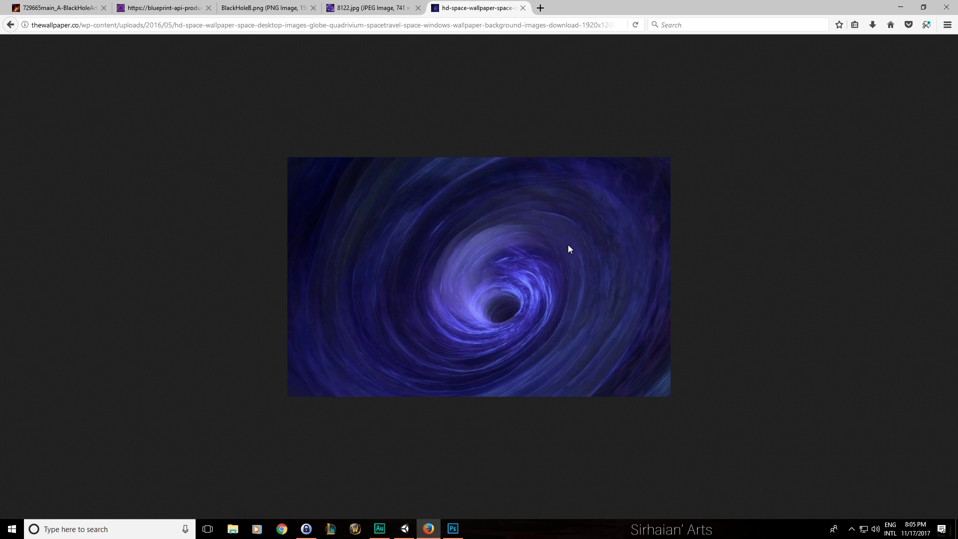
{"action": "left_click", "coordinate": [164, 7]}
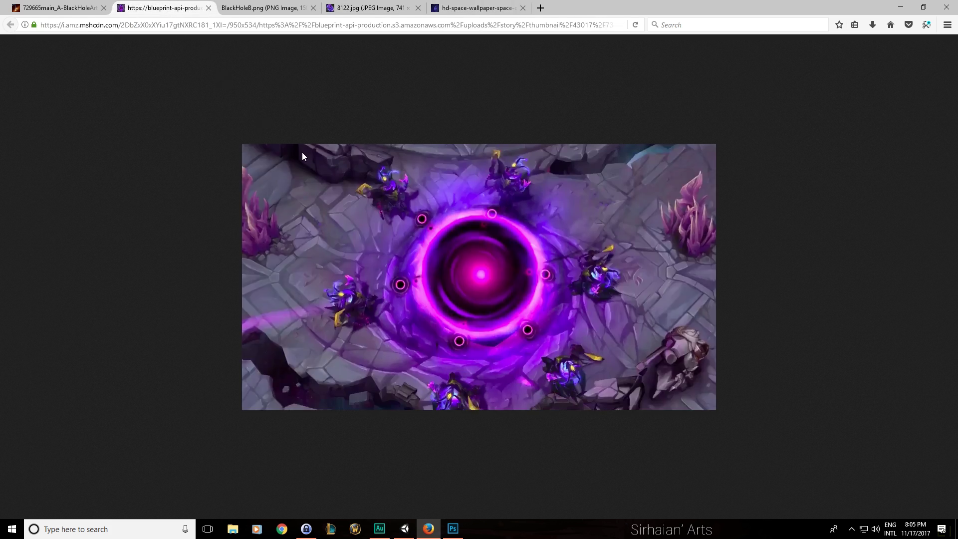
{"action": "left_click", "coordinate": [259, 7]}
{"action": "left_click", "coordinate": [374, 263]}
{"action": "left_click", "coordinate": [380, 250]}
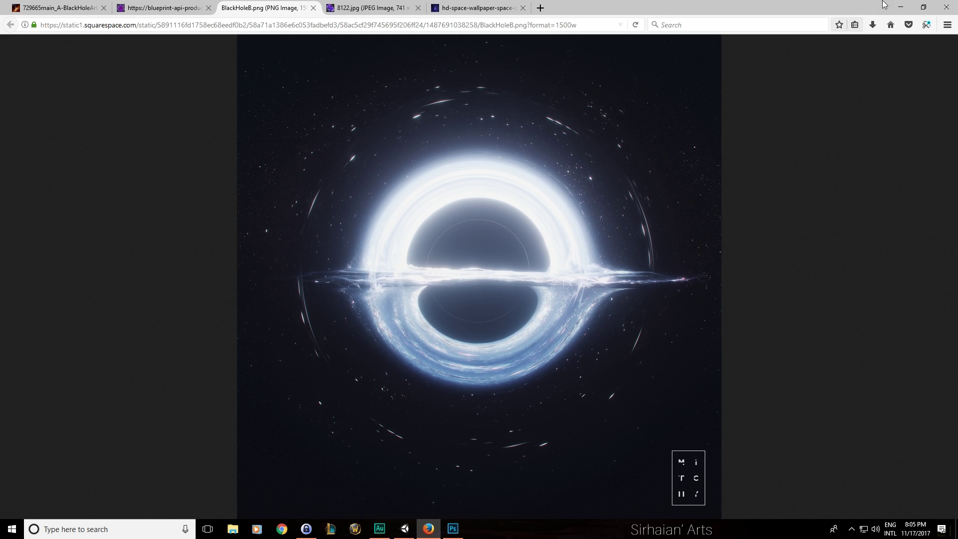
{"action": "left_click", "coordinate": [901, 7]}
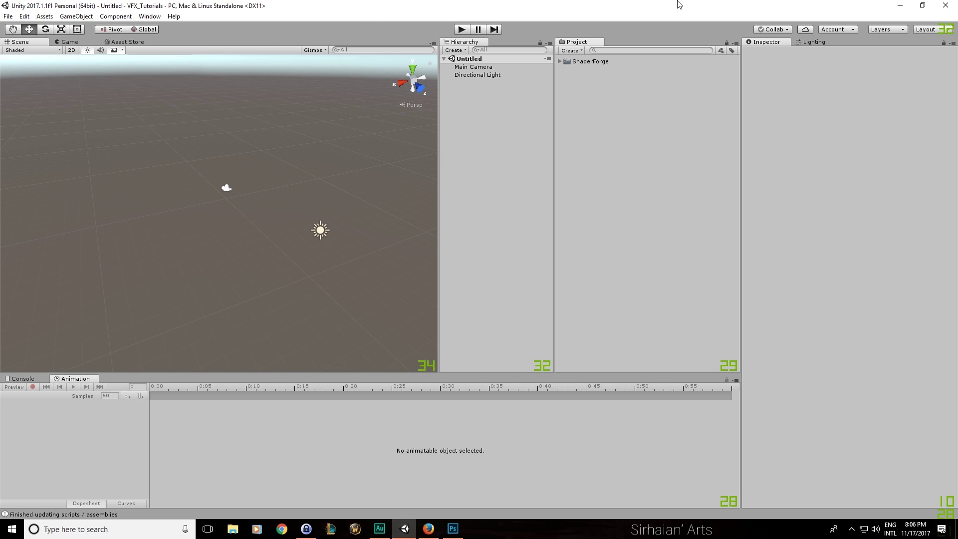
Create a project folder named 1_BlackHole in the assets root
{"action": "right_click", "coordinate": [616, 108]}
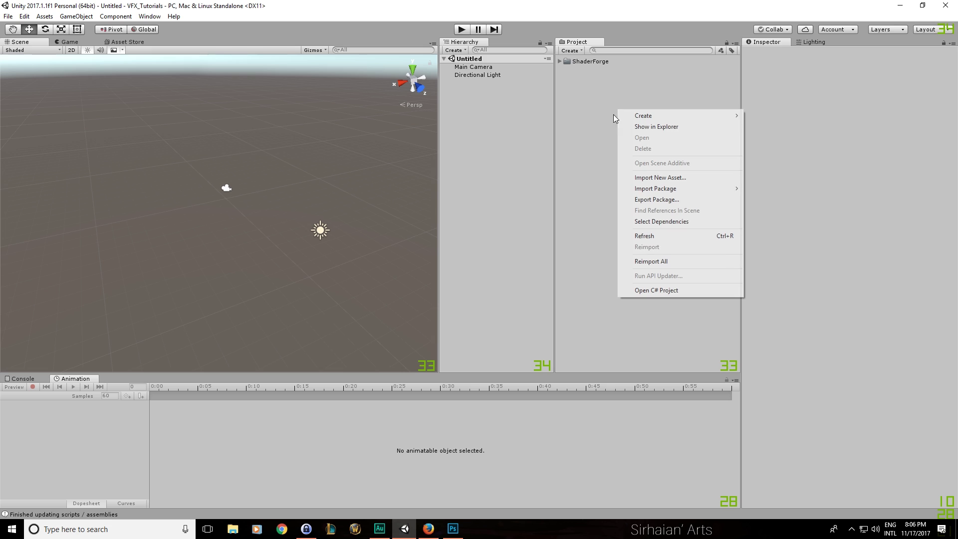
{"action": "mouse_move", "coordinate": [699, 115]}
{"action": "left_click", "coordinate": [787, 119]}
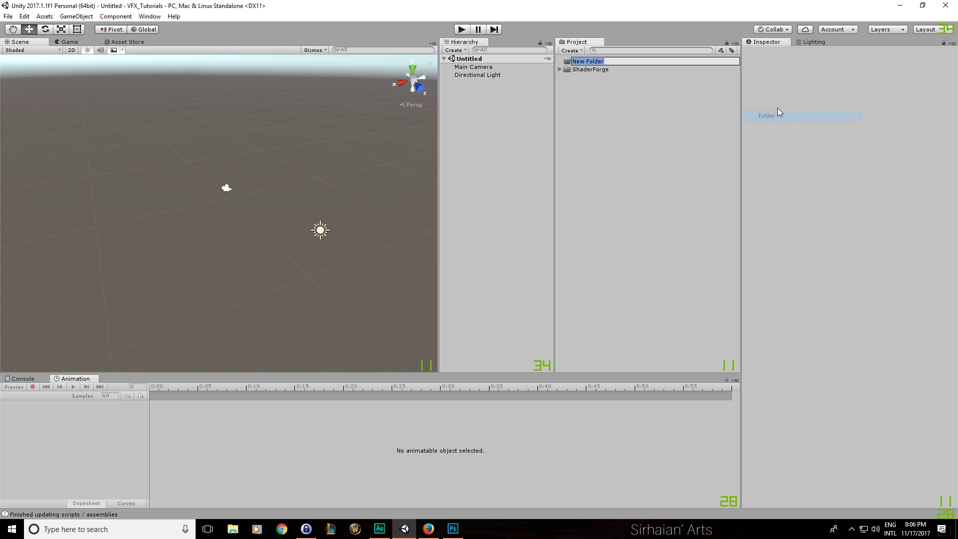
{"action": "type", "text": "1_"}
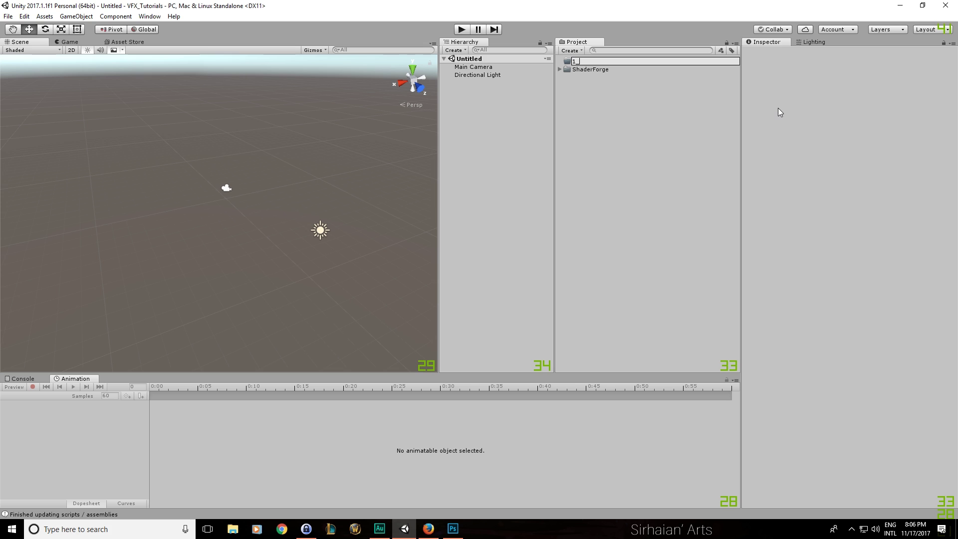
{"action": "type", "text": "BlackHole"}
{"action": "key", "text": "Return"}
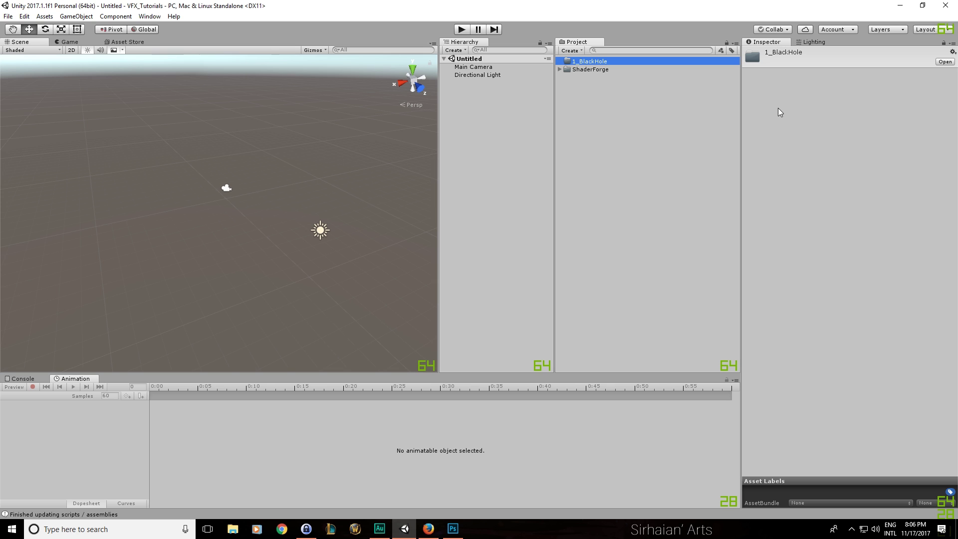
Save the scene as 1_BlackHole inside the 1_BlackHole folder
{"action": "right_click", "coordinate": [606, 67]}
{"action": "right_click", "coordinate": [602, 63]}
{"action": "left_click", "coordinate": [565, 4]}
{"action": "key", "text": "ctrl+s"}
{"action": "double_click", "coordinate": [119, 89]}
{"action": "left_click", "coordinate": [121, 238]}
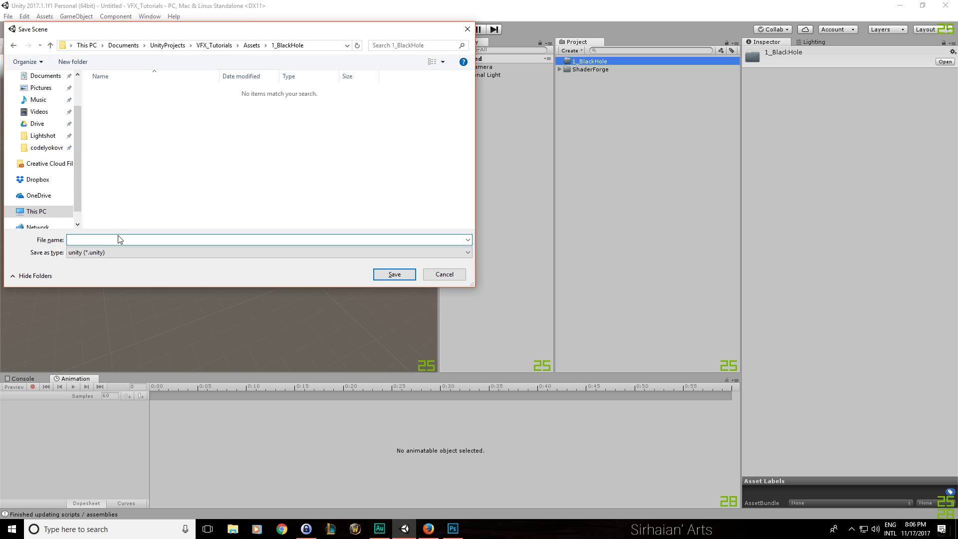
{"action": "type", "text": "BlackH"}
{"action": "type", "text": "ole"}
{"action": "type", "text": "1"}
{"action": "type", "text": "_"}
{"action": "key", "text": "Return"}
Expand the 1_BlackHole folder and create a subfolder named Materials in it
{"action": "left_click", "coordinate": [560, 61]}
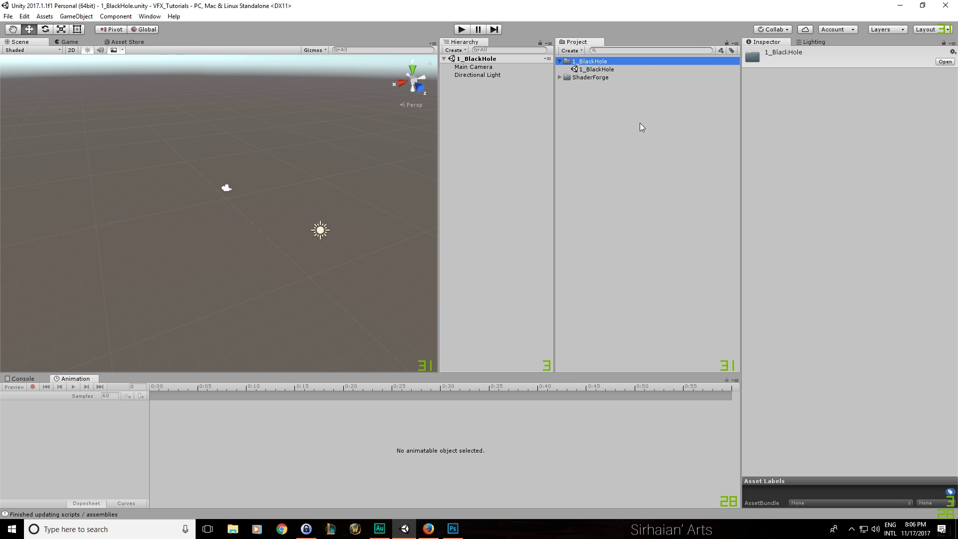
{"action": "right_click", "coordinate": [597, 62]}
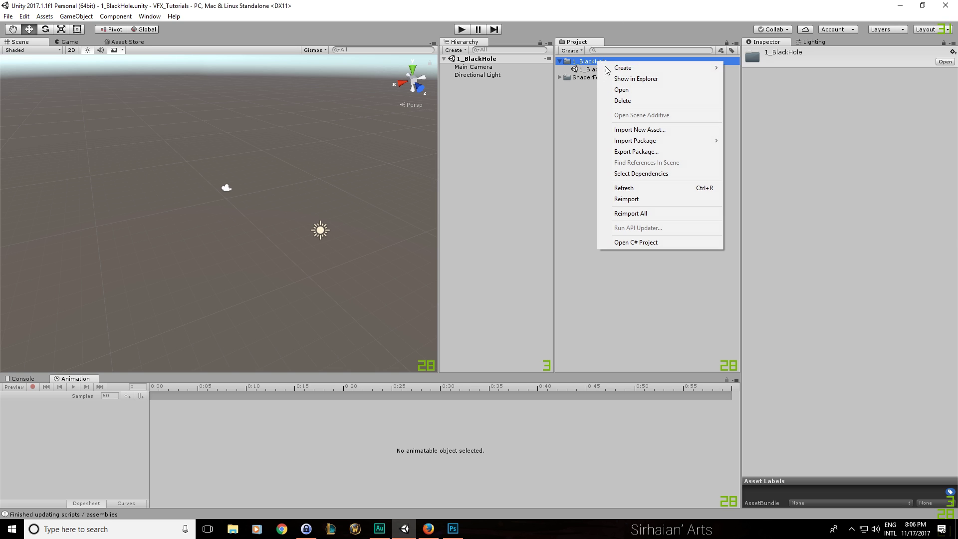
{"action": "mouse_move", "coordinate": [698, 67]}
{"action": "left_click", "coordinate": [746, 69]}
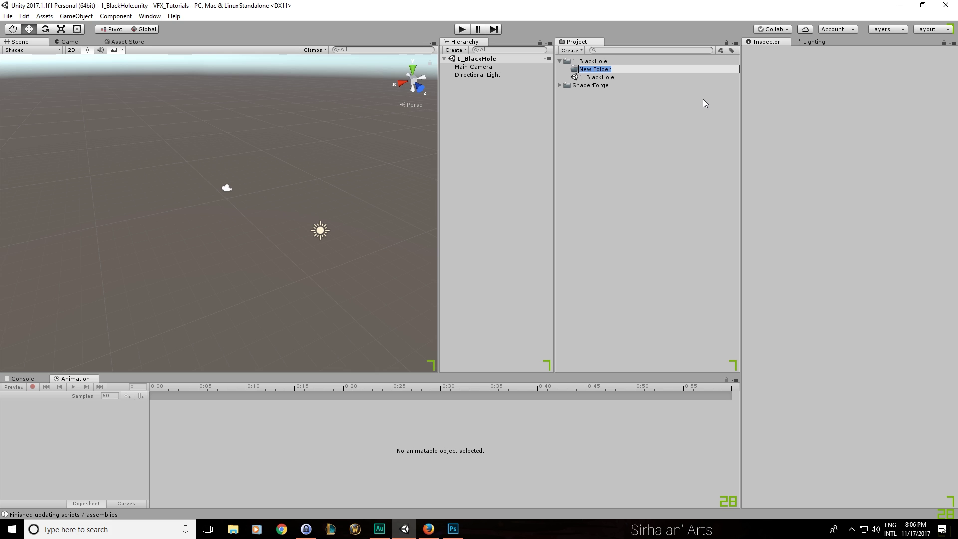
{"action": "type", "text": "Materials"}
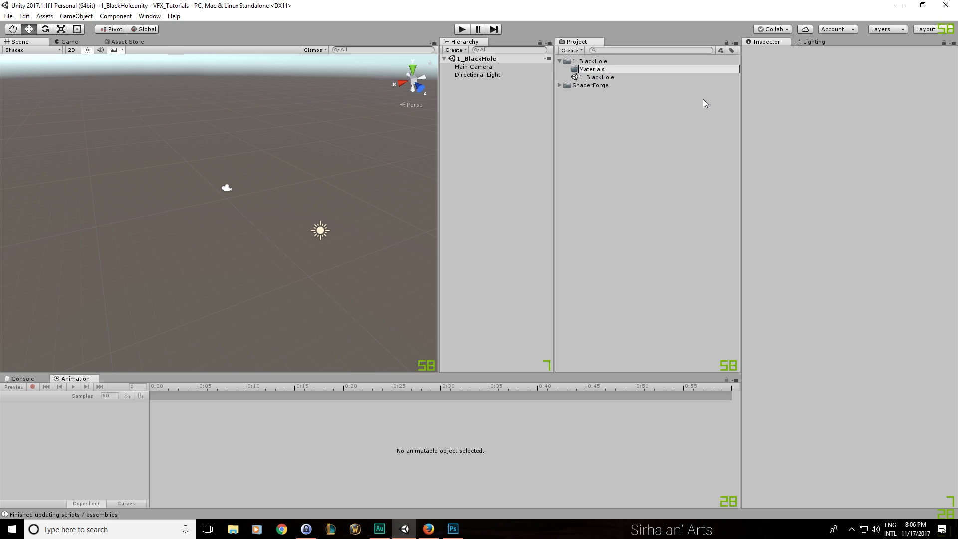
{"action": "key", "text": "Return"}
Create a subfolder named Shaders inside the 1_BlackHole folder
{"action": "right_click", "coordinate": [624, 62]}
{"action": "mouse_move", "coordinate": [699, 72]}
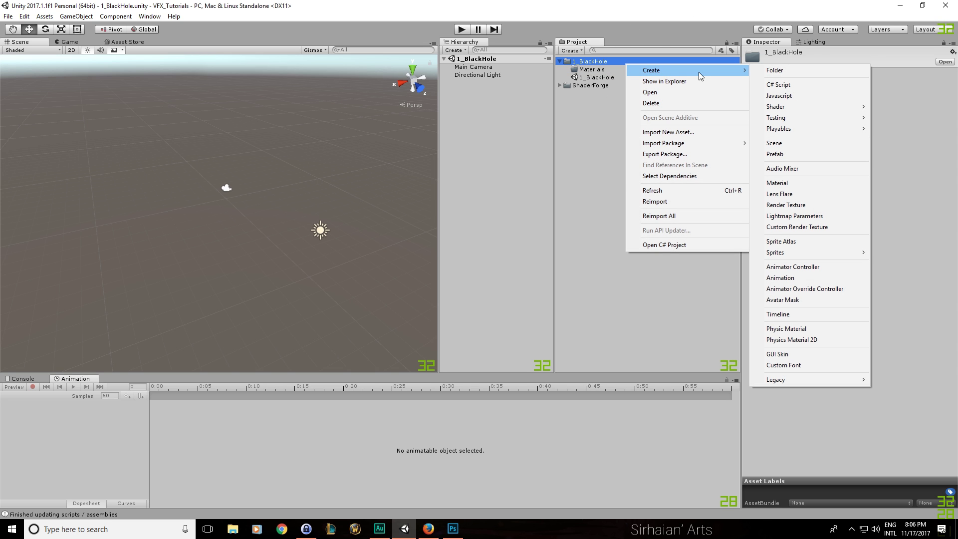
{"action": "left_click", "coordinate": [770, 74]}
{"action": "type", "text": "Shaders"}
{"action": "key", "text": "Return"}
Create a subfolder named Textures inside the 1_BlackHole folder
{"action": "right_click", "coordinate": [630, 60]}
{"action": "mouse_move", "coordinate": [680, 66]}
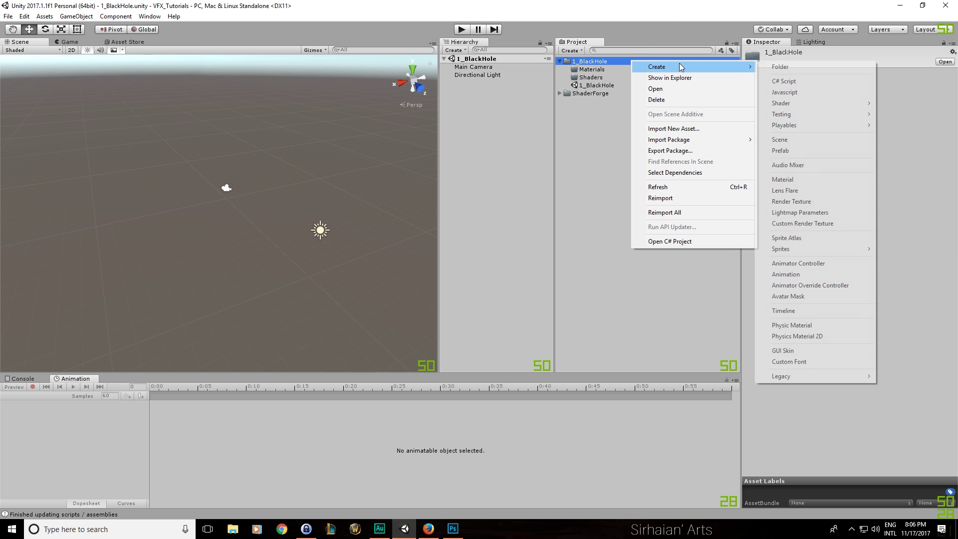
{"action": "left_click", "coordinate": [804, 70]}
{"action": "type", "text": "Textures"}
{"action": "key", "text": "Return"}
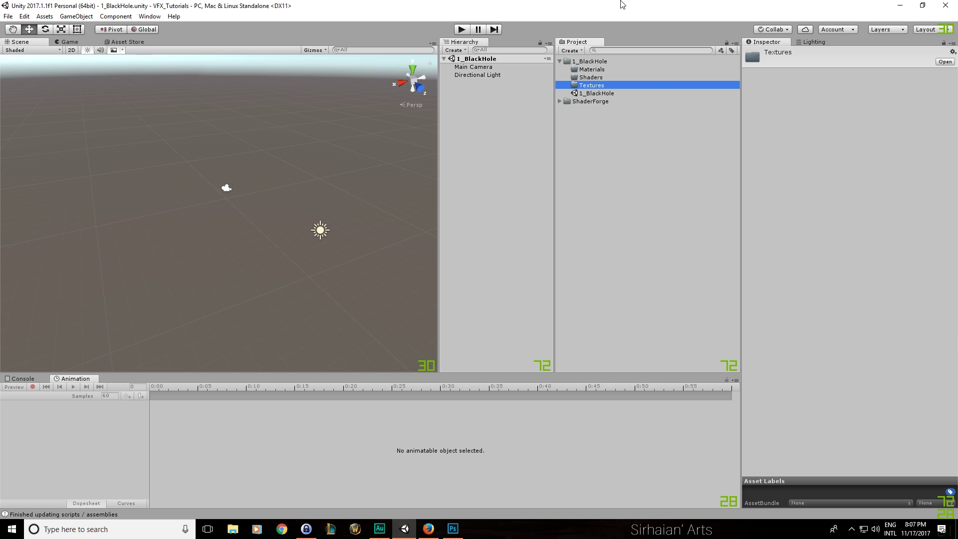
Add a new Particle System effect to the 1_BlackHole scene
{"action": "left_click", "coordinate": [520, 131]}
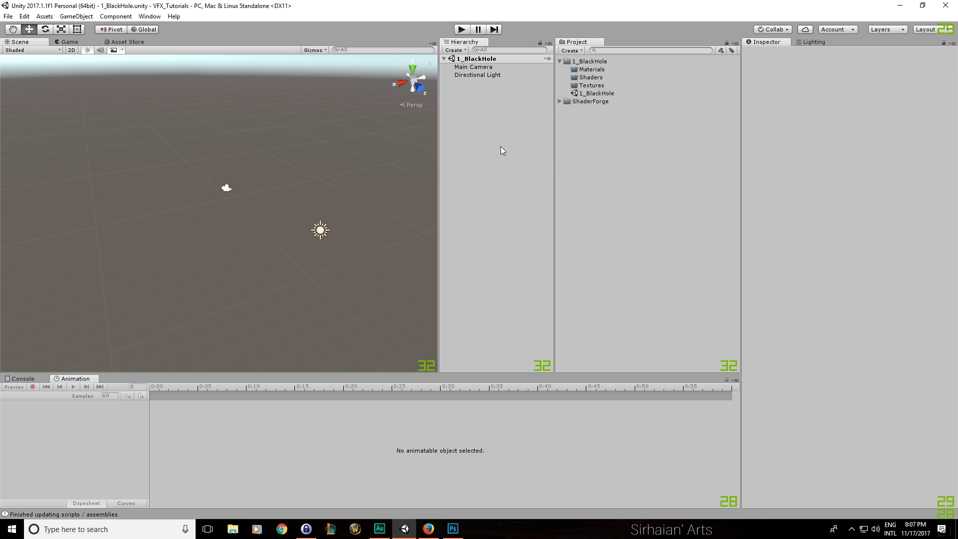
{"action": "right_click", "coordinate": [529, 140]}
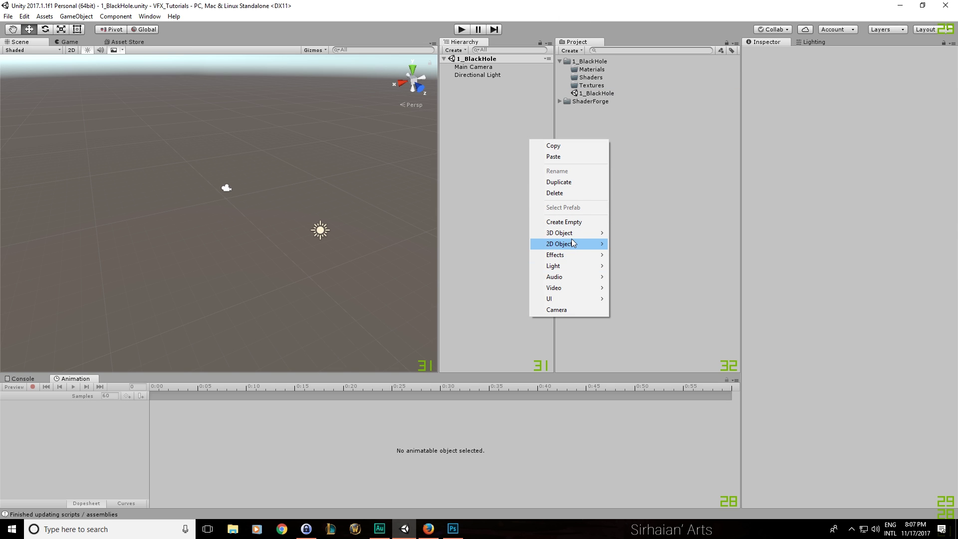
{"action": "mouse_move", "coordinate": [574, 255]}
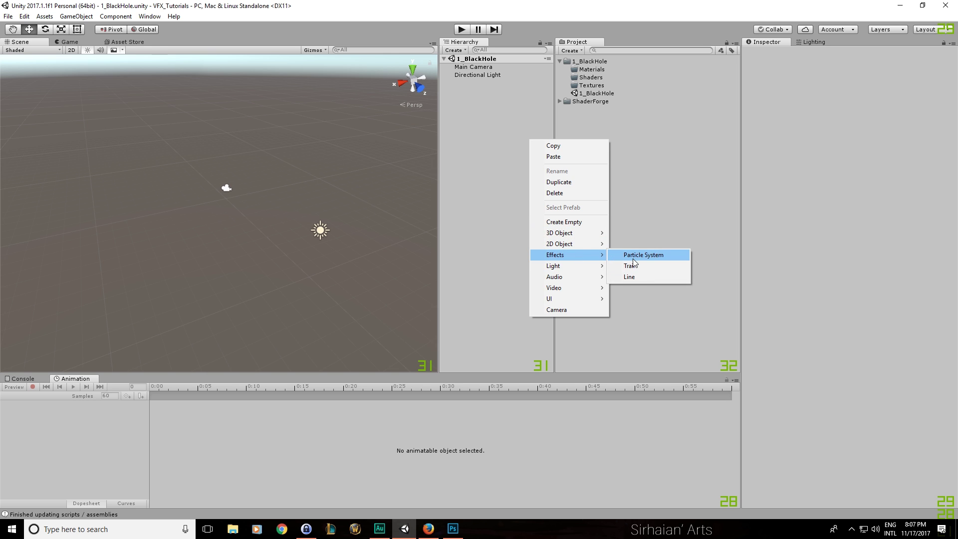
{"action": "left_click", "coordinate": [633, 257]}
Set the particle system's position to 0, 0, 0
{"action": "mouse_move", "coordinate": [304, 210]}
{"action": "left_mouse_down", "text": "alt"}
{"action": "mouse_move", "coordinate": [296, 203]}
{"action": "mouse_move", "coordinate": [310, 197]}
{"action": "left_mouse_up", "text": "alt"}
{"action": "left_click", "coordinate": [842, 83]}
{"action": "type", "text": "0"}
{"action": "key", "text": "Tab"}
{"action": "type", "text": "0"}
{"action": "key", "text": "Tab"}
{"action": "type", "text": "0"}
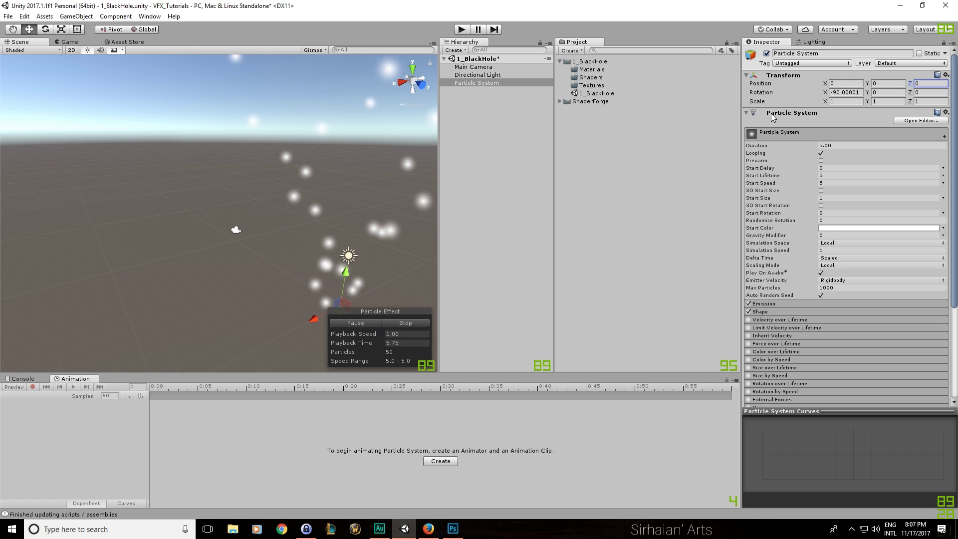
{"action": "left_click_drag", "start_coordinate": [280, 180], "coordinate": [271, 200], "text": "alt"}
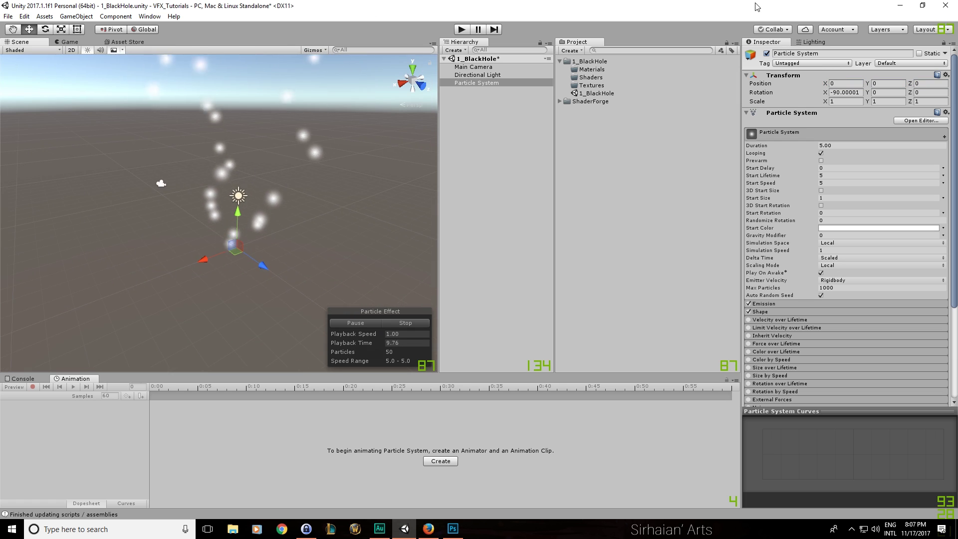
Examine the particle system's scale and rotation fields and view its particle emission from several angles in the scene
{"action": "left_click", "coordinate": [856, 102]}
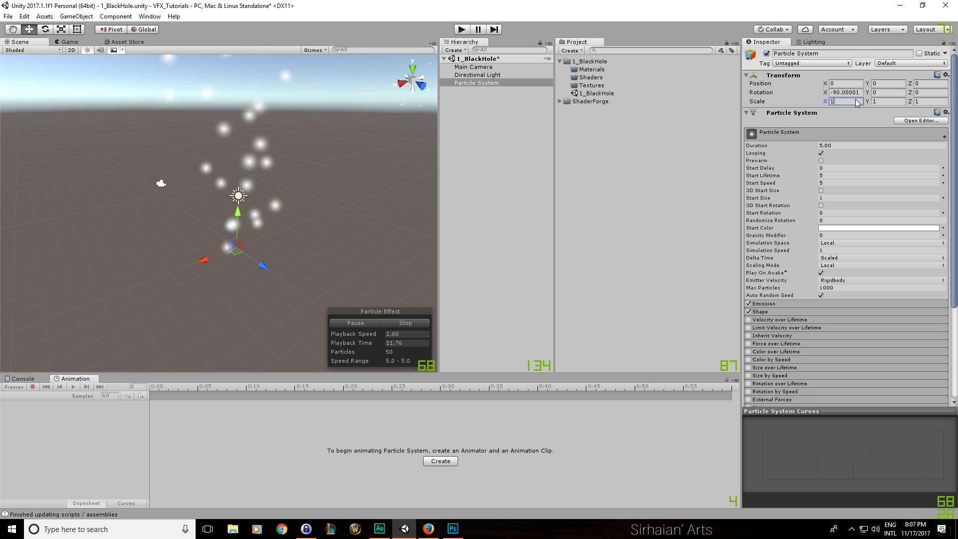
{"action": "left_click", "coordinate": [851, 92]}
{"action": "middle_click_drag", "start_coordinate": [334, 217], "coordinate": [322, 221]}
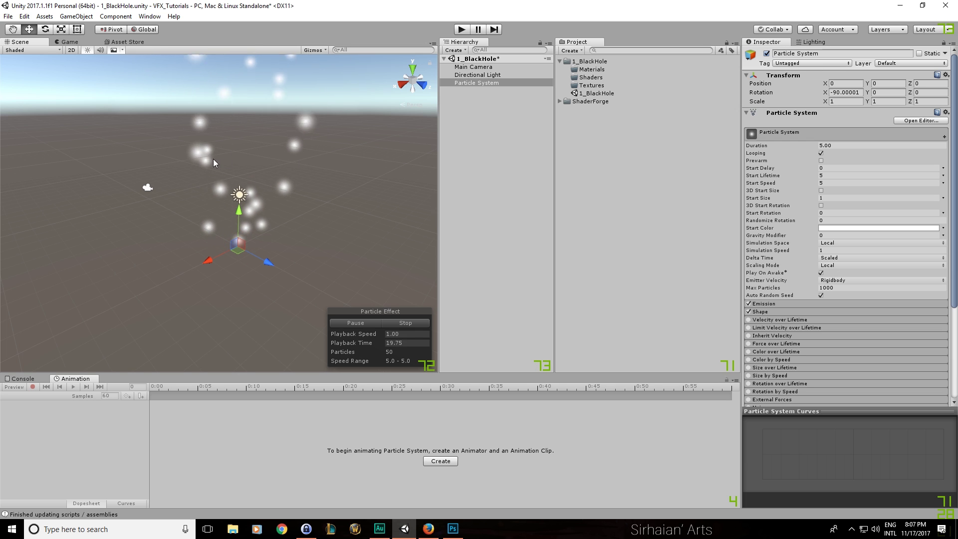
{"action": "mouse_move", "coordinate": [344, 151]}
{"action": "left_mouse_down", "text": "alt"}
{"action": "mouse_move", "coordinate": [259, 127]}
{"action": "mouse_move", "coordinate": [347, 159]}
{"action": "left_mouse_up", "text": "alt"}
{"action": "middle_click_drag", "start_coordinate": [347, 159], "coordinate": [318, 242]}
{"action": "left_click_drag", "start_coordinate": [257, 256], "coordinate": [296, 220], "text": "alt"}
{"action": "middle_click_drag", "start_coordinate": [296, 220], "coordinate": [320, 162]}
{"action": "left_click_drag", "start_coordinate": [320, 162], "coordinate": [321, 175], "text": "alt"}
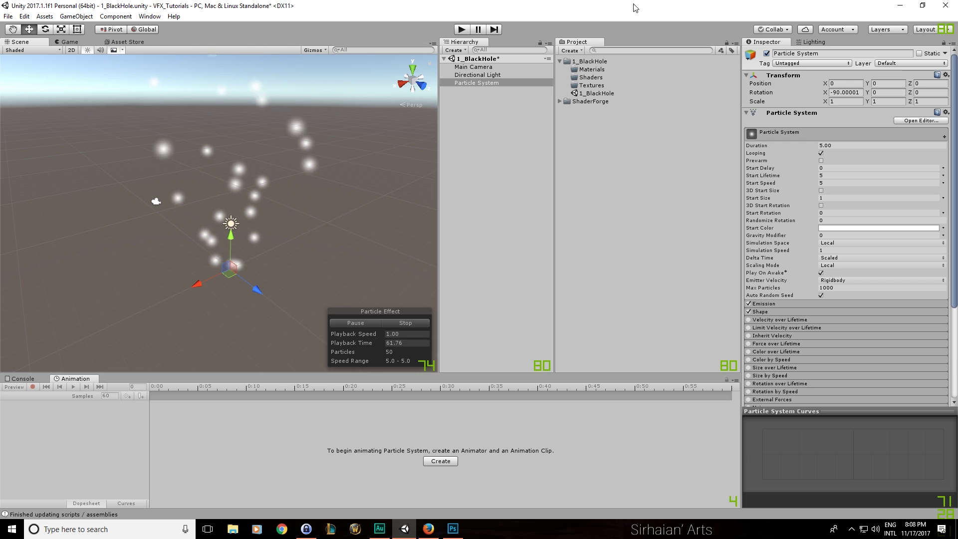
Collapse the particle system's main module and disable its Emission, Shape and Renderer modules
{"action": "left_click", "coordinate": [770, 134]}
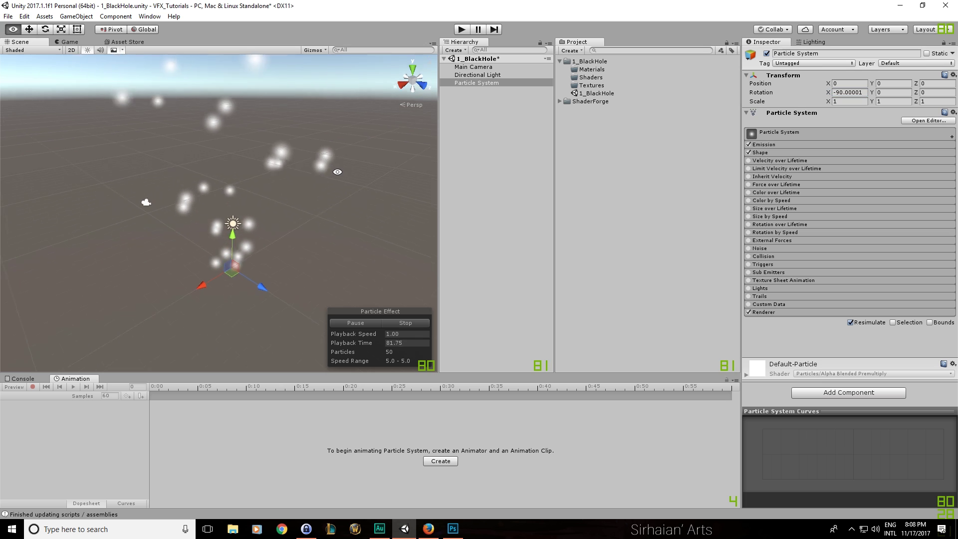
{"action": "left_click", "coordinate": [478, 83]}
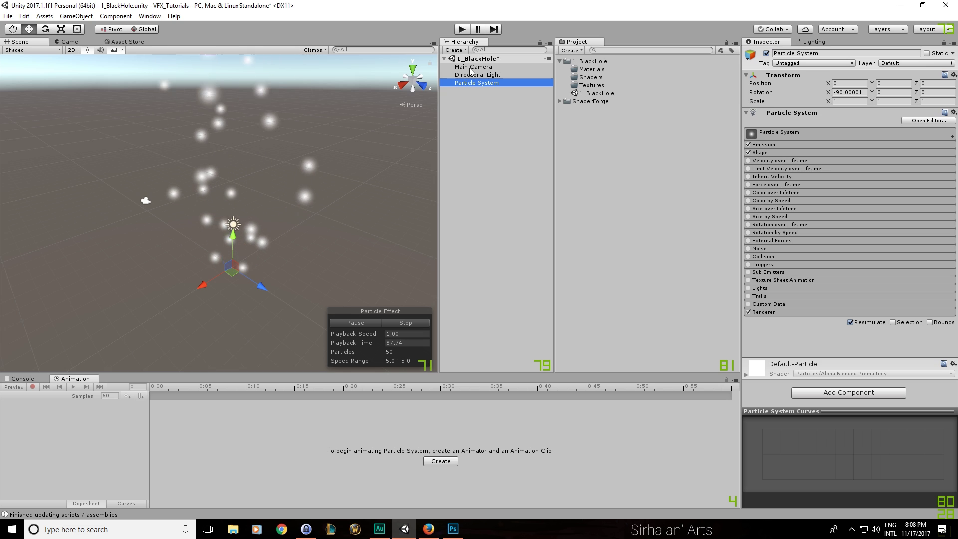
{"action": "left_click", "coordinate": [749, 153]}
{"action": "left_click", "coordinate": [748, 144]}
{"action": "left_click", "coordinate": [512, 82]}
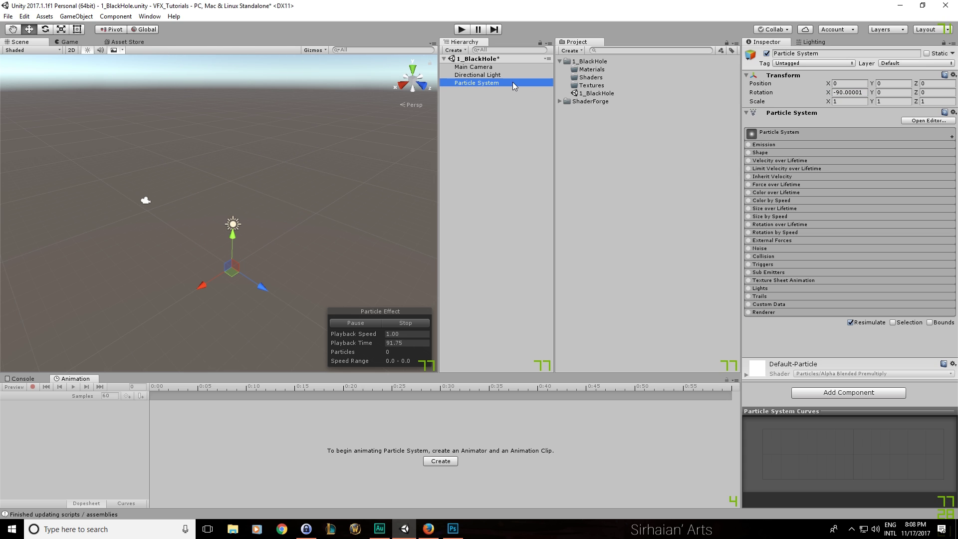
Rename the scene's particle system as _MAIN
{"action": "type", "text": "_MAIN"}
{"action": "key", "text": "Return"}
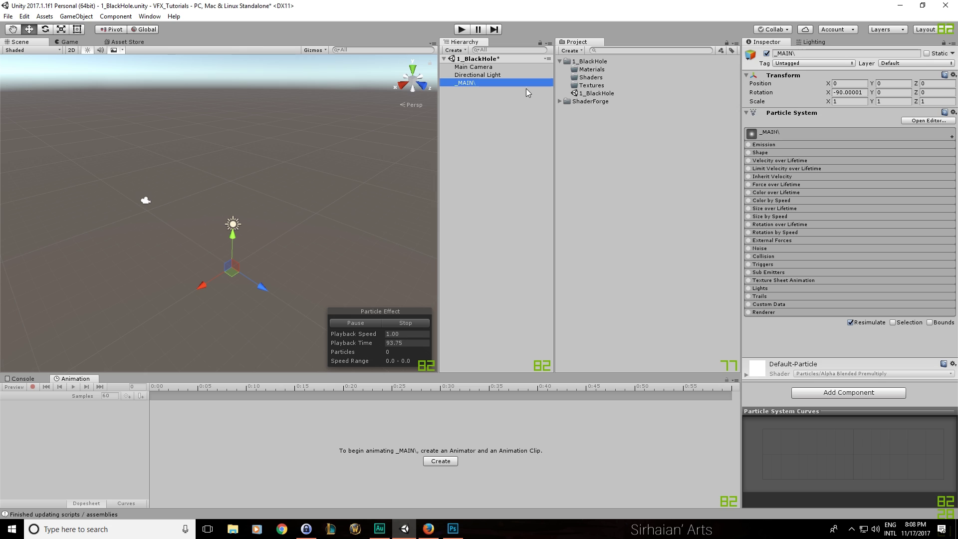
{"action": "key", "text": "ctrl+d"}
{"action": "left_click", "coordinate": [472, 91]}
{"action": "key", "text": "Escape"}
{"action": "key", "text": "Delete"}
Add a new Particle System as a child of _MAIN
{"action": "right_click", "coordinate": [469, 83]}
{"action": "mouse_move", "coordinate": [517, 201]}
{"action": "left_click", "coordinate": [574, 199]}
Try a duplicate of the child particle system shifted to about -8.59 on X and delete that copy
{"action": "key", "text": "ctrl+d"}
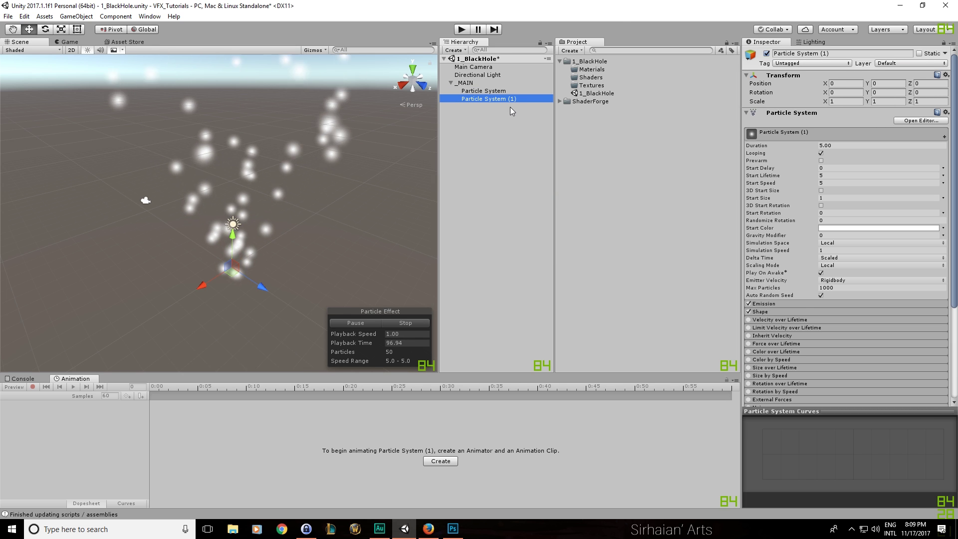
{"action": "left_click_drag", "start_coordinate": [192, 267], "coordinate": [299, 240], "text": "alt"}
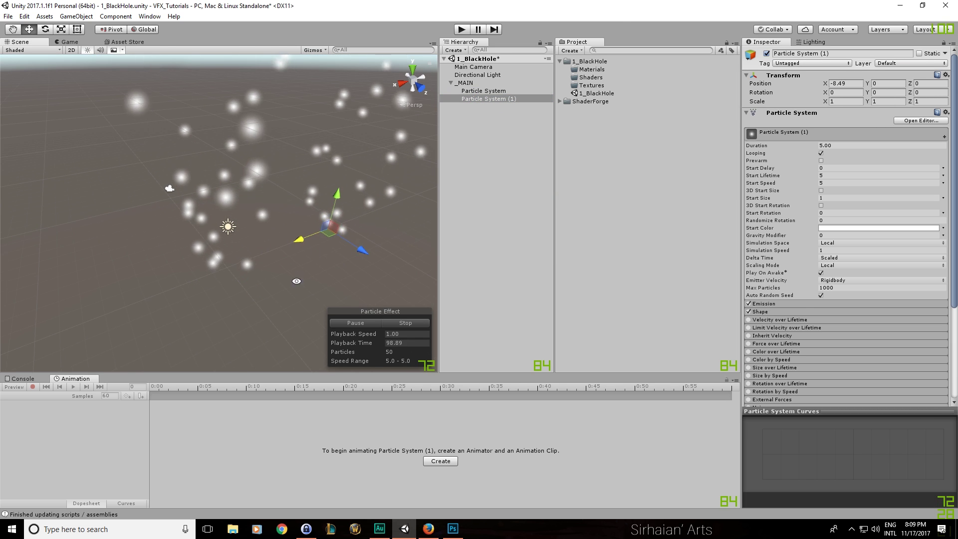
{"action": "left_click_drag", "start_coordinate": [296, 281], "coordinate": [447, 152], "text": "alt"}
{"action": "left_click", "coordinate": [484, 97]}
{"action": "left_click_drag", "start_coordinate": [270, 177], "coordinate": [265, 205], "text": "alt"}
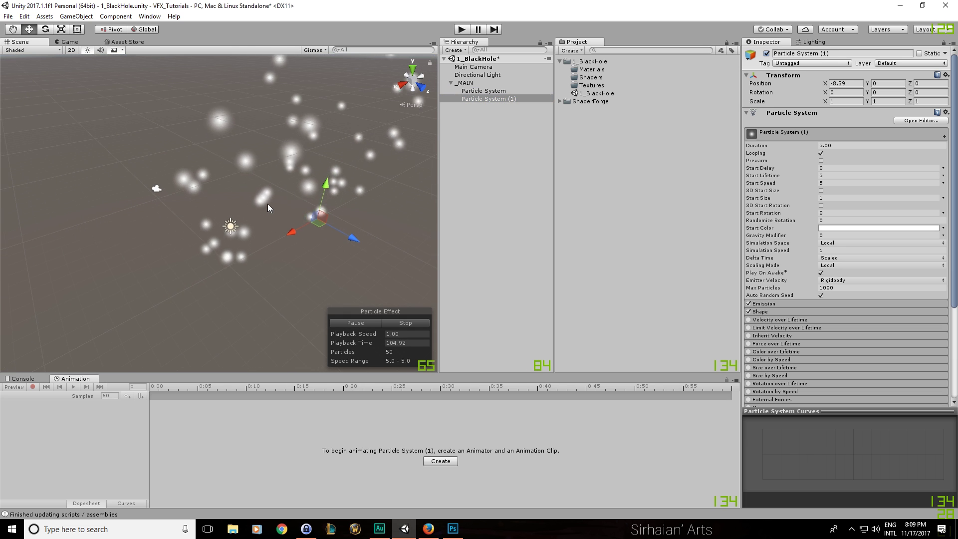
{"action": "left_click", "coordinate": [507, 98]}
{"action": "key", "text": "Delete"}
Rename the particle system under _MAIN as _DarkOrb
{"action": "left_click", "coordinate": [504, 91]}
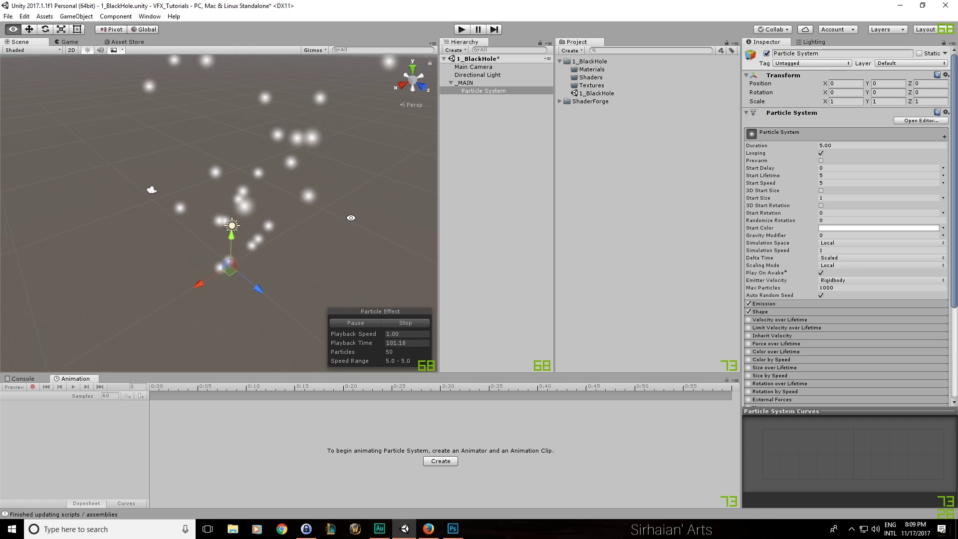
{"action": "left_click", "coordinate": [504, 91]}
{"action": "type", "text": "_DarkOrb"}
{"action": "key", "text": "Return"}
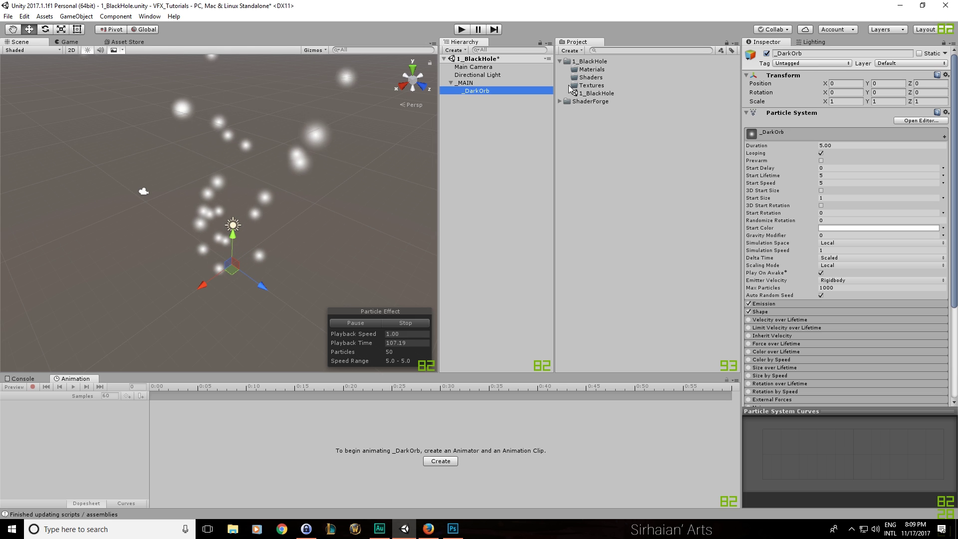
Look at the BlackHoleB.png reference image in Firefox and return to Unity
{"action": "key", "text": "alt+Tab"}
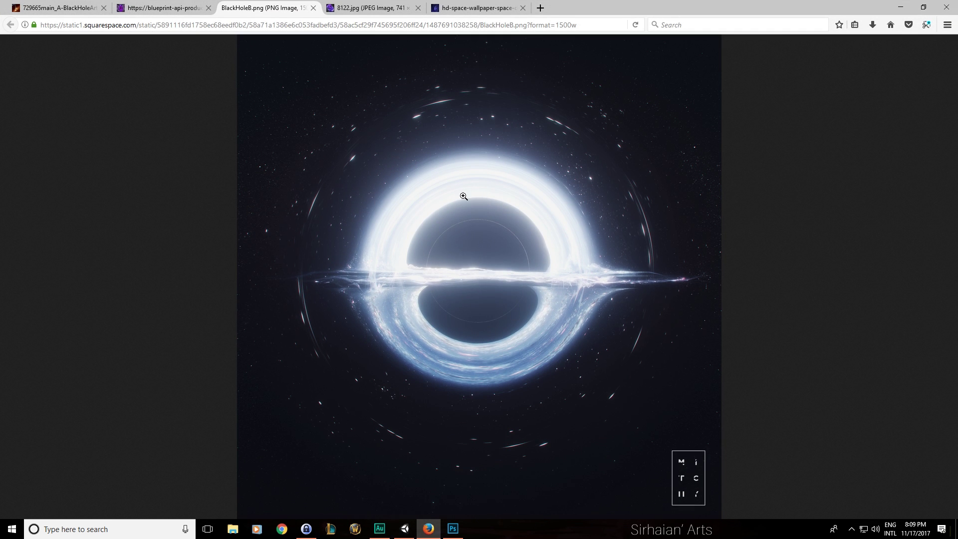
{"action": "key", "text": "alt+Tab"}
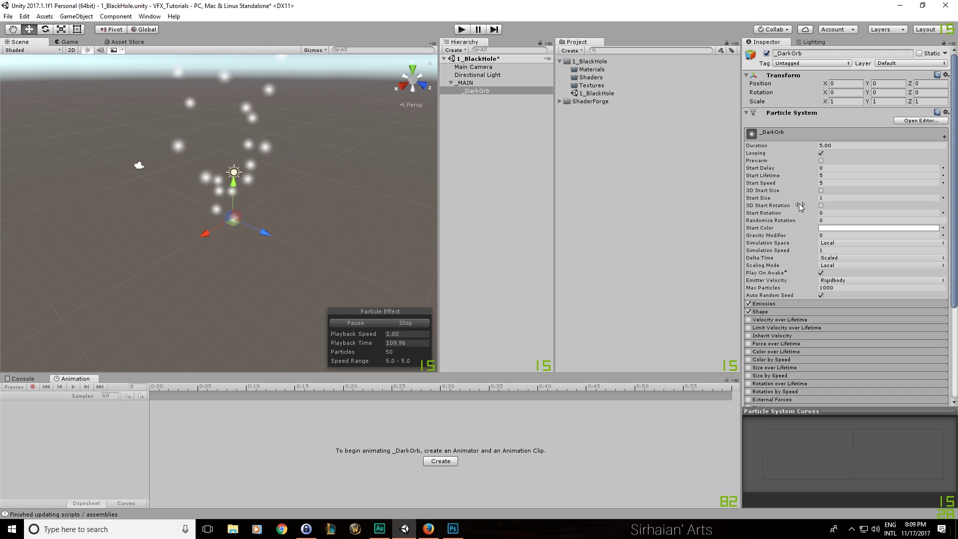
Set the Emission module's Rate over Time of _DarkOrb to 0
{"action": "scroll", "coordinate": [798, 202], "scroll_direction": "down", "scroll_amount": 5}
{"action": "scroll", "coordinate": [788, 324], "scroll_direction": "up", "scroll_amount": 3}
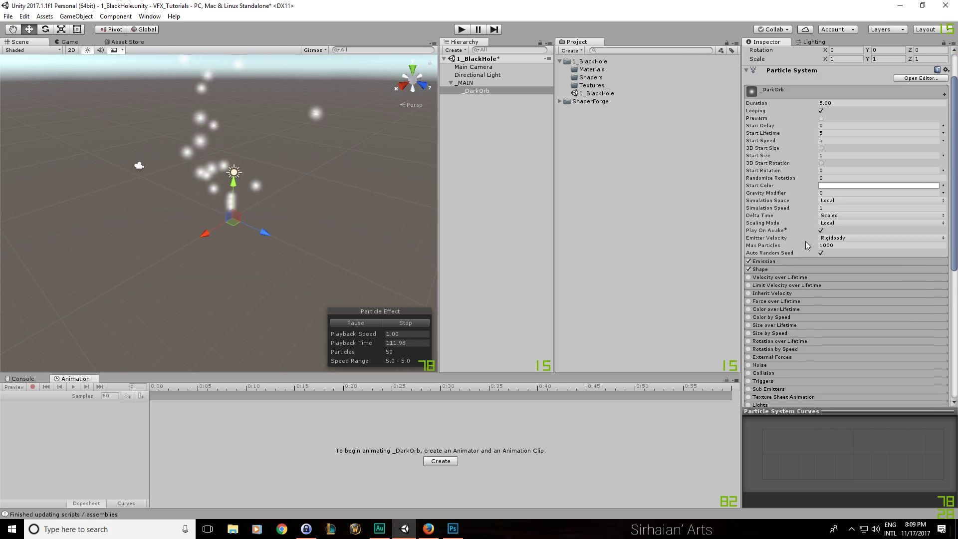
{"action": "left_click", "coordinate": [776, 260]}
{"action": "left_click", "coordinate": [867, 270]}
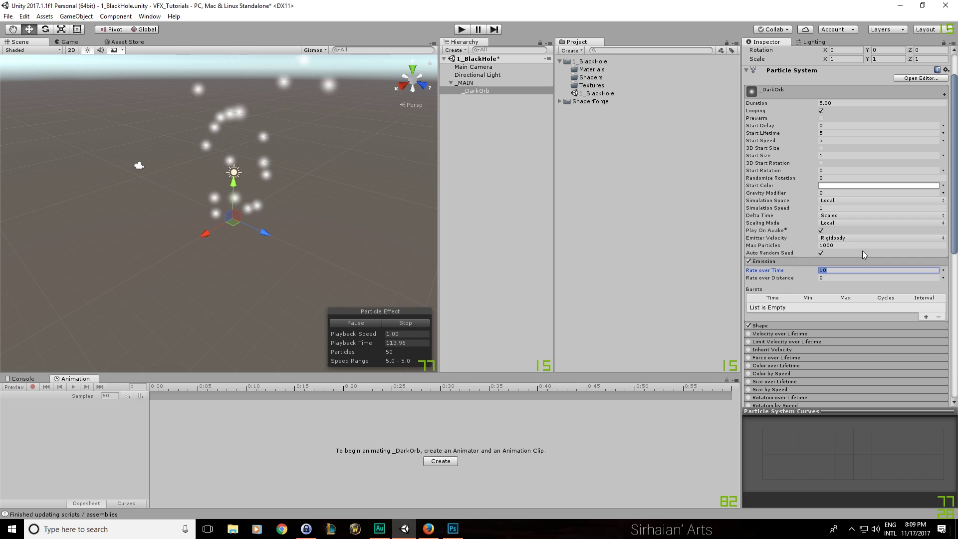
{"action": "type", "text": "1"}
{"action": "key", "text": "BackSpace"}
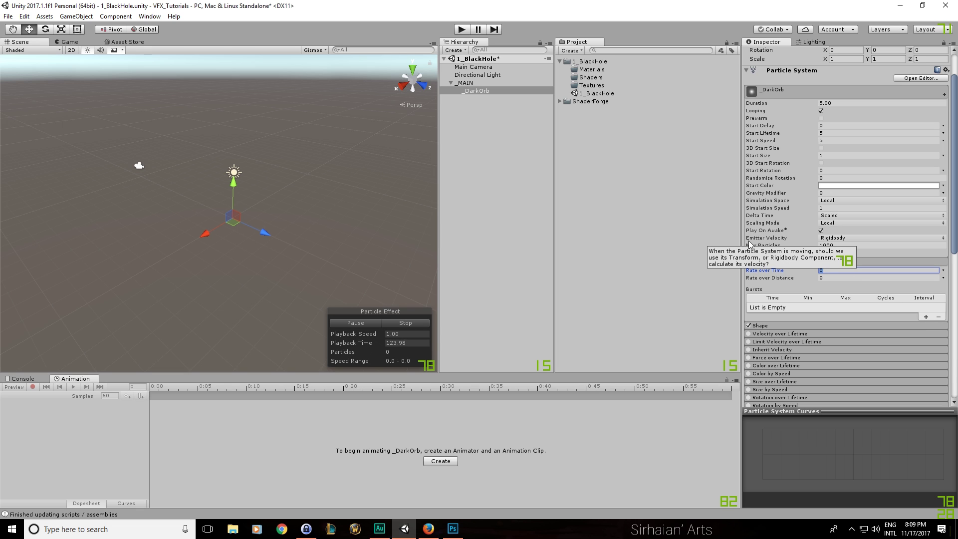
Add an emission burst to _DarkOrb with a minimum and maximum of 1 particle
{"action": "left_click", "coordinate": [926, 316]}
{"action": "left_click", "coordinate": [806, 306]}
{"action": "type", "text": "1"}
{"action": "left_click", "coordinate": [848, 306]}
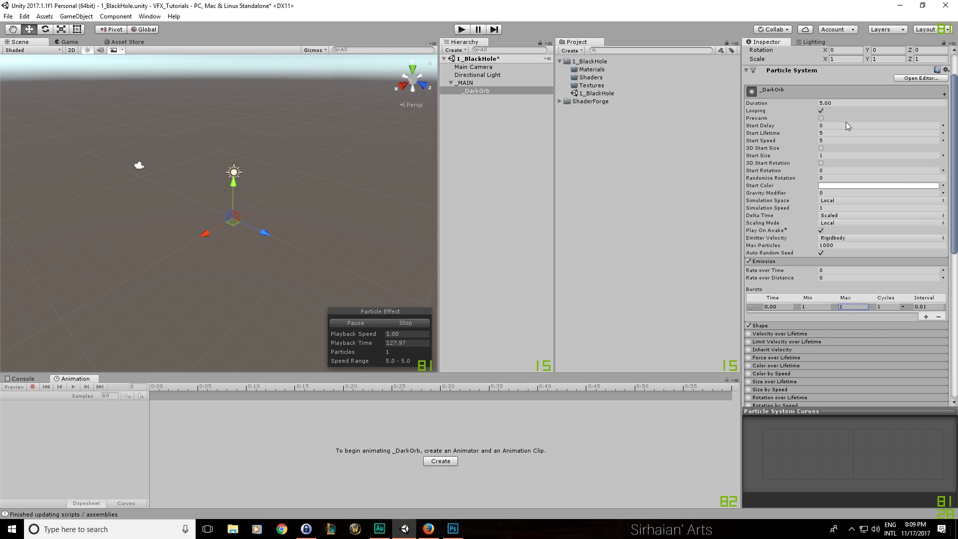
Set _DarkOrb's Duration and Start Lifetime to 1 and its Start Speed to 0
{"action": "left_click", "coordinate": [831, 133]}
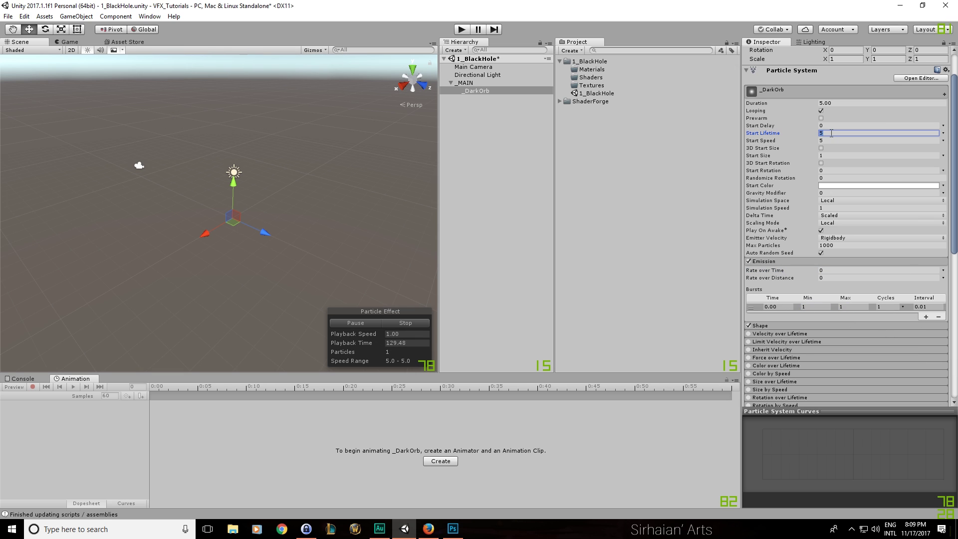
{"action": "left_click", "coordinate": [837, 103]}
{"action": "type", "text": "1.00"}
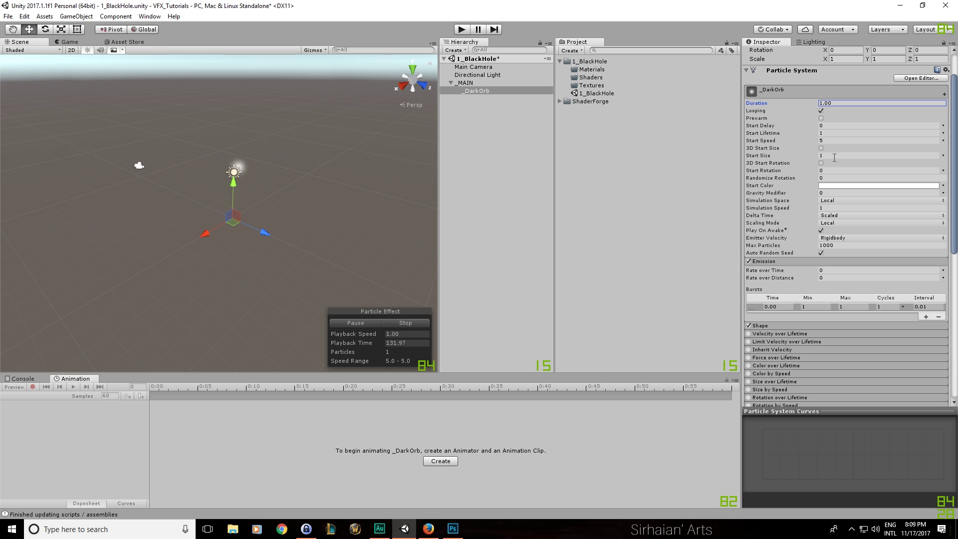
{"action": "left_click", "coordinate": [831, 140]}
{"action": "type", "text": "0"}
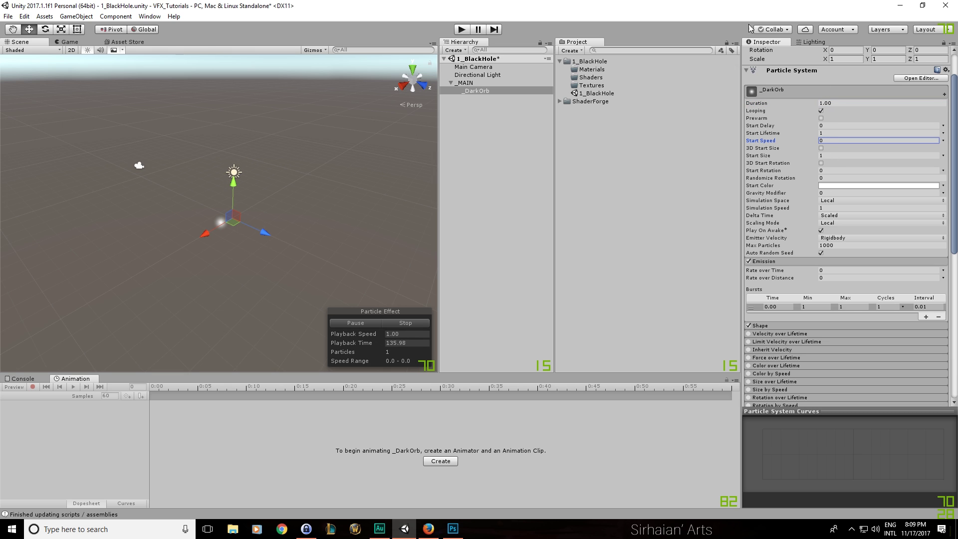
Change the emitter shape of _DarkOrb to Mesh
{"action": "scroll", "coordinate": [771, 243], "scroll_direction": "down", "scroll_amount": 3}
{"action": "left_click", "coordinate": [766, 297]}
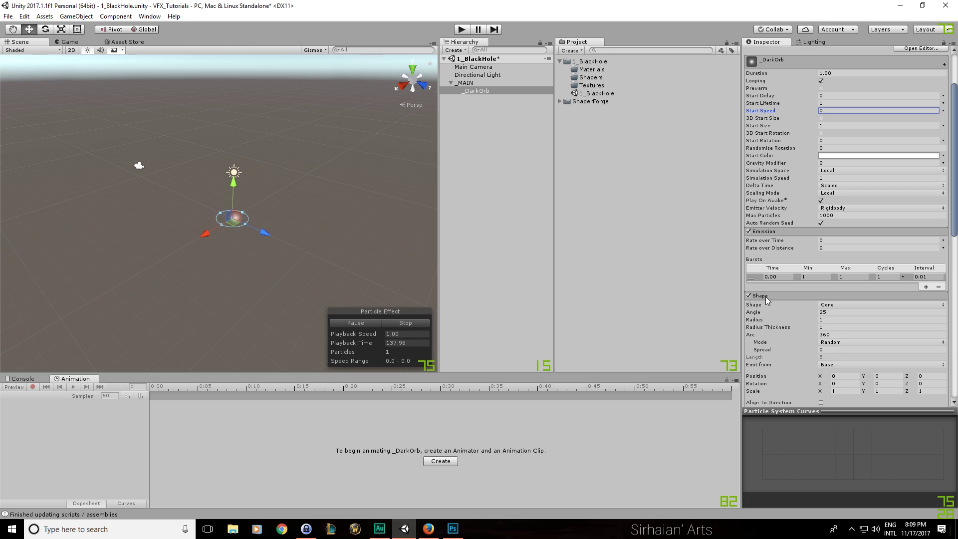
{"action": "left_click", "coordinate": [835, 306]}
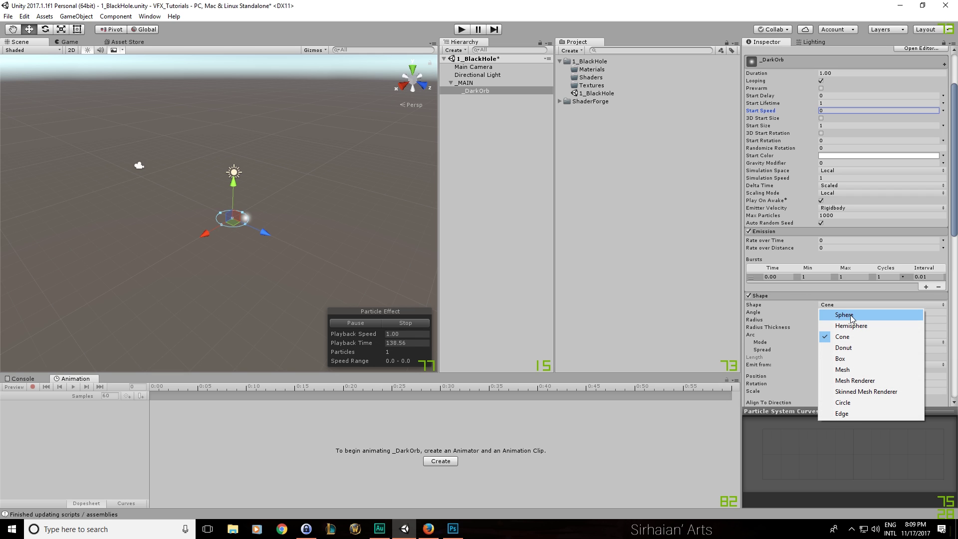
{"action": "left_click", "coordinate": [844, 369]}
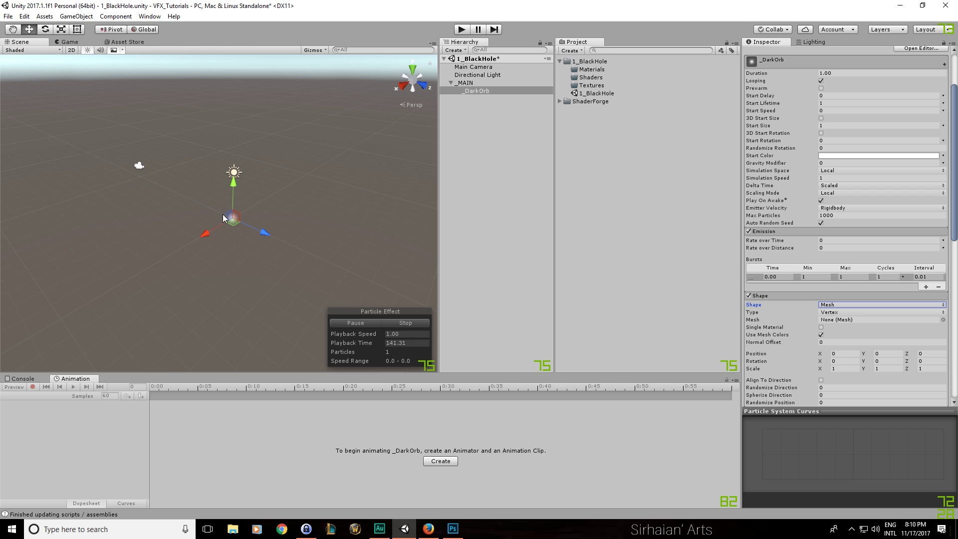
Set _DarkOrb's Start Size to 5 and check the particle in the scene
{"action": "scroll", "coordinate": [221, 213], "scroll_direction": "up", "scroll_amount": 1}
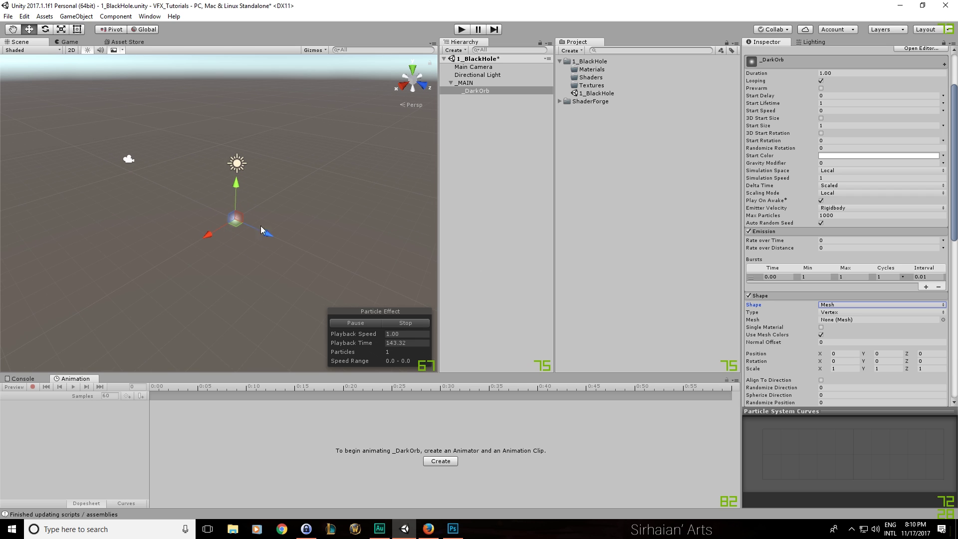
{"action": "left_click", "coordinate": [842, 125]}
{"action": "type", "text": "5"}
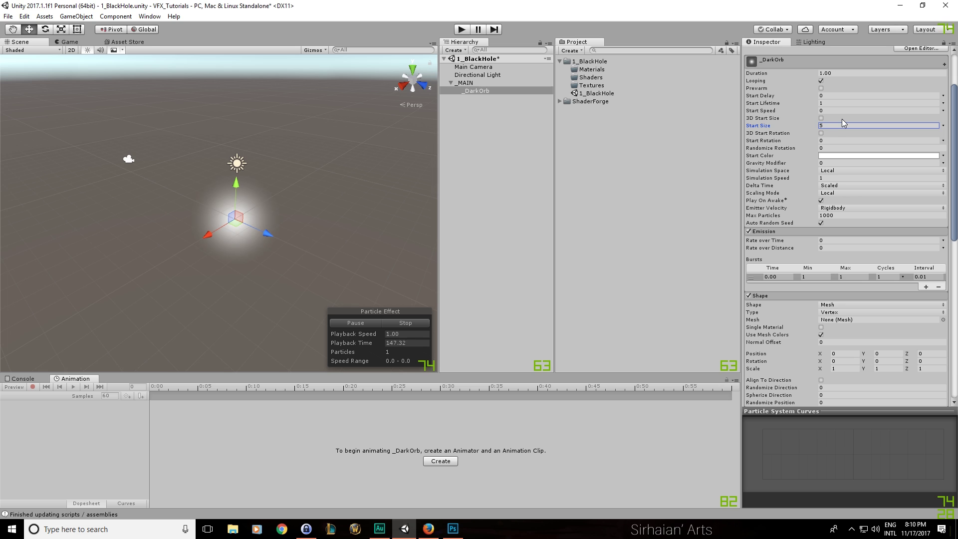
{"action": "left_click_drag", "start_coordinate": [330, 216], "coordinate": [436, 235], "text": "alt"}
Set _DarkOrb's Start Color to opaque black, hex 000000FF
{"action": "scroll", "coordinate": [338, 184], "scroll_direction": "down", "scroll_amount": 4}
{"action": "scroll", "coordinate": [771, 153], "scroll_direction": "down", "scroll_amount": 6}
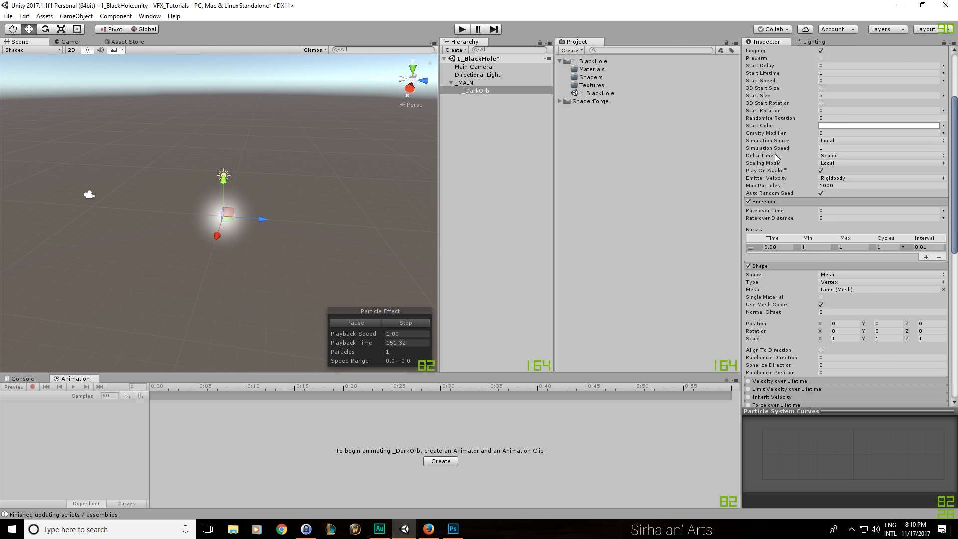
{"action": "scroll", "coordinate": [781, 307], "scroll_direction": "down", "scroll_amount": 6}
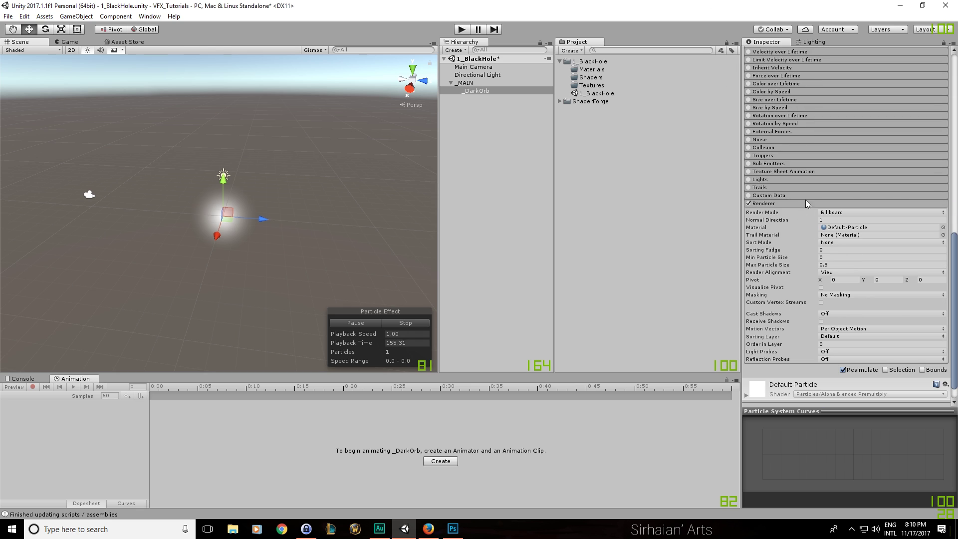
{"action": "scroll", "coordinate": [803, 250], "scroll_direction": "up", "scroll_amount": 5}
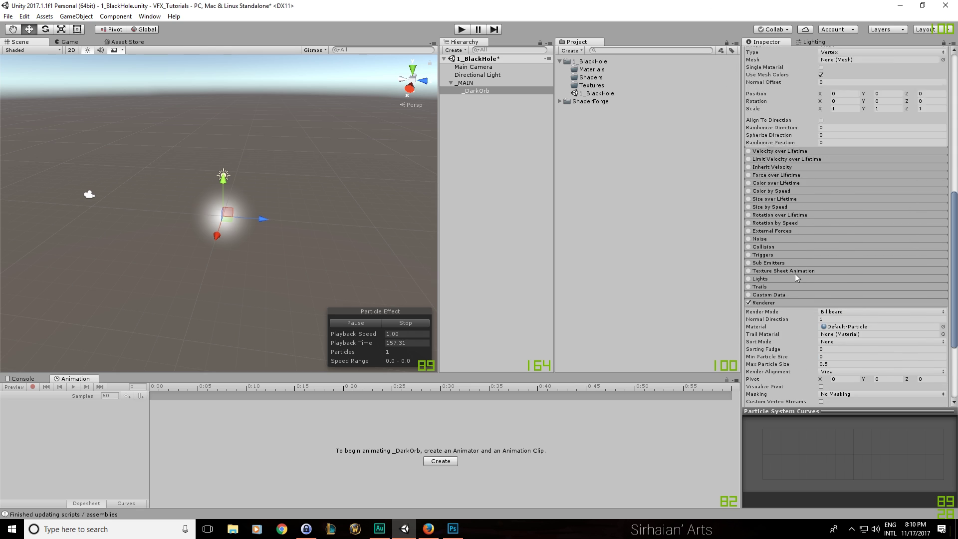
{"action": "scroll", "coordinate": [794, 270], "scroll_direction": "up", "scroll_amount": 9}
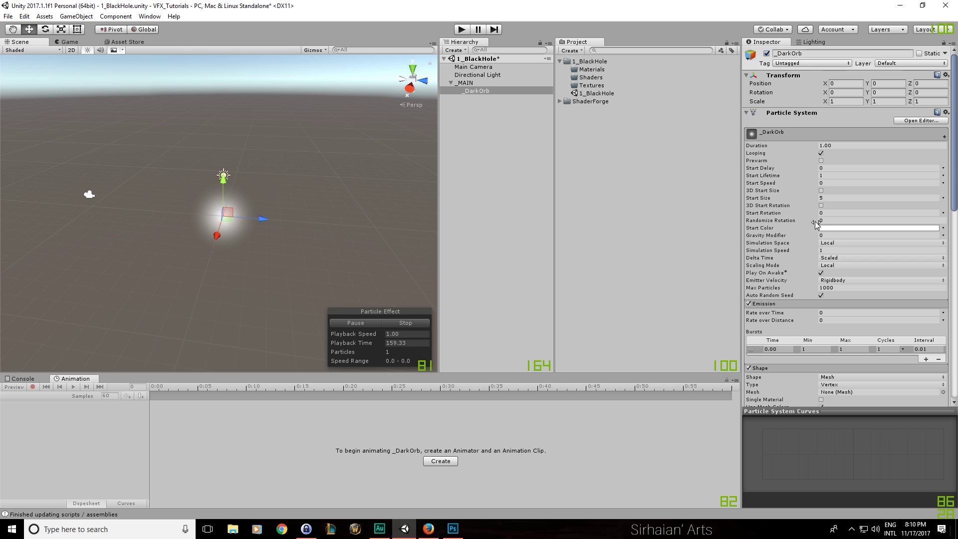
{"action": "left_click", "coordinate": [829, 228]}
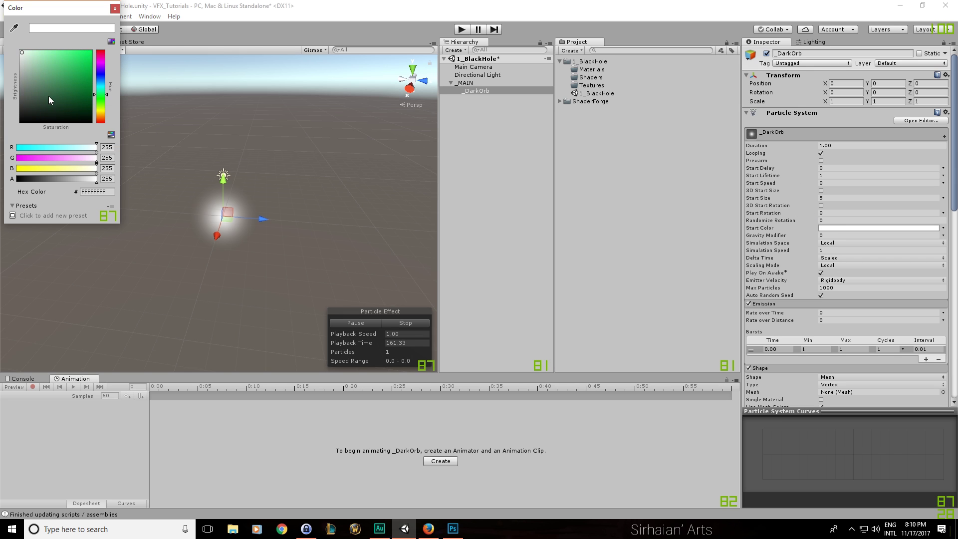
{"action": "left_click", "coordinate": [87, 112]}
{"action": "mouse_move", "coordinate": [87, 113]}
{"action": "left_mouse_down"}
{"action": "mouse_move", "coordinate": [87, 123]}
{"action": "mouse_move", "coordinate": [105, 40]}
{"action": "left_mouse_up"}
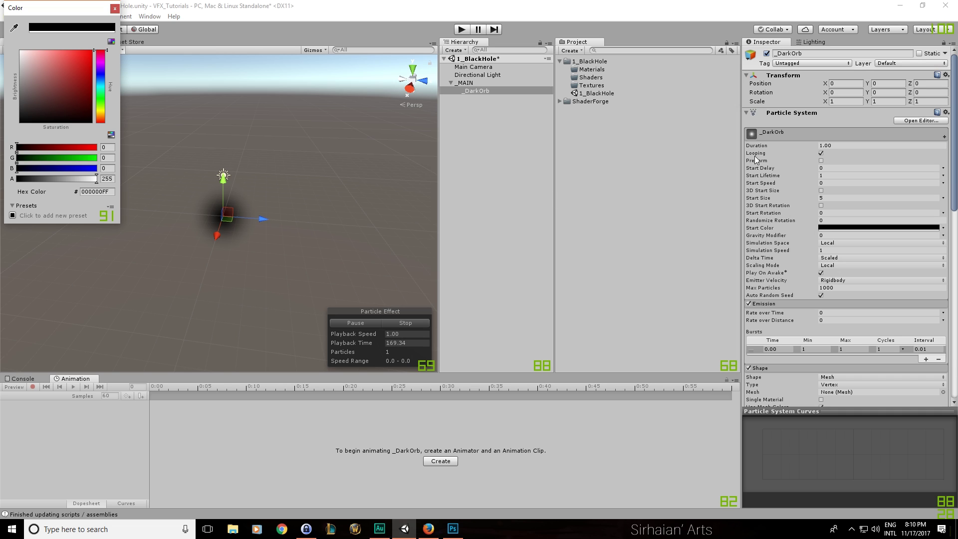
{"action": "left_click", "coordinate": [664, 188]}
Enable Color over Lifetime for _DarkOrb and set the gradient's end alpha to 0
{"action": "scroll", "coordinate": [776, 223], "scroll_direction": "down", "scroll_amount": 8}
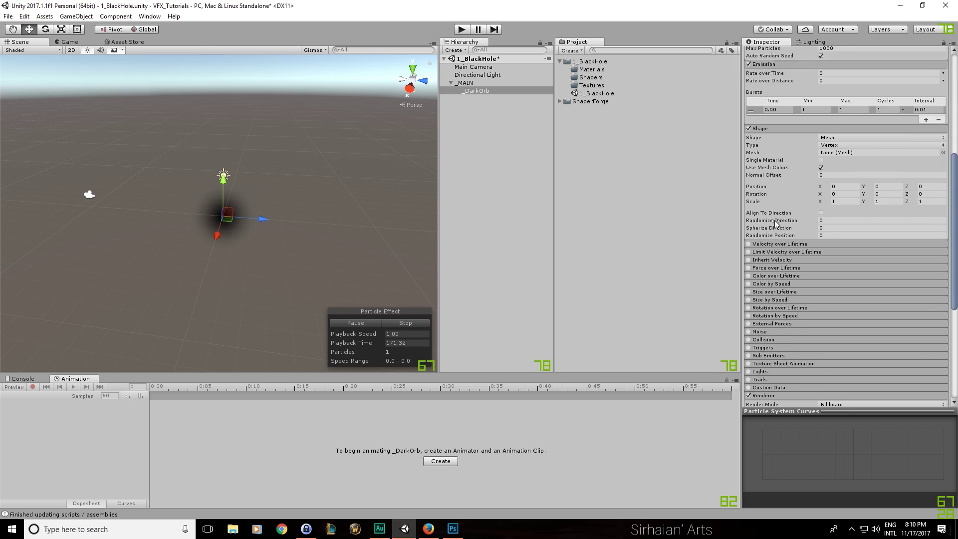
{"action": "scroll", "coordinate": [775, 223], "scroll_direction": "down", "scroll_amount": 2}
{"action": "left_click", "coordinate": [763, 246]}
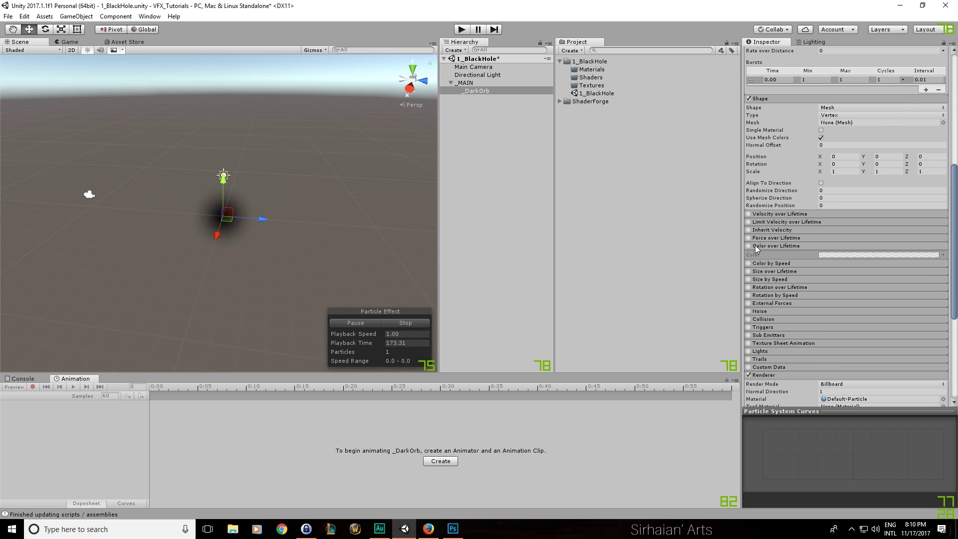
{"action": "left_click", "coordinate": [749, 246]}
{"action": "left_click", "coordinate": [836, 255]}
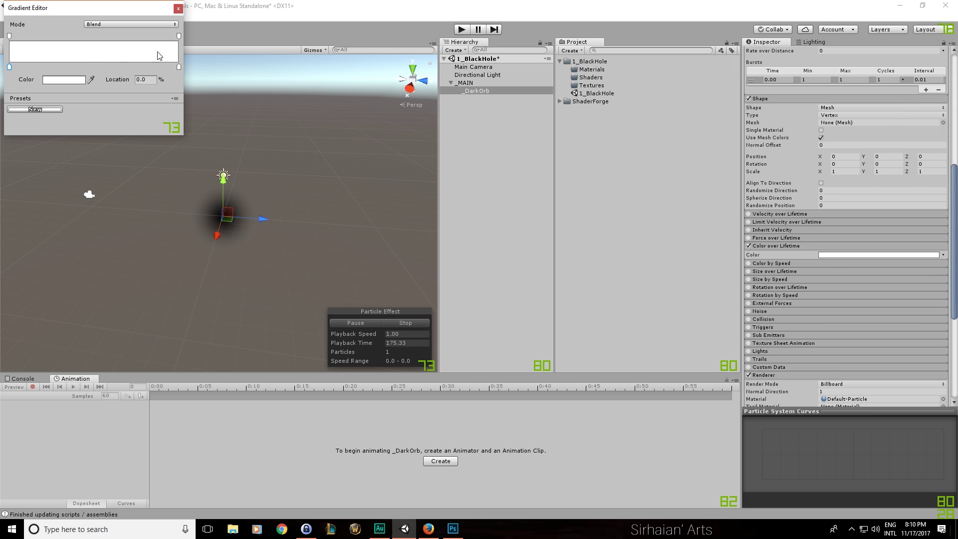
{"action": "left_click", "coordinate": [180, 36]}
{"action": "left_click_drag", "start_coordinate": [71, 79], "coordinate": [42, 86]}
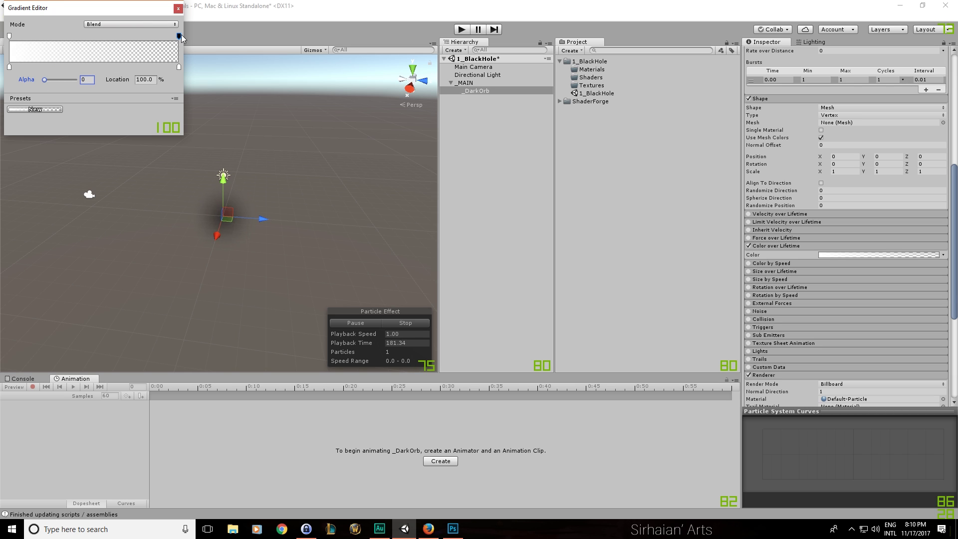
Try different alpha values on the starting key of the Color over Lifetime gradient
{"action": "left_click", "coordinate": [9, 36]}
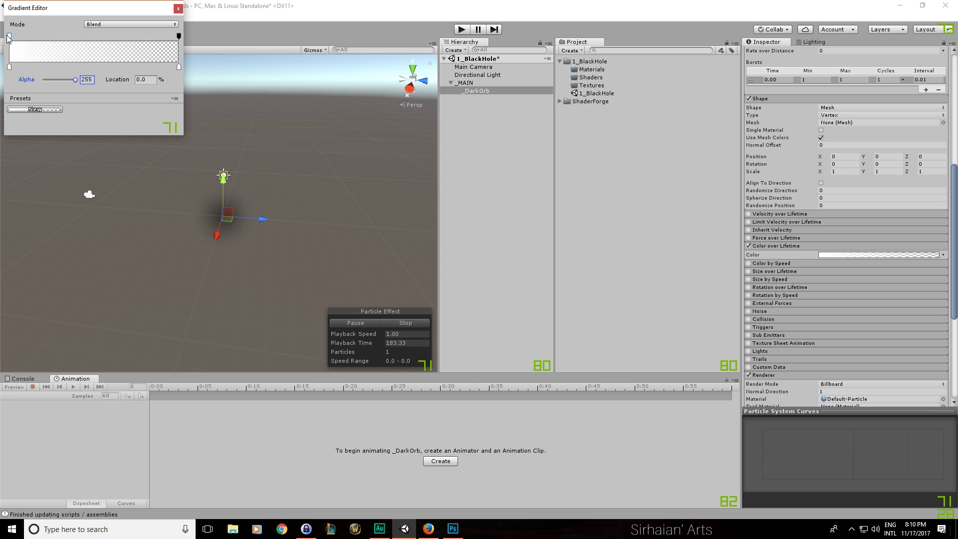
{"action": "left_click", "coordinate": [77, 81]}
{"action": "type", "text": "202"}
{"action": "left_click_drag", "start_coordinate": [84, 83], "coordinate": [89, 83]}
{"action": "left_click", "coordinate": [179, 36]}
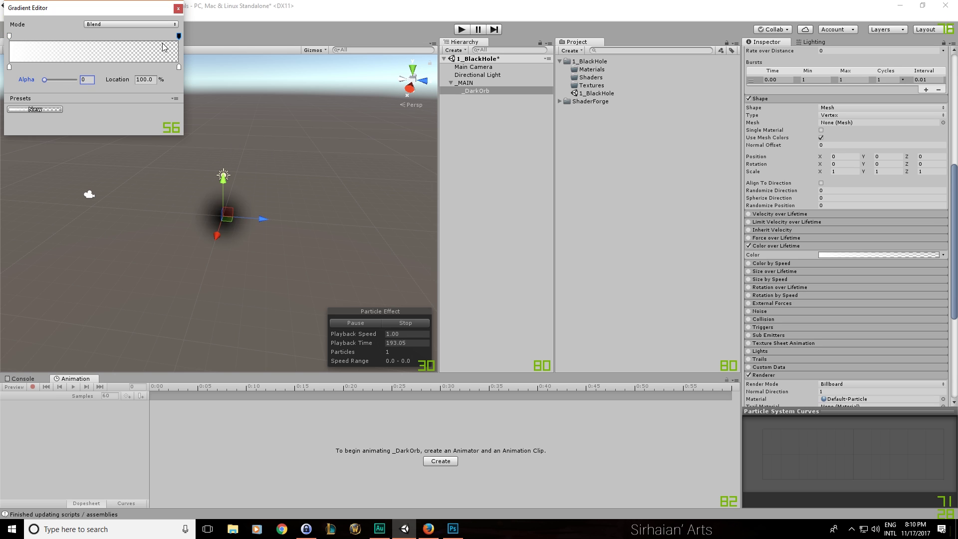
Set the gradient's end alpha back to 255 and disable the Color over Lifetime module
{"action": "left_click_drag", "start_coordinate": [44, 79], "coordinate": [171, 80]}
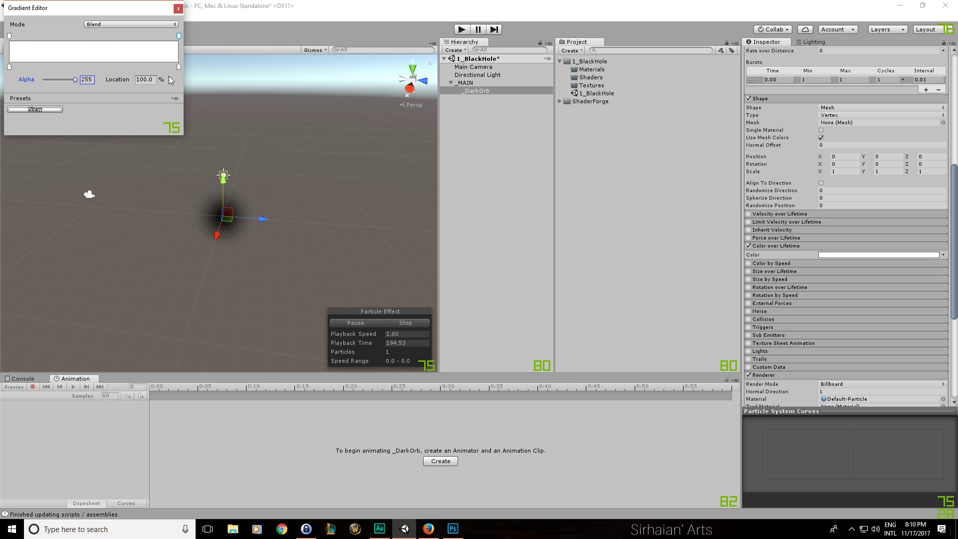
{"action": "left_click", "coordinate": [178, 8]}
{"action": "left_click", "coordinate": [763, 246]}
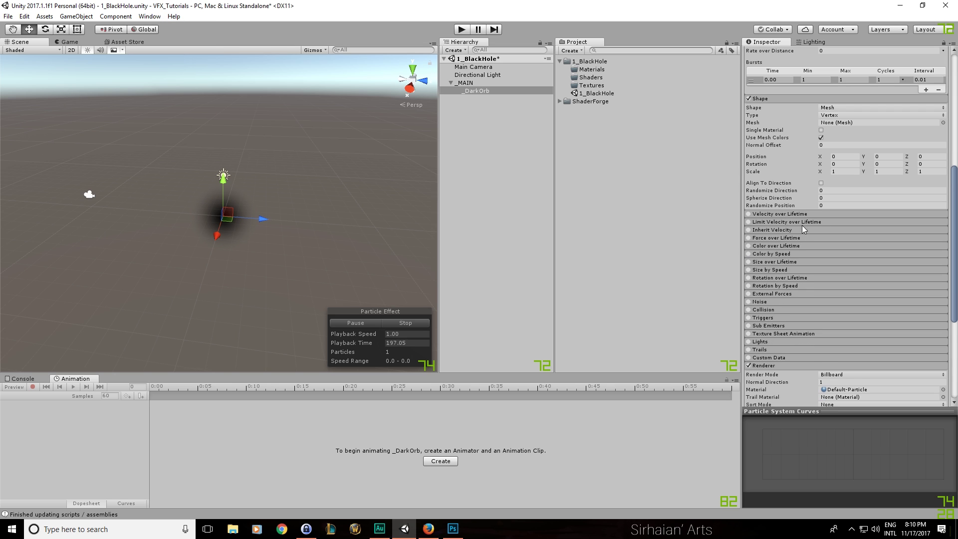
{"action": "scroll", "coordinate": [769, 259], "scroll_direction": "down", "scroll_amount": 6}
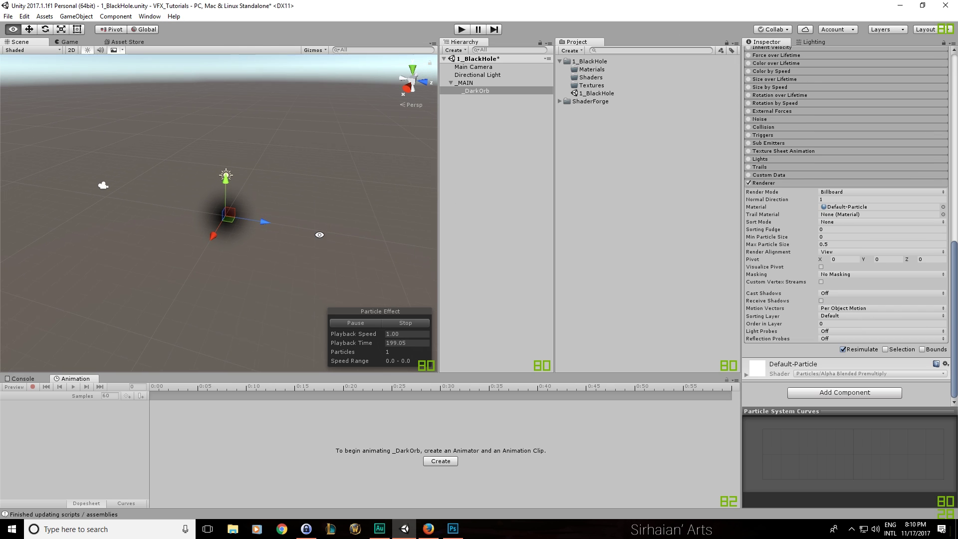
Save the 1_BlackHole scene
{"action": "left_click_drag", "start_coordinate": [327, 154], "coordinate": [384, 87], "text": "alt"}
{"action": "key", "text": "ctrl+s"}
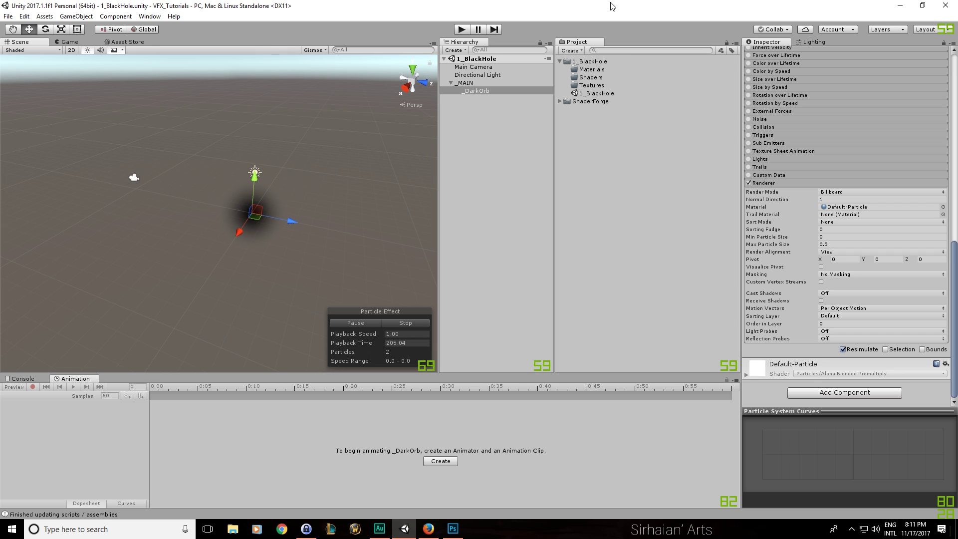
{"action": "left_click", "coordinate": [560, 102]}
{"action": "left_click", "coordinate": [560, 102]}
Create a new surface shader named AlphaBlend inside the Shaders folder
{"action": "left_click", "coordinate": [591, 77]}
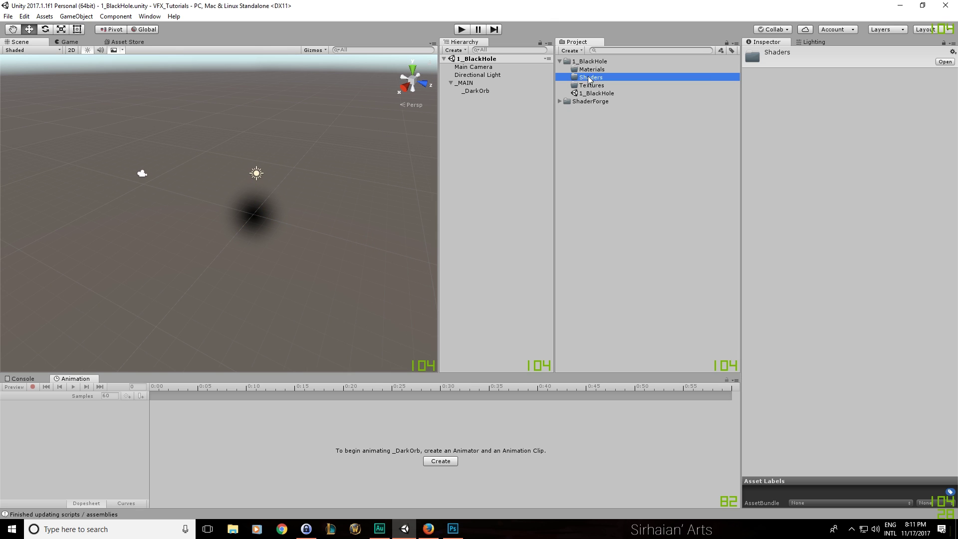
{"action": "right_click", "coordinate": [589, 77]}
{"action": "mouse_move", "coordinate": [648, 83]}
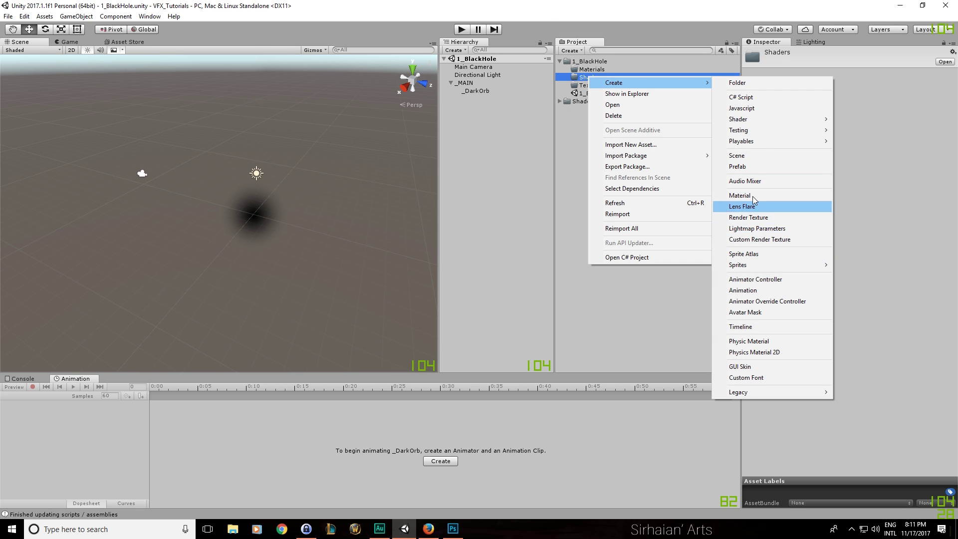
{"action": "mouse_move", "coordinate": [752, 122]}
{"action": "left_click", "coordinate": [873, 118]}
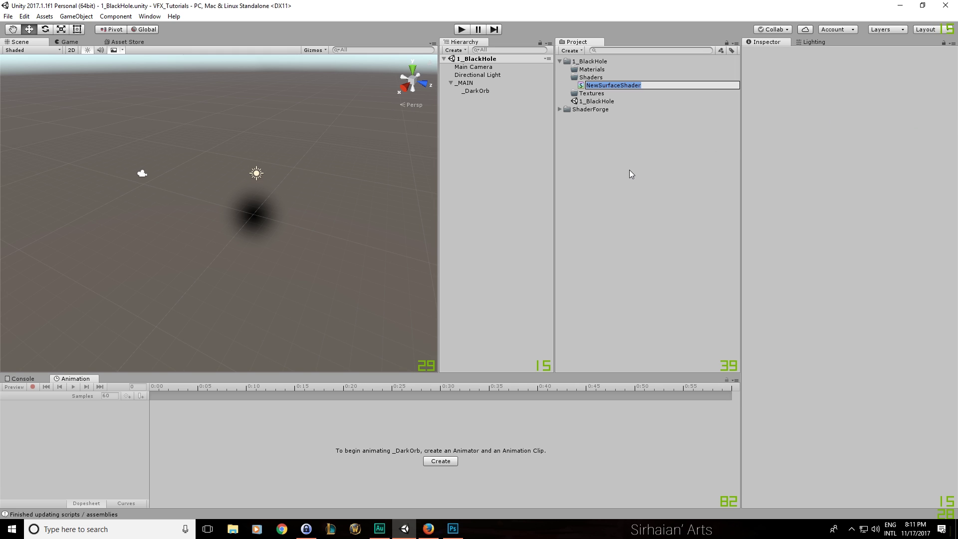
{"action": "type", "text": "Alpha"}
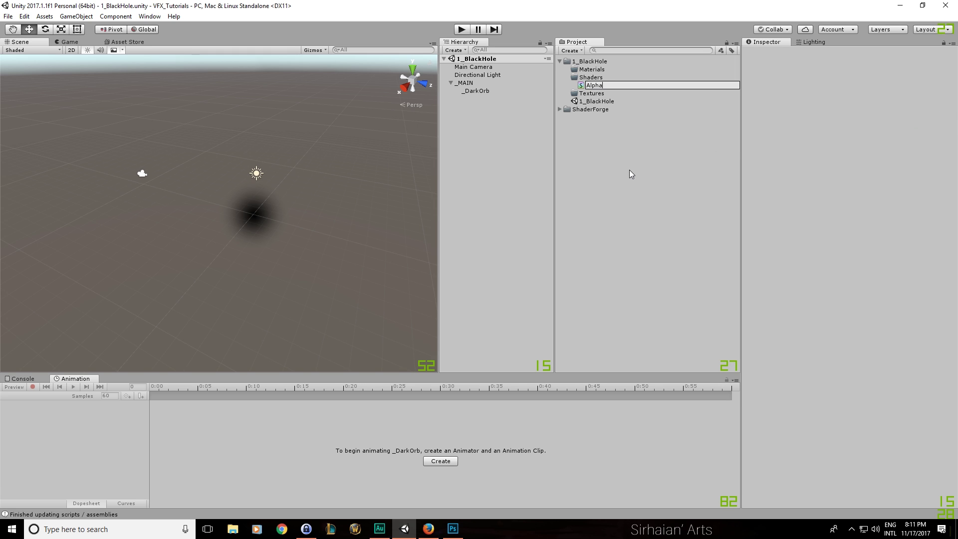
{"action": "type", "text": "Blend"}
{"action": "key", "text": "Return"}
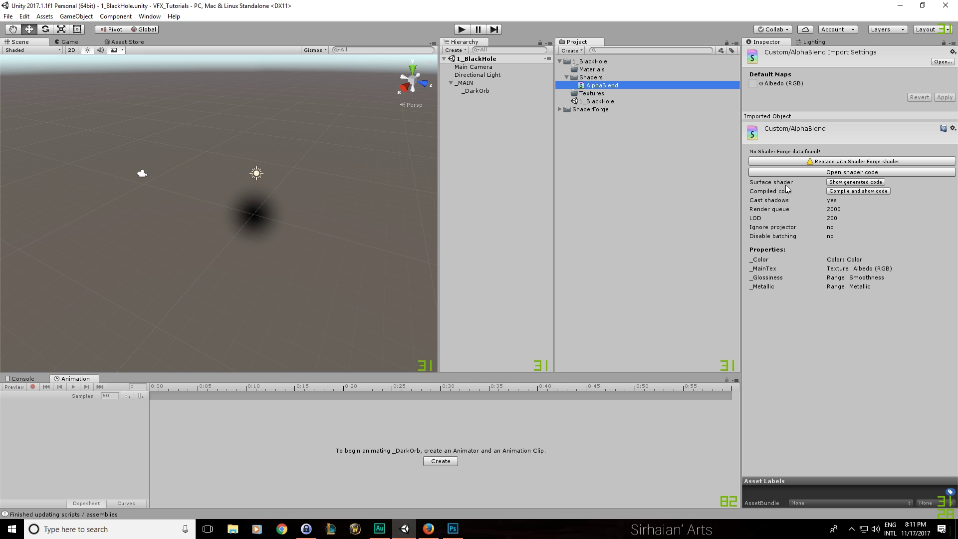
Replace the AlphaBlend surface shader with a Shader Forge shader and open it in the node editor
{"action": "left_click", "coordinate": [865, 160]}
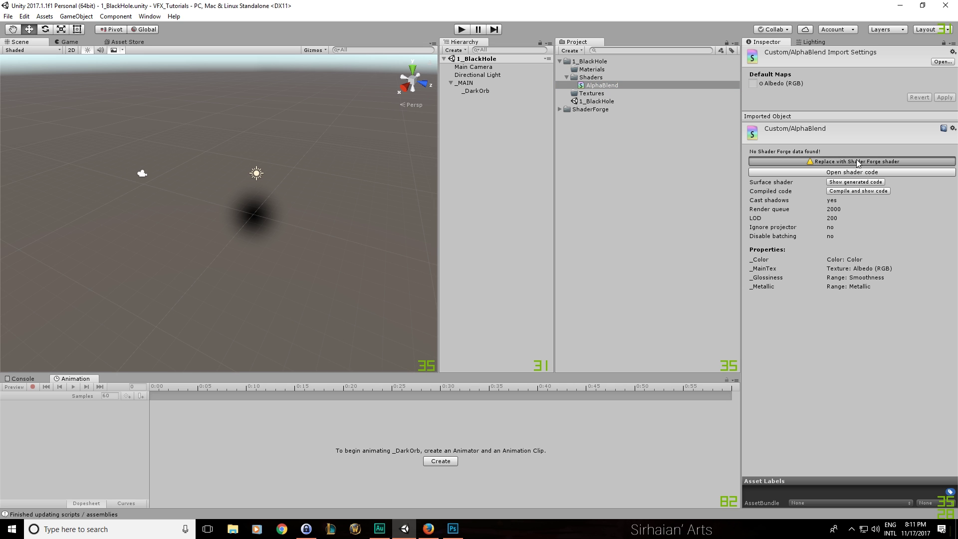
{"action": "left_click", "coordinate": [903, 164]}
{"action": "left_click", "coordinate": [507, 284]}
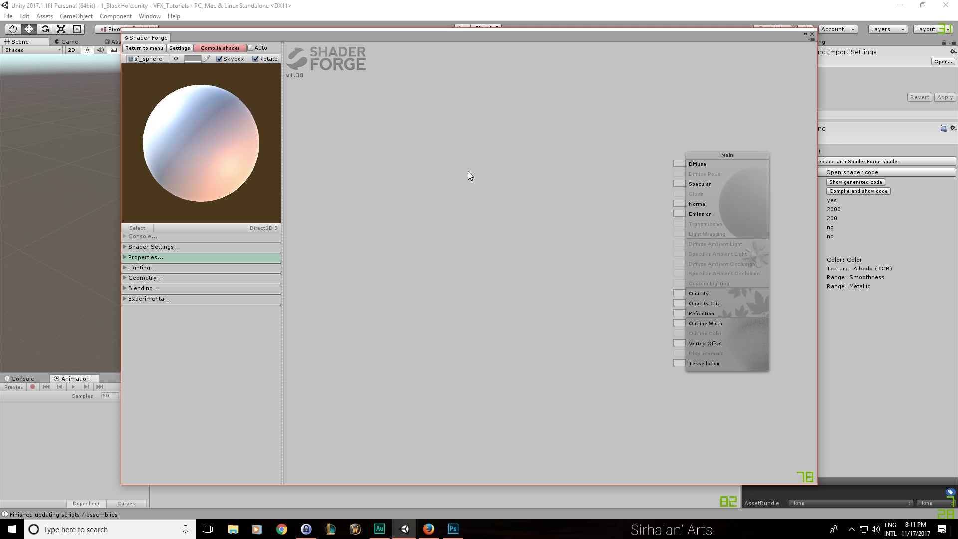
{"action": "right_click", "coordinate": [428, 201]}
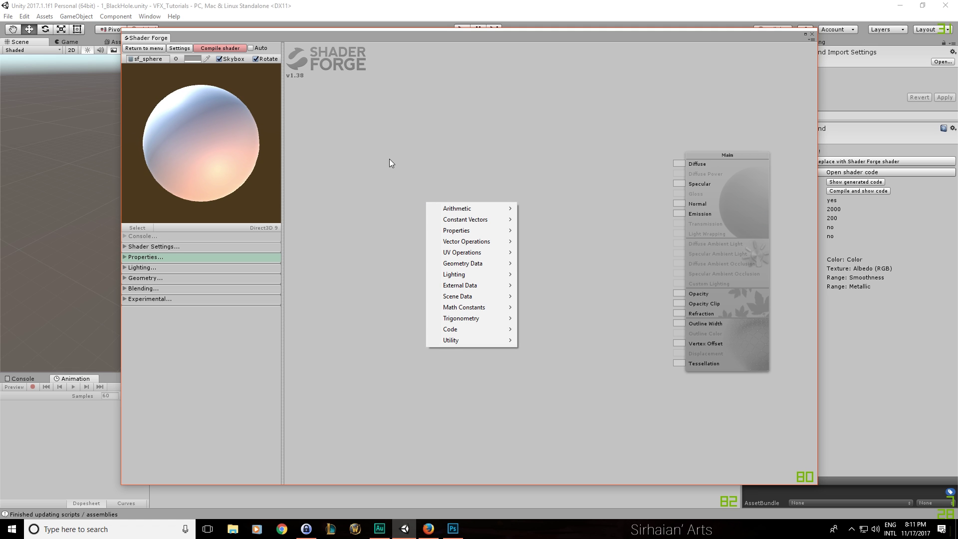
{"action": "mouse_move", "coordinate": [451, 210]}
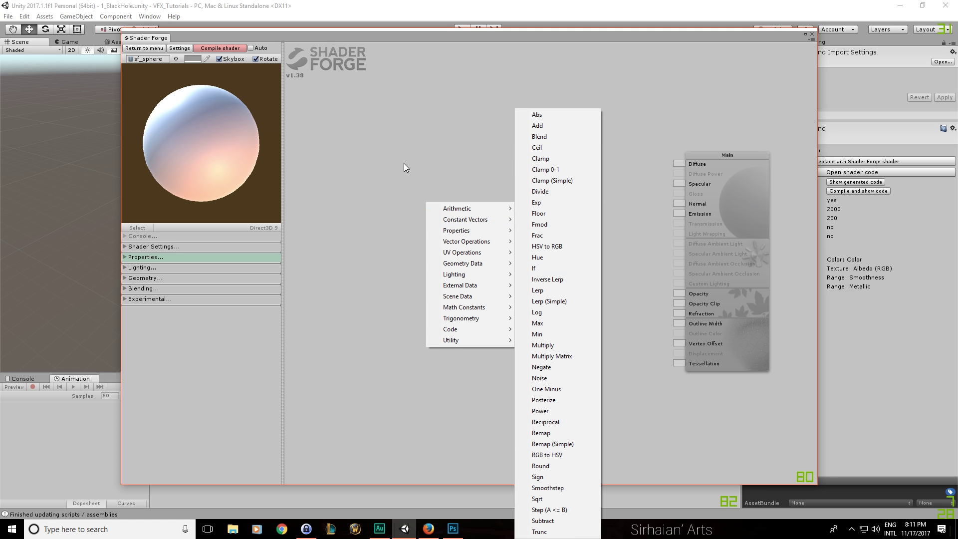
{"action": "left_click", "coordinate": [456, 190]}
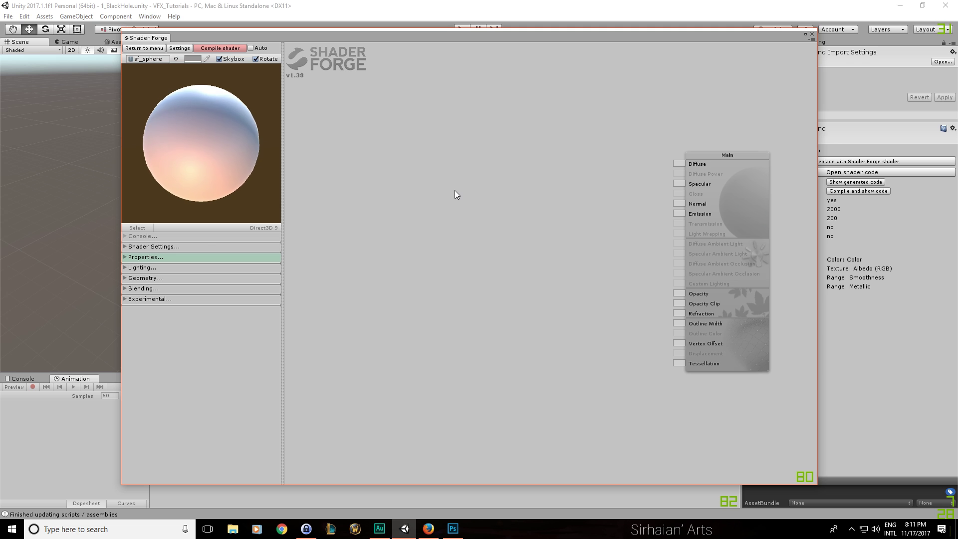
Add a Texture Asset node to the shader graph, well before the Main node
{"action": "key", "text": "t"}
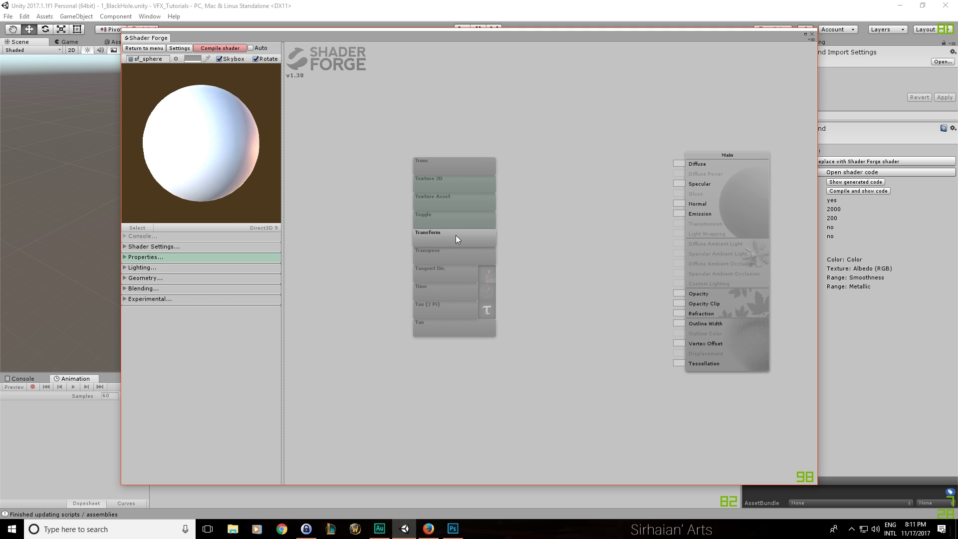
{"action": "left_click", "coordinate": [442, 204]}
{"action": "left_click_drag", "start_coordinate": [447, 208], "coordinate": [412, 208]}
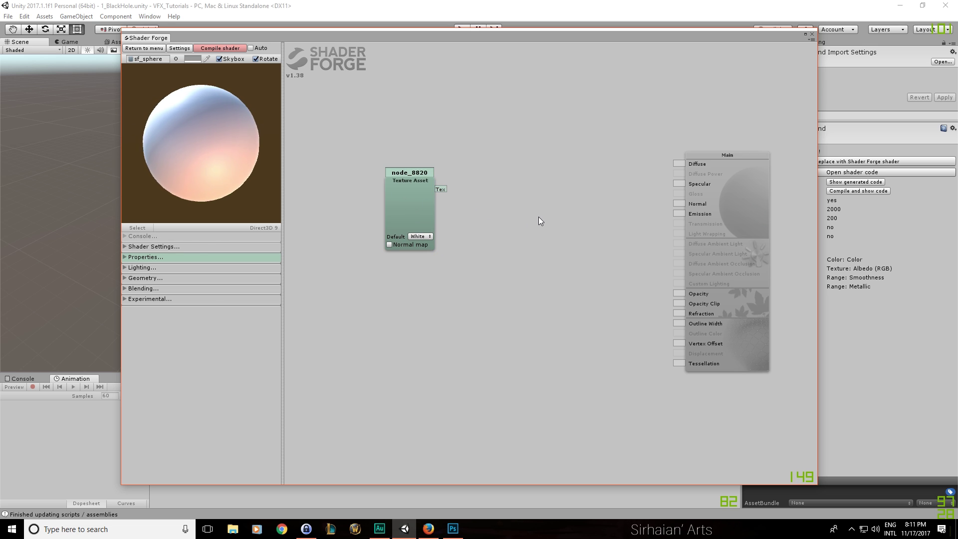
{"action": "left_click_drag", "start_coordinate": [539, 220], "coordinate": [545, 222]}
{"action": "left_click_drag", "start_coordinate": [419, 200], "coordinate": [402, 184]}
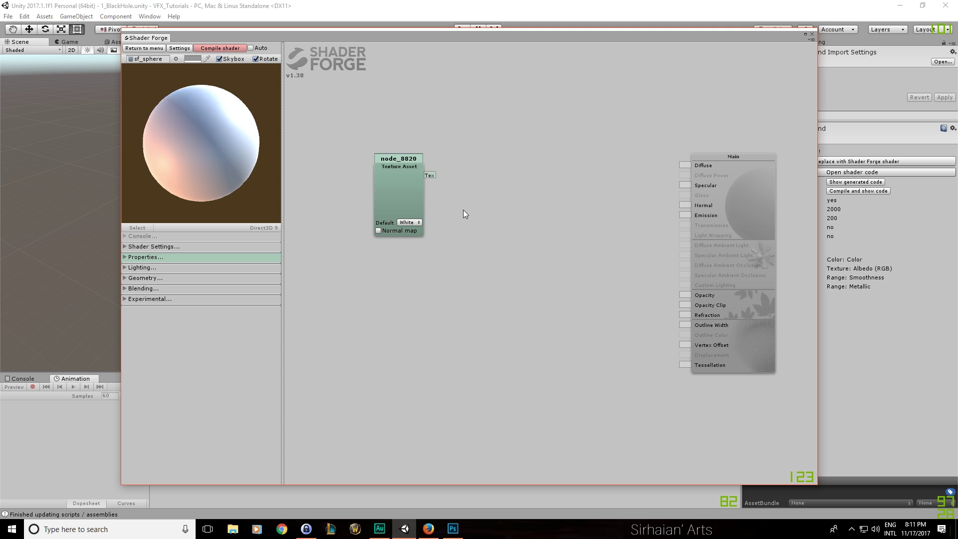
Assign the Default-Particle texture to the Texture Asset node
{"action": "left_click", "coordinate": [403, 220]}
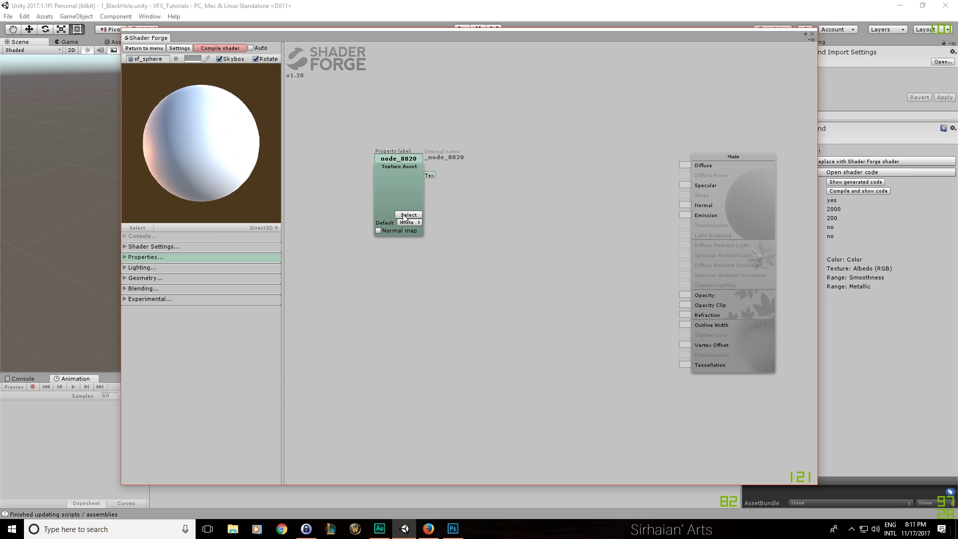
{"action": "scroll", "coordinate": [579, 245], "scroll_direction": "down", "scroll_amount": 3}
{"action": "scroll", "coordinate": [619, 206], "scroll_direction": "down", "scroll_amount": 4}
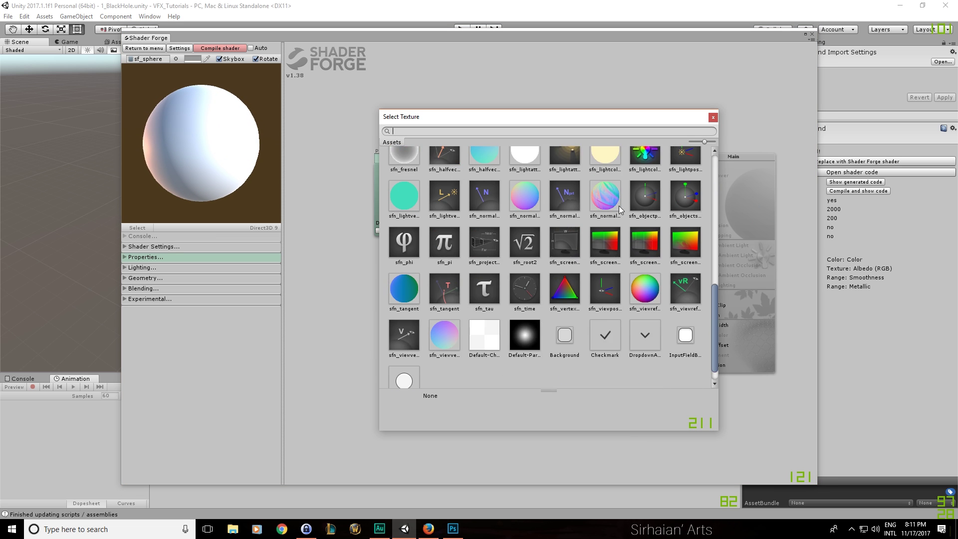
{"action": "double_click", "coordinate": [515, 309]}
{"action": "middle_click_drag", "start_coordinate": [475, 151], "coordinate": [494, 158]}
{"action": "middle_click_drag", "start_coordinate": [528, 235], "coordinate": [516, 237]}
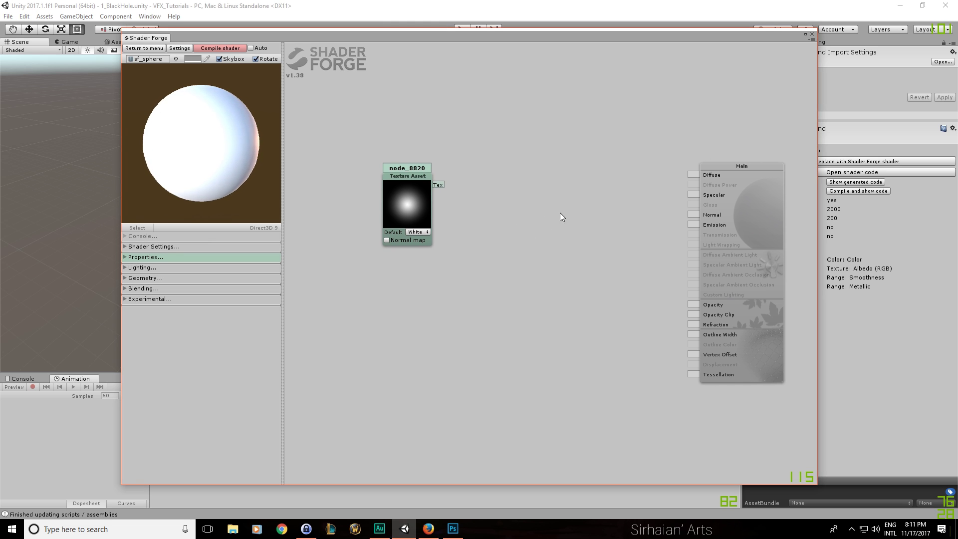
Rename the Texture Asset node to MainTexture
{"action": "left_click", "coordinate": [416, 167]}
{"action": "type", "text": "MainTexture"}
{"action": "key", "text": "Return"}
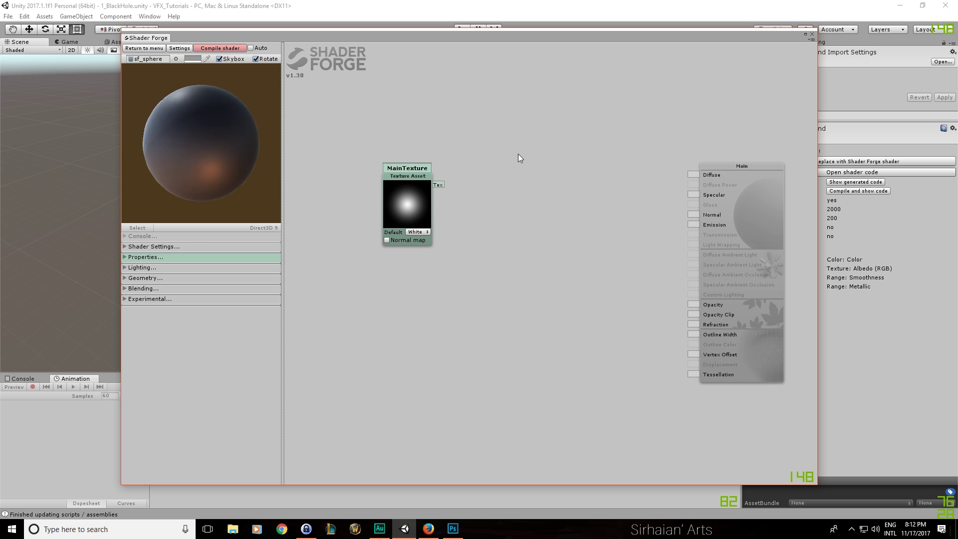
Add a Texture 2D node beside MainTexture and connect MainTexture's Tex output to its Tex input
{"action": "key", "text": "t"}
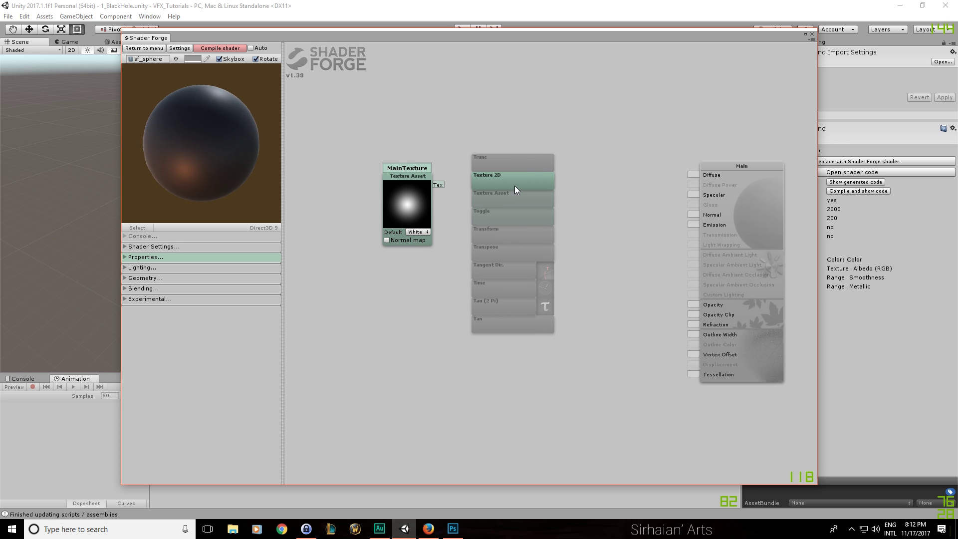
{"action": "left_click", "coordinate": [515, 186]}
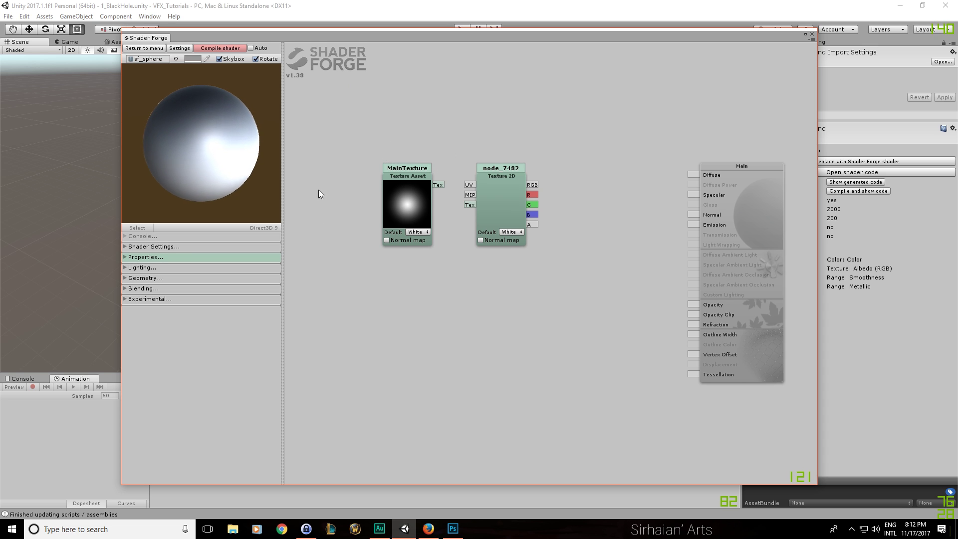
{"action": "left_click_drag", "start_coordinate": [442, 186], "coordinate": [469, 205]}
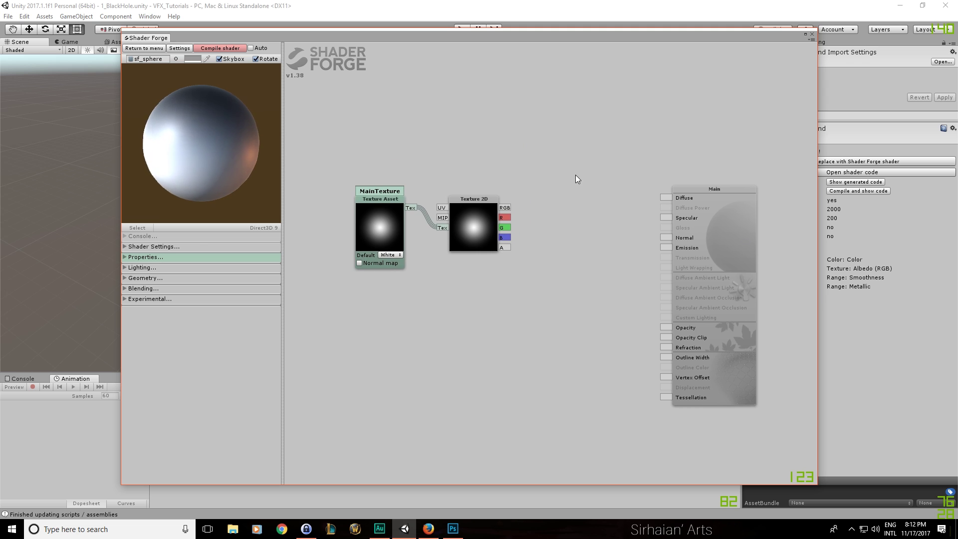
{"action": "left_click_drag", "start_coordinate": [576, 179], "coordinate": [515, 151]}
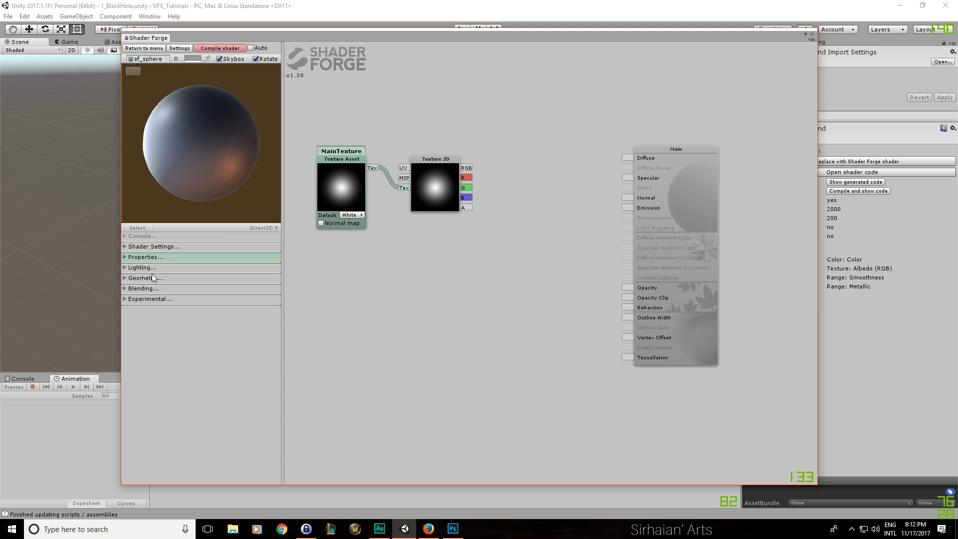
Set the shader's Blend Mode to Alpha Blended in the Blending settings
{"action": "left_click", "coordinate": [145, 289]}
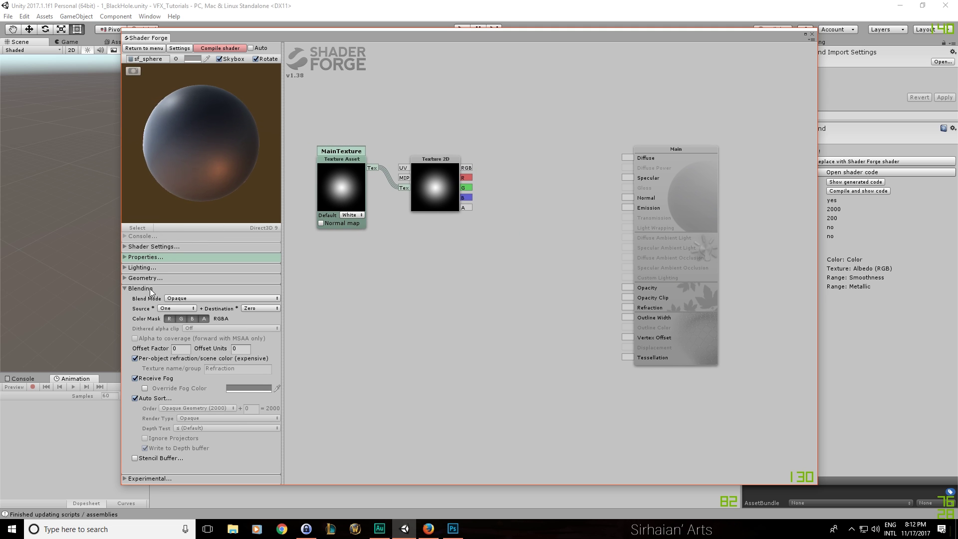
{"action": "left_click", "coordinate": [188, 299]}
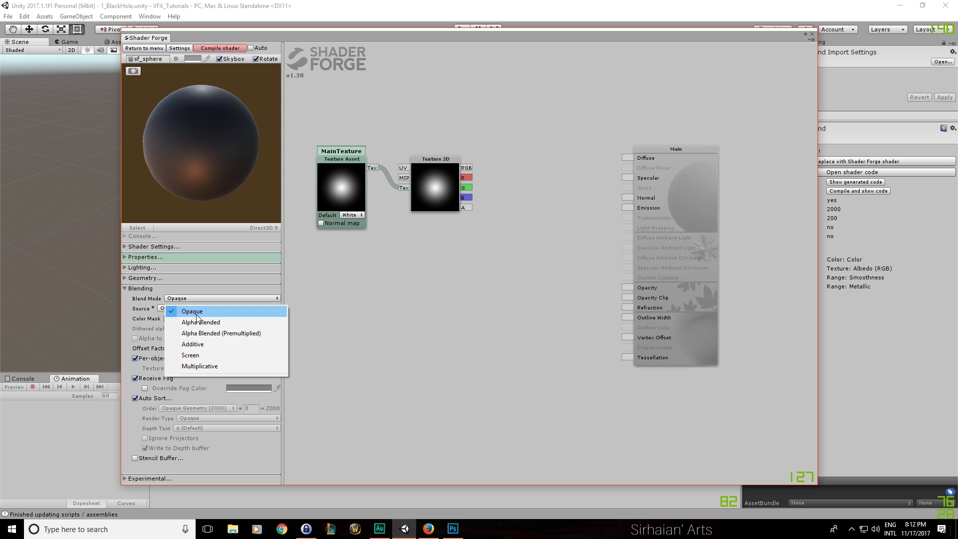
{"action": "left_click", "coordinate": [146, 294]}
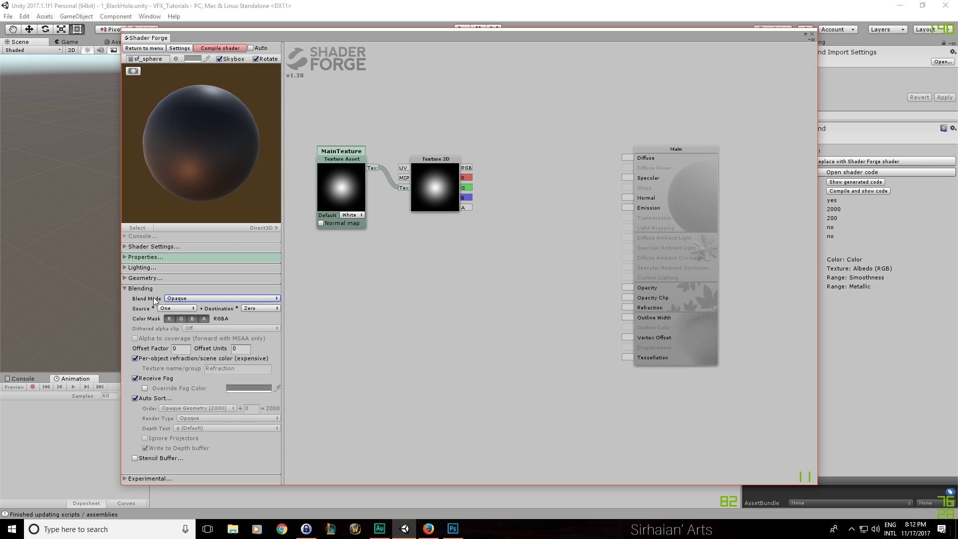
{"action": "left_click", "coordinate": [182, 298]}
{"action": "left_click", "coordinate": [212, 323]}
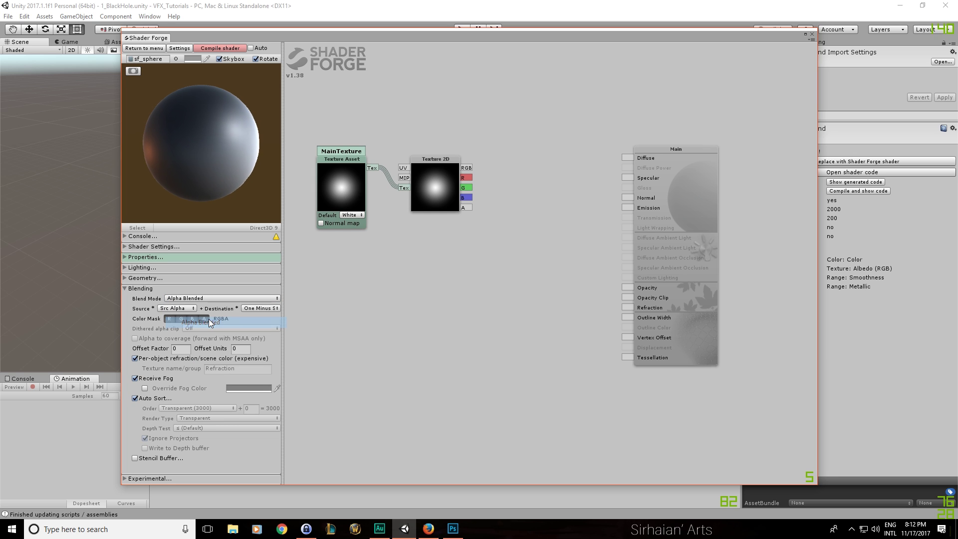
Check the shader's console warning and connect the Texture 2D node's R output to Main's Opacity input
{"action": "left_click", "coordinate": [252, 237]}
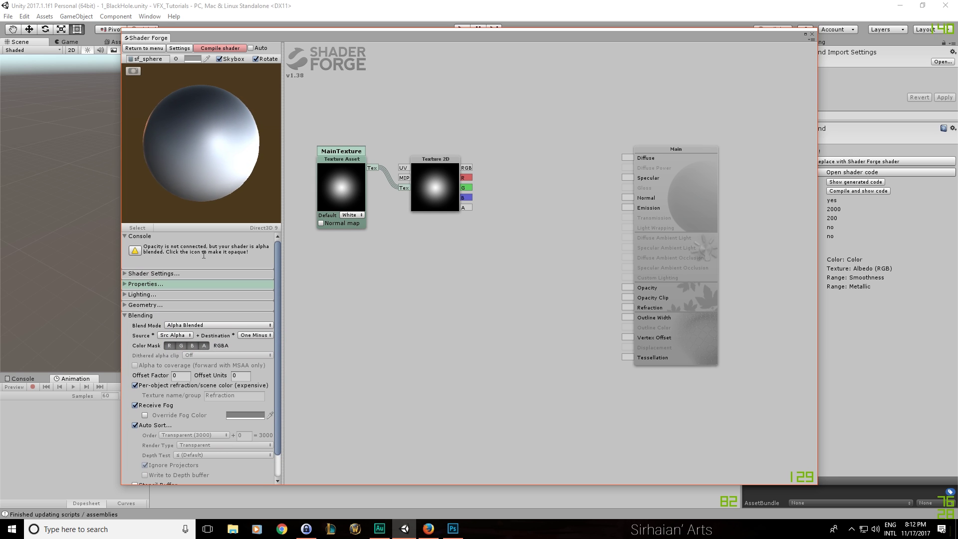
{"action": "left_click", "coordinate": [175, 237]}
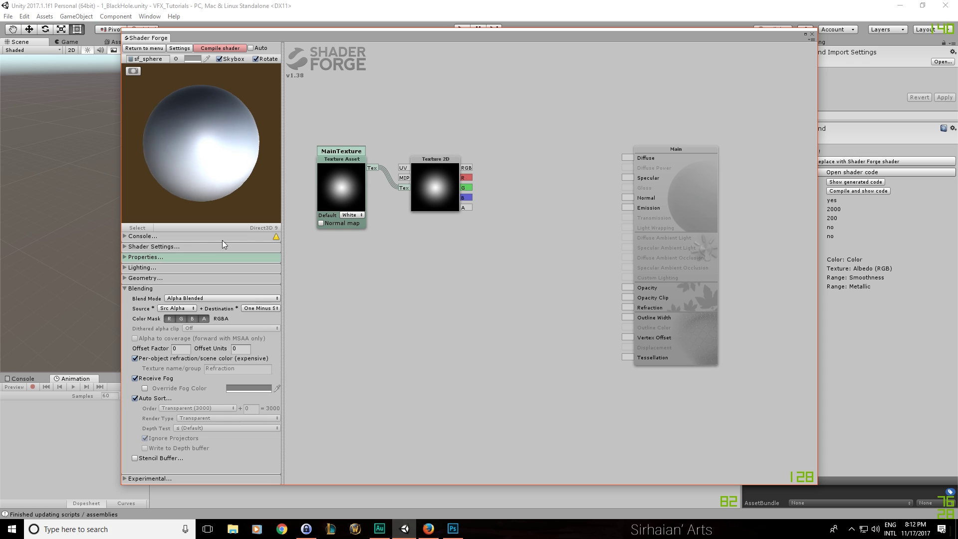
{"action": "left_click", "coordinate": [256, 240]}
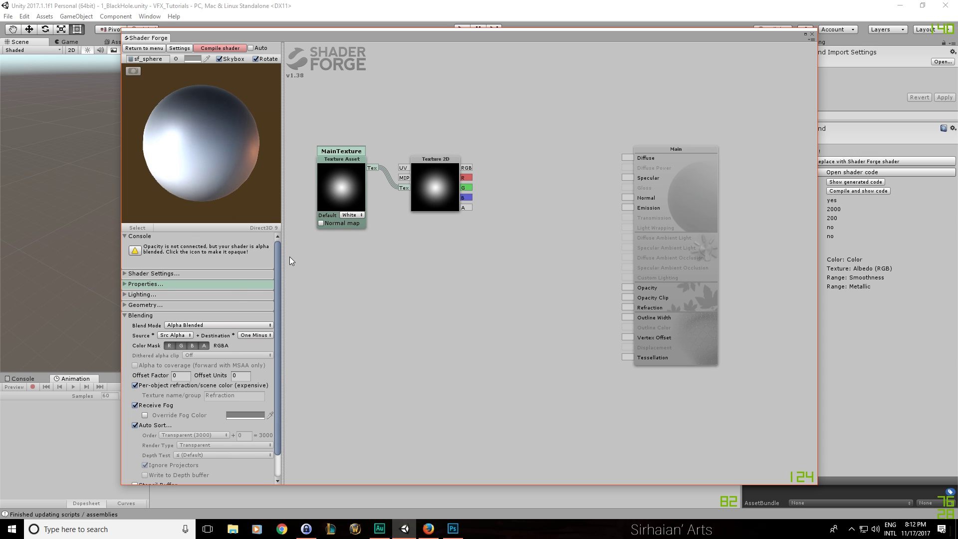
{"action": "mouse_move", "coordinate": [557, 241]}
{"action": "middle_mouse_down"}
{"action": "mouse_move", "coordinate": [546, 251]}
{"action": "mouse_move", "coordinate": [553, 257]}
{"action": "middle_mouse_up"}
{"action": "left_click_drag", "start_coordinate": [464, 194], "coordinate": [625, 302]}
{"action": "middle_click_drag", "start_coordinate": [561, 287], "coordinate": [566, 240]}
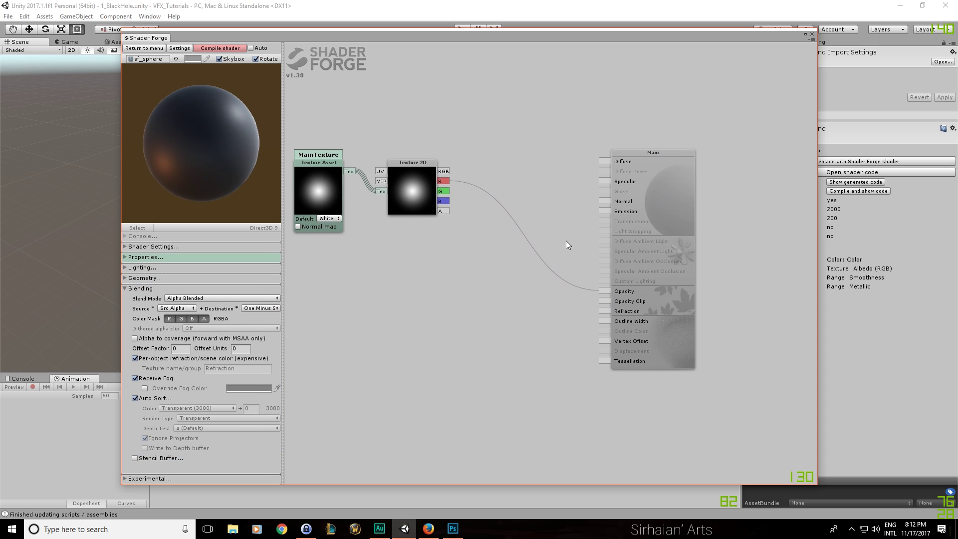
{"action": "middle_click_drag", "start_coordinate": [496, 225], "coordinate": [502, 277]}
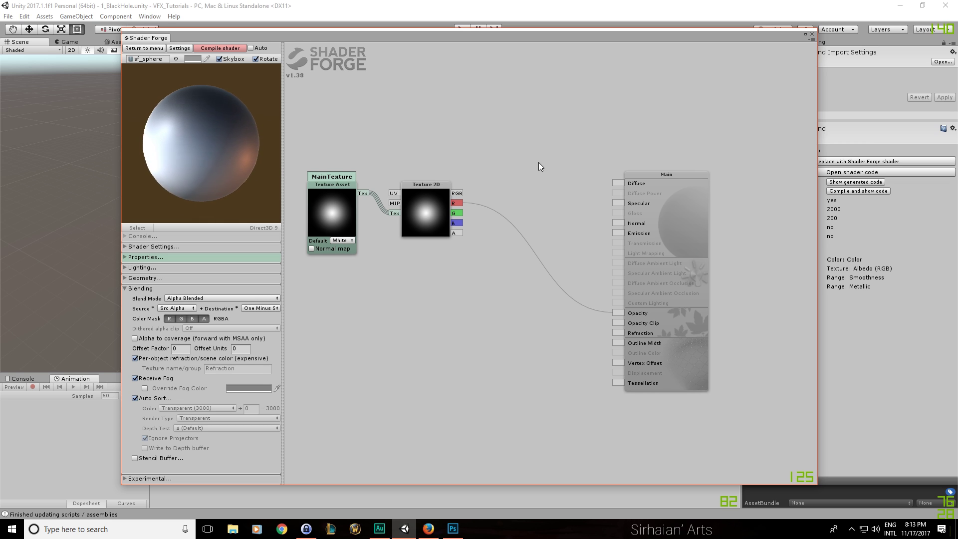
Connect the Texture 2D node's RGB output to Main's Emission input
{"action": "middle_click_drag", "start_coordinate": [494, 198], "coordinate": [517, 199]}
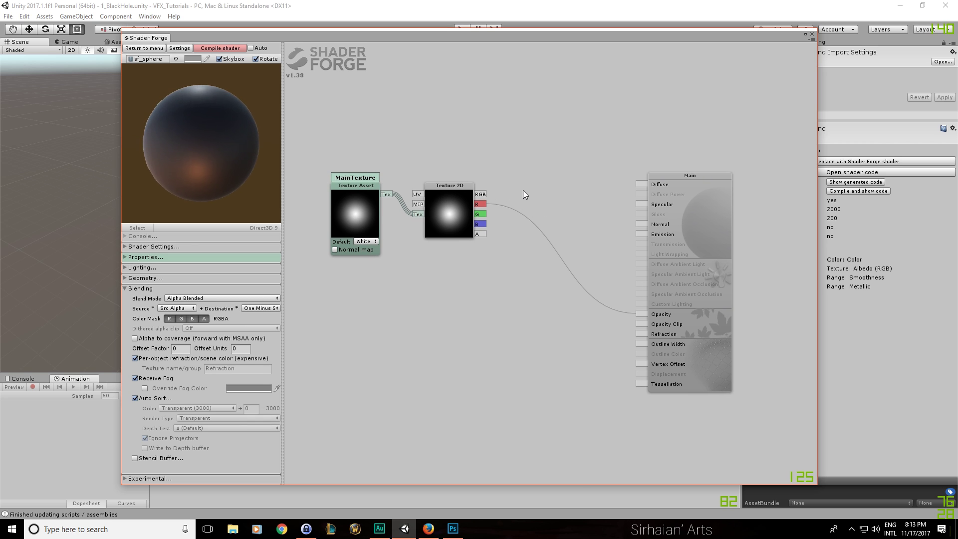
{"action": "left_click_drag", "start_coordinate": [480, 195], "coordinate": [642, 234]}
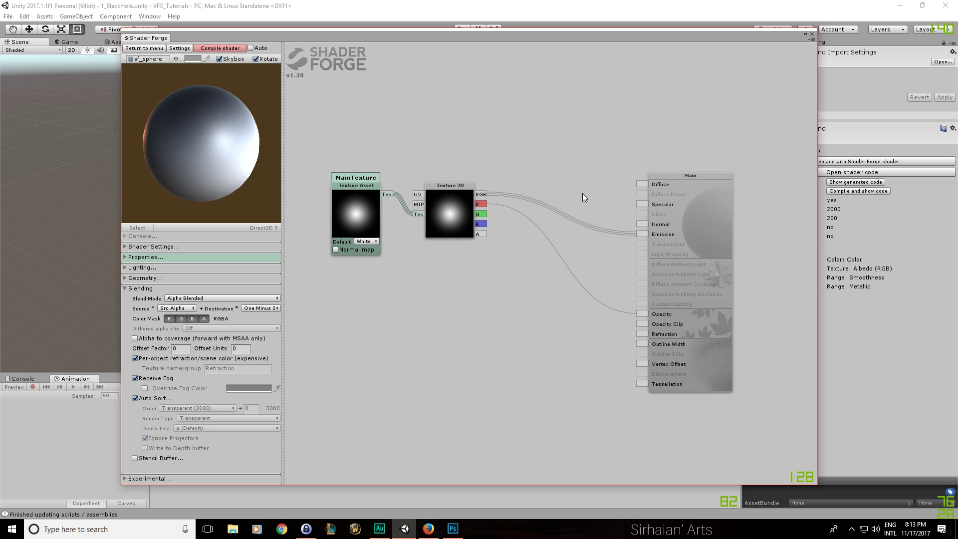
{"action": "left_click_drag", "start_coordinate": [585, 197], "coordinate": [554, 156]}
Compile the AlphaBlend shader and inspect the preview sphere from another angle
{"action": "left_click", "coordinate": [221, 47]}
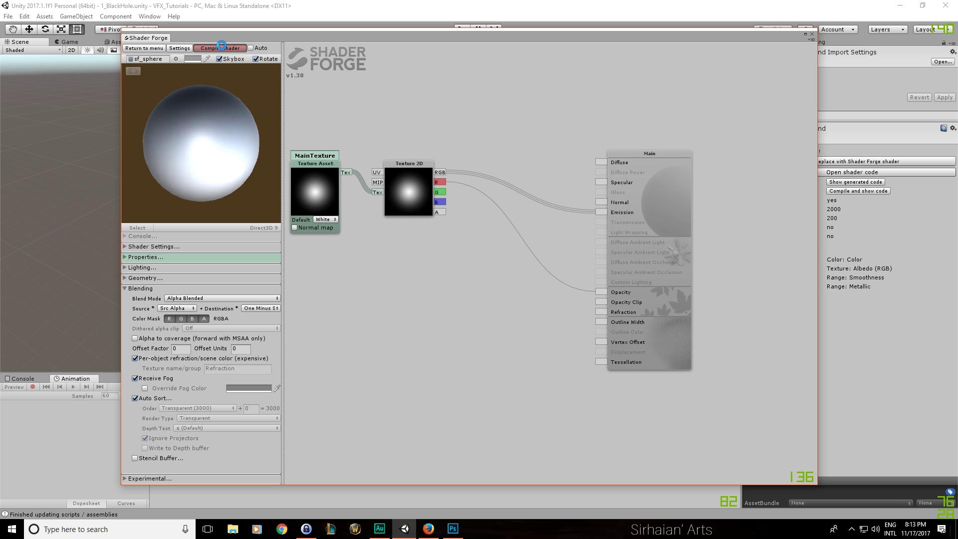
{"action": "left_click_drag", "start_coordinate": [234, 153], "coordinate": [219, 185]}
{"action": "left_click_drag", "start_coordinate": [397, 116], "coordinate": [418, 115]}
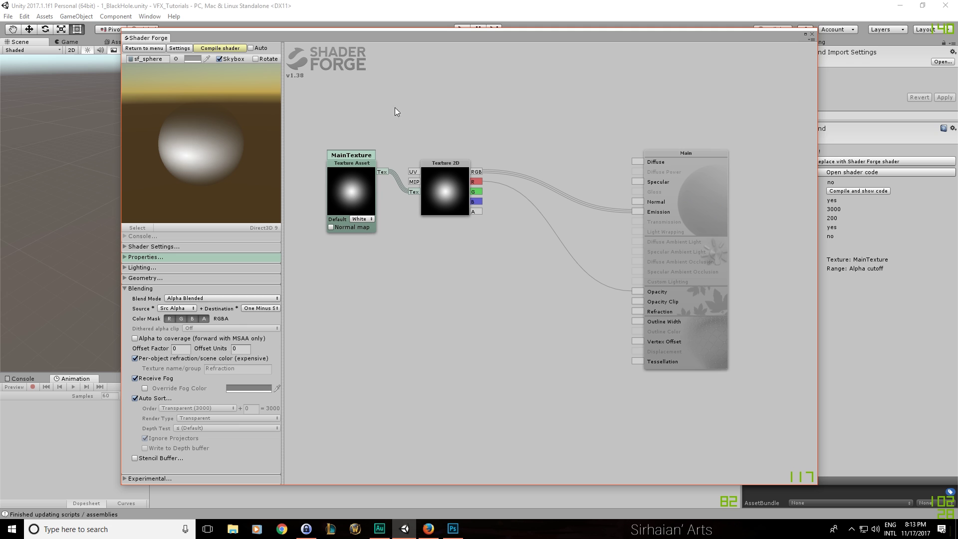
Create a new material from the AlphaBlend shader and name it MAT_DarkOrb
{"action": "left_click", "coordinate": [240, 47]}
{"action": "middle_click_drag", "start_coordinate": [599, 106], "coordinate": [606, 108]}
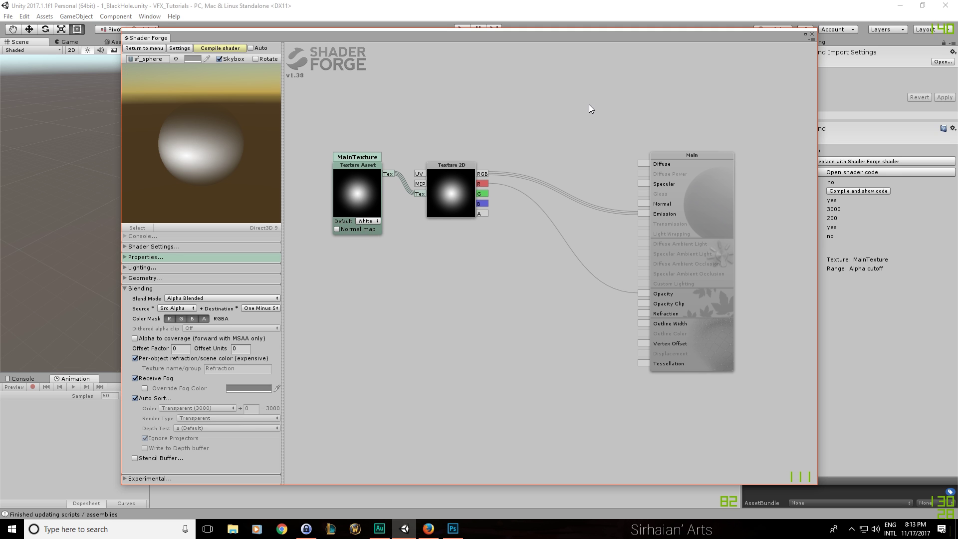
{"action": "left_click_drag", "start_coordinate": [523, 31], "coordinate": [499, 412]}
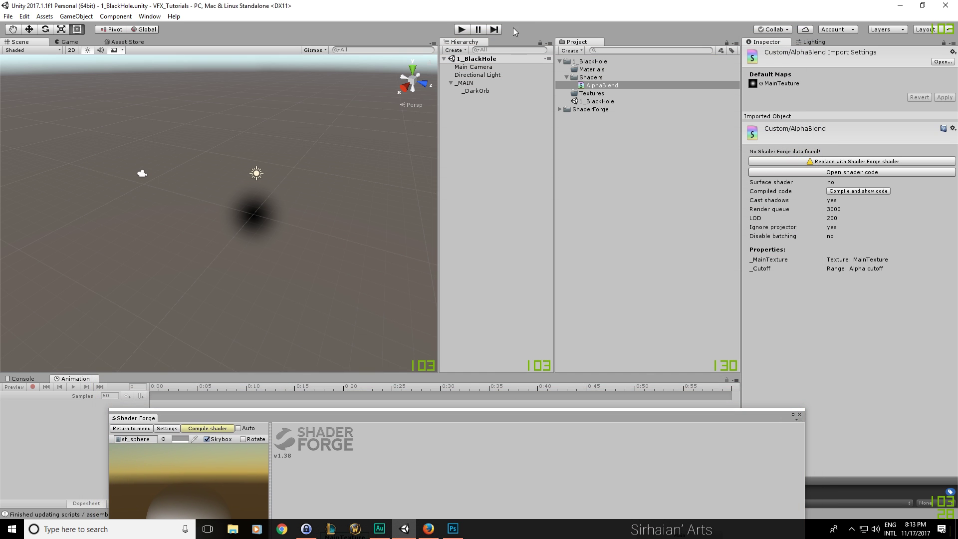
{"action": "right_click", "coordinate": [587, 86]}
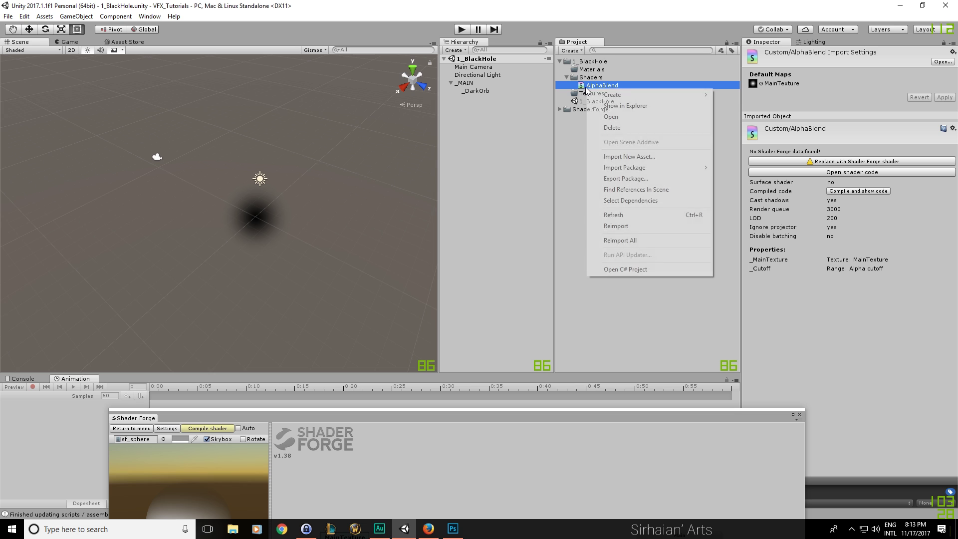
{"action": "mouse_move", "coordinate": [638, 96]}
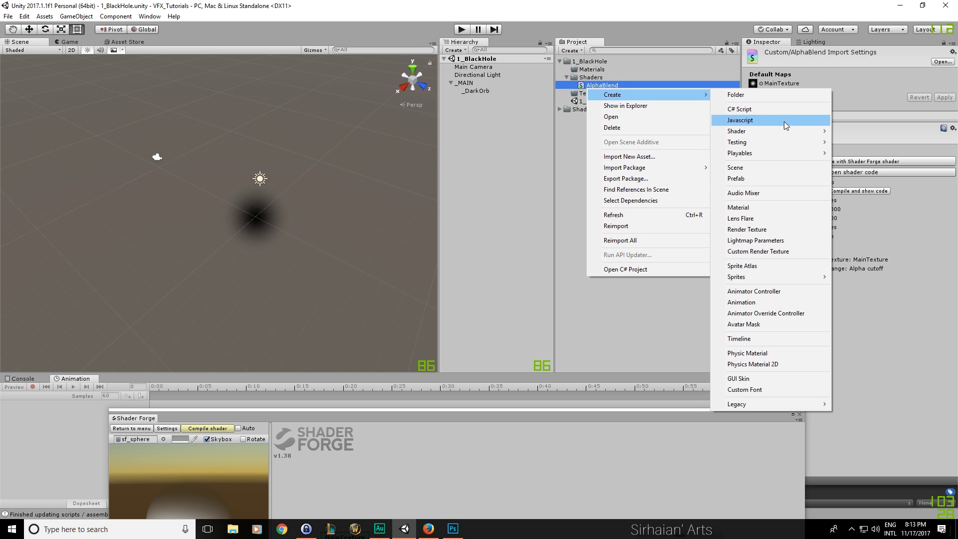
{"action": "left_click", "coordinate": [759, 206]}
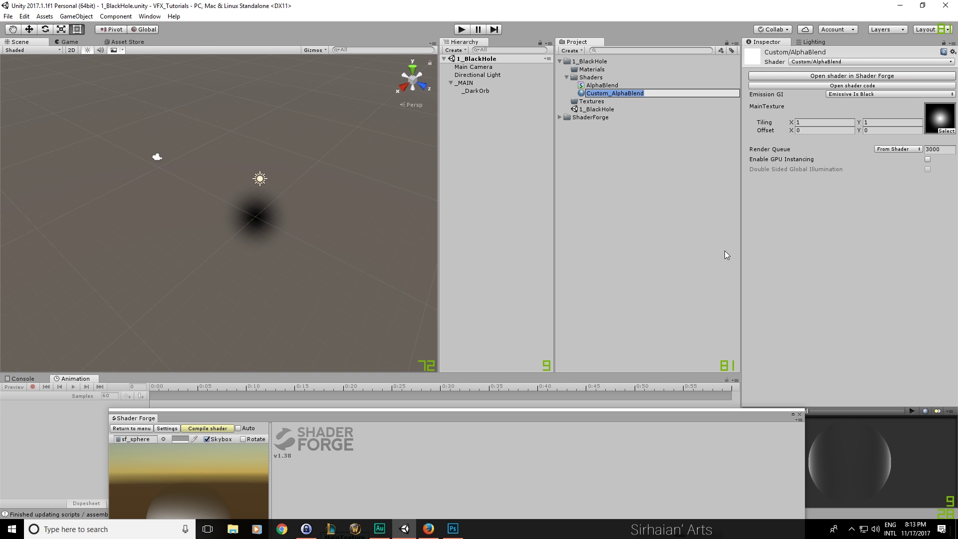
{"action": "type", "text": "DarkOr"}
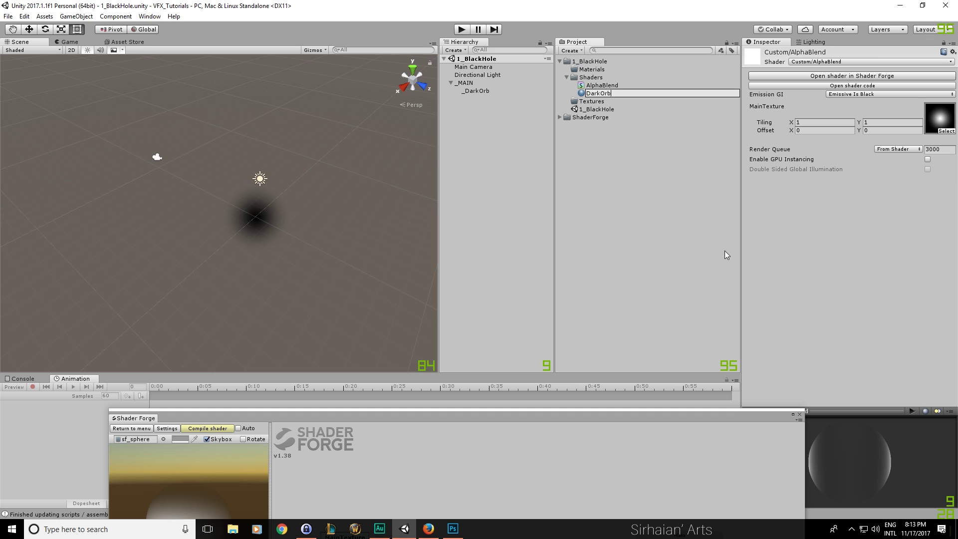
{"action": "type", "text": "b"}
{"action": "key", "text": "Home"}
{"action": "type", "text": "MAT_"}
{"action": "key", "text": "Return"}
Move the MAT_DarkOrb material into the Materials folder and expand that folder
{"action": "left_click_drag", "start_coordinate": [612, 93], "coordinate": [598, 73]}
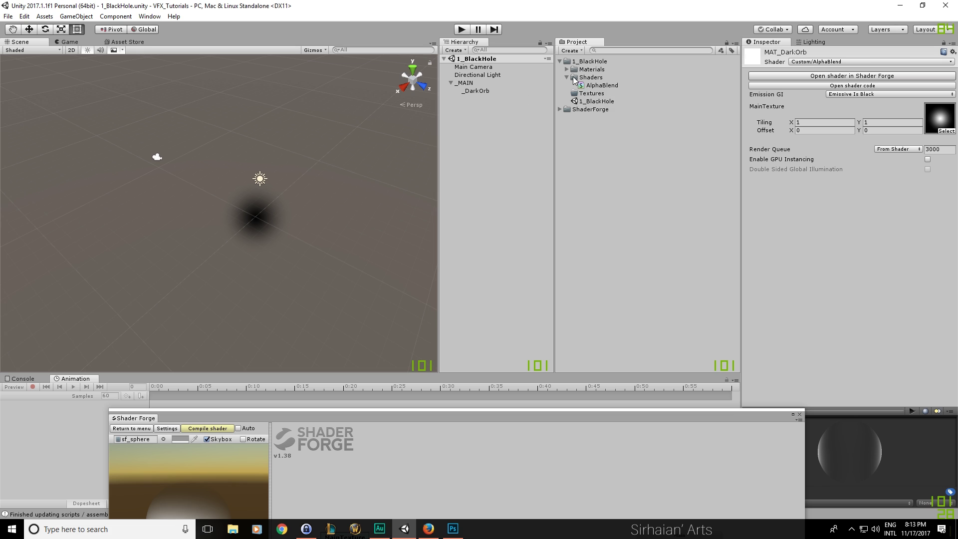
{"action": "left_click", "coordinate": [567, 69]}
{"action": "left_click", "coordinate": [476, 91]}
{"action": "left_click", "coordinate": [591, 69]}
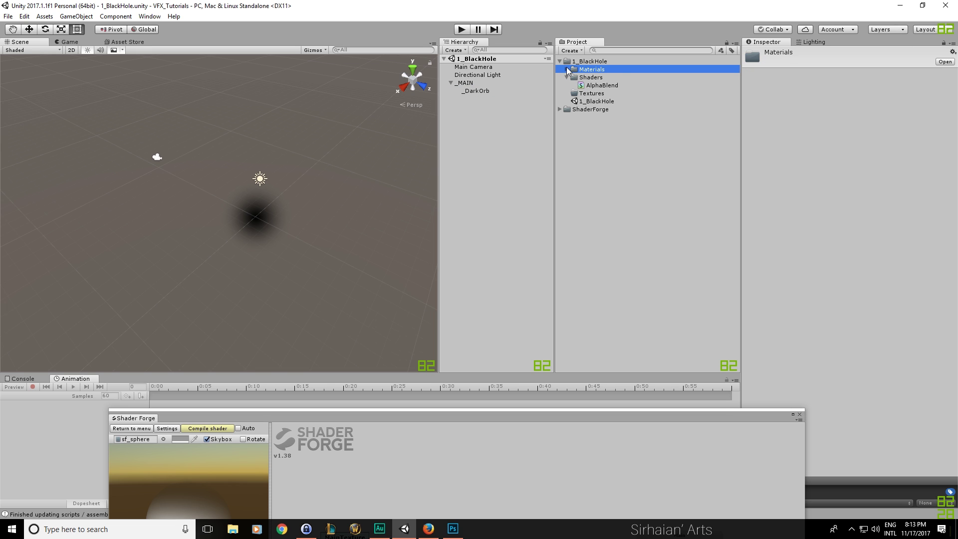
{"action": "left_click", "coordinate": [567, 69]}
Assign MAT_DarkOrb as the Renderer material of the _DarkOrb particle system
{"action": "left_click", "coordinate": [477, 91]}
{"action": "scroll", "coordinate": [842, 130], "scroll_direction": "down", "scroll_amount": 5}
{"action": "scroll", "coordinate": [842, 130], "scroll_direction": "down", "scroll_amount": 8}
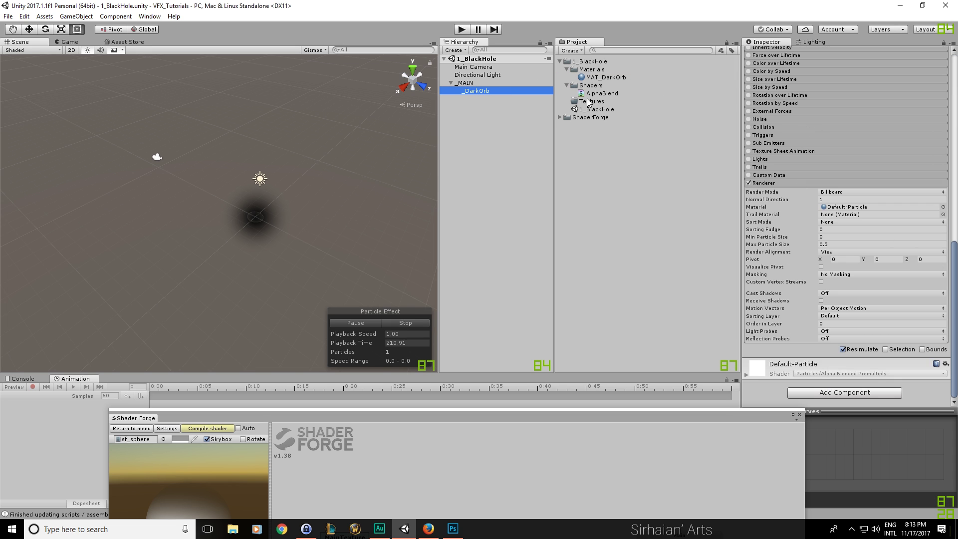
{"action": "left_click_drag", "start_coordinate": [606, 78], "coordinate": [867, 212]}
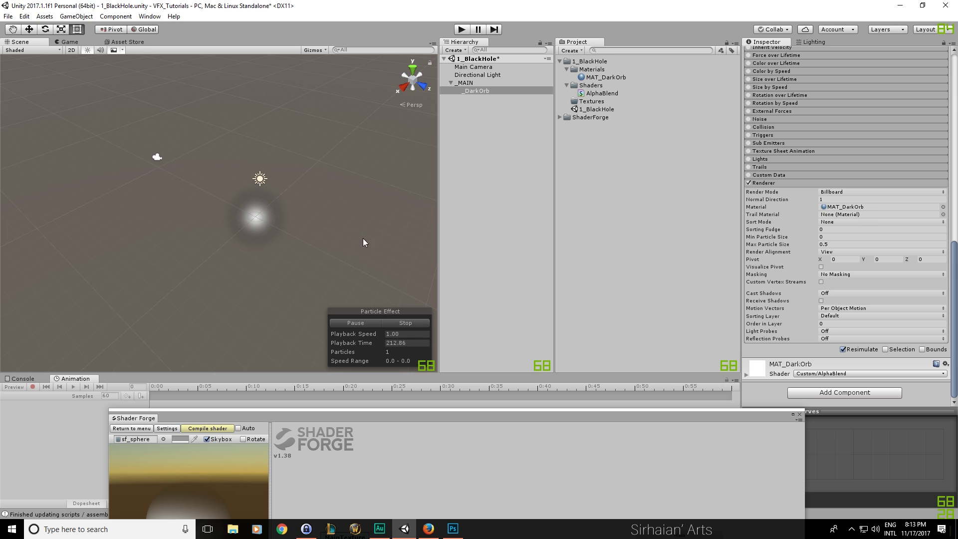
{"action": "left_click_drag", "start_coordinate": [365, 242], "coordinate": [379, 232], "text": "alt"}
Expand MAT_DarkOrb's shader properties on _DarkOrb and examine the particle in the scene from other angles
{"action": "left_click", "coordinate": [792, 367]}
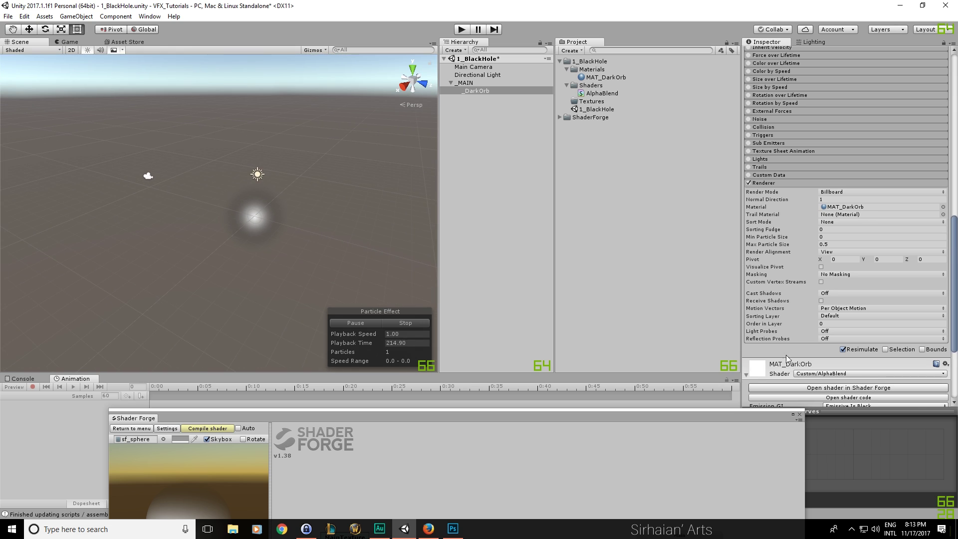
{"action": "scroll", "coordinate": [784, 319], "scroll_direction": "down", "scroll_amount": 4}
{"action": "scroll", "coordinate": [781, 326], "scroll_direction": "down", "scroll_amount": 2}
{"action": "left_click_drag", "start_coordinate": [317, 237], "coordinate": [270, 180], "text": "alt"}
{"action": "left_click_drag", "start_coordinate": [394, 95], "coordinate": [395, 105], "text": "alt"}
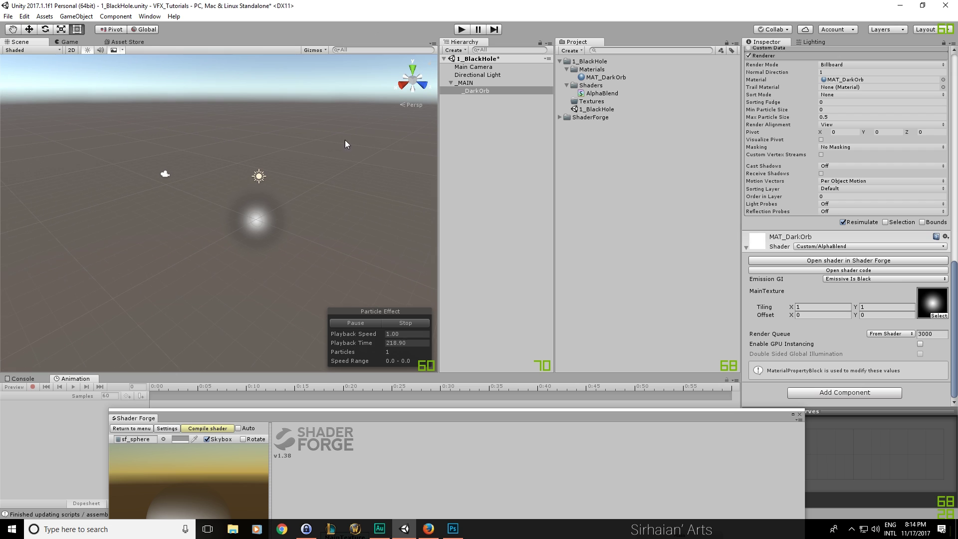
Check the Start Color of the _DarkOrb particle system against how the particle renders in the scene
{"action": "left_click_drag", "start_coordinate": [360, 421], "coordinate": [325, 374]}
{"action": "scroll", "coordinate": [758, 88], "scroll_direction": "up", "scroll_amount": 15}
{"action": "scroll", "coordinate": [758, 89], "scroll_direction": "up", "scroll_amount": 5}
{"action": "left_click", "coordinate": [878, 217]}
{"action": "left_click", "coordinate": [73, 90]}
{"action": "mouse_move", "coordinate": [73, 90]}
{"action": "left_mouse_down"}
{"action": "mouse_move", "coordinate": [37, 93]}
{"action": "mouse_move", "coordinate": [79, 89]}
{"action": "mouse_move", "coordinate": [43, 68]}
{"action": "mouse_move", "coordinate": [97, 36]}
{"action": "mouse_move", "coordinate": [80, 64]}
{"action": "mouse_move", "coordinate": [87, 126]}
{"action": "left_mouse_up"}
{"action": "left_click", "coordinate": [115, 8]}
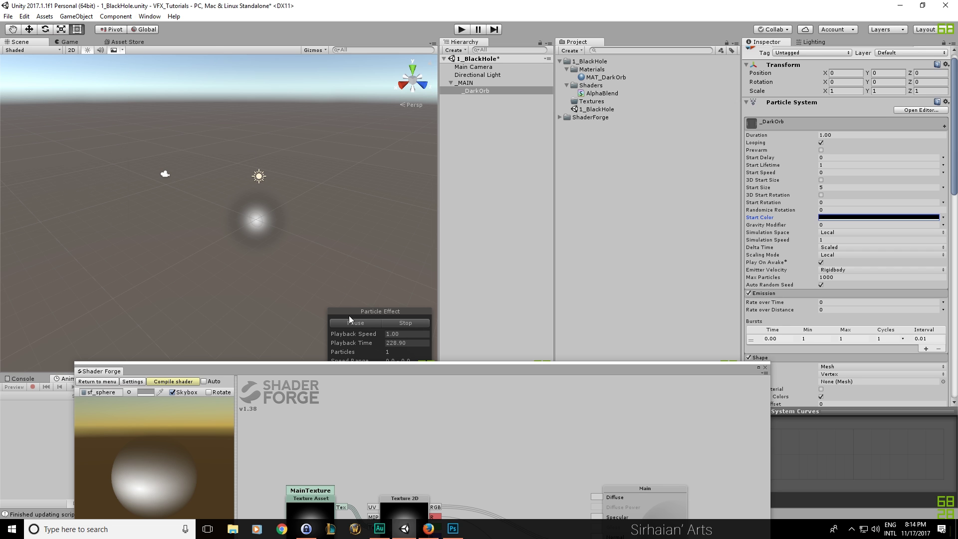
{"action": "left_click_drag", "start_coordinate": [361, 368], "coordinate": [424, 288]}
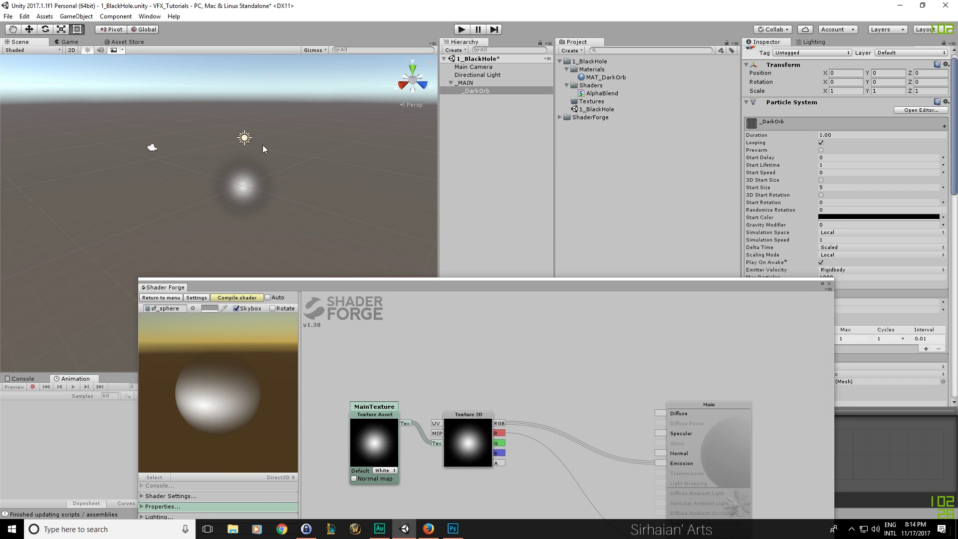
{"action": "right_click_drag", "start_coordinate": [269, 152], "coordinate": [278, 188]}
Add a Multiply node and a Vertex Color node to the AlphaBlend shader graph
{"action": "left_click_drag", "start_coordinate": [413, 279], "coordinate": [376, 50]}
{"action": "key", "text": "m"}
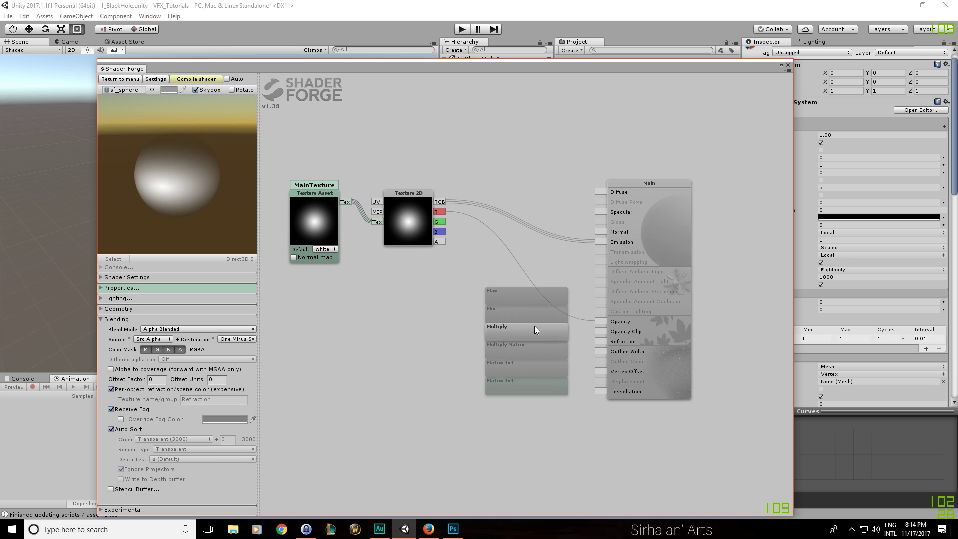
{"action": "key", "text": "v"}
{"action": "left_click_drag", "start_coordinate": [387, 456], "coordinate": [428, 309]}
{"action": "left_click", "coordinate": [480, 238]}
Multiply the Texture 2D's R output by the Vertex Color's A output and connect the result to Main's Opacity input
{"action": "left_click_drag", "start_coordinate": [443, 243], "coordinate": [445, 243]}
{"action": "left_click_drag", "start_coordinate": [501, 270], "coordinate": [521, 282]}
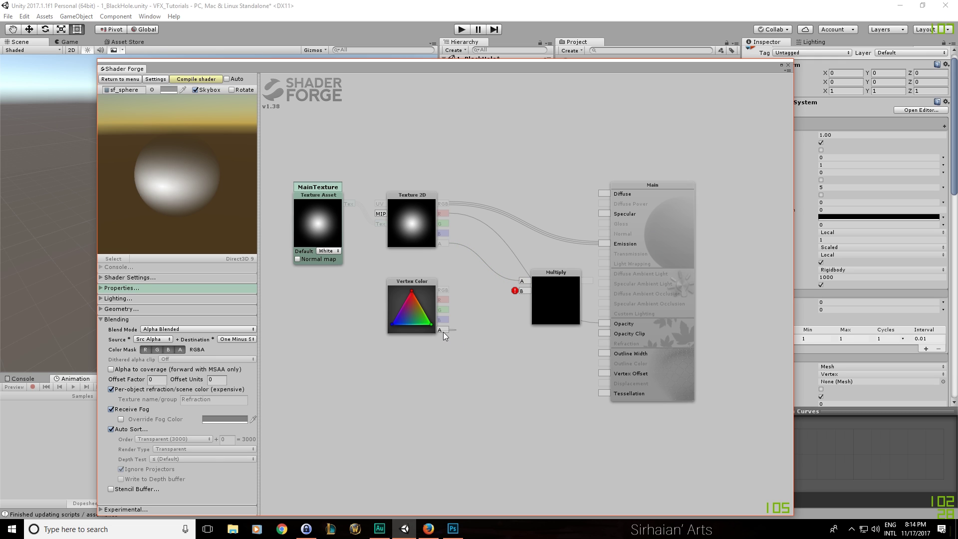
{"action": "left_click_drag", "start_coordinate": [445, 331], "coordinate": [522, 291]}
{"action": "right_click_drag", "start_coordinate": [450, 243], "coordinate": [450, 287], "text": "alt"}
{"action": "left_click_drag", "start_coordinate": [445, 214], "coordinate": [525, 280]}
{"action": "middle_click_drag", "start_coordinate": [541, 295], "coordinate": [519, 288]}
{"action": "left_click_drag", "start_coordinate": [519, 289], "coordinate": [579, 317]}
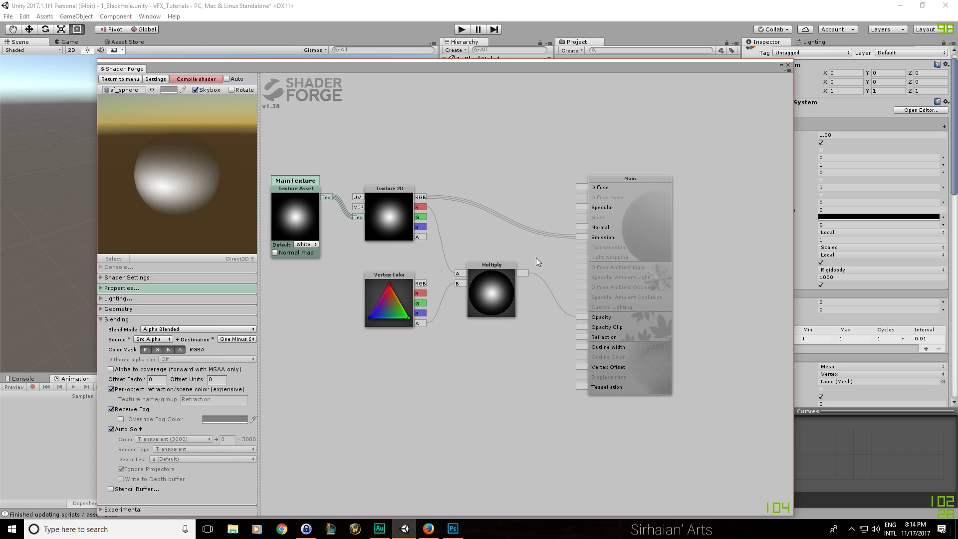
Add a second Multiply node combining the RGB outputs of Texture 2D and Vertex Color, and connect it to Main's Emission input
{"action": "middle_click_drag", "start_coordinate": [537, 258], "coordinate": [556, 259]}
{"action": "key", "text": "m"}
{"action": "left_click", "coordinate": [510, 178]}
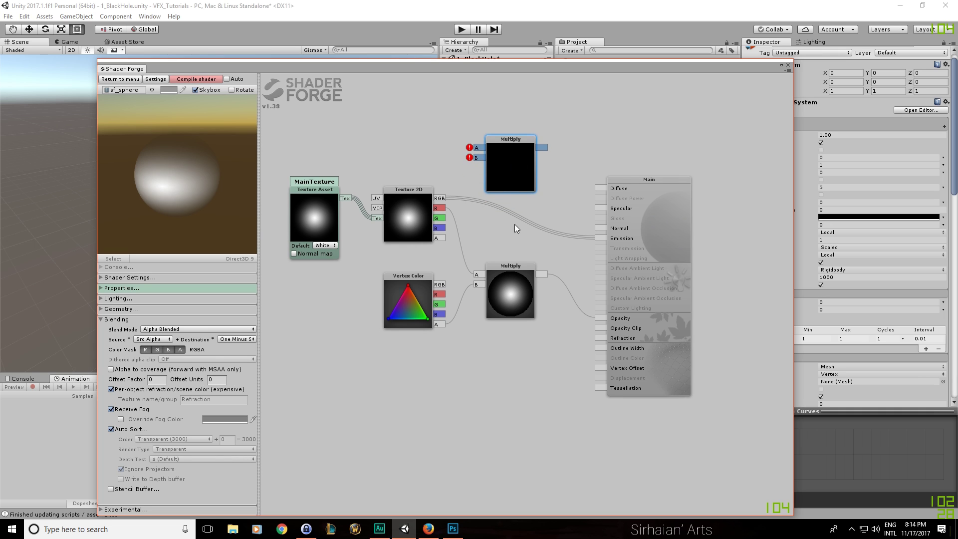
{"action": "left_click_drag", "start_coordinate": [440, 198], "coordinate": [478, 149]}
{"action": "left_click_drag", "start_coordinate": [440, 285], "coordinate": [478, 158]}
{"action": "left_click_drag", "start_coordinate": [541, 149], "coordinate": [601, 239]}
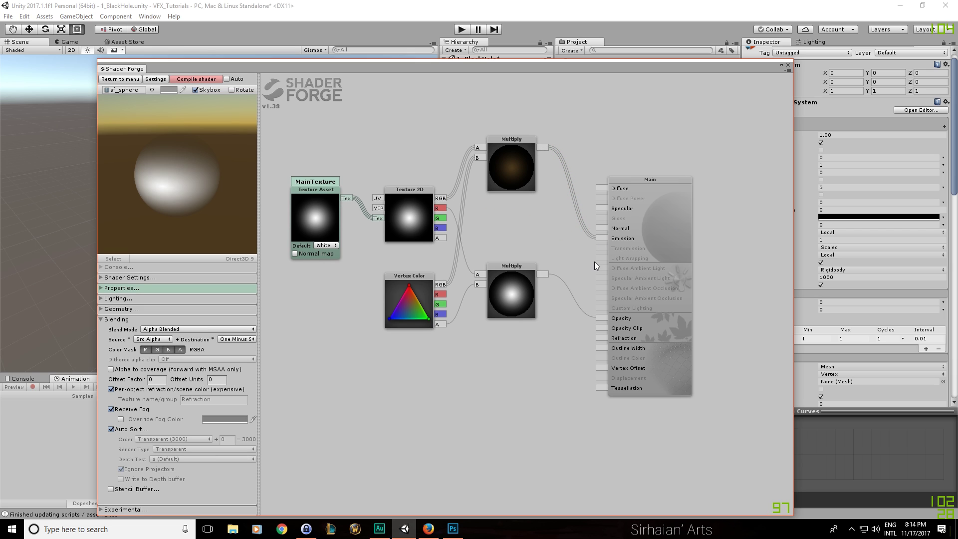
Align the upper Multiply node with Texture 2D and the Vertex Color node with the lower Multiply node
{"action": "left_click_drag", "start_coordinate": [521, 188], "coordinate": [522, 233]}
{"action": "left_click_drag", "start_coordinate": [520, 270], "coordinate": [520, 272]}
{"action": "left_click_drag", "start_coordinate": [415, 300], "coordinate": [417, 291]}
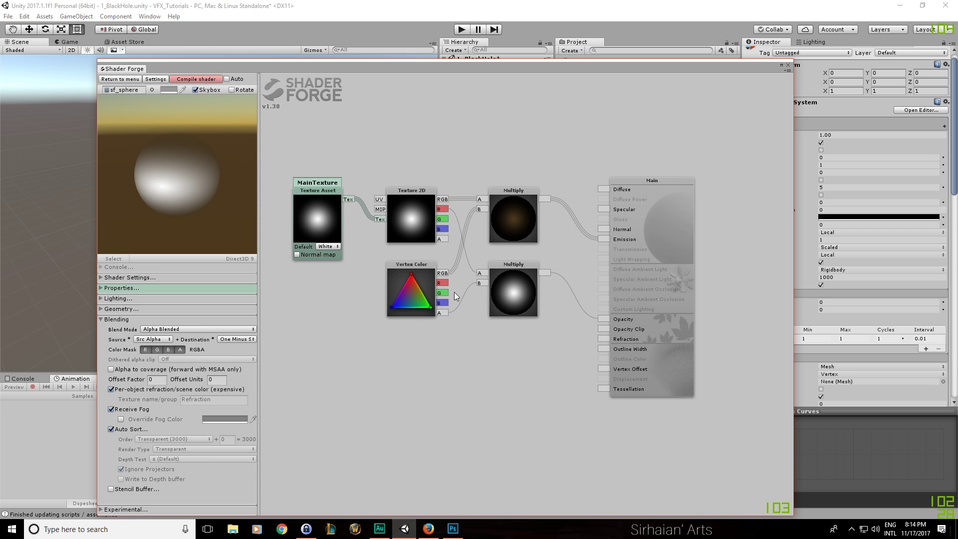
{"action": "middle_click_drag", "start_coordinate": [433, 351], "coordinate": [436, 364]}
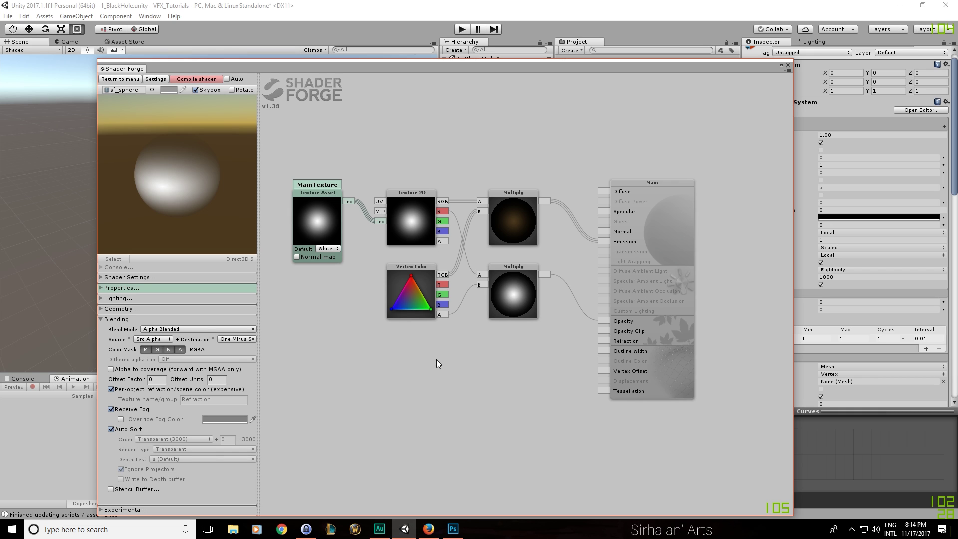
{"action": "middle_click_drag", "start_coordinate": [420, 364], "coordinate": [420, 363]}
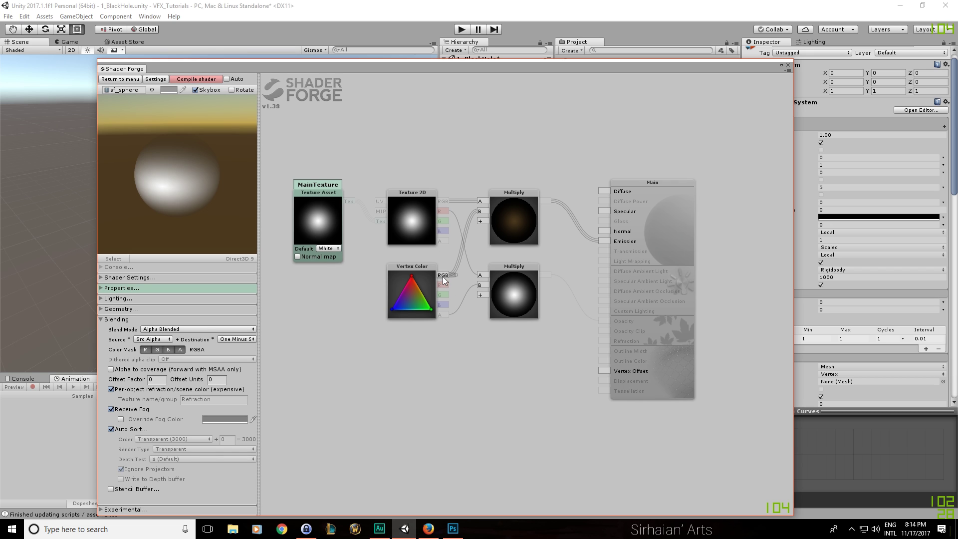
{"action": "left_click_drag", "start_coordinate": [448, 275], "coordinate": [450, 272]}
{"action": "left_click_drag", "start_coordinate": [447, 200], "coordinate": [460, 225]}
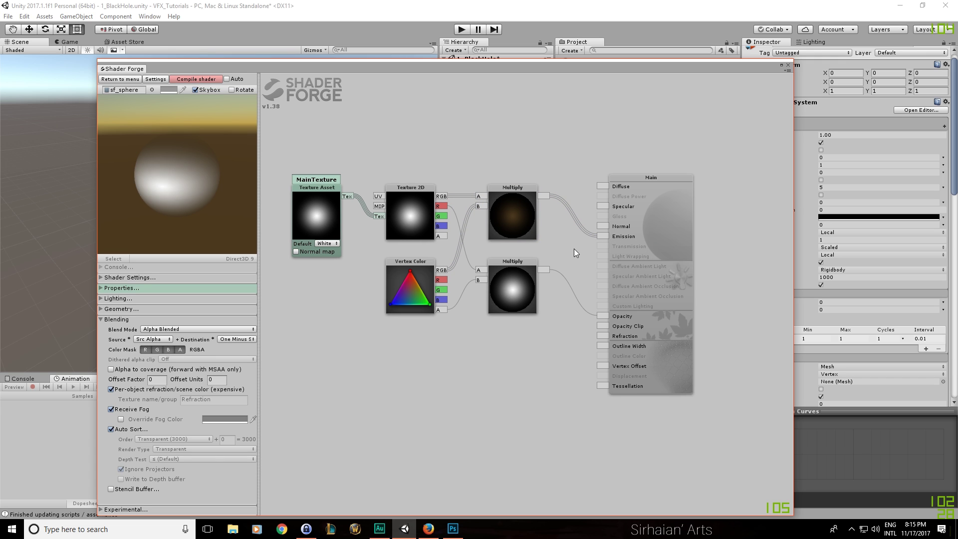
{"action": "left_click_drag", "start_coordinate": [516, 322], "coordinate": [523, 319]}
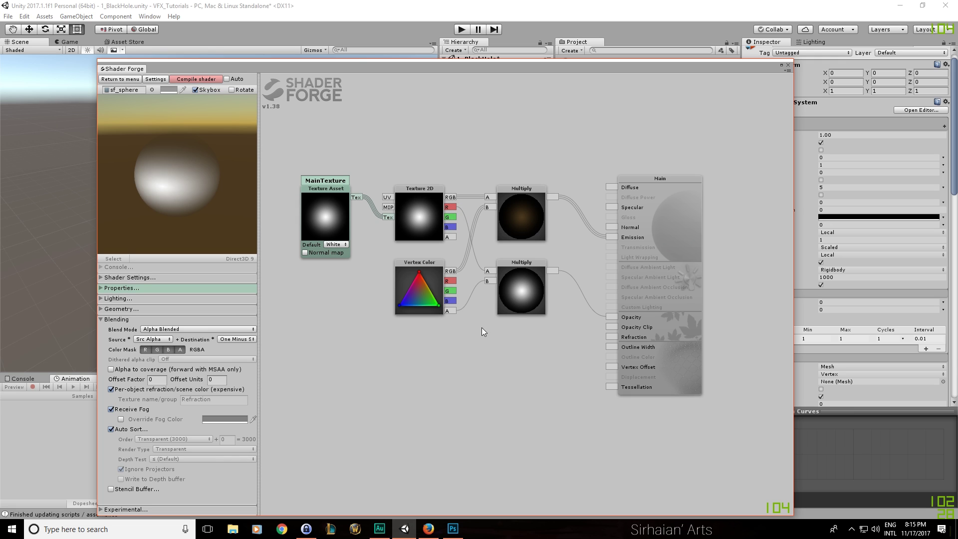
{"action": "left_click", "coordinate": [541, 284]}
{"action": "left_click", "coordinate": [584, 302]}
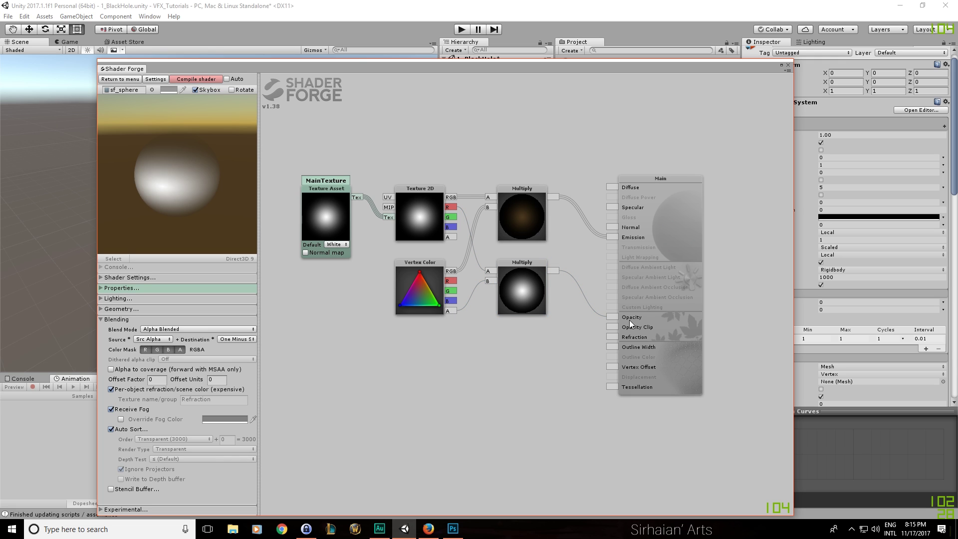
Compile the AlphaBlend shader and close the Shader Forge window
{"action": "left_click_drag", "start_coordinate": [661, 265], "coordinate": [667, 274]}
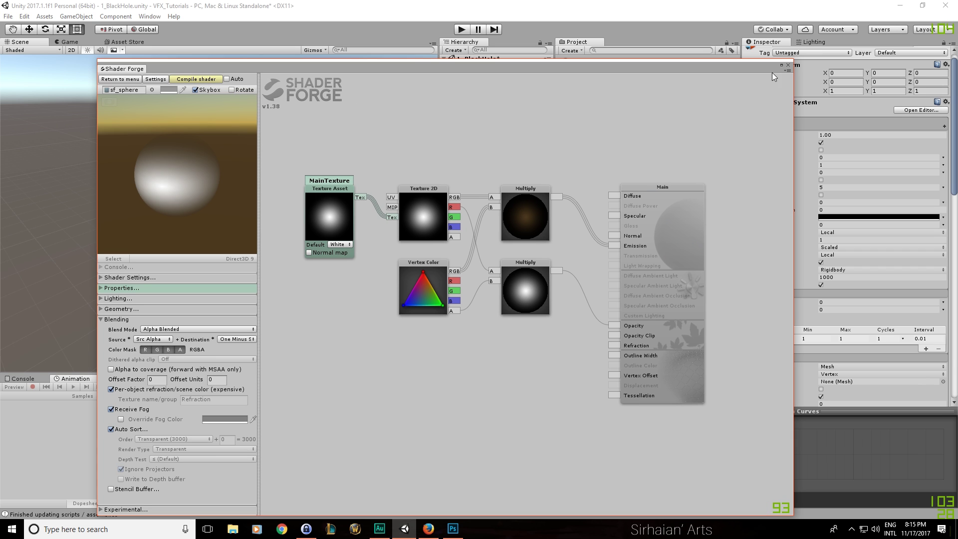
{"action": "left_click", "coordinate": [787, 65]}
Frame _DarkOrb in the scene and examine the recompiled material from several distances and angles
{"action": "key", "text": "f"}
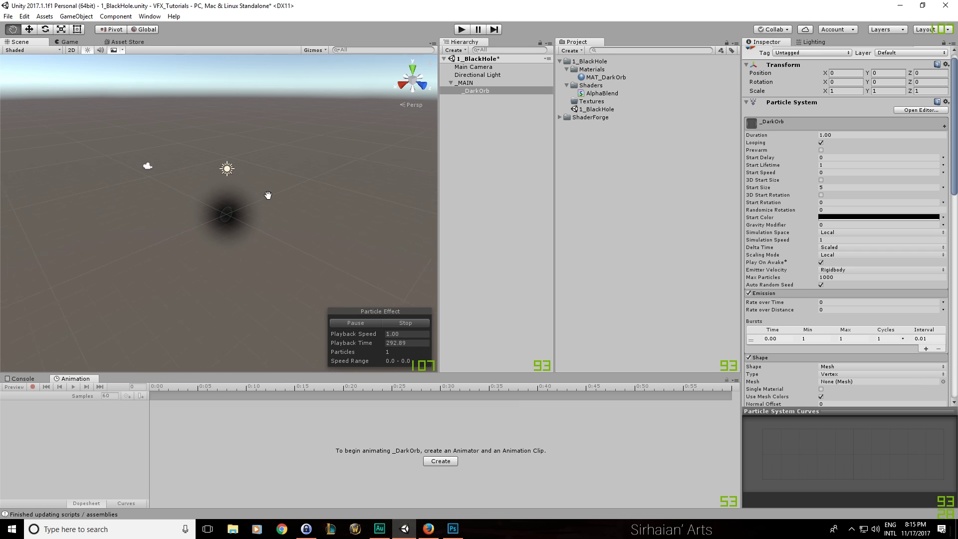
{"action": "scroll", "coordinate": [253, 220], "scroll_direction": "up", "scroll_amount": 2}
{"action": "middle_click_drag", "start_coordinate": [357, 199], "coordinate": [335, 208]}
{"action": "scroll", "coordinate": [334, 208], "scroll_direction": "down", "scroll_amount": 3}
{"action": "middle_click_drag", "start_coordinate": [305, 255], "coordinate": [327, 235]}
{"action": "key", "text": "w"}
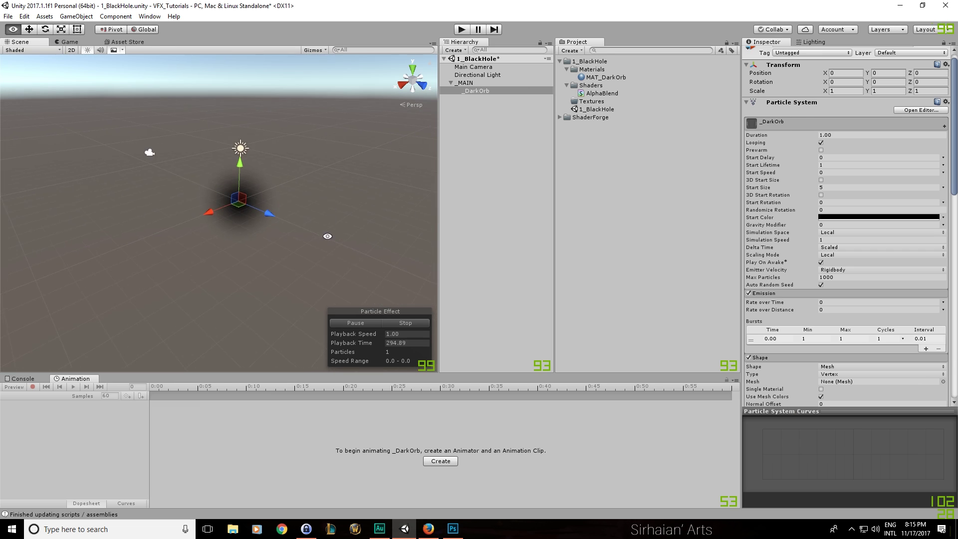
{"action": "left_click_drag", "start_coordinate": [327, 234], "coordinate": [335, 226], "text": "alt"}
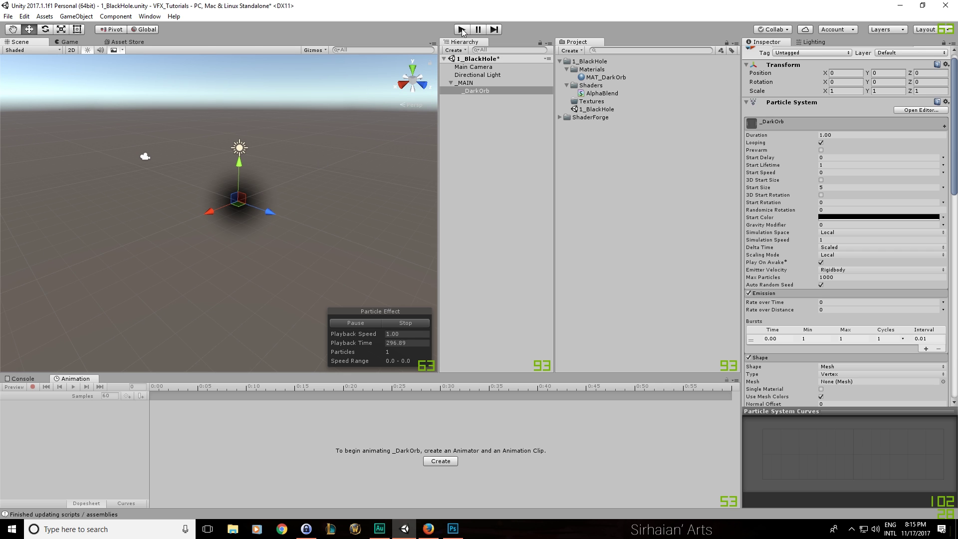
Switch to Photoshop and create a new 256 x 256 pixel RGB document at 72 pixels/inch with a white background
{"action": "left_click", "coordinate": [453, 529]}
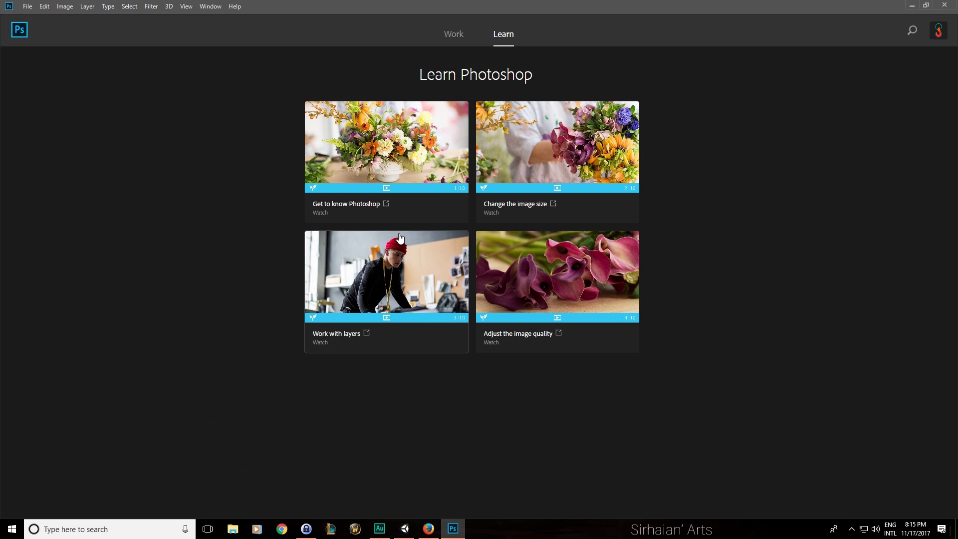
{"action": "key", "text": "ctrl+n"}
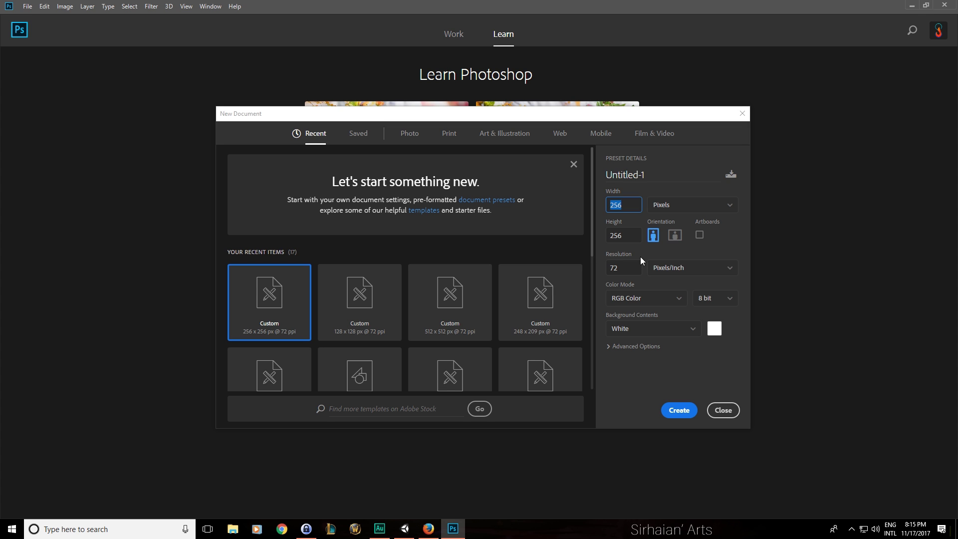
{"action": "left_click", "coordinate": [679, 410]}
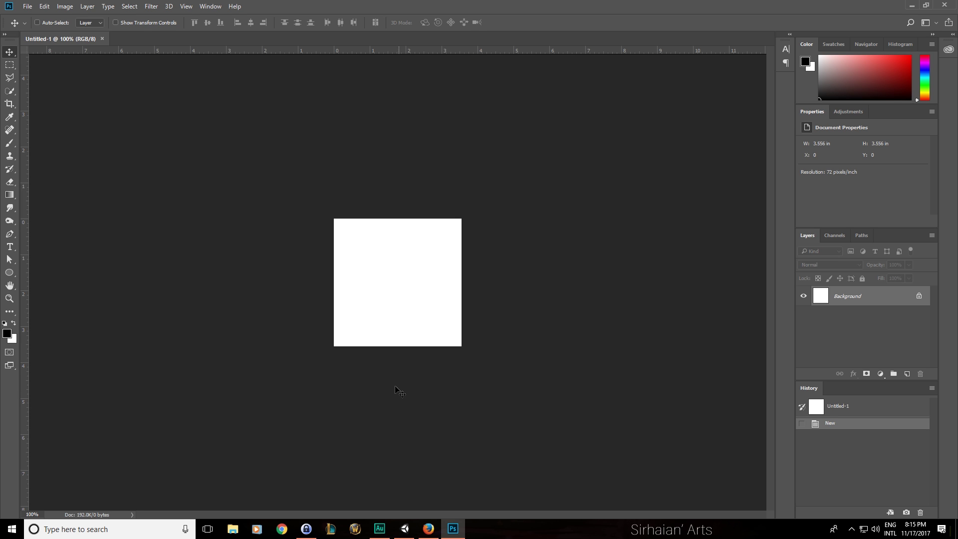
Switch to Firefox and look through the black hole and vortex reference images
{"action": "left_click", "coordinate": [428, 528]}
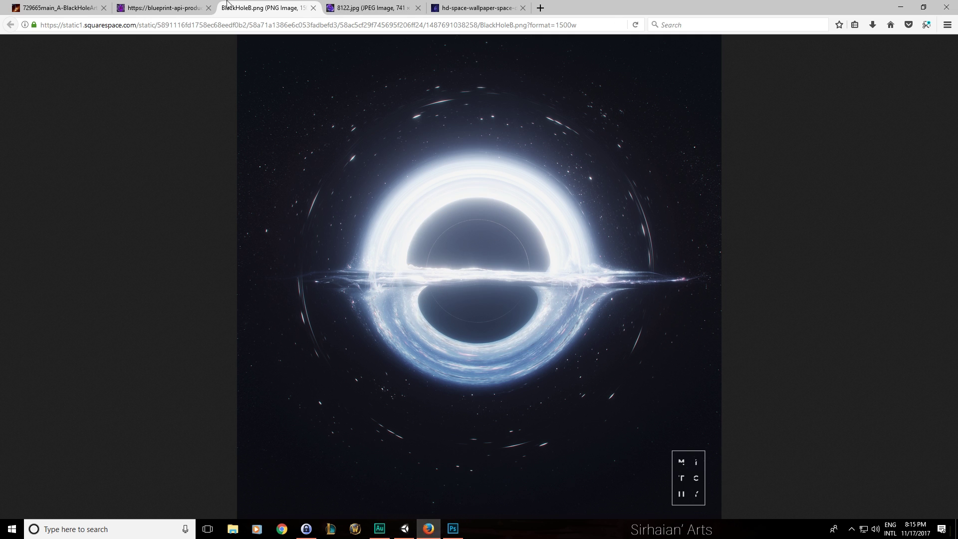
{"action": "left_click", "coordinate": [170, 8]}
{"action": "left_click", "coordinate": [370, 8]}
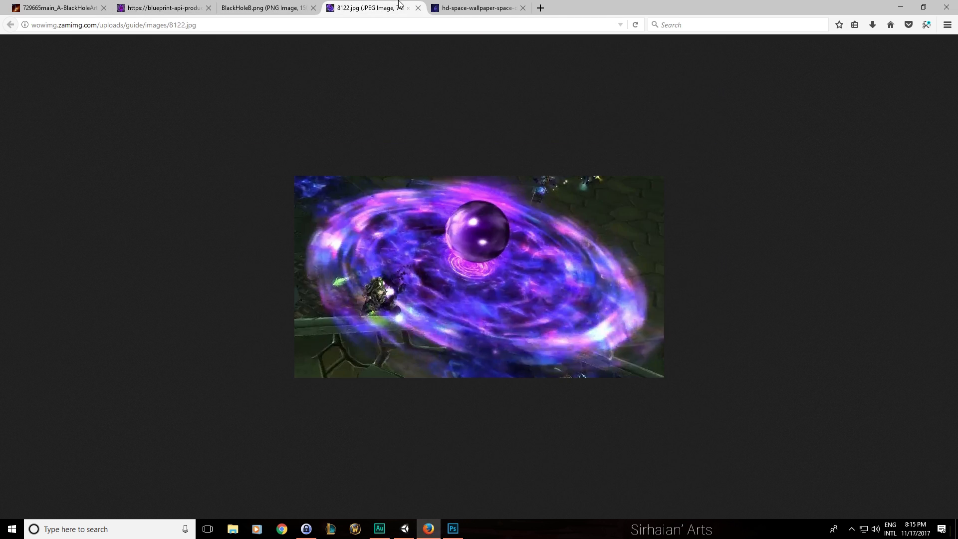
{"action": "left_click", "coordinate": [492, 6]}
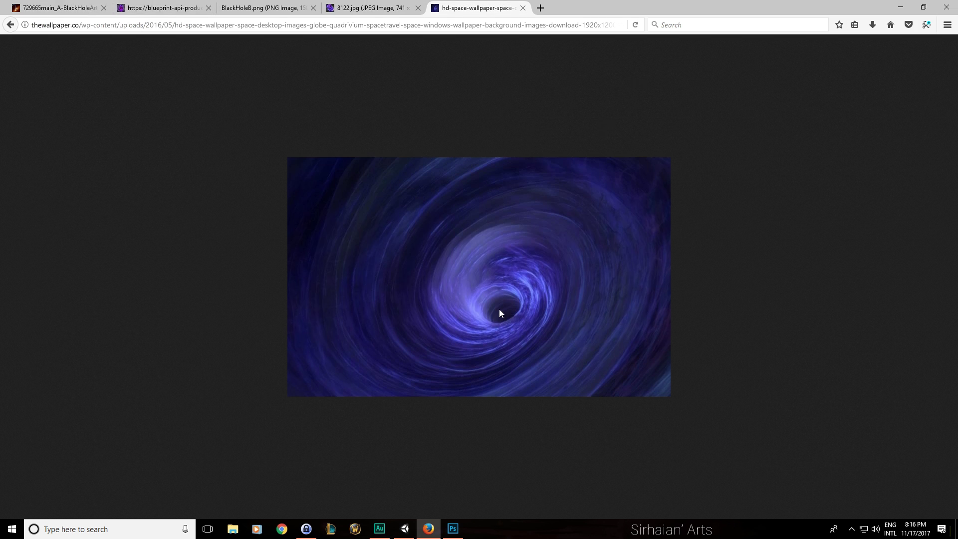
Switch back to Photoshop, invert the white background to black and add a new empty layer
{"action": "key", "text": "ctrl+Tab"}
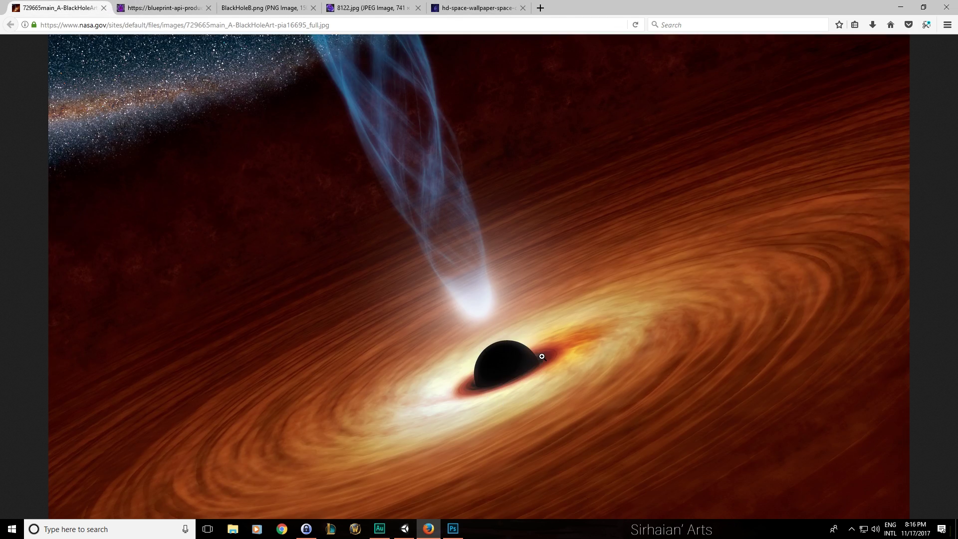
{"action": "key", "text": "alt+Tab"}
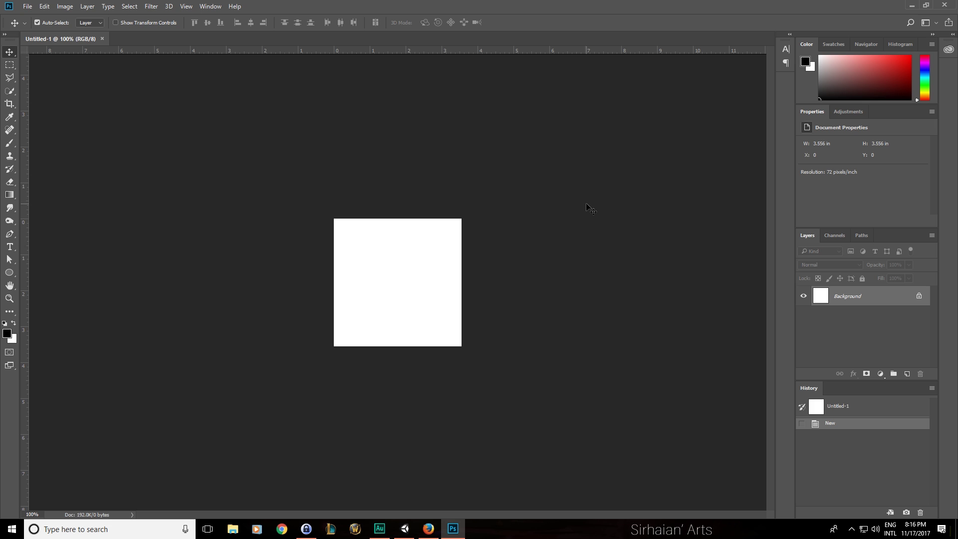
{"action": "key", "text": "ctrl+i"}
{"action": "key", "text": "ctrl+shift+n"}
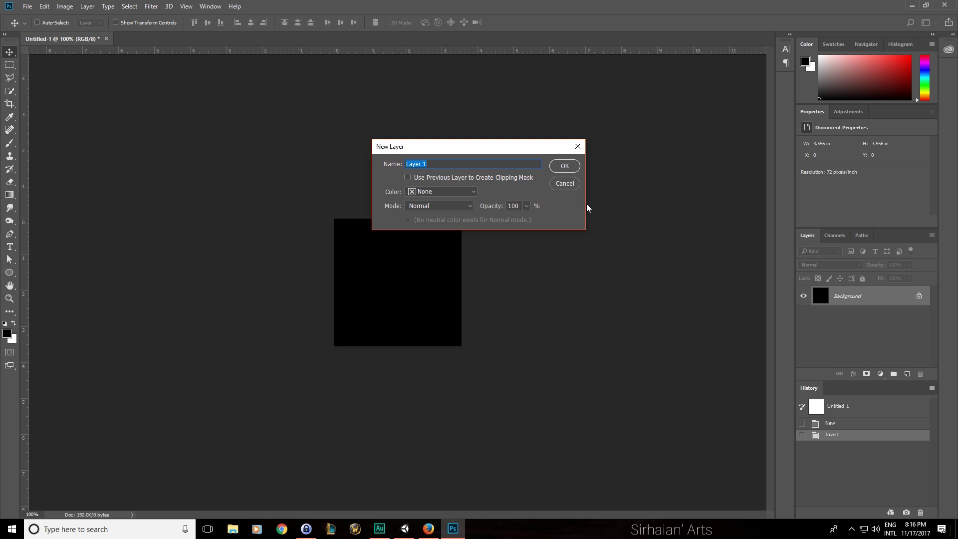
{"action": "key", "text": "Escape"}
{"action": "key", "text": "ctrl+i"}
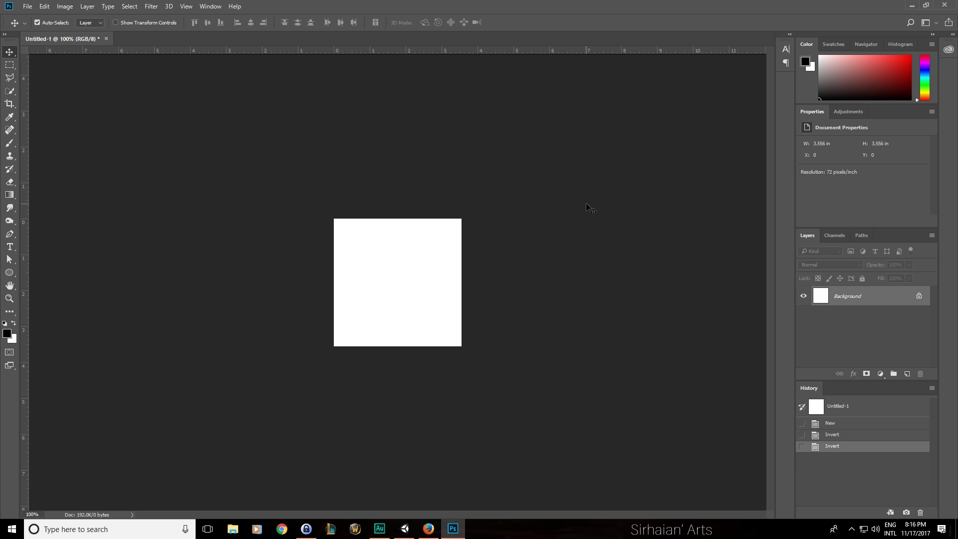
{"action": "key", "text": "ctrl+i"}
{"action": "key", "text": "ctrl+shift+n"}
{"action": "key", "text": "Return"}
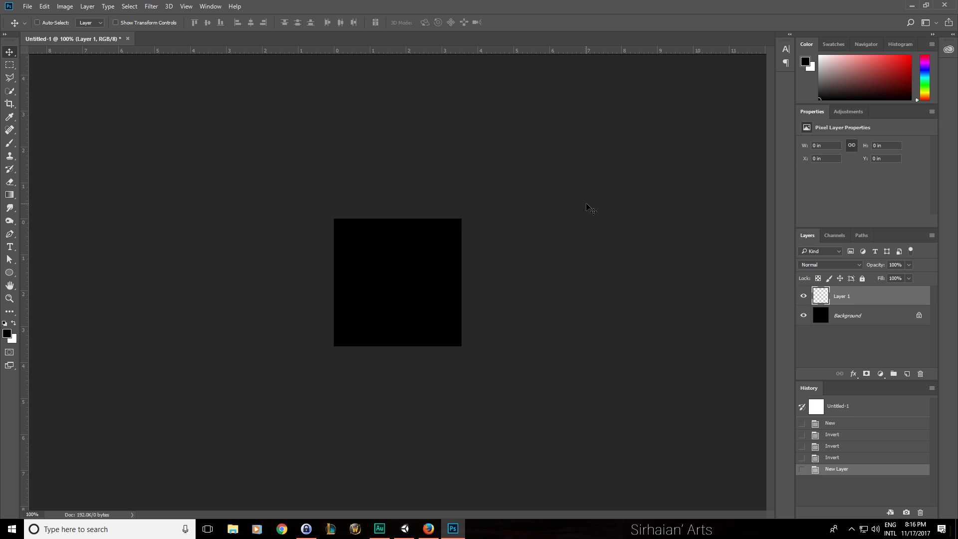
Set up the Ellipse tool with a white fill and no stroke
{"action": "left_click_drag", "start_coordinate": [9, 272], "coordinate": [43, 292]}
{"action": "key", "text": "x"}
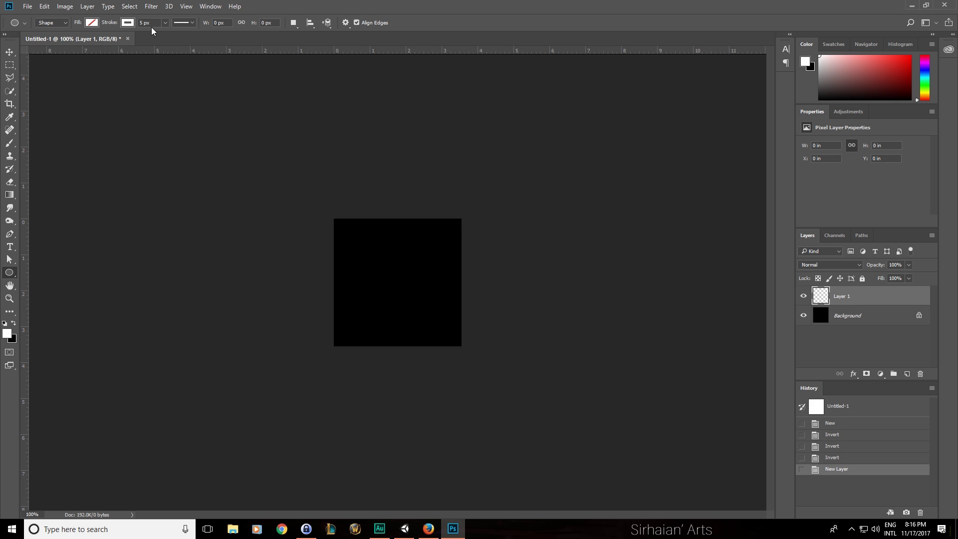
{"action": "left_click", "coordinate": [131, 24]}
{"action": "left_click", "coordinate": [92, 23]}
{"action": "left_click", "coordinate": [49, 74]}
{"action": "left_click", "coordinate": [48, 75]}
{"action": "left_click_drag", "start_coordinate": [109, 23], "coordinate": [112, 22]}
{"action": "left_click", "coordinate": [131, 24]}
{"action": "left_click", "coordinate": [85, 41]}
{"action": "left_click", "coordinate": [325, 259]}
Draw a circle about 166 px in diameter and centre it horizontally and vertically on the canvas
{"action": "left_click_drag", "start_coordinate": [389, 286], "coordinate": [348, 244], "text": "alt+shift"}
{"action": "key", "text": "v"}
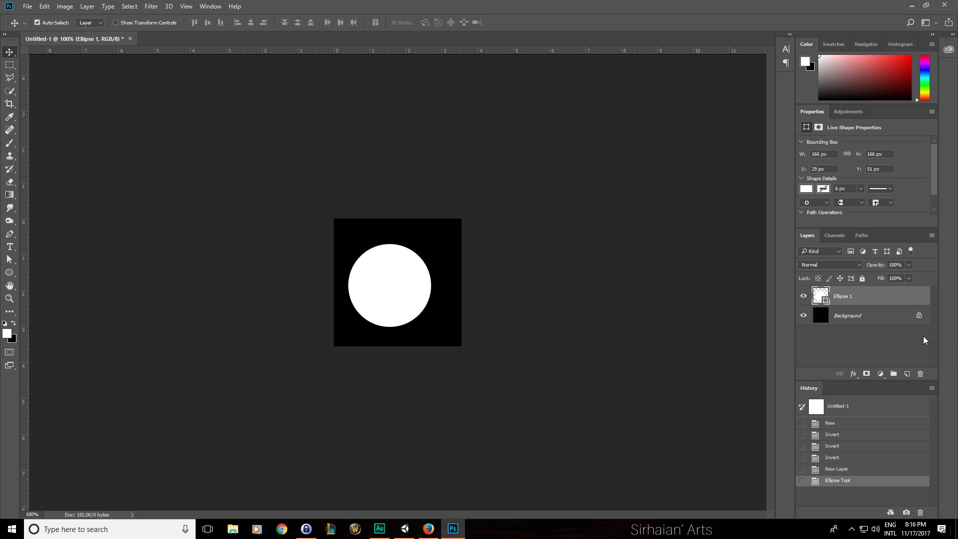
{"action": "left_click", "coordinate": [250, 22]}
{"action": "left_click", "coordinate": [207, 23]}
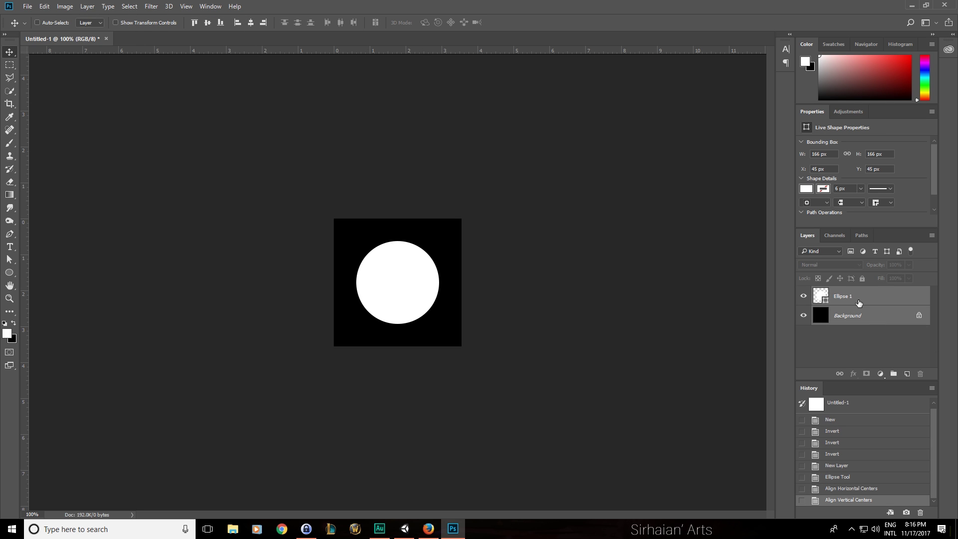
Begin saving the circle document under a new file and choose the Targa format
{"action": "key", "text": "ctrl+shift+s"}
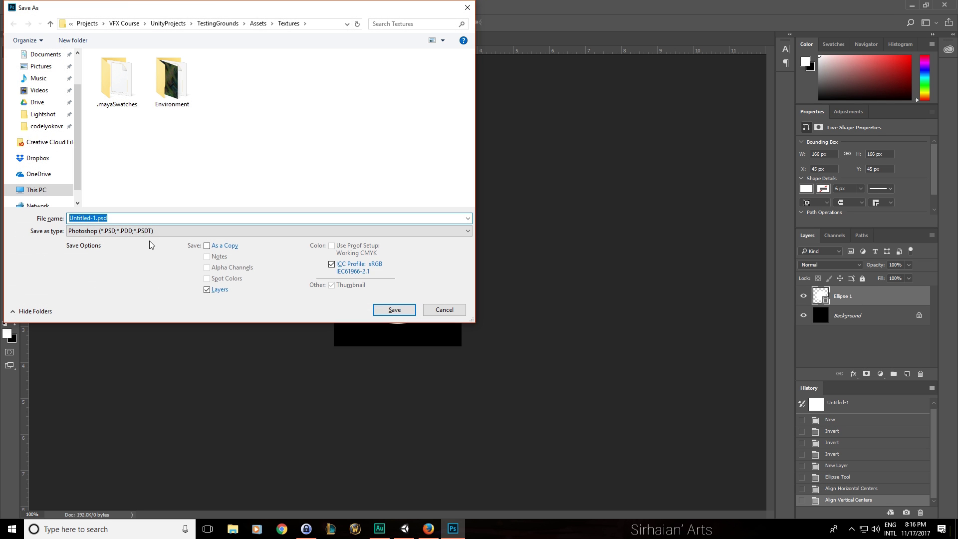
{"action": "left_click", "coordinate": [148, 231]}
{"action": "left_click", "coordinate": [129, 390]}
{"action": "left_click", "coordinate": [227, 147]}
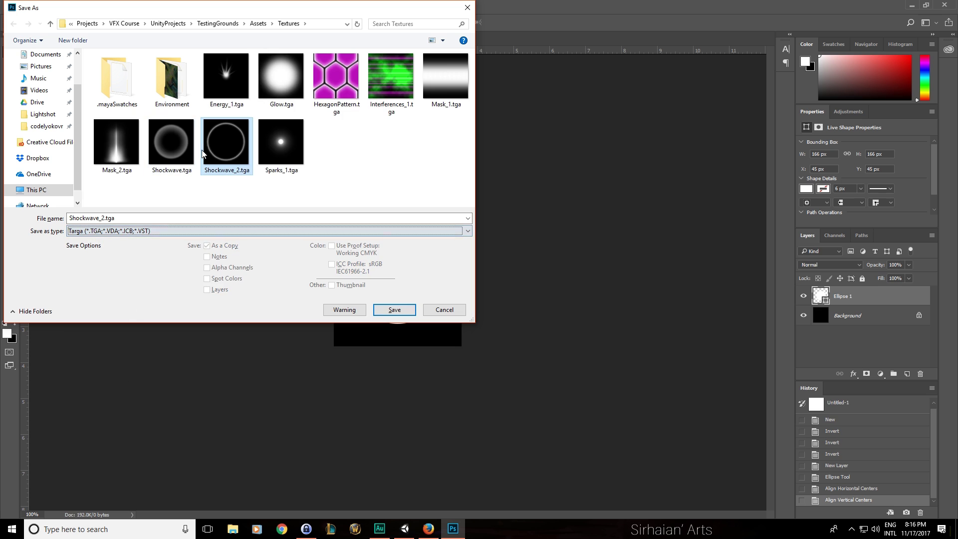
{"action": "left_click", "coordinate": [170, 23]}
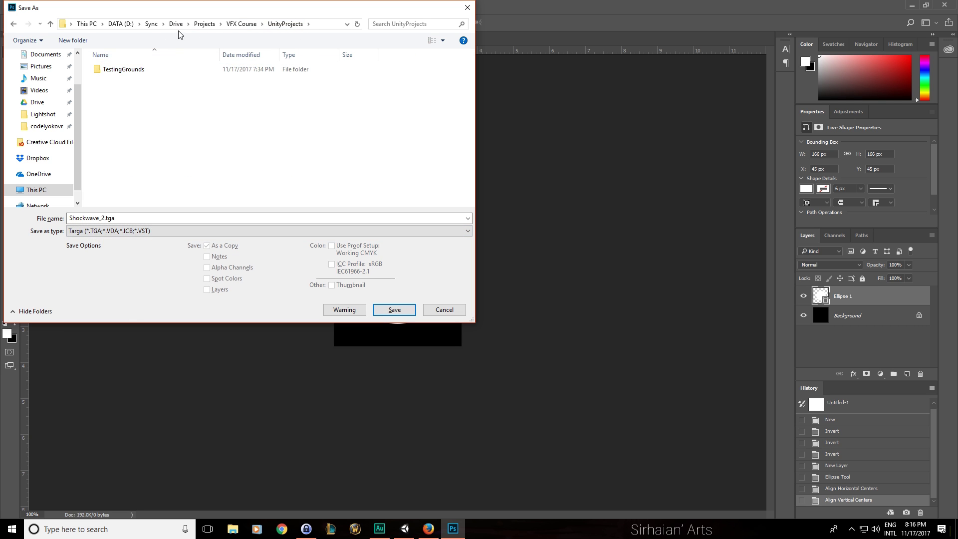
Copy the path of the Unity project's 1_BlackHole folder and set it as the Photoshop save location
{"action": "left_click", "coordinate": [406, 527]}
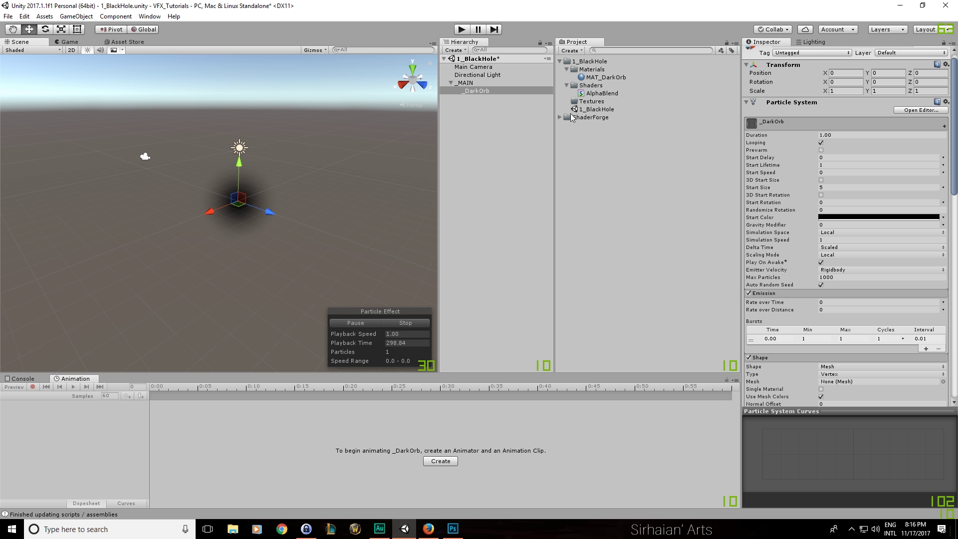
{"action": "right_click", "coordinate": [585, 70]}
{"action": "left_click", "coordinate": [627, 91]}
{"action": "left_click", "coordinate": [529, 141]}
{"action": "key", "text": "ctrl+c"}
{"action": "left_click", "coordinate": [453, 530]}
{"action": "left_click", "coordinate": [334, 24]}
{"action": "key", "text": "ctrl+v"}
{"action": "key", "text": "Return"}
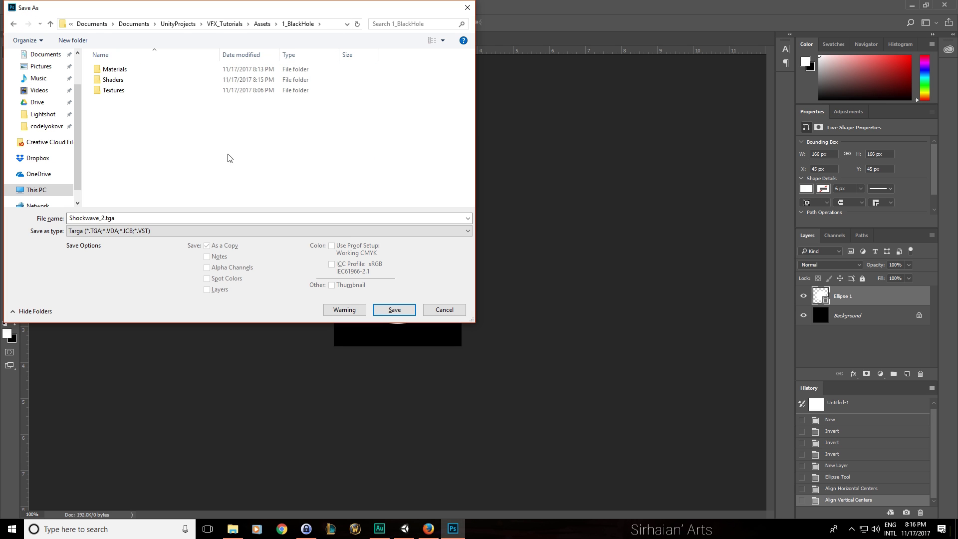
Save the Targa texture as TEX_SharpDisc in the Textures folder
{"action": "double_click", "coordinate": [141, 95]}
{"action": "left_click", "coordinate": [172, 216]}
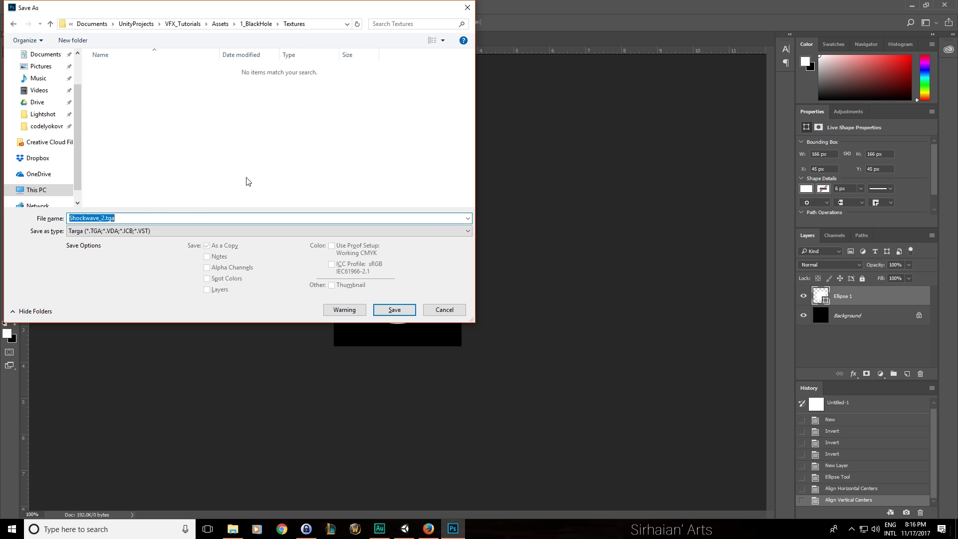
{"action": "type", "text": "TEX"}
{"action": "key", "text": "Return"}
{"action": "key", "text": "Return"}
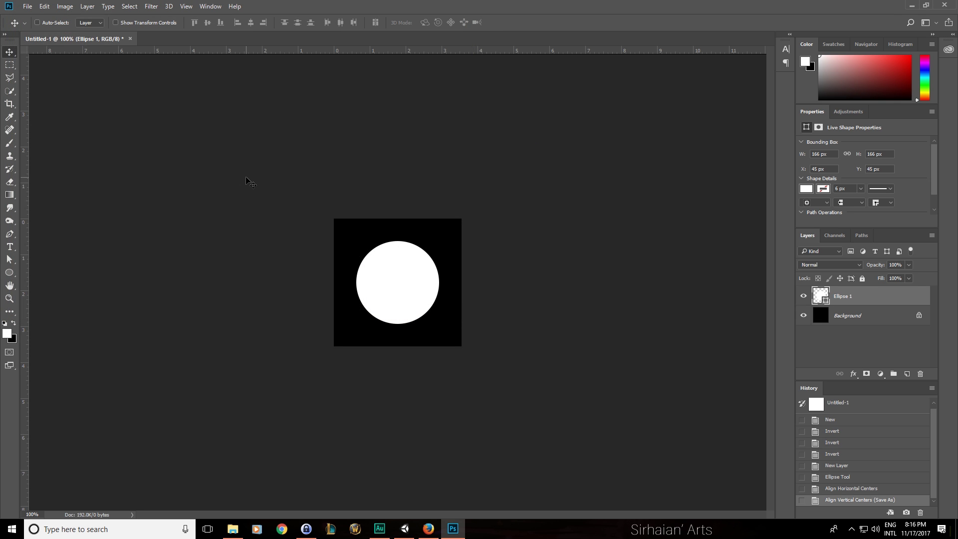
Switch to Unity, assign TEX_SharpDisc as the MainTexture of MAT_DarkOrb and save the scene
{"action": "key", "text": "alt+Tab"}
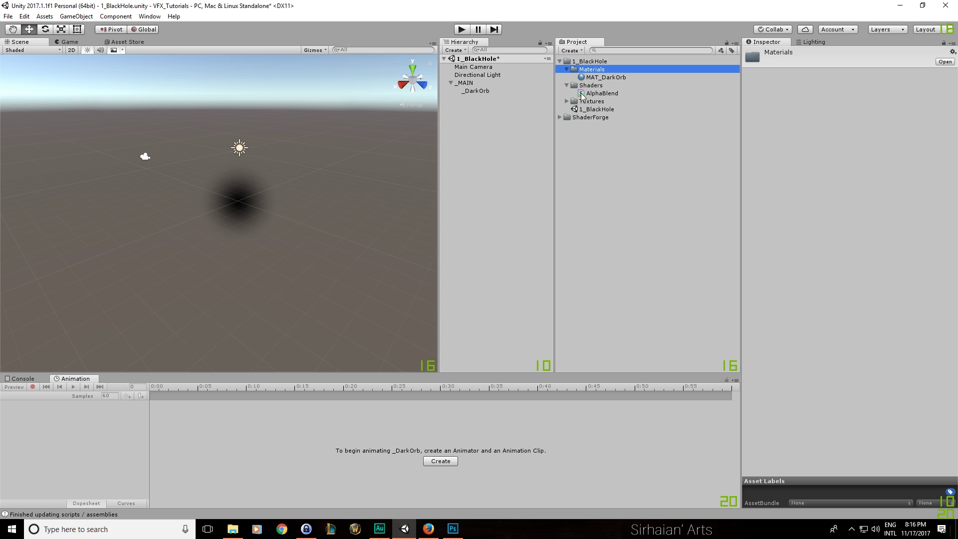
{"action": "left_click", "coordinate": [567, 102]}
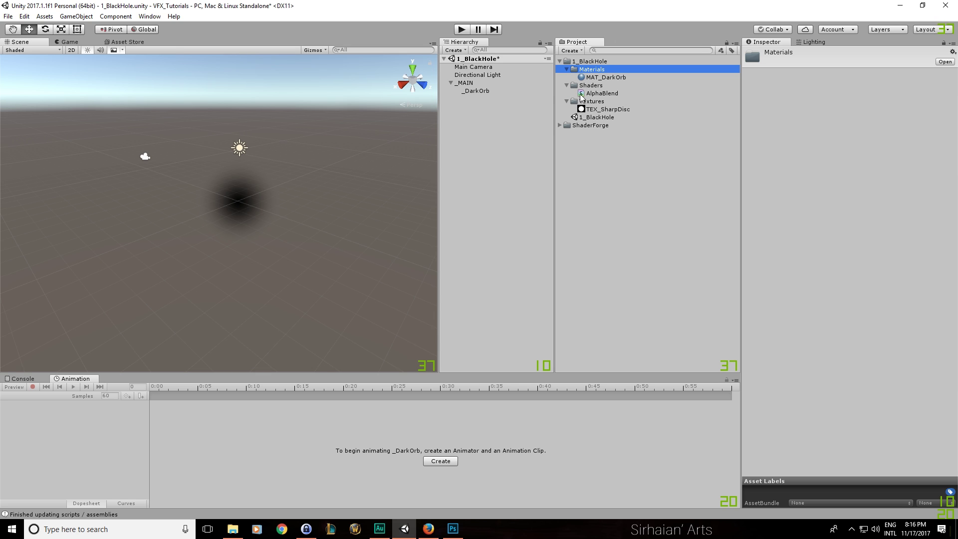
{"action": "left_click", "coordinate": [601, 77]}
{"action": "left_click_drag", "start_coordinate": [612, 111], "coordinate": [940, 117]}
{"action": "left_click_drag", "start_coordinate": [326, 218], "coordinate": [384, 104], "text": "alt"}
{"action": "key", "text": "ctrl+s"}
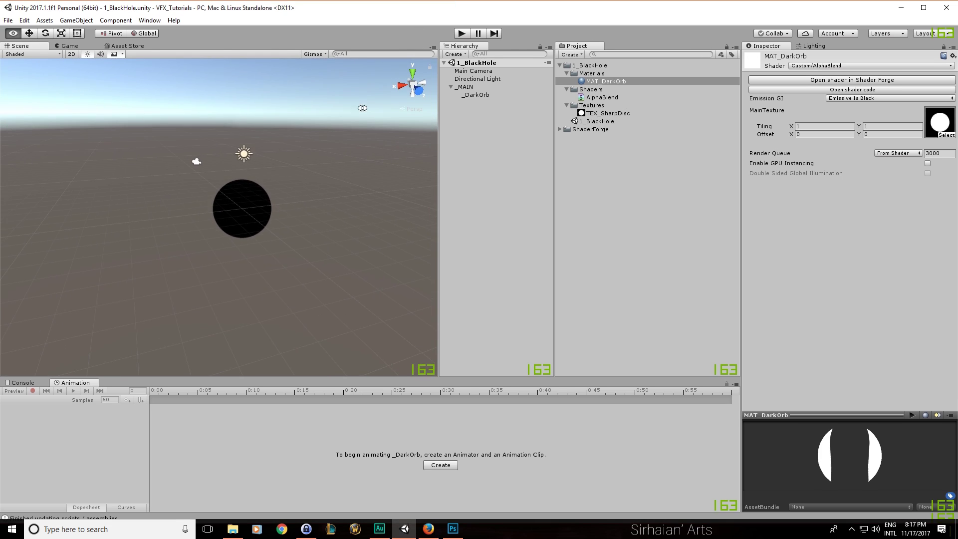
Clear the skybox material in the scene's environment lighting settings
{"action": "left_click_drag", "start_coordinate": [295, 151], "coordinate": [321, 154], "text": "alt"}
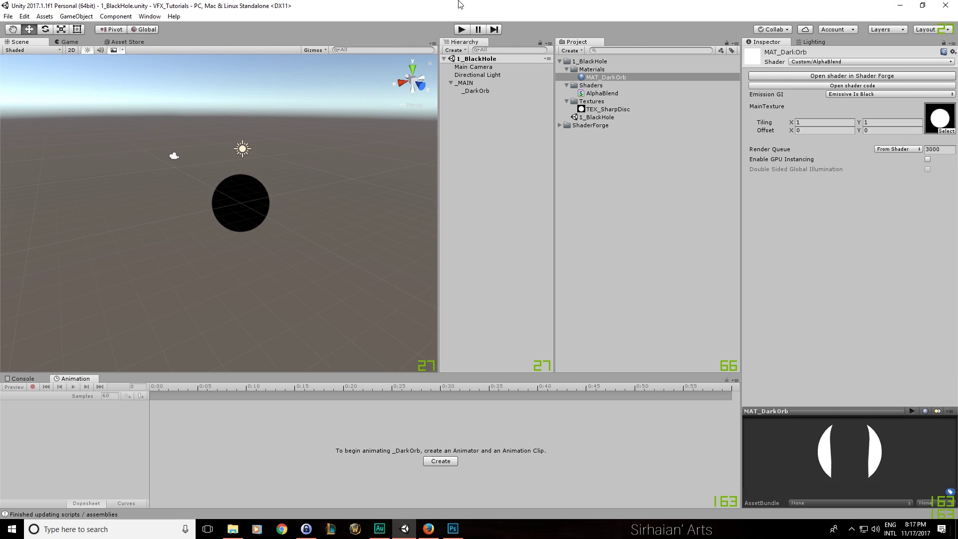
{"action": "left_click", "coordinate": [368, 186]}
{"action": "left_click_drag", "start_coordinate": [368, 186], "coordinate": [365, 192], "text": "alt"}
{"action": "left_click_drag", "start_coordinate": [327, 165], "coordinate": [347, 160], "text": "alt"}
{"action": "middle_click_drag", "start_coordinate": [347, 160], "coordinate": [349, 184]}
{"action": "left_click_drag", "start_coordinate": [349, 184], "coordinate": [357, 188], "text": "alt"}
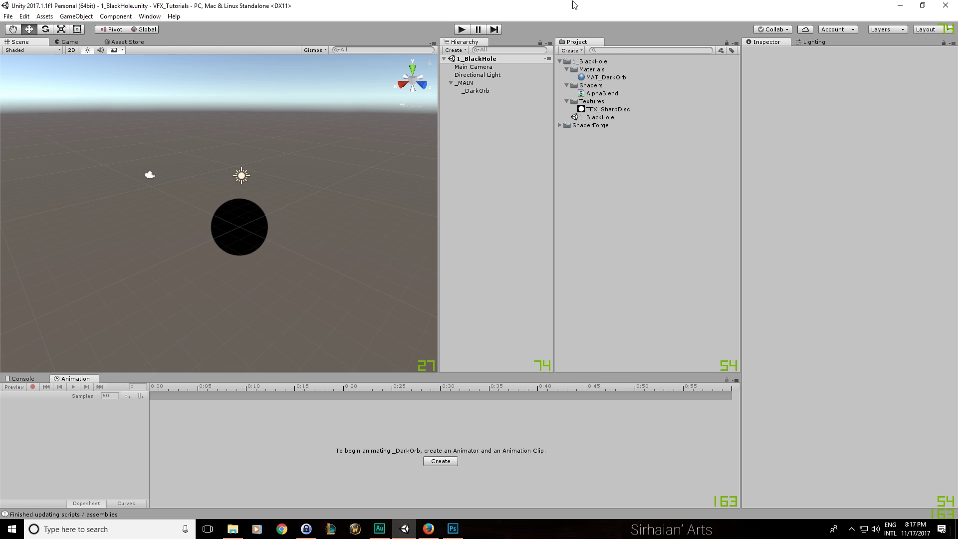
{"action": "left_click", "coordinate": [812, 42]}
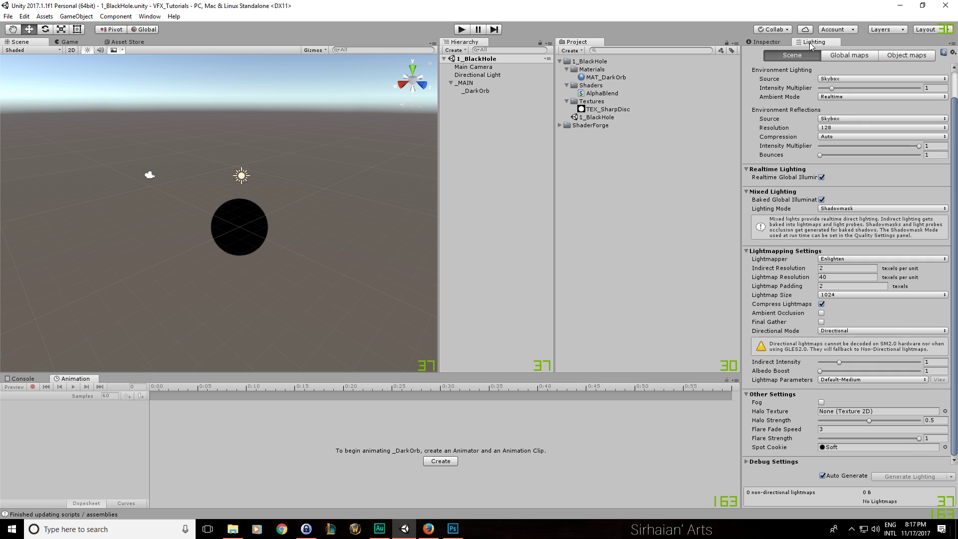
{"action": "scroll", "coordinate": [804, 84], "scroll_direction": "up", "scroll_amount": 3}
{"action": "left_click", "coordinate": [843, 79]}
{"action": "key", "text": "Delete"}
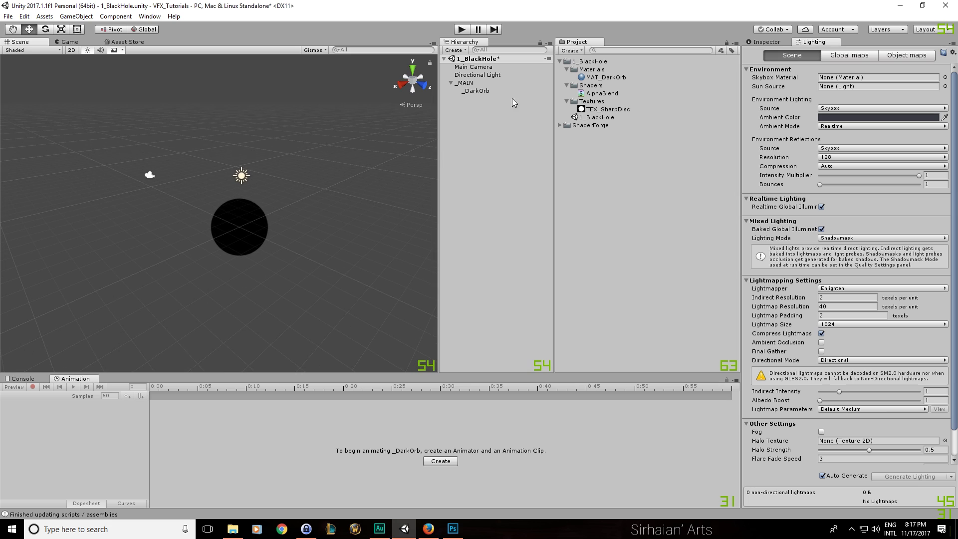
Create a new material named SkyboxTest in the Materials folder
{"action": "right_click", "coordinate": [606, 69]}
{"action": "mouse_move", "coordinate": [671, 75]}
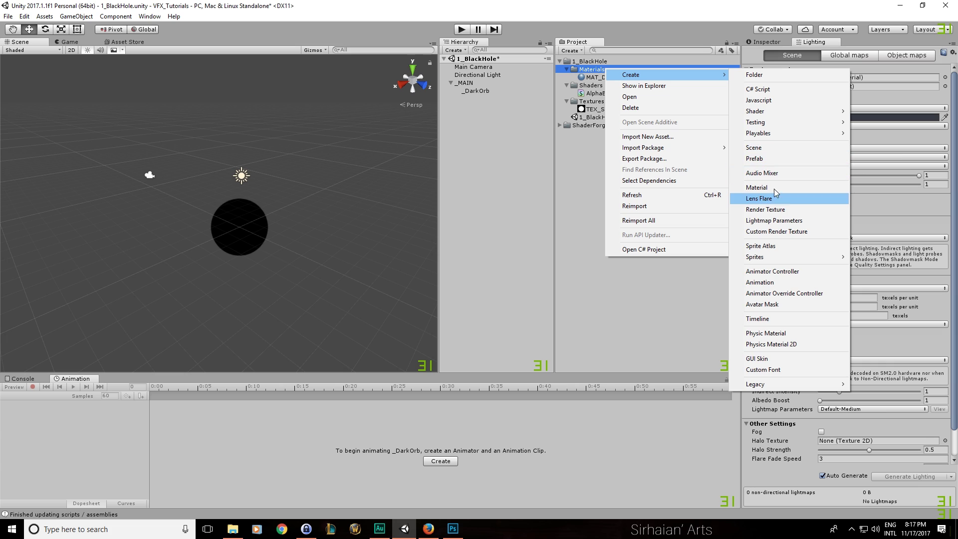
{"action": "left_click", "coordinate": [744, 188]}
{"action": "type", "text": "SkyboxTexs"}
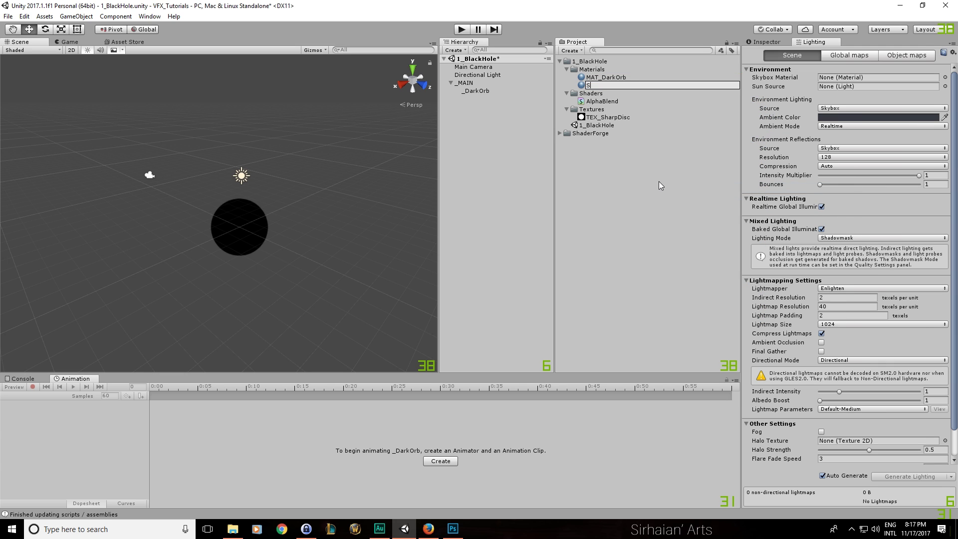
{"action": "key", "text": "BackSpace"}
{"action": "key", "text": "BackSpace"}
{"action": "type", "text": "st"}
{"action": "key", "text": "Return"}
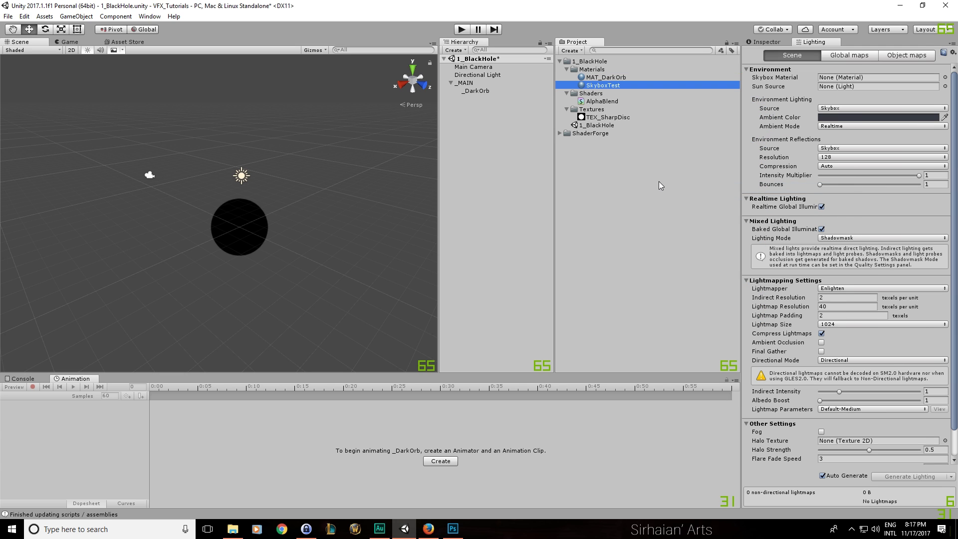
Change the Albedo colour of SkyboxTest and assign the material as the scene's skybox
{"action": "left_click", "coordinate": [768, 42]}
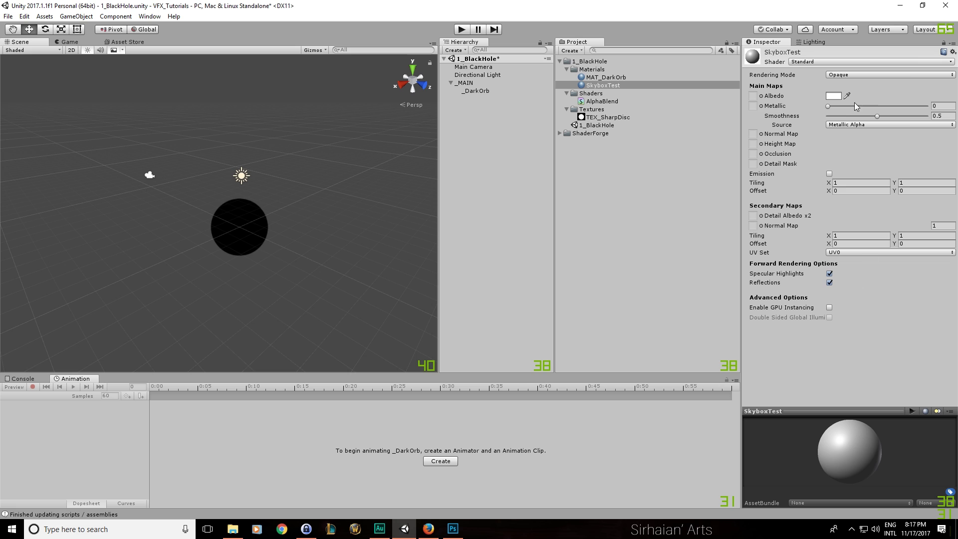
{"action": "left_click", "coordinate": [833, 95]}
{"action": "left_click_drag", "start_coordinate": [50, 106], "coordinate": [21, 120]}
{"action": "left_click", "coordinate": [118, 6]}
{"action": "left_click", "coordinate": [813, 42]}
{"action": "left_click_drag", "start_coordinate": [612, 88], "coordinate": [855, 84]}
Hide the grid in the Scene view and select the _DarkOrb particle system
{"action": "left_click_drag", "start_coordinate": [299, 210], "coordinate": [310, 174], "text": "alt"}
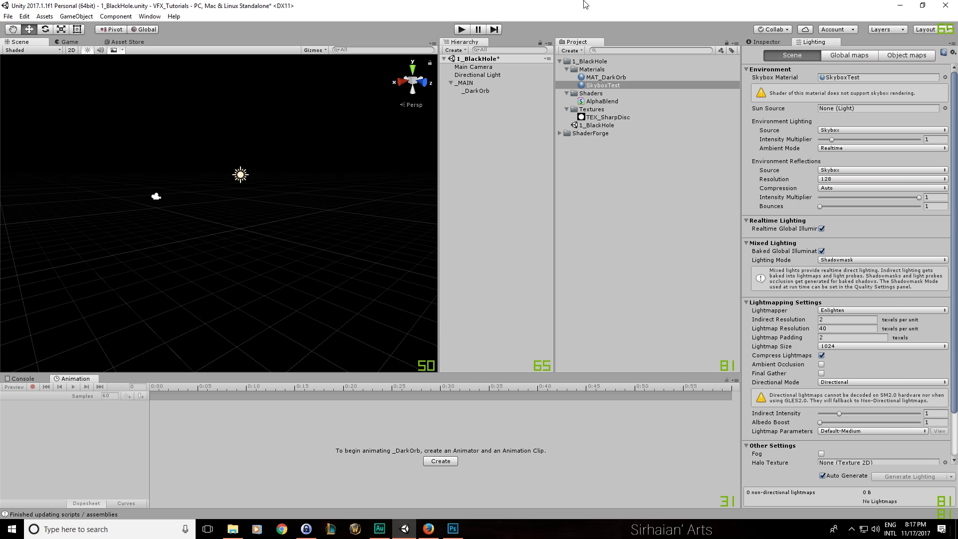
{"action": "left_click_drag", "start_coordinate": [321, 167], "coordinate": [321, 188], "text": "alt"}
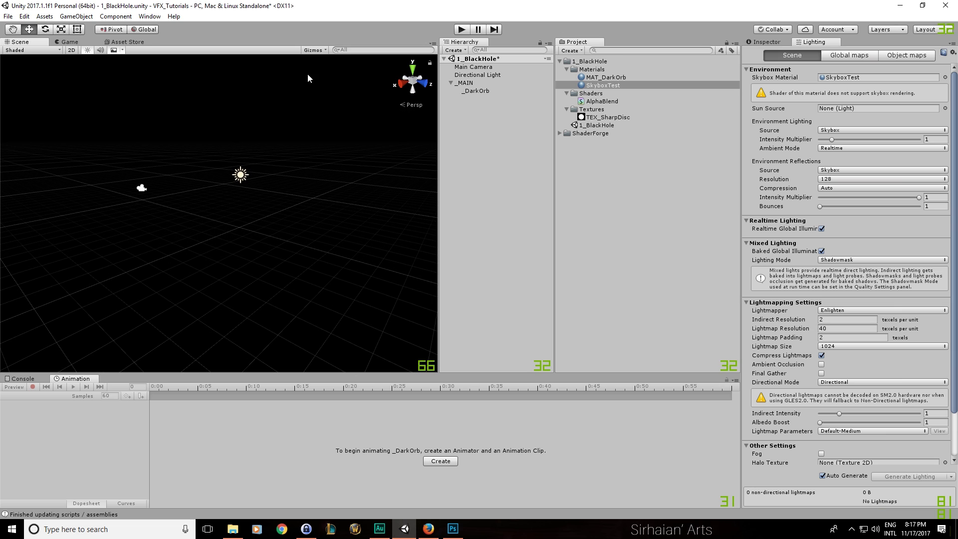
{"action": "left_click", "coordinate": [325, 50]}
{"action": "left_click", "coordinate": [313, 71]}
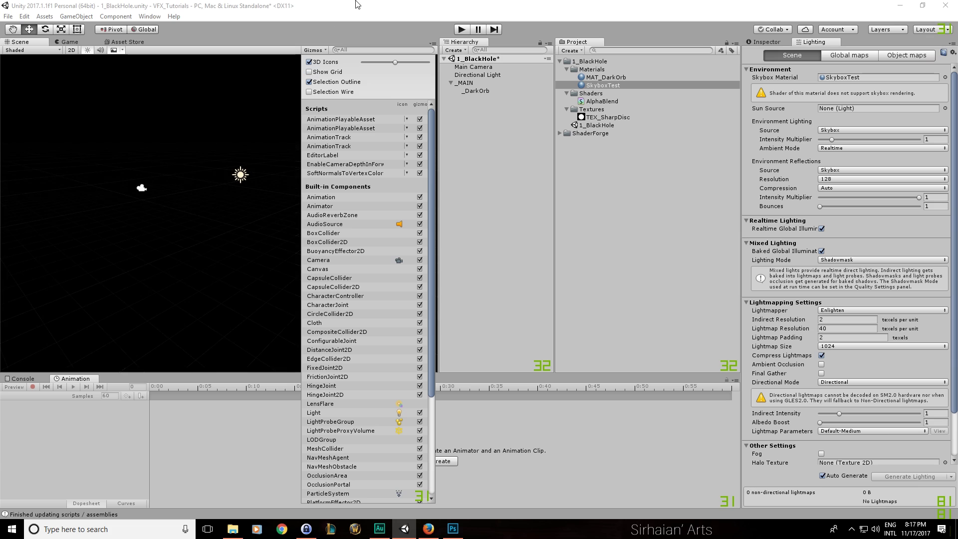
{"action": "left_click", "coordinate": [375, 135]}
{"action": "left_click", "coordinate": [477, 90]}
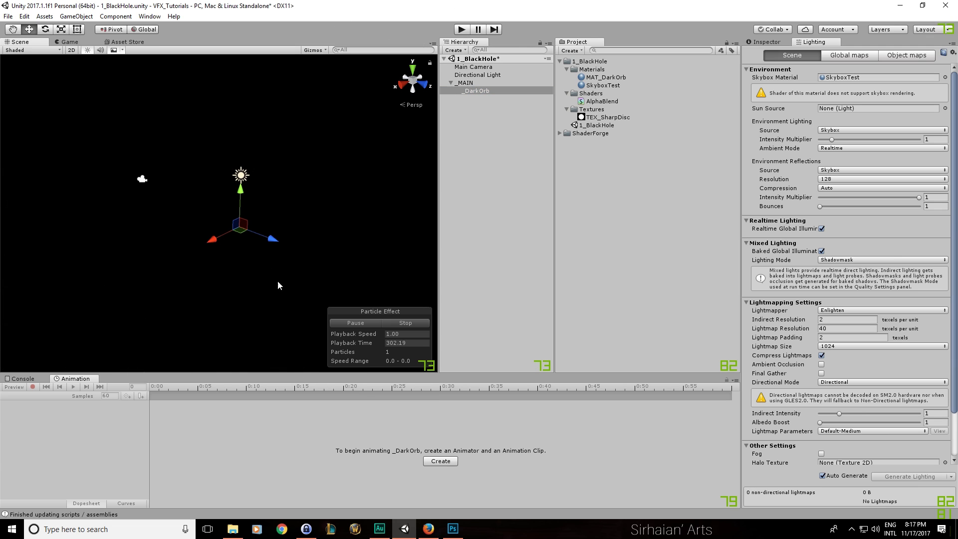
Switch to Firefox and compare the black hole reference images, focusing on the rim around the dark centre
{"action": "left_click", "coordinate": [428, 528]}
{"action": "left_click", "coordinate": [265, 6]}
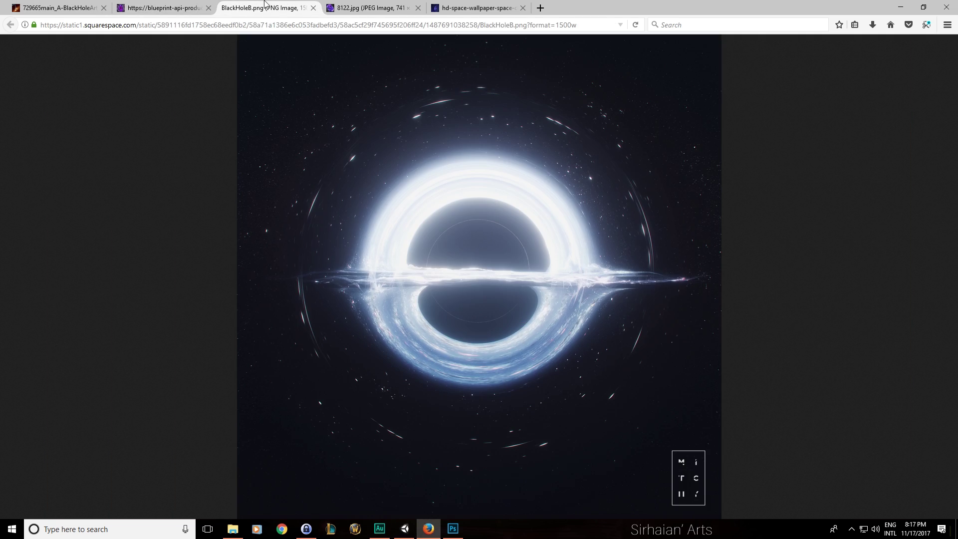
{"action": "left_click", "coordinate": [164, 7]}
{"action": "left_click", "coordinate": [264, 6]}
{"action": "left_click", "coordinate": [387, 5]}
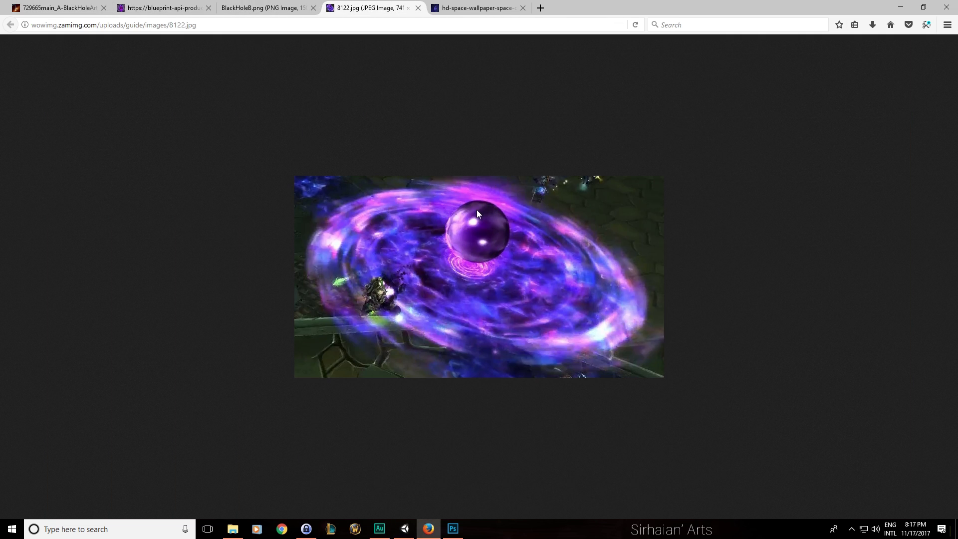
{"action": "left_click", "coordinate": [474, 7]}
{"action": "left_click", "coordinate": [265, 7]}
{"action": "left_click", "coordinate": [164, 7]}
{"action": "left_click", "coordinate": [264, 7]}
Switch to Unity, duplicate the _DarkOrb particle system and rename the copy _Rim
{"action": "key", "text": "alt+Tab"}
{"action": "left_click", "coordinate": [484, 91]}
{"action": "key", "text": "ctrl+d"}
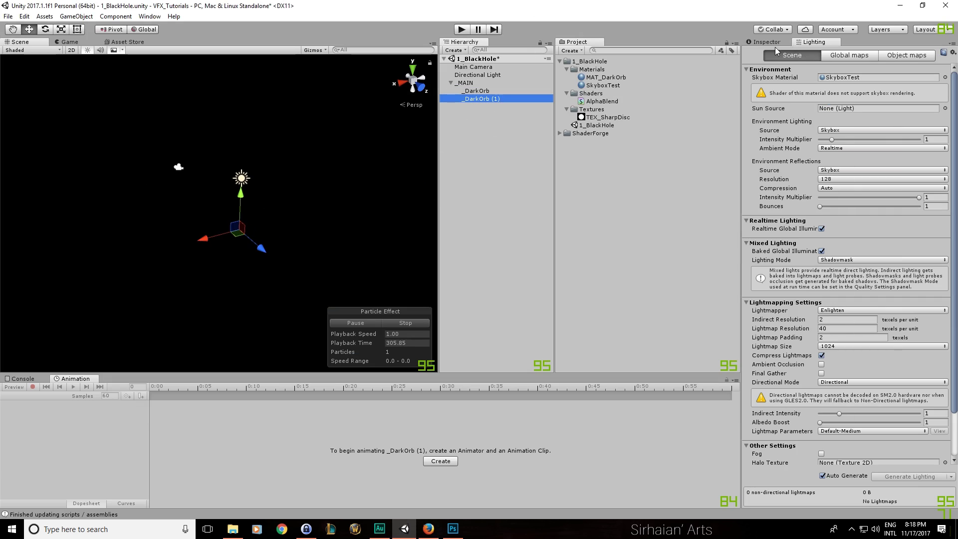
{"action": "left_click", "coordinate": [768, 42]}
{"action": "left_click", "coordinate": [464, 99]}
{"action": "type", "text": "_Rim"}
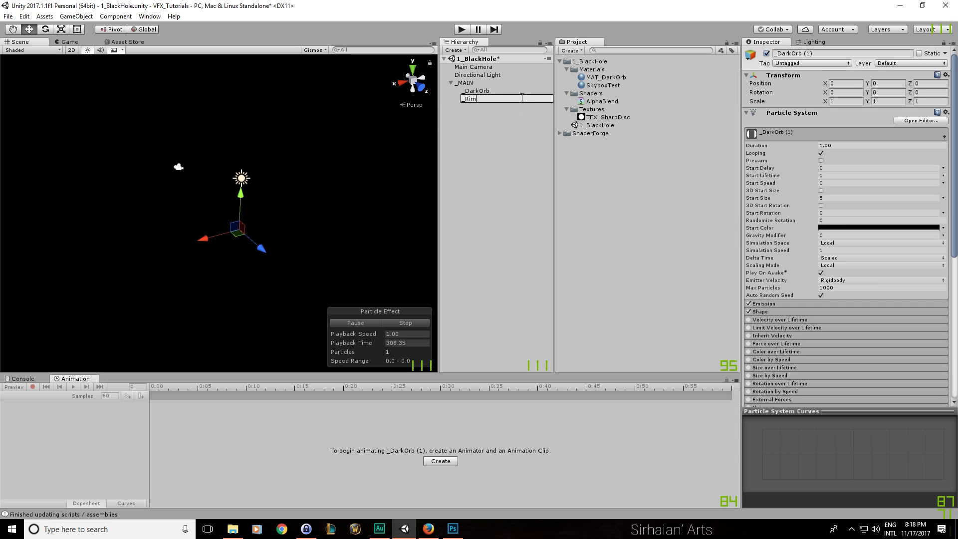
{"action": "key", "text": "Return"}
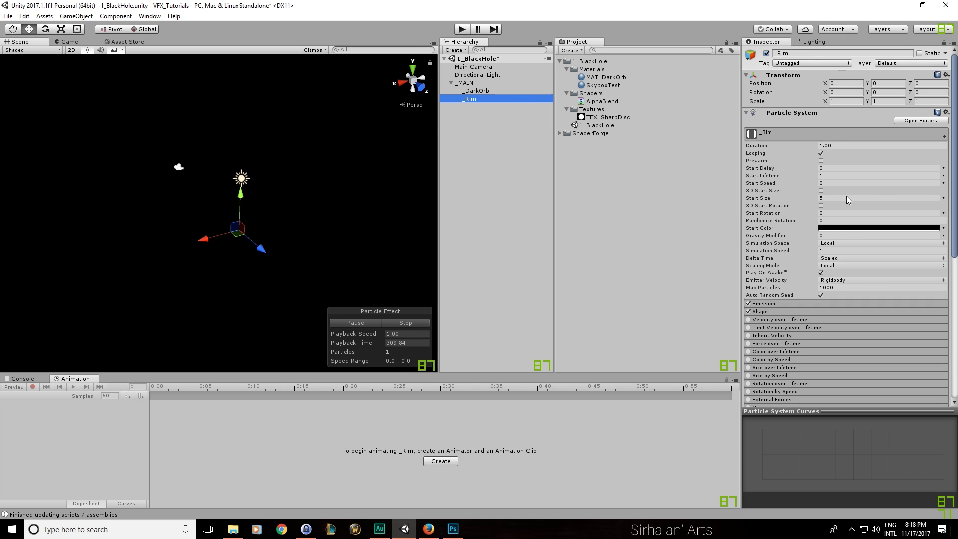
Set the Start Color of the _Rim particle system to purple (8605F8)
{"action": "left_click", "coordinate": [839, 228]}
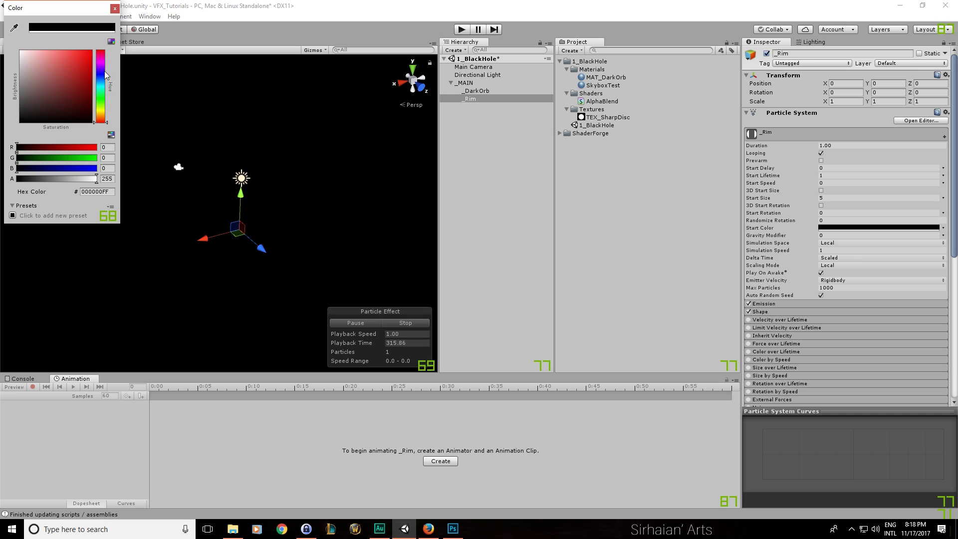
{"action": "left_click", "coordinate": [91, 52]}
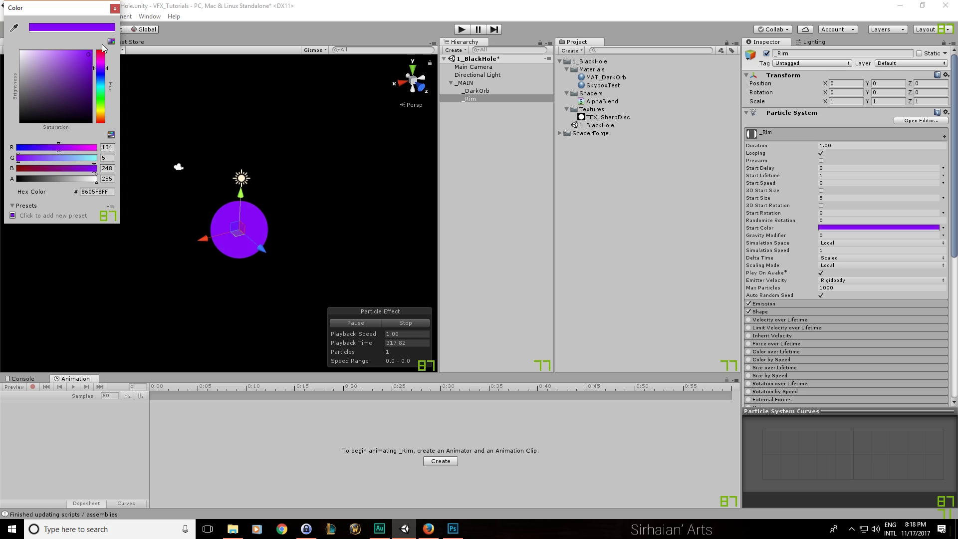
{"action": "left_click", "coordinate": [114, 9]}
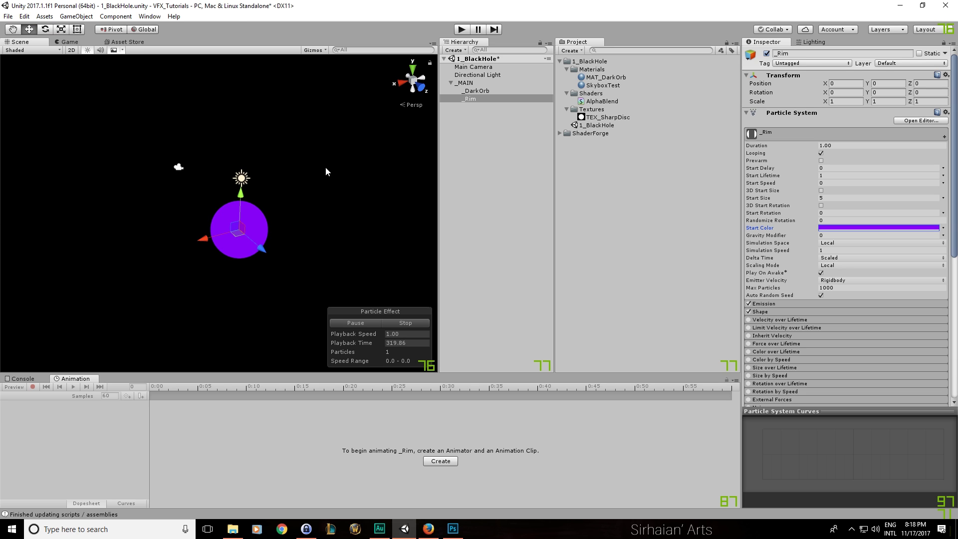
Set Order in Layer to 1 in the Renderer settings of the _Rim particle system
{"action": "scroll", "coordinate": [780, 179], "scroll_direction": "down", "scroll_amount": 5}
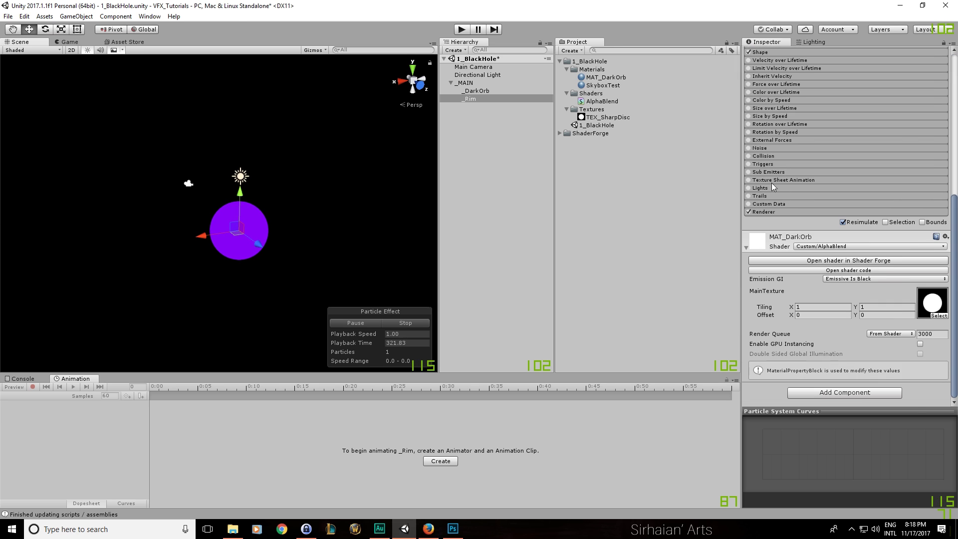
{"action": "left_click", "coordinate": [777, 211]}
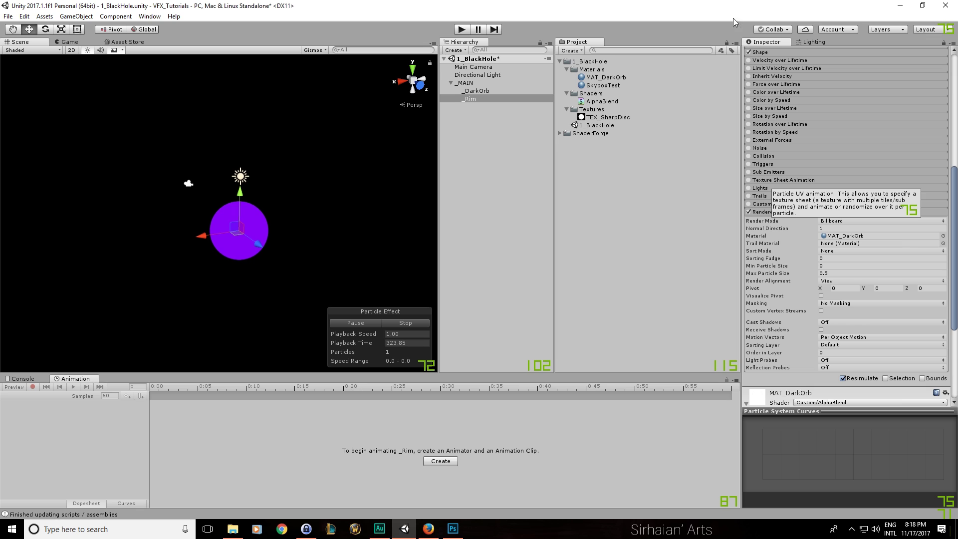
{"action": "left_click_drag", "start_coordinate": [252, 237], "coordinate": [262, 240]}
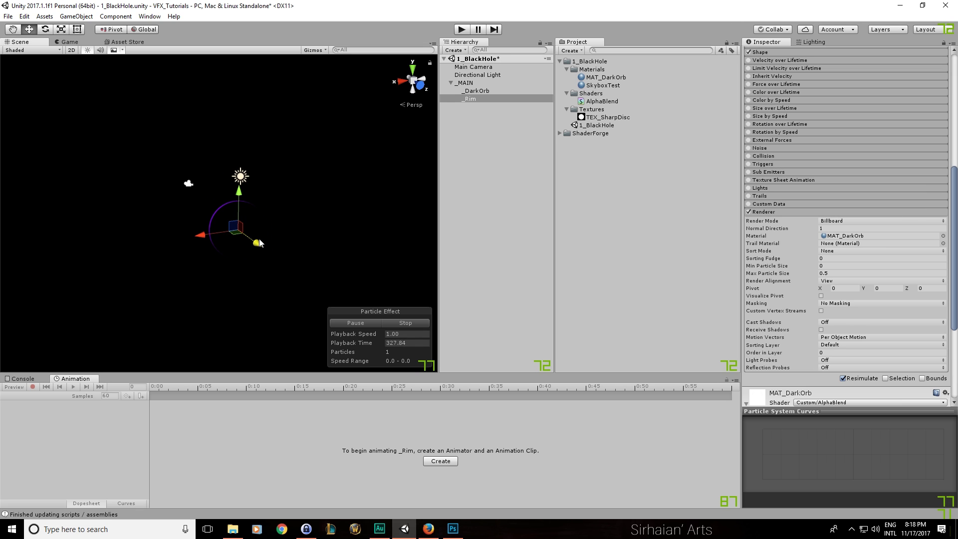
{"action": "mouse_move", "coordinate": [199, 237]}
{"action": "left_mouse_down"}
{"action": "mouse_move", "coordinate": [219, 236]}
{"action": "mouse_move", "coordinate": [202, 240]}
{"action": "left_mouse_up"}
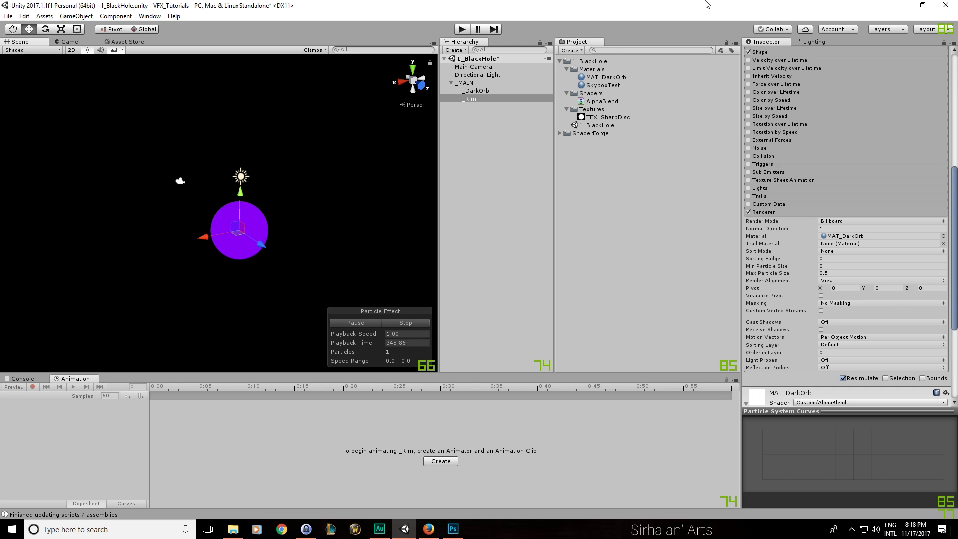
{"action": "left_click", "coordinate": [480, 102]}
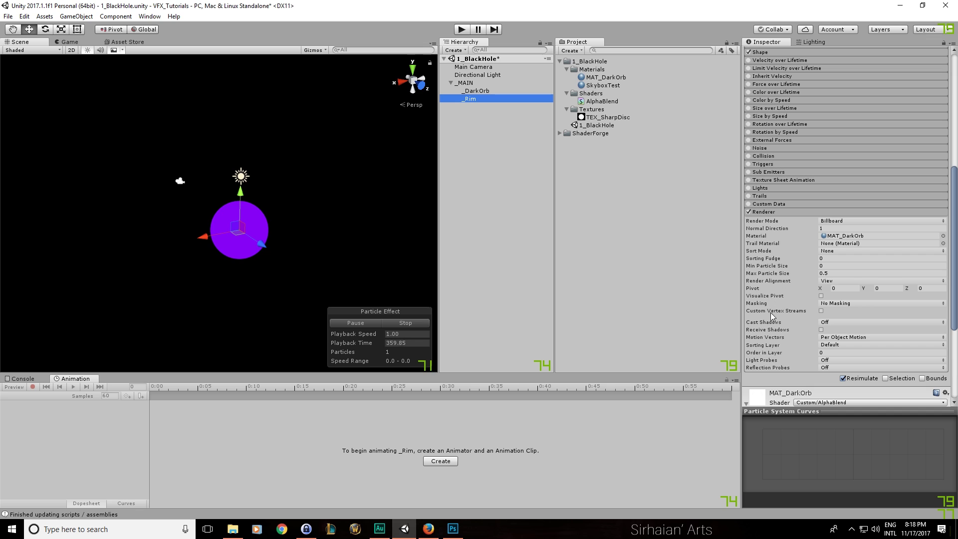
{"action": "left_click", "coordinate": [825, 353]}
{"action": "type", "text": "1"}
{"action": "left_click_drag", "start_coordinate": [261, 246], "coordinate": [279, 241]}
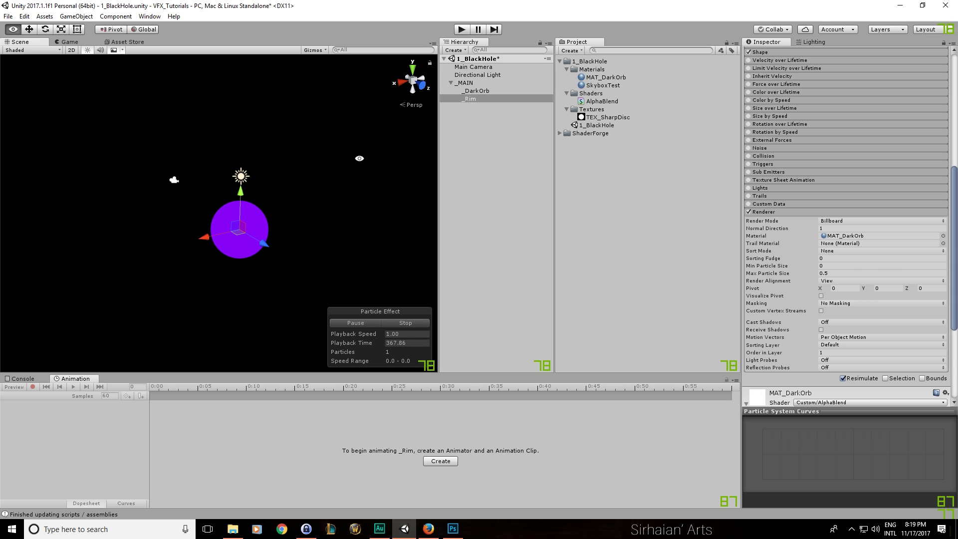
Lighten the Albedo colour of the SkyboxTest material to near white and enable its Emission
{"action": "left_click", "coordinate": [608, 84]}
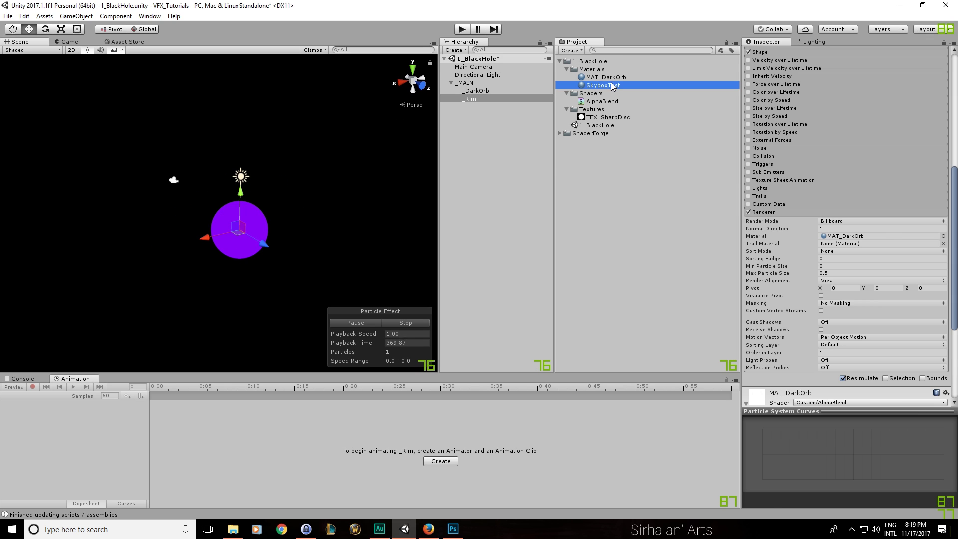
{"action": "left_click", "coordinate": [839, 96]}
{"action": "left_click_drag", "start_coordinate": [45, 86], "coordinate": [5, 60]}
{"action": "left_click", "coordinate": [114, 9]}
{"action": "left_click", "coordinate": [833, 96]}
{"action": "left_click", "coordinate": [834, 170]}
{"action": "left_click", "coordinate": [829, 174]}
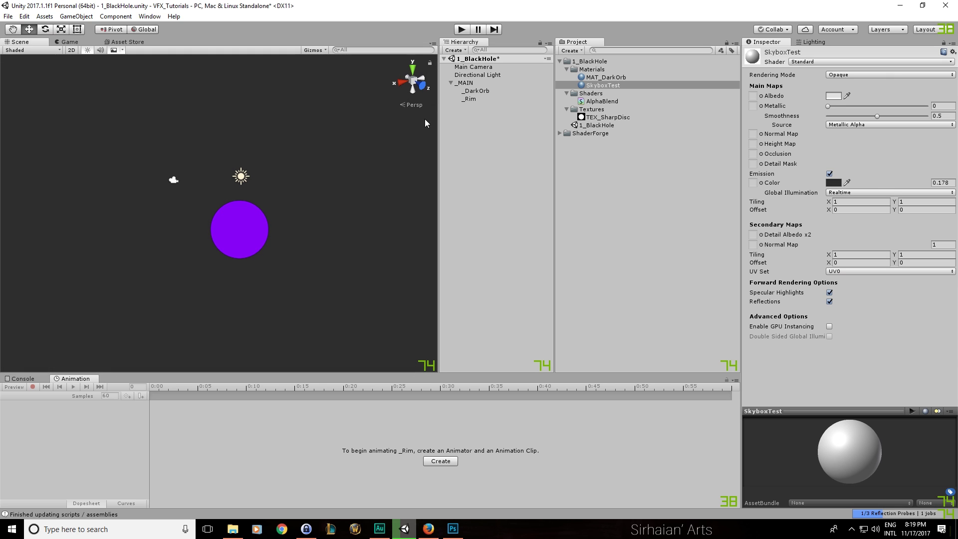
Try moving _Rim in the Scene view to check how it overlaps _DarkOrb, and undo the move
{"action": "left_click", "coordinate": [480, 99]}
{"action": "left_click_drag", "start_coordinate": [263, 244], "coordinate": [290, 249]}
{"action": "key", "text": "ctrl+z"}
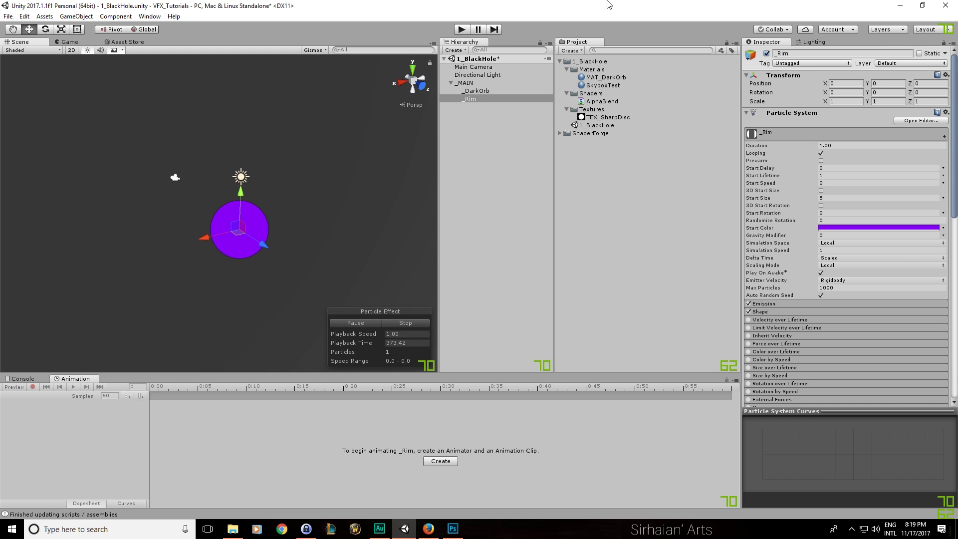
{"action": "scroll", "coordinate": [794, 194], "scroll_direction": "down", "scroll_amount": 15}
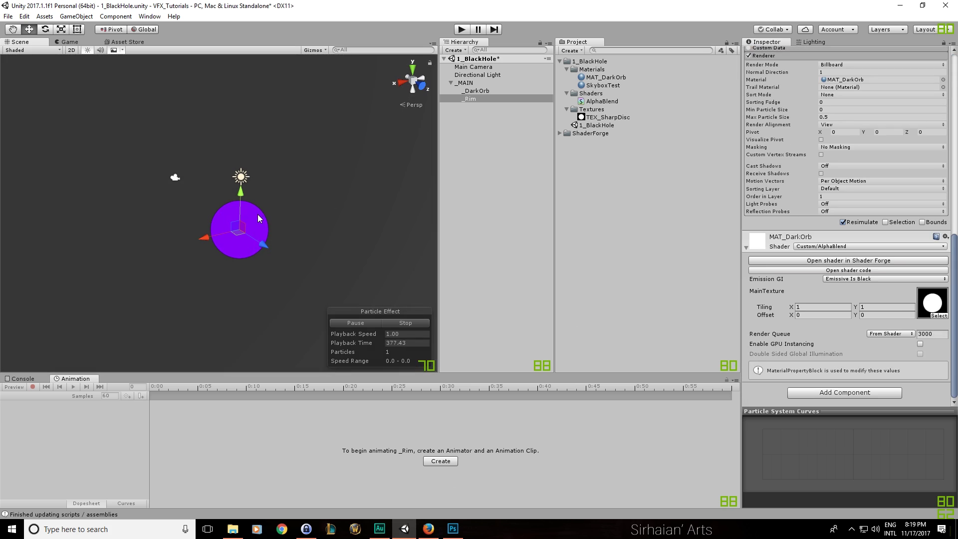
Switch to Photoshop and turn the Ellipse 1 disc into a ring with no fill and a white stroke
{"action": "left_click", "coordinate": [453, 528]}
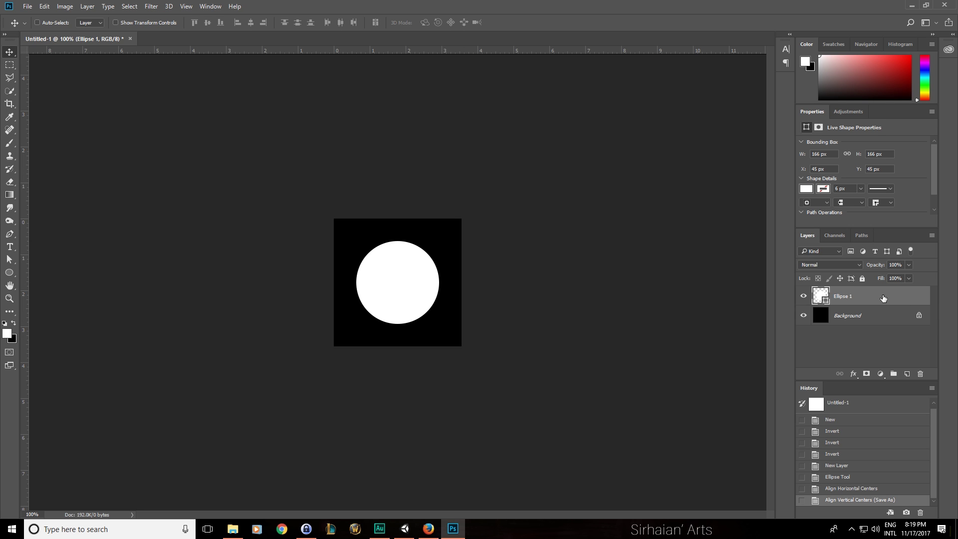
{"action": "left_click", "coordinate": [806, 189]}
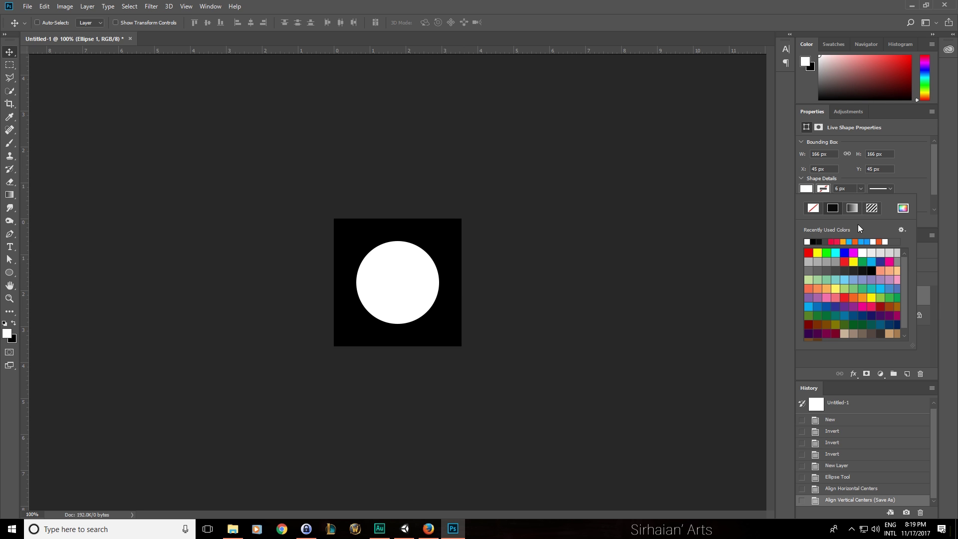
{"action": "left_click", "coordinate": [813, 208]}
{"action": "left_click", "coordinate": [807, 241]}
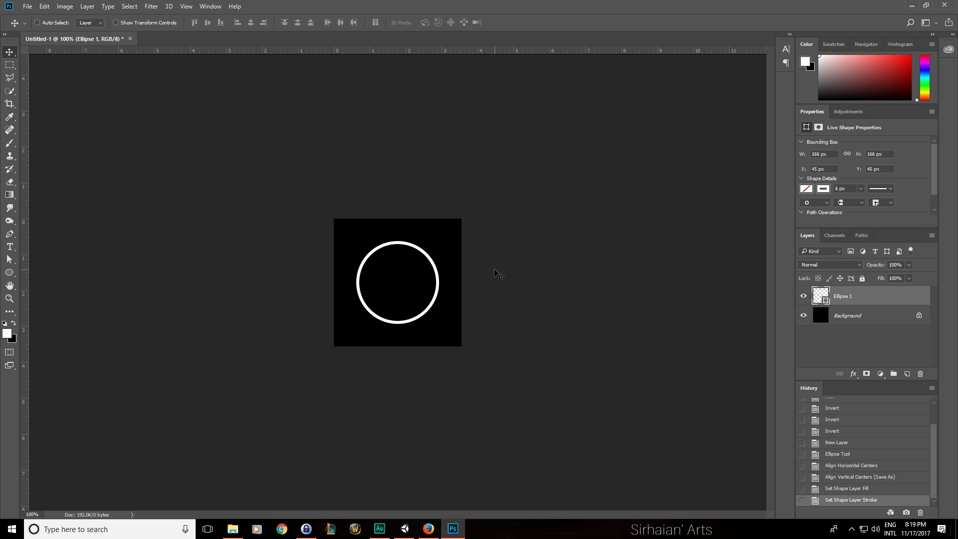
Save the ring image as a Targa file named TEX_Rim.tga in the project's Textures folder
{"action": "key", "text": "ctrl+shift+s"}
{"action": "left_click", "coordinate": [125, 232]}
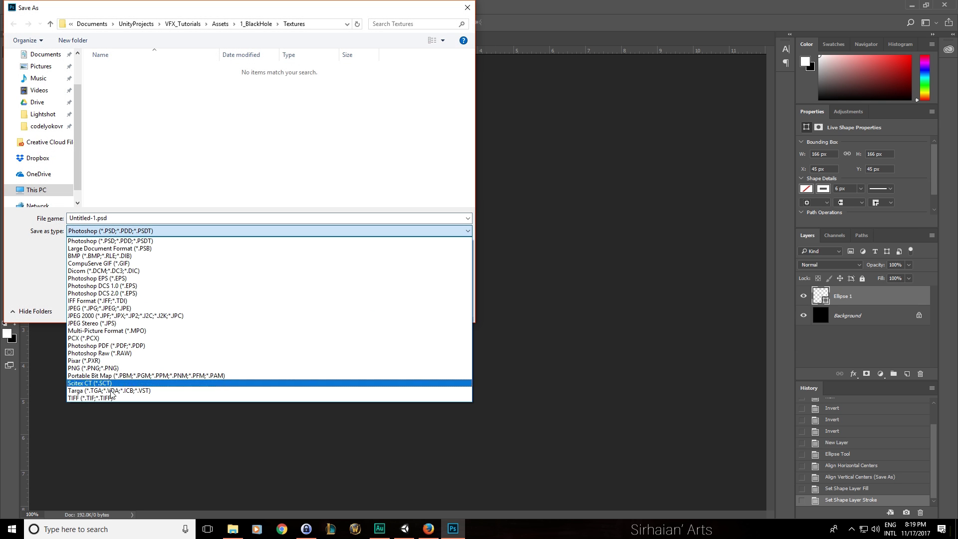
{"action": "left_click", "coordinate": [125, 383]}
{"action": "left_click", "coordinate": [134, 70]}
{"action": "left_click", "coordinate": [109, 219]}
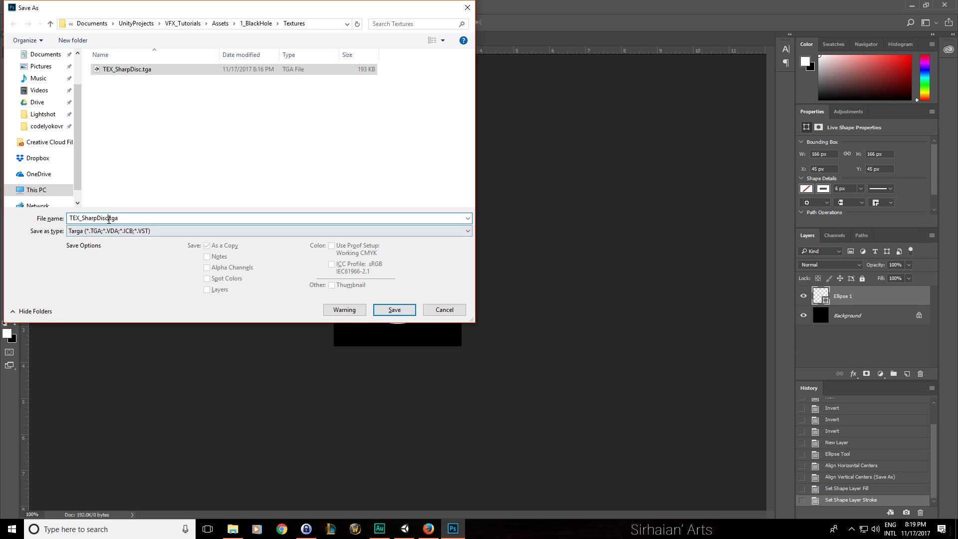
{"action": "left_click_drag", "start_coordinate": [81, 218], "coordinate": [109, 218]}
{"action": "type", "text": "R"}
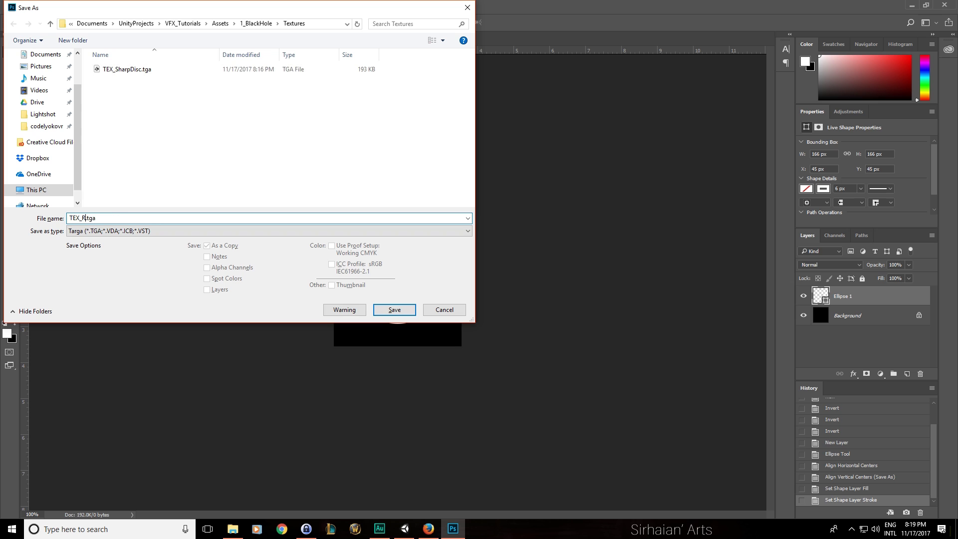
{"action": "type", "text": "im"}
{"action": "key", "text": "Return"}
{"action": "key", "text": "Return"}
Switch to Unity, duplicate the MAT_DarkOrb material and rename the copy MAT_Rim
{"action": "key", "text": "alt+Tab"}
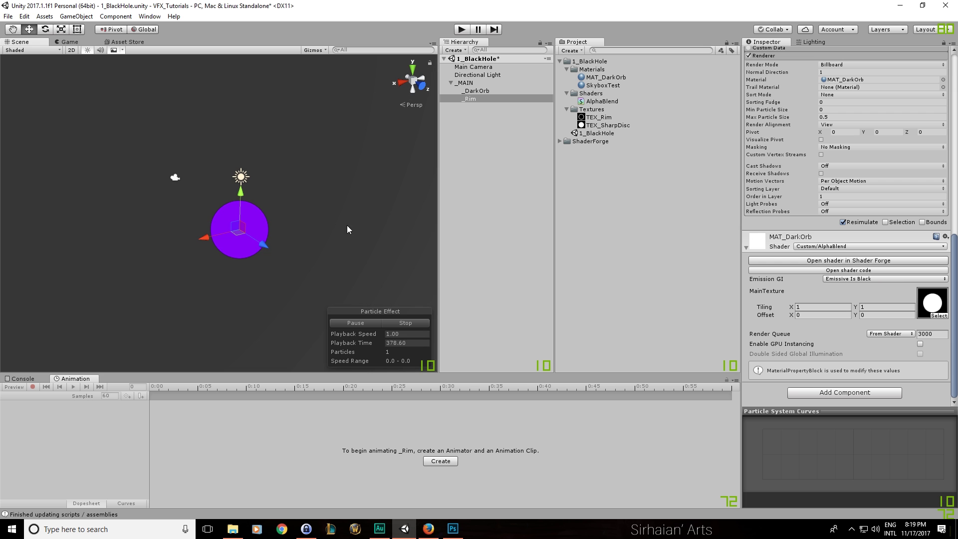
{"action": "left_click", "coordinate": [606, 77]}
{"action": "key", "text": "ctrl+d"}
{"action": "key", "text": "F2"}
{"action": "type", "text": "MAT_R"}
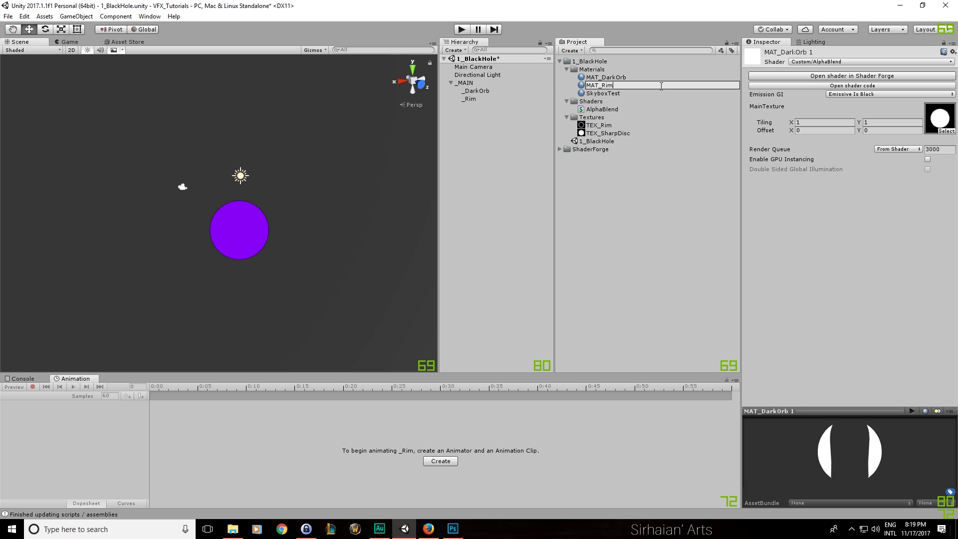
{"action": "type", "text": "im"}
{"action": "key", "text": "Return"}
Set TEX_Rim as the MainTexture of MAT_Rim and use that material for the _Rim particle system
{"action": "left_click_drag", "start_coordinate": [610, 125], "coordinate": [842, 106]}
{"action": "left_click", "coordinate": [472, 99]}
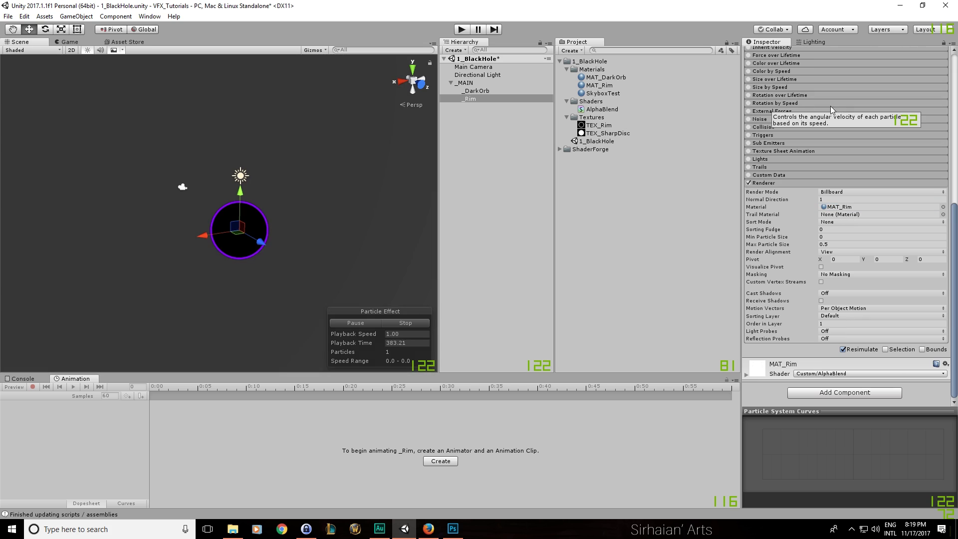
{"action": "scroll", "coordinate": [282, 179], "scroll_direction": "up", "scroll_amount": 3}
{"action": "left_click_drag", "start_coordinate": [302, 217], "coordinate": [222, 192], "text": "alt"}
{"action": "left_click_drag", "start_coordinate": [222, 192], "coordinate": [298, 189], "text": "alt"}
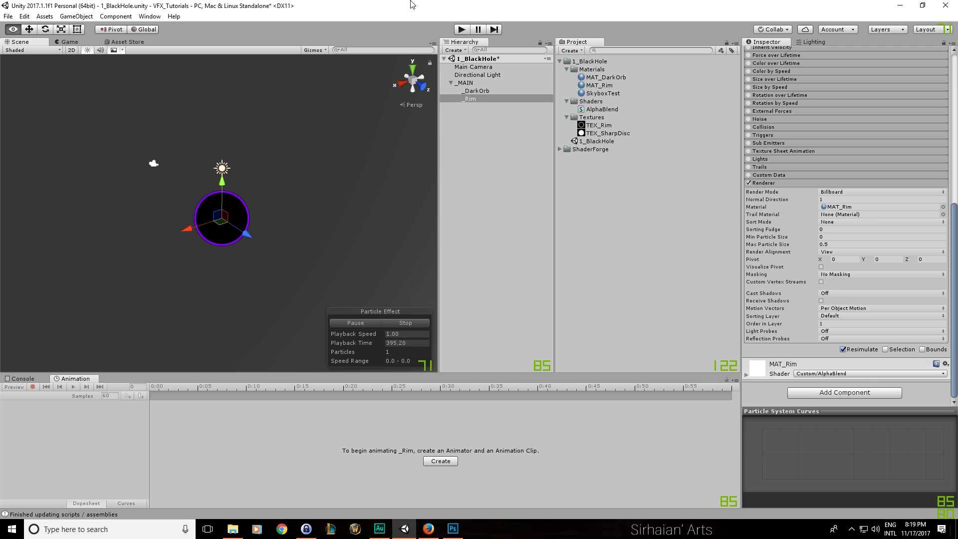
Switch to Photoshop and set the stroke width of the Ellipse 1 ring to 2 px
{"action": "key", "text": "alt+Tab"}
{"action": "key", "text": "Tab"}
{"action": "key", "text": "alt+Tab"}
{"action": "key", "text": "alt+Tab"}
{"action": "key", "text": "Tab"}
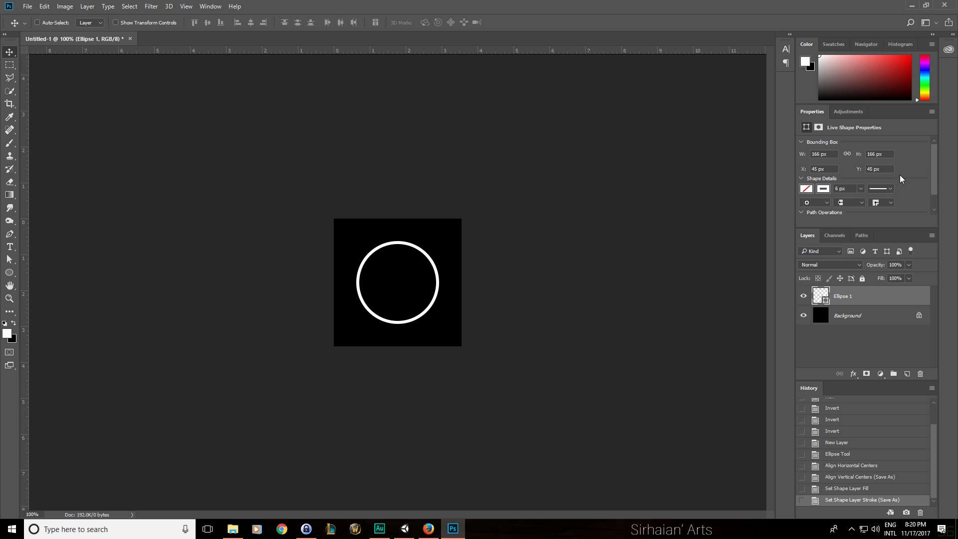
{"action": "type", "text": "2"}
{"action": "key", "text": "Return"}
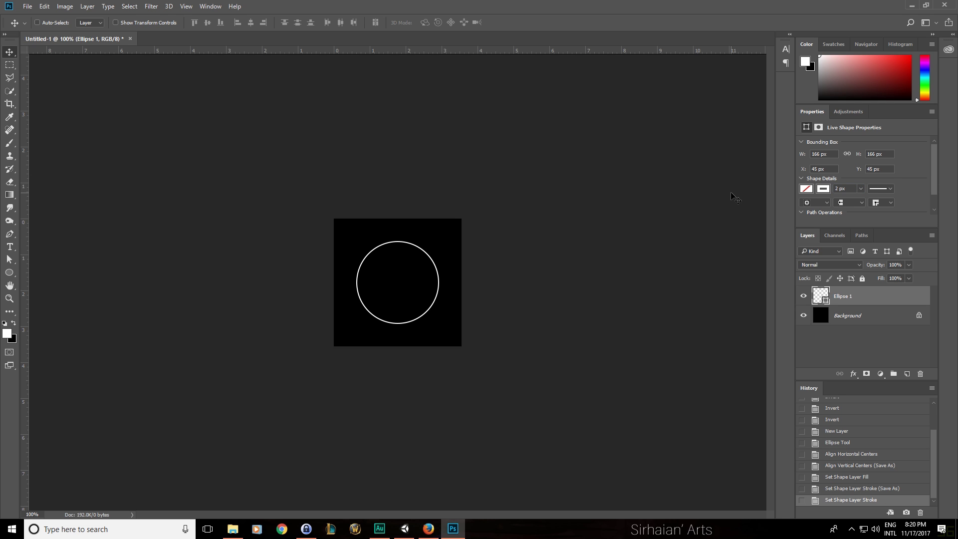
Add a white Outer Glow layer style with a size of 8 px to the Ellipse 1 layer
{"action": "key", "text": "ctrl+a"}
{"action": "key", "text": "ctrl+d"}
{"action": "double_click", "coordinate": [907, 302]}
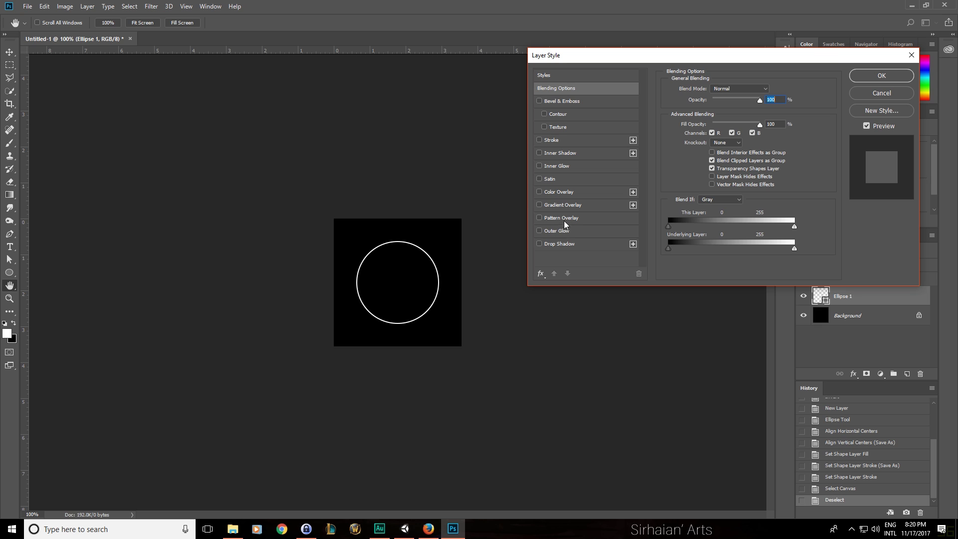
{"action": "left_click", "coordinate": [560, 230]}
{"action": "left_click_drag", "start_coordinate": [712, 172], "coordinate": [709, 180]}
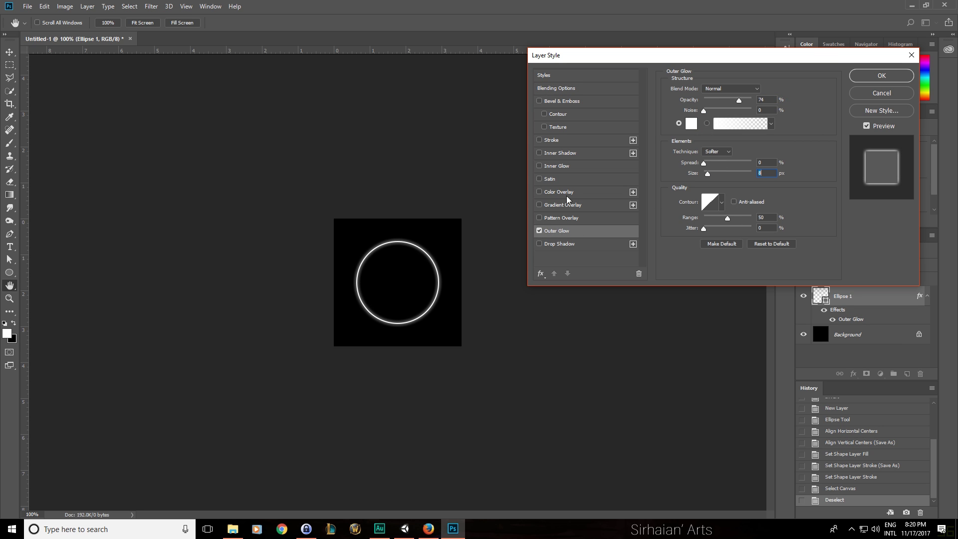
{"action": "key", "text": "Return"}
{"action": "key", "text": "ctrl+a"}
{"action": "key", "text": "ctrl+d"}
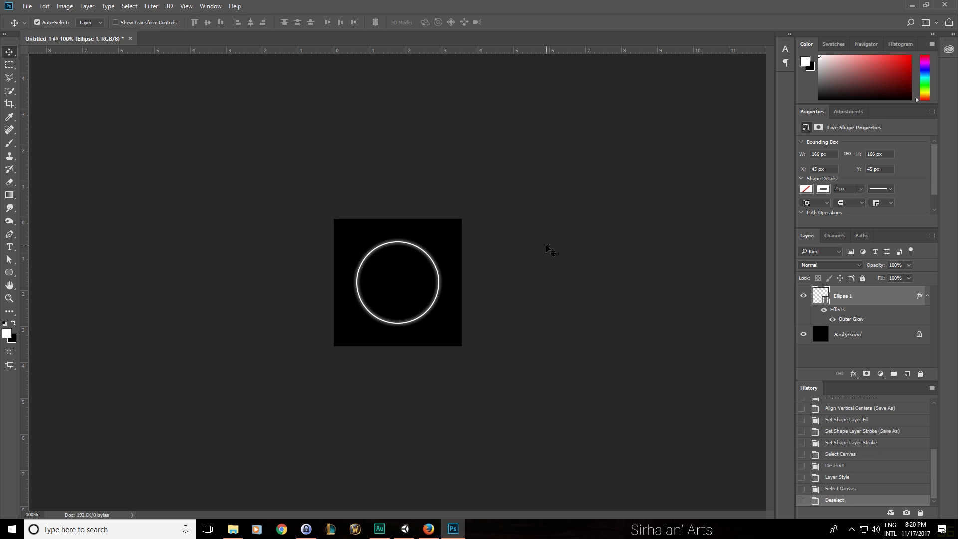
Stamp the visible layers into a new layer and apply a Gaussian Blur with a 5.0 pixel radius
{"action": "key", "text": "ctrl+shift+alt+e"}
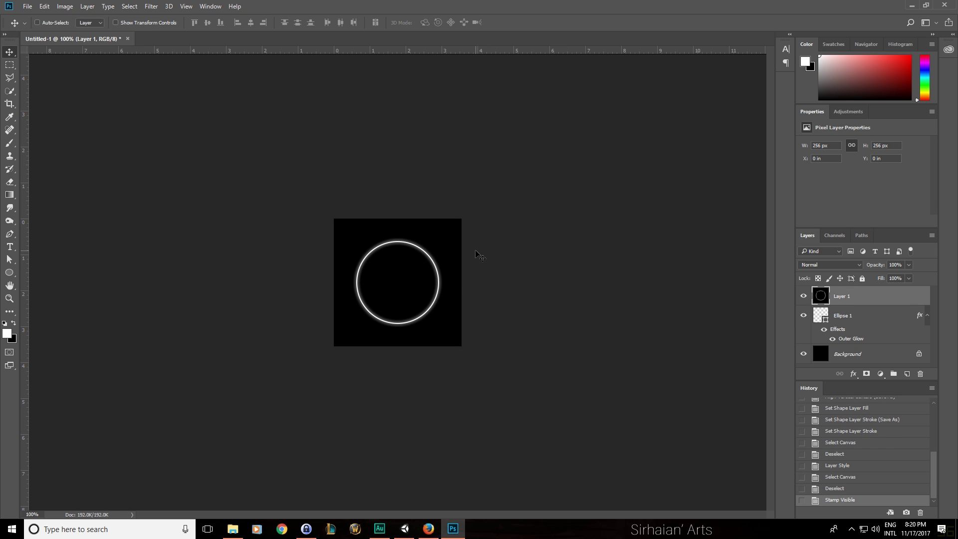
{"action": "left_click", "coordinate": [147, 6]}
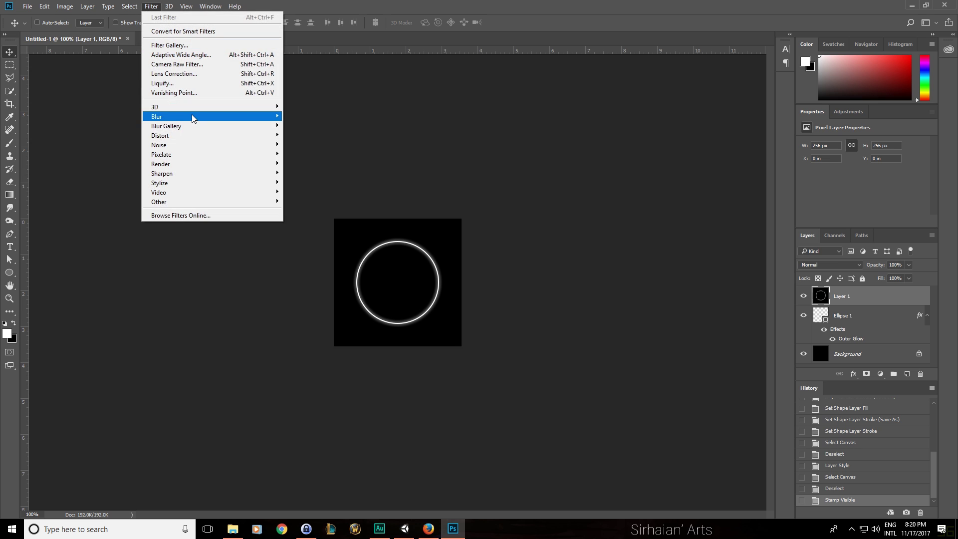
{"action": "mouse_move", "coordinate": [197, 118]}
{"action": "left_click", "coordinate": [336, 150]}
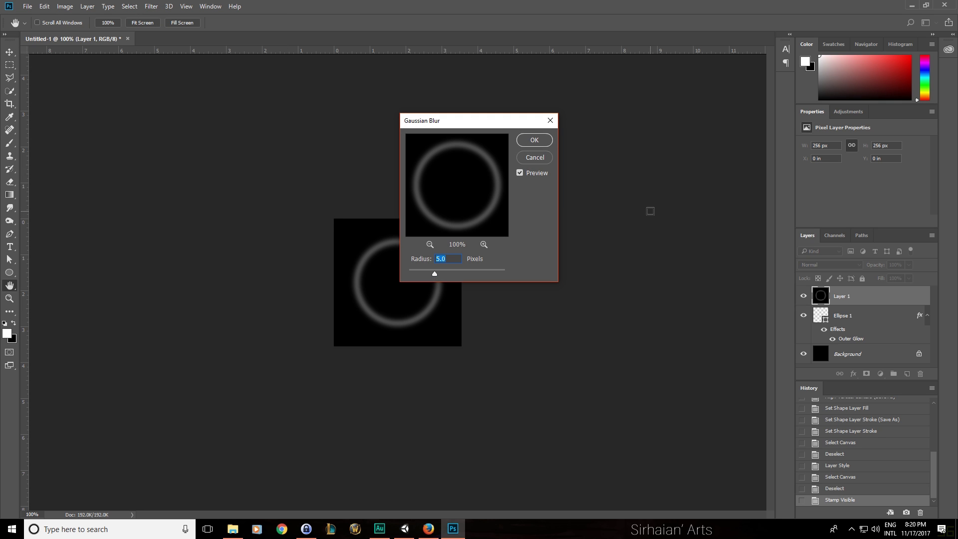
{"action": "key", "text": "Return"}
Set the blend mode of the blurred Layer 1 to Screen
{"action": "left_click", "coordinate": [837, 265]}
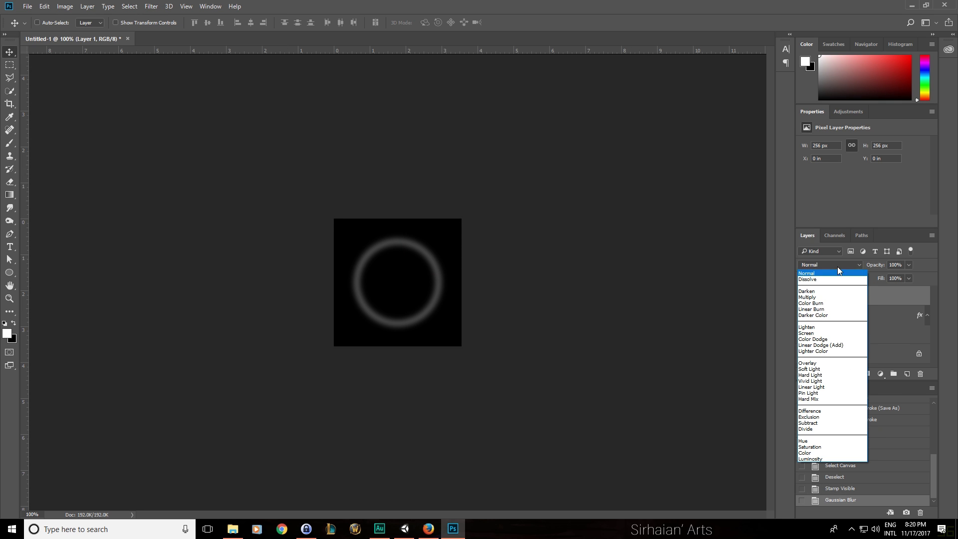
{"action": "left_click", "coordinate": [828, 332]}
{"action": "key", "text": "Up"}
{"action": "key", "text": "Down"}
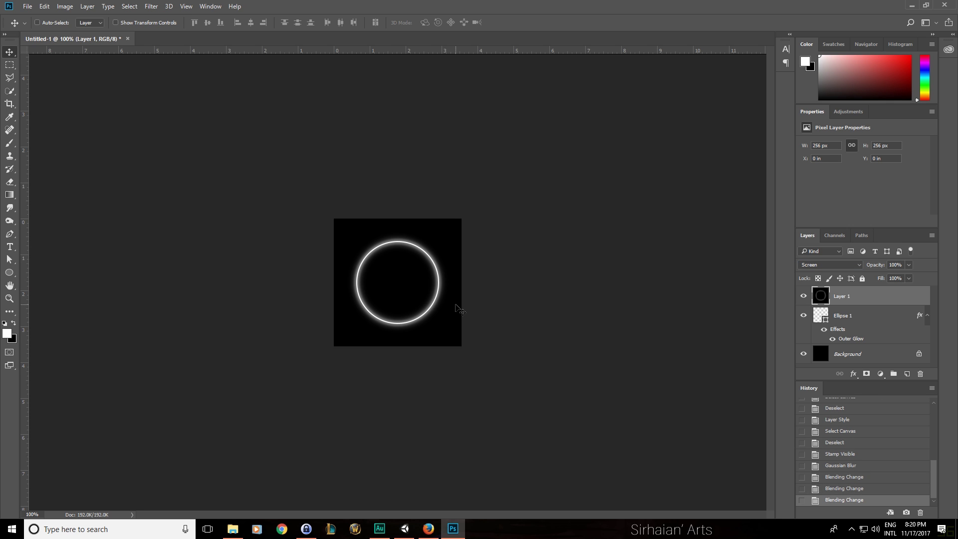
Stamp the visible layers into a new layer and apply the Blur filter to it twice
{"action": "key", "text": "ctrl+shift+alt+e"}
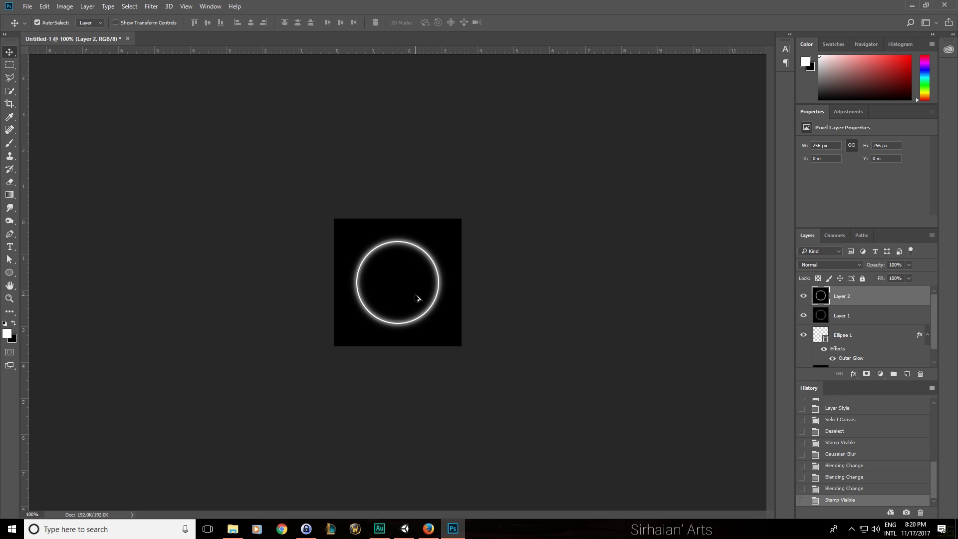
{"action": "left_click", "coordinate": [151, 6]}
{"action": "mouse_move", "coordinate": [193, 122]}
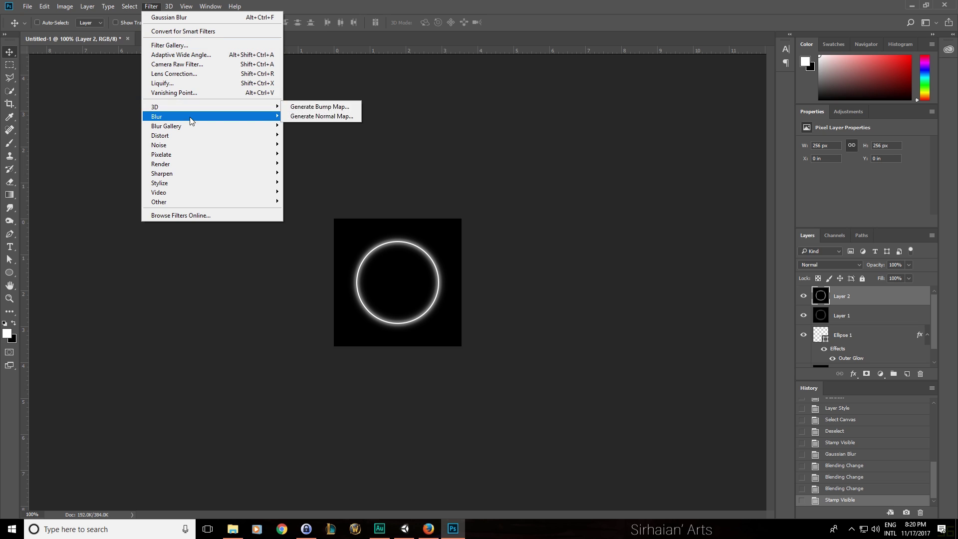
{"action": "left_click", "coordinate": [303, 127]}
{"action": "key", "text": "ctrl+f"}
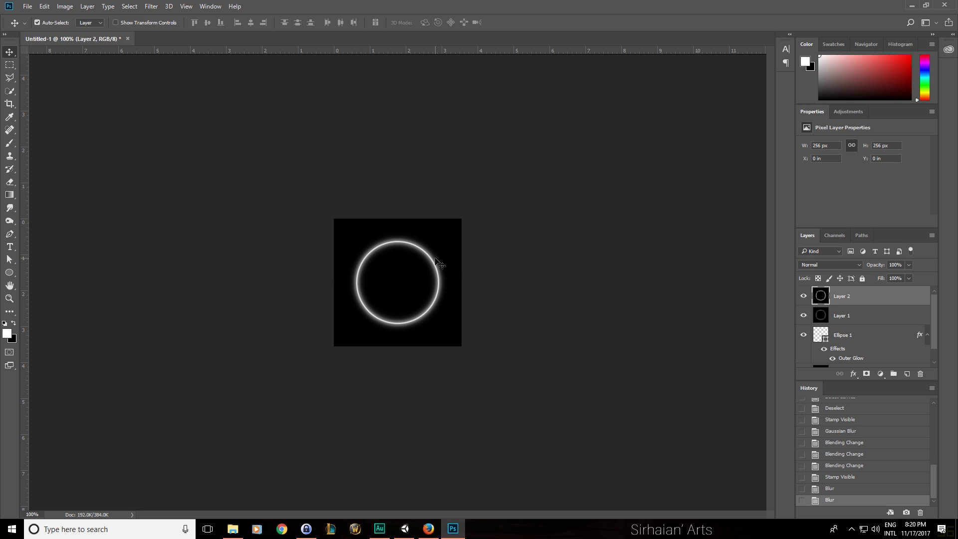
{"action": "scroll", "coordinate": [446, 279], "scroll_direction": "up", "scroll_amount": 3, "text": "alt"}
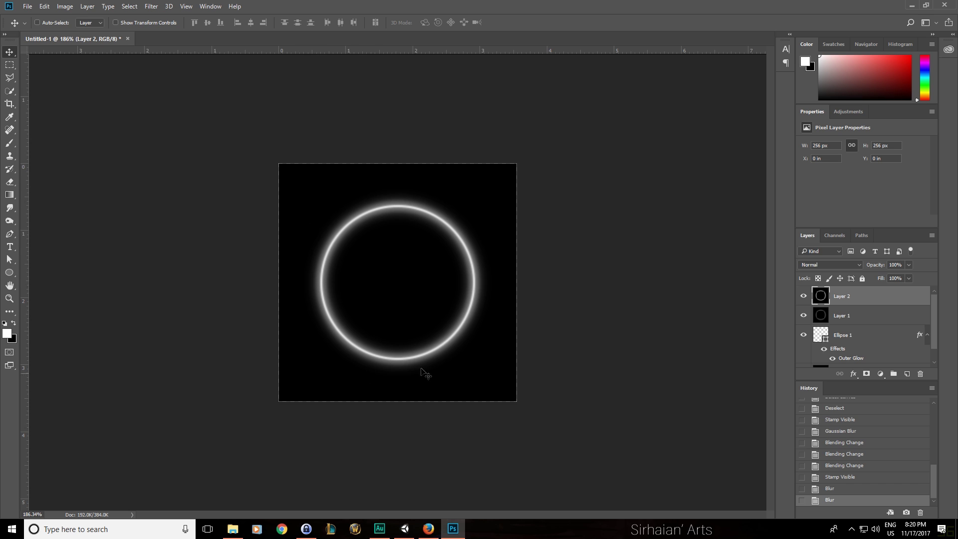
{"action": "double_click", "coordinate": [8, 300]}
{"action": "left_click", "coordinate": [10, 53]}
Save the ring image as a Targa file, overwriting TEX_Rim.tga in the Textures folder
{"action": "key", "text": "ctrl+s"}
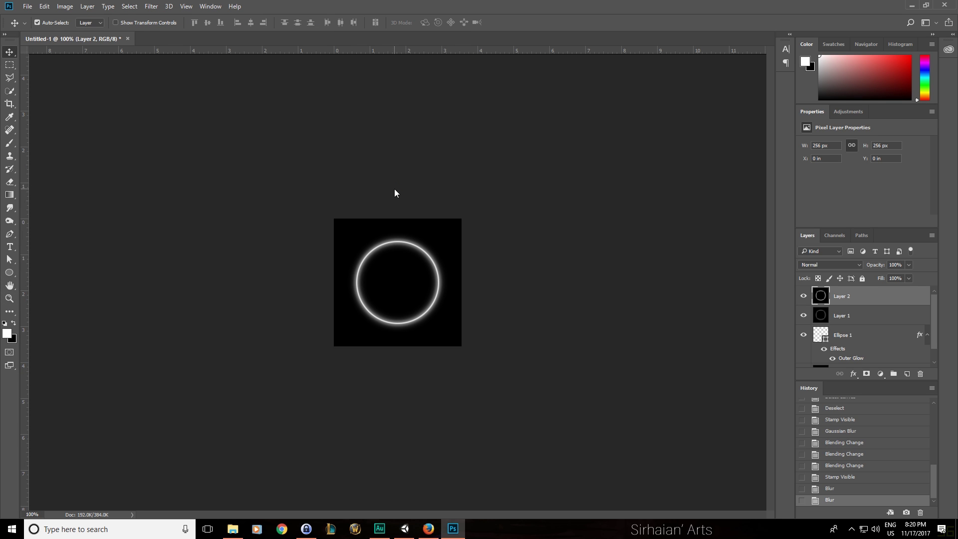
{"action": "left_click", "coordinate": [195, 231]}
{"action": "left_click", "coordinate": [131, 391]}
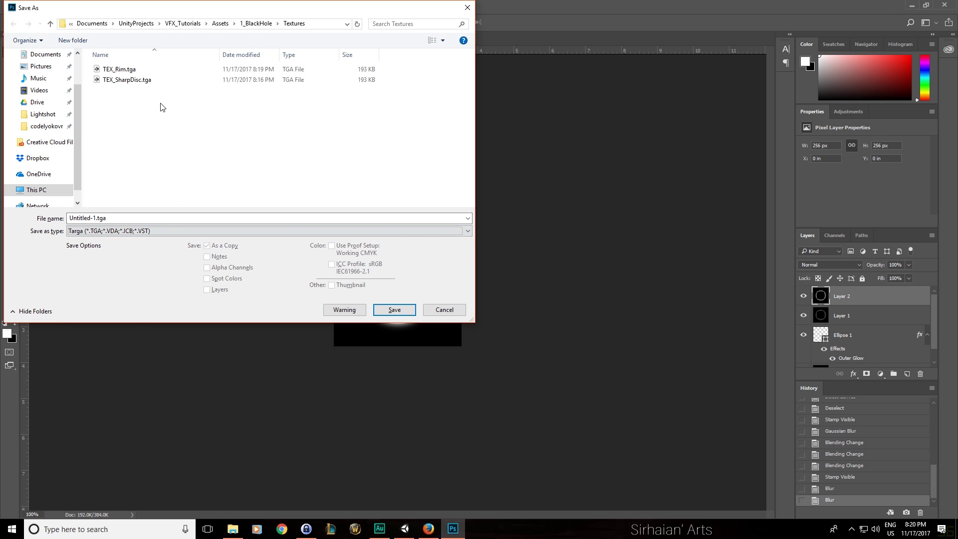
{"action": "double_click", "coordinate": [140, 72]}
{"action": "left_click", "coordinate": [497, 267]}
{"action": "key", "text": "Return"}
Switch to Unity, select the _Rim particle system and save the 1_BlackHole scene
{"action": "left_click", "coordinate": [405, 528]}
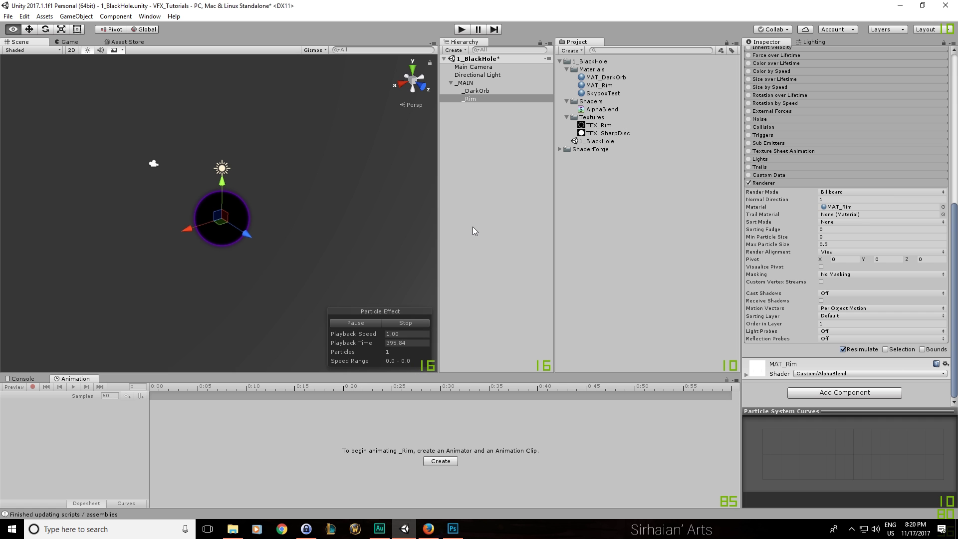
{"action": "left_click", "coordinate": [505, 220]}
{"action": "left_click_drag", "start_coordinate": [179, 200], "coordinate": [242, 222], "text": "alt"}
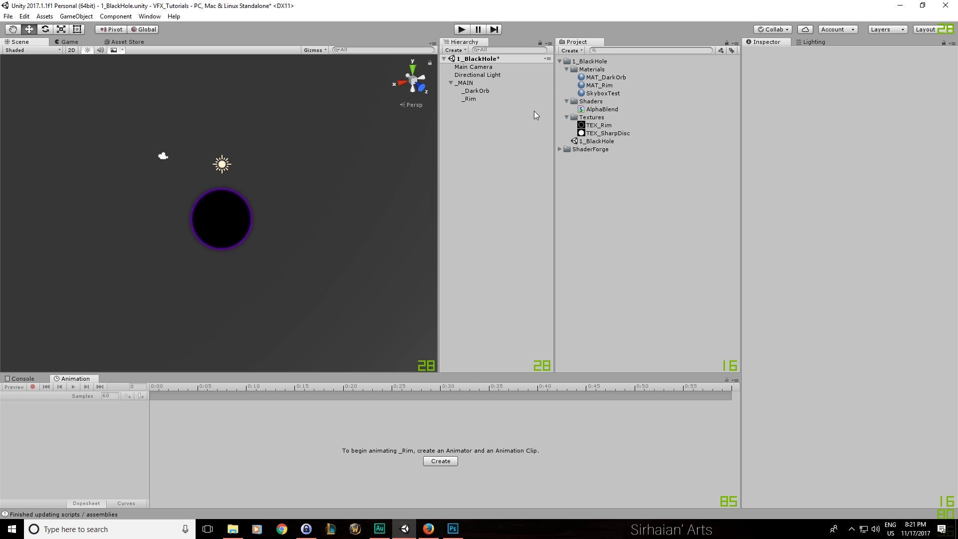
{"action": "left_click", "coordinate": [494, 98]}
{"action": "key", "text": "ctrl+s"}
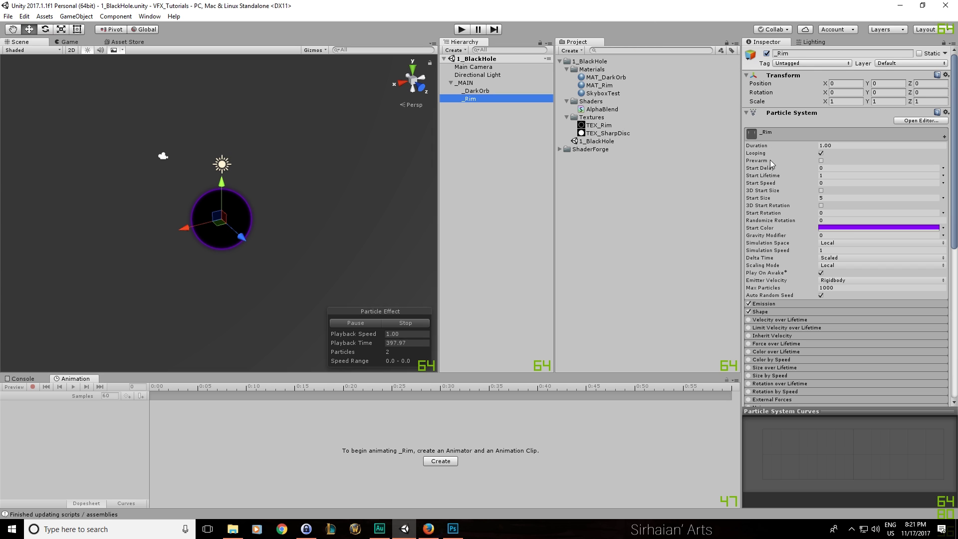
{"action": "scroll", "coordinate": [848, 224], "scroll_direction": "down", "scroll_amount": 10}
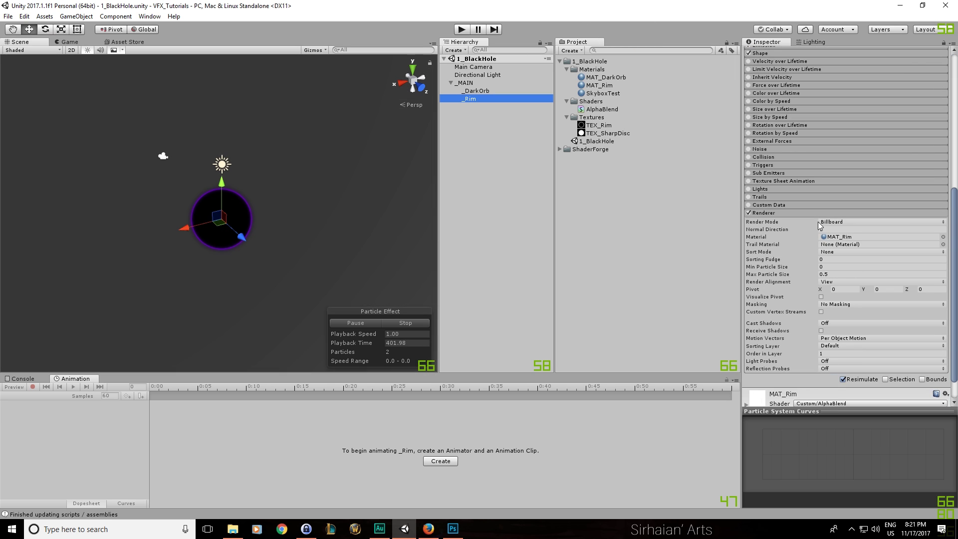
Duplicate the AlphaBlend shader and name the copy Add
{"action": "left_click", "coordinate": [608, 111]}
{"action": "key", "text": "ctrl+d"}
{"action": "key", "text": "F2"}
{"action": "type", "text": "Add"}
{"action": "key", "text": "Return"}
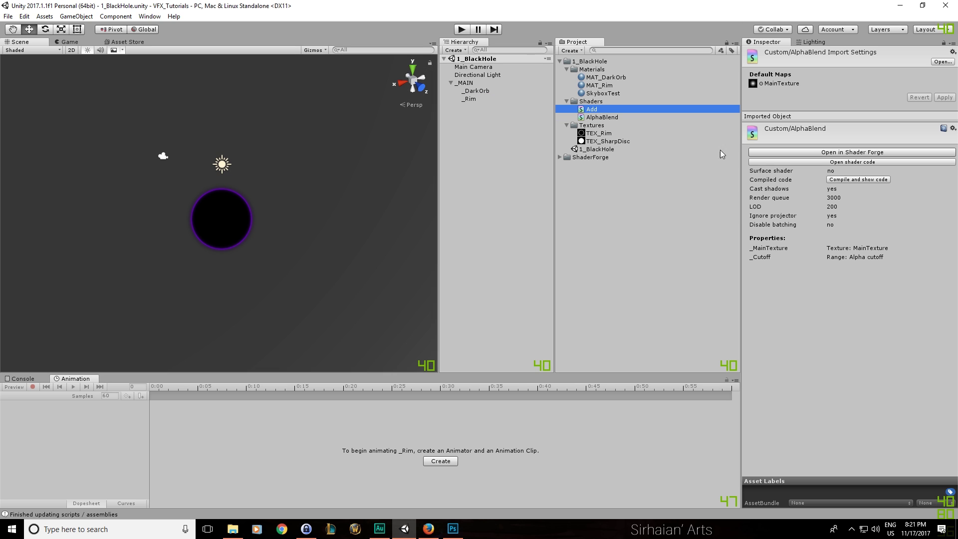
Open the Add shader in Shader Forge and set its path to Custom/Add
{"action": "left_click", "coordinate": [823, 152]}
{"action": "left_click", "coordinate": [117, 319]}
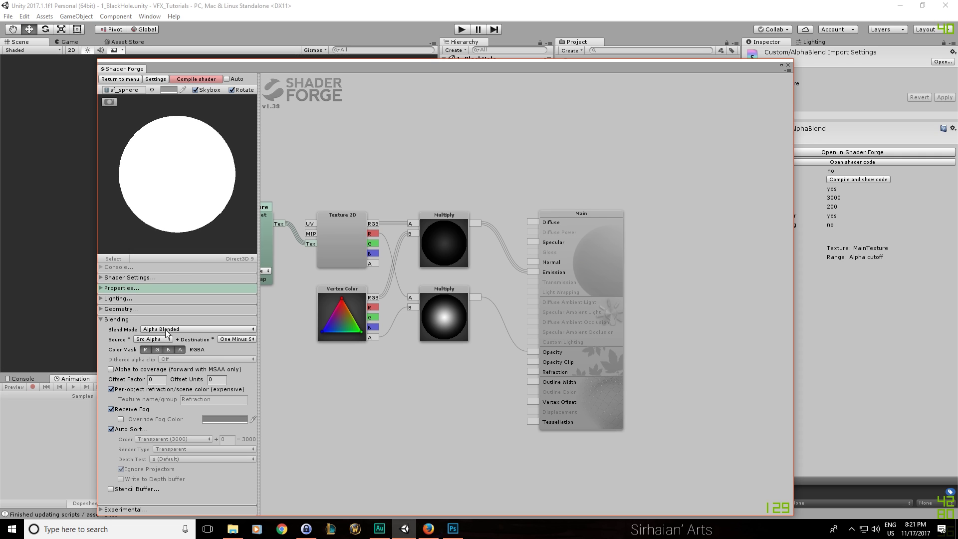
{"action": "left_click", "coordinate": [170, 330]}
{"action": "left_click", "coordinate": [122, 273]}
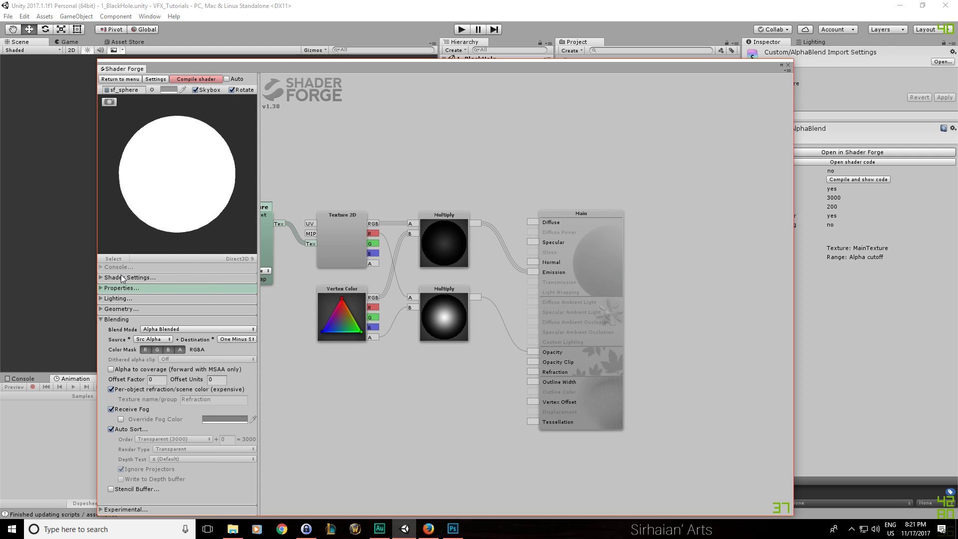
{"action": "left_click", "coordinate": [122, 276]}
{"action": "left_click", "coordinate": [170, 288]}
{"action": "left_click_drag", "start_coordinate": [169, 288], "coordinate": [215, 297]}
{"action": "type", "text": "dd"}
{"action": "key", "text": "Return"}
{"action": "scroll", "coordinate": [138, 280], "scroll_direction": "down", "scroll_amount": 5}
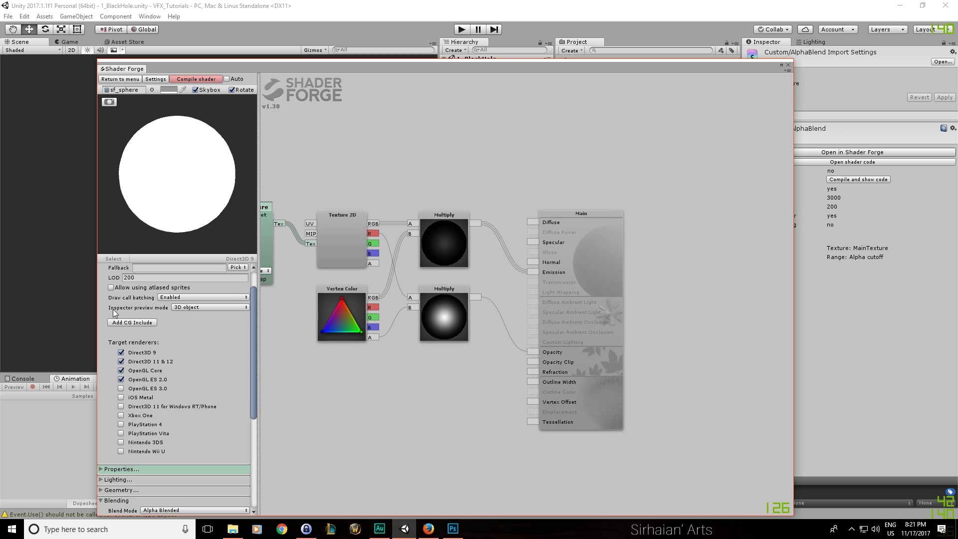
Set the Add shader's blend mode to Additive and compile it
{"action": "left_click", "coordinate": [117, 320]}
{"action": "left_click", "coordinate": [161, 330]}
{"action": "left_click", "coordinate": [169, 375]}
{"action": "left_click", "coordinate": [210, 81]}
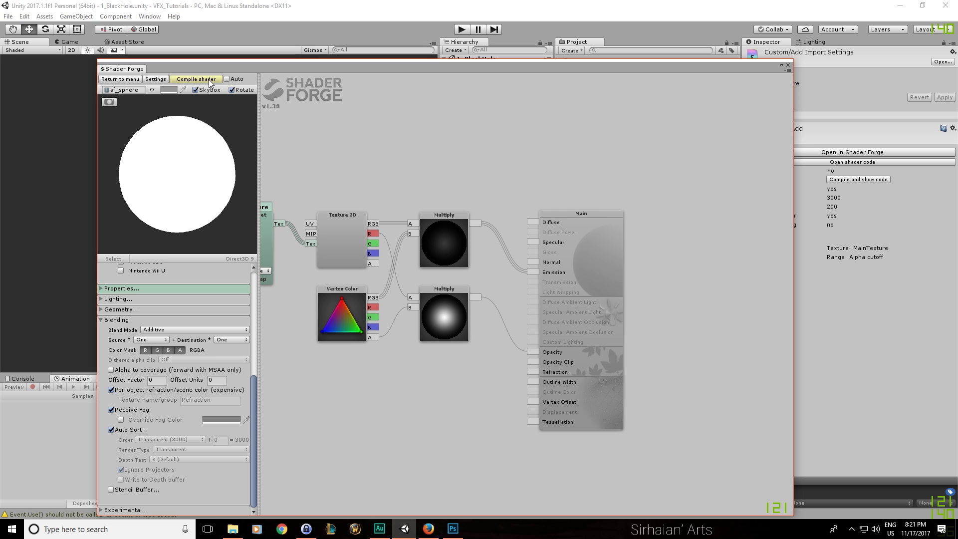
{"action": "scroll", "coordinate": [165, 271], "scroll_direction": "up", "scroll_amount": 6}
{"action": "left_click", "coordinate": [162, 269]}
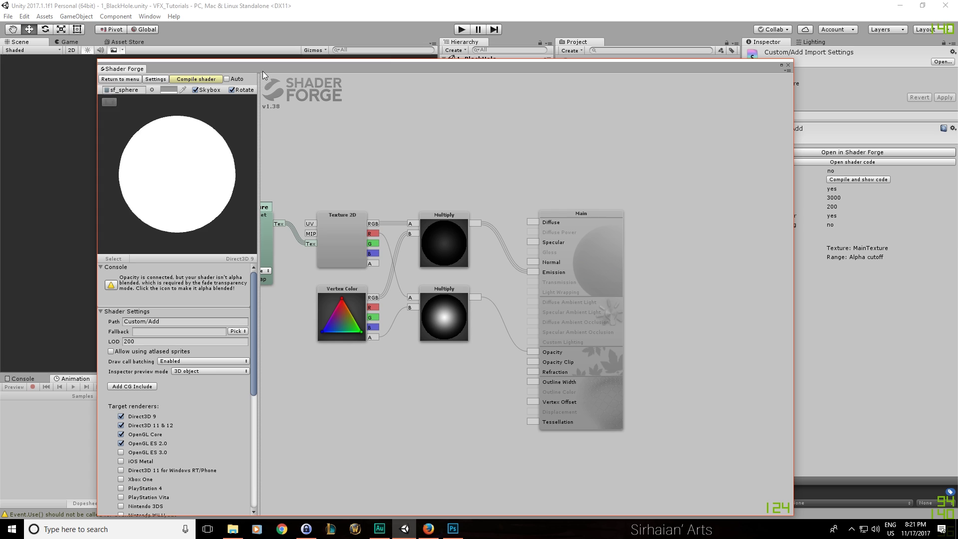
Delete the Multiply node that feeds the Opacity input of the Add shader
{"action": "left_click_drag", "start_coordinate": [264, 69], "coordinate": [267, 52]}
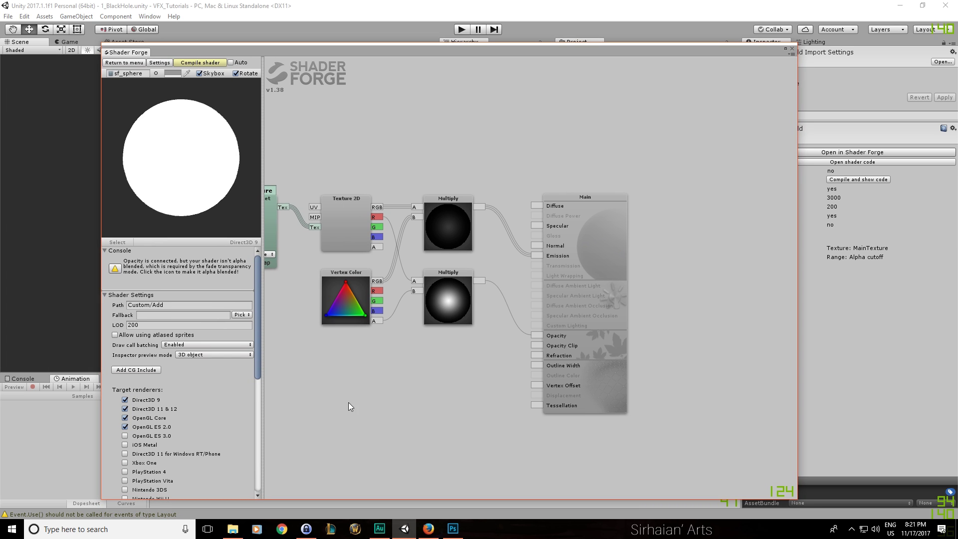
{"action": "left_click_drag", "start_coordinate": [349, 402], "coordinate": [360, 396]}
{"action": "left_click", "coordinate": [129, 294]}
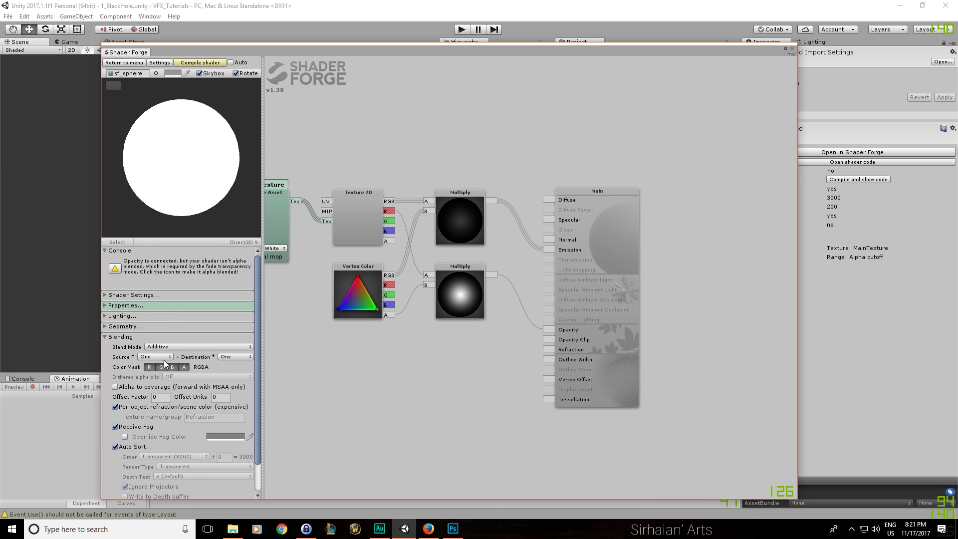
{"action": "left_click", "coordinate": [119, 337]}
{"action": "left_click_drag", "start_coordinate": [370, 370], "coordinate": [379, 370]}
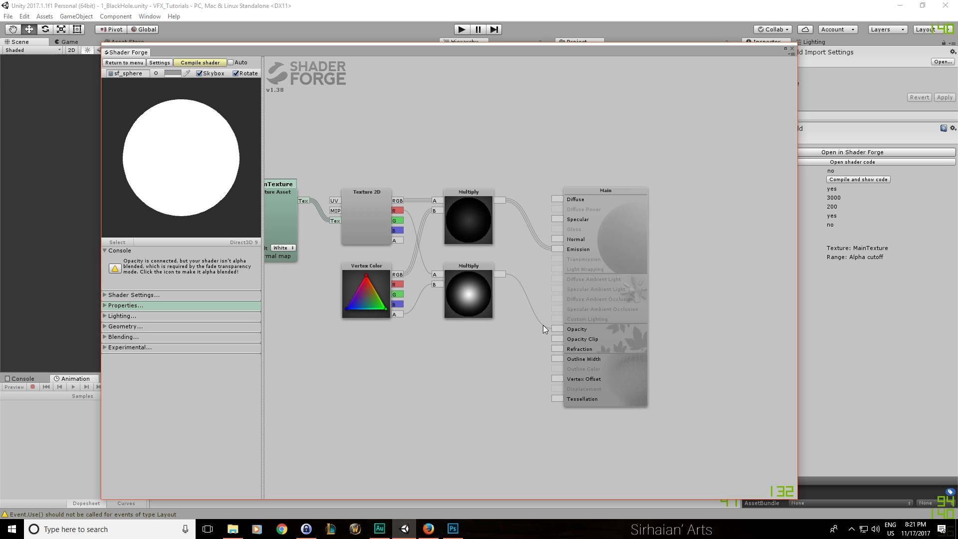
{"action": "left_click_drag", "start_coordinate": [533, 309], "coordinate": [565, 295]}
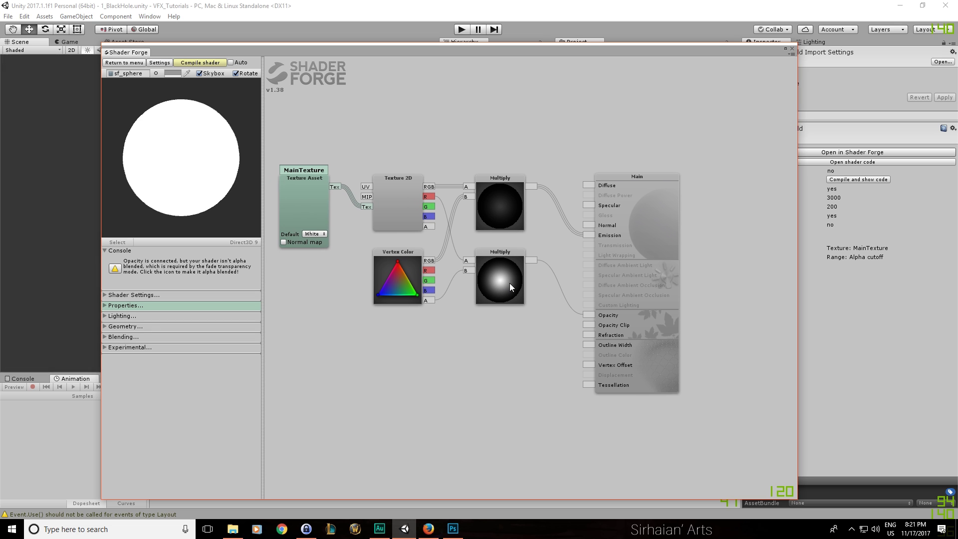
{"action": "left_click", "coordinate": [510, 283]}
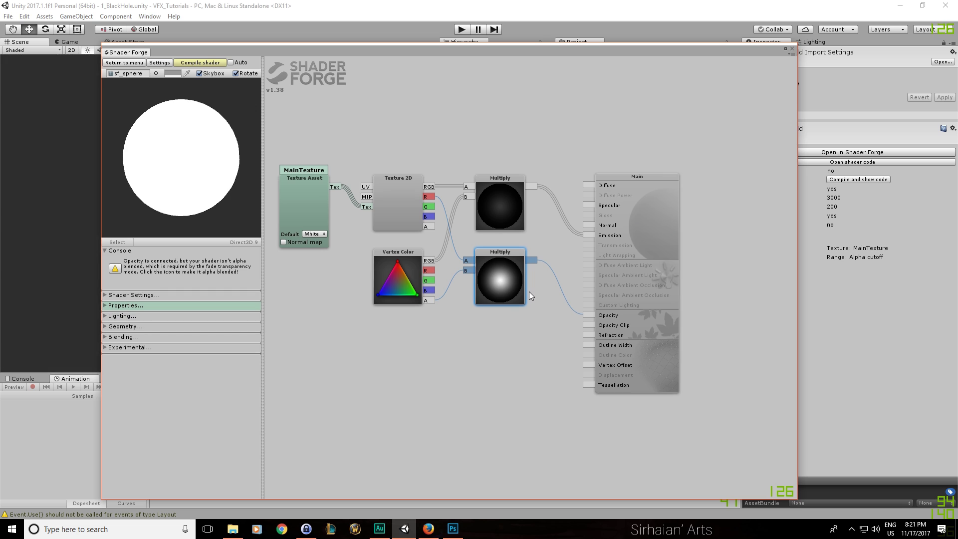
{"action": "key", "text": "Delete"}
Connect the Vertex Color alpha to the remaining Multiply node's C input, then compile the shader and close Shader Forge
{"action": "left_click_drag", "start_coordinate": [428, 299], "coordinate": [467, 206]}
{"action": "left_click_drag", "start_coordinate": [395, 277], "coordinate": [395, 267]}
{"action": "left_click", "coordinate": [201, 63]}
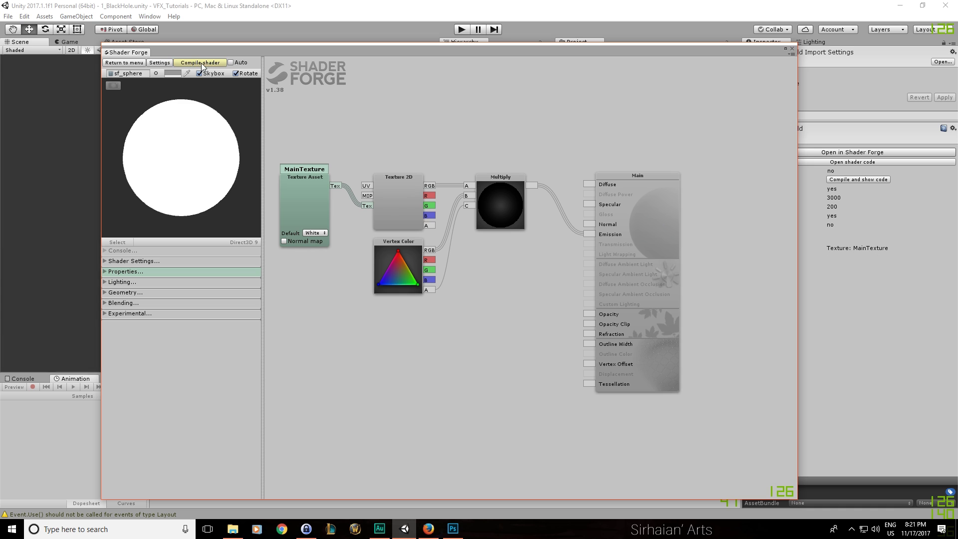
{"action": "left_click", "coordinate": [792, 49]}
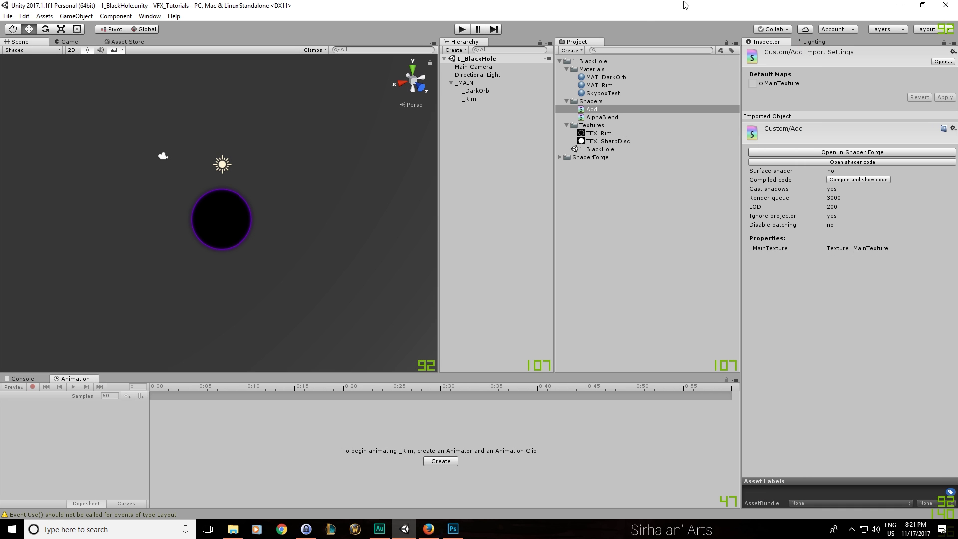
Change the shader of the _Rim particle system's MAT_Rim material to Custom/Add
{"action": "left_click", "coordinate": [484, 98]}
{"action": "scroll", "coordinate": [793, 225], "scroll_direction": "down", "scroll_amount": 10}
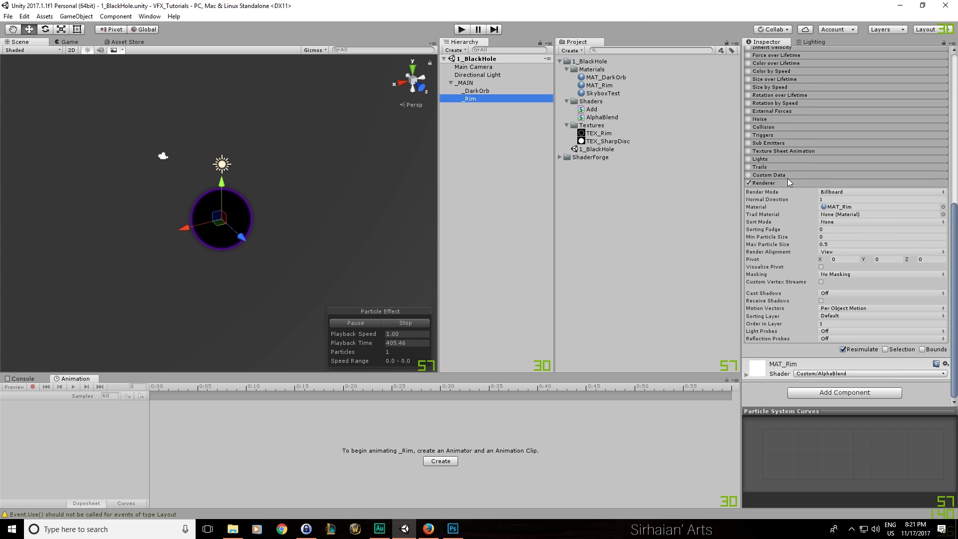
{"action": "left_click", "coordinate": [837, 254]}
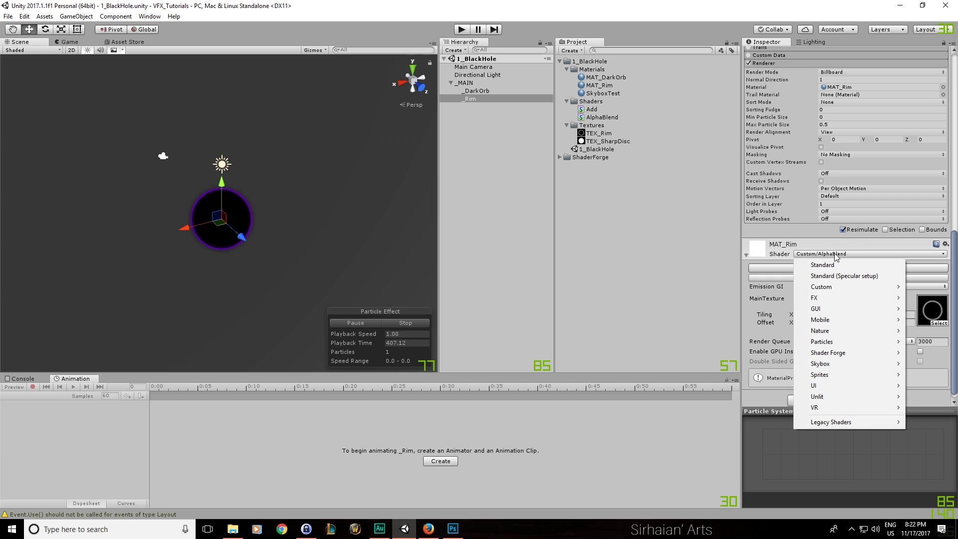
{"action": "mouse_move", "coordinate": [830, 286]}
{"action": "left_click", "coordinate": [749, 286]}
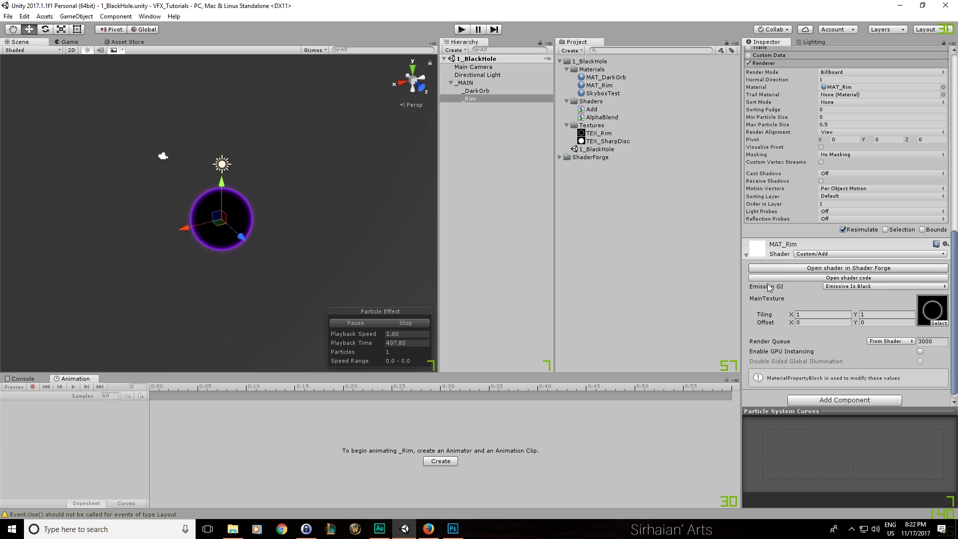
{"action": "left_click", "coordinate": [454, 187]}
{"action": "left_click_drag", "start_coordinate": [222, 205], "coordinate": [287, 213], "text": "alt"}
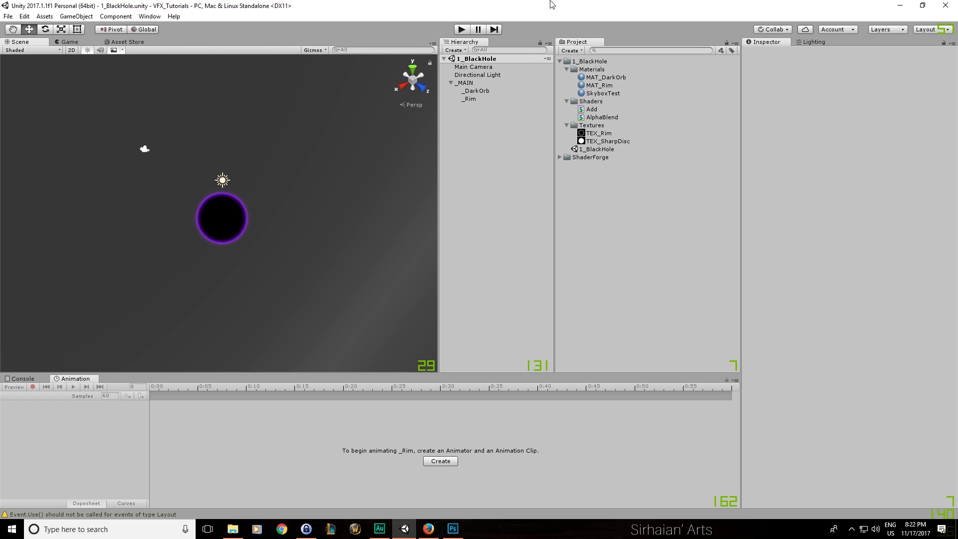
{"action": "left_click_drag", "start_coordinate": [313, 129], "coordinate": [310, 152], "text": "alt"}
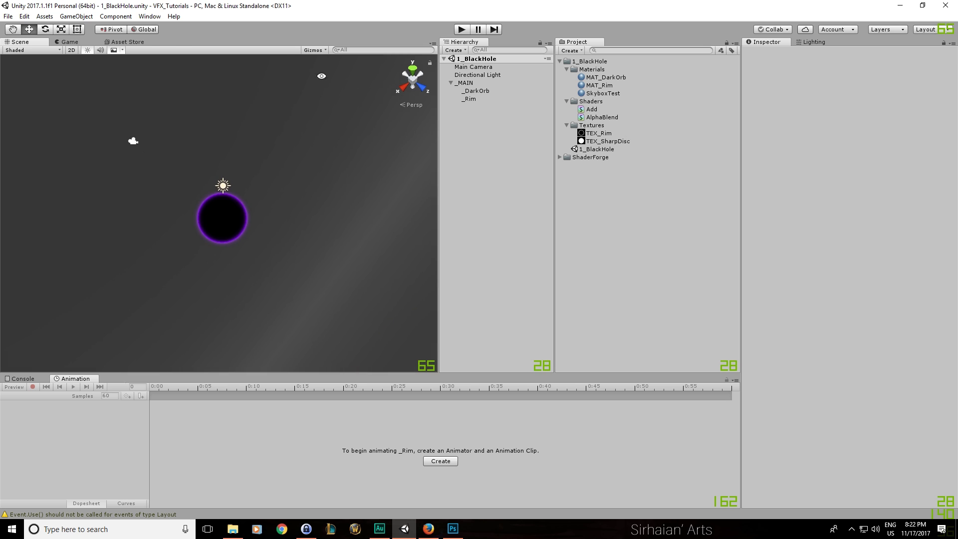
{"action": "middle_click_drag", "start_coordinate": [320, 76], "coordinate": [334, 43]}
Switch to Firefox and examine the rims and swirling discs in the black hole reference images
{"action": "key", "text": "alt+Tab"}
{"action": "key", "text": "alt+Tab"}
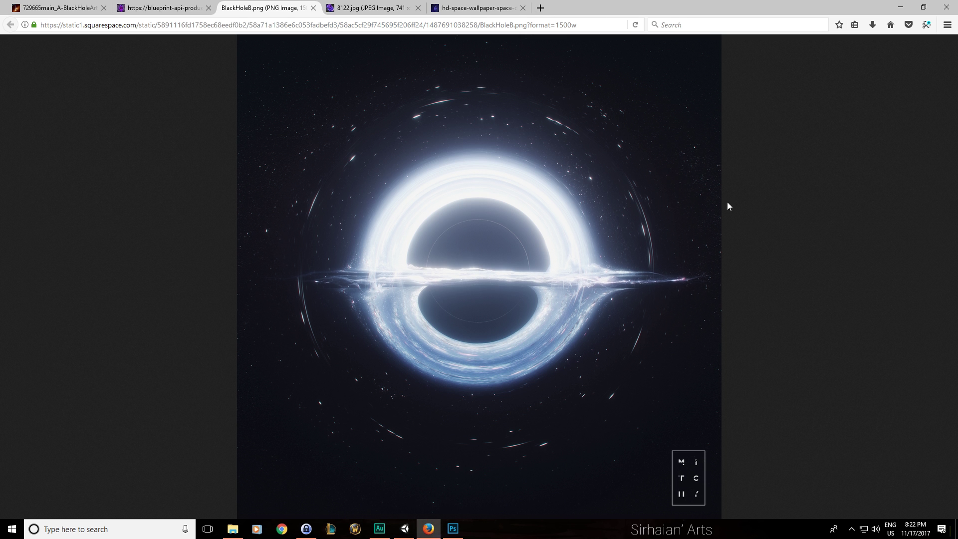
{"action": "key", "text": "ctrl+shift+Tab"}
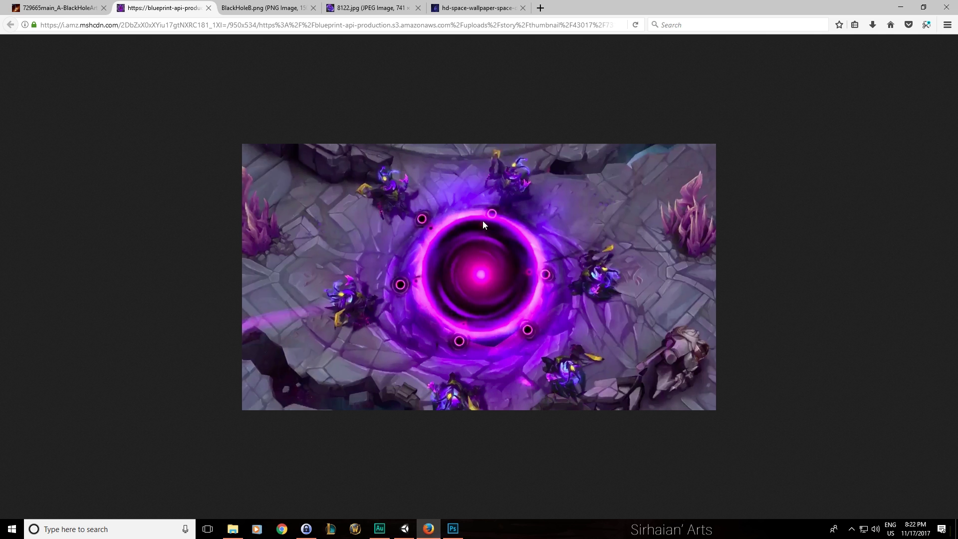
{"action": "left_click", "coordinate": [262, 7]}
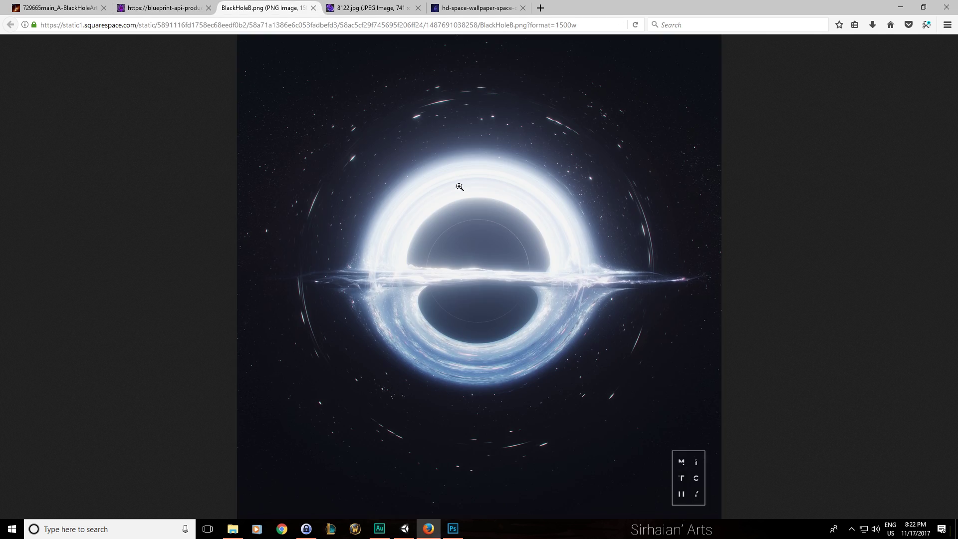
{"action": "left_click", "coordinate": [391, 7]}
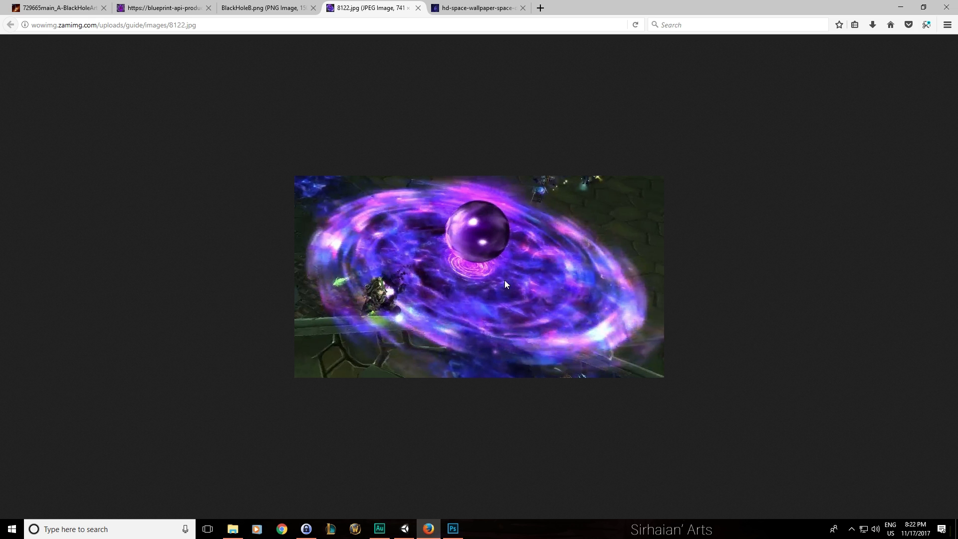
{"action": "left_click", "coordinate": [449, 7]}
{"action": "left_click", "coordinate": [90, 5]}
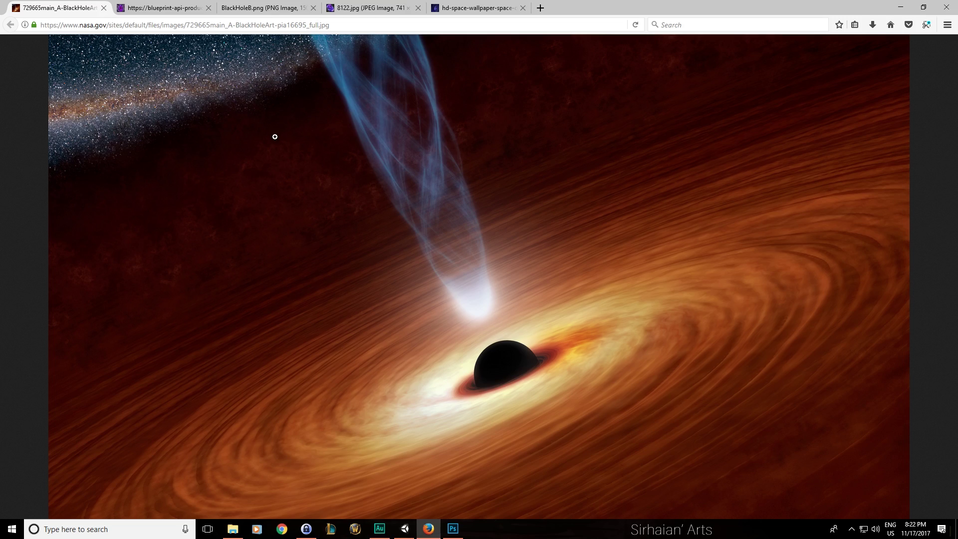
{"action": "left_click", "coordinate": [359, 4]}
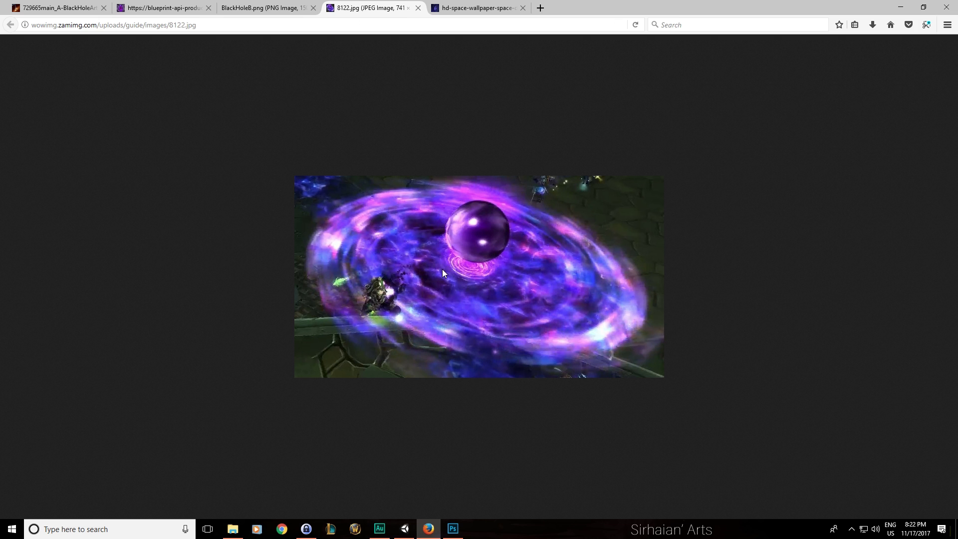
Switch to Unity, duplicate the _Rim particle system and rename the copy _Waves
{"action": "key", "text": "alt+Tab"}
{"action": "left_click", "coordinate": [470, 99]}
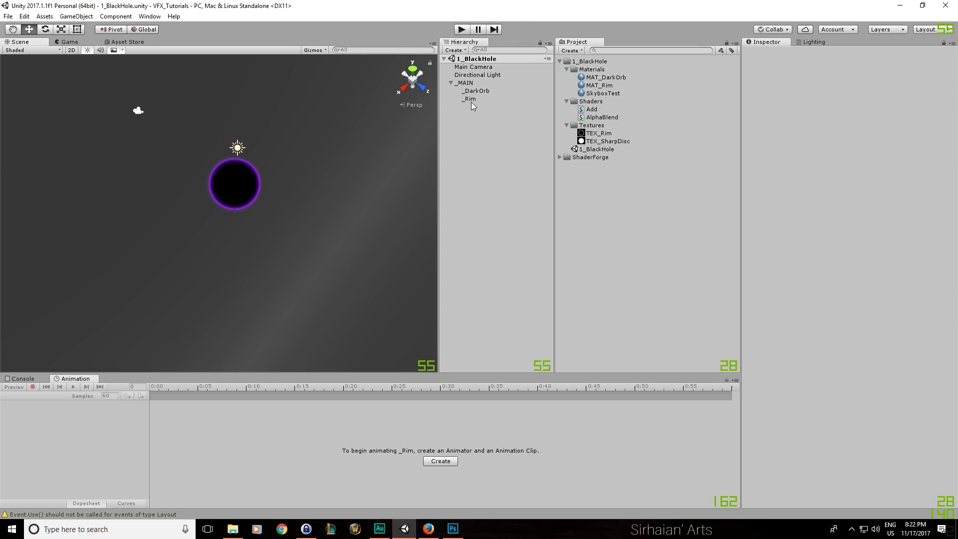
{"action": "key", "text": "ctrl+d"}
{"action": "key", "text": "F2"}
{"action": "key", "text": "BackSpace"}
{"action": "type", "text": "_Waves"}
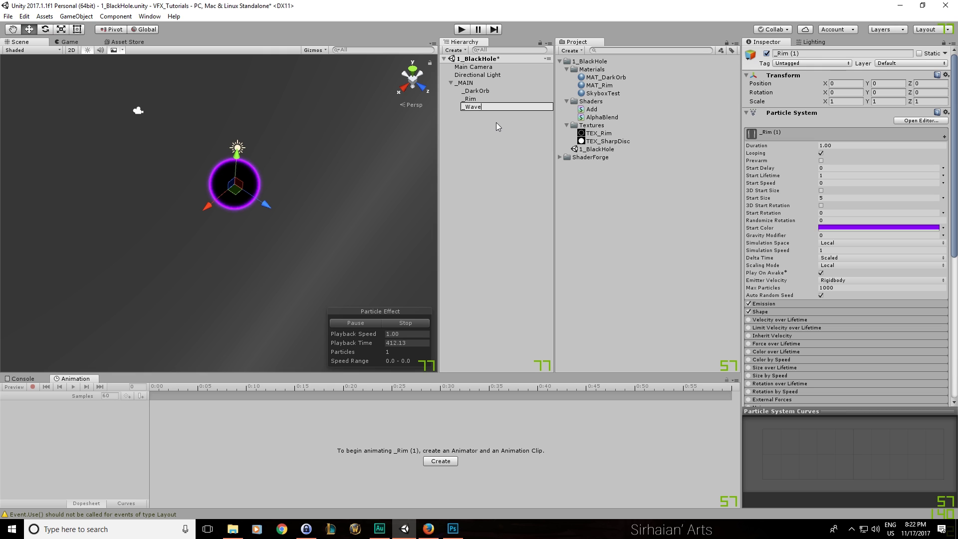
{"action": "key", "text": "Return"}
Locate the material used by _Waves in its Renderer module, duplicate MAT_Rim and name the copy MAT_Waves
{"action": "scroll", "coordinate": [831, 261], "scroll_direction": "down", "scroll_amount": 5}
{"action": "scroll", "coordinate": [799, 239], "scroll_direction": "down", "scroll_amount": 3}
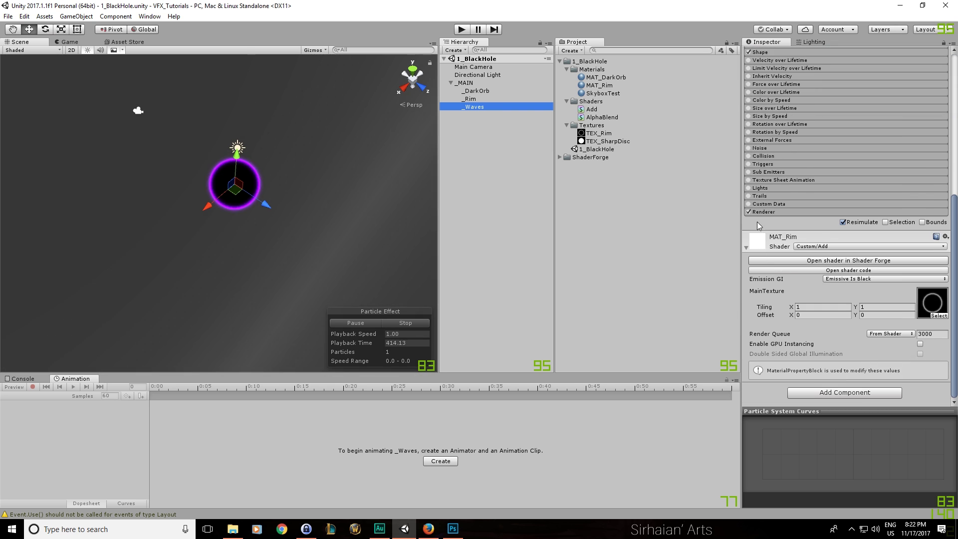
{"action": "left_click", "coordinate": [760, 218]}
{"action": "scroll", "coordinate": [764, 219], "scroll_direction": "down", "scroll_amount": 4}
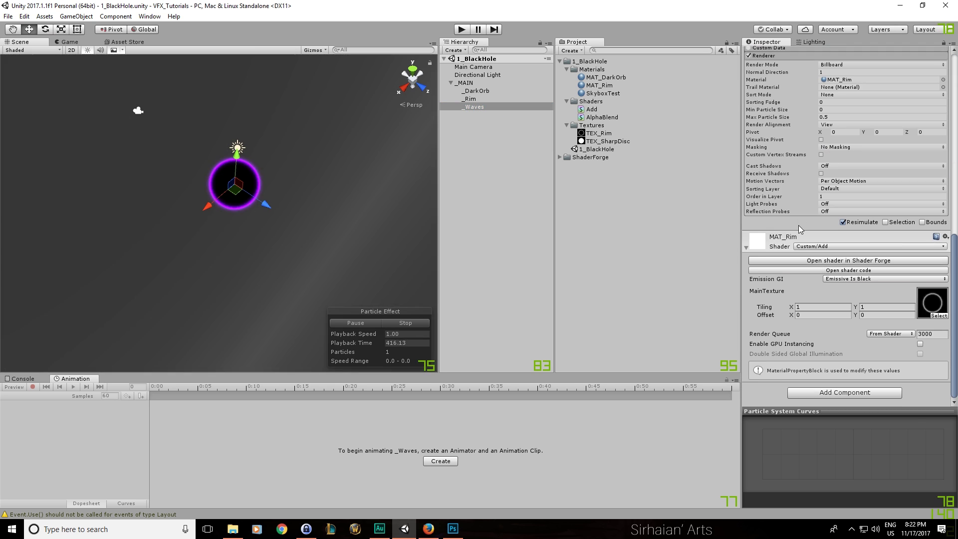
{"action": "scroll", "coordinate": [799, 229], "scroll_direction": "up", "scroll_amount": 3}
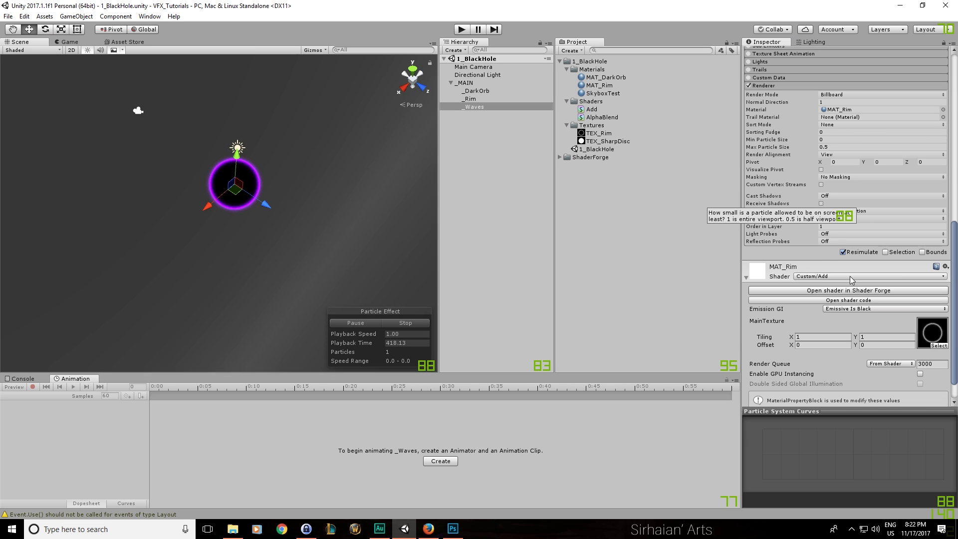
{"action": "scroll", "coordinate": [852, 270], "scroll_direction": "up", "scroll_amount": 5}
{"action": "left_click", "coordinate": [878, 229]}
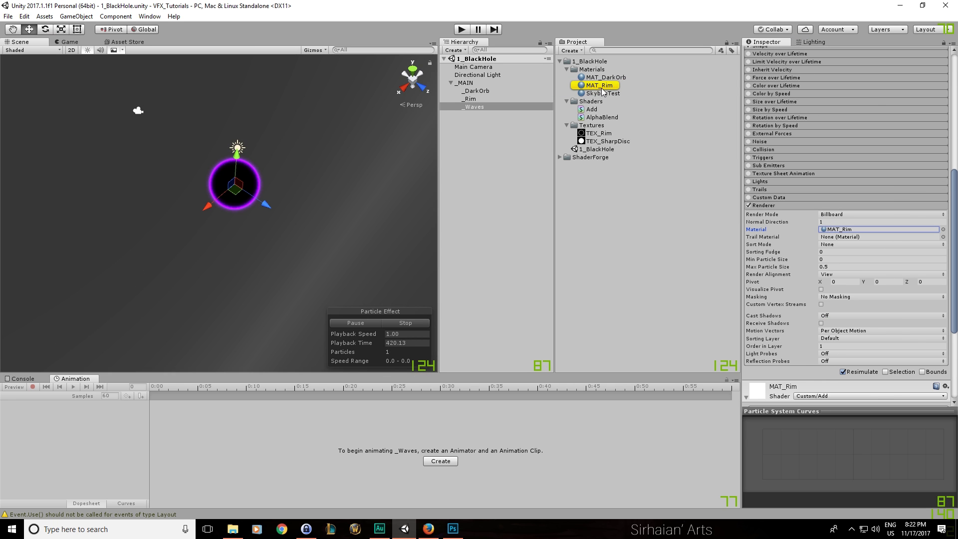
{"action": "left_click", "coordinate": [602, 86]}
{"action": "key", "text": "ctrl+d"}
{"action": "key", "text": "F2"}
{"action": "left_click_drag", "start_coordinate": [602, 94], "coordinate": [643, 93]}
{"action": "type", "text": "Waves"}
{"action": "key", "text": "Return"}
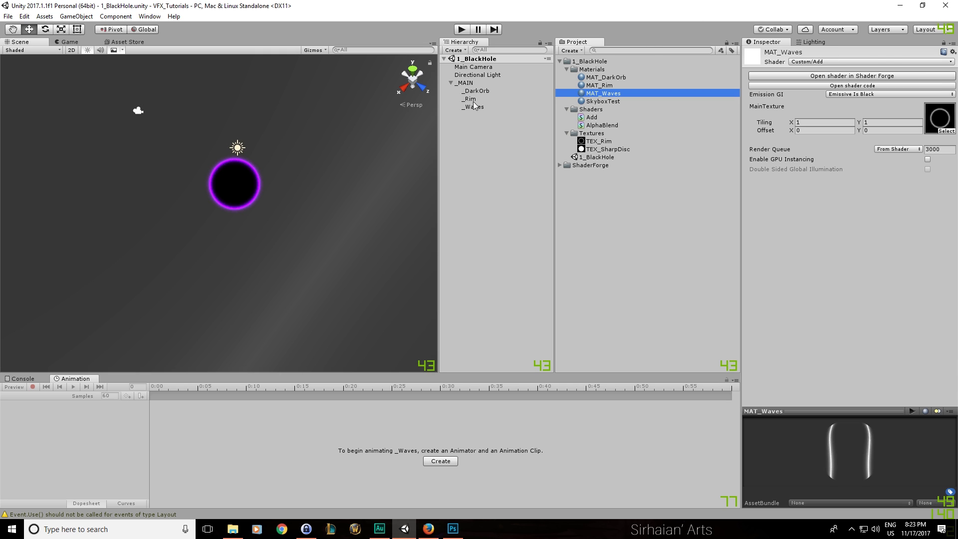
Assign the MAT_Waves material to the _Waves particle system's renderer and save the scene
{"action": "left_click", "coordinate": [474, 106]}
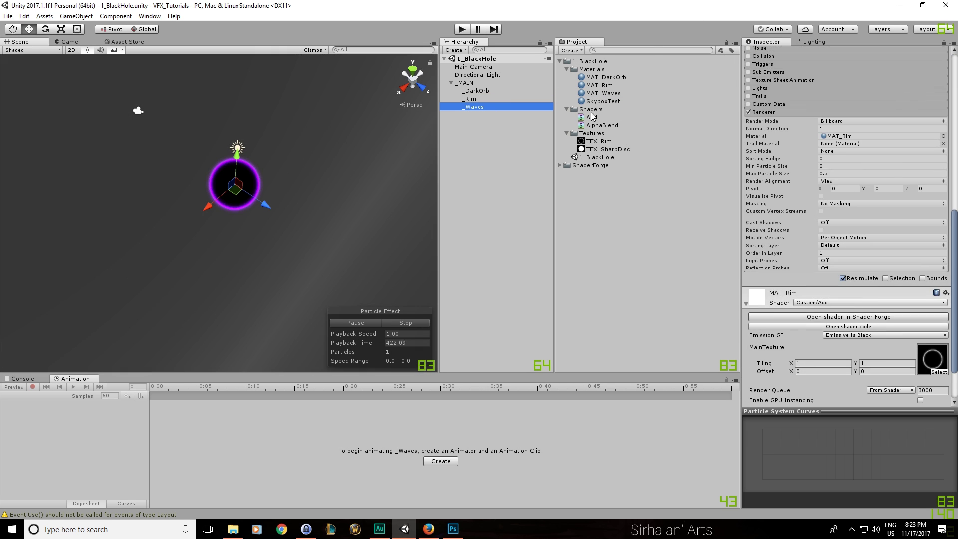
{"action": "left_click_drag", "start_coordinate": [603, 93], "coordinate": [848, 136]}
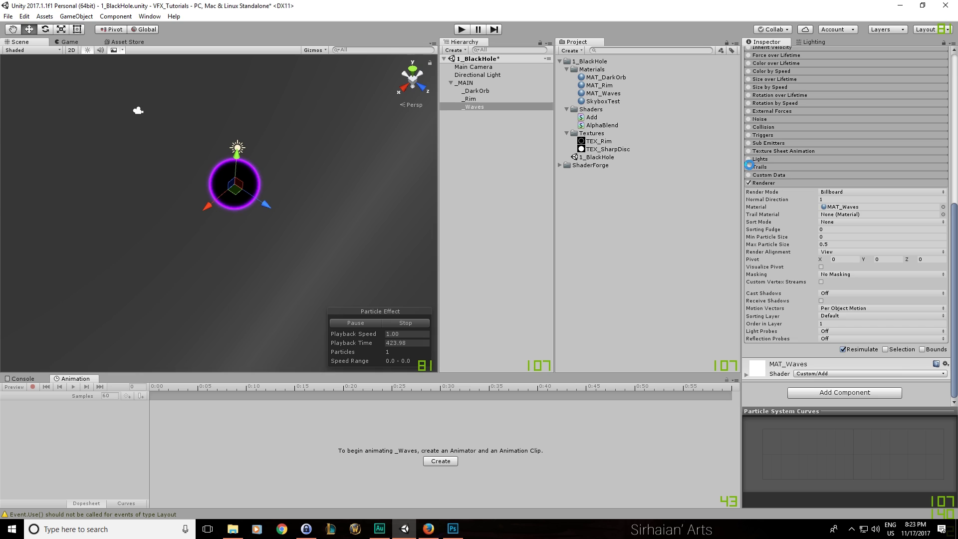
{"action": "key", "text": "ctrl+s"}
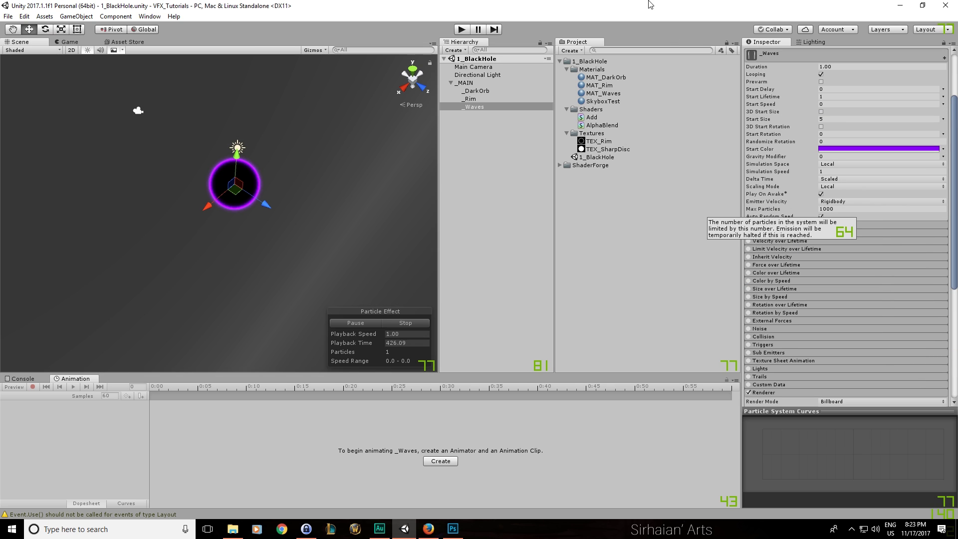
Remove the burst from the _Waves emission, set its Rate over Time to 5 and save the scene
{"action": "left_click_drag", "start_coordinate": [214, 195], "coordinate": [290, 131]}
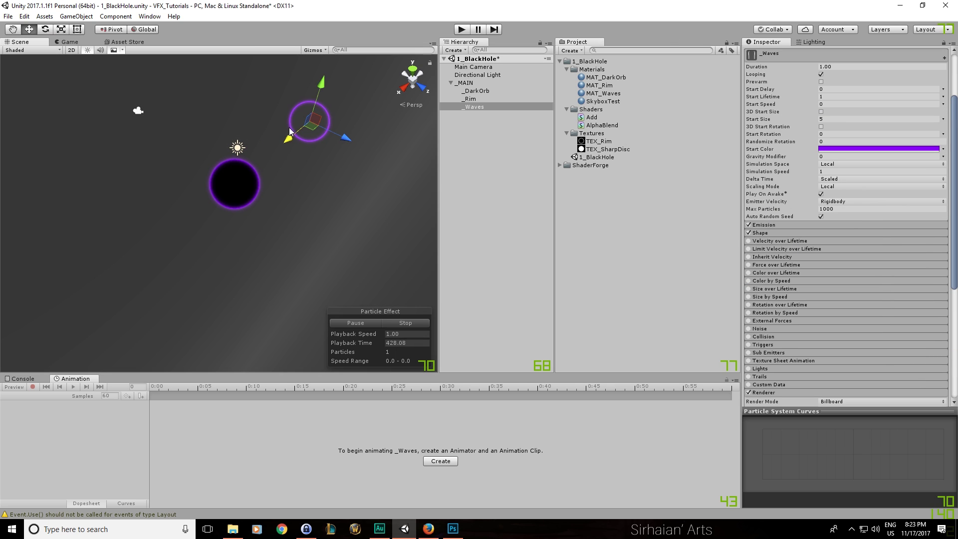
{"action": "key", "text": "ctrl+z"}
{"action": "left_click", "coordinate": [791, 225]}
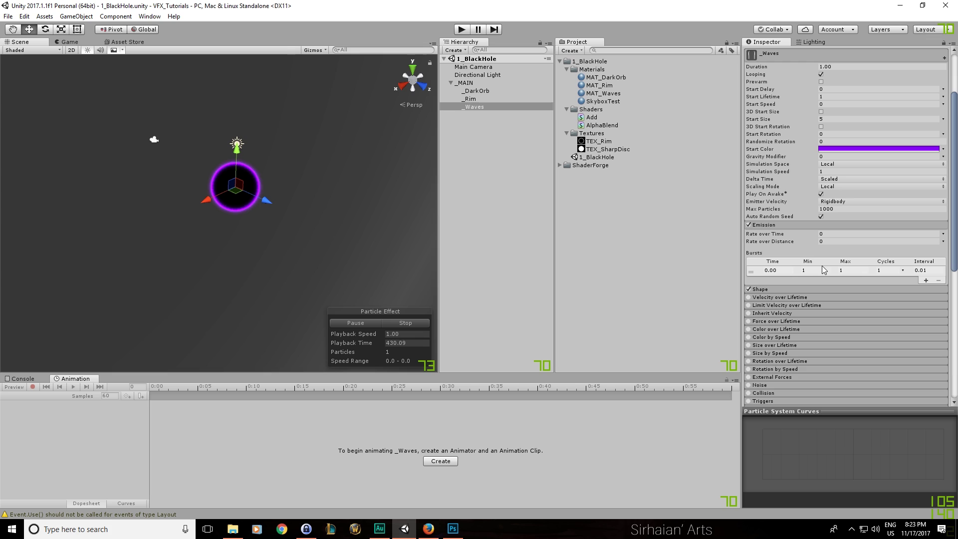
{"action": "left_click", "coordinate": [753, 274]}
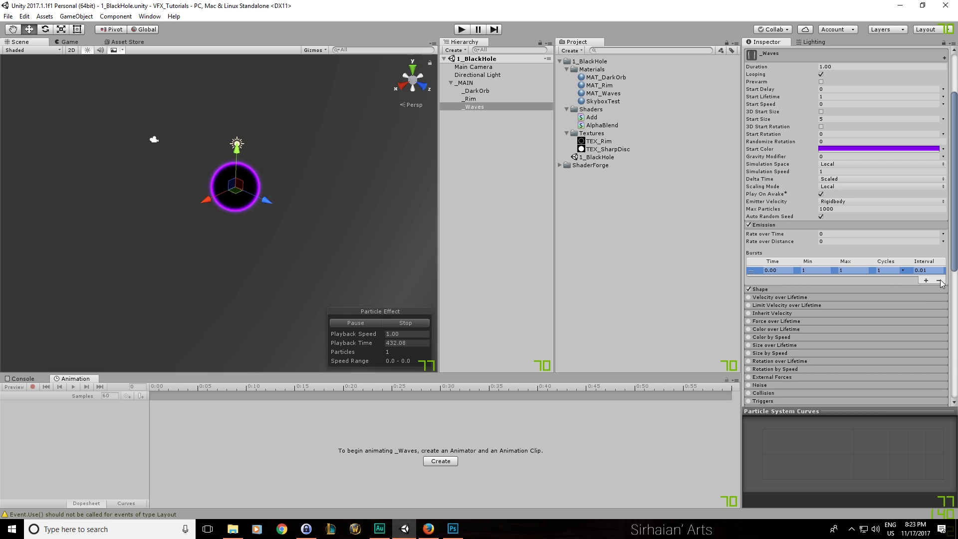
{"action": "left_click", "coordinate": [937, 280]}
{"action": "left_click", "coordinate": [837, 234]}
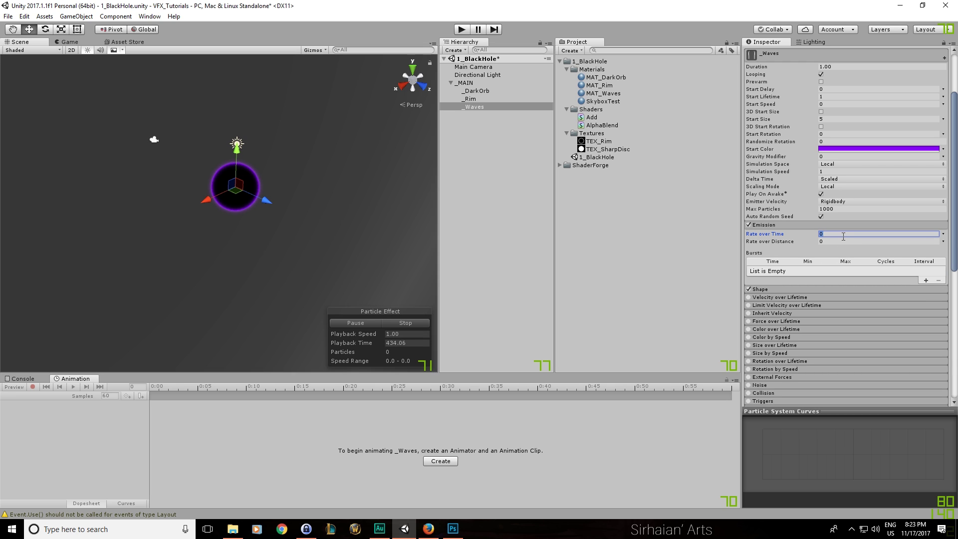
{"action": "type", "text": "5"}
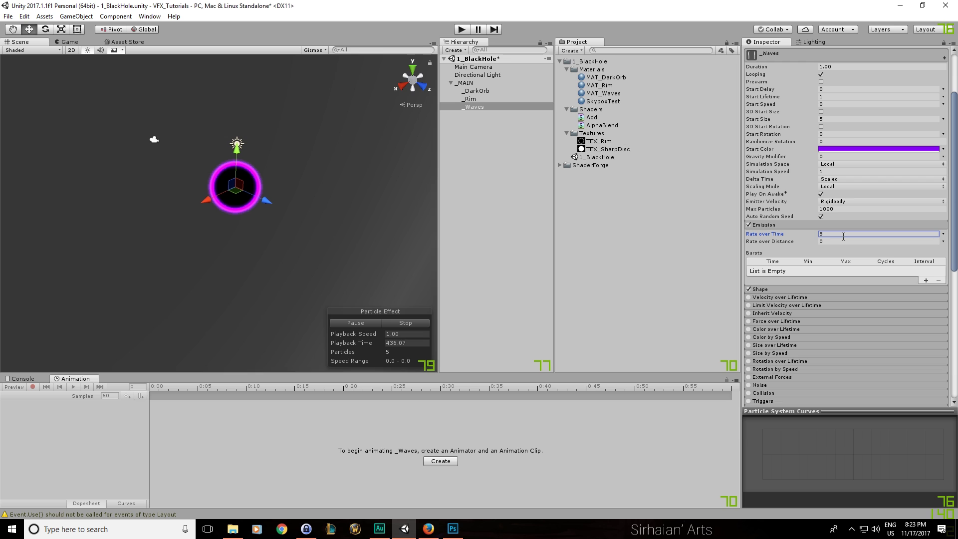
{"action": "key", "text": "ctrl+s"}
Enable Color over Lifetime on _Waves with alpha 0 at both ends and a fully opaque key near the end of the gradient
{"action": "scroll", "coordinate": [212, 155], "scroll_direction": "up", "scroll_amount": 10}
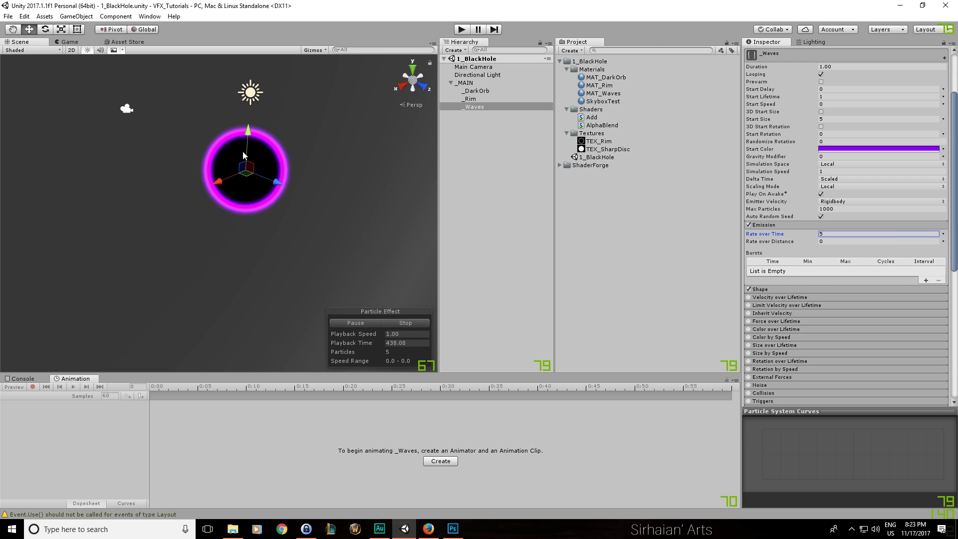
{"action": "middle_click_drag", "start_coordinate": [293, 141], "coordinate": [278, 157]}
{"action": "scroll", "coordinate": [278, 156], "scroll_direction": "down", "scroll_amount": 10}
{"action": "left_click", "coordinate": [749, 329]}
{"action": "left_click", "coordinate": [773, 329]}
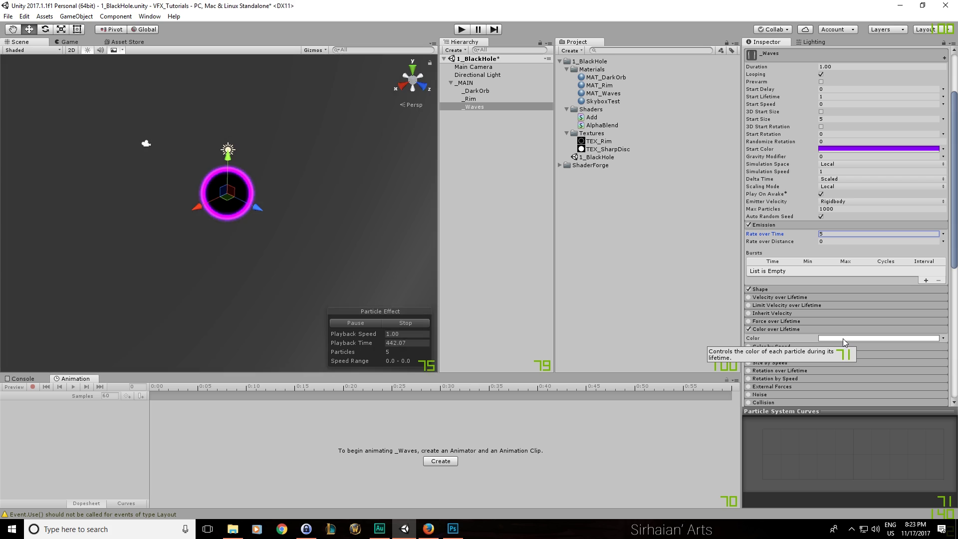
{"action": "left_click", "coordinate": [844, 338]}
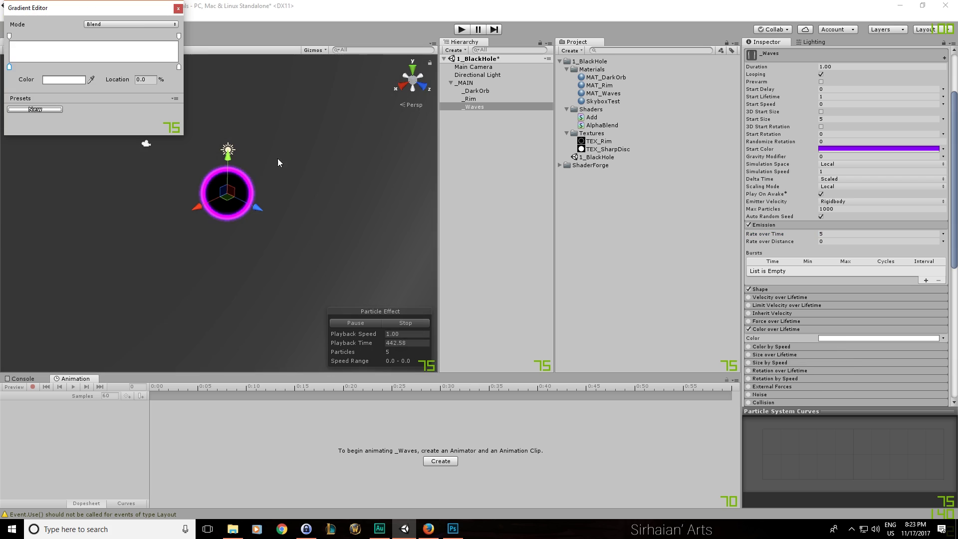
{"action": "left_click", "coordinate": [9, 36]}
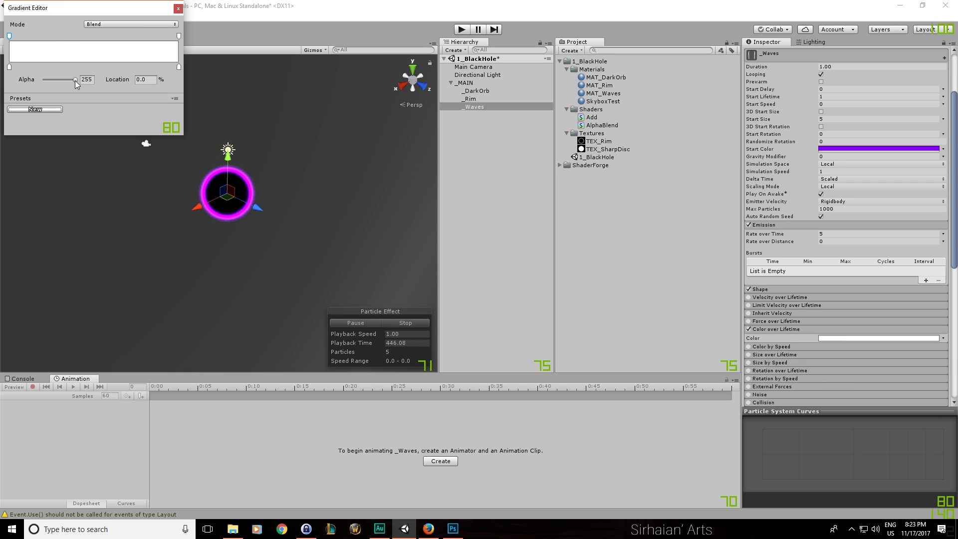
{"action": "left_click_drag", "start_coordinate": [74, 79], "coordinate": [43, 80]}
{"action": "left_click_drag", "start_coordinate": [176, 34], "coordinate": [151, 37]}
{"action": "left_click", "coordinate": [178, 36]}
{"action": "left_click_drag", "start_coordinate": [75, 80], "coordinate": [42, 83]}
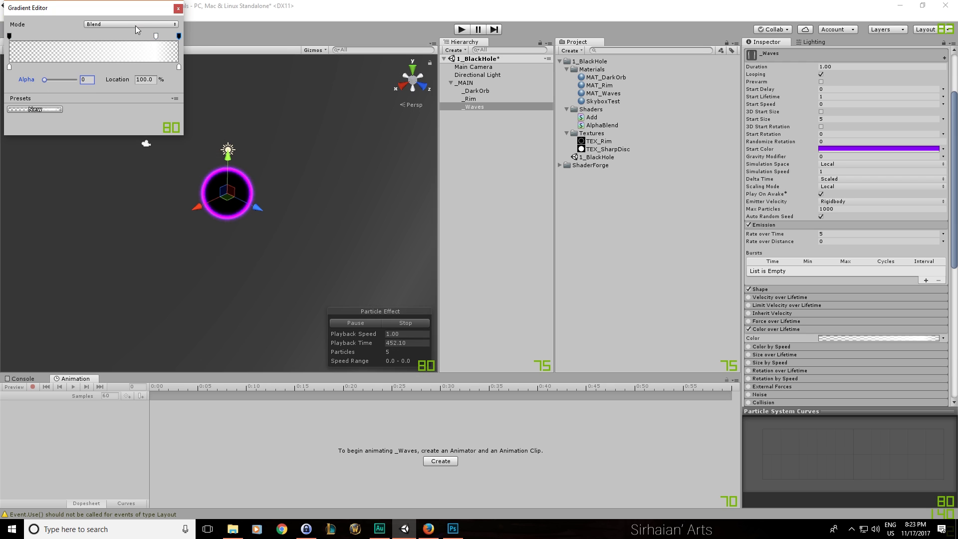
{"action": "left_click", "coordinate": [175, 10]}
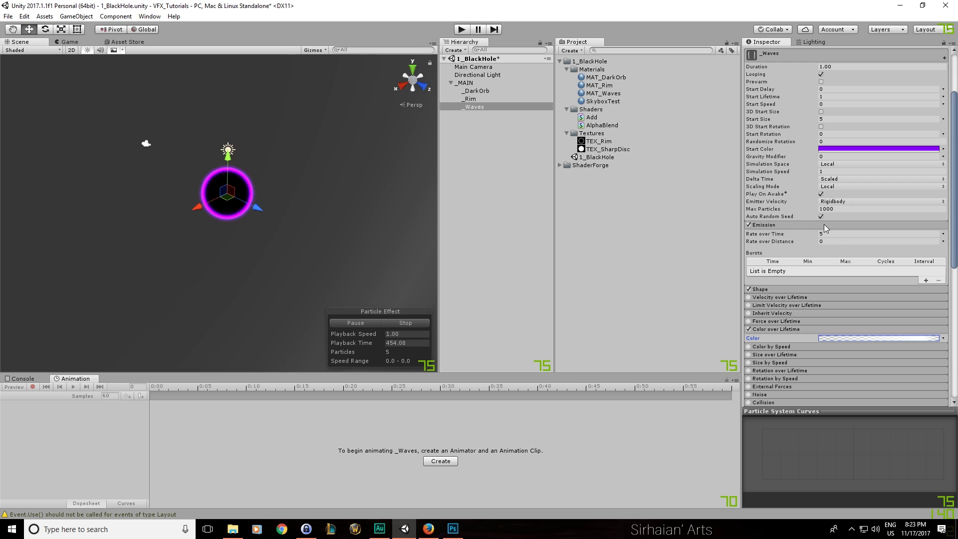
Try start sizes of 7 and 8 for the _Waves particles, then settle on a Start Size of 10
{"action": "scroll", "coordinate": [810, 239], "scroll_direction": "up", "scroll_amount": 4}
{"action": "left_click", "coordinate": [828, 197]}
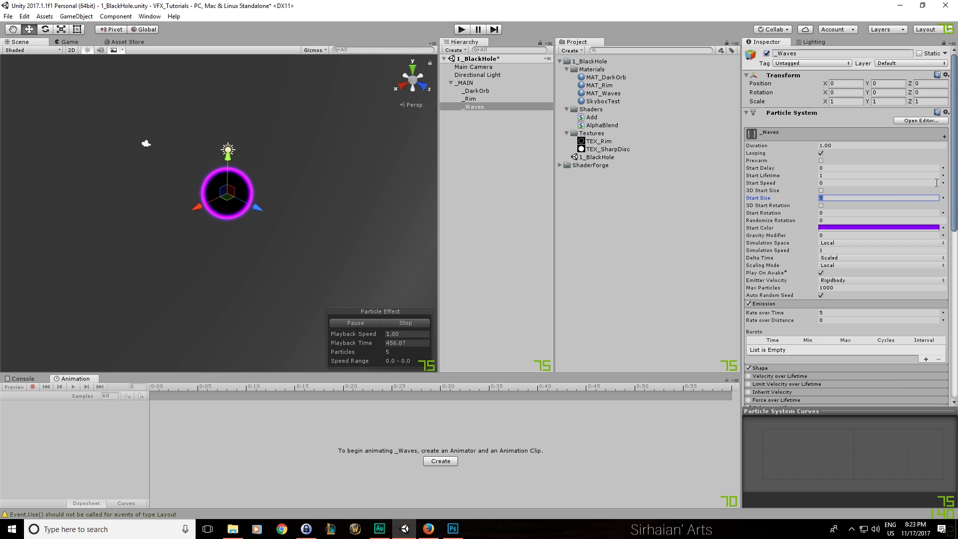
{"action": "type", "text": "7"}
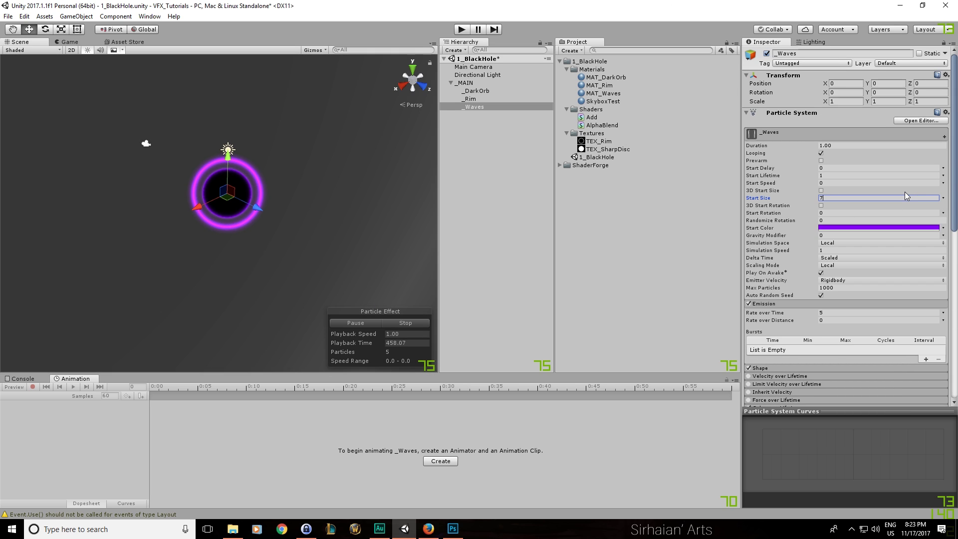
{"action": "key", "text": "BackSpace"}
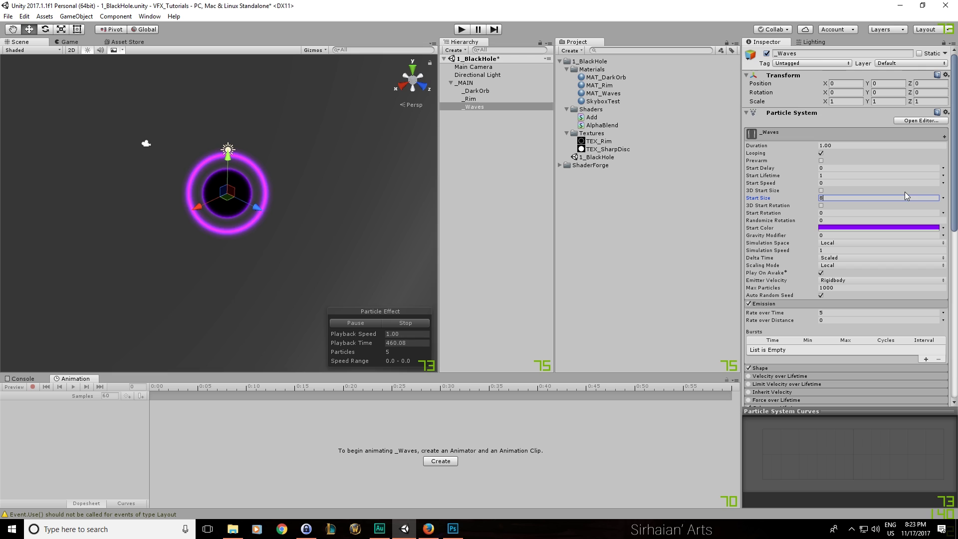
{"action": "key", "text": "BackSpace"}
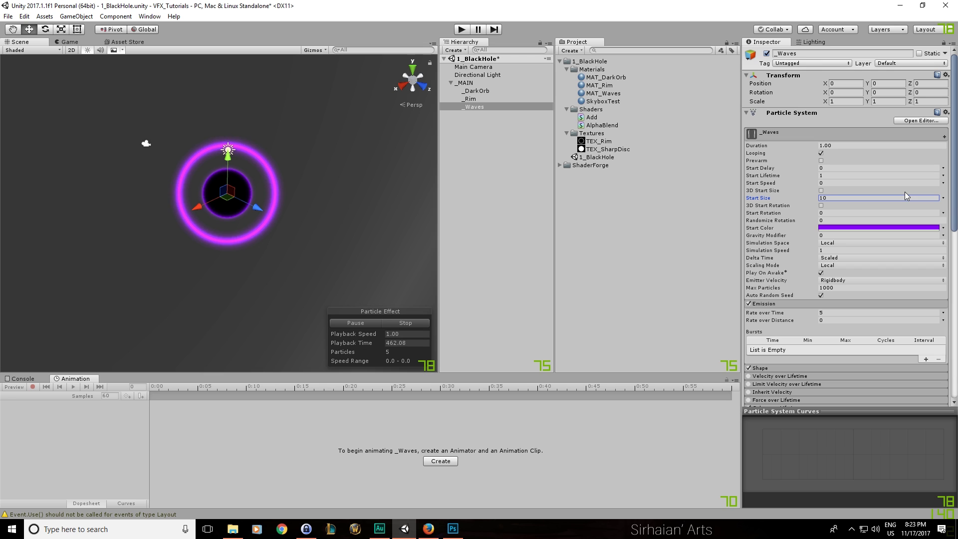
Enable Size over Lifetime on _Waves and apply the linear descending curve preset from 1.0 to 0
{"action": "scroll", "coordinate": [756, 209], "scroll_direction": "down", "scroll_amount": 5}
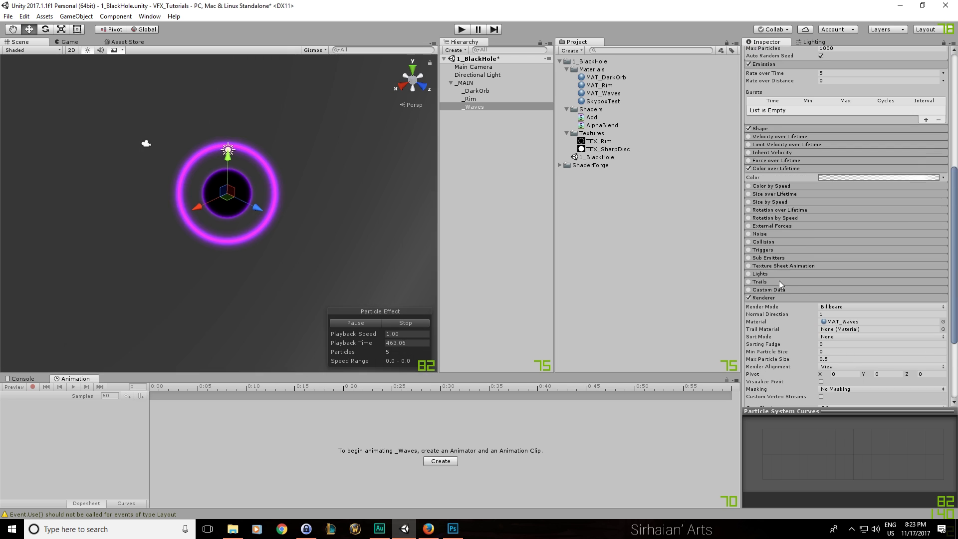
{"action": "left_click", "coordinate": [759, 194]}
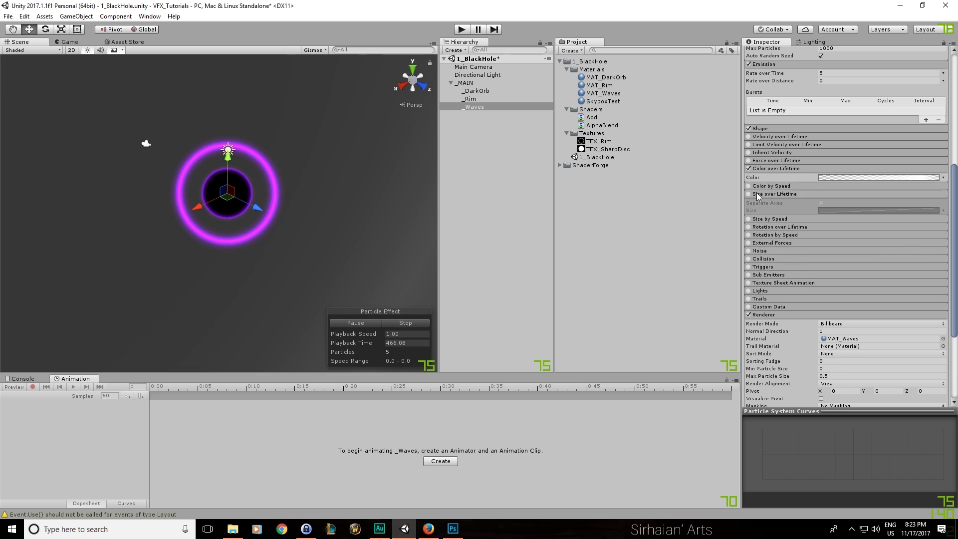
{"action": "left_click", "coordinate": [748, 194]}
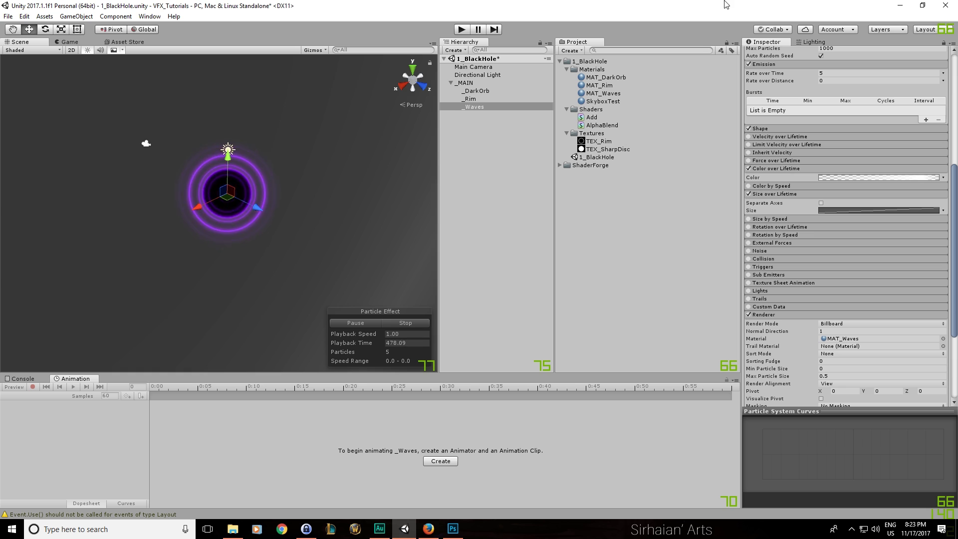
{"action": "left_click", "coordinate": [860, 210]}
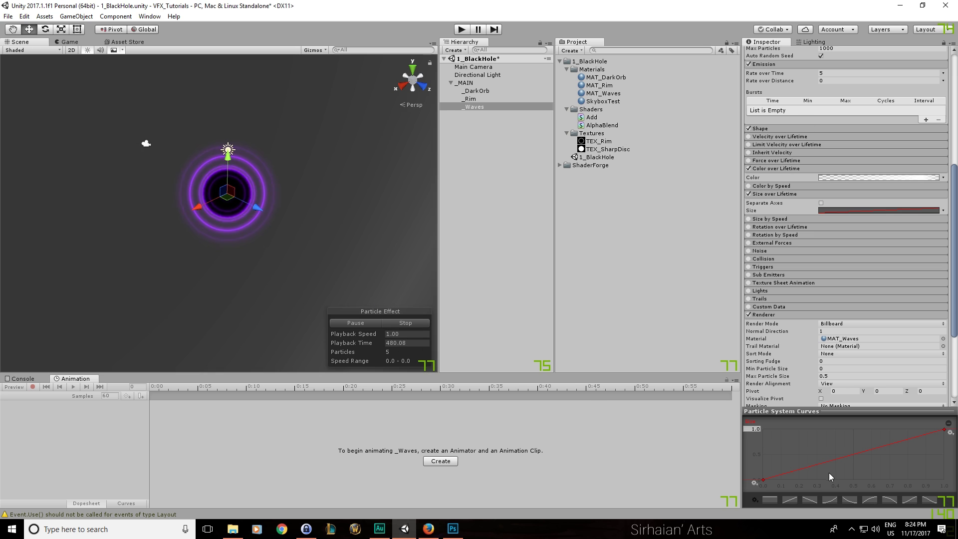
{"action": "left_click", "coordinate": [888, 500]}
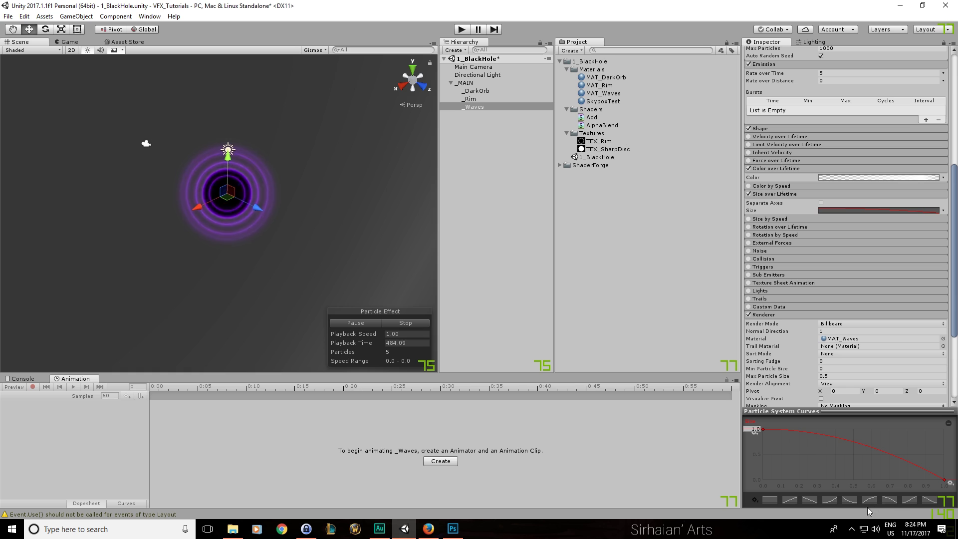
{"action": "left_click", "coordinate": [810, 499]}
Set the Start Lifetime of the _Waves particles to 4
{"action": "scroll", "coordinate": [831, 233], "scroll_direction": "up", "scroll_amount": 10}
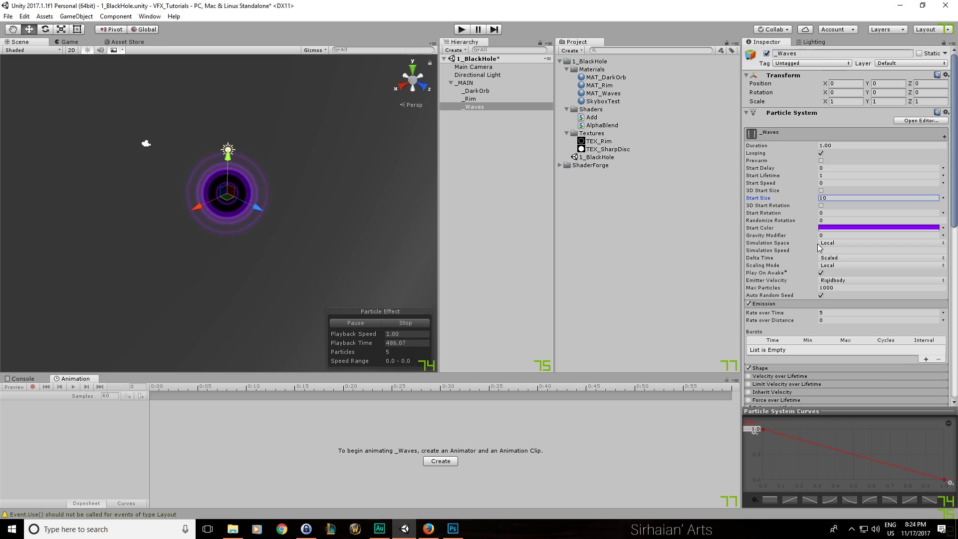
{"action": "left_click", "coordinate": [854, 176]}
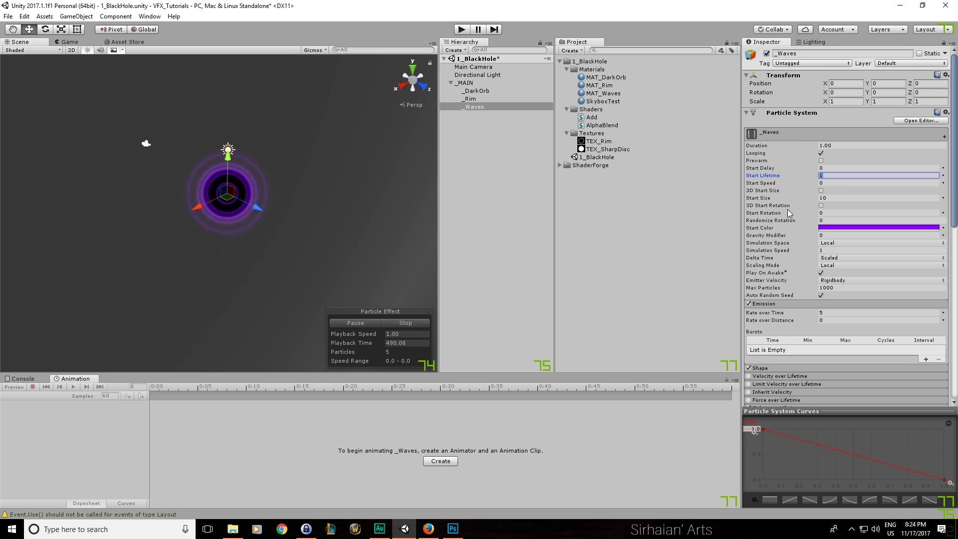
{"action": "type", "text": "4"}
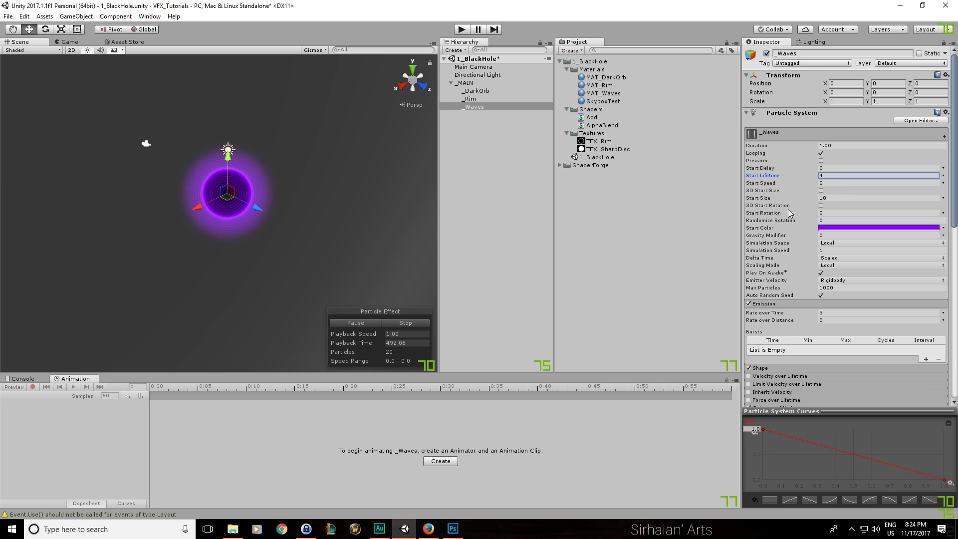
Set the emission Rate over Time of the _Waves particle system to 1
{"action": "left_click", "coordinate": [838, 312]}
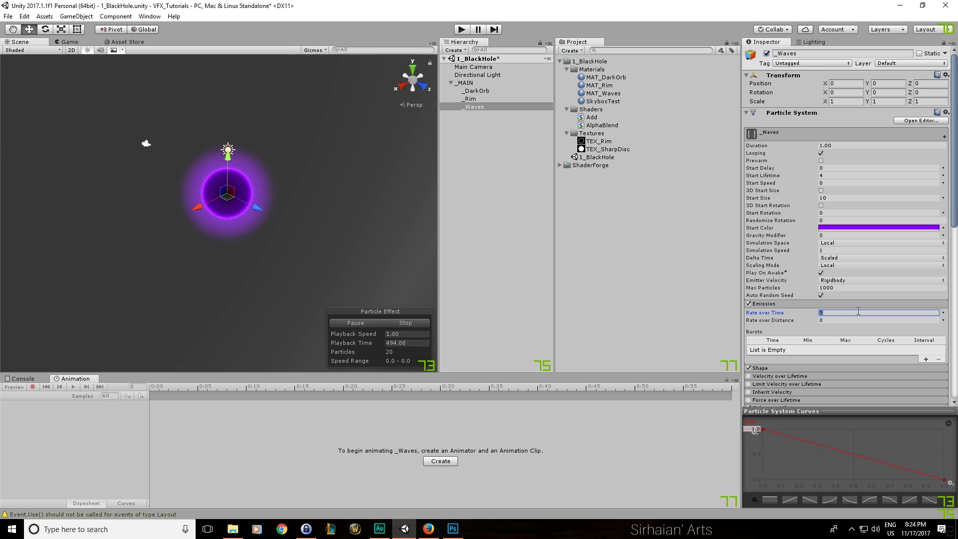
{"action": "scroll", "coordinate": [237, 200], "scroll_direction": "up", "scroll_amount": 2}
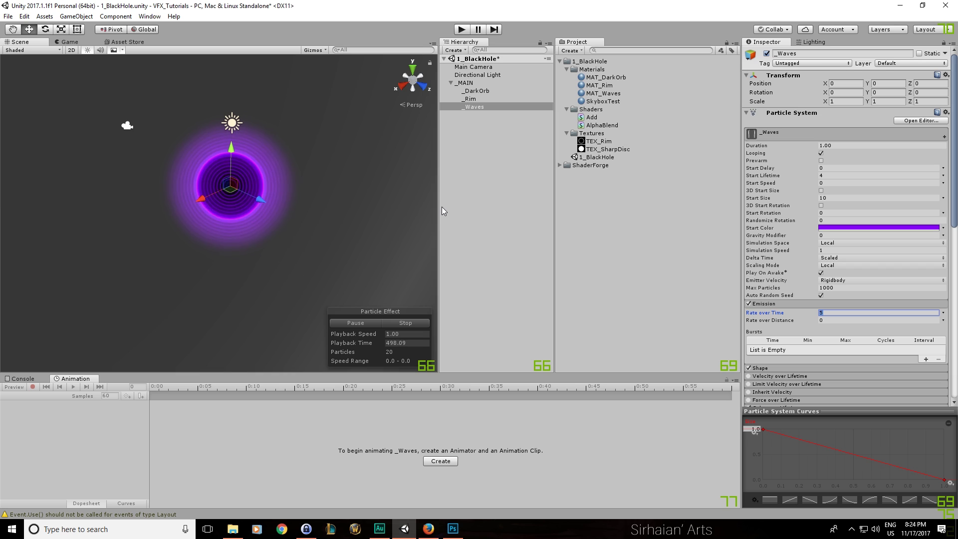
{"action": "type", "text": "1"}
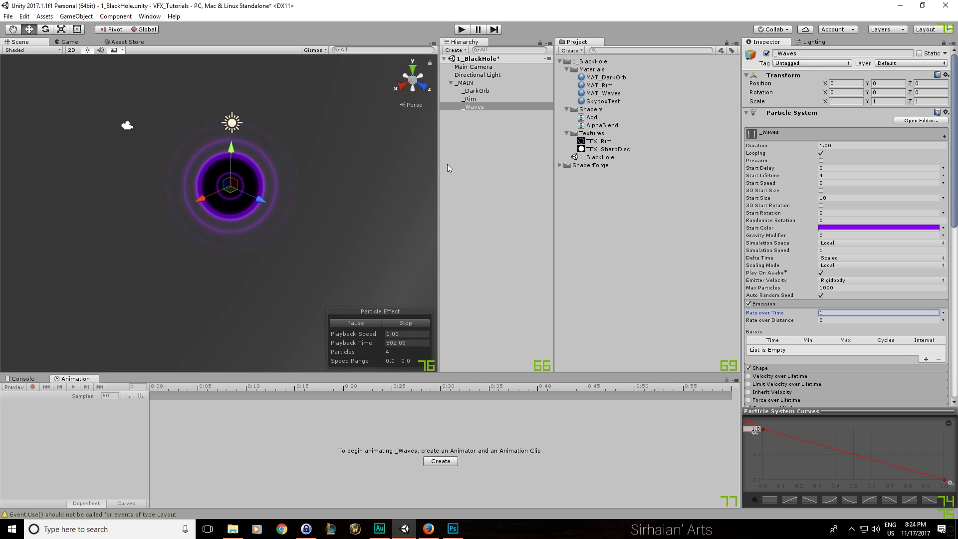
{"action": "left_click_drag", "start_coordinate": [331, 196], "coordinate": [361, 170], "text": "alt"}
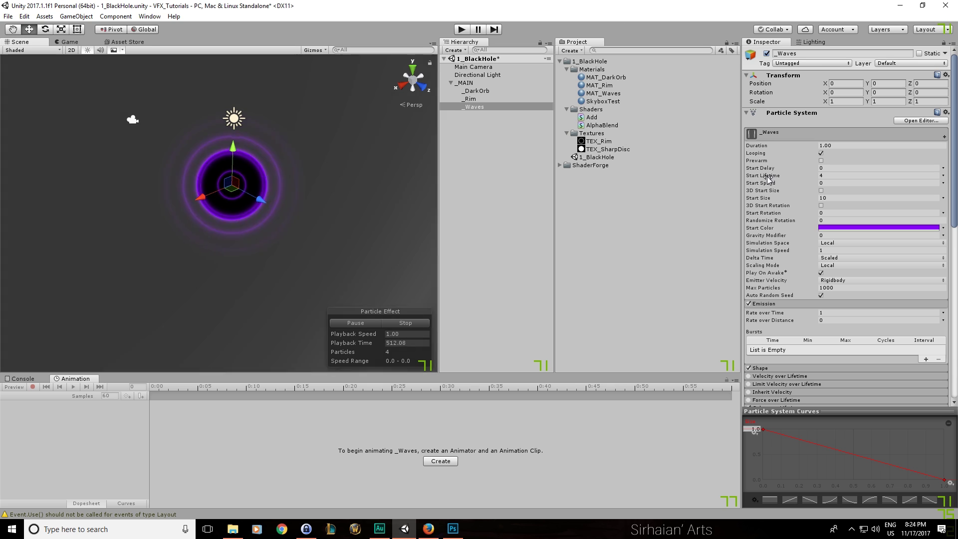
Set the renderer's Order in Layer for _Waves to -1 and save the scene
{"action": "scroll", "coordinate": [767, 178], "scroll_direction": "down", "scroll_amount": 15}
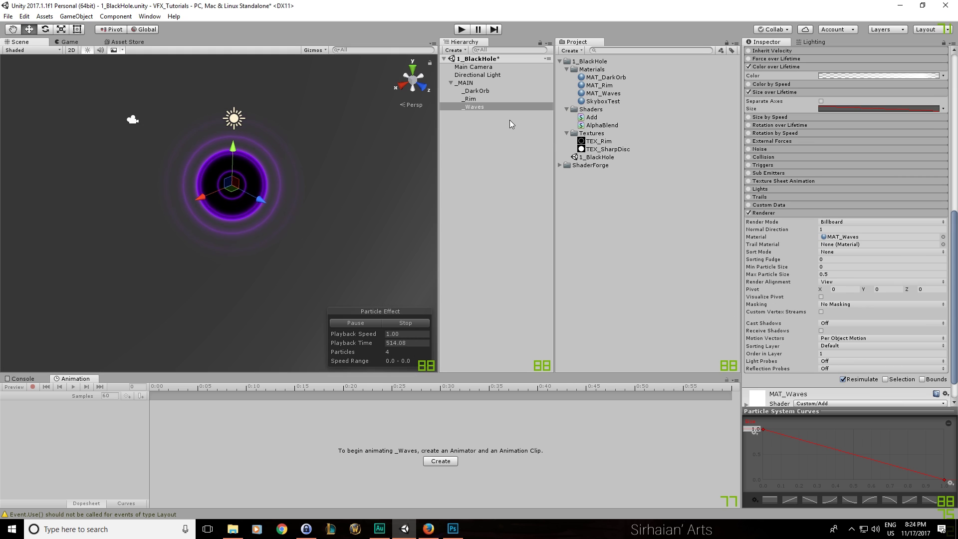
{"action": "left_click", "coordinate": [830, 353]}
{"action": "type", "text": "-1"}
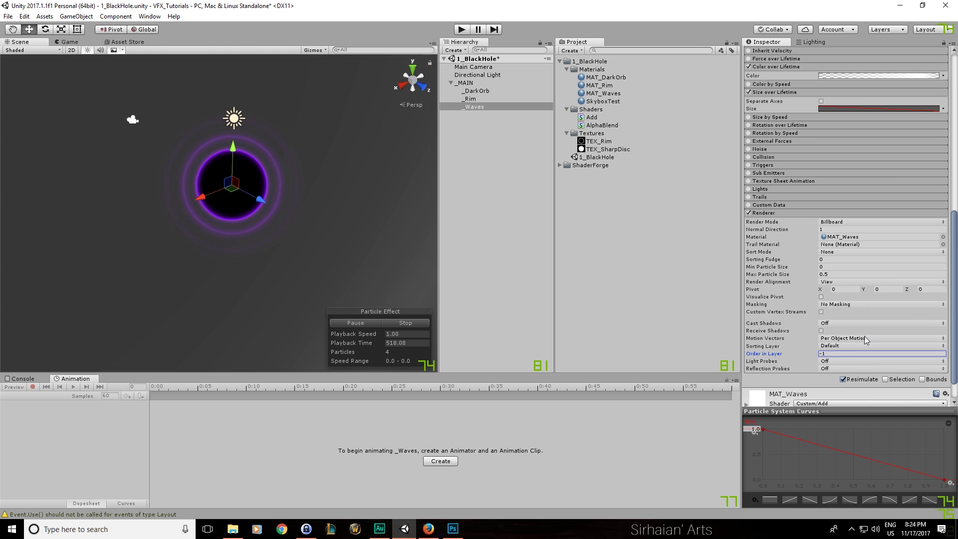
{"action": "left_click", "coordinate": [502, 171]}
{"action": "key", "text": "ctrl+s"}
{"action": "left_click", "coordinate": [477, 90]}
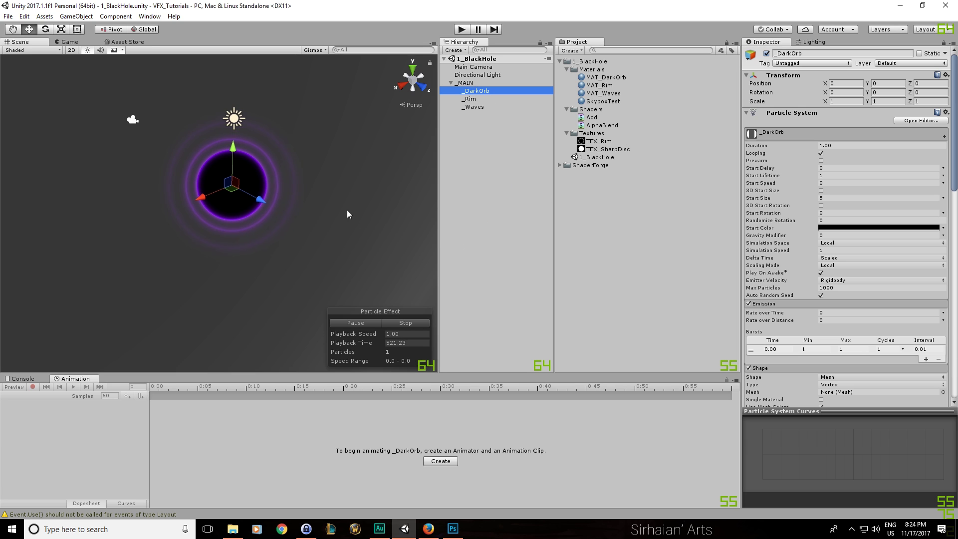
{"action": "scroll", "coordinate": [322, 172], "scroll_direction": "up", "scroll_amount": 2}
{"action": "scroll", "coordinate": [330, 210], "scroll_direction": "down", "scroll_amount": 5}
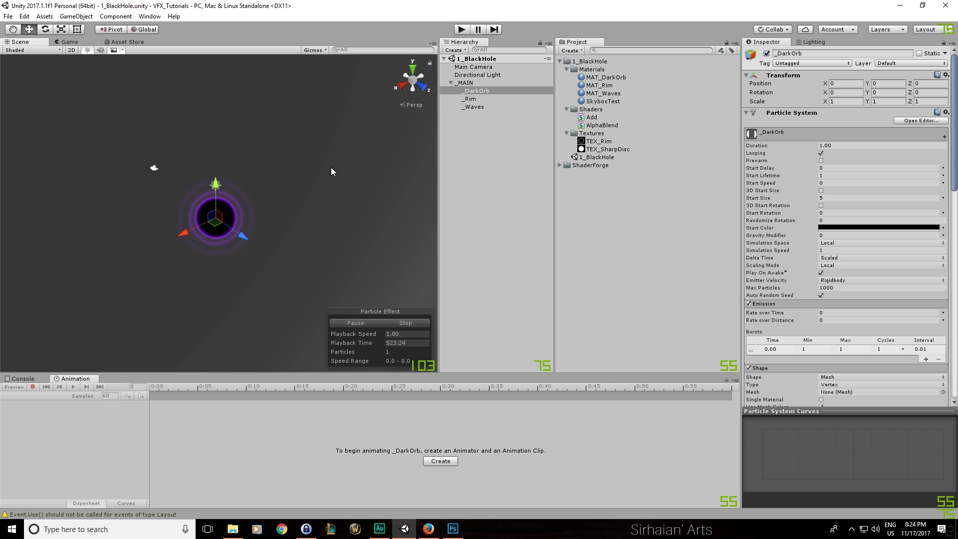
{"action": "scroll", "coordinate": [280, 261], "scroll_direction": "up", "scroll_amount": 3}
{"action": "middle_click_drag", "start_coordinate": [324, 238], "coordinate": [314, 215]}
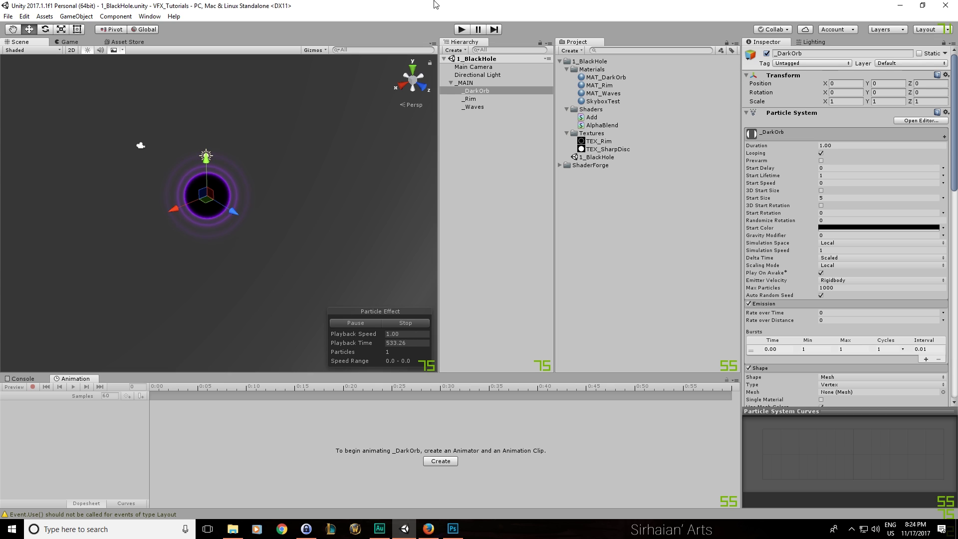
{"action": "left_click", "coordinate": [469, 107]}
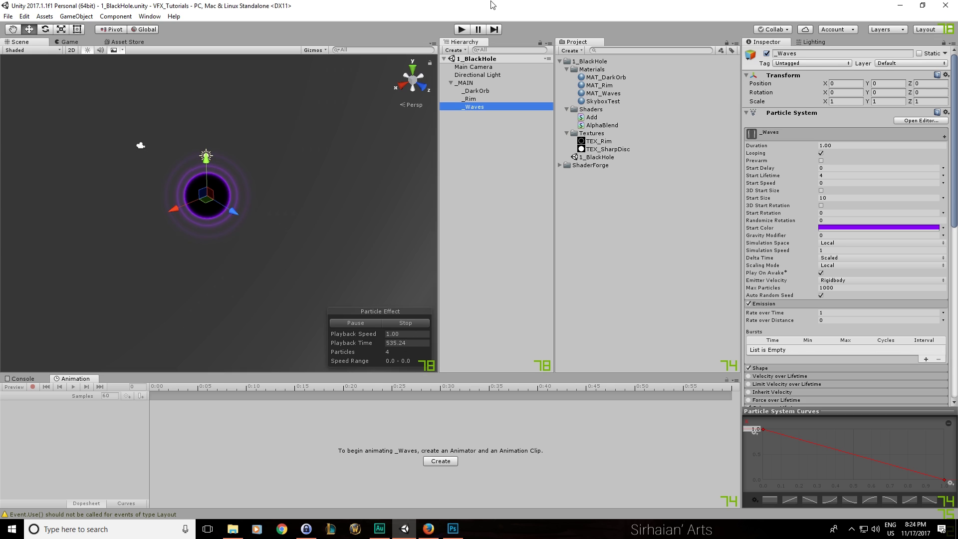
Switch to Photoshop, create a new 256 x 256 pixel document and invert its white background to black
{"action": "left_click", "coordinate": [452, 528]}
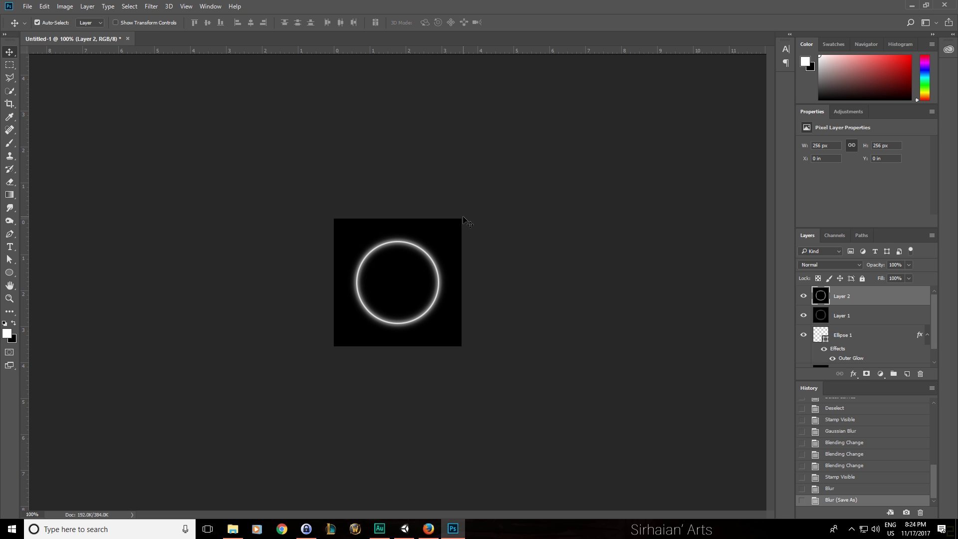
{"action": "key", "text": "ctrl+n"}
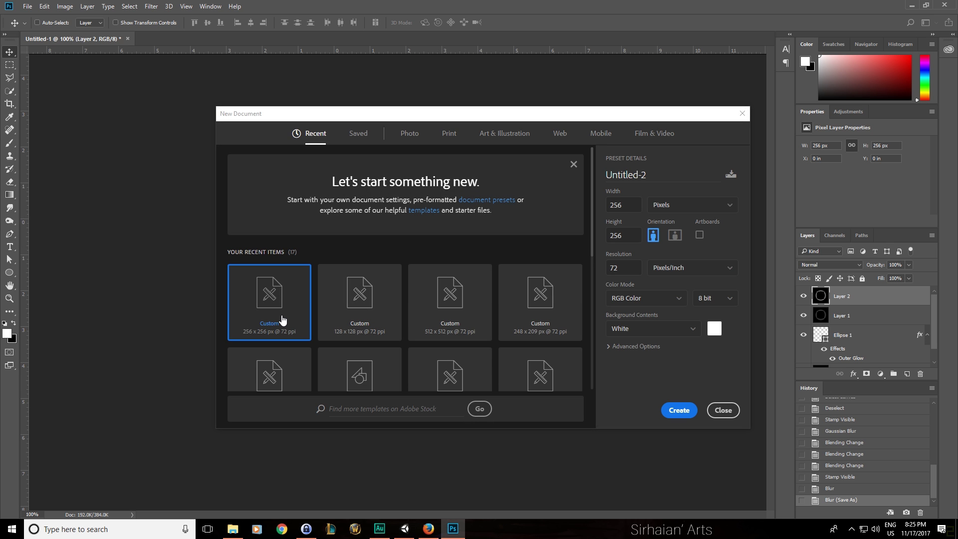
{"action": "key", "text": "Return"}
{"action": "key", "text": "ctrl+i"}
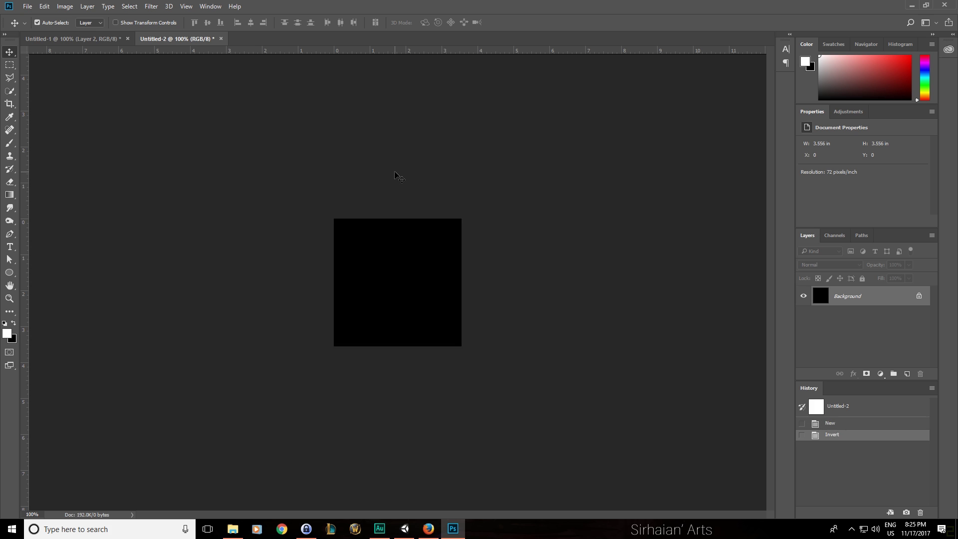
Add a new empty layer and set up the Brush tool with a 45 px size and 0% hardness
{"action": "key", "text": "ctrl+shift+n"}
{"action": "key", "text": "Return"}
{"action": "key", "text": "b"}
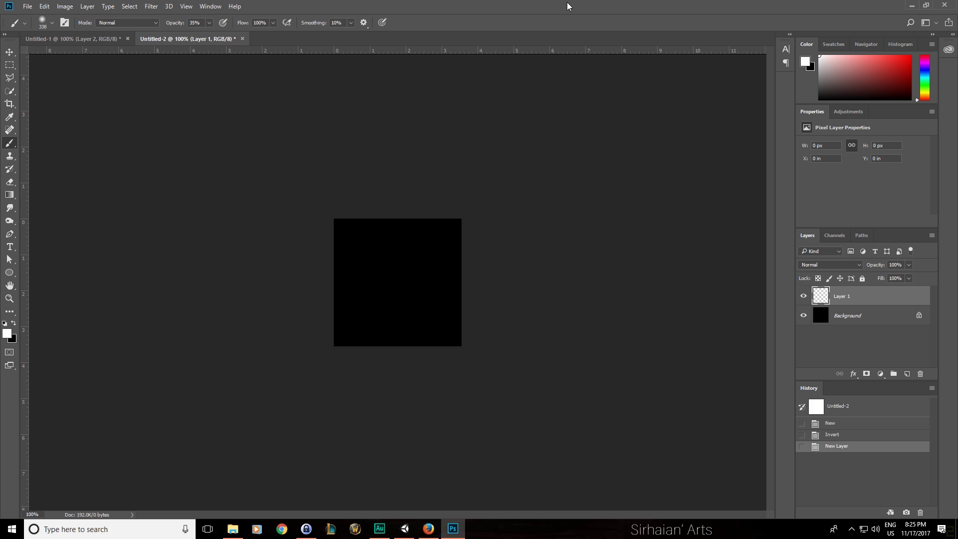
{"action": "right_click", "coordinate": [431, 249]}
{"action": "left_click_drag", "start_coordinate": [486, 273], "coordinate": [497, 273]}
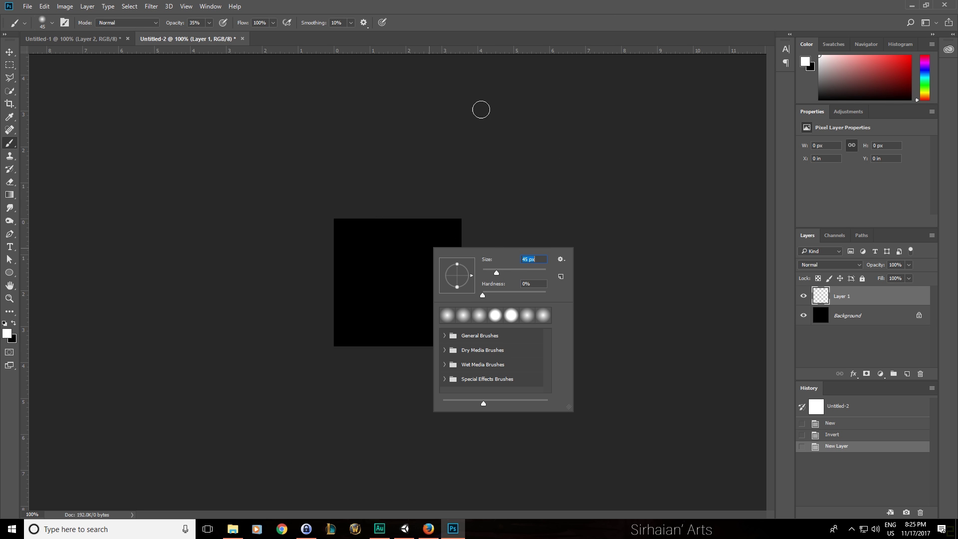
{"action": "key", "text": "Return"}
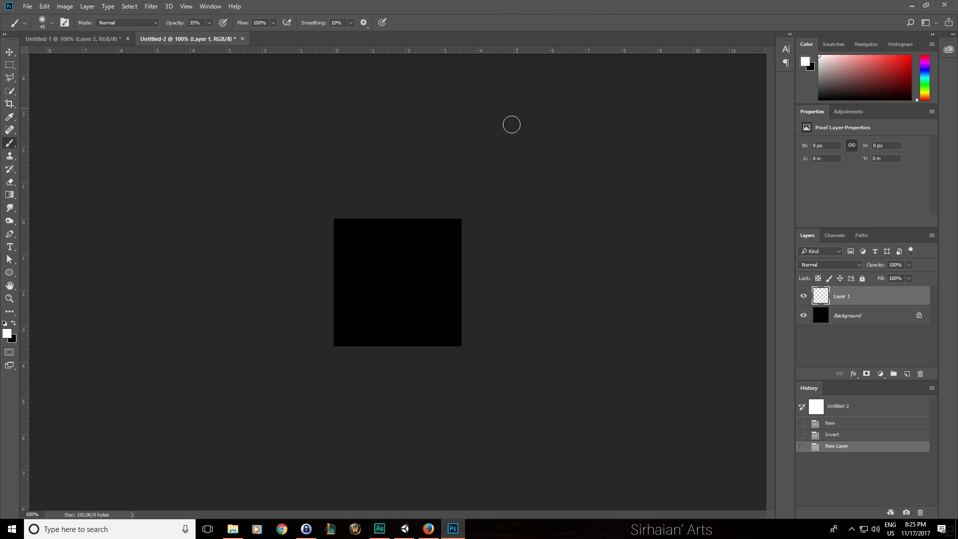
Paint soft white blobs in the canvas's upper-right and lower-left areas, built up from overlapping brush dabs
{"action": "left_click", "coordinate": [402, 250]}
{"action": "key", "text": "ctrl+z"}
{"action": "left_click", "coordinate": [413, 247]}
{"action": "left_click", "coordinate": [419, 246]}
{"action": "left_click", "coordinate": [422, 244]}
{"action": "left_click", "coordinate": [427, 248]}
{"action": "left_click", "coordinate": [428, 251]}
{"action": "left_click", "coordinate": [429, 253]}
{"action": "left_click", "coordinate": [432, 256]}
{"action": "left_click", "coordinate": [358, 311]}
{"action": "left_click", "coordinate": [357, 307]}
{"action": "left_click", "coordinate": [360, 310]}
{"action": "left_click", "coordinate": [365, 313]}
{"action": "left_click_drag", "start_coordinate": [365, 312], "coordinate": [381, 316]}
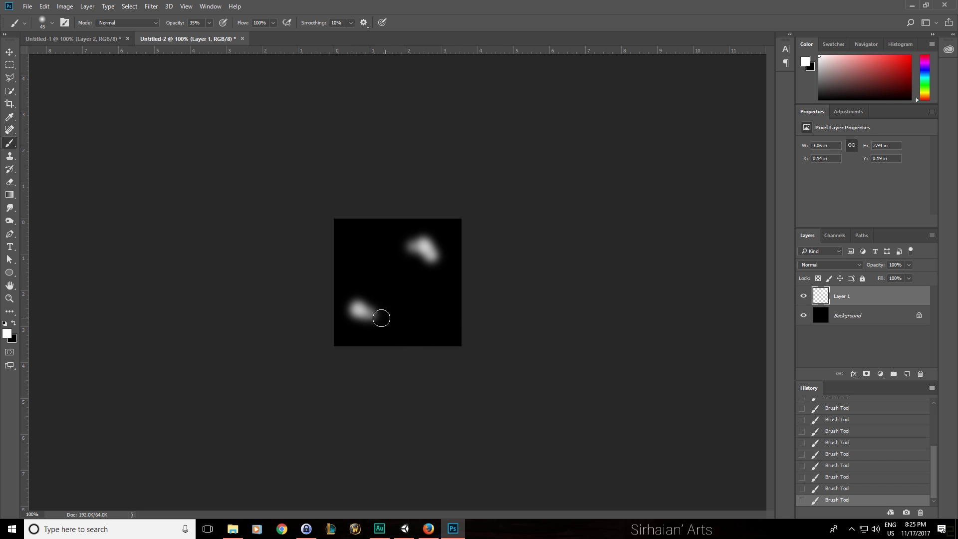
Paint small soft dots at the upper left and lower right with a 14 px brush, plus scattered specks with a smaller brush
{"action": "right_click", "coordinate": [399, 261]}
{"action": "left_click", "coordinate": [453, 285]}
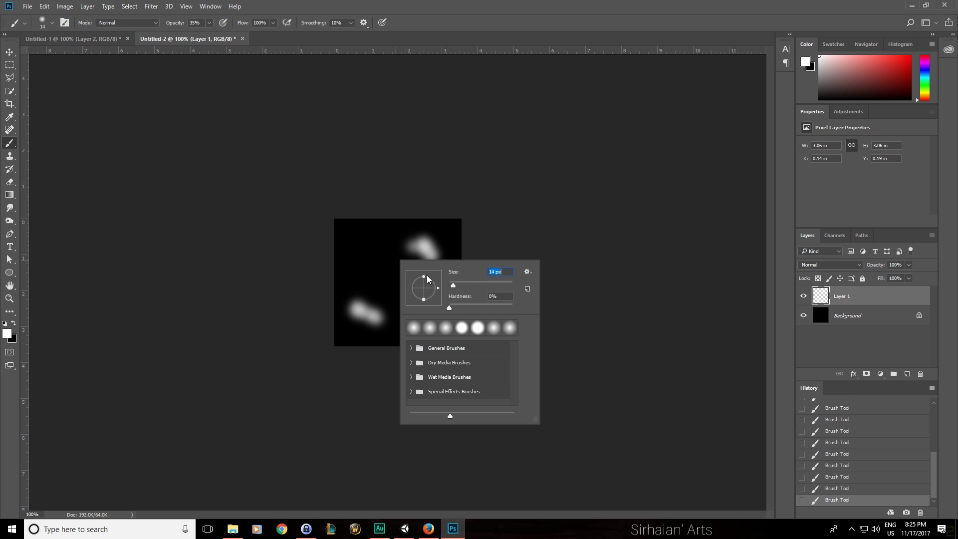
{"action": "left_click", "coordinate": [366, 246]}
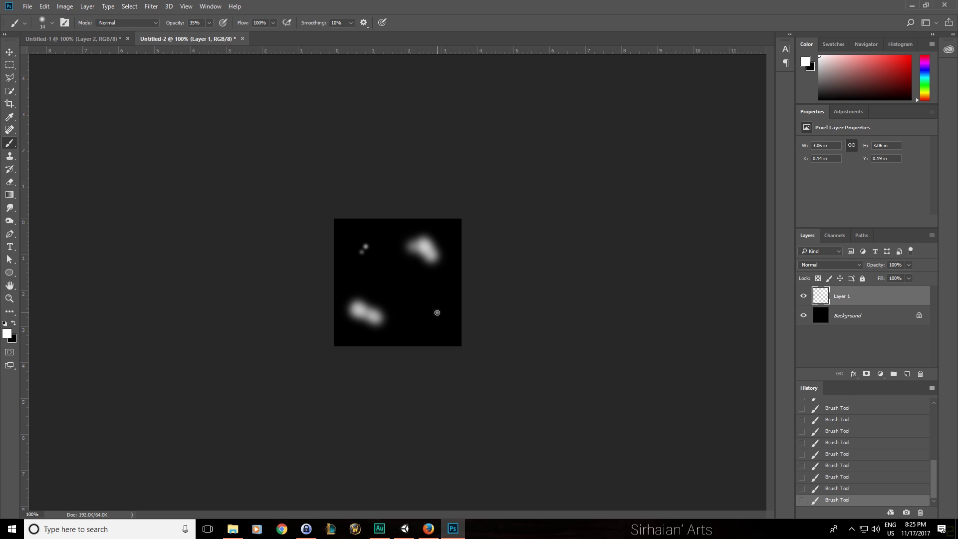
{"action": "right_click", "coordinate": [469, 314]}
{"action": "left_click_drag", "start_coordinate": [488, 320], "coordinate": [484, 322]}
{"action": "left_click", "coordinate": [422, 313]}
{"action": "key", "text": "v"}
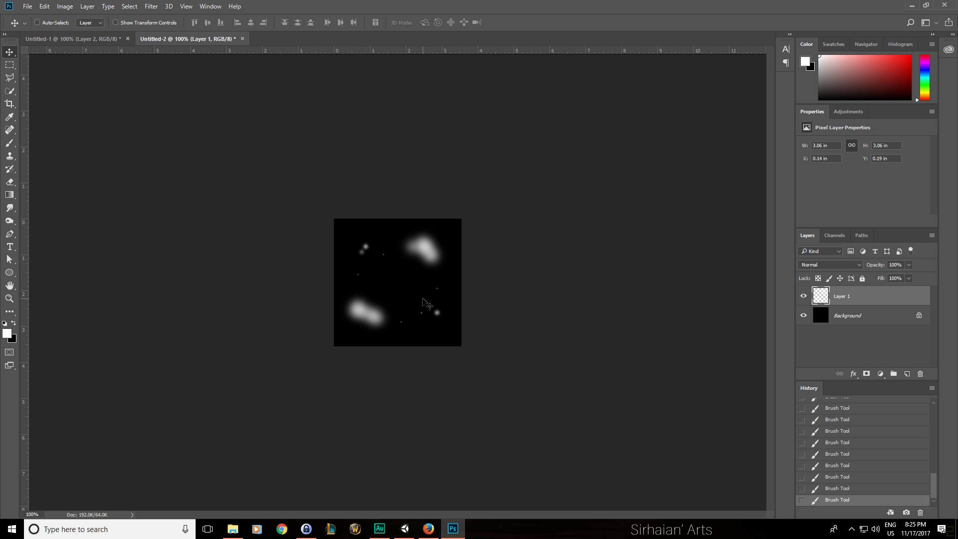
Apply a Radial Blur with the Spin method and Good quality to the painted layer, and repeat it three times
{"action": "left_click", "coordinate": [151, 6]}
{"action": "mouse_move", "coordinate": [196, 116]}
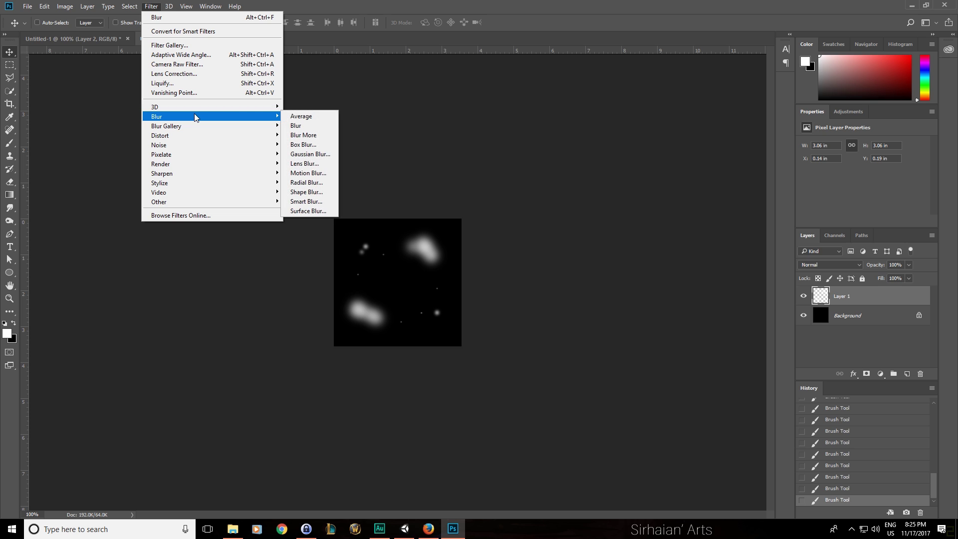
{"action": "left_click", "coordinate": [306, 182]}
{"action": "left_click_drag", "start_coordinate": [455, 139], "coordinate": [537, 122]}
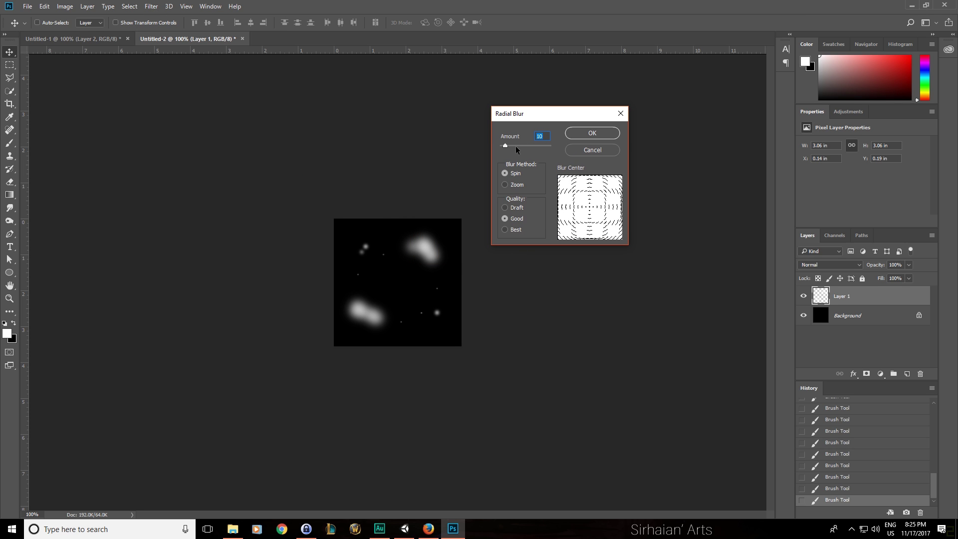
{"action": "left_click", "coordinate": [575, 136]}
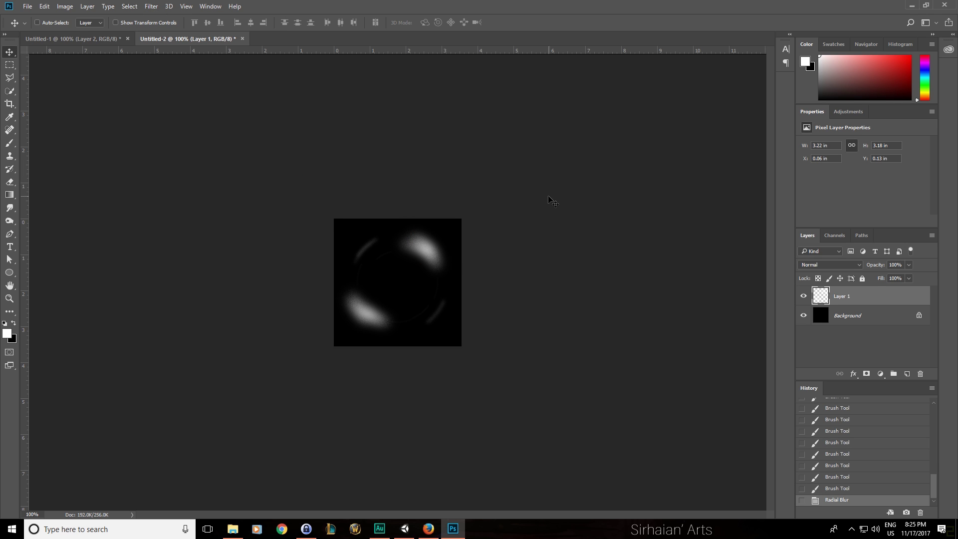
{"action": "key", "text": "ctrl+f"}
{"action": "key", "text": "ctrl+f"}
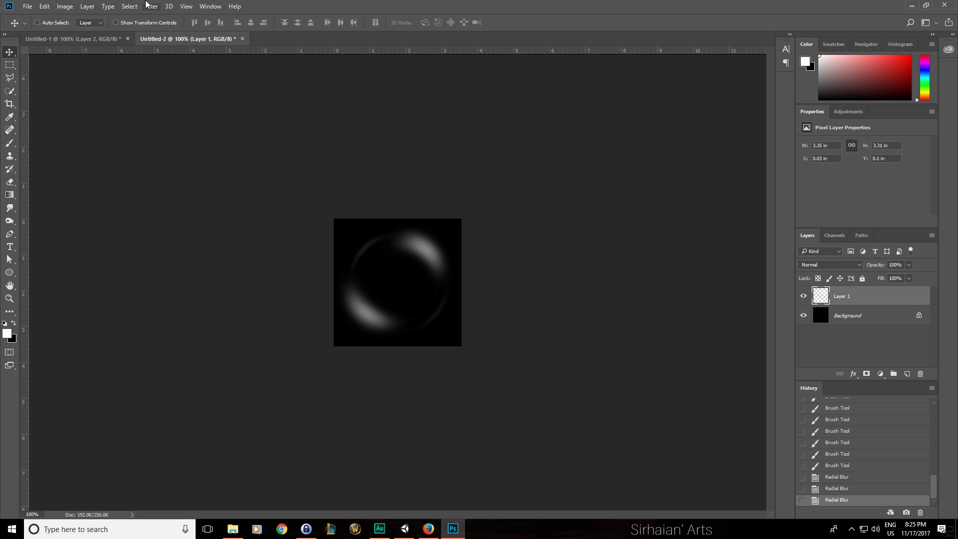
{"action": "key", "text": "ctrl+f"}
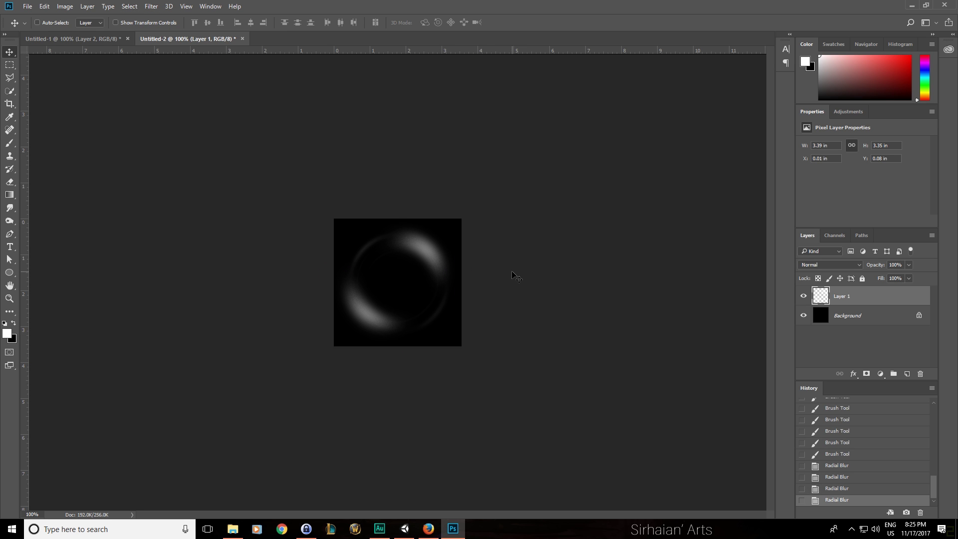
Save the image in Targa format as TEX_Waves.tga in the 1_BlackHole Textures folder
{"action": "key", "text": "ctrl+shift+s"}
{"action": "left_click", "coordinate": [149, 230]}
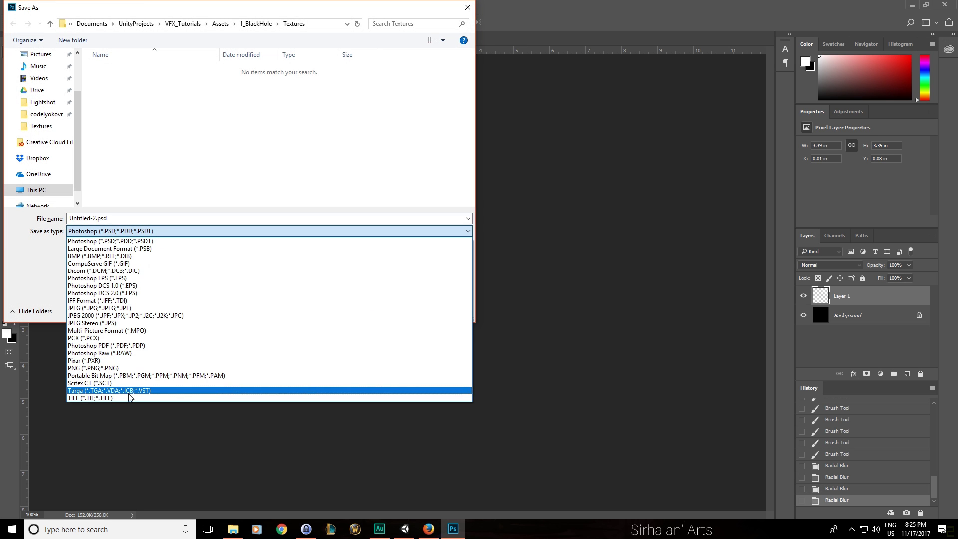
{"action": "left_click", "coordinate": [131, 395]}
{"action": "left_click", "coordinate": [119, 69]}
{"action": "left_click", "coordinate": [93, 219]}
{"action": "key", "text": "BackSpace"}
{"action": "key", "text": "BackSpace"}
{"action": "key", "text": "BackSpace"}
{"action": "type", "text": "Waves.tga"}
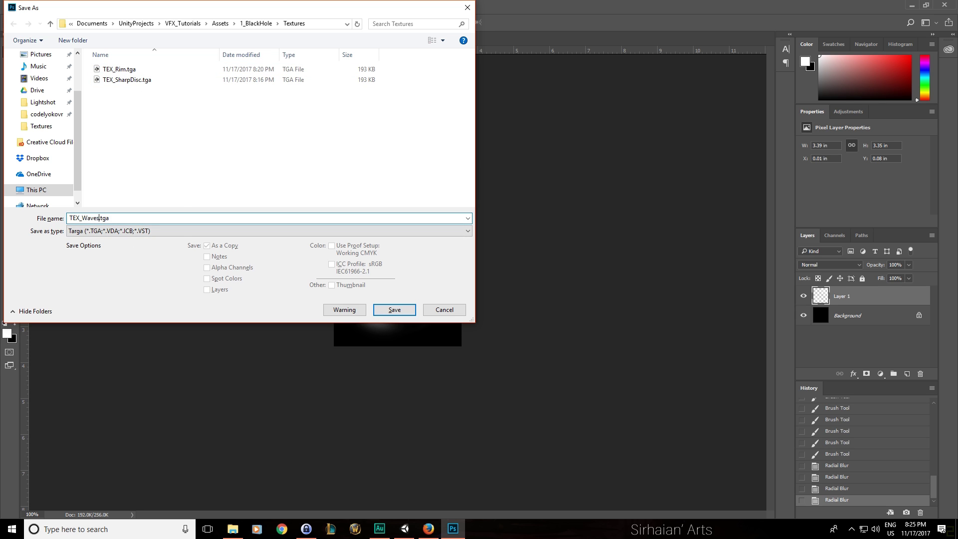
{"action": "key", "text": "Return"}
{"action": "key", "text": "Return"}
Switch to Unity, assign TEX_Waves as the main texture of MAT_Waves, and select _Waves to check its renderer settings
{"action": "left_click", "coordinate": [405, 528]}
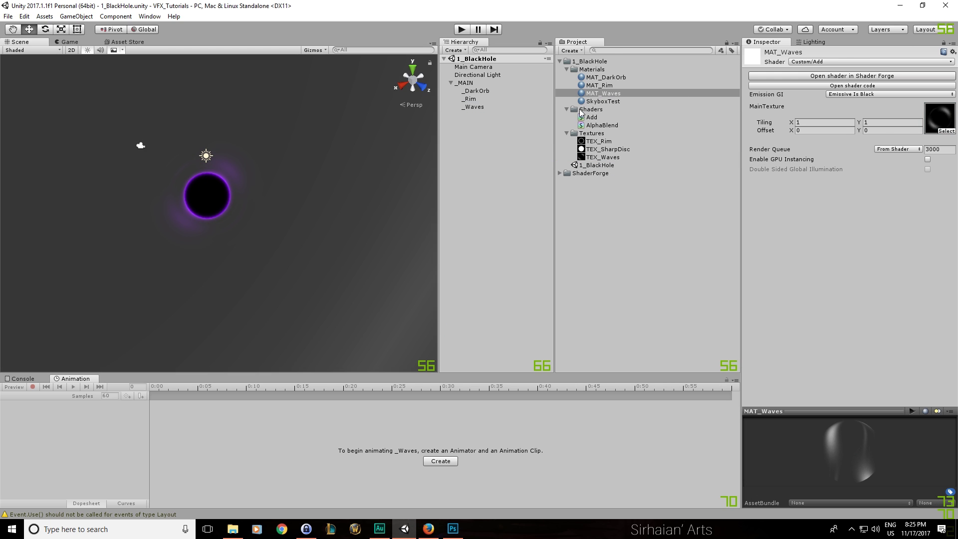
{"action": "left_click", "coordinate": [480, 116]}
{"action": "left_click", "coordinate": [479, 108]}
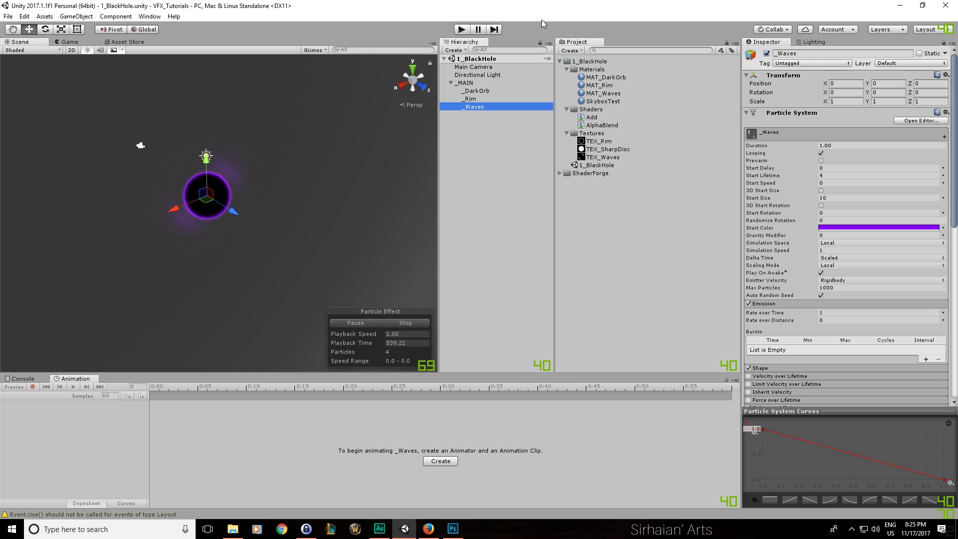
{"action": "scroll", "coordinate": [804, 222], "scroll_direction": "down", "scroll_amount": 10}
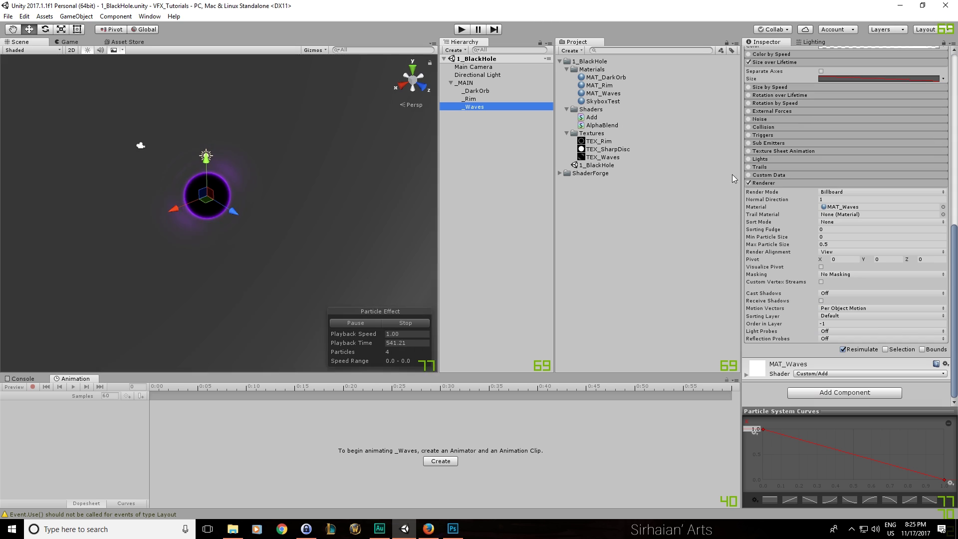
Switch back to Photoshop and add a Levels adjustment layer with the white input level set to 129
{"action": "key", "text": "alt+Tab"}
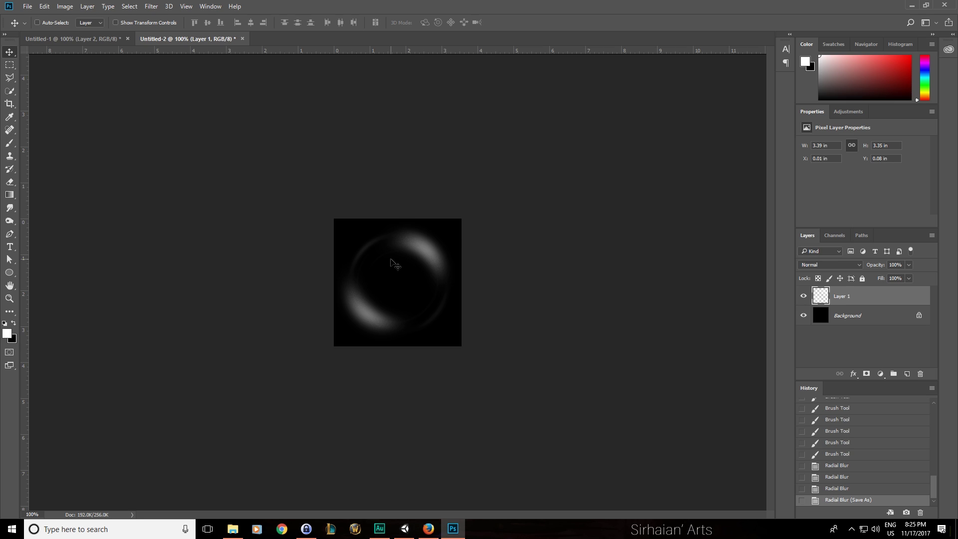
{"action": "left_click", "coordinate": [881, 374]}
{"action": "left_click", "coordinate": [872, 221]}
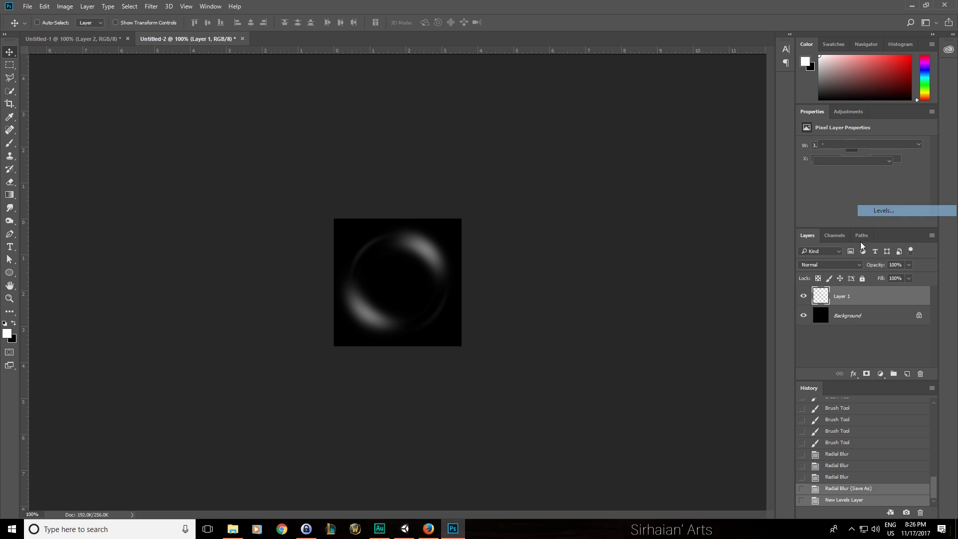
{"action": "scroll", "coordinate": [935, 182], "scroll_direction": "down", "scroll_amount": 2}
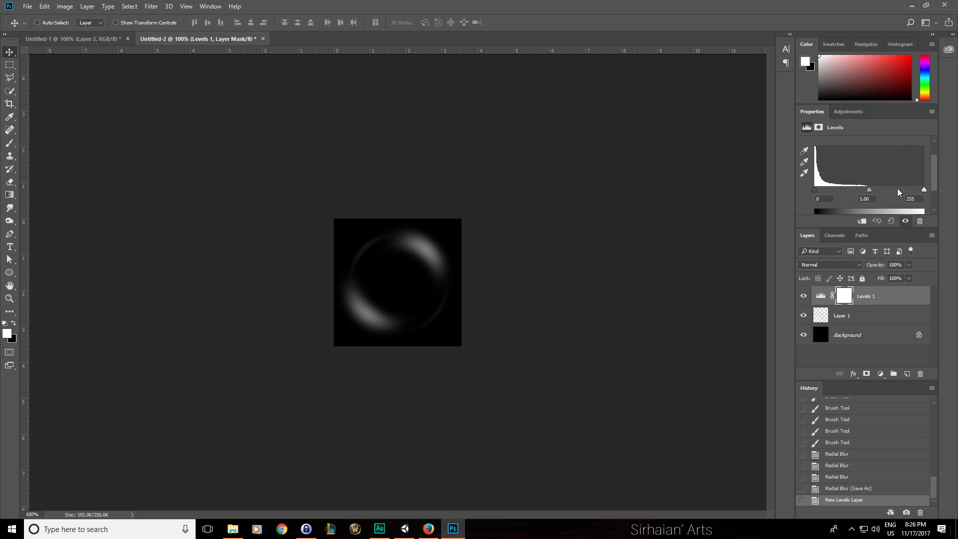
{"action": "left_click_drag", "start_coordinate": [924, 191], "coordinate": [874, 192]}
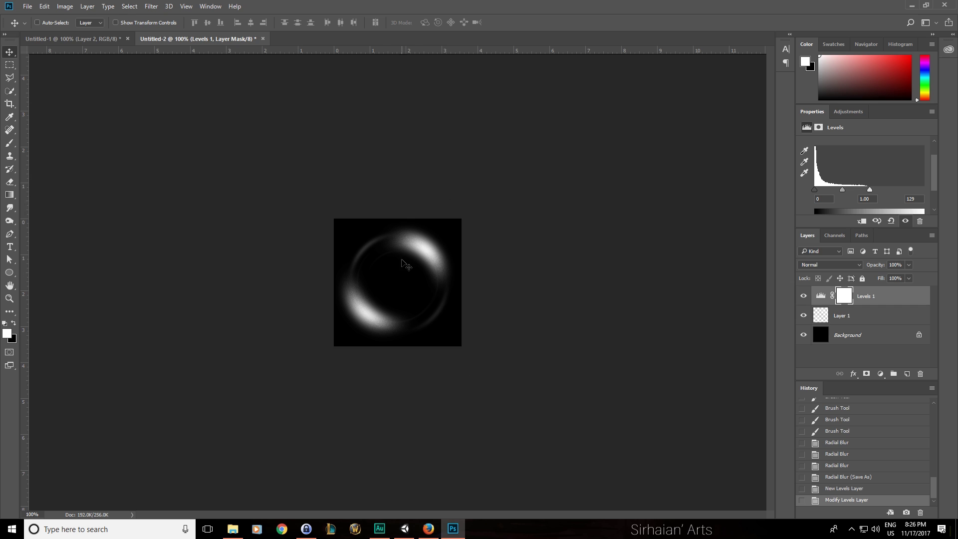
Inspect the texture's edges with a second Levels adjustment layer at white input level 2, and delete that layer
{"action": "left_click", "coordinate": [880, 374]}
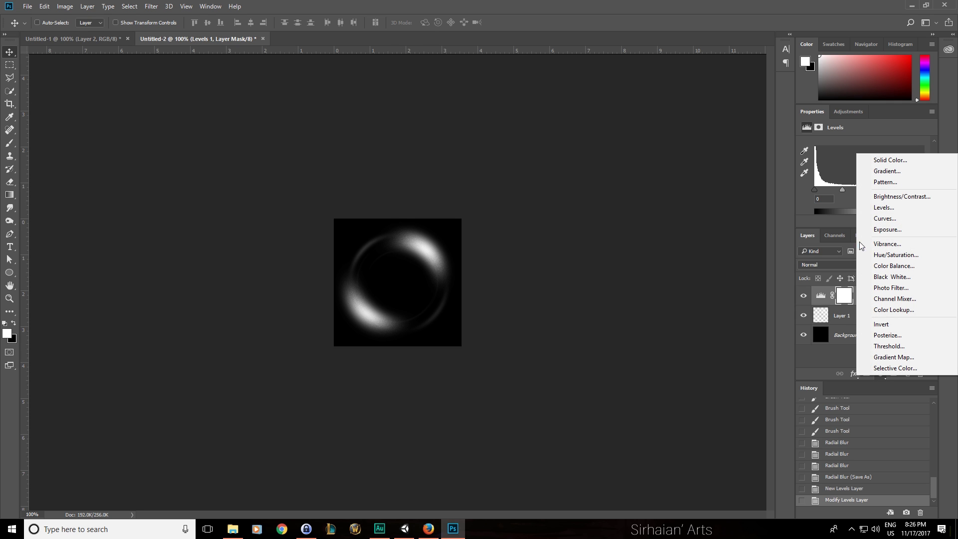
{"action": "left_click", "coordinate": [873, 209]}
{"action": "left_click_drag", "start_coordinate": [924, 191], "coordinate": [652, 174]}
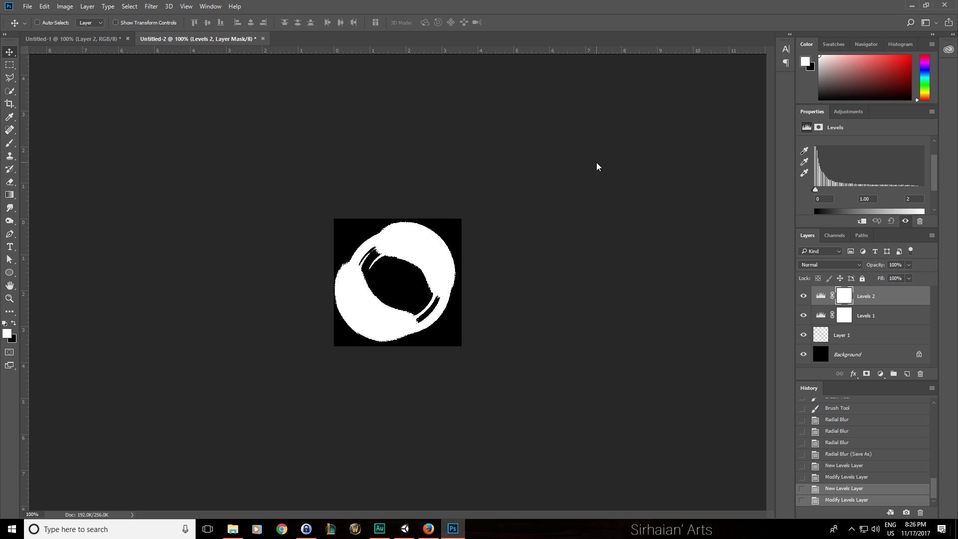
{"action": "key", "text": "ctrl+z"}
{"action": "key", "text": "ctrl+z"}
{"action": "key", "text": "ctrl+plus"}
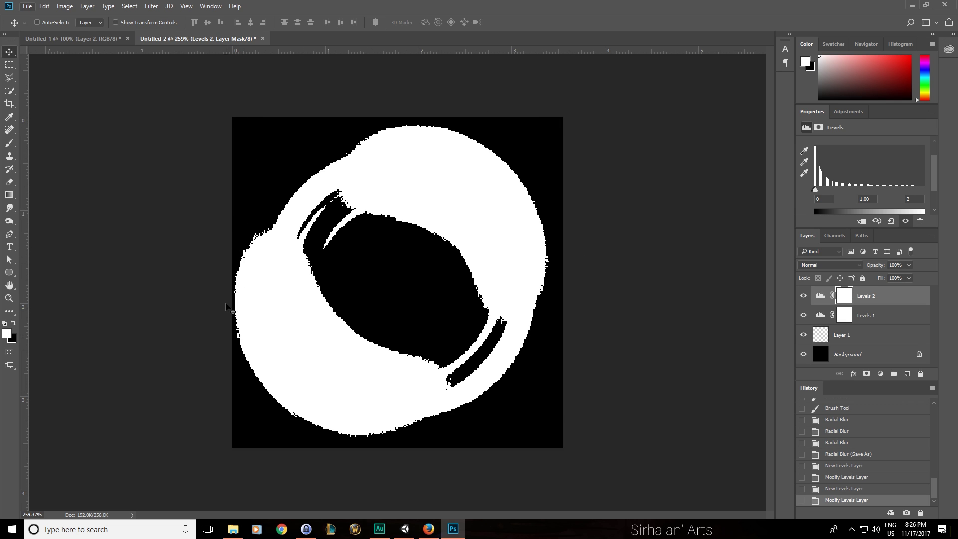
{"action": "key", "text": "ctrl+minus"}
{"action": "key", "text": "ctrl+minus"}
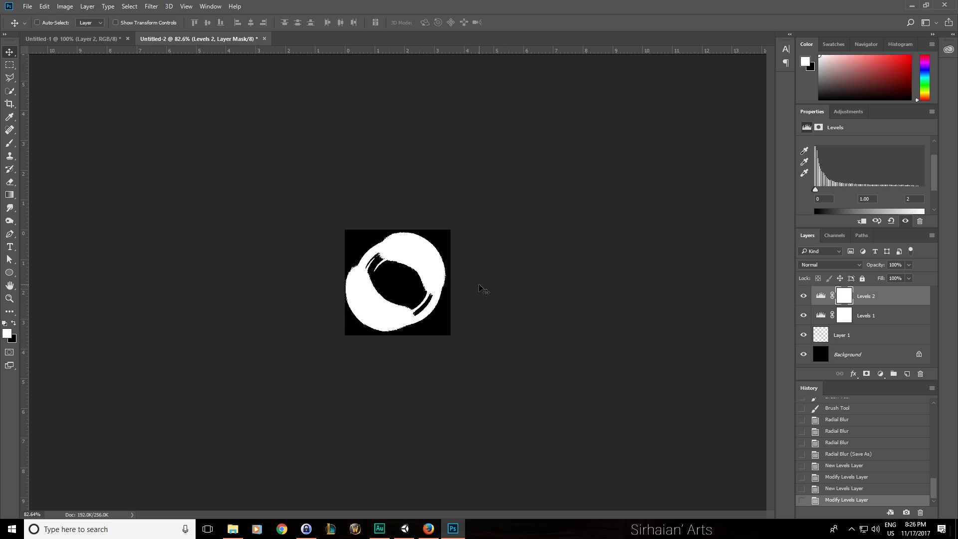
{"action": "key", "text": "Delete"}
Save the Levels-brightened image in Targa format, overwriting TEX_Waves.tga in the 1_BlackHole Textures folder
{"action": "key", "text": "ctrl+shift+s"}
{"action": "left_click", "coordinate": [150, 230]}
{"action": "left_click", "coordinate": [146, 392]}
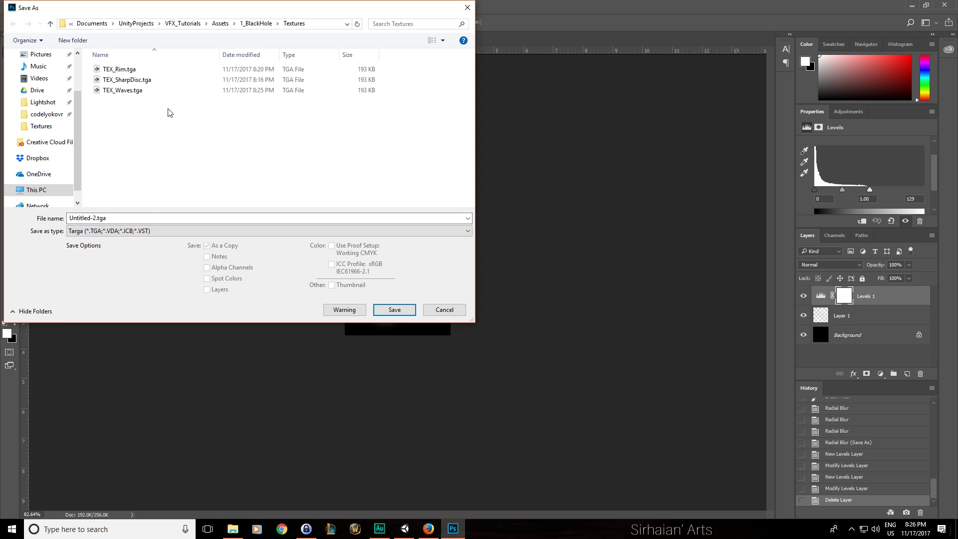
{"action": "left_click", "coordinate": [122, 90]}
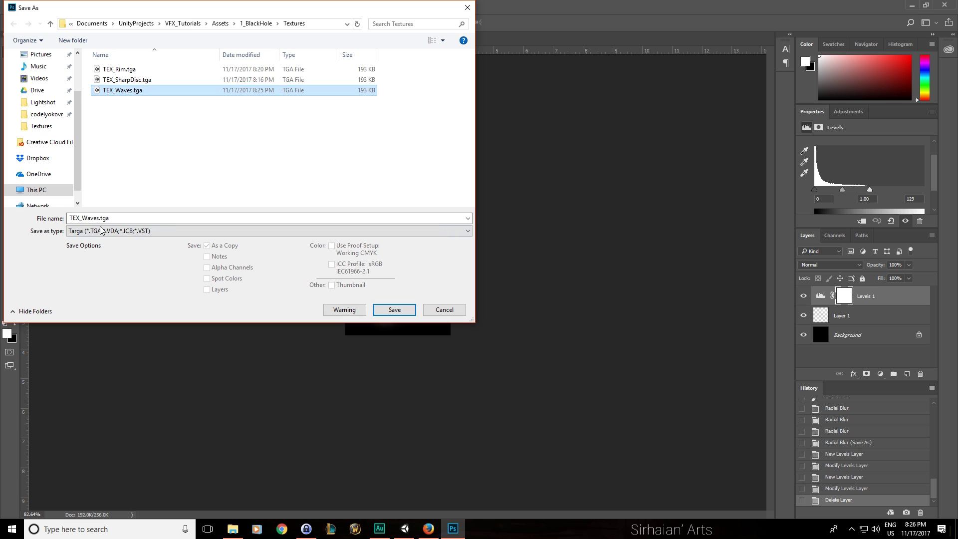
{"action": "left_click", "coordinate": [395, 309]}
{"action": "left_click", "coordinate": [503, 265]}
{"action": "key", "text": "Return"}
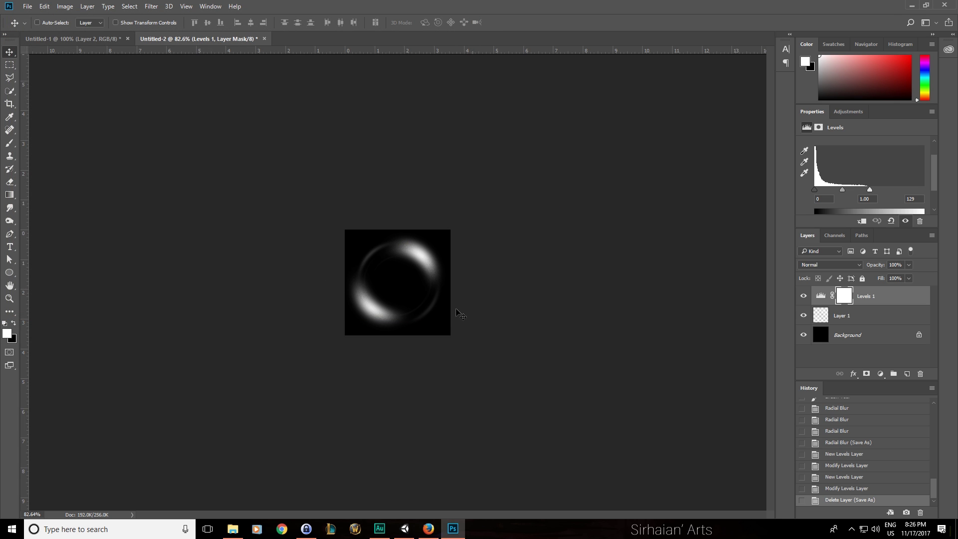
Switch to Unity and enable Rotation over Lifetime on _Waves with an angular velocity of 60
{"action": "left_click", "coordinate": [405, 528]}
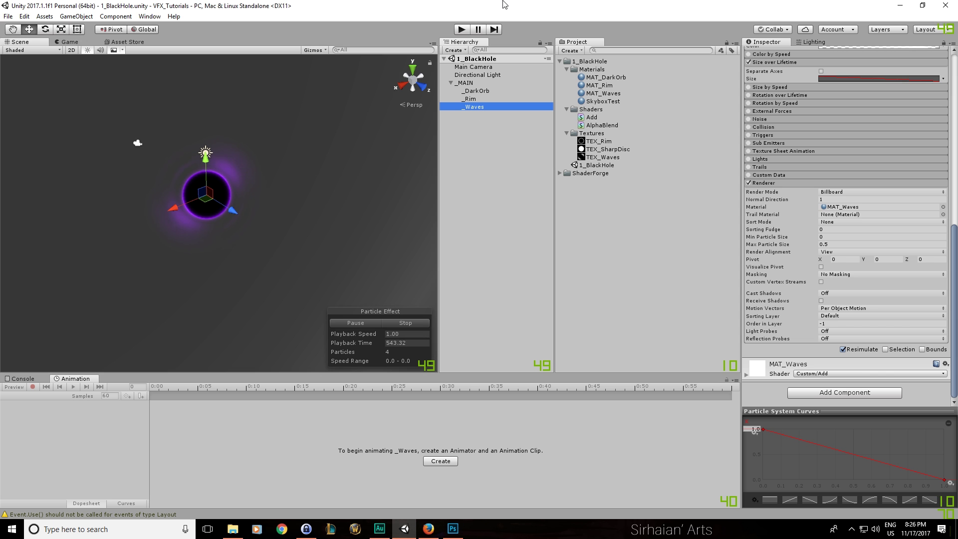
{"action": "left_click_drag", "start_coordinate": [314, 215], "coordinate": [284, 207], "text": "alt"}
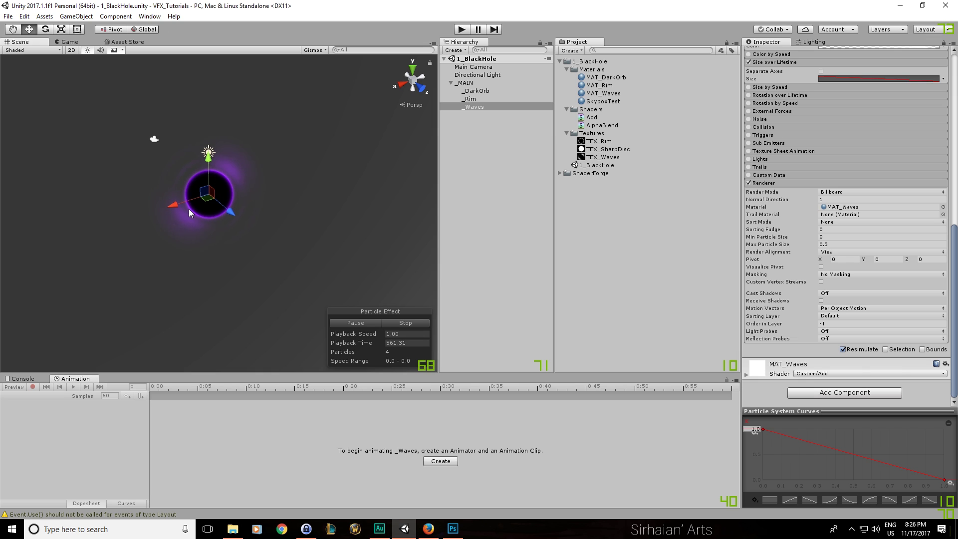
{"action": "scroll", "coordinate": [758, 288], "scroll_direction": "up", "scroll_amount": 5}
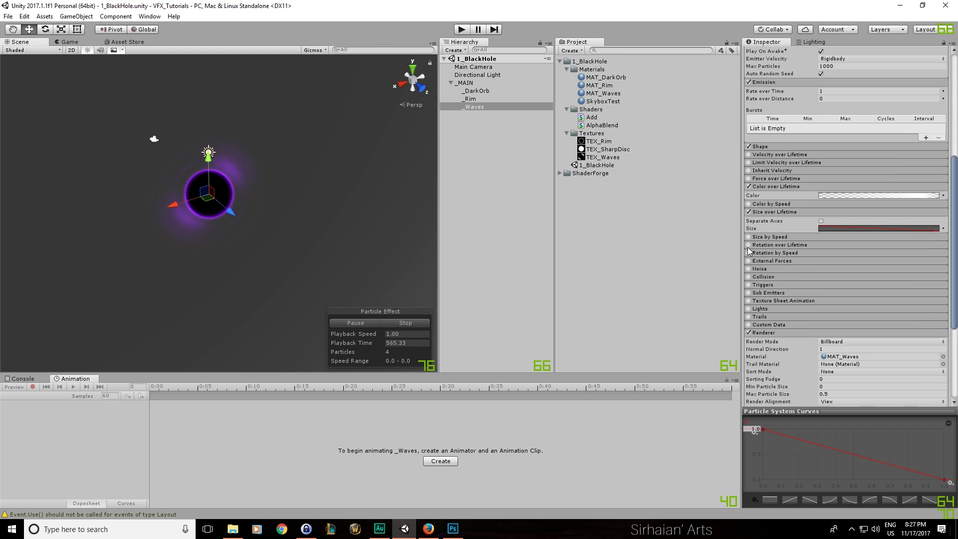
{"action": "left_click", "coordinate": [748, 245]}
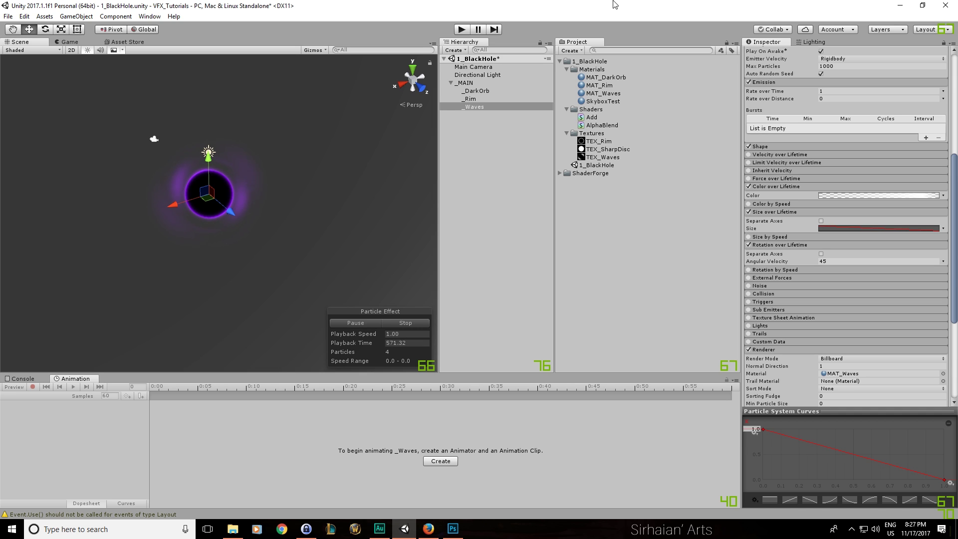
{"action": "left_click", "coordinate": [842, 262]}
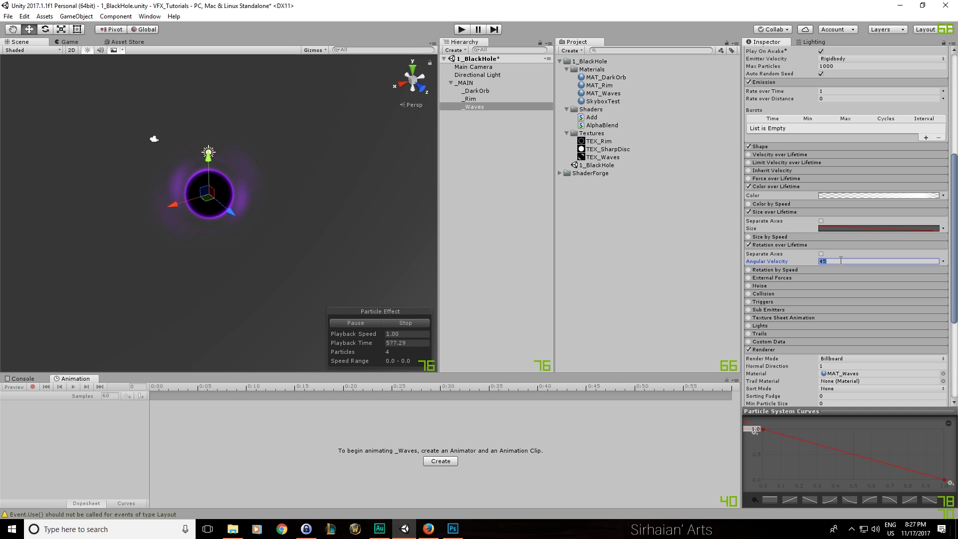
{"action": "type", "text": "-45"}
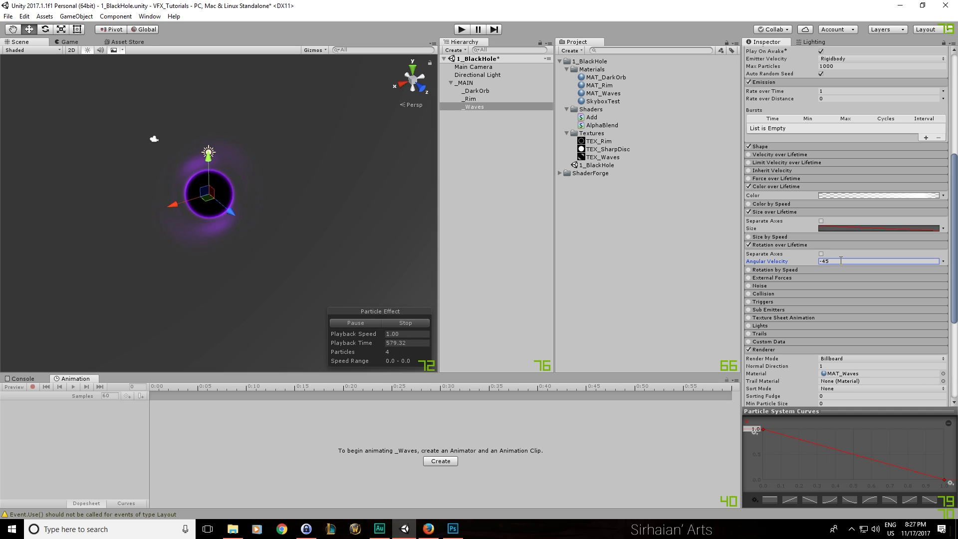
{"action": "key", "text": "Return"}
{"action": "type", "text": "60"}
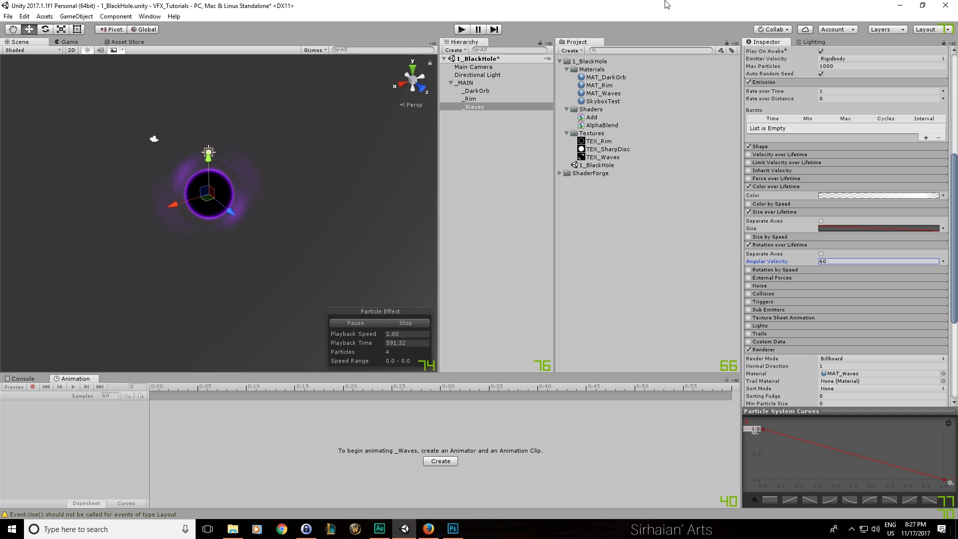
Switch back to Photoshop and paste a merged copy of the whole canvas as a new layer above Levels 1
{"action": "key", "text": "alt+Tab"}
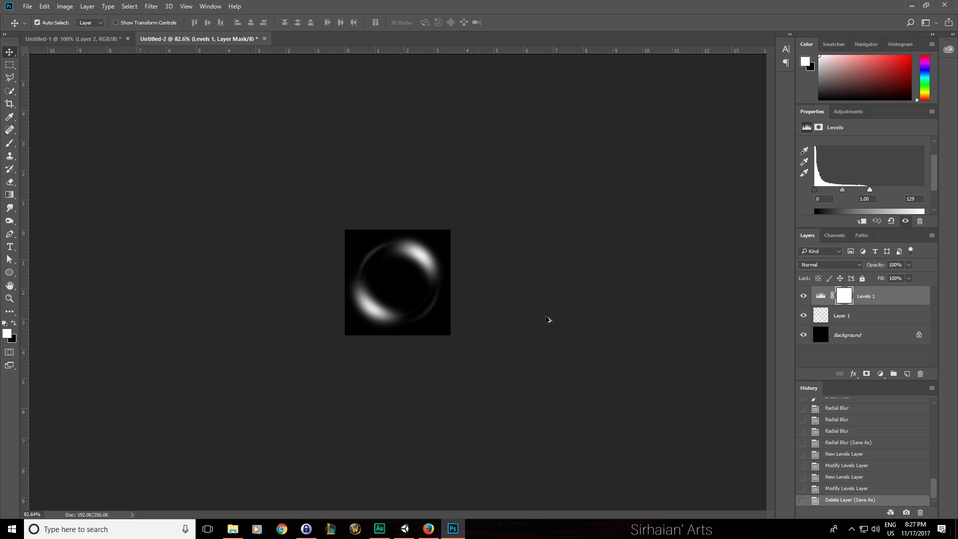
{"action": "left_click", "coordinate": [839, 316]}
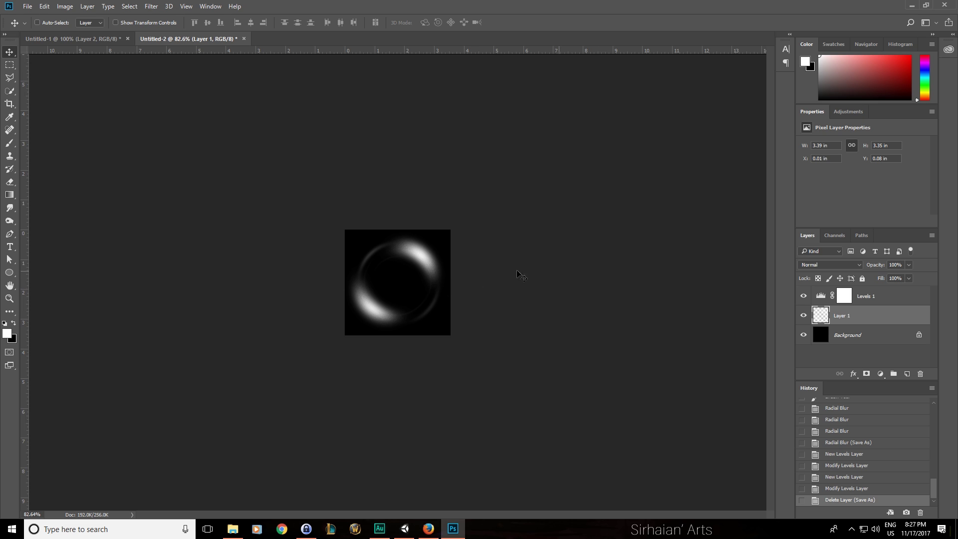
{"action": "left_click", "coordinate": [823, 298]}
{"action": "key", "text": "ctrl+a"}
{"action": "key", "text": "ctrl+d"}
{"action": "key", "text": "ctrl+v"}
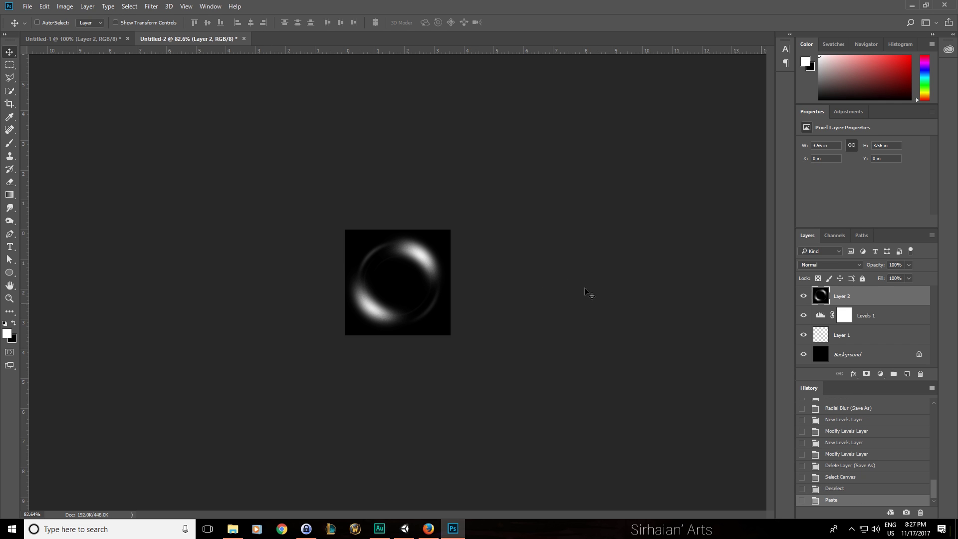
{"action": "left_click", "coordinate": [151, 6]}
{"action": "left_click", "coordinate": [188, 48]}
{"action": "left_click", "coordinate": [151, 6]}
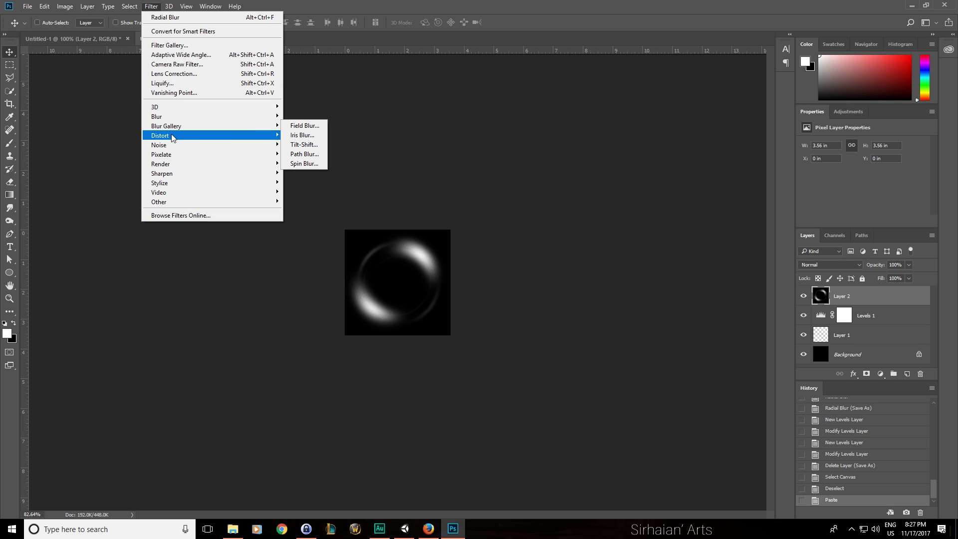
{"action": "mouse_move", "coordinate": [173, 138]}
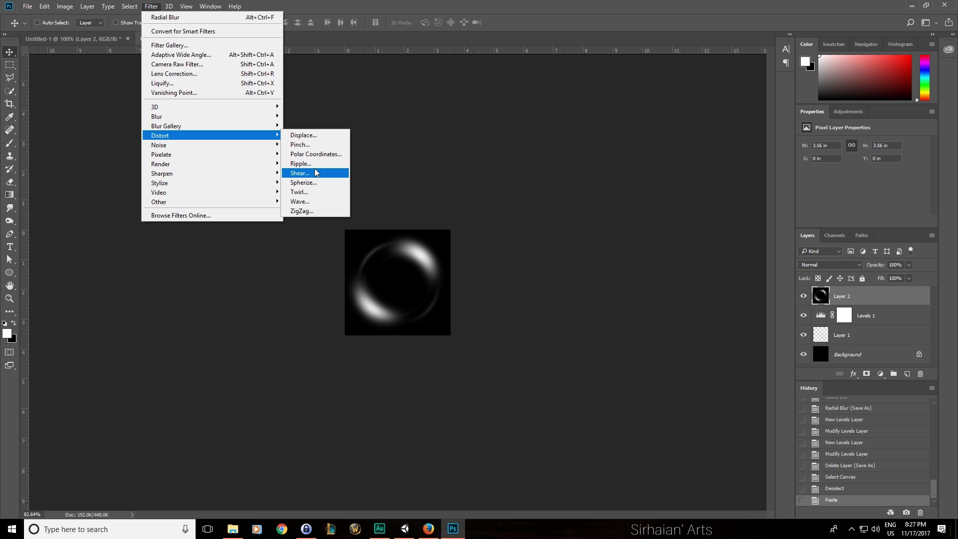
{"action": "left_click", "coordinate": [299, 144]}
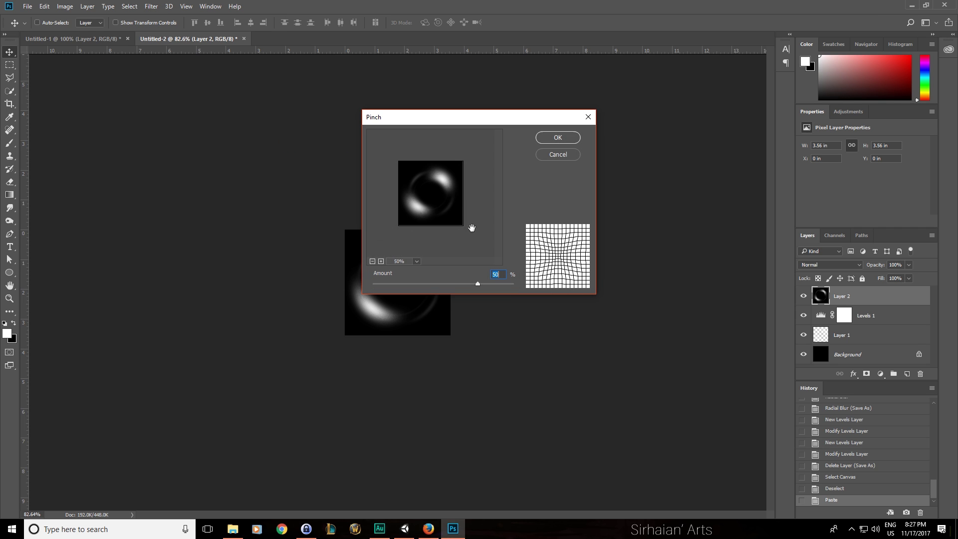
{"action": "left_click", "coordinate": [572, 154]}
Apply the Twirl distortion to the merged layer at an angle of 567, comparing with the swirl direction in Unity
{"action": "left_click", "coordinate": [151, 6]}
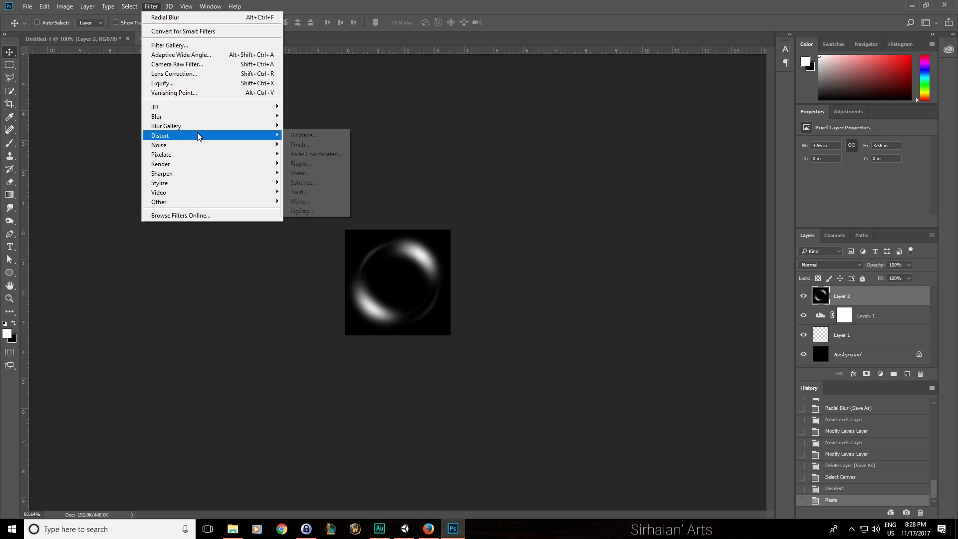
{"action": "left_click", "coordinate": [323, 191]}
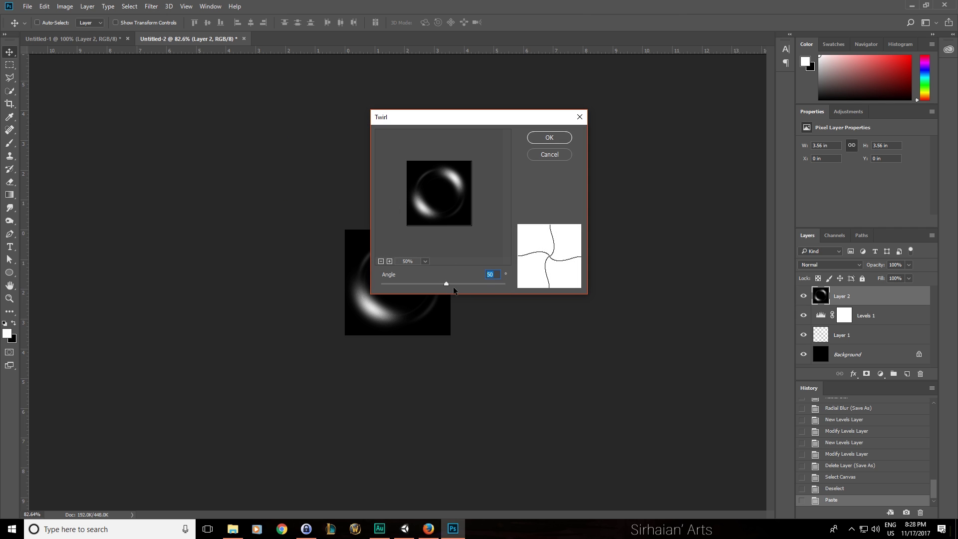
{"action": "left_click_drag", "start_coordinate": [472, 283], "coordinate": [420, 281]}
{"action": "key", "text": "alt+Tab"}
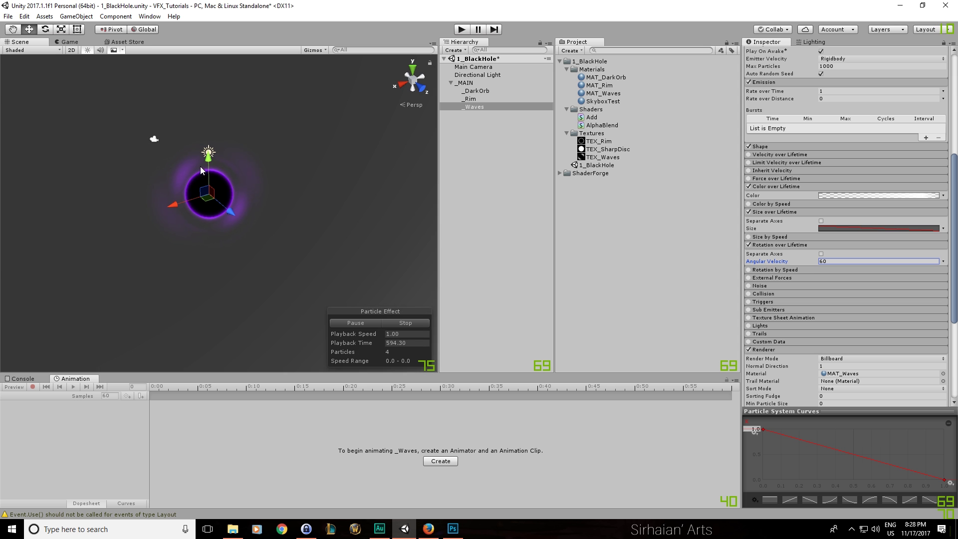
{"action": "key", "text": "alt+Tab"}
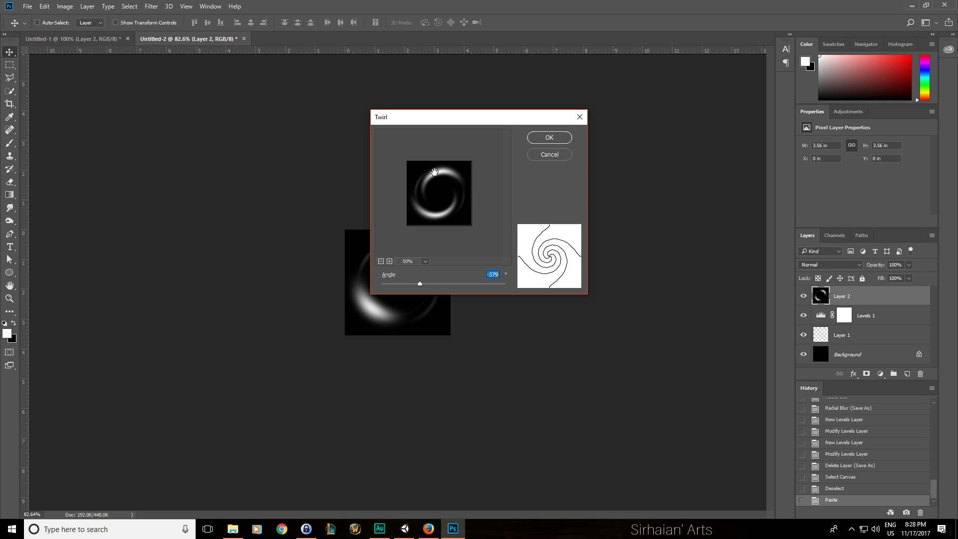
{"action": "left_click_drag", "start_coordinate": [428, 283], "coordinate": [477, 283]}
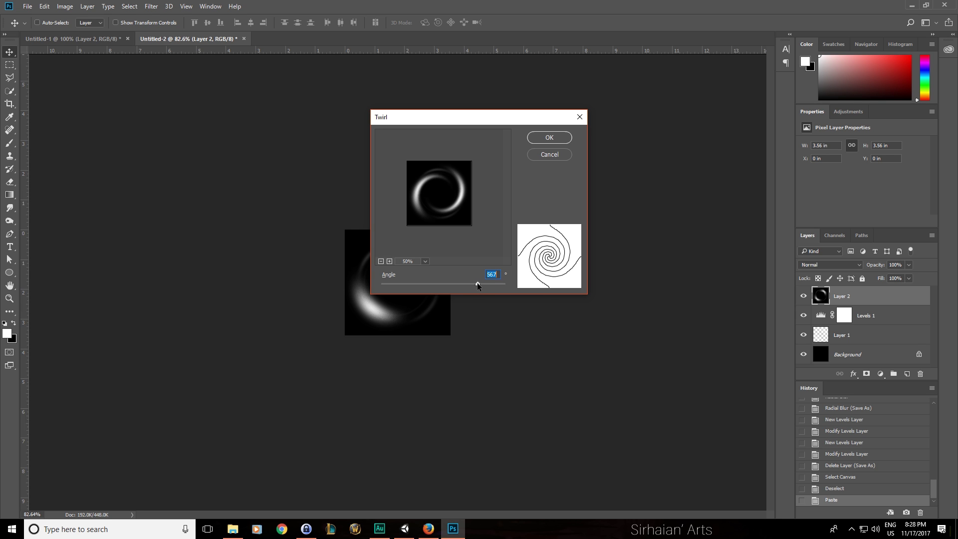
{"action": "left_click", "coordinate": [549, 136]}
Save the twirled image in Targa format, overwriting TEX_Waves.tga in the Textures folder
{"action": "key", "text": "ctrl+shift+s"}
{"action": "left_click", "coordinate": [95, 230]}
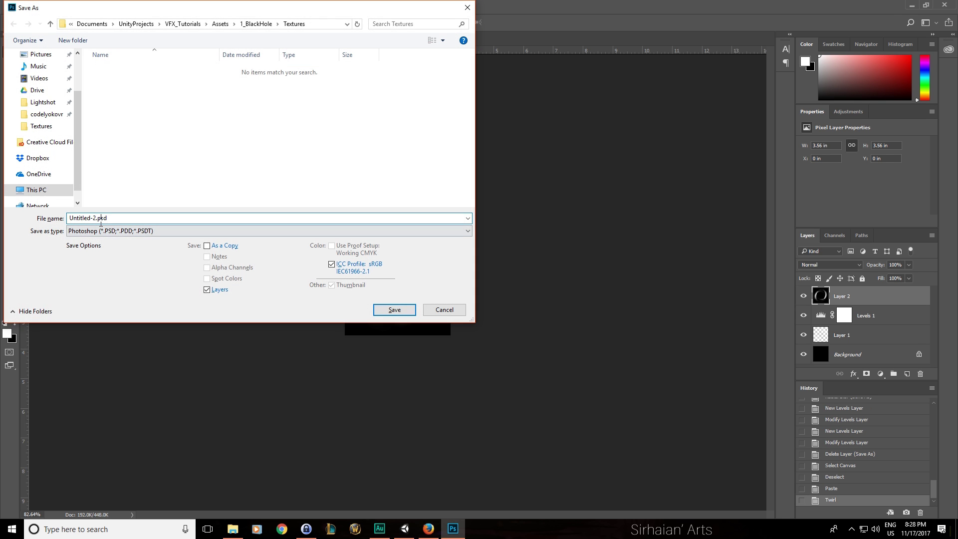
{"action": "left_click", "coordinate": [115, 390]}
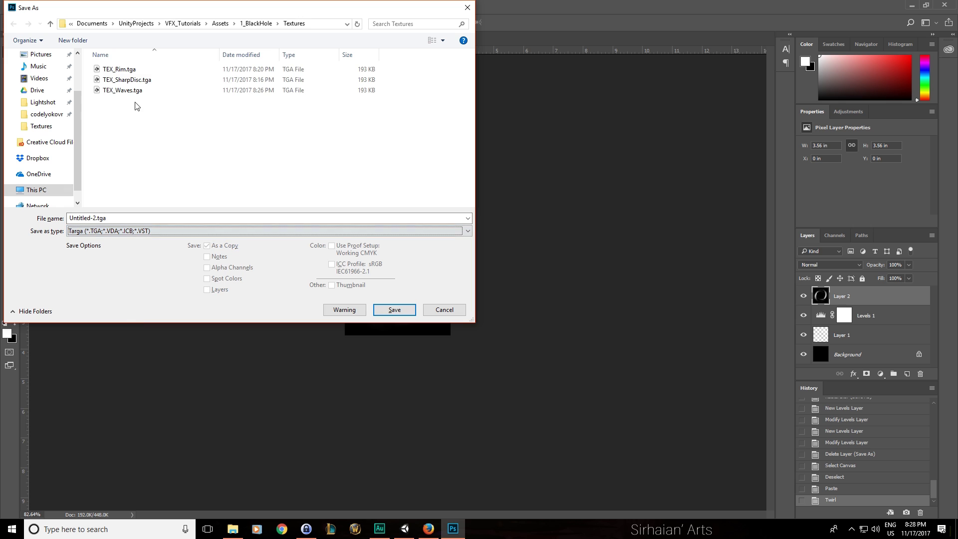
{"action": "double_click", "coordinate": [136, 93]}
{"action": "left_click", "coordinate": [505, 264]}
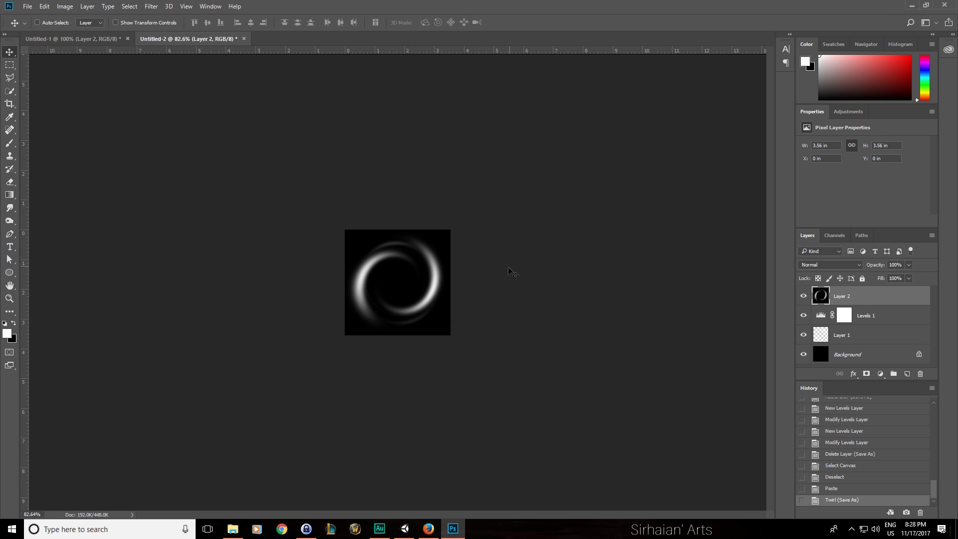
Switch to Unity, set the Start Rotation of _Waves to Random Between Two Constants from 0 to 360, and save the scene
{"action": "left_click", "coordinate": [405, 528]}
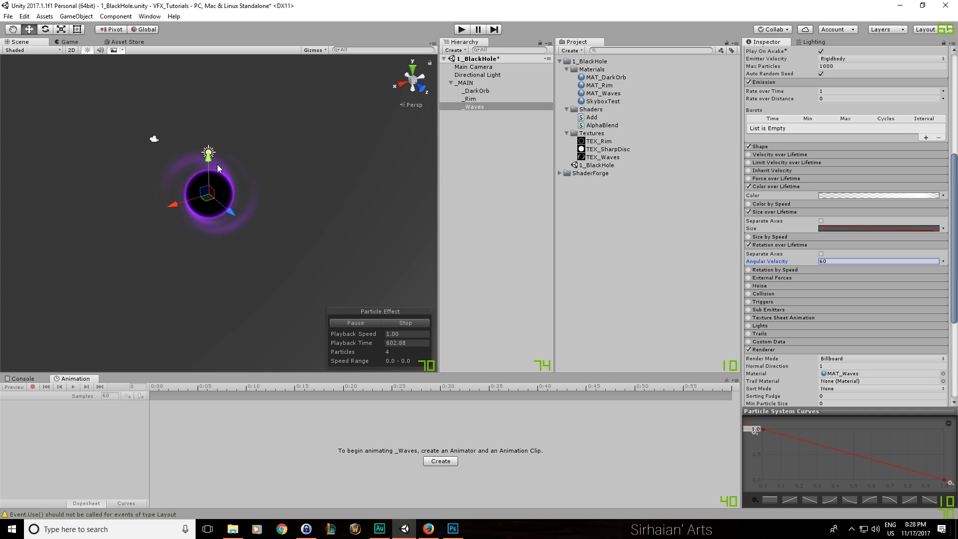
{"action": "scroll", "coordinate": [770, 229], "scroll_direction": "up", "scroll_amount": 5}
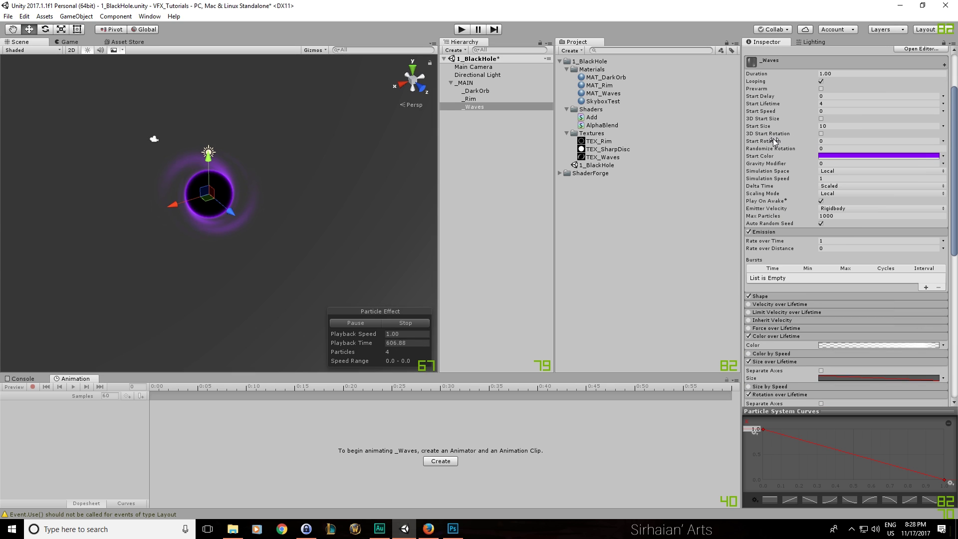
{"action": "left_click", "coordinate": [943, 141]}
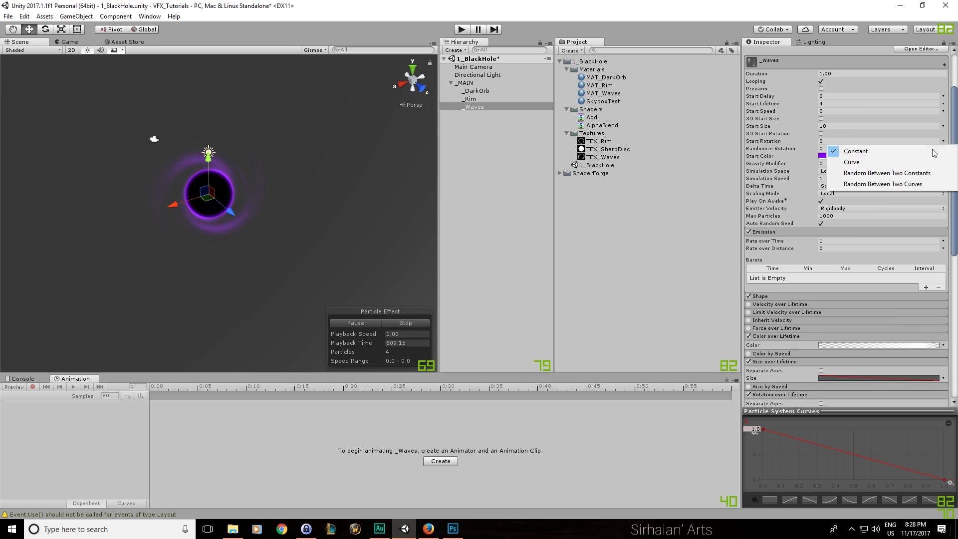
{"action": "left_click", "coordinate": [867, 174]}
{"action": "left_click", "coordinate": [900, 141]}
{"action": "type", "text": "360"}
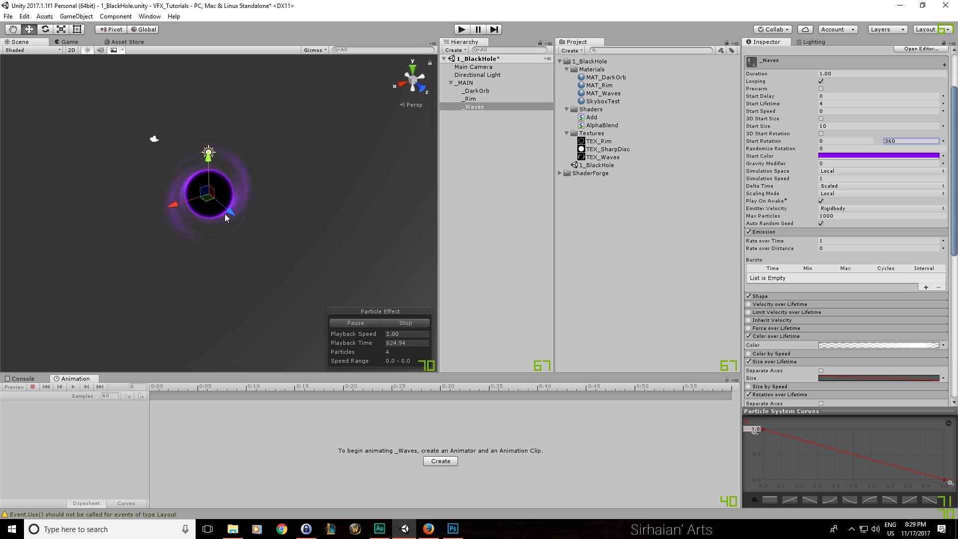
{"action": "key", "text": "ctrl+s"}
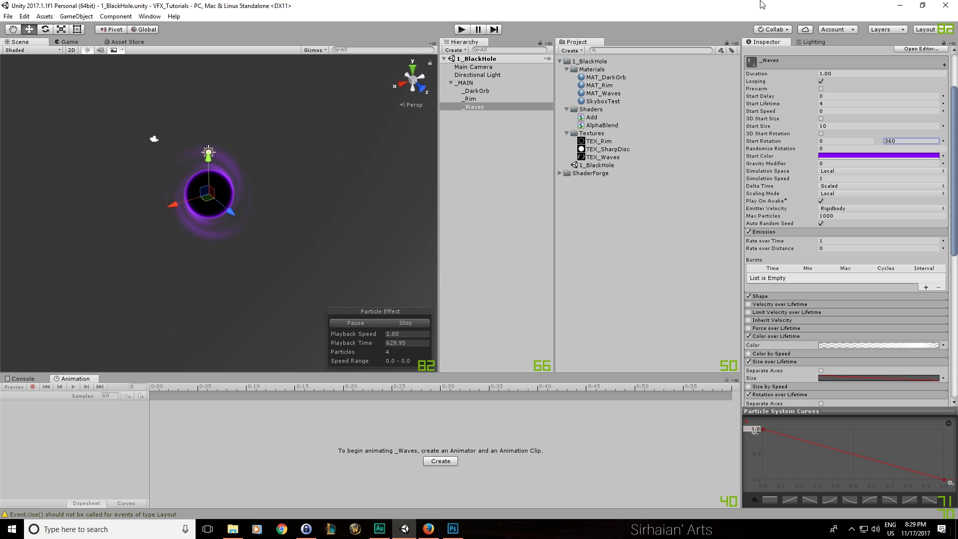
Change the Start Size of _Waves to Random Between Two Constants with a minimum of 6
{"action": "left_click", "coordinate": [943, 126]}
{"action": "left_click", "coordinate": [930, 158]}
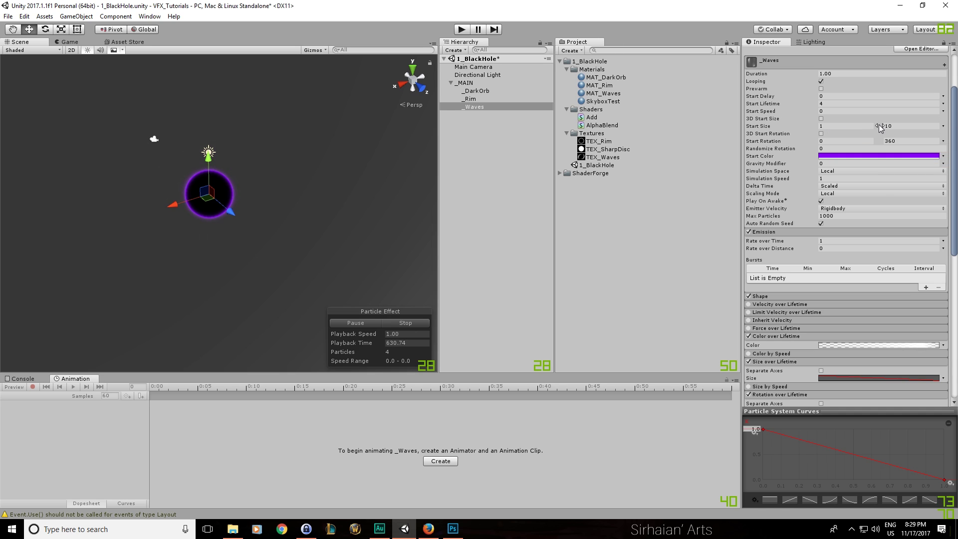
{"action": "left_click", "coordinate": [858, 126]}
{"action": "type", "text": "5"}
{"action": "key", "text": "BackSpace"}
{"action": "type", "text": "6"}
{"action": "key", "text": "Tab"}
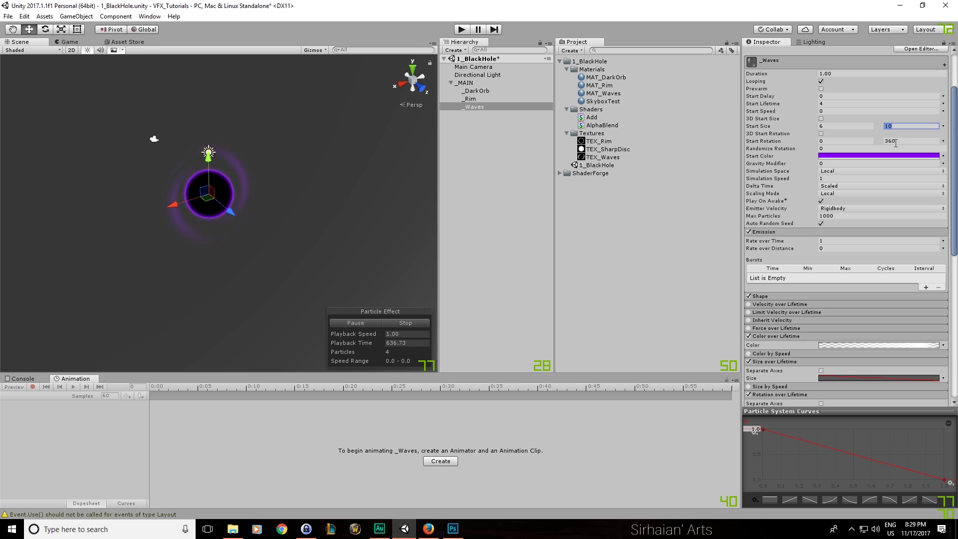
Try 20 as the maximum Start Size of _Waves, and settle on a maximum of 12
{"action": "type", "text": "20"}
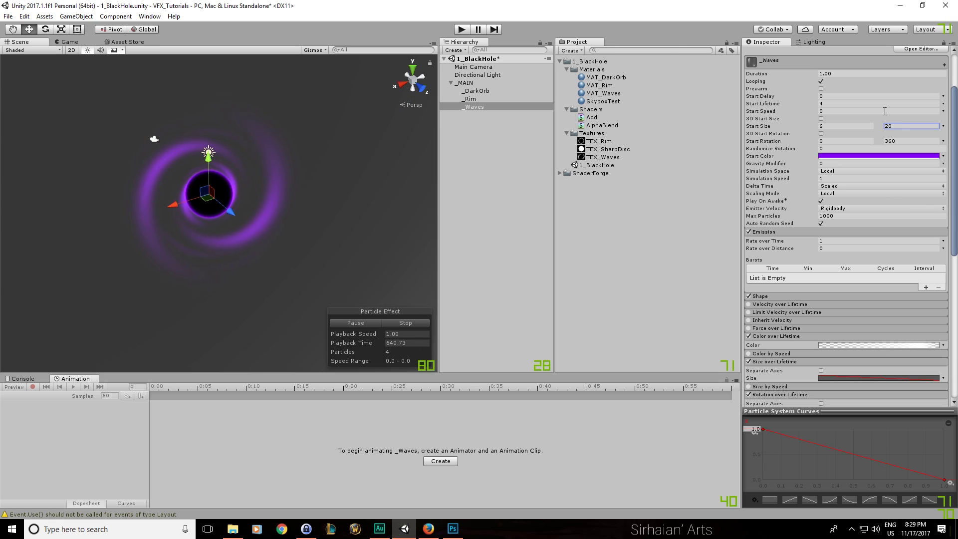
{"action": "double_click", "coordinate": [902, 126]}
{"action": "type", "text": "12"}
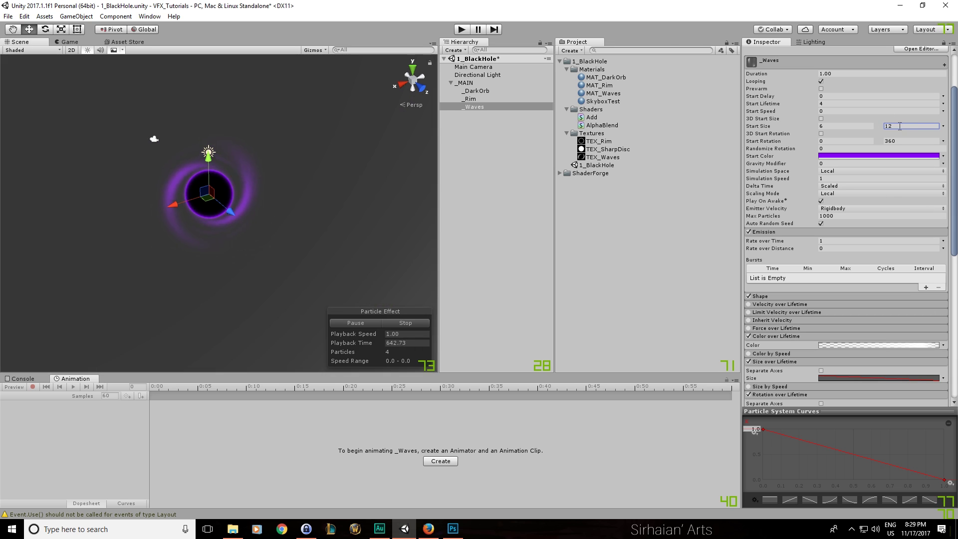
Edit the Color over Lifetime gradient of _Waves, moving the opaque alpha key to about 68.2% and adding a key with alpha 74 at about 48.5%
{"action": "scroll", "coordinate": [785, 189], "scroll_direction": "down", "scroll_amount": 8}
{"action": "left_click", "coordinate": [878, 135]}
{"action": "left_click_drag", "start_coordinate": [155, 36], "coordinate": [125, 39]}
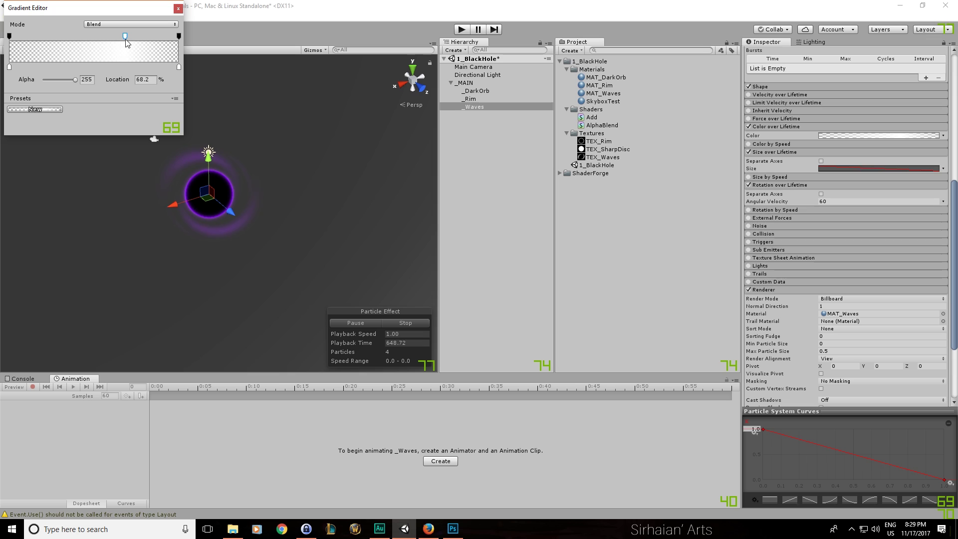
{"action": "left_click", "coordinate": [91, 36]}
{"action": "left_click_drag", "start_coordinate": [75, 80], "coordinate": [55, 81]}
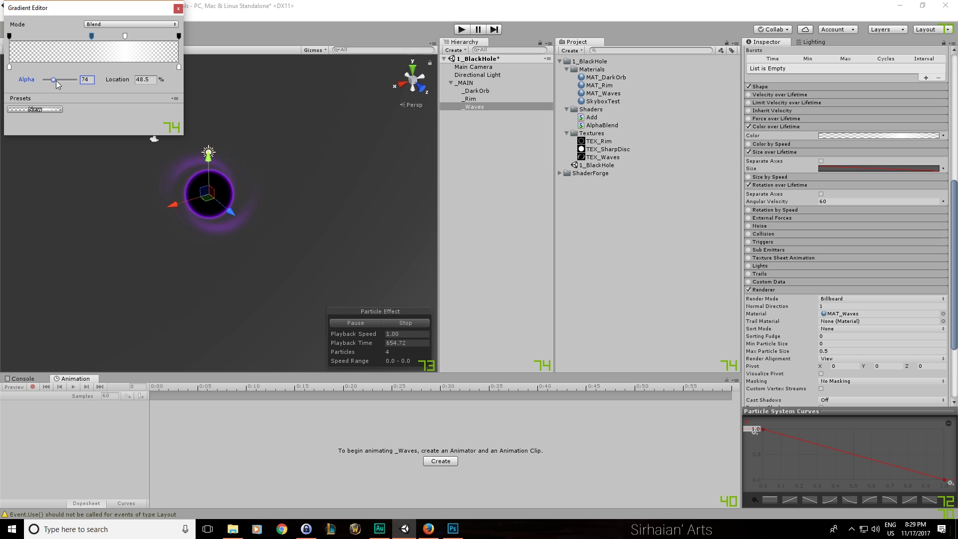
{"action": "left_click", "coordinate": [192, 38]}
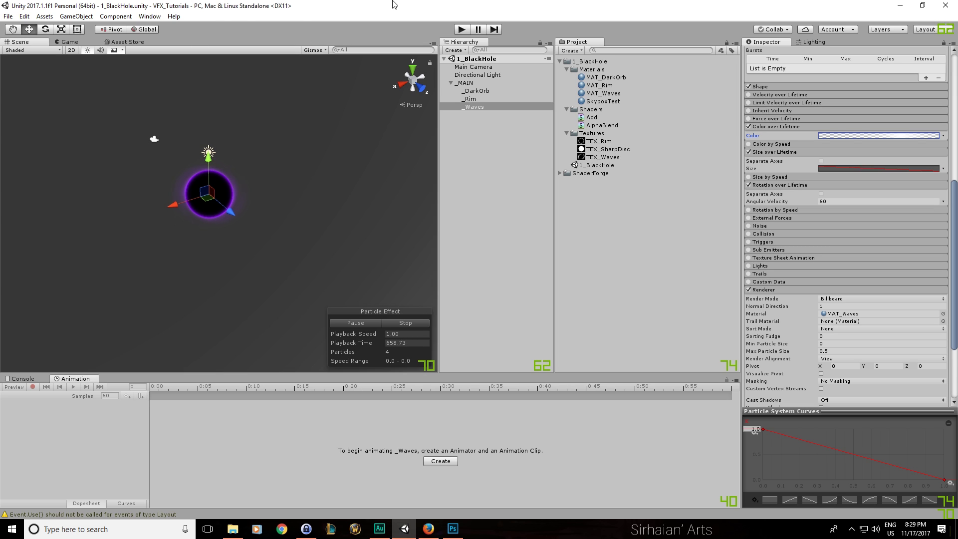
{"action": "right_click_drag", "start_coordinate": [280, 165], "coordinate": [325, 227]}
{"action": "left_click", "coordinate": [479, 163]}
{"action": "right_click_drag", "start_coordinate": [389, 149], "coordinate": [332, 201]}
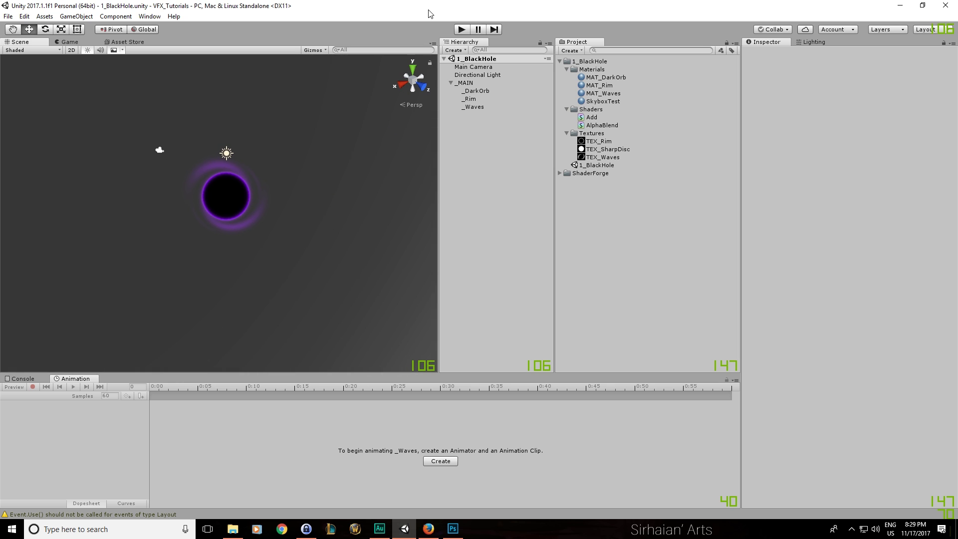
Switch to Firefox, compare the black hole reference images for the look of the surrounding waves, and return to Unity
{"action": "key", "text": "alt+Tab"}
{"action": "key", "text": "alt+Tab"}
{"action": "left_click", "coordinate": [621, 172]}
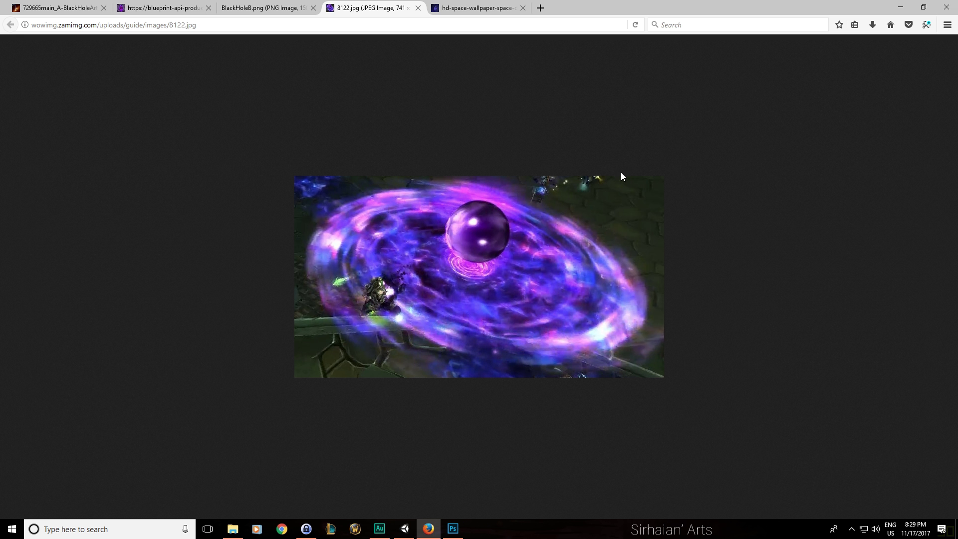
{"action": "left_click", "coordinate": [281, 3]}
{"action": "left_click", "coordinate": [188, 3]}
{"action": "left_click", "coordinate": [353, 3]}
{"action": "left_click", "coordinate": [270, 3]}
{"action": "left_click", "coordinate": [191, 3]}
{"action": "left_click", "coordinate": [253, 4]}
{"action": "left_click", "coordinate": [177, 3]}
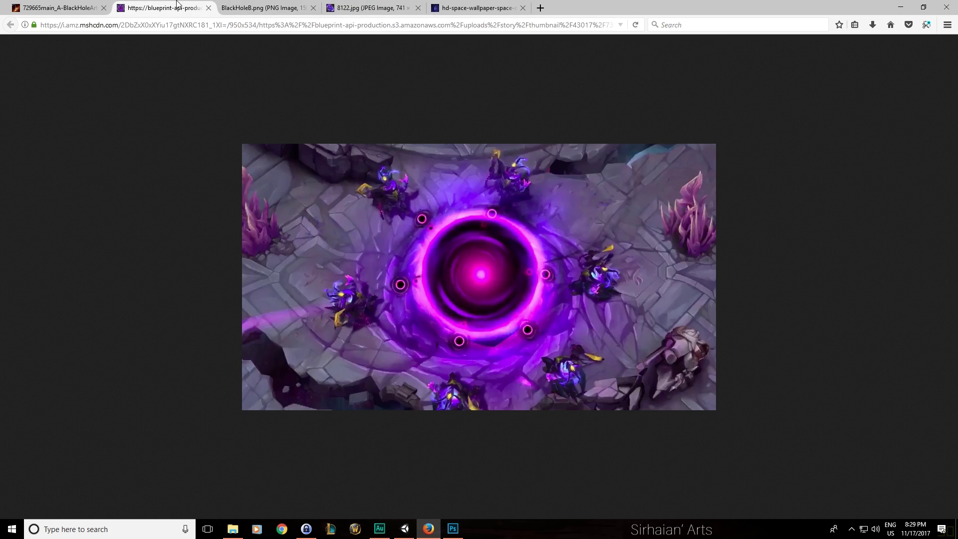
{"action": "left_click", "coordinate": [60, 6]}
{"action": "left_click", "coordinate": [181, 5]}
{"action": "left_click", "coordinate": [86, 5]}
{"action": "left_click", "coordinate": [192, 5]}
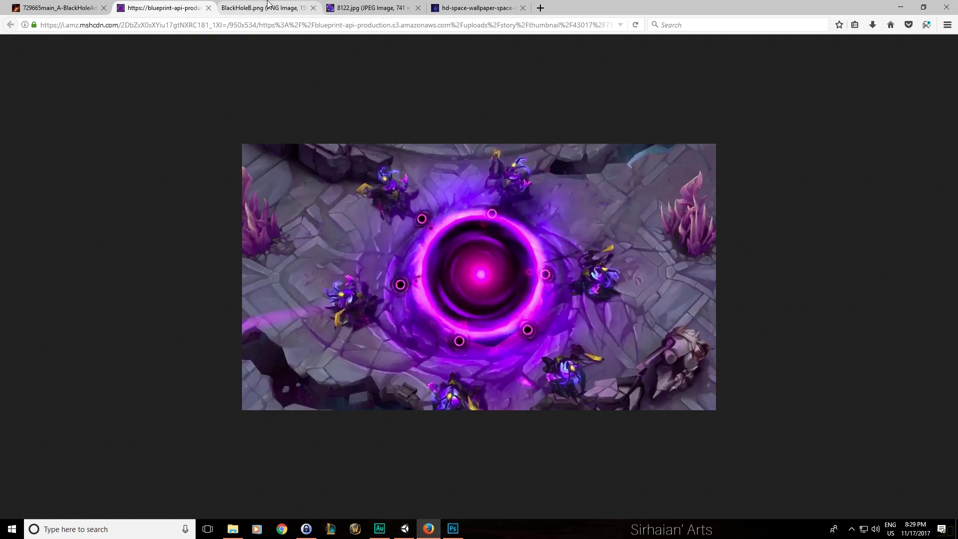
{"action": "left_click", "coordinate": [269, 5]}
{"action": "left_click", "coordinate": [352, 4]}
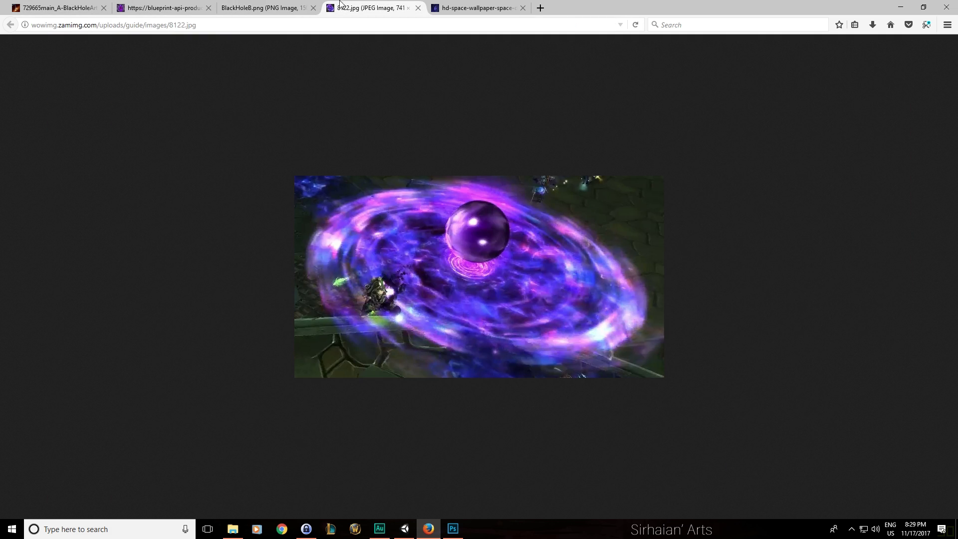
{"action": "left_click", "coordinate": [298, 4]}
{"action": "key", "text": "alt+Tab"}
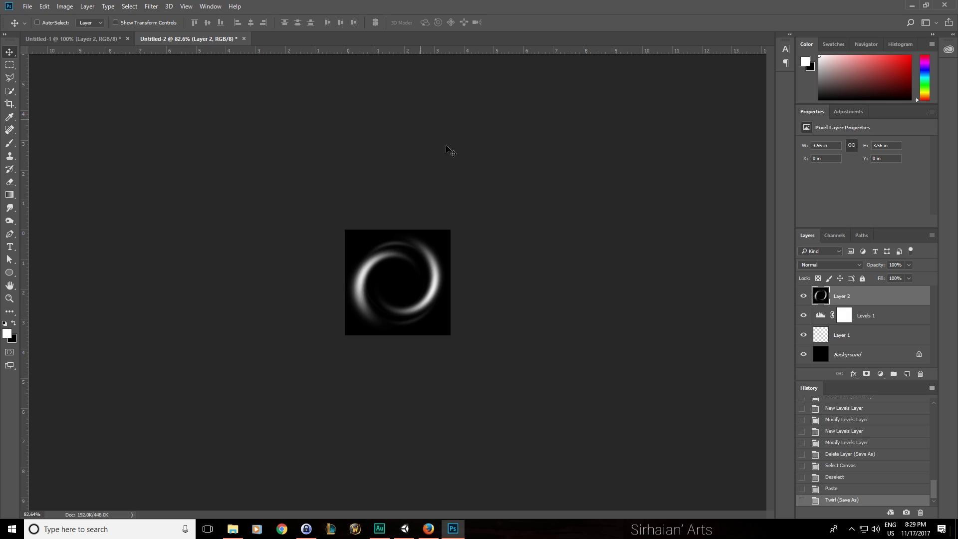
{"action": "key", "text": "alt+Tab"}
{"action": "key", "text": "alt+Tab"}
Duplicate the _Waves particle system, rename the copy _Waves_Horizontal, and save the scene
{"action": "left_click", "coordinate": [488, 105]}
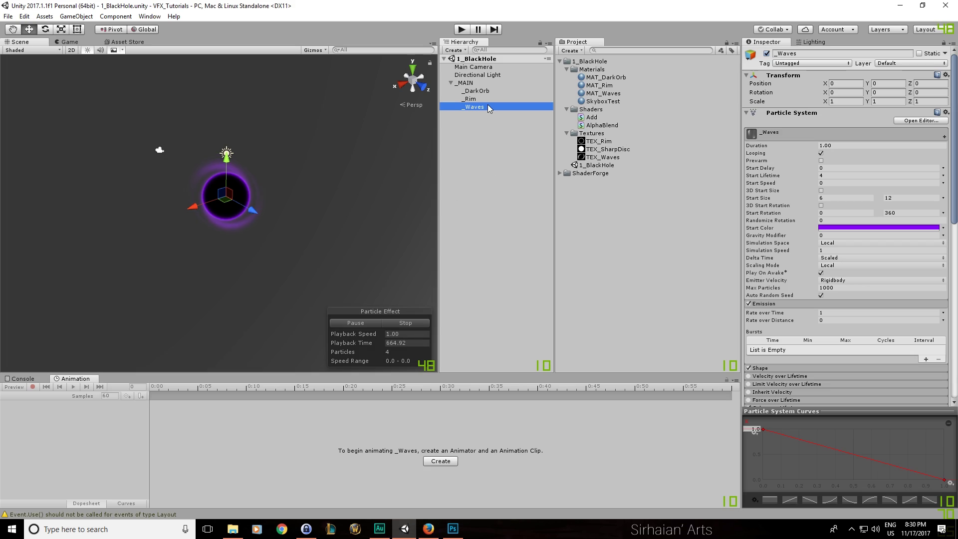
{"action": "key", "text": "ctrl+d"}
{"action": "key", "text": "F2"}
{"action": "left_click_drag", "start_coordinate": [485, 115], "coordinate": [534, 130]}
{"action": "key", "text": "End"}
{"action": "key", "text": "BackSpace"}
{"action": "key", "text": "BackSpace"}
{"action": "key", "text": "BackSpace"}
{"action": "key", "text": "BackSpace"}
{"action": "type", "text": "_Horizontal"}
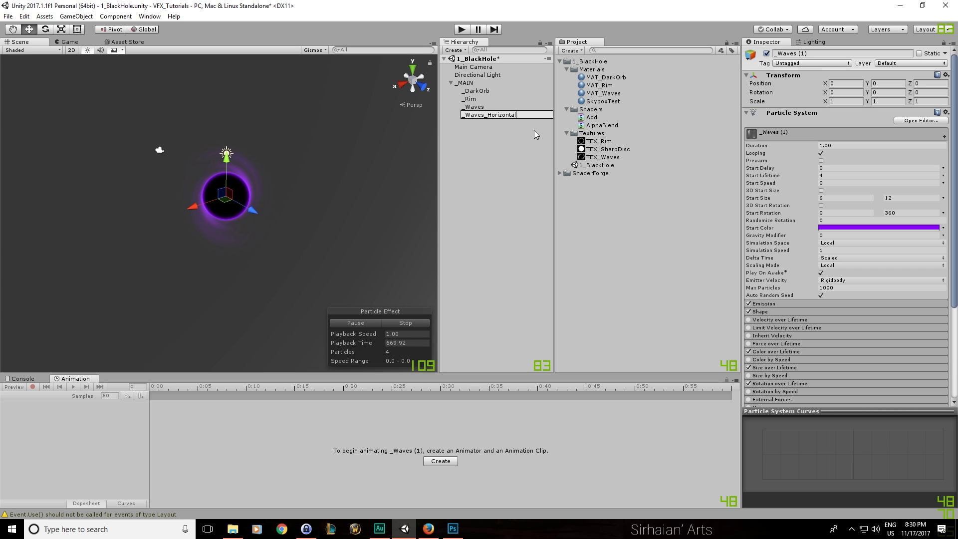
{"action": "key", "text": "Return"}
{"action": "key", "text": "ctrl+s"}
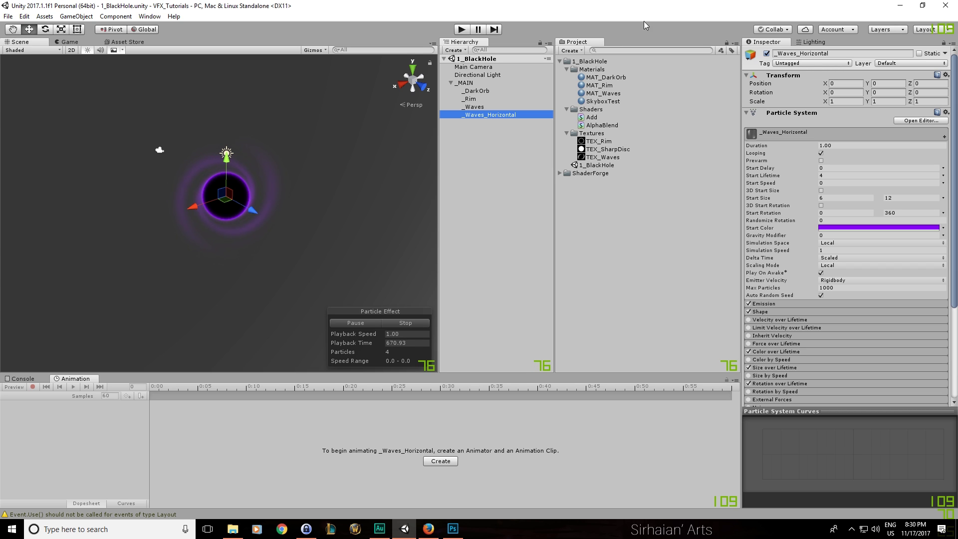
Set the Renderer of _Waves_Horizontal to the Mesh render mode with Quad as its mesh
{"action": "scroll", "coordinate": [787, 295], "scroll_direction": "down", "scroll_amount": 4}
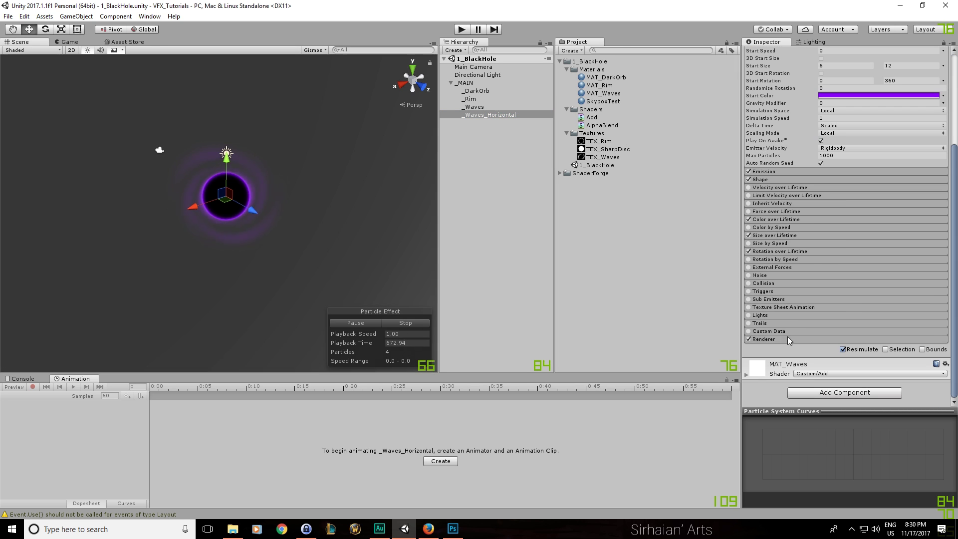
{"action": "left_click", "coordinate": [787, 338]}
{"action": "scroll", "coordinate": [783, 264], "scroll_direction": "down", "scroll_amount": 3}
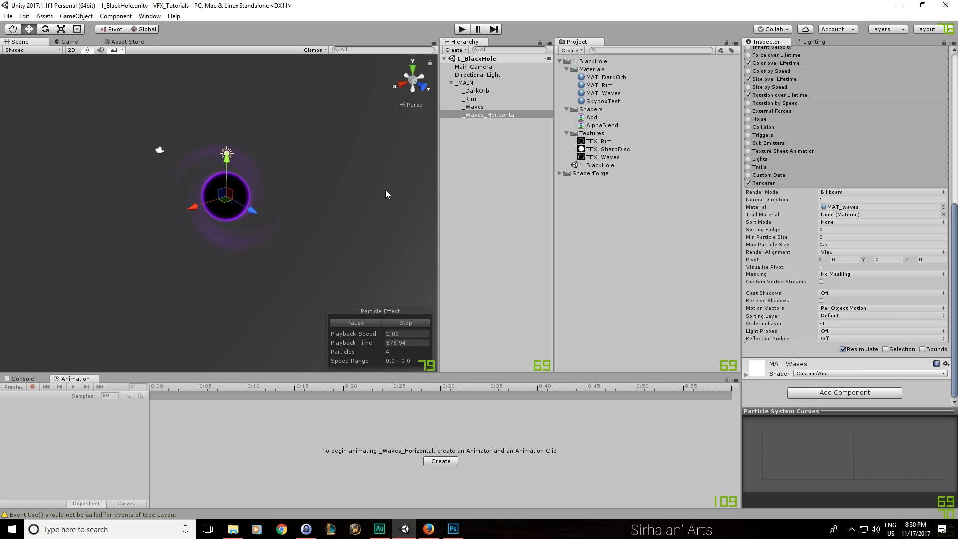
{"action": "left_click", "coordinate": [870, 192]}
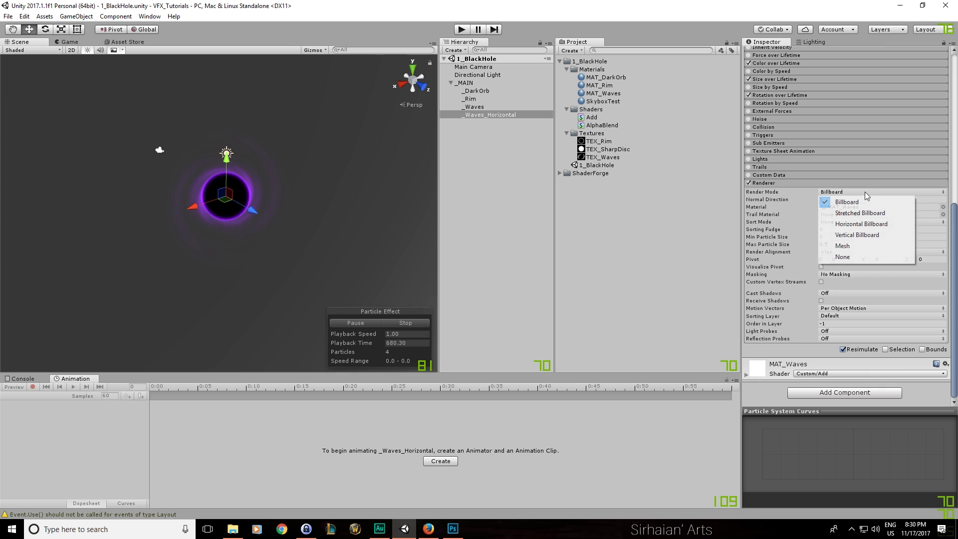
{"action": "left_click", "coordinate": [851, 246]}
{"action": "left_click", "coordinate": [934, 207]}
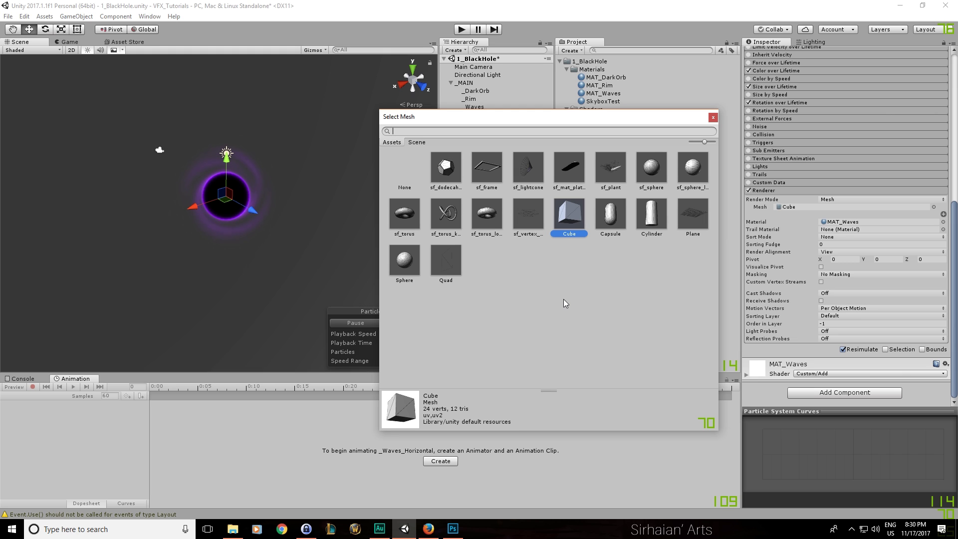
{"action": "double_click", "coordinate": [452, 256]}
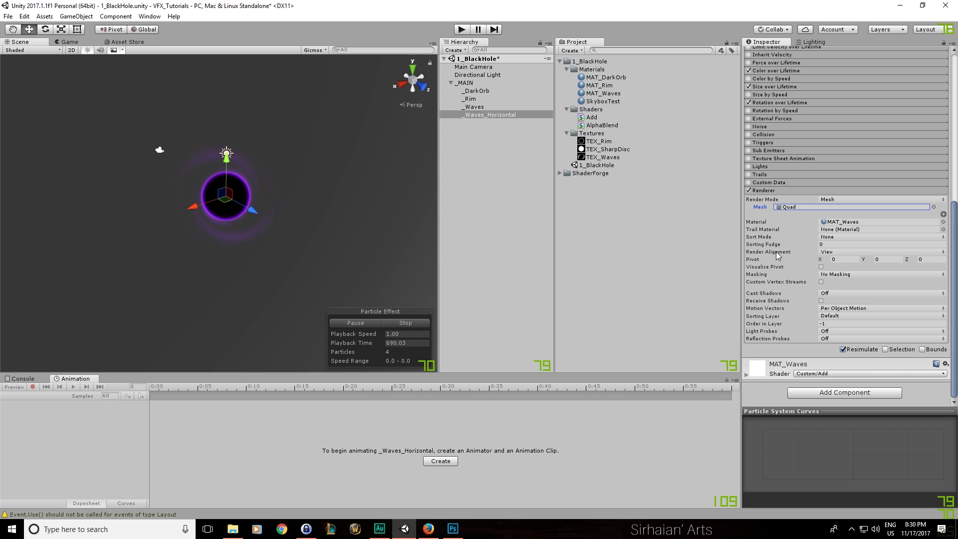
Set the Render Alignment of _Waves_Horizontal to Local and check it from another angle
{"action": "left_click", "coordinate": [836, 253]}
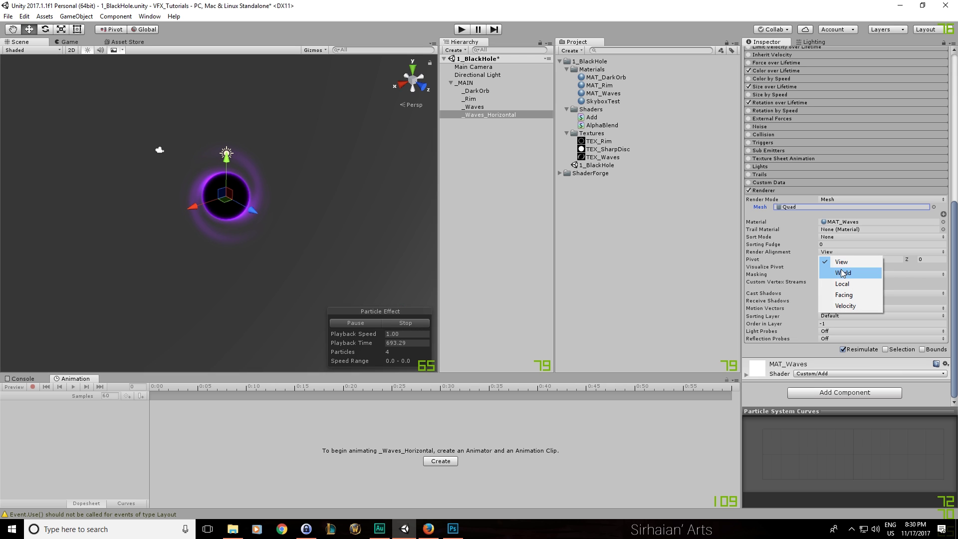
{"action": "left_click", "coordinate": [846, 285]}
{"action": "left_click_drag", "start_coordinate": [287, 223], "coordinate": [334, 175], "text": "alt"}
Open the Emission settings of _Waves_Horizontal
{"action": "scroll", "coordinate": [891, 176], "scroll_direction": "up", "scroll_amount": 10}
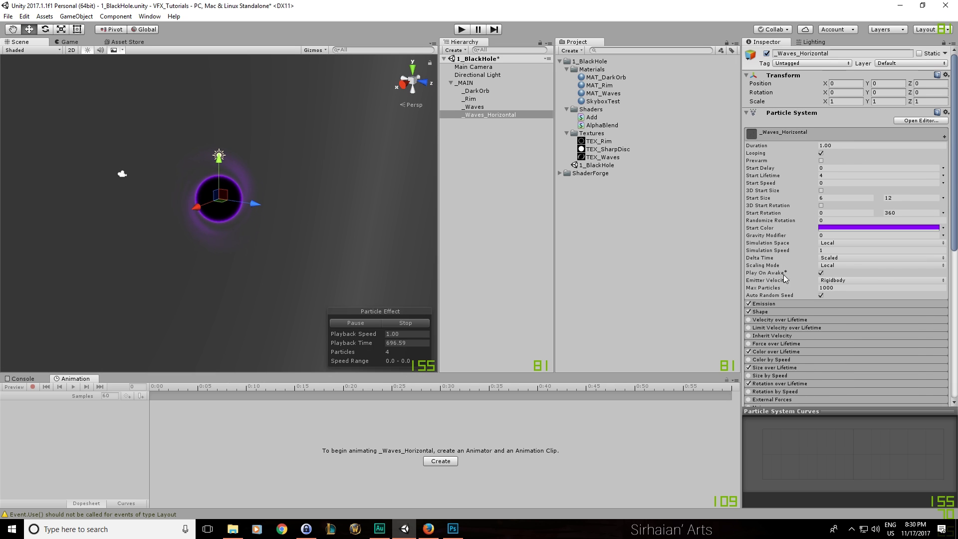
{"action": "left_click", "coordinate": [774, 304]}
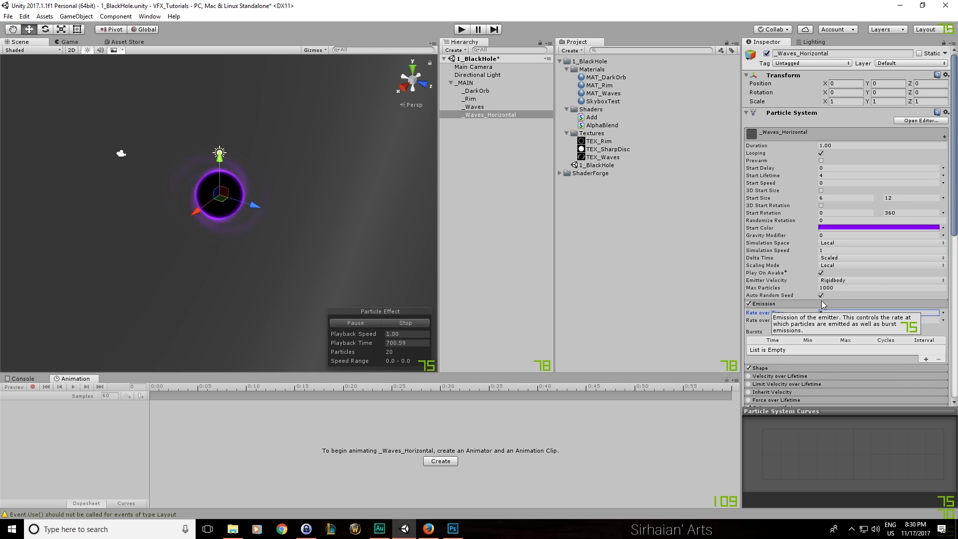
Set the emission Rate over Time of the _Waves_Horizontal particle system to 8
{"action": "left_click_drag", "start_coordinate": [173, 198], "coordinate": [297, 261], "text": "alt"}
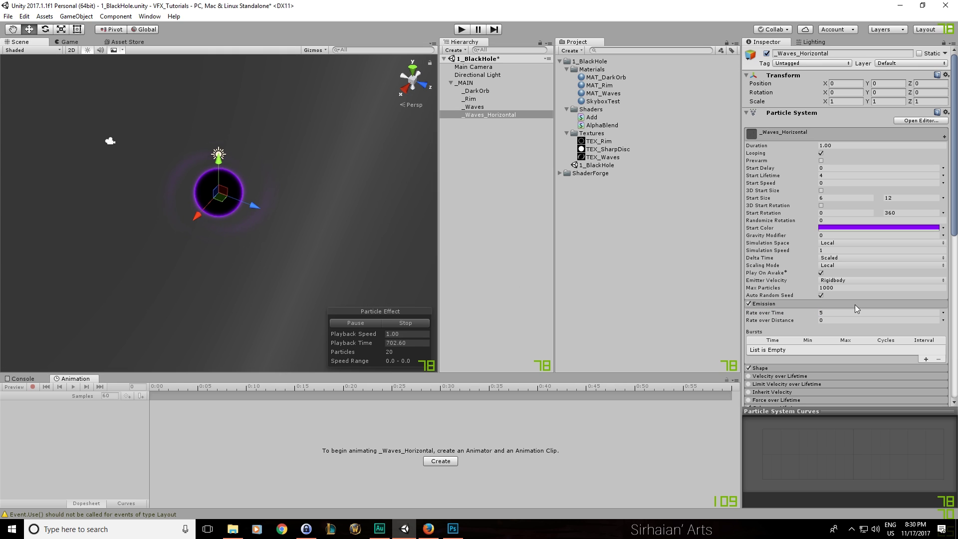
{"action": "type", "text": "8"}
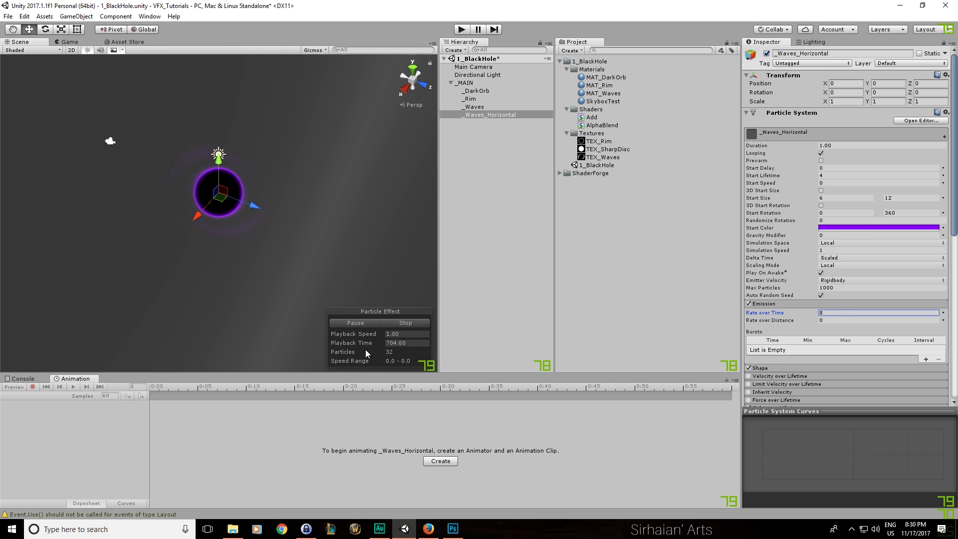
{"action": "left_click_drag", "start_coordinate": [240, 250], "coordinate": [262, 254], "text": "alt"}
Rotate _Waves_Horizontal to 180 degrees about X and place it at Z position 0
{"action": "left_click_drag", "start_coordinate": [217, 115], "coordinate": [307, 55], "text": "alt"}
{"action": "left_click_drag", "start_coordinate": [305, 11], "coordinate": [265, 201], "text": "alt"}
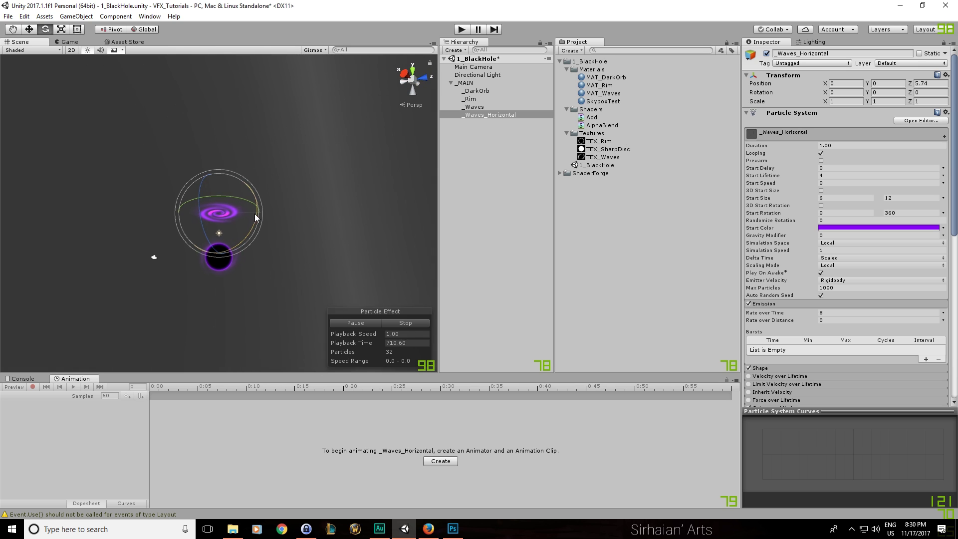
{"action": "key", "text": "ctrl+z"}
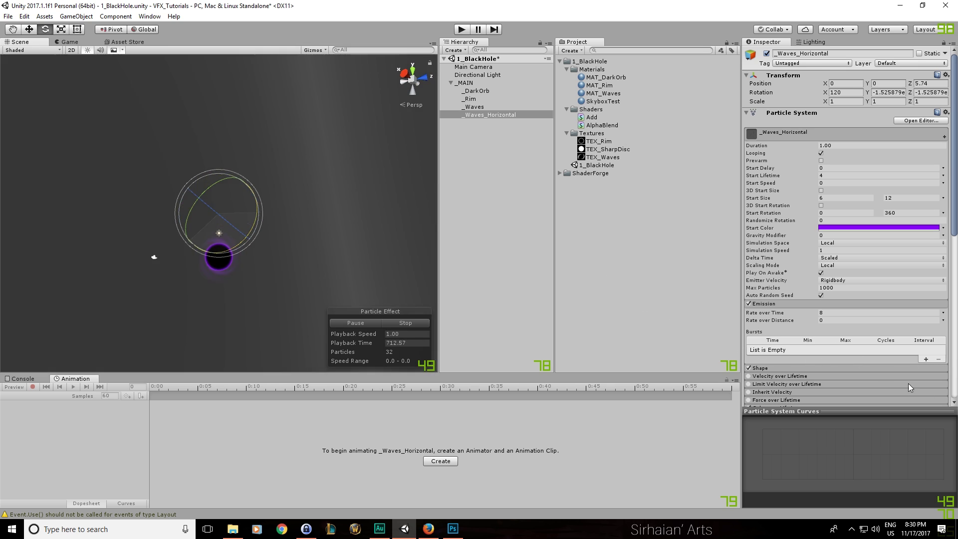
{"action": "left_click_drag", "start_coordinate": [149, 344], "coordinate": [175, 333], "text": "alt"}
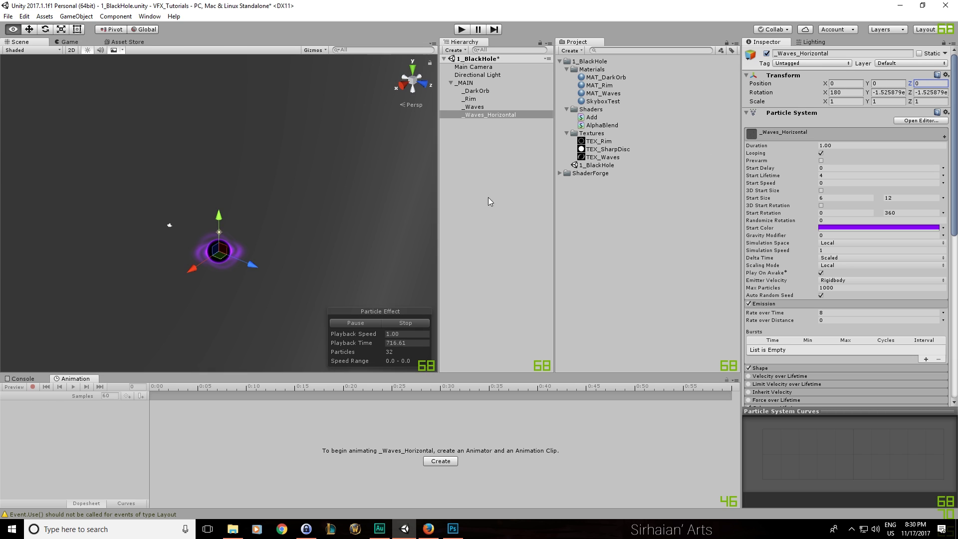
Set the Start Size range of _Waves_Horizontal from 10 to 20
{"action": "left_click_drag", "start_coordinate": [173, 199], "coordinate": [191, 104], "text": "alt"}
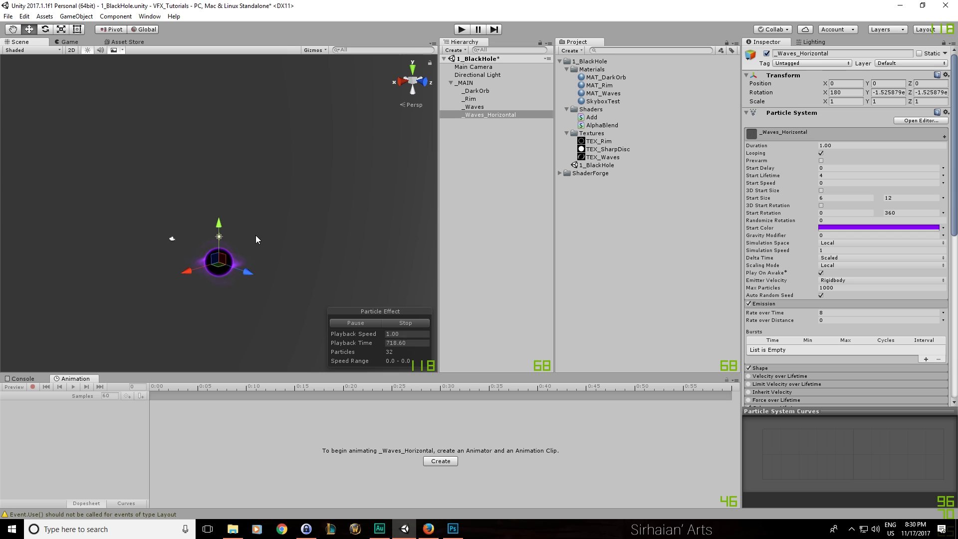
{"action": "middle_click_drag", "start_coordinate": [291, 260], "coordinate": [318, 188]}
{"action": "left_click_drag", "start_coordinate": [319, 188], "coordinate": [348, 235], "text": "alt"}
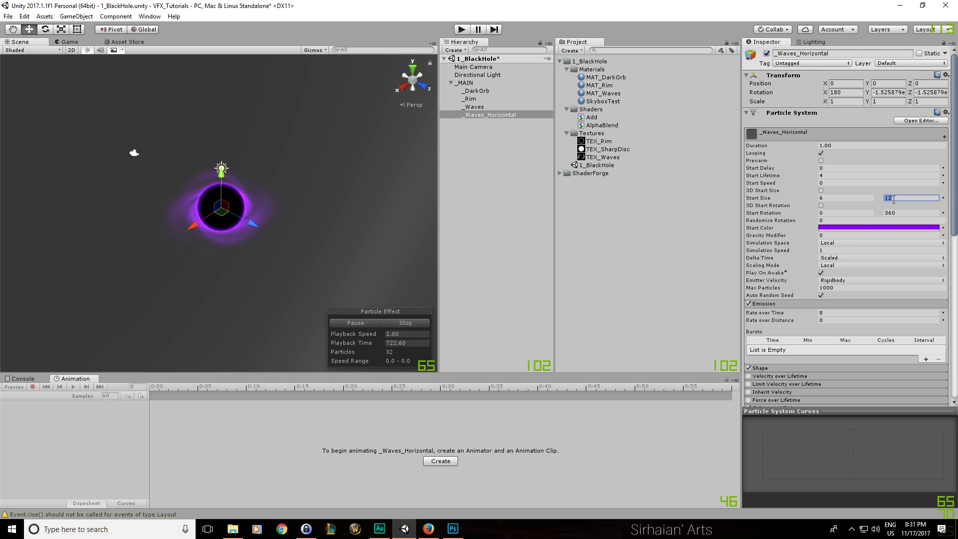
{"action": "type", "text": "10"}
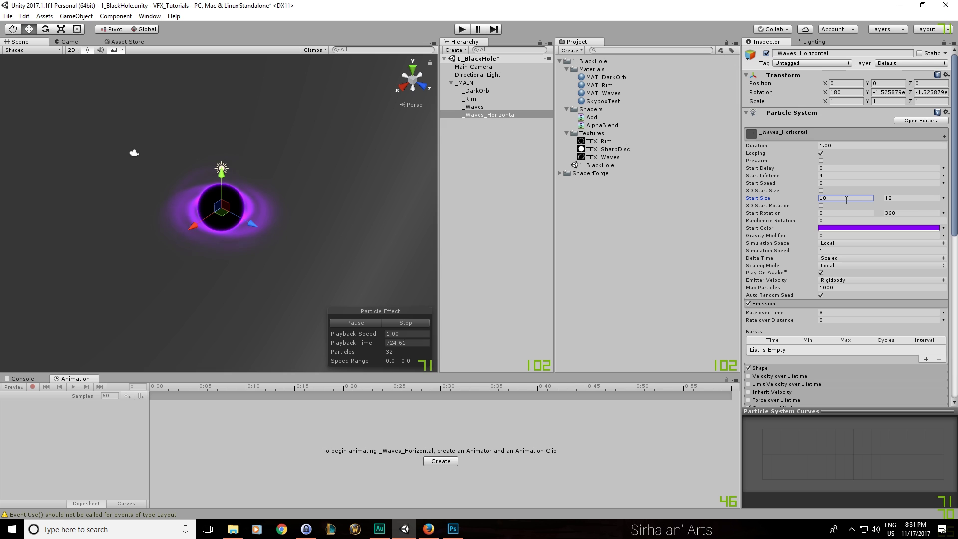
{"action": "left_click", "coordinate": [922, 197]}
{"action": "type", "text": "20"}
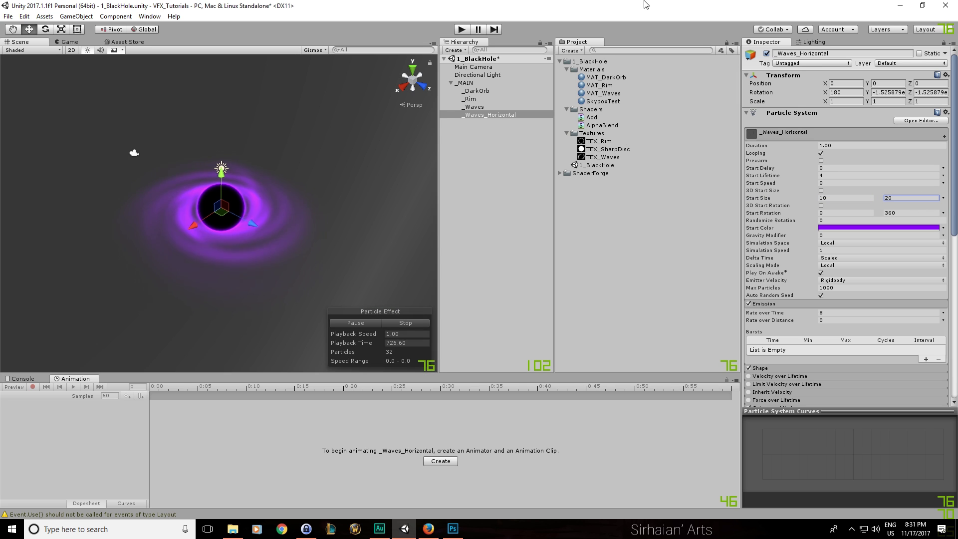
Set the emission Rate over Time of _Waves_Horizontal to 2
{"action": "left_click", "coordinate": [833, 312]}
{"action": "type", "text": "2"}
{"action": "left_click_drag", "start_coordinate": [235, 187], "coordinate": [326, 189], "text": "alt"}
Rename the _Waves particle system as _Waves_Billboard
{"action": "left_click", "coordinate": [474, 106]}
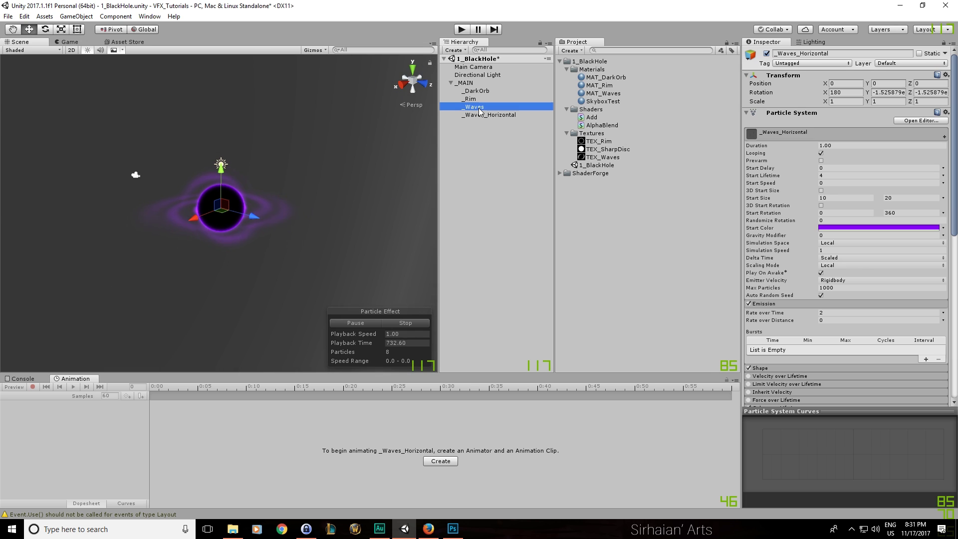
{"action": "left_click_drag", "start_coordinate": [218, 258], "coordinate": [238, 253], "text": "alt"}
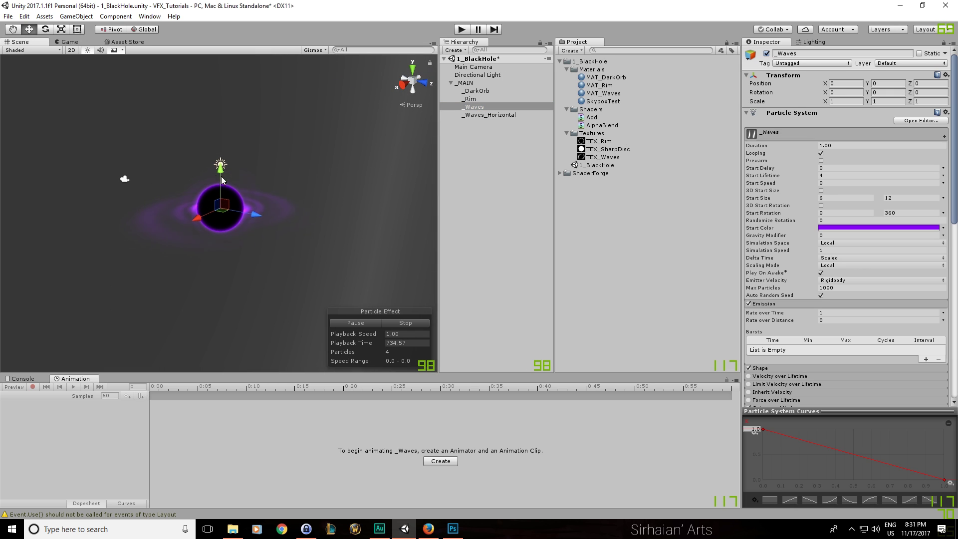
{"action": "left_click", "coordinate": [491, 106]}
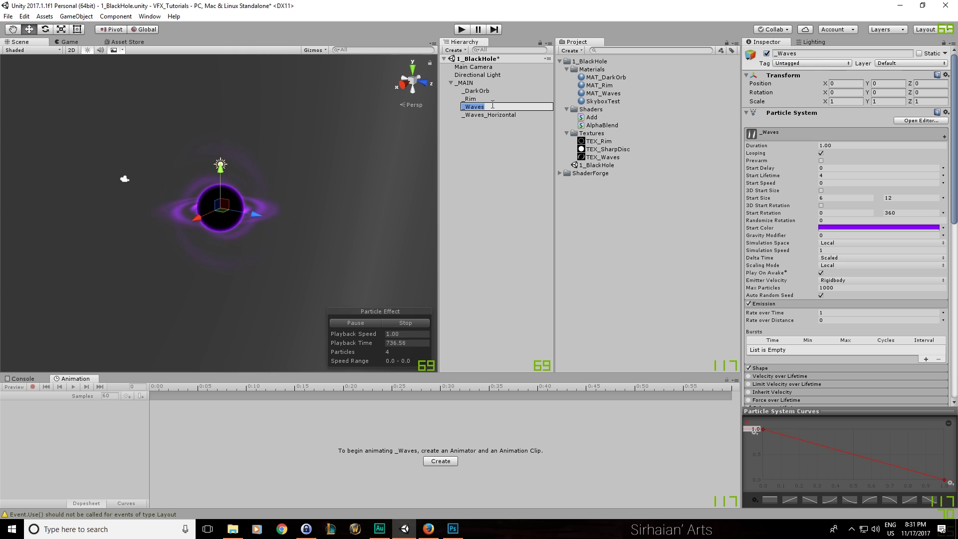
{"action": "type", "text": "_Billb"}
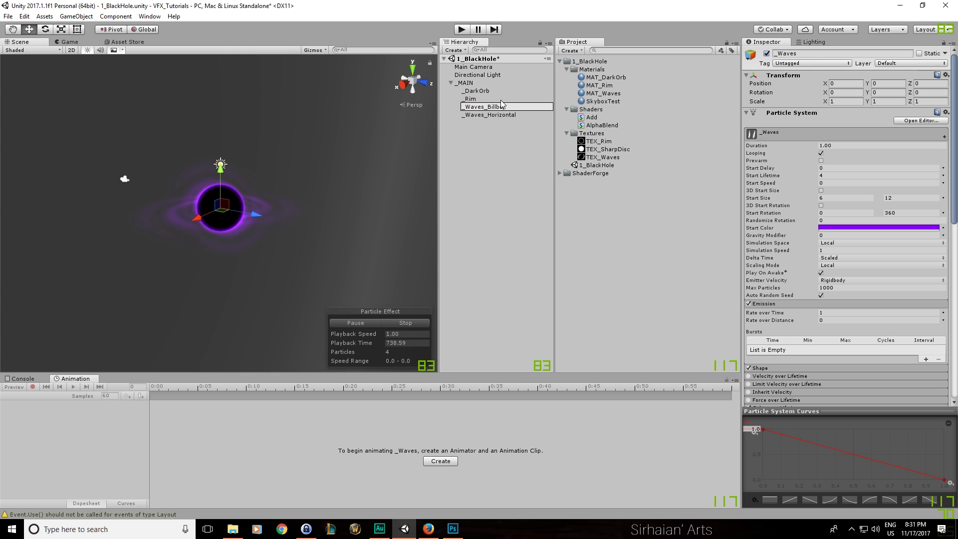
{"action": "type", "text": "oard"}
{"action": "key", "text": "Return"}
{"action": "left_click_drag", "start_coordinate": [304, 149], "coordinate": [327, 148], "text": "alt"}
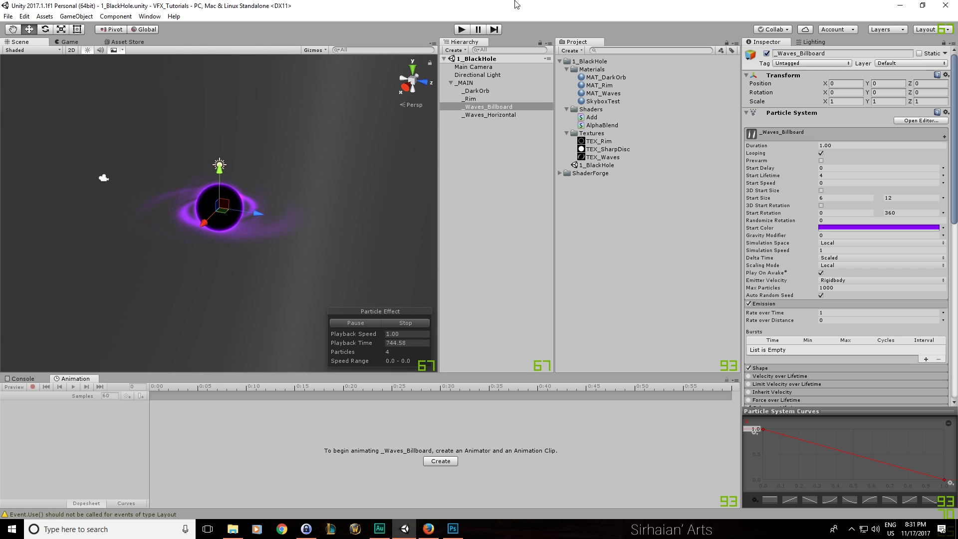
Lower the Start Color alpha of _Waves_Billboard to 152 and set its maximum Start Size to 15
{"action": "left_click", "coordinate": [826, 231]}
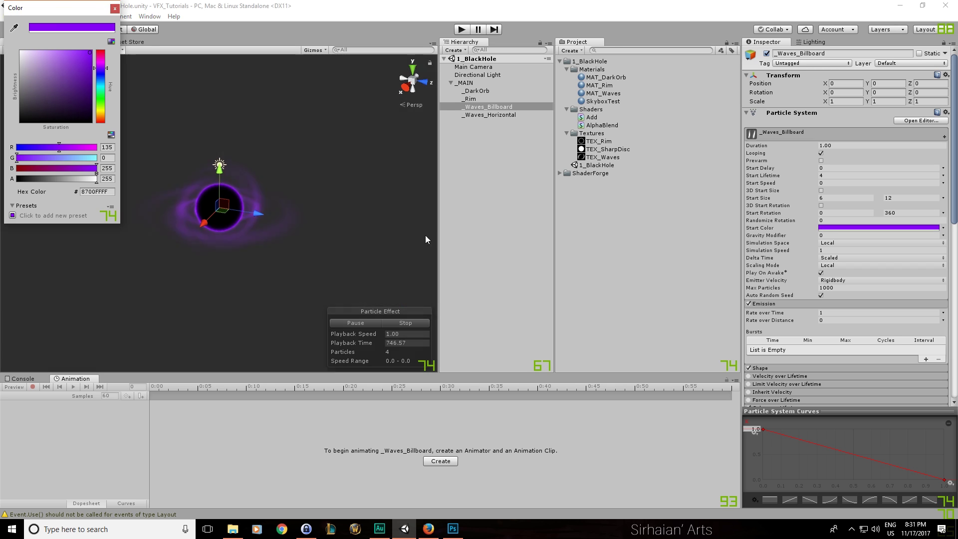
{"action": "left_click_drag", "start_coordinate": [61, 181], "coordinate": [64, 179]}
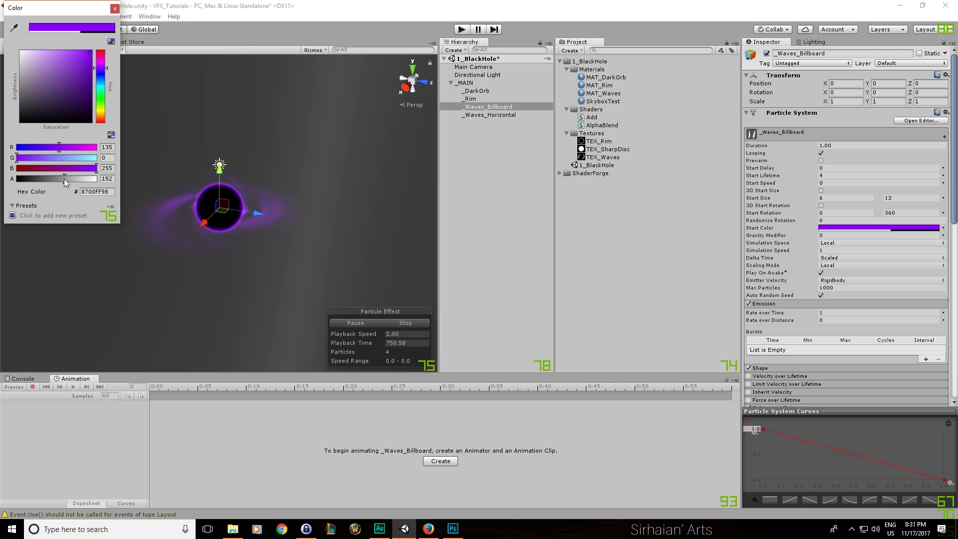
{"action": "left_click", "coordinate": [781, 132]}
{"action": "left_click", "coordinate": [904, 199]}
{"action": "type", "text": "15"}
{"action": "left_click_drag", "start_coordinate": [412, 281], "coordinate": [324, 225], "text": "alt"}
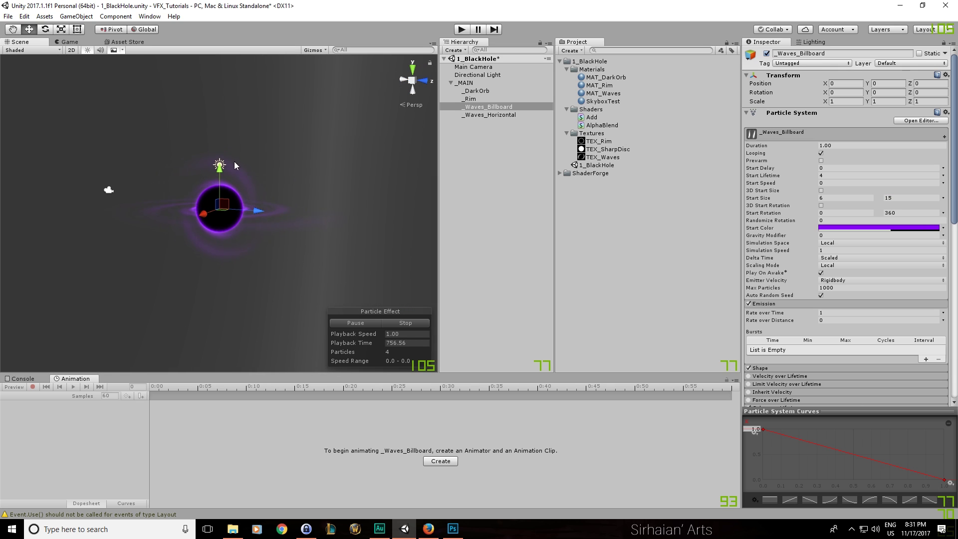
{"action": "left_click_drag", "start_coordinate": [292, 162], "coordinate": [346, 209], "text": "alt"}
Set the Start Lifetime of _Waves_Horizontal to 8
{"action": "left_click", "coordinate": [489, 114]}
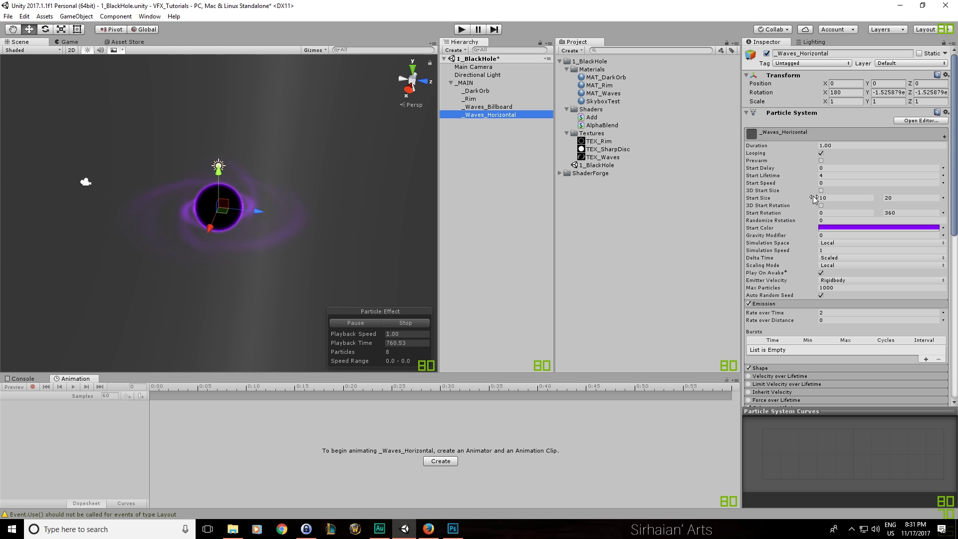
{"action": "left_click", "coordinate": [830, 174]}
{"action": "type", "text": "8"}
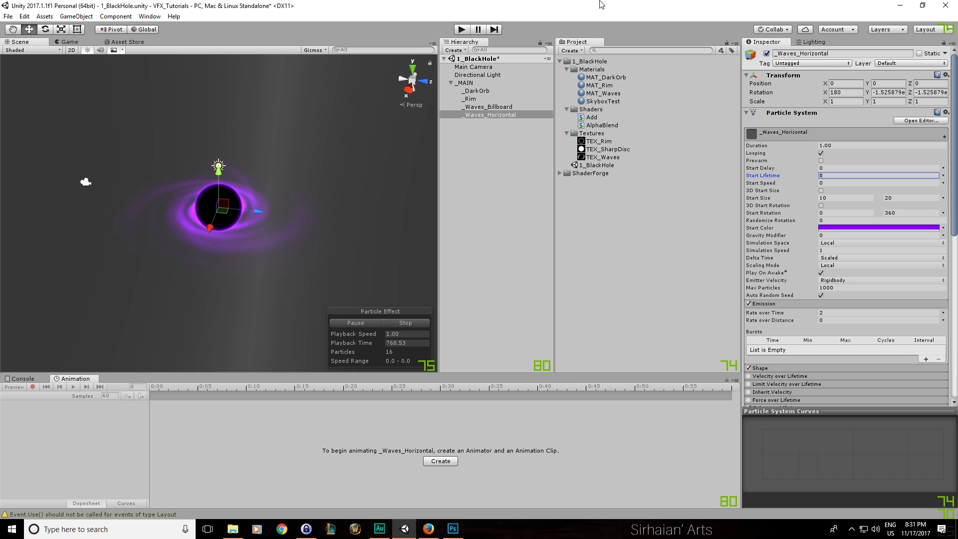
{"action": "left_click_drag", "start_coordinate": [198, 238], "coordinate": [113, 285], "text": "alt"}
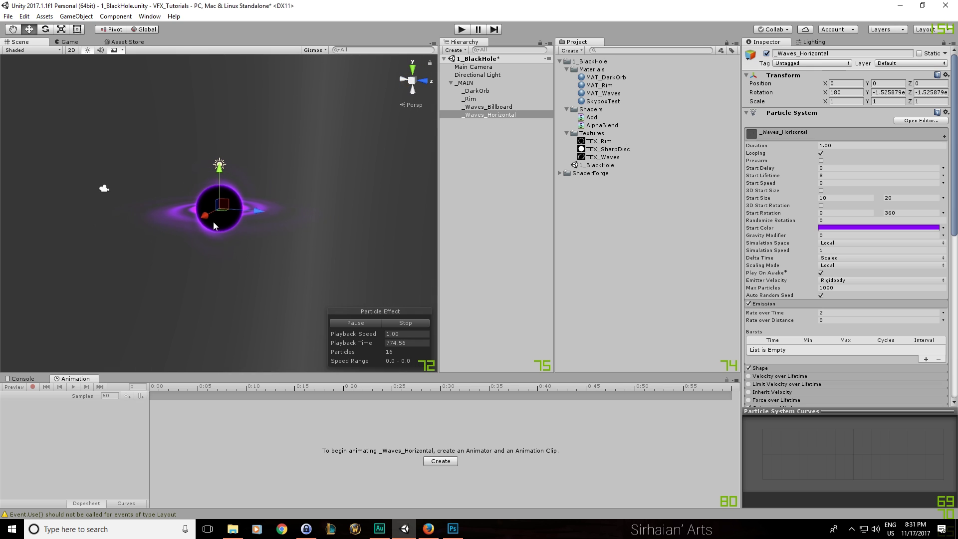
Set the renderer's Order in Layer of _Waves_Horizontal to 0 and save the scene
{"action": "scroll", "coordinate": [804, 236], "scroll_direction": "down", "scroll_amount": 15}
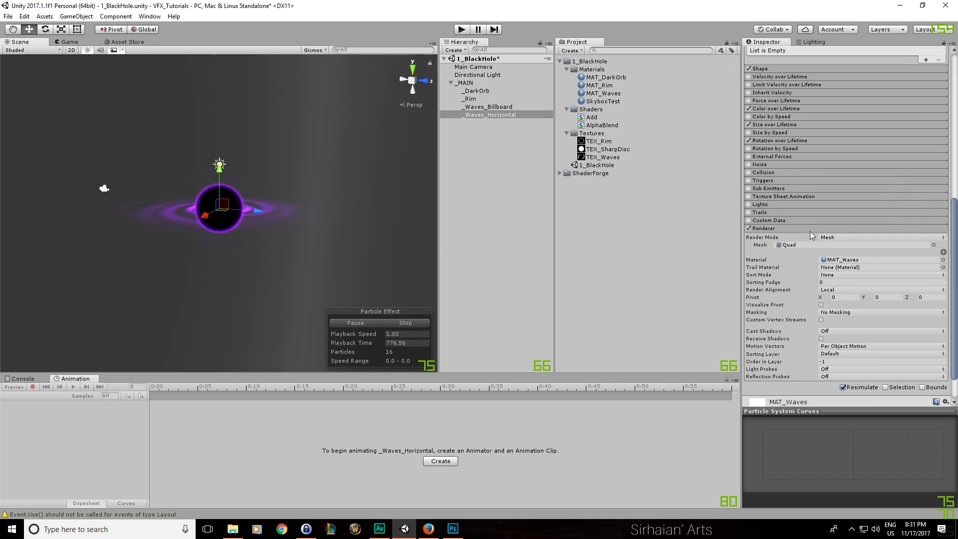
{"action": "type", "text": "0"}
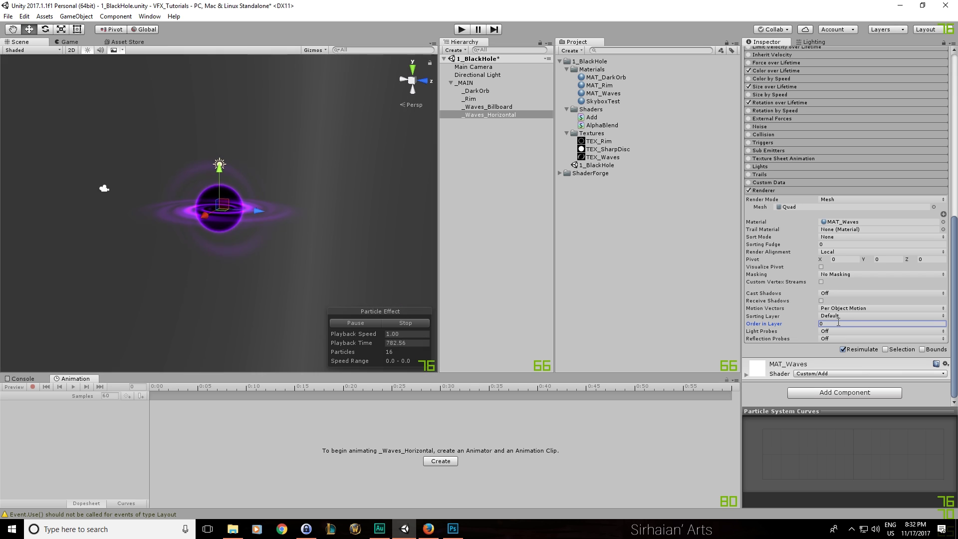
{"action": "left_click_drag", "start_coordinate": [213, 178], "coordinate": [244, 196], "text": "alt"}
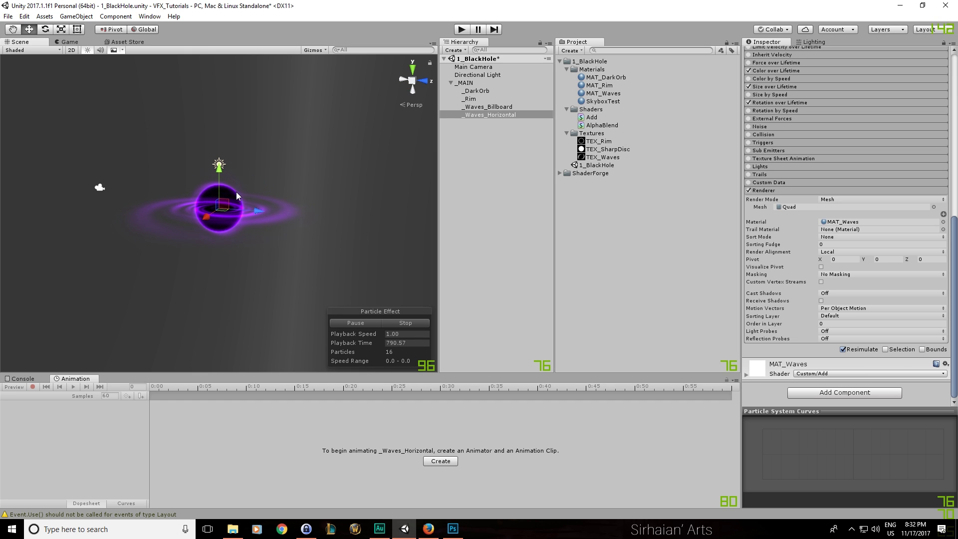
{"action": "left_click_drag", "start_coordinate": [233, 264], "coordinate": [307, 215], "text": "alt"}
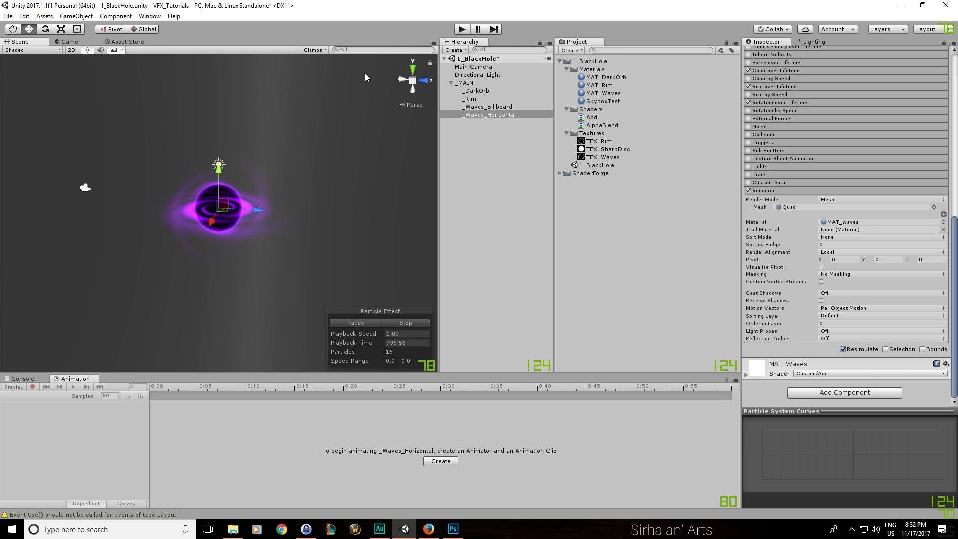
{"action": "left_click_drag", "start_coordinate": [334, 157], "coordinate": [359, 115], "text": "alt"}
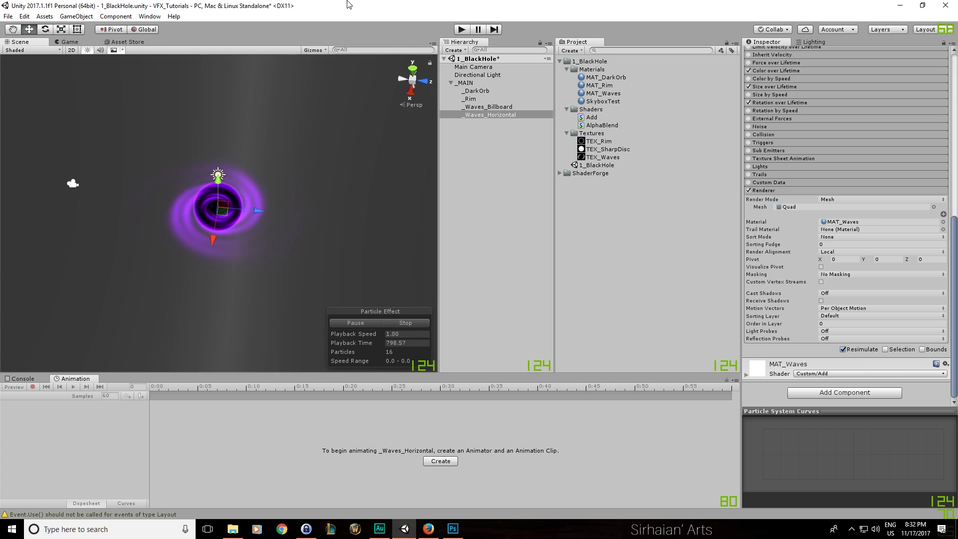
{"action": "key", "text": "ctrl+s"}
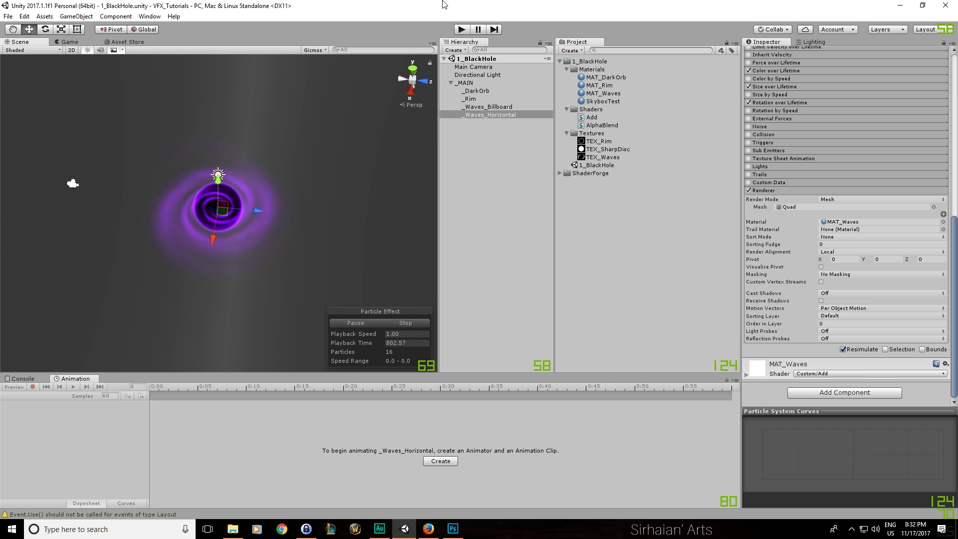
{"action": "left_click_drag", "start_coordinate": [226, 122], "coordinate": [260, 240], "text": "alt"}
Check the renderer settings of _DarkOrb and duplicate the object
{"action": "left_click", "coordinate": [476, 91]}
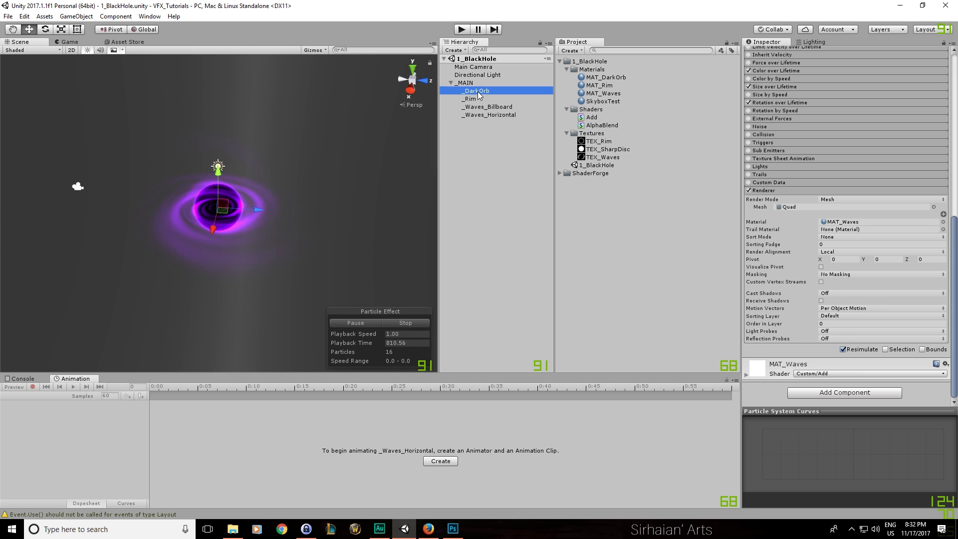
{"action": "scroll", "coordinate": [803, 272], "scroll_direction": "down", "scroll_amount": 5}
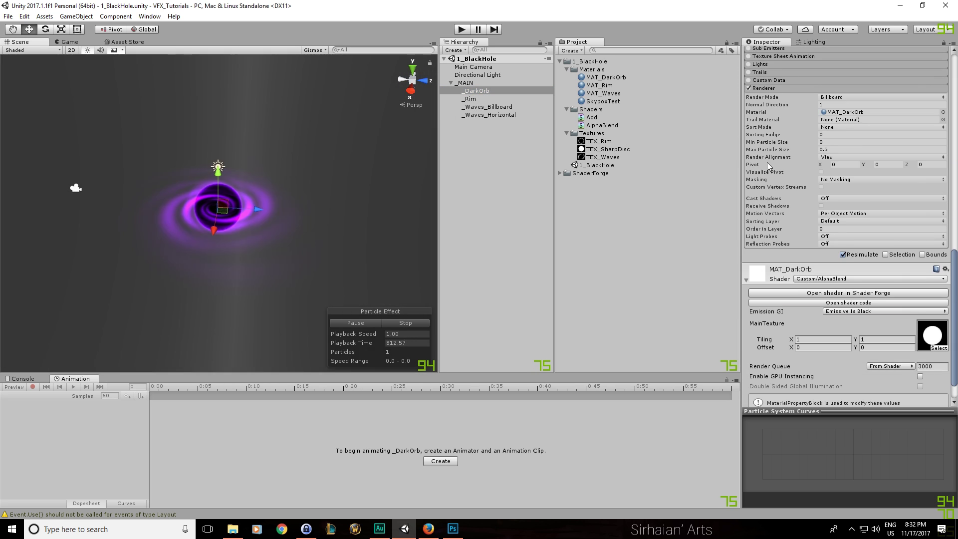
{"action": "scroll", "coordinate": [800, 270], "scroll_direction": "down", "scroll_amount": 1}
{"action": "scroll", "coordinate": [789, 189], "scroll_direction": "up", "scroll_amount": 3}
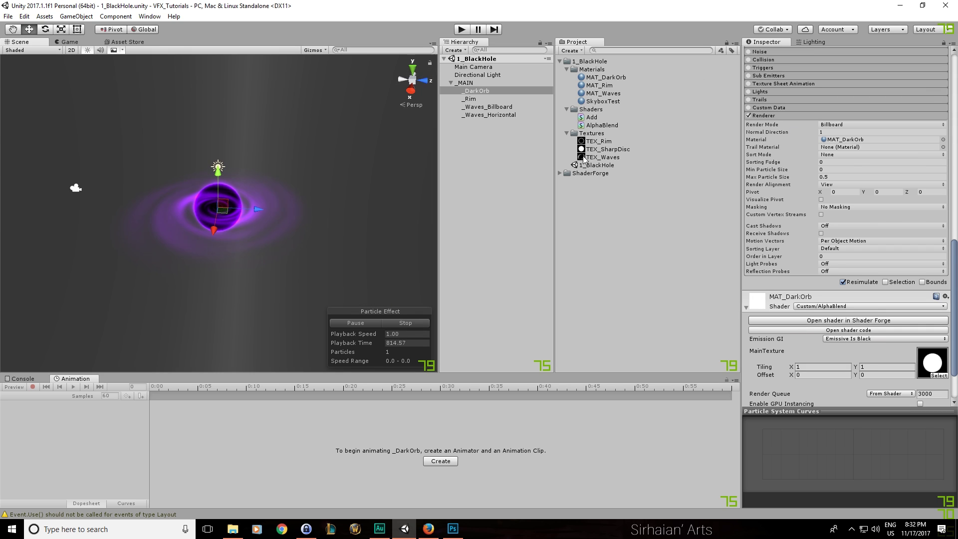
{"action": "left_click", "coordinate": [489, 92]}
{"action": "key", "text": "ctrl+d"}
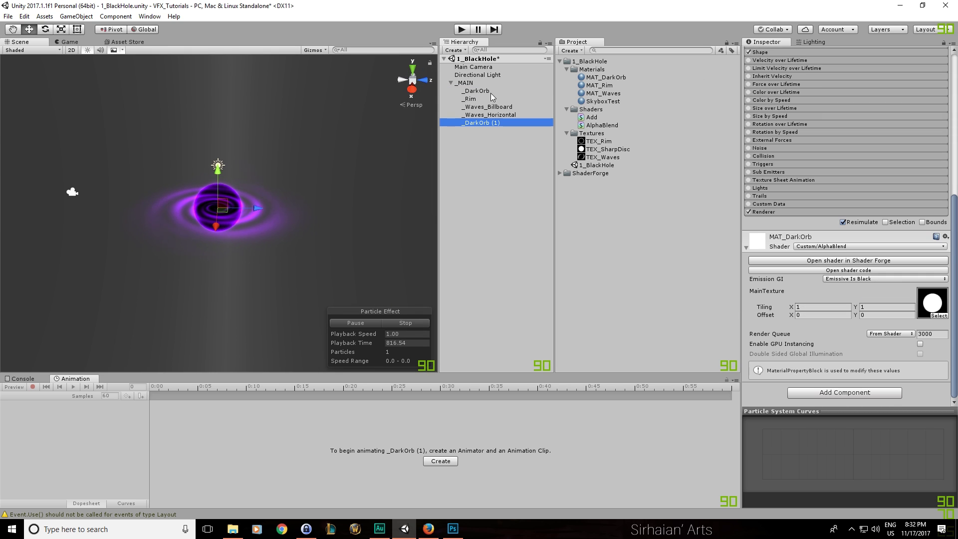
{"action": "left_click_drag", "start_coordinate": [487, 122], "coordinate": [487, 116]}
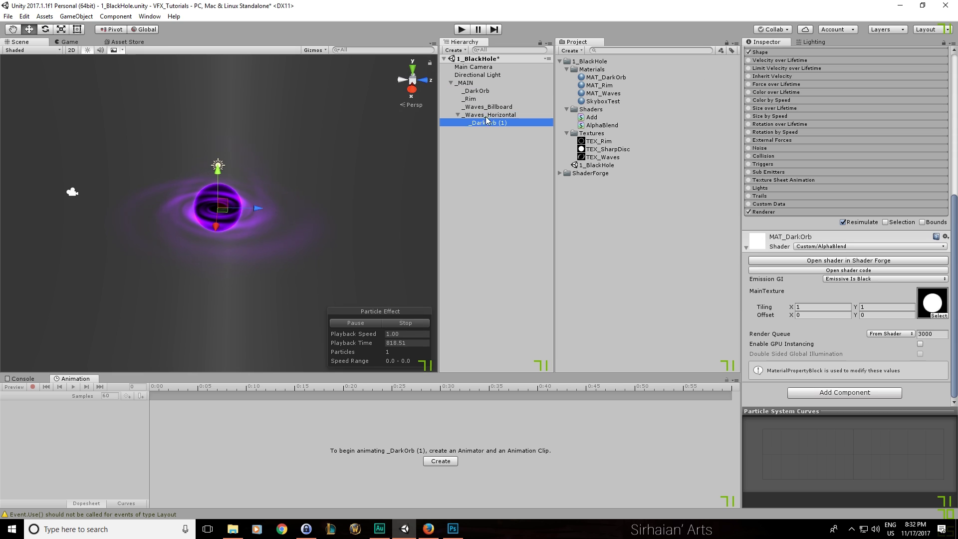
{"action": "key", "text": "ctrl+z"}
{"action": "key", "text": "F2"}
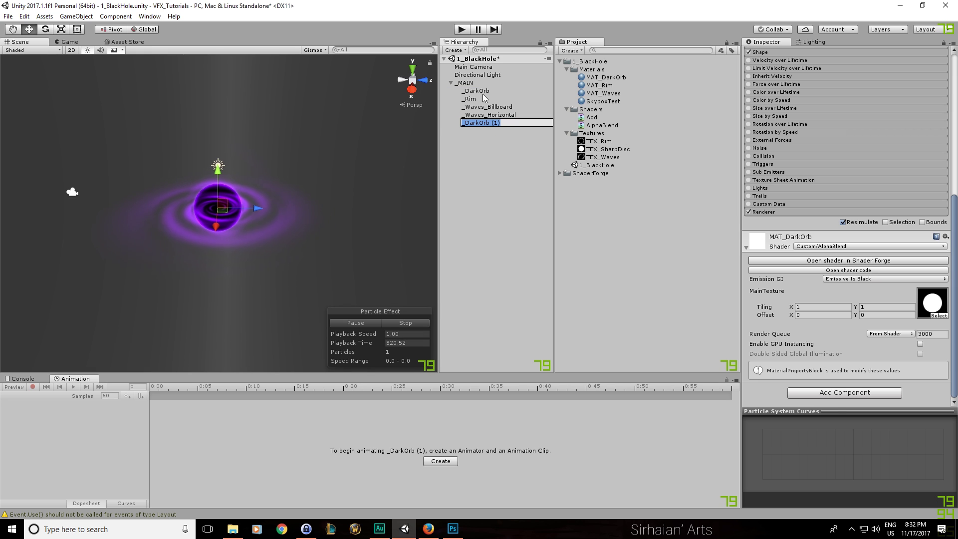
Rename the original _DarkOrb as _DarkOrb_BAK and deactivate it
{"action": "left_click", "coordinate": [484, 92]}
{"action": "key", "text": "F2"}
{"action": "left_click", "coordinate": [502, 90]}
{"action": "type", "text": "_BAC"}
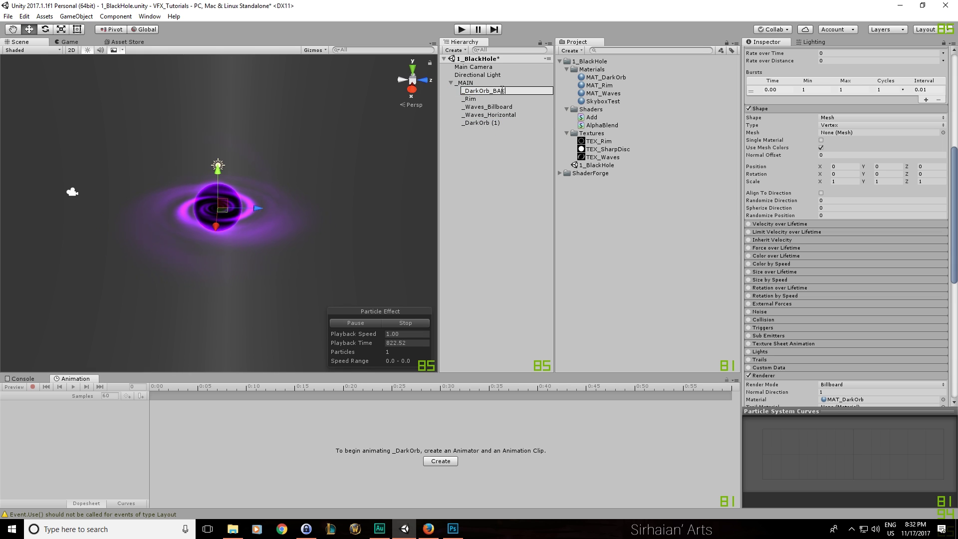
{"action": "key", "text": "Return"}
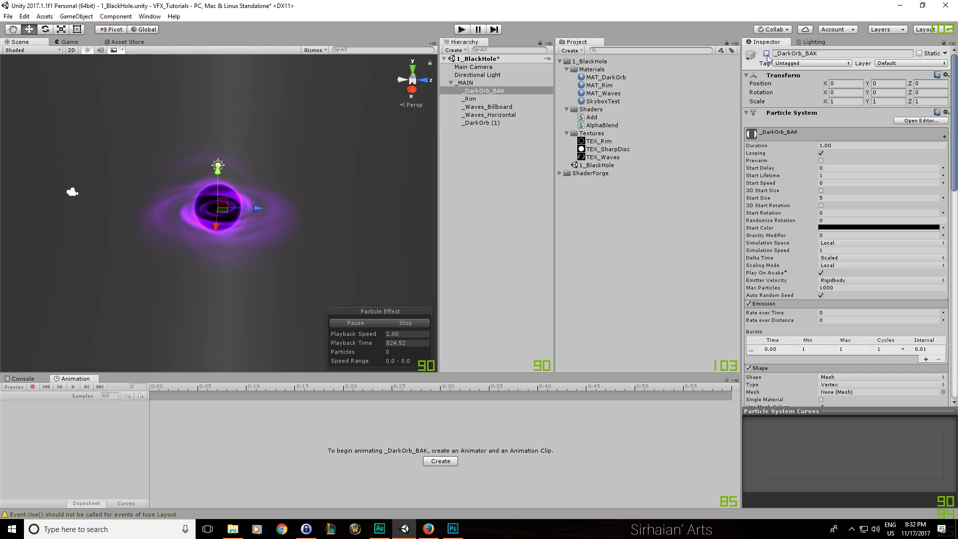
Rename the duplicated orb object to _DarkOrb
{"action": "left_click", "coordinate": [479, 123]}
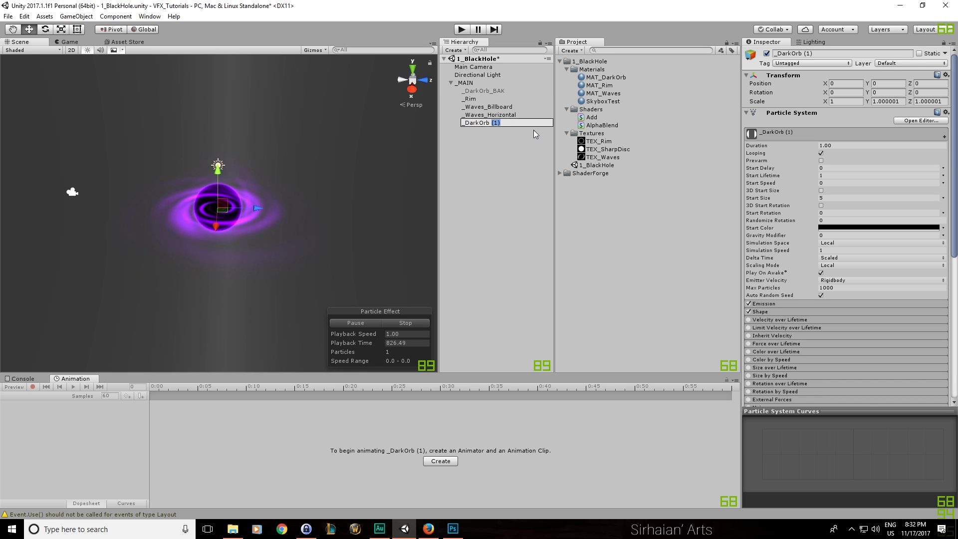
{"action": "key", "text": "BackSpace"}
{"action": "key", "text": "BackSpace"}
{"action": "key", "text": "Return"}
Set the renderer of _DarkOrb to Mesh render mode with the Sphere mesh
{"action": "scroll", "coordinate": [825, 239], "scroll_direction": "down", "scroll_amount": 5}
{"action": "left_click", "coordinate": [771, 212]}
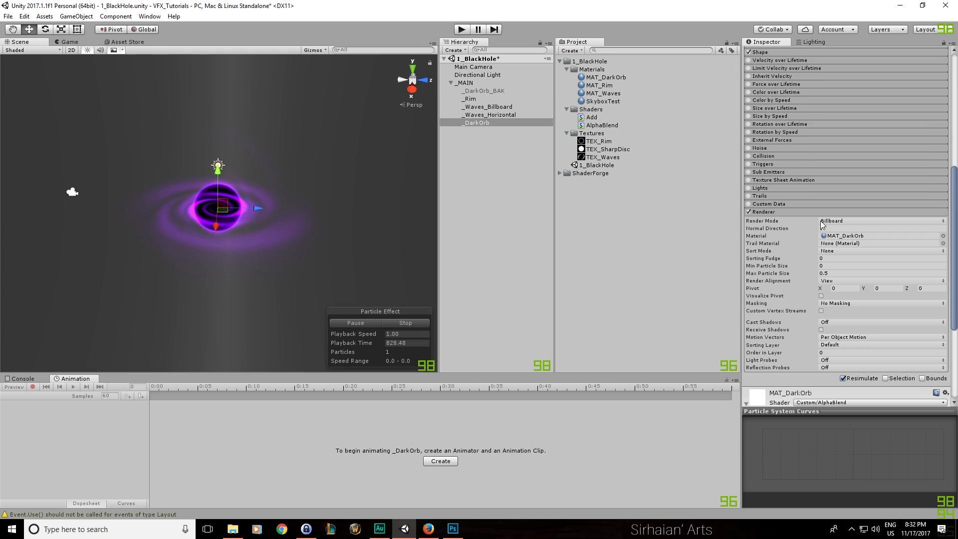
{"action": "left_click", "coordinate": [831, 221]}
{"action": "left_click", "coordinate": [856, 274]}
{"action": "left_click", "coordinate": [933, 229]}
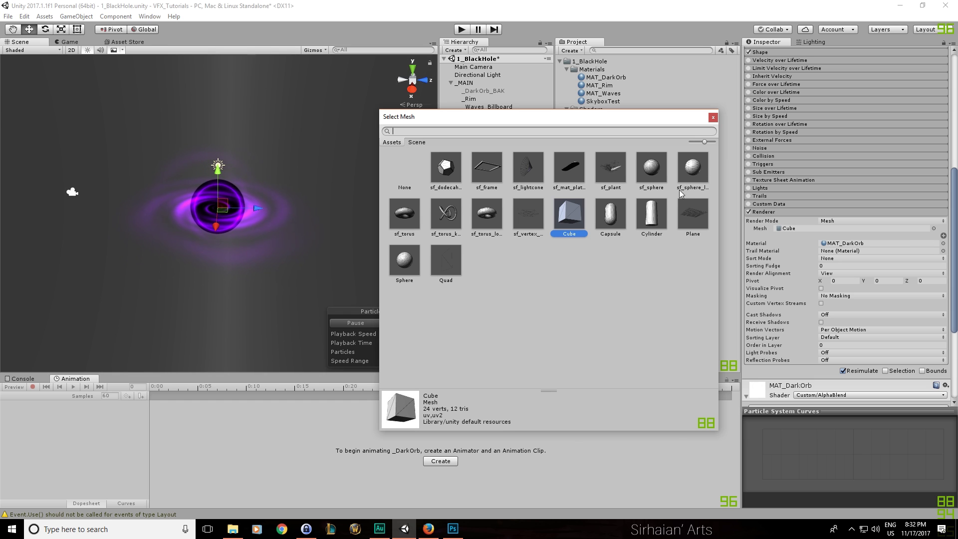
{"action": "double_click", "coordinate": [411, 259]}
Remove the main texture from the MAT_DarkOrb material of _DarkOrb
{"action": "left_click_drag", "start_coordinate": [361, 222], "coordinate": [368, 262], "text": "alt"}
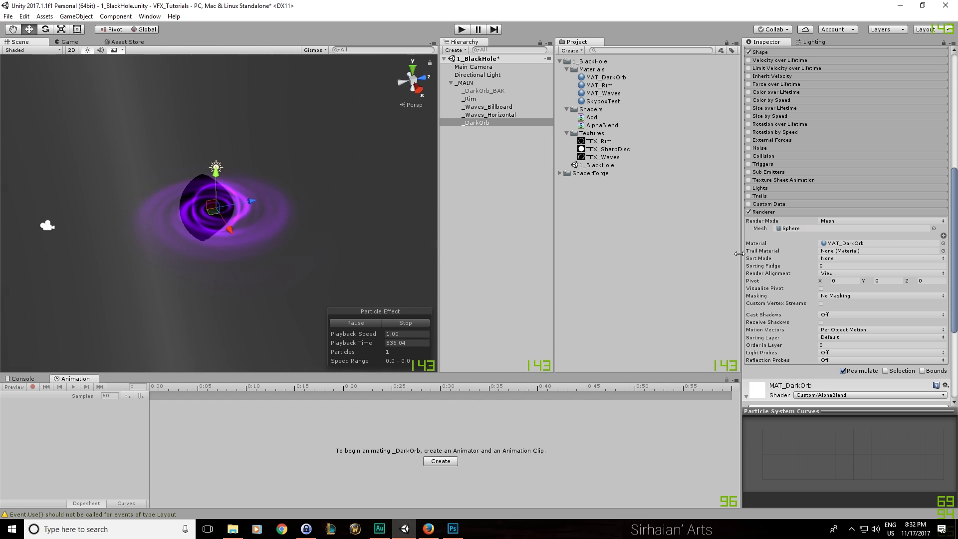
{"action": "left_click", "coordinate": [510, 117]}
{"action": "left_click", "coordinate": [508, 123]}
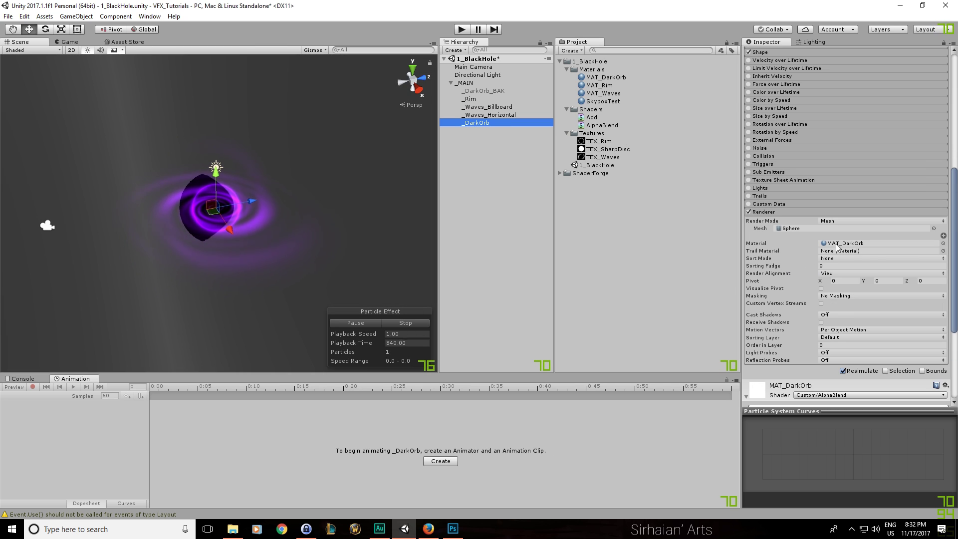
{"action": "scroll", "coordinate": [823, 297], "scroll_direction": "down", "scroll_amount": 5}
{"action": "left_click", "coordinate": [928, 314]}
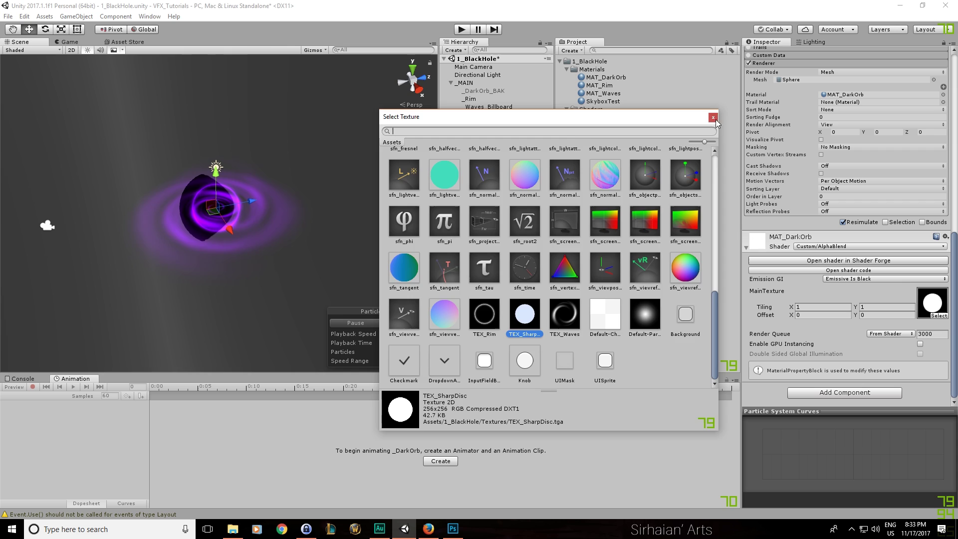
{"action": "left_click", "coordinate": [927, 313]}
{"action": "left_click", "coordinate": [926, 313]}
{"action": "key", "text": "Delete"}
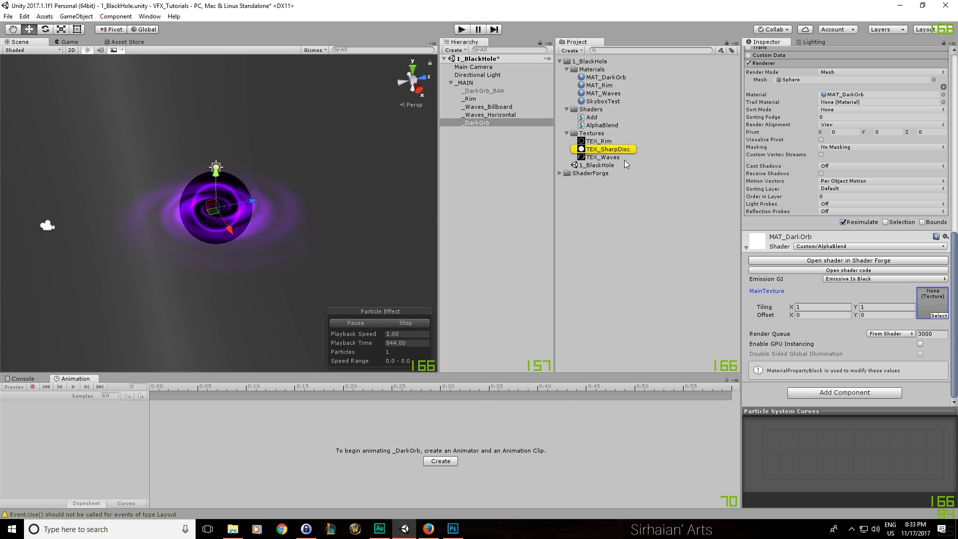
Scale _DarkOrb down uniformly to about 0.63 so the sphere fits inside the purple rim
{"action": "left_click_drag", "start_coordinate": [330, 232], "coordinate": [366, 202], "text": "alt"}
{"action": "left_click_drag", "start_coordinate": [231, 257], "coordinate": [372, 190], "text": "alt"}
{"action": "key", "text": "r"}
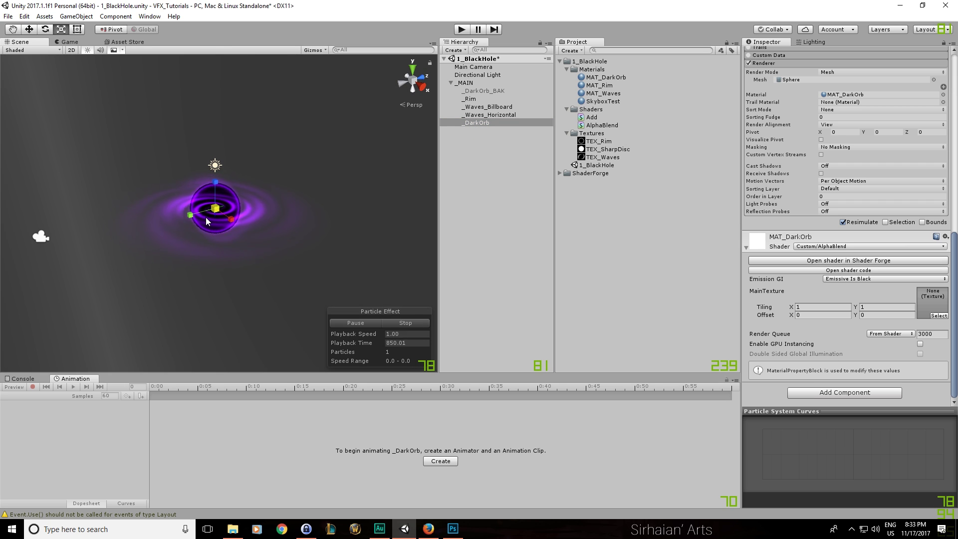
{"action": "key", "text": "w"}
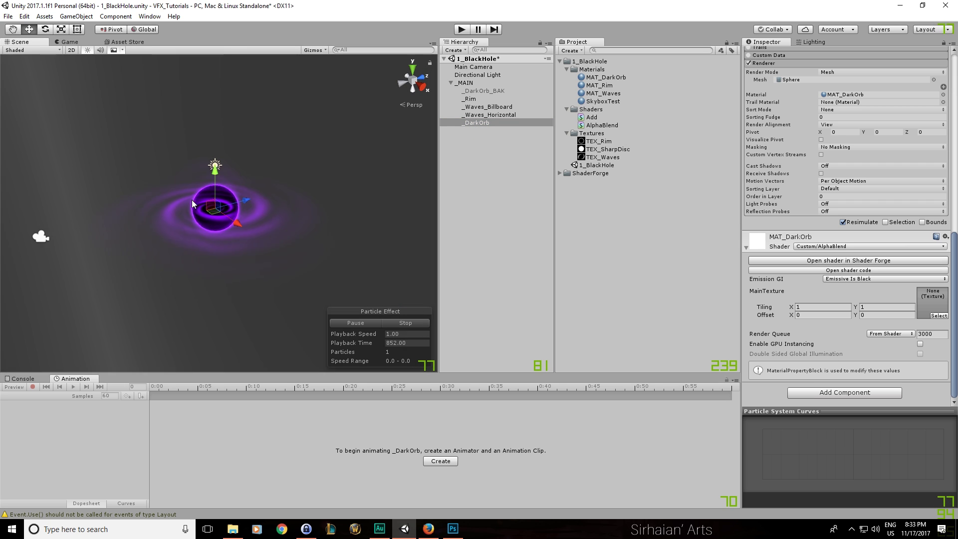
{"action": "scroll", "coordinate": [210, 179], "scroll_direction": "up", "scroll_amount": 4}
{"action": "scroll", "coordinate": [210, 181], "scroll_direction": "up", "scroll_amount": 4}
{"action": "scroll", "coordinate": [255, 288], "scroll_direction": "down", "scroll_amount": 1}
{"action": "key", "text": "r"}
{"action": "left_click_drag", "start_coordinate": [232, 288], "coordinate": [304, 273], "text": "alt"}
{"action": "scroll", "coordinate": [235, 247], "scroll_direction": "down", "scroll_amount": 3}
{"action": "scroll", "coordinate": [267, 255], "scroll_direction": "down", "scroll_amount": 1}
{"action": "key", "text": "w"}
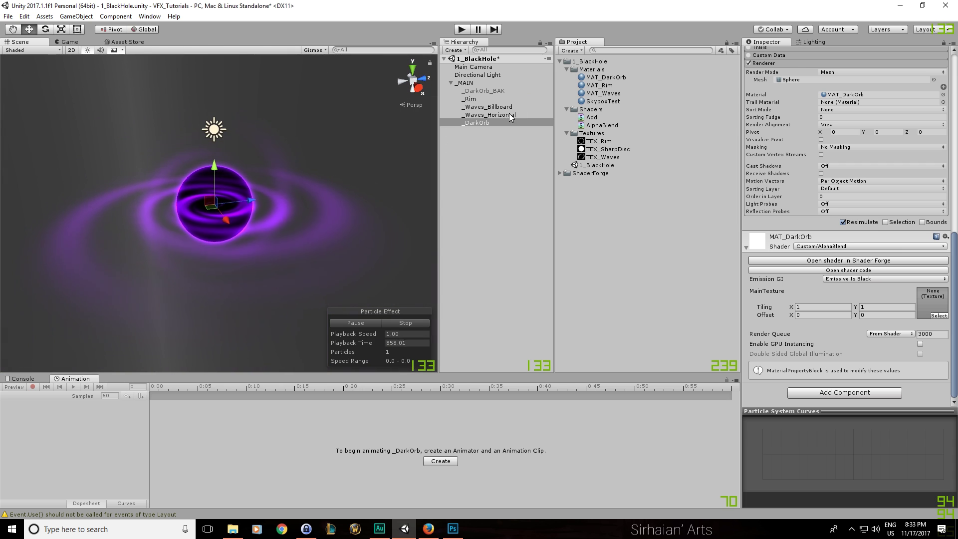
Review the transform, particle, renderer and material settings of _DarkOrb
{"action": "left_click", "coordinate": [303, 274]}
{"action": "left_click", "coordinate": [486, 124]}
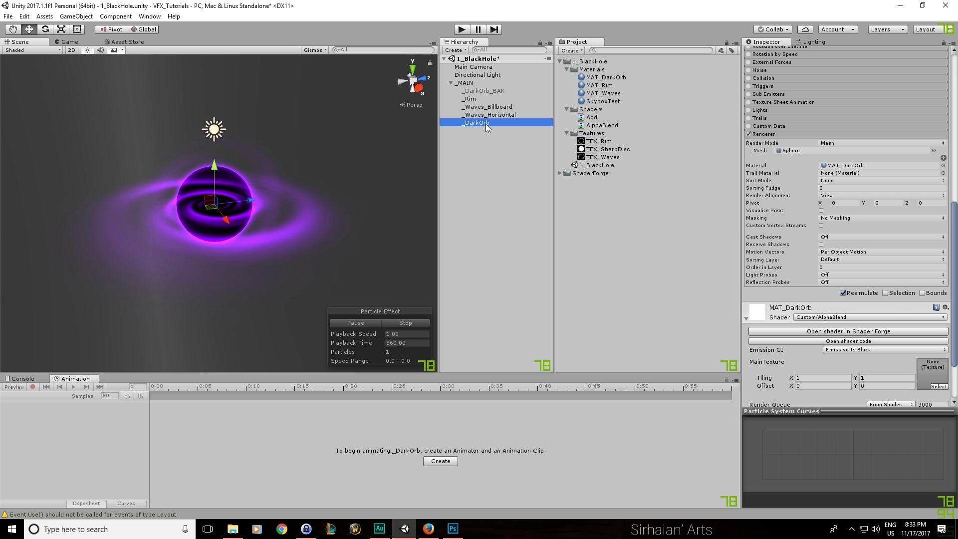
{"action": "scroll", "coordinate": [798, 247], "scroll_direction": "up", "scroll_amount": 8}
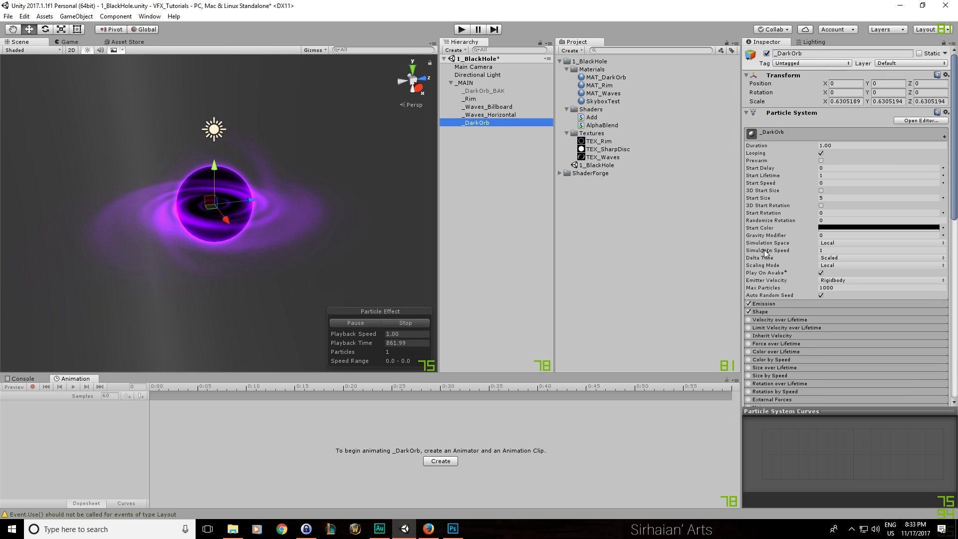
{"action": "scroll", "coordinate": [767, 246], "scroll_direction": "down", "scroll_amount": 4}
{"action": "scroll", "coordinate": [767, 246], "scroll_direction": "down", "scroll_amount": 5}
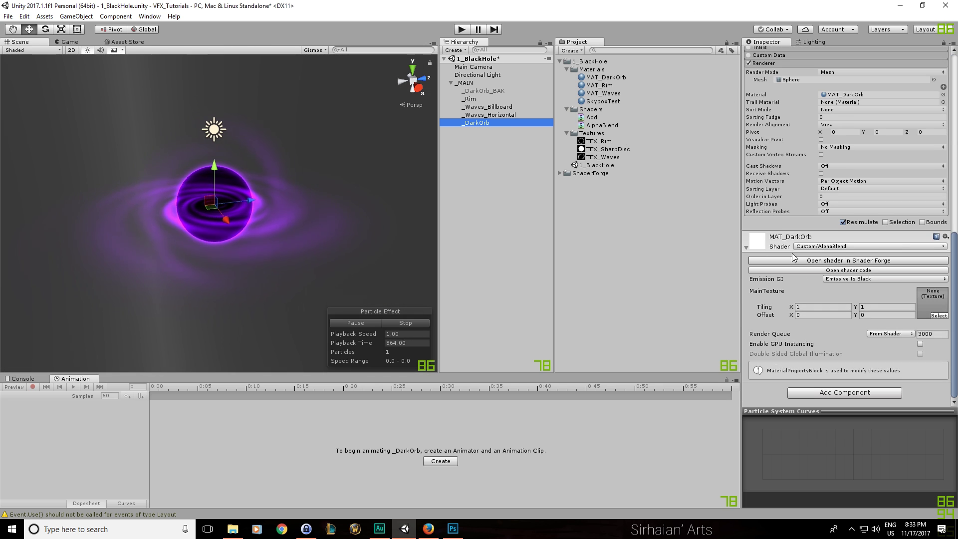
{"action": "scroll", "coordinate": [781, 182], "scroll_direction": "up", "scroll_amount": 10}
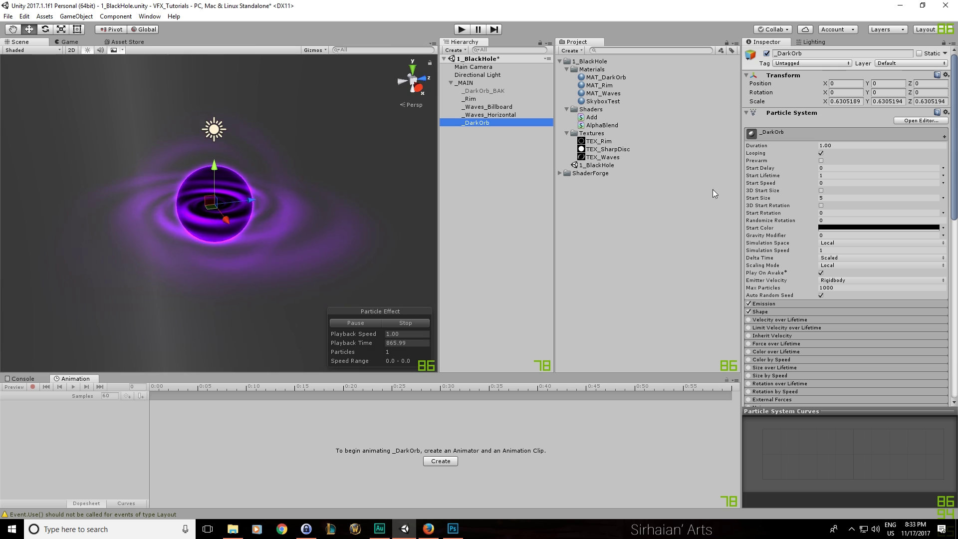
{"action": "left_click", "coordinate": [517, 108]}
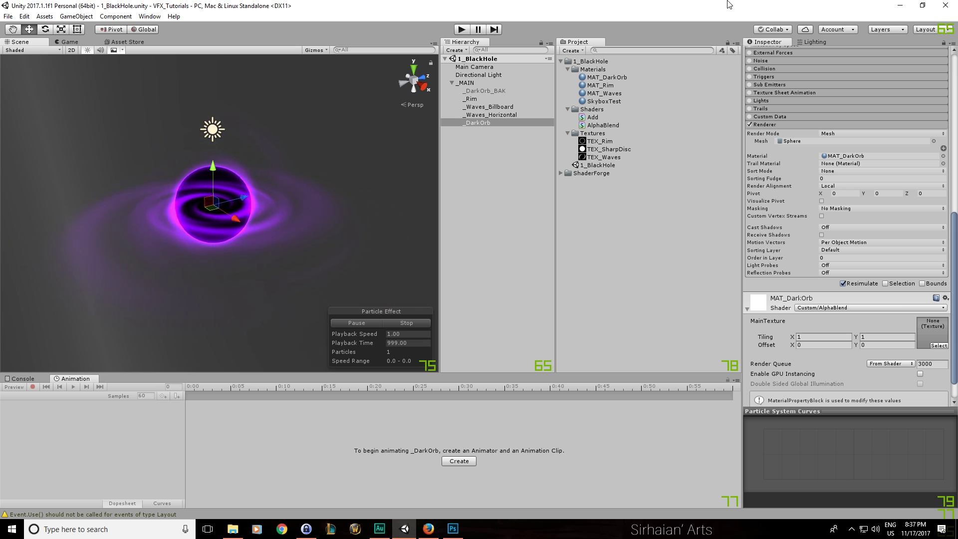
Duplicate the AlphaBlend shader and name the copy Opaque
{"action": "right_click", "coordinate": [597, 106]}
{"action": "left_click", "coordinate": [589, 118]}
{"action": "left_click", "coordinate": [601, 125]}
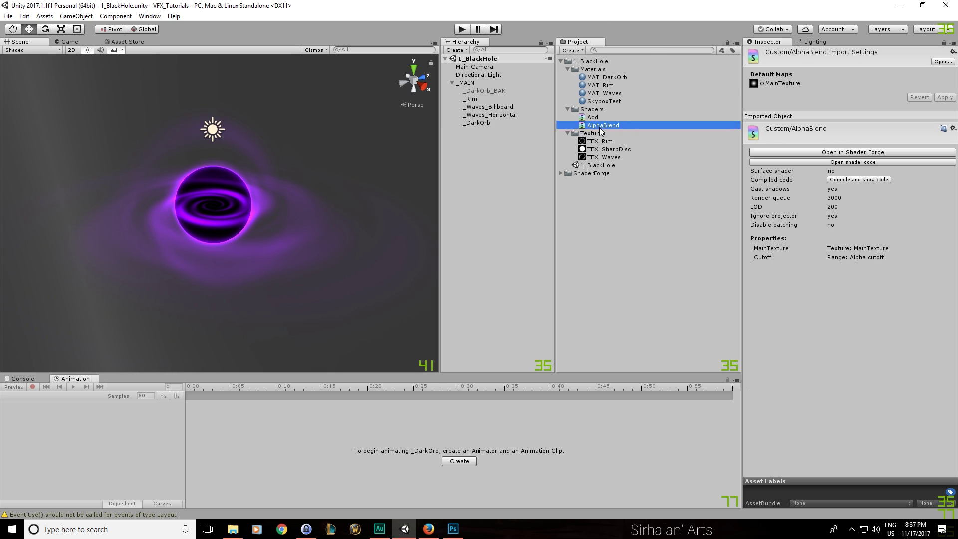
{"action": "key", "text": "ctrl+d"}
{"action": "type", "text": "oipo"}
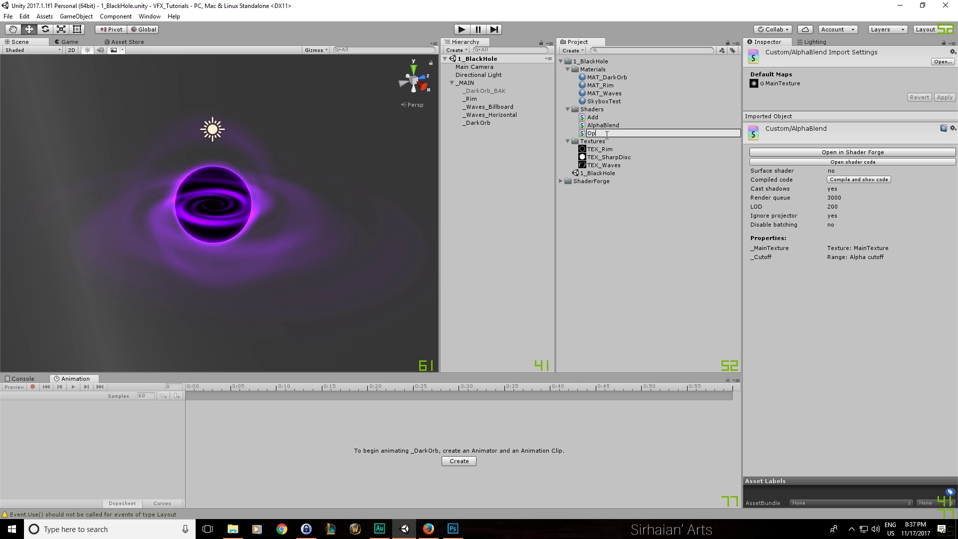
{"action": "key", "text": "Return"}
Open the Opaque shader in Shader Forge and set its blend mode to Opaque
{"action": "left_click", "coordinate": [879, 151]}
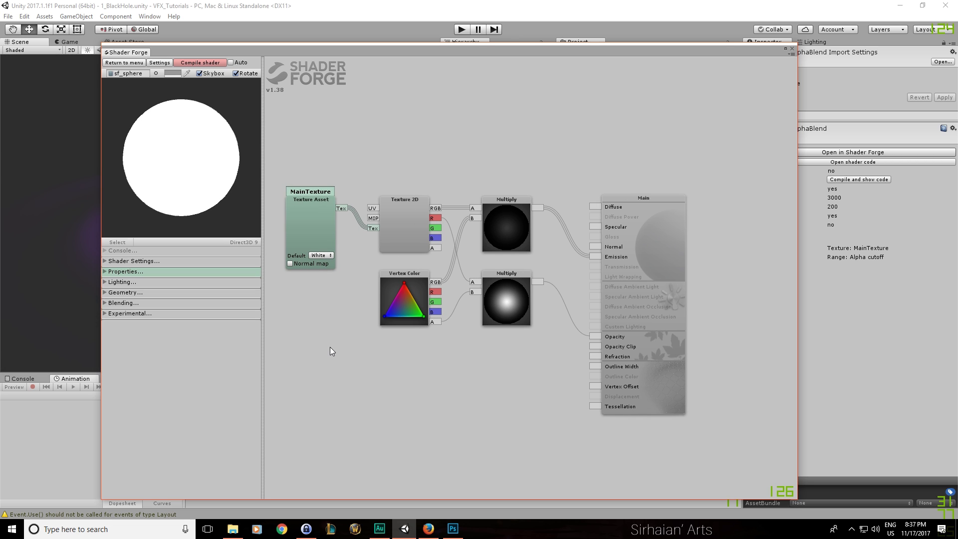
{"action": "left_click", "coordinate": [123, 303]}
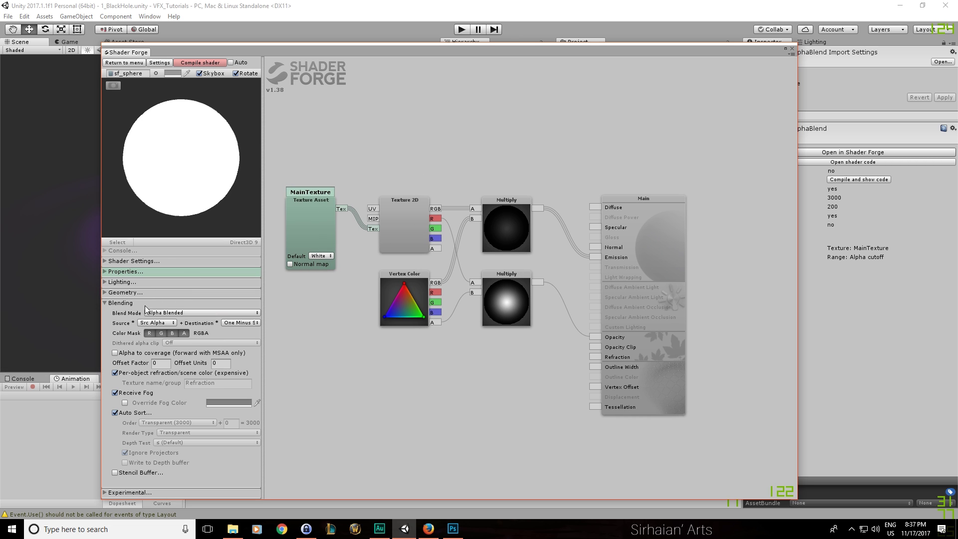
{"action": "left_click", "coordinate": [150, 312]}
{"action": "left_click", "coordinate": [172, 326]}
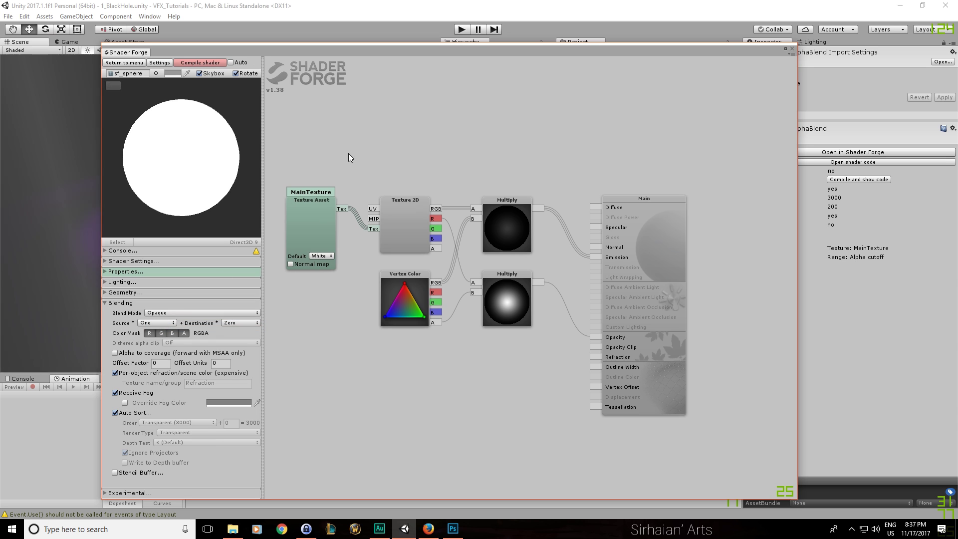
Delete the Multiply node feeding Opacity, then compile the shader and close Shader Forge
{"action": "left_click", "coordinate": [499, 289]}
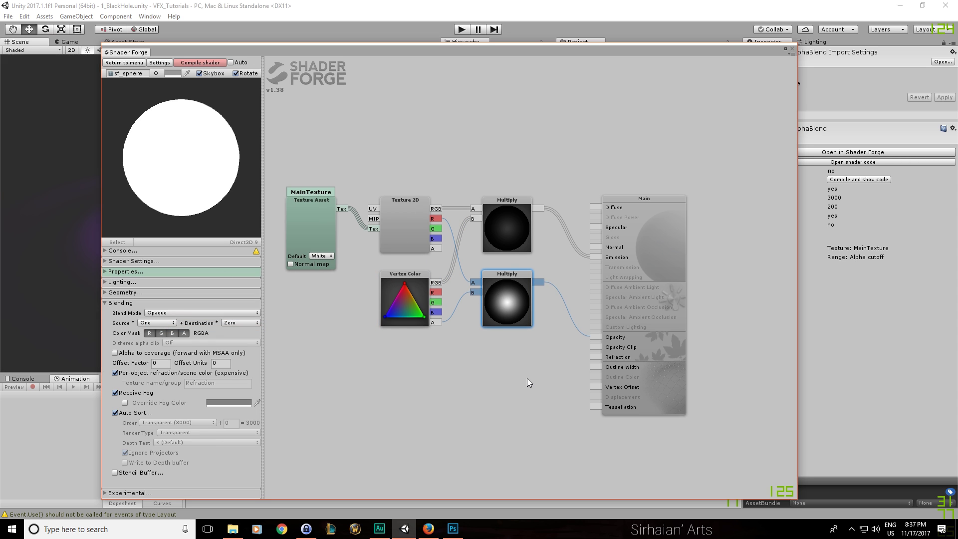
{"action": "key", "text": "Delete"}
{"action": "left_click_drag", "start_coordinate": [414, 310], "coordinate": [414, 305]}
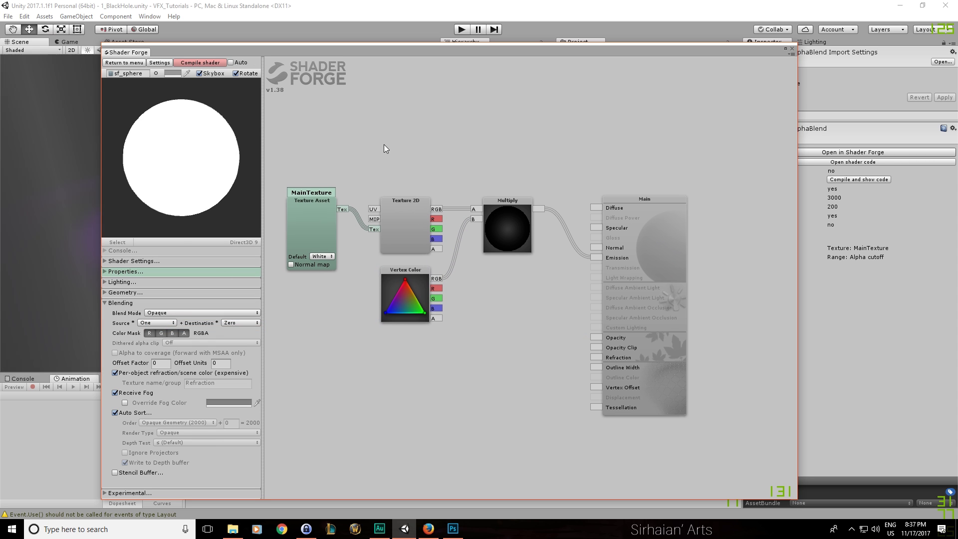
{"action": "left_click", "coordinate": [216, 64]}
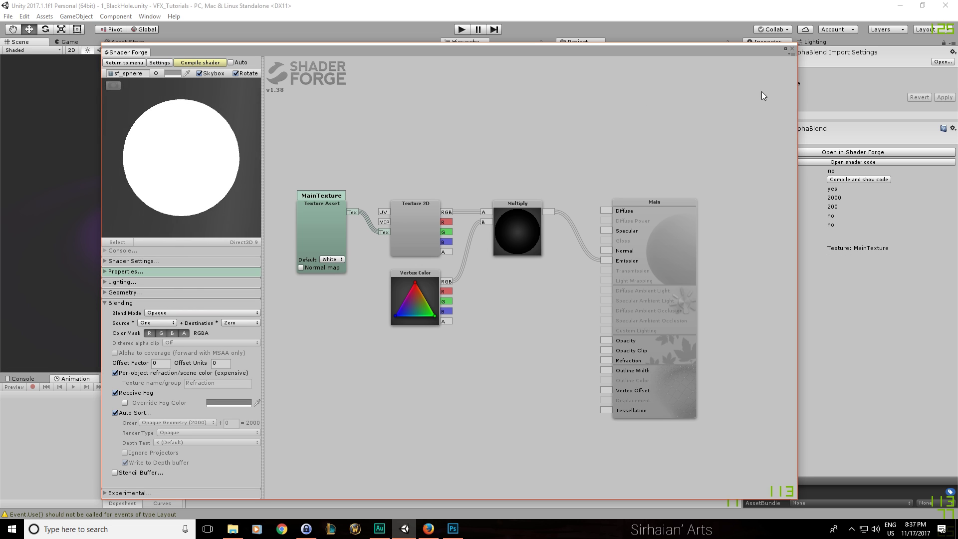
{"action": "left_click", "coordinate": [791, 49]}
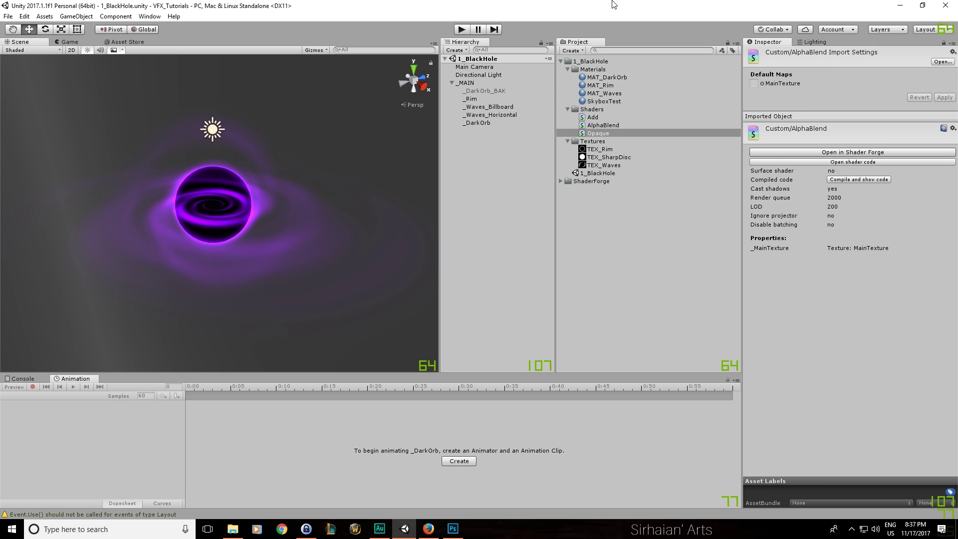
Try to assign the Opaque shader to MAT_DarkOrb from the custom shaders
{"action": "left_click", "coordinate": [604, 78]}
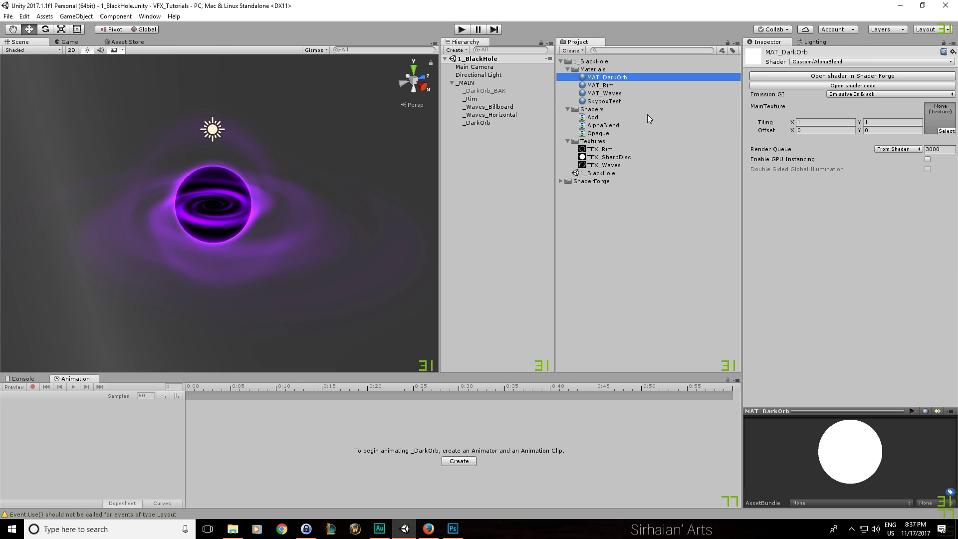
{"action": "key", "text": "ctrl+d"}
{"action": "key", "text": "Delete"}
{"action": "key", "text": "Return"}
{"action": "left_click", "coordinate": [607, 77]}
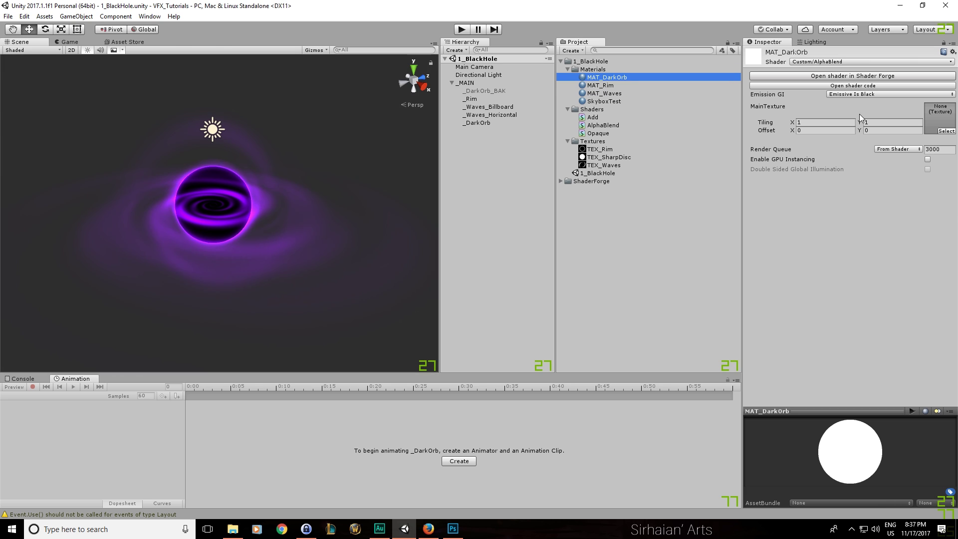
{"action": "left_click", "coordinate": [831, 62]}
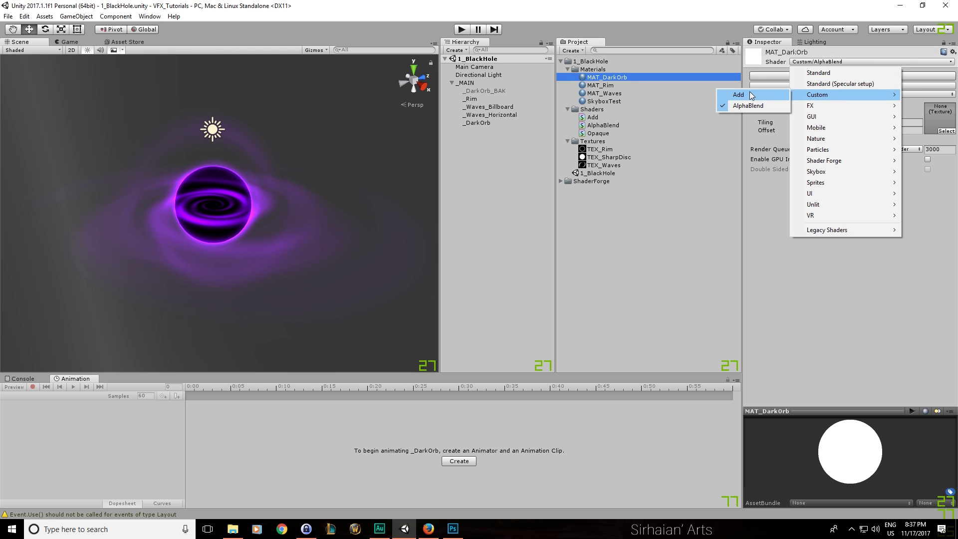
{"action": "left_click", "coordinate": [757, 5]}
Check the Opaque shader's source code in Visual Studio, then return to Unity and reopen the shader in Shader Forge
{"action": "double_click", "coordinate": [615, 132]}
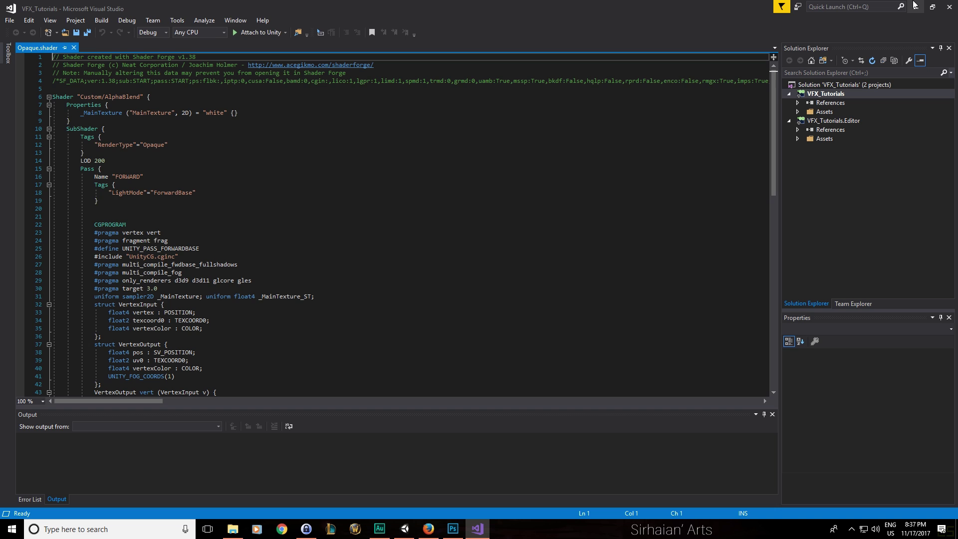
{"action": "left_click", "coordinate": [916, 7]}
{"action": "left_click", "coordinate": [817, 151]}
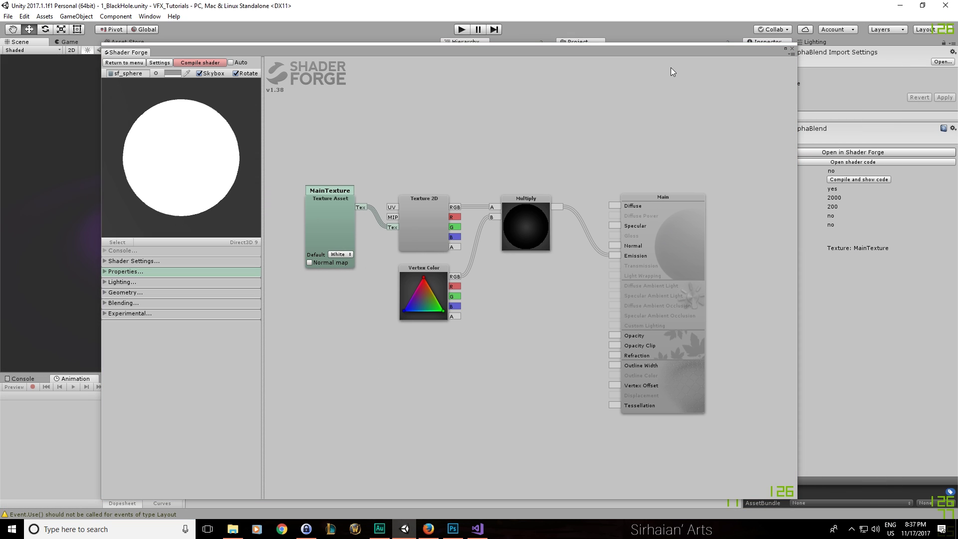
{"action": "left_click_drag", "start_coordinate": [665, 47], "coordinate": [640, 31]}
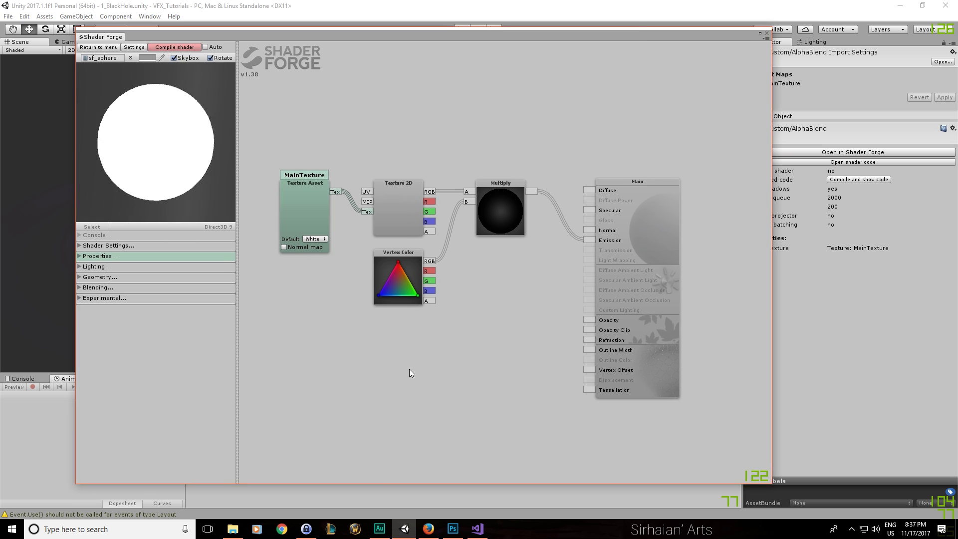
Set the shader's path to Custom/Opaque, then compile it and close Shader Forge
{"action": "left_click", "coordinate": [108, 289]}
{"action": "left_click", "coordinate": [108, 246]}
{"action": "left_click", "coordinate": [134, 257]}
{"action": "left_click_drag", "start_coordinate": [131, 256], "coordinate": [150, 256]}
{"action": "key", "text": "BackSpace"}
{"action": "key", "text": "BackSpace"}
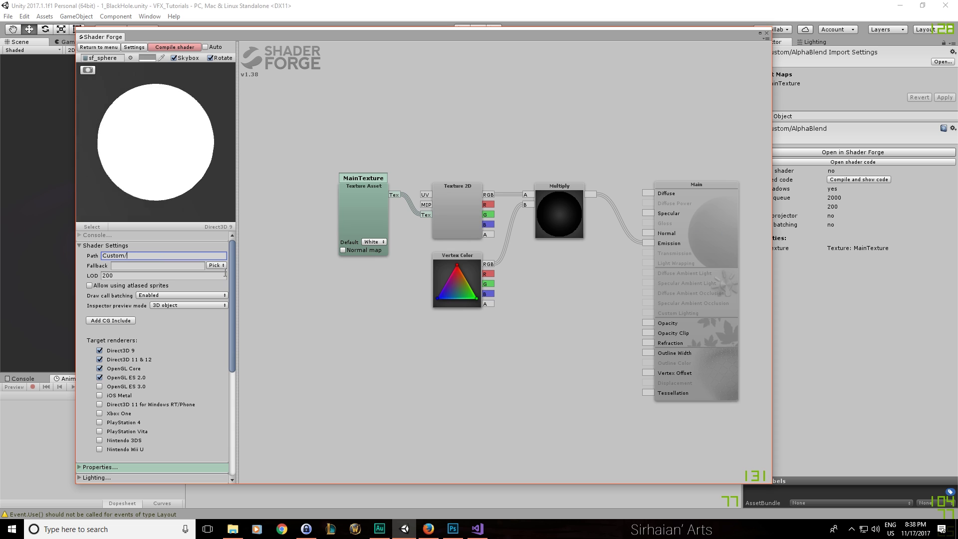
{"action": "type", "text": "O"}
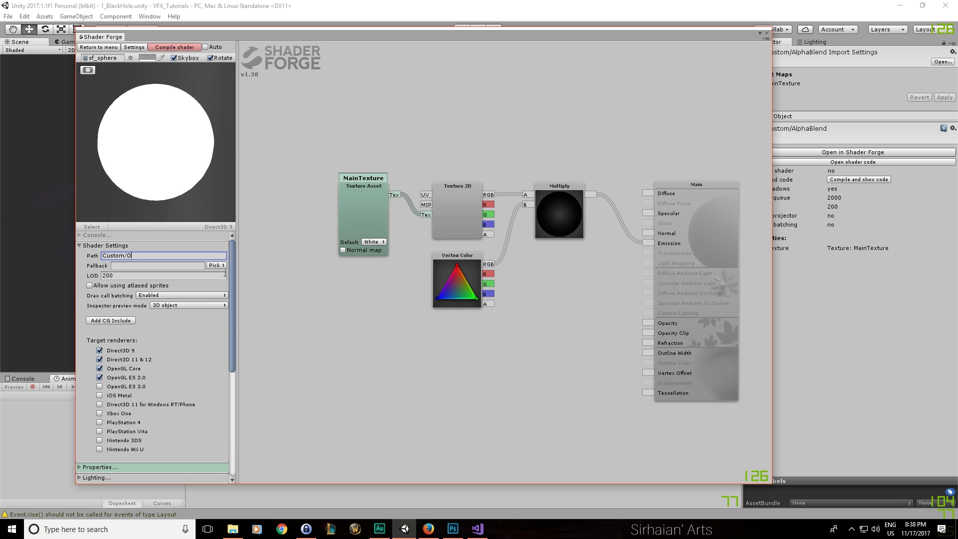
{"action": "type", "text": "paque"}
{"action": "key", "text": "Return"}
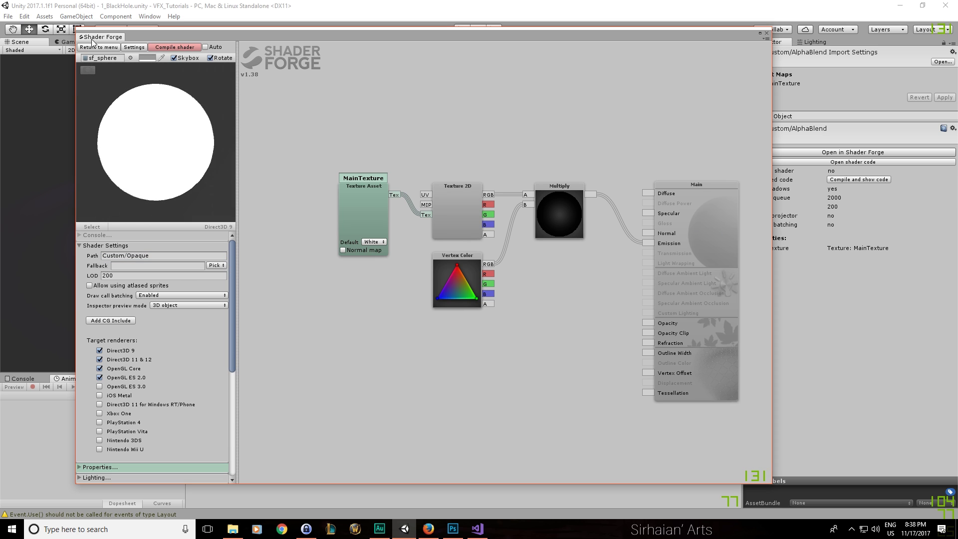
{"action": "left_click", "coordinate": [169, 47]}
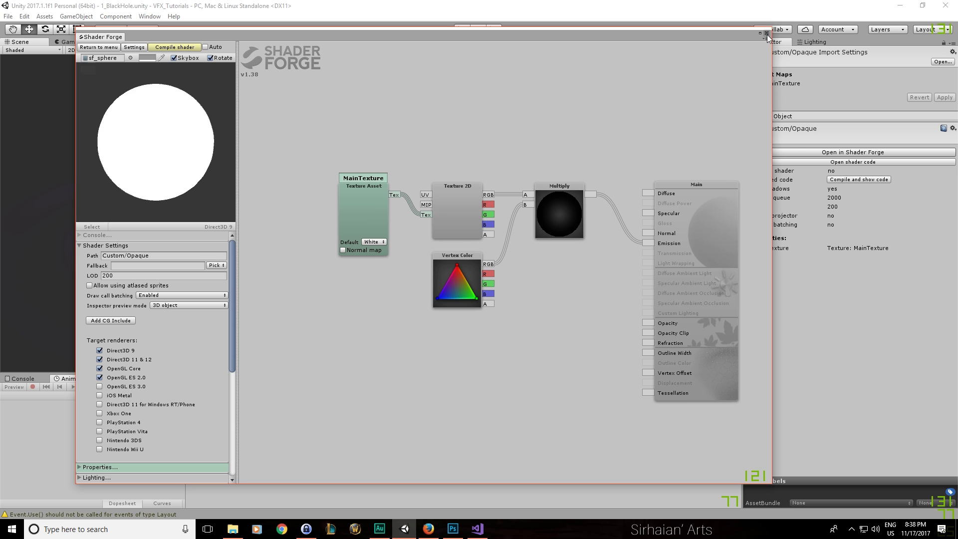
{"action": "left_click", "coordinate": [767, 34]}
Select the _DarkOrb particle system and expand the settings of its renderer material
{"action": "left_click", "coordinate": [471, 99]}
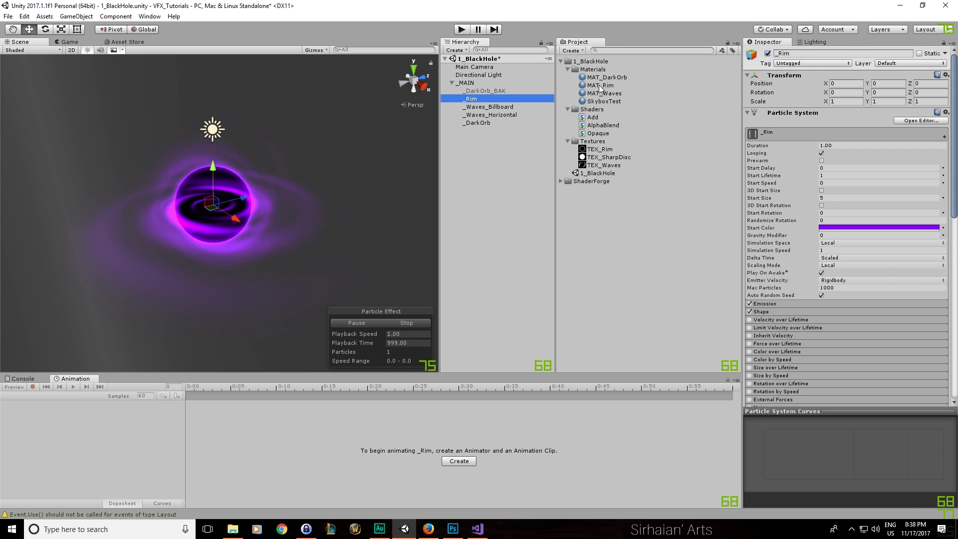
{"action": "key", "text": "ctrl+z"}
{"action": "left_click", "coordinate": [501, 122]}
{"action": "scroll", "coordinate": [786, 206], "scroll_direction": "down", "scroll_amount": 10}
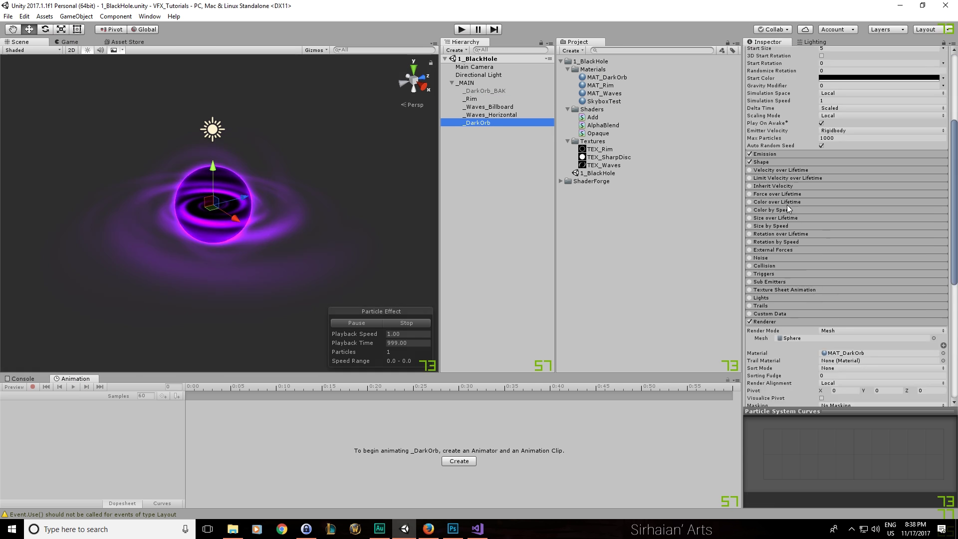
{"action": "scroll", "coordinate": [794, 163], "scroll_direction": "down", "scroll_amount": 5}
{"action": "left_click", "coordinate": [828, 276]}
{"action": "mouse_move", "coordinate": [831, 309]}
{"action": "left_click", "coordinate": [748, 331]}
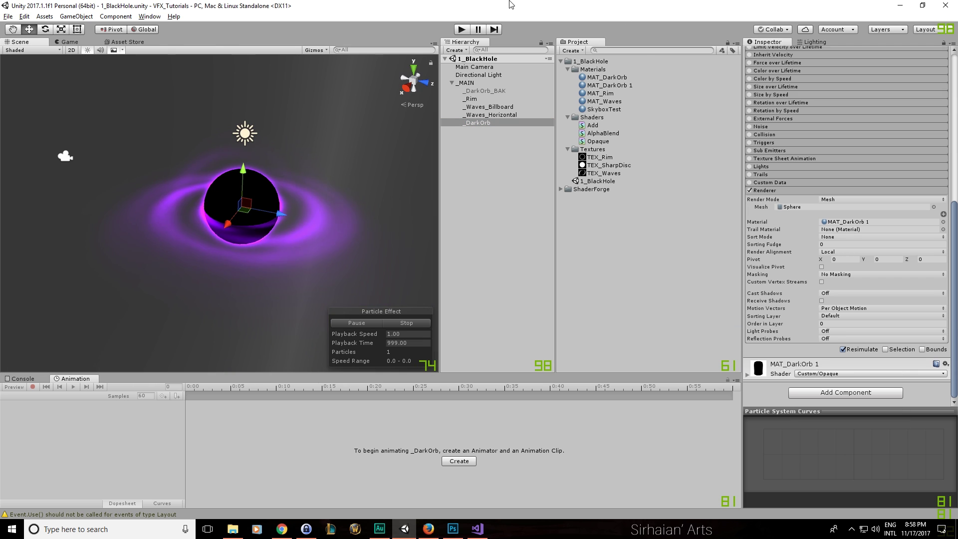
Examine the _Rim and _DarkOrb particle systems around the sphere from different angles and compare their renderer settings
{"action": "left_click_drag", "start_coordinate": [332, 189], "coordinate": [345, 218], "text": "alt"}
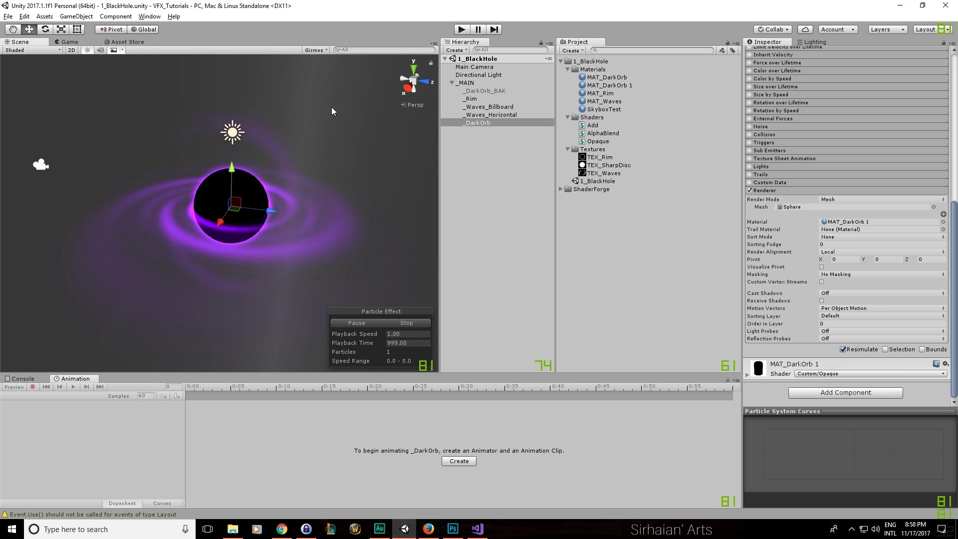
{"action": "left_click", "coordinate": [470, 99]}
{"action": "left_click_drag", "start_coordinate": [257, 211], "coordinate": [299, 216]}
{"action": "key", "text": "ctrl+z"}
{"action": "left_click_drag", "start_coordinate": [337, 242], "coordinate": [342, 244], "text": "alt"}
{"action": "left_click_drag", "start_coordinate": [260, 208], "coordinate": [331, 237]}
{"action": "key", "text": "ctrl+z"}
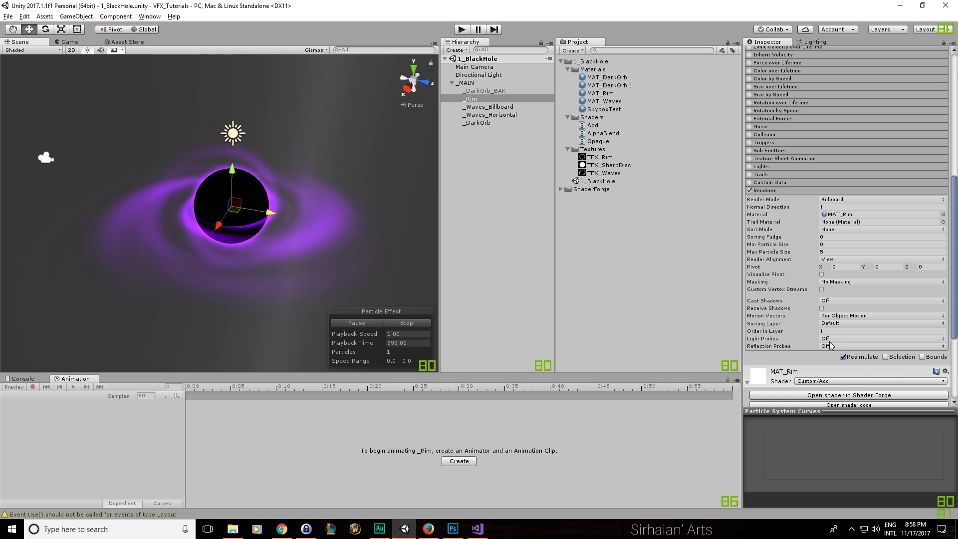
{"action": "left_click", "coordinate": [476, 122]}
{"action": "left_click", "coordinate": [270, 211]}
{"action": "left_click_drag", "start_coordinate": [272, 212], "coordinate": [371, 197], "text": "alt"}
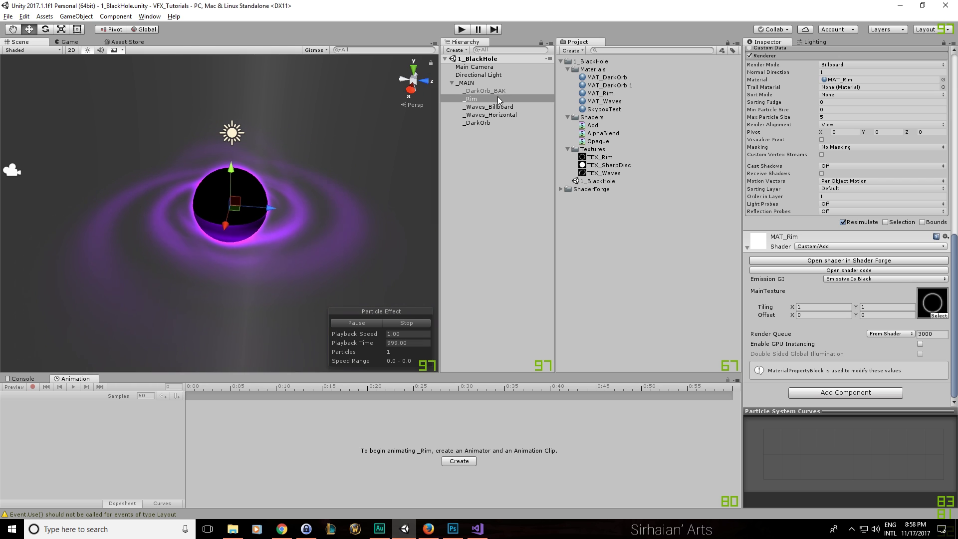
Delete the inactive _DarkOrb_BAK object from the _MAIN group
{"action": "left_click", "coordinate": [485, 124]}
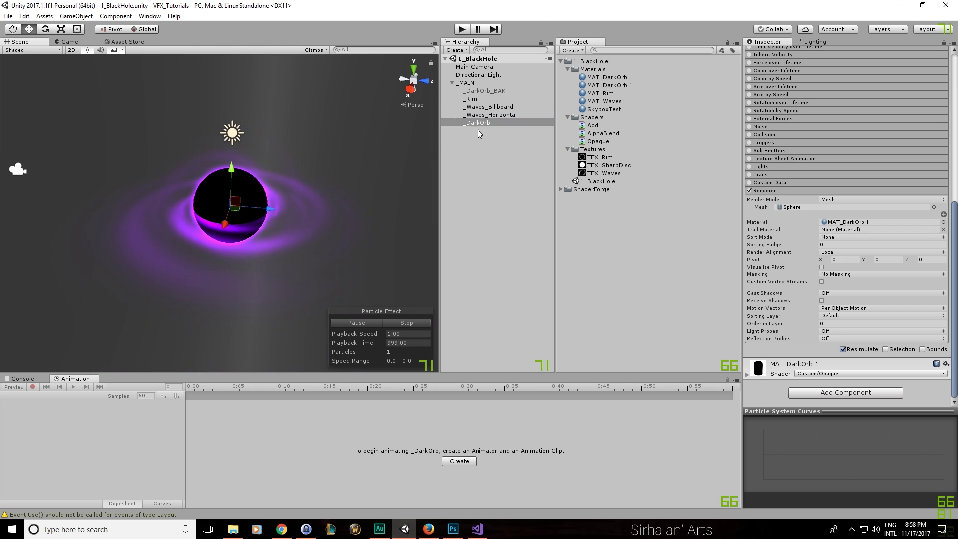
{"action": "key", "text": "Delete"}
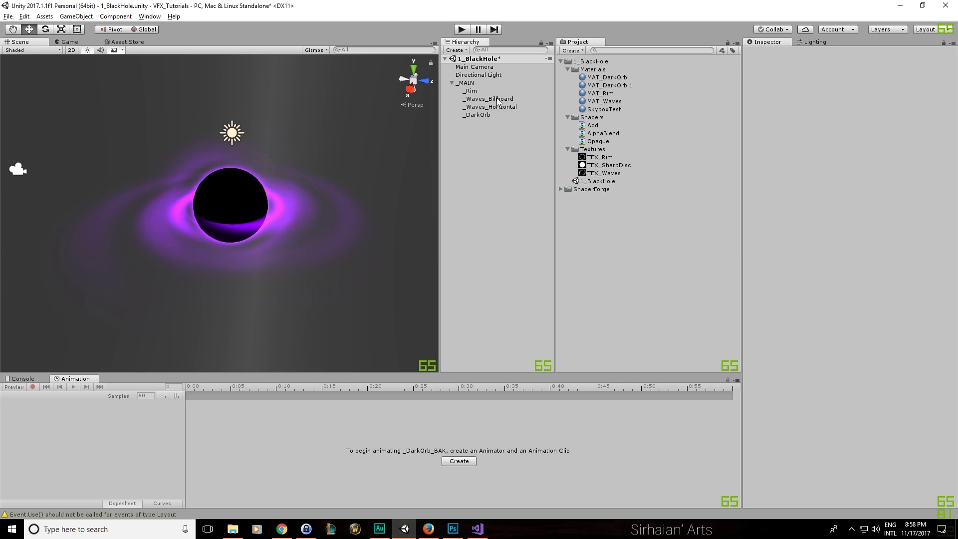
{"action": "left_click", "coordinate": [487, 115]}
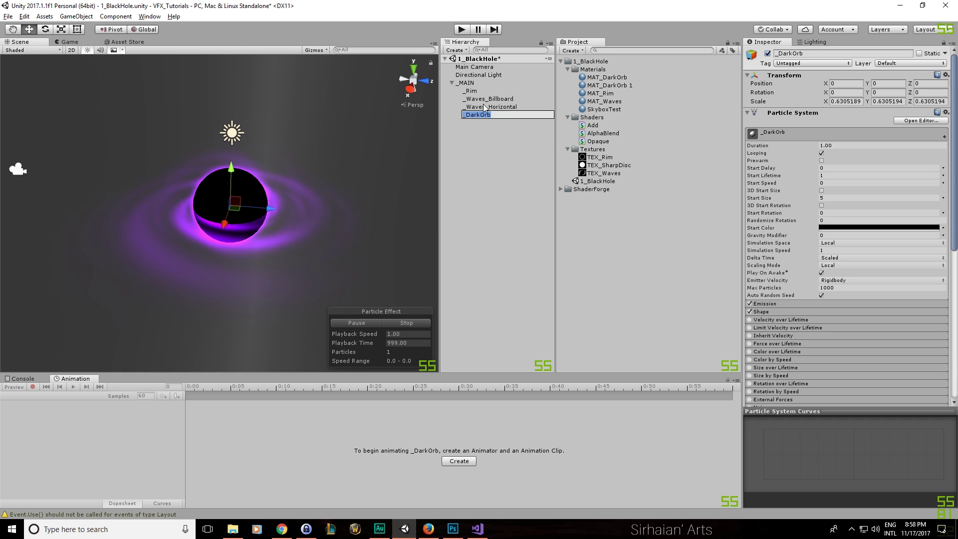
{"action": "key", "text": "ctrl+d"}
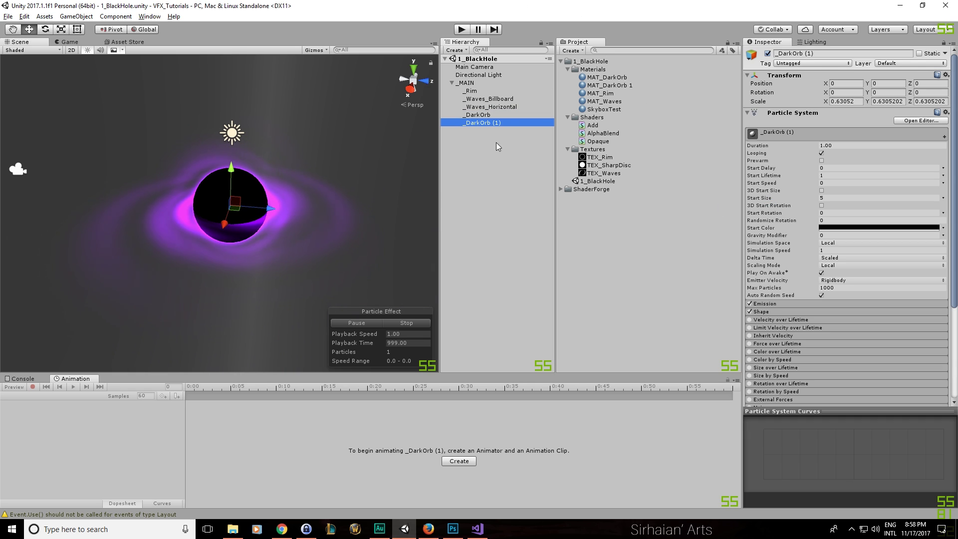
{"action": "key", "text": "ctrl+z"}
Expand the MAT_DarkOrb 1 material on _DarkOrb to check its shader settings
{"action": "scroll", "coordinate": [806, 244], "scroll_direction": "down", "scroll_amount": 10}
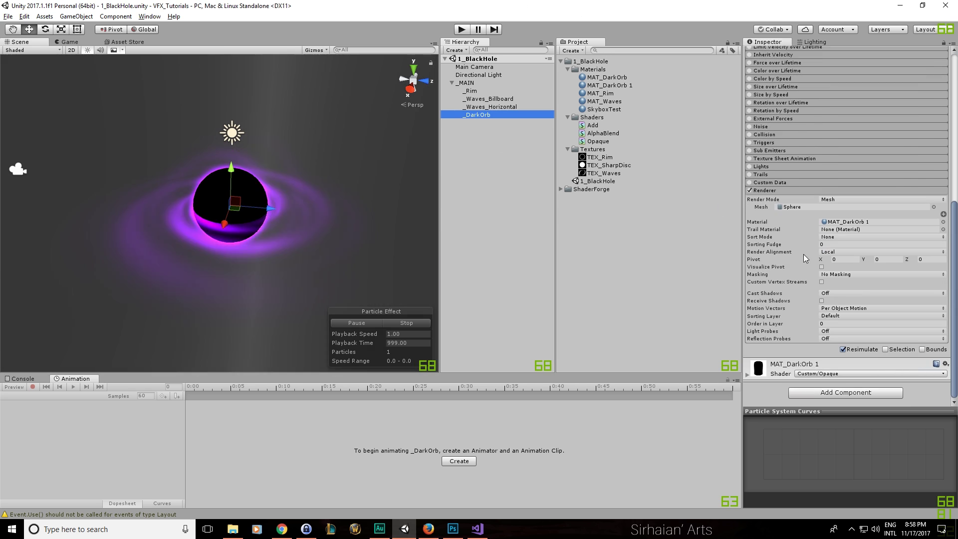
{"action": "left_click", "coordinate": [779, 368]}
{"action": "scroll", "coordinate": [771, 344], "scroll_direction": "down", "scroll_amount": 5}
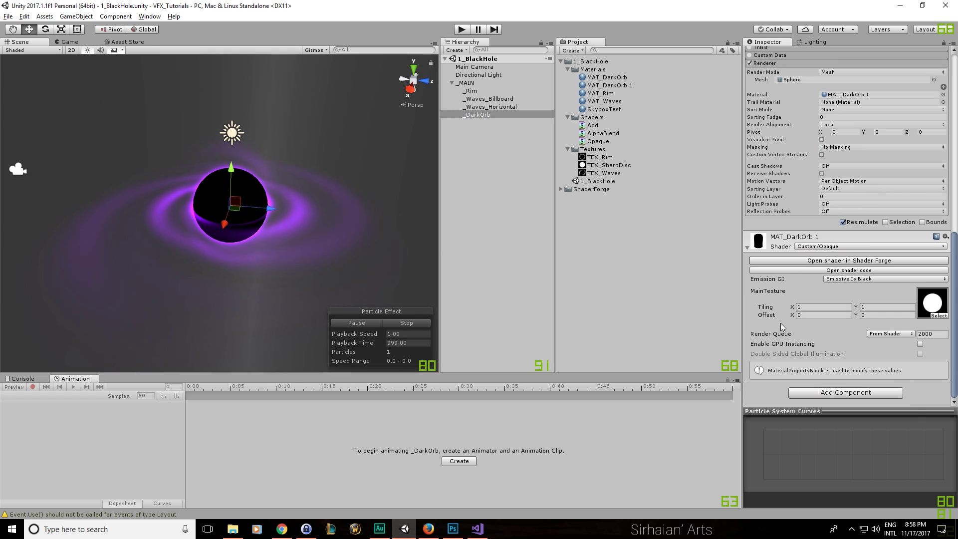
Duplicate the Opaque shader and name the copy OpaqueFresnel
{"action": "left_click", "coordinate": [605, 138]}
{"action": "key", "text": "ctrl+d"}
{"action": "key", "text": "F2"}
{"action": "type", "text": "Opa"}
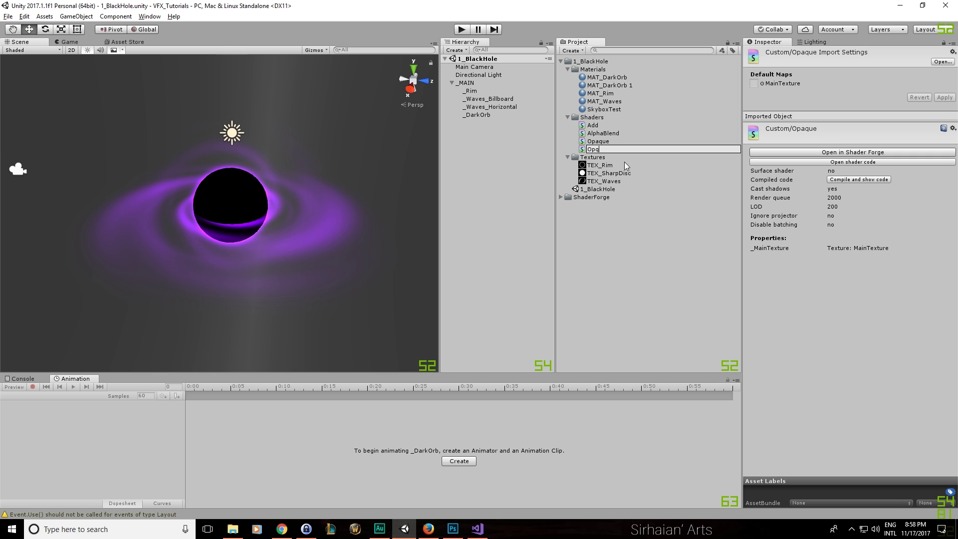
{"action": "type", "text": "uueFresnel"}
{"action": "key", "text": "Return"}
Open the duplicated shader in Shader Forge and add a Fresnel node beside the Main node
{"action": "left_click", "coordinate": [851, 151]}
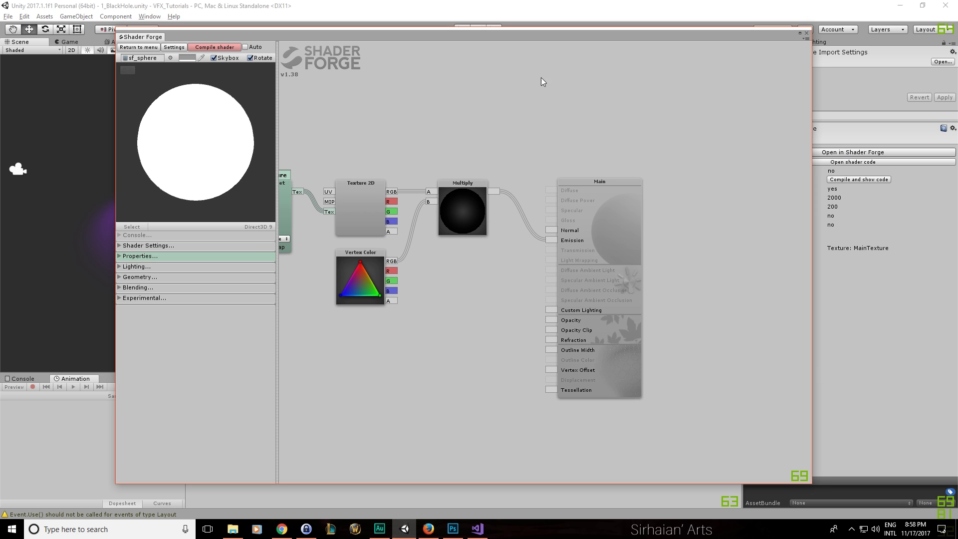
{"action": "left_click_drag", "start_coordinate": [467, 38], "coordinate": [663, 52]}
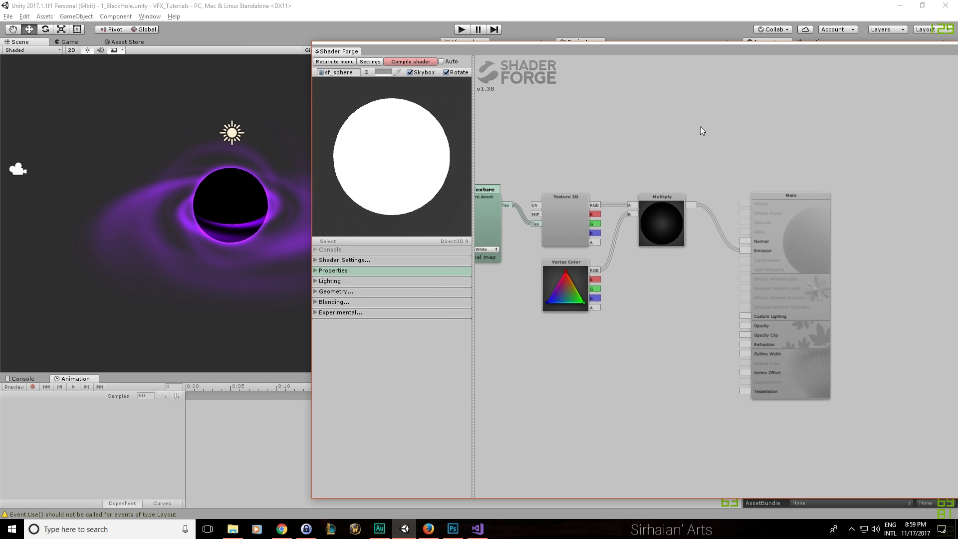
{"action": "left_click_drag", "start_coordinate": [766, 292], "coordinate": [850, 279]}
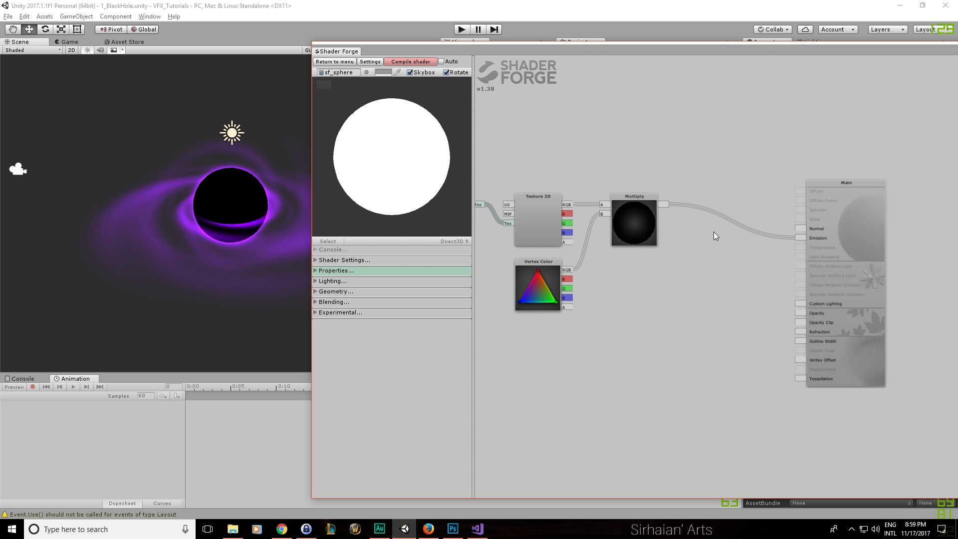
{"action": "key", "text": "f"}
{"action": "left_click", "coordinate": [713, 318]}
{"action": "left_click_drag", "start_coordinate": [714, 318], "coordinate": [720, 353]}
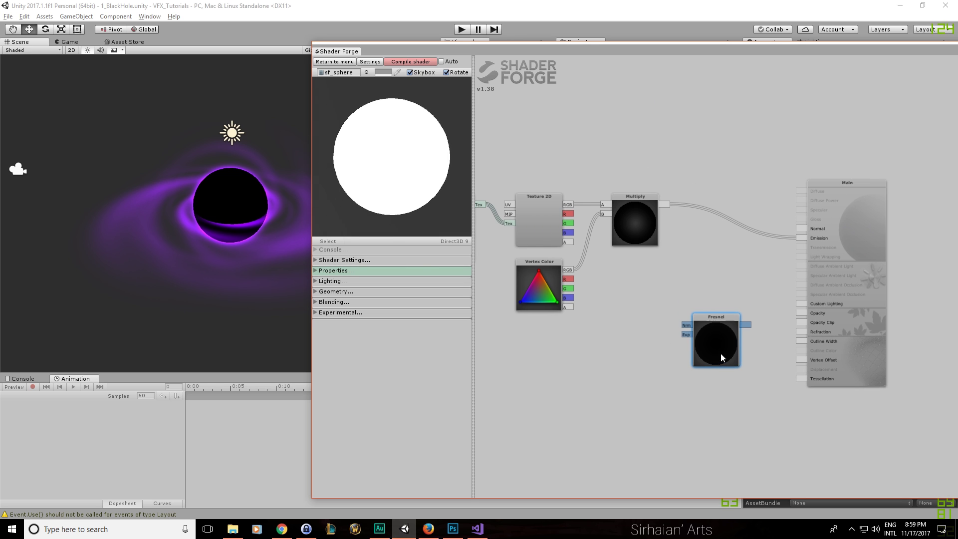
Add a Value property named FresnelValue, set it to 1 and connect it to the Fresnel node's Exp input
{"action": "left_click", "coordinate": [625, 294]}
{"action": "key", "text": "v"}
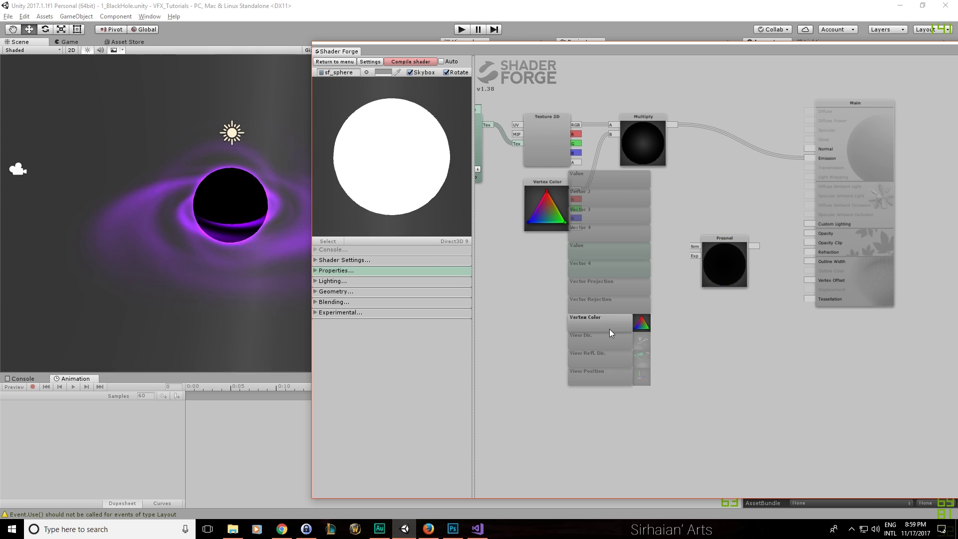
{"action": "left_click", "coordinate": [621, 292]}
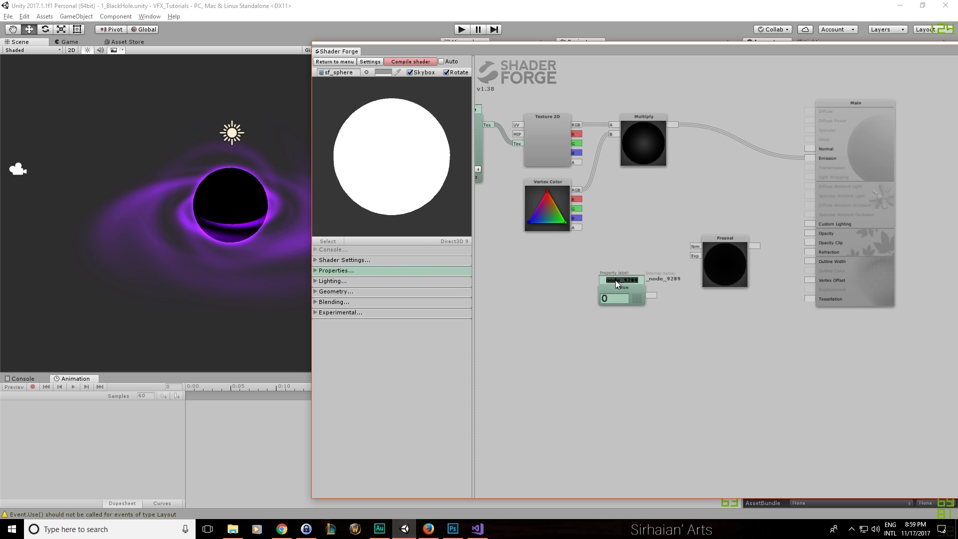
{"action": "type", "text": "FresnelValue1"}
{"action": "left_click_drag", "start_coordinate": [651, 295], "coordinate": [695, 257]}
{"action": "left_click_drag", "start_coordinate": [722, 266], "coordinate": [645, 260]}
{"action": "left_click_drag", "start_coordinate": [819, 232], "coordinate": [838, 217]}
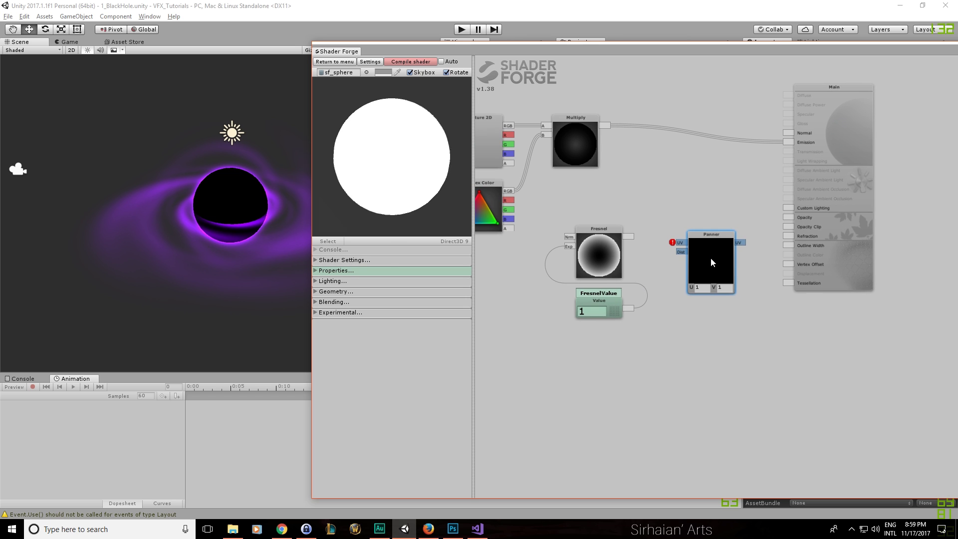
Add a Power node and a Value property named FresnelPower
{"action": "key", "text": "p"}
{"action": "left_click_drag", "start_coordinate": [713, 244], "coordinate": [708, 219]}
{"action": "key", "text": "v"}
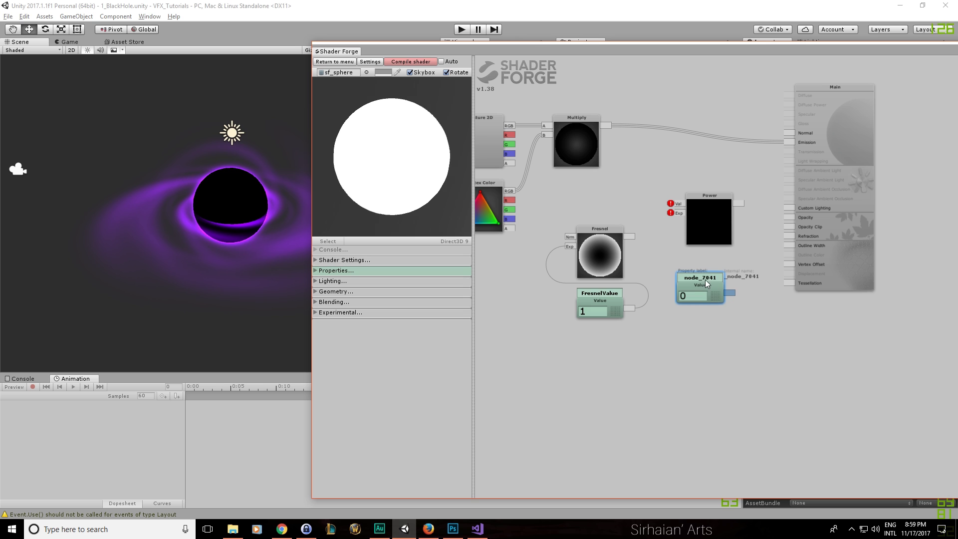
{"action": "type", "text": "FresnelPower"}
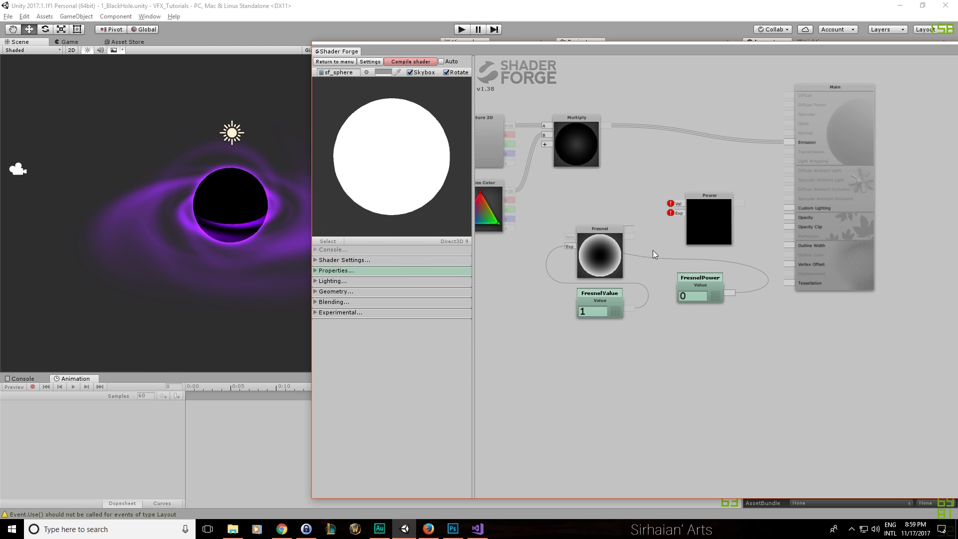
Set FresnelPower to 1, then connect Fresnel to the Power node's Val input and FresnelPower to its Exp input
{"action": "left_click_drag", "start_coordinate": [711, 290], "coordinate": [677, 204]}
{"action": "left_click", "coordinate": [597, 206]}
{"action": "type", "text": "1"}
{"action": "left_click_drag", "start_coordinate": [716, 227], "coordinate": [684, 259]}
{"action": "middle_click_drag", "start_coordinate": [711, 253], "coordinate": [724, 272], "text": "alt"}
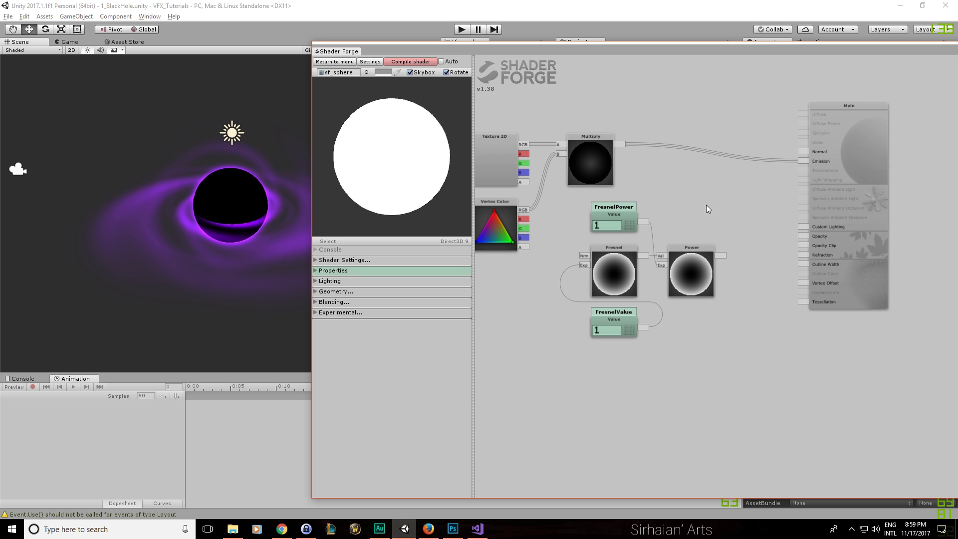
Insert an Add node before the Main node and move the texture and vertex color nodes up to make room
{"action": "left_click", "coordinate": [749, 166]}
{"action": "left_click_drag", "start_coordinate": [873, 165], "coordinate": [950, 153]}
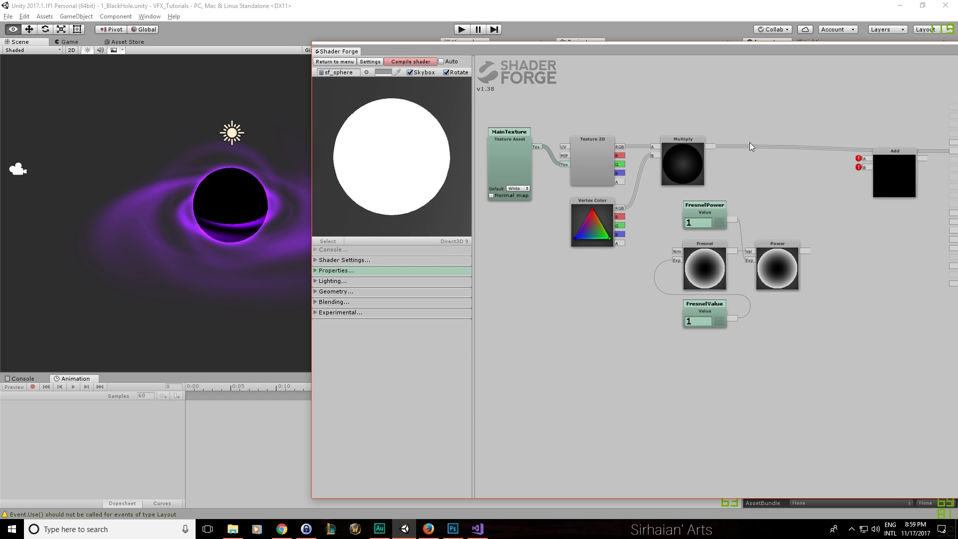
{"action": "left_click_drag", "start_coordinate": [750, 142], "coordinate": [783, 155]}
{"action": "left_click_drag", "start_coordinate": [506, 103], "coordinate": [702, 253], "text": "alt"}
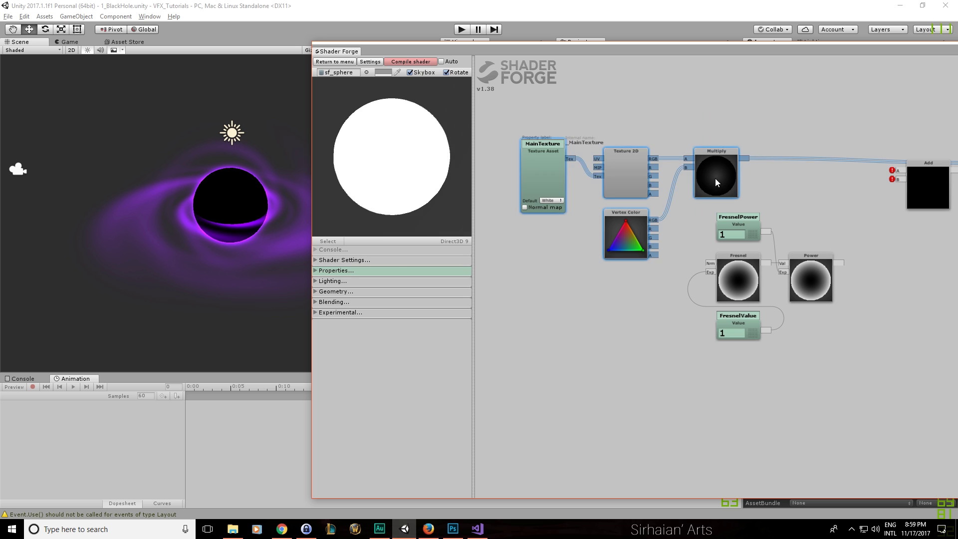
{"action": "left_click_drag", "start_coordinate": [714, 178], "coordinate": [723, 123]}
{"action": "left_click_drag", "start_coordinate": [885, 198], "coordinate": [703, 200]}
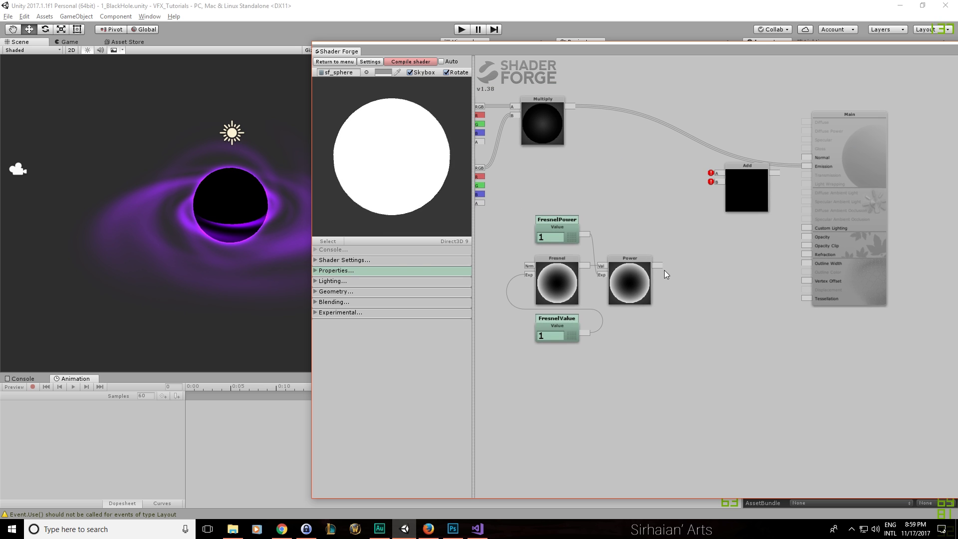
Connect Multiply to the Add node's A input and Power to its B input, then feed Add into Emission
{"action": "left_click_drag", "start_coordinate": [659, 265], "coordinate": [683, 266]}
{"action": "left_click_drag", "start_coordinate": [713, 189], "coordinate": [716, 182]}
{"action": "left_click_drag", "start_coordinate": [569, 106], "coordinate": [717, 172]}
{"action": "left_click_drag", "start_coordinate": [664, 169], "coordinate": [643, 181]}
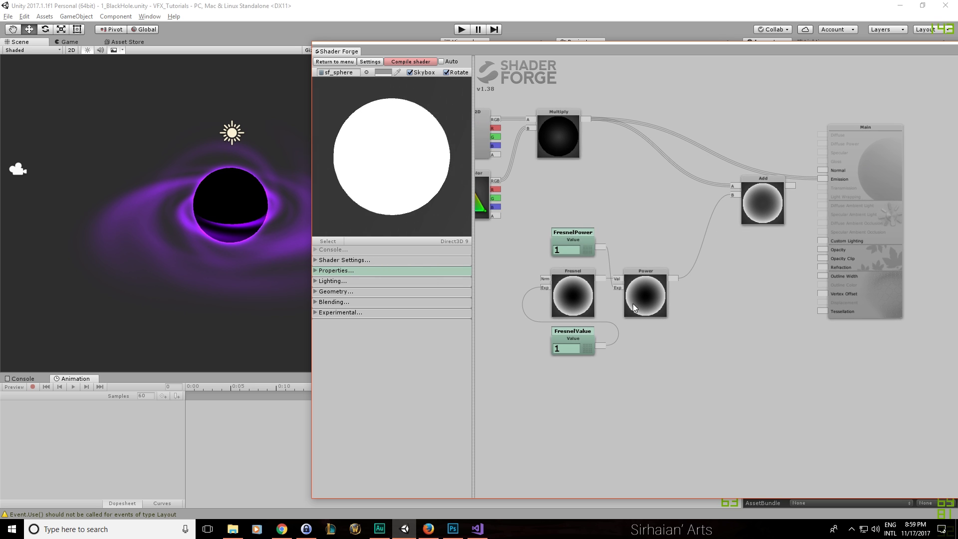
{"action": "left_click_drag", "start_coordinate": [611, 208], "coordinate": [598, 223]}
{"action": "left_click_drag", "start_coordinate": [778, 199], "coordinate": [808, 193]}
{"action": "left_click_drag", "start_coordinate": [665, 188], "coordinate": [719, 192]}
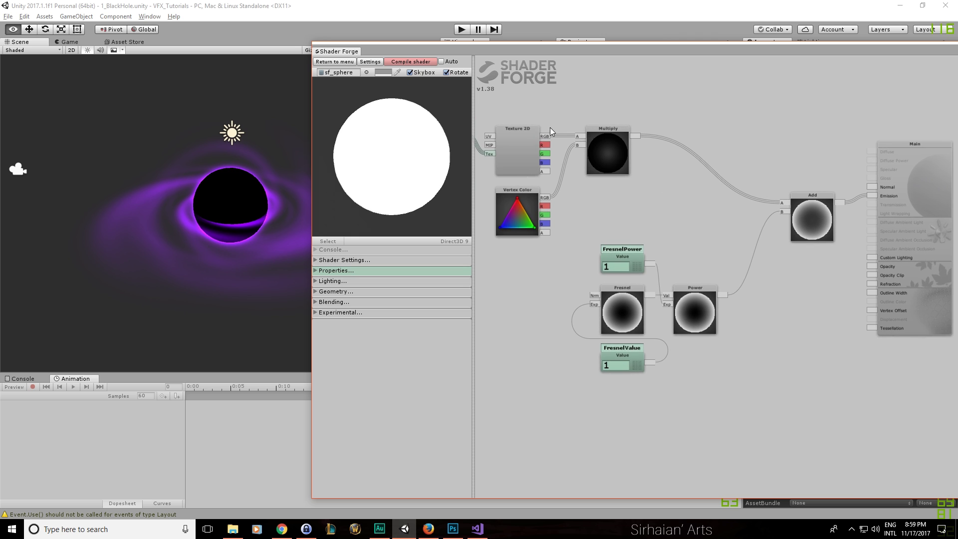
Rearrange the graph by moving the texture group closer to the Add node and the Main node farther away
{"action": "left_click_drag", "start_coordinate": [550, 127], "coordinate": [649, 141]}
{"action": "left_click_drag", "start_coordinate": [730, 249], "coordinate": [501, 106], "text": "ctrl"}
{"action": "left_click_drag", "start_coordinate": [708, 170], "coordinate": [810, 160]}
{"action": "left_click_drag", "start_coordinate": [809, 203], "coordinate": [653, 210]}
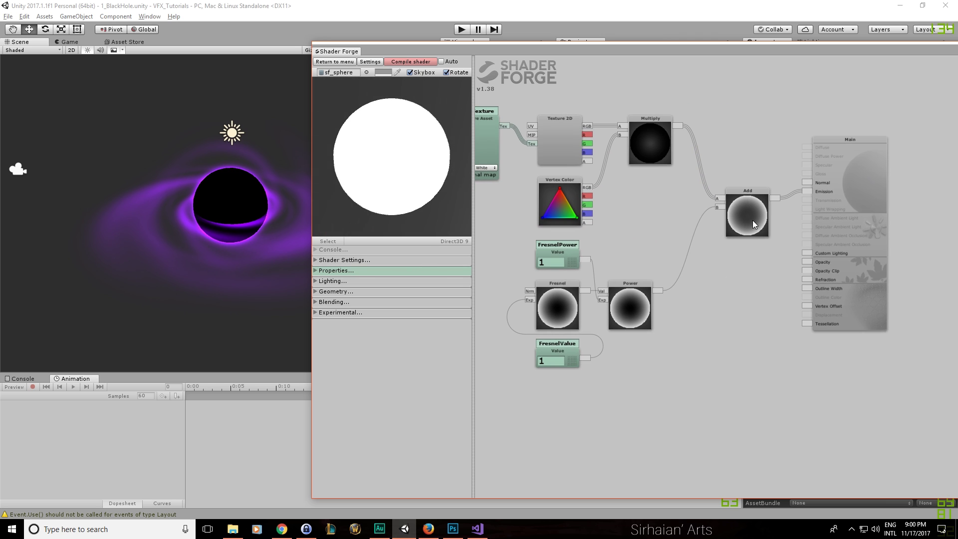
{"action": "left_click_drag", "start_coordinate": [860, 224], "coordinate": [918, 234]}
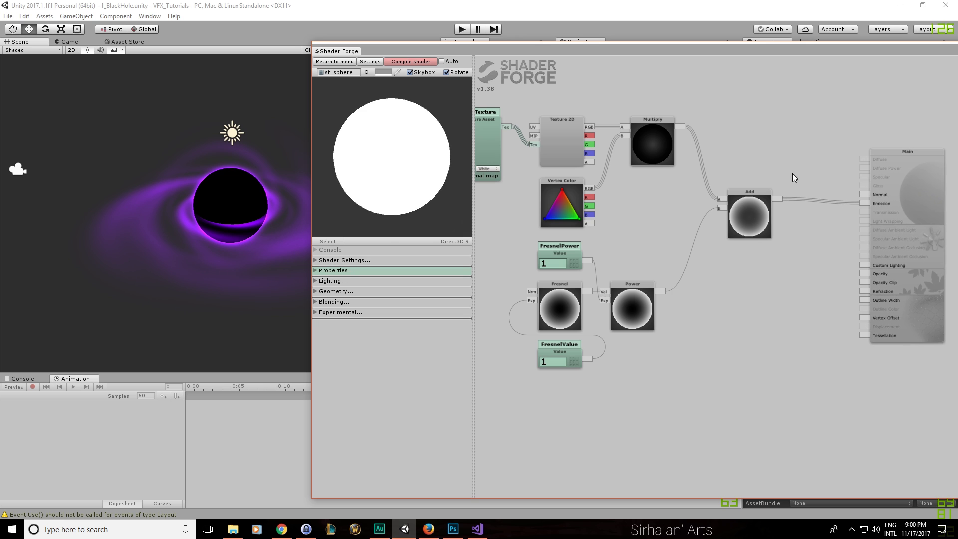
{"action": "left_click_drag", "start_coordinate": [884, 204], "coordinate": [889, 201]}
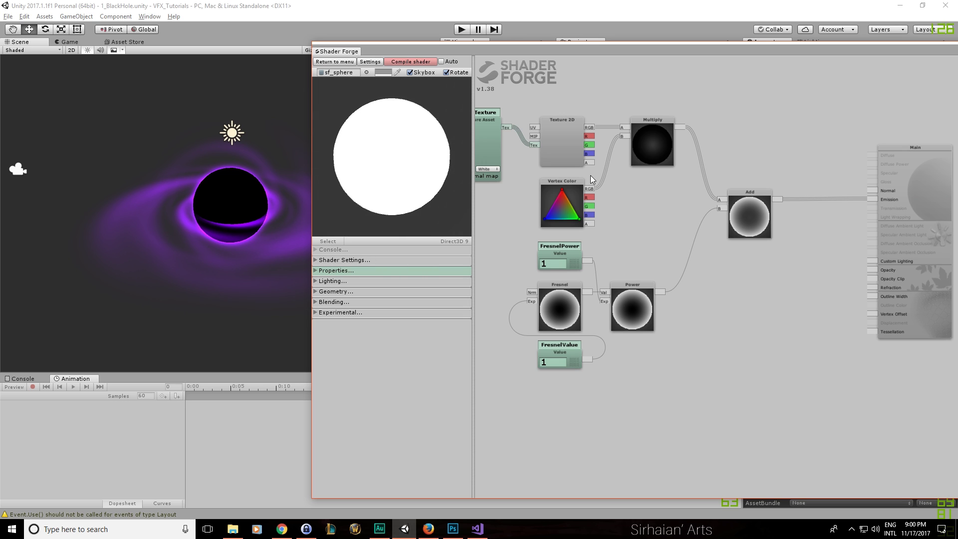
Add a Multiply node combining Vertex Color RGB with Power, and connect its output to the Add node's B input
{"action": "left_click", "coordinate": [718, 326]}
{"action": "left_click_drag", "start_coordinate": [718, 325], "coordinate": [685, 292]}
{"action": "left_click_drag", "start_coordinate": [589, 189], "coordinate": [666, 243]}
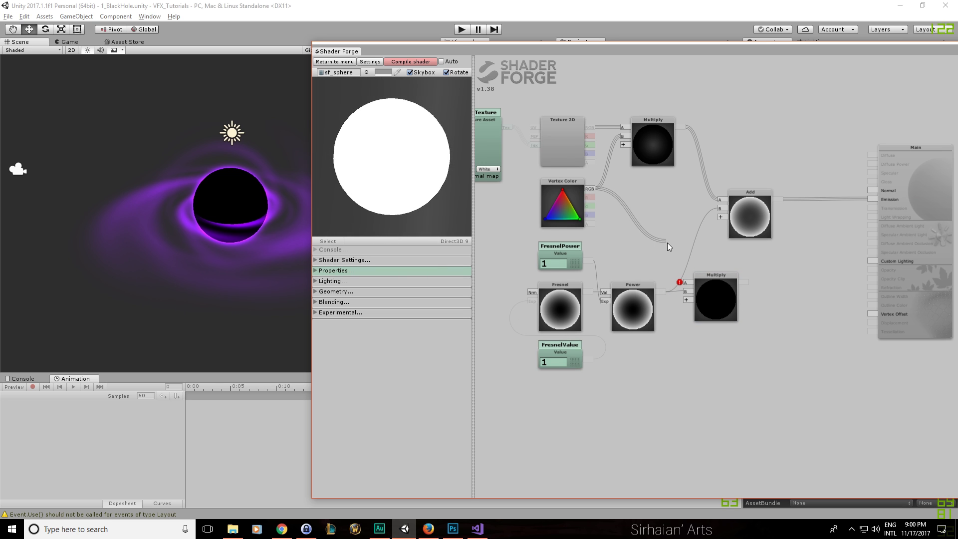
{"action": "left_click_drag", "start_coordinate": [685, 283], "coordinate": [685, 283]}
{"action": "left_click_drag", "start_coordinate": [739, 273], "coordinate": [718, 209]}
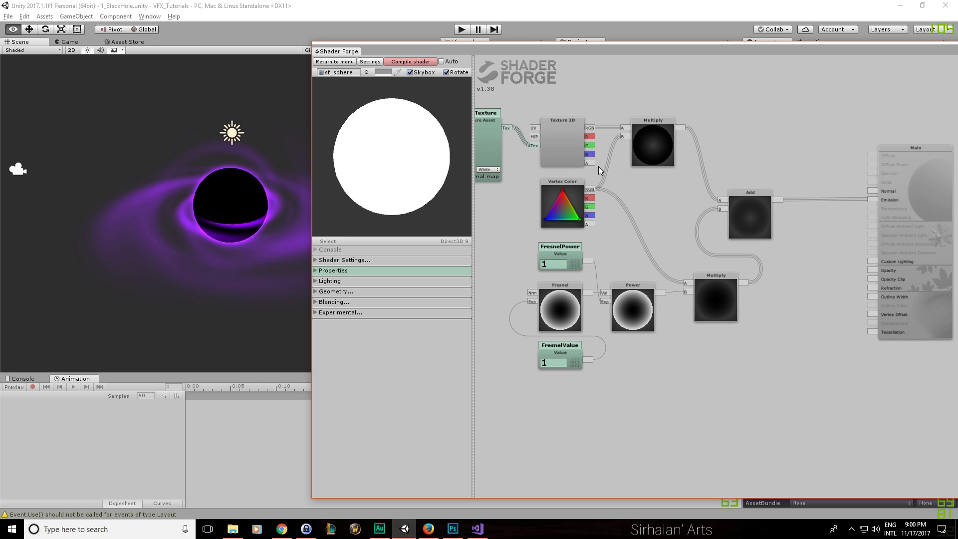
Delete the original Multiply node and connect Texture 2D RGB directly to the Add node's A input
{"action": "right_click_drag", "start_coordinate": [592, 172], "coordinate": [633, 175], "text": "alt"}
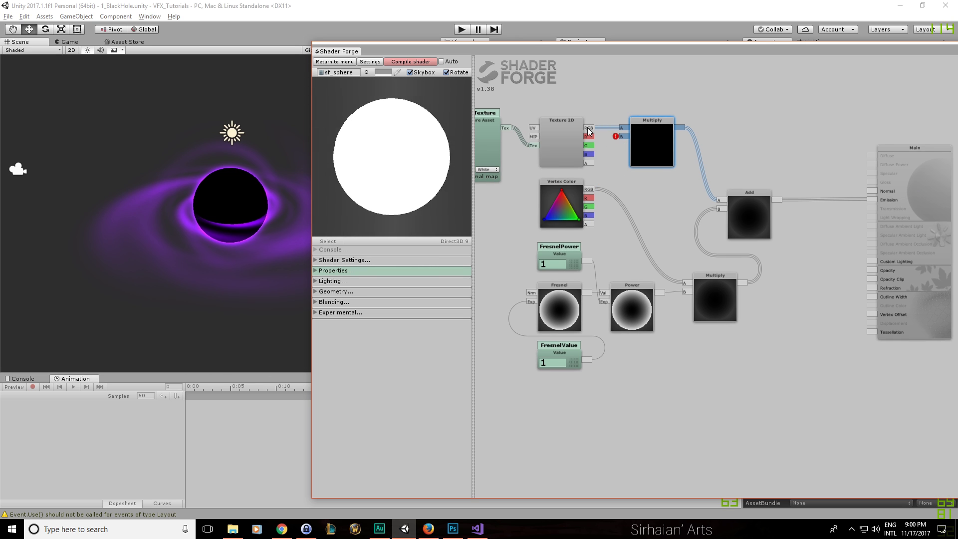
{"action": "key", "text": "Delete"}
{"action": "left_click_drag", "start_coordinate": [718, 199], "coordinate": [719, 200]}
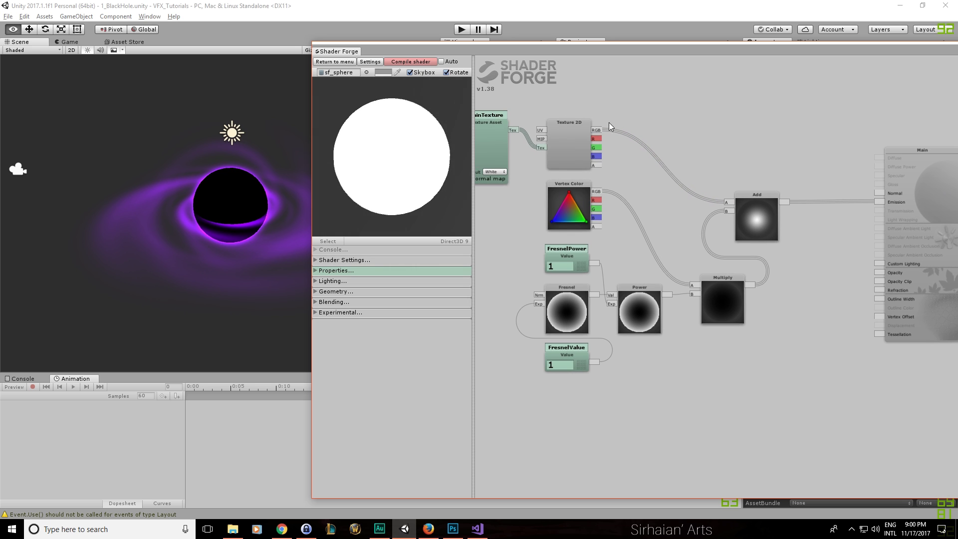
Compile the shader and move the Shader Forge window aside
{"action": "left_click", "coordinate": [422, 59]}
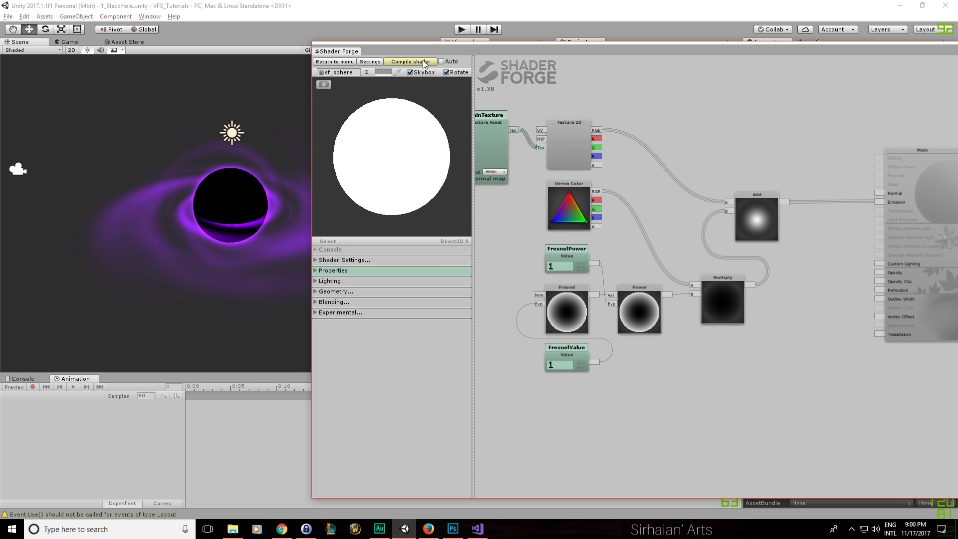
{"action": "left_click_drag", "start_coordinate": [444, 52], "coordinate": [265, 184]}
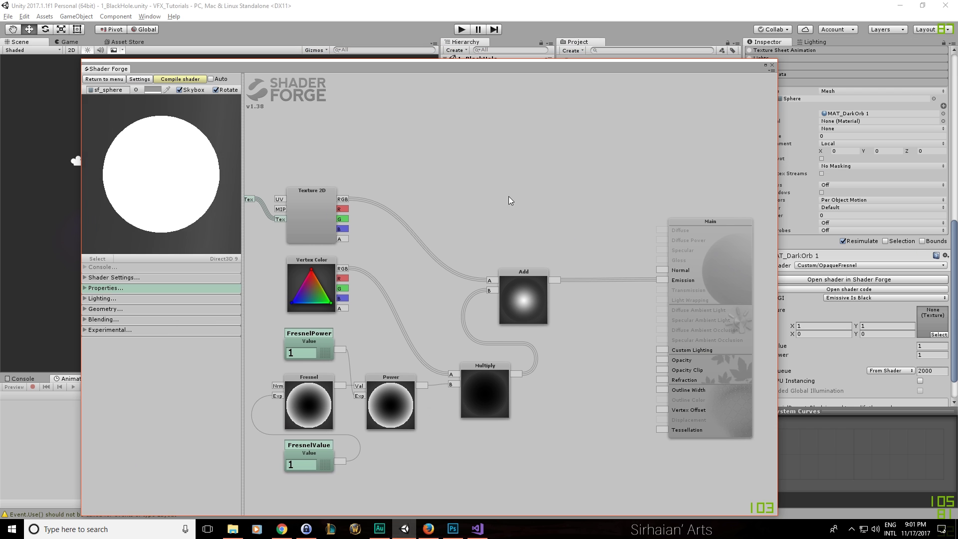
Add a Color property node above the Add node and set it to black (0, 0, 0, 1)
{"action": "left_click_drag", "start_coordinate": [508, 196], "coordinate": [531, 181]}
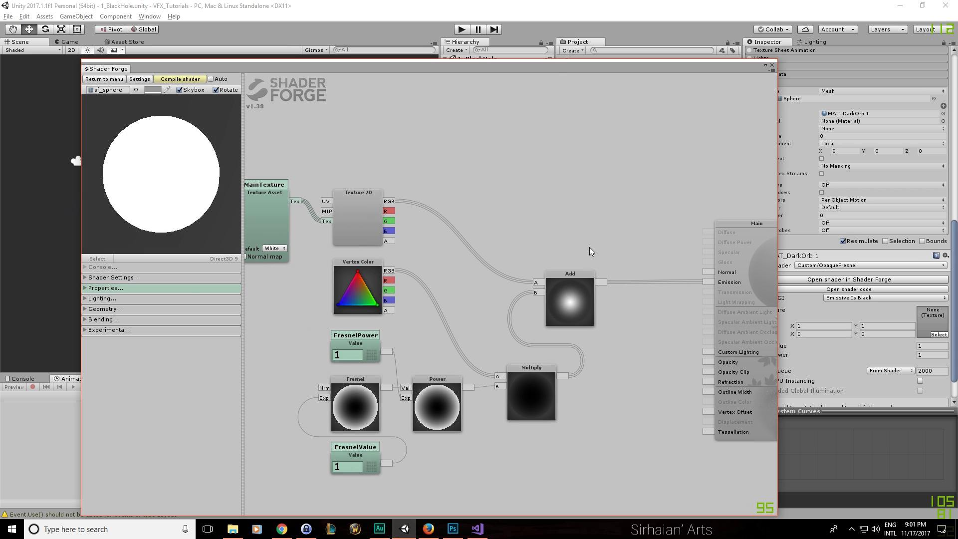
{"action": "key", "text": "c"}
{"action": "left_click", "coordinate": [579, 191]}
{"action": "left_click_drag", "start_coordinate": [579, 172], "coordinate": [569, 174]}
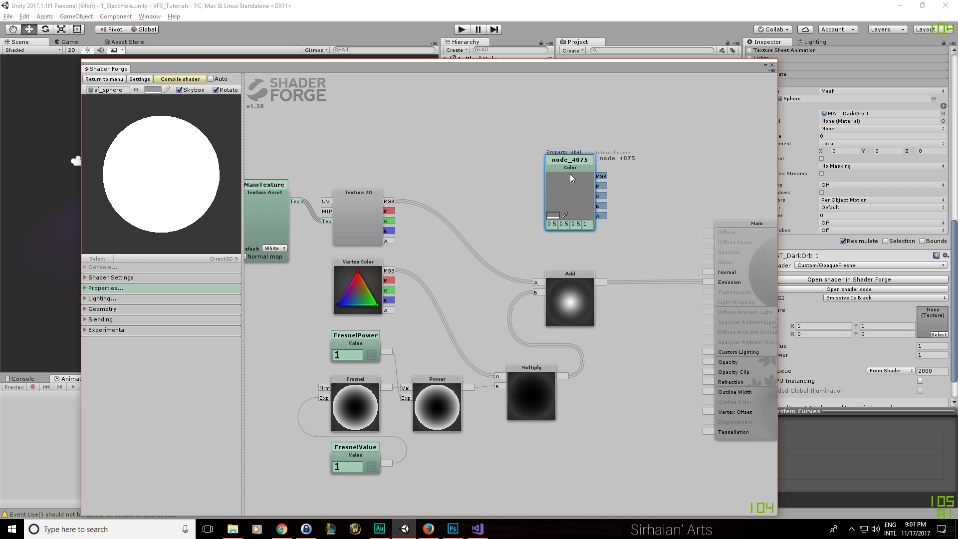
{"action": "left_click", "coordinate": [552, 216]}
{"action": "left_click", "coordinate": [50, 123]}
{"action": "left_click", "coordinate": [116, 220]}
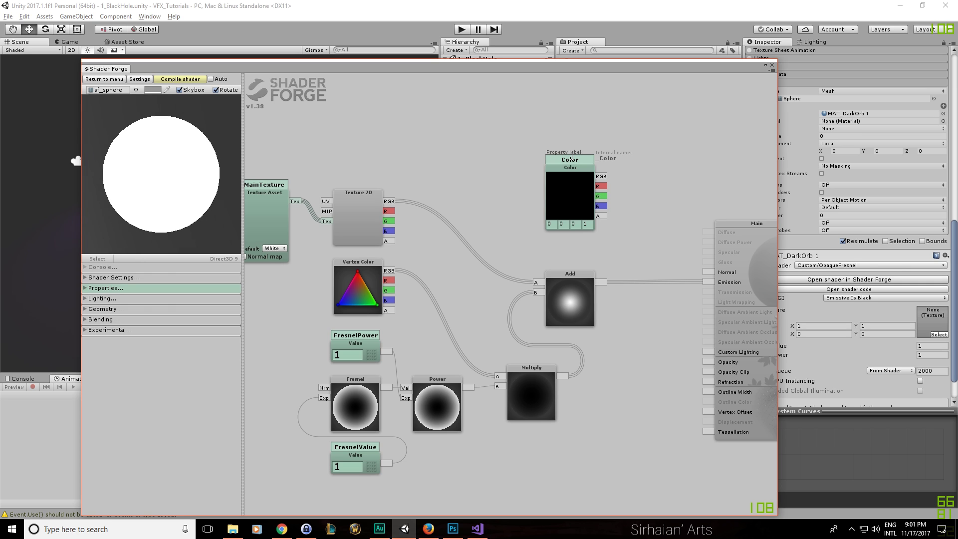
Connect the Color node's RGB output to the Add node's A input, then compile the shader and close the shader editor
{"action": "left_click_drag", "start_coordinate": [574, 177], "coordinate": [536, 282]}
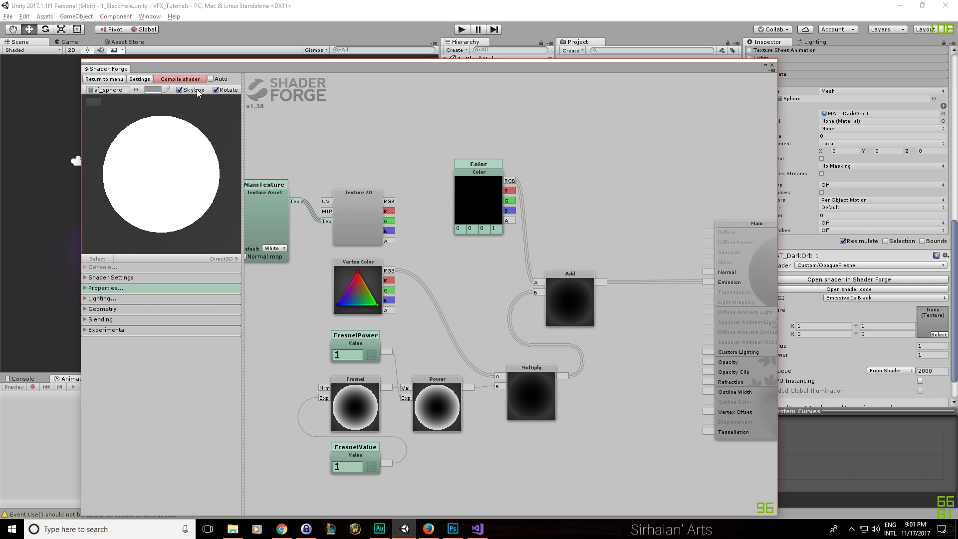
{"action": "left_click", "coordinate": [190, 79]}
{"action": "left_click_drag", "start_coordinate": [199, 67], "coordinate": [264, 311]}
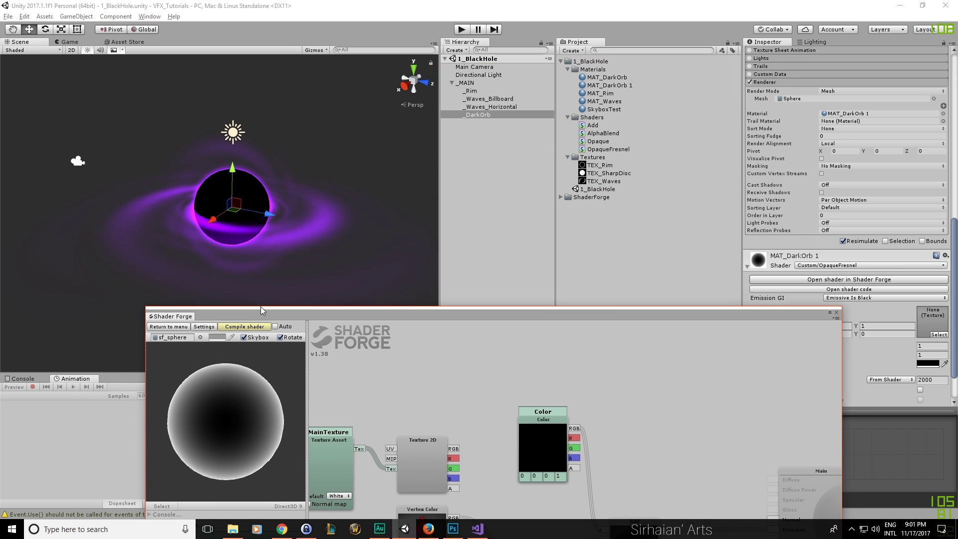
{"action": "left_click_drag", "start_coordinate": [619, 316], "coordinate": [589, 255]}
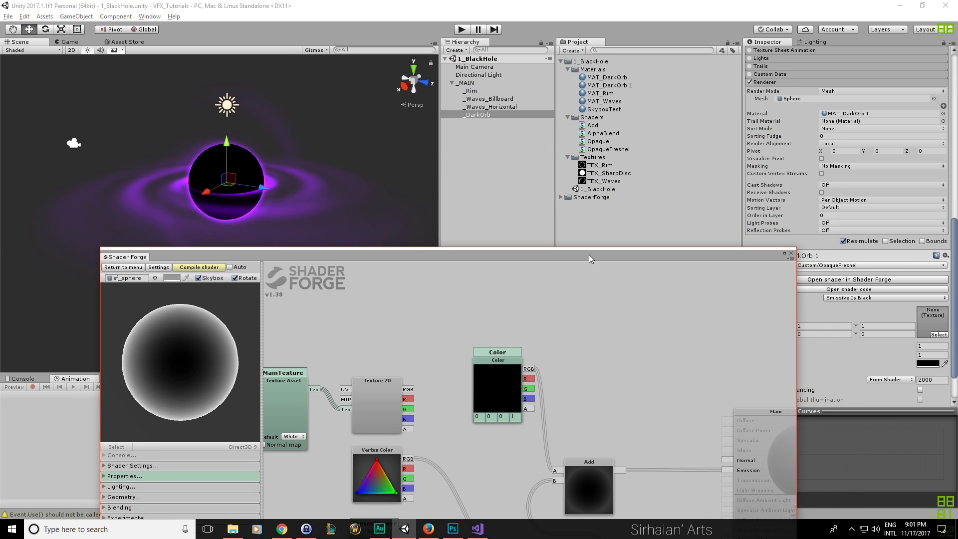
{"action": "left_click", "coordinate": [793, 254]}
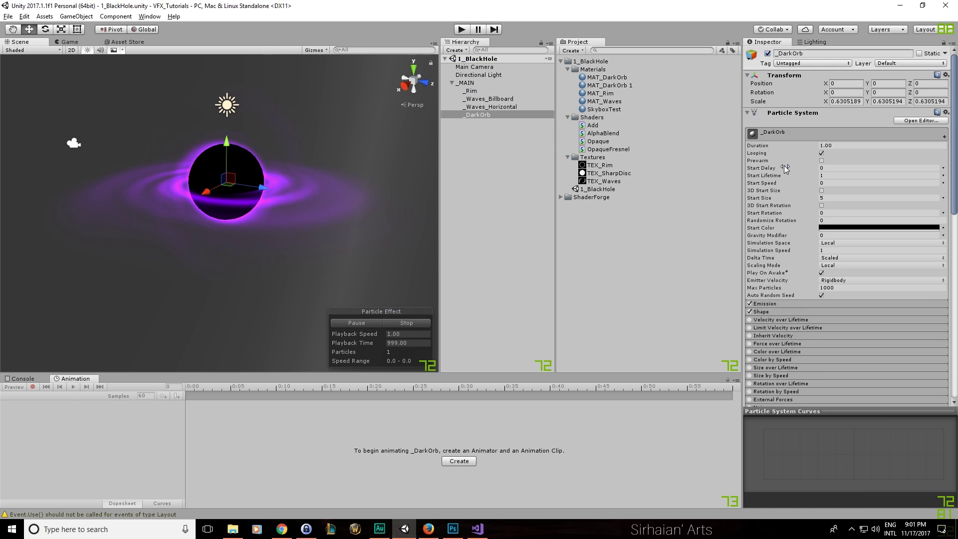
Set the _DarkOrb particle system's Start Color to bright purple (BD02FFFF)
{"action": "left_click", "coordinate": [830, 228]}
{"action": "left_click", "coordinate": [103, 66]}
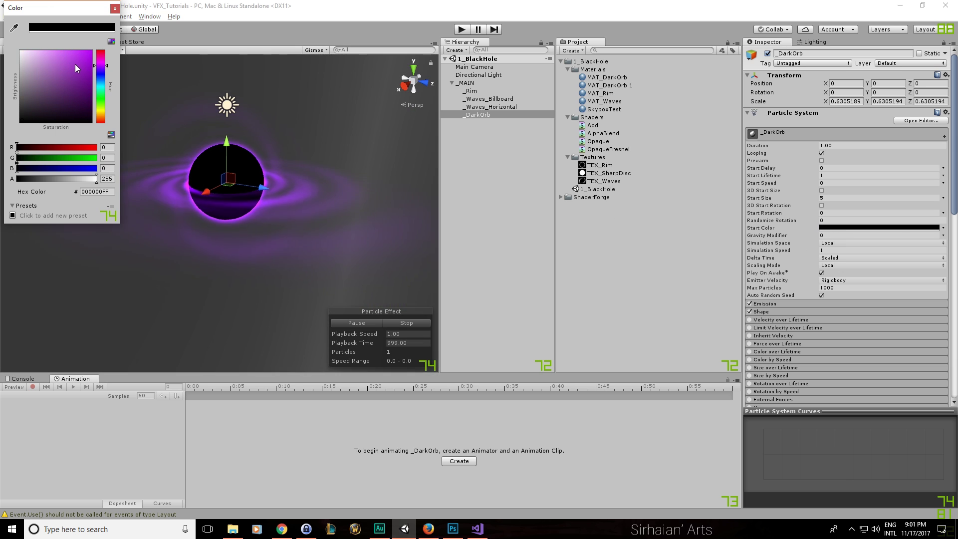
{"action": "left_click", "coordinate": [89, 52]}
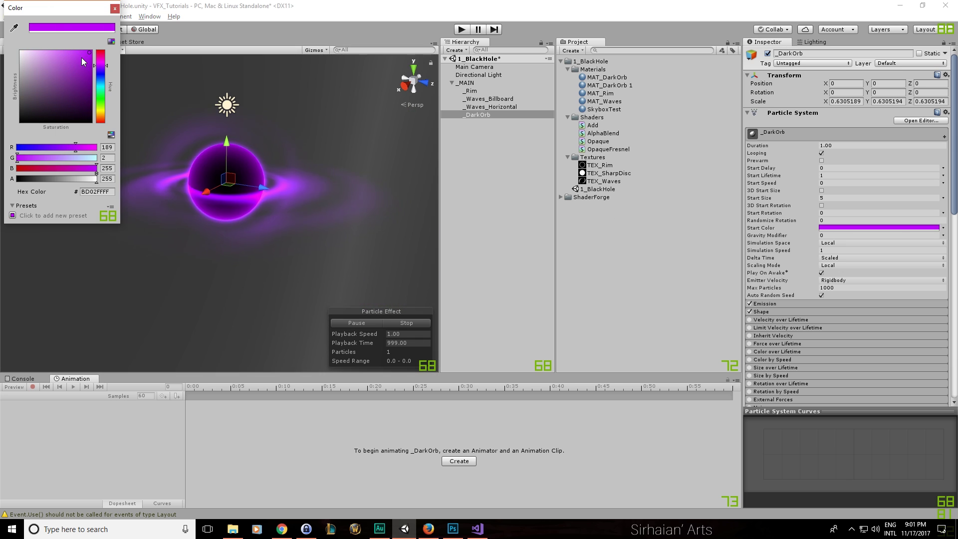
{"action": "left_click", "coordinate": [114, 9]}
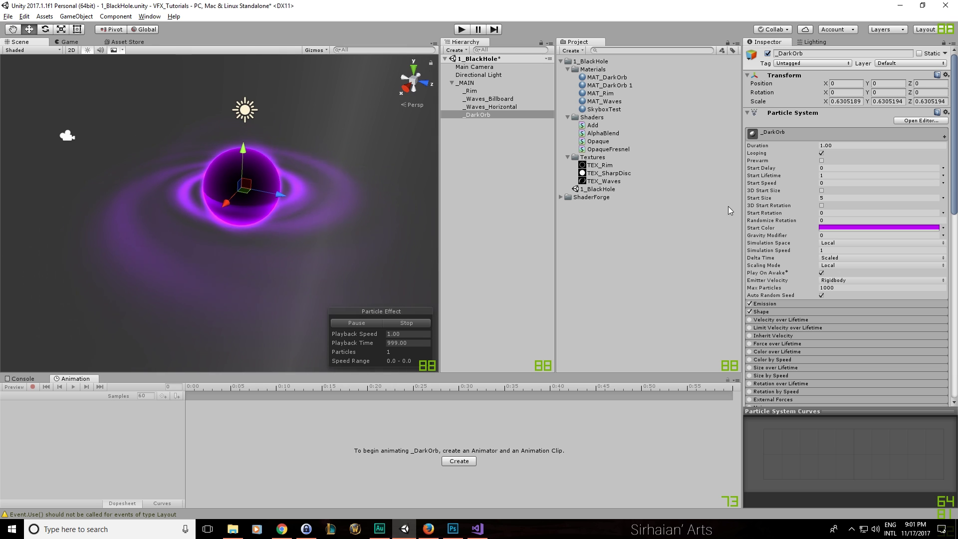
Set the MAT_DarkOrb 1 material's FresnelPower to 1.46 and try a FresnelValue of 1.12
{"action": "scroll", "coordinate": [848, 210], "scroll_direction": "down", "scroll_amount": 10}
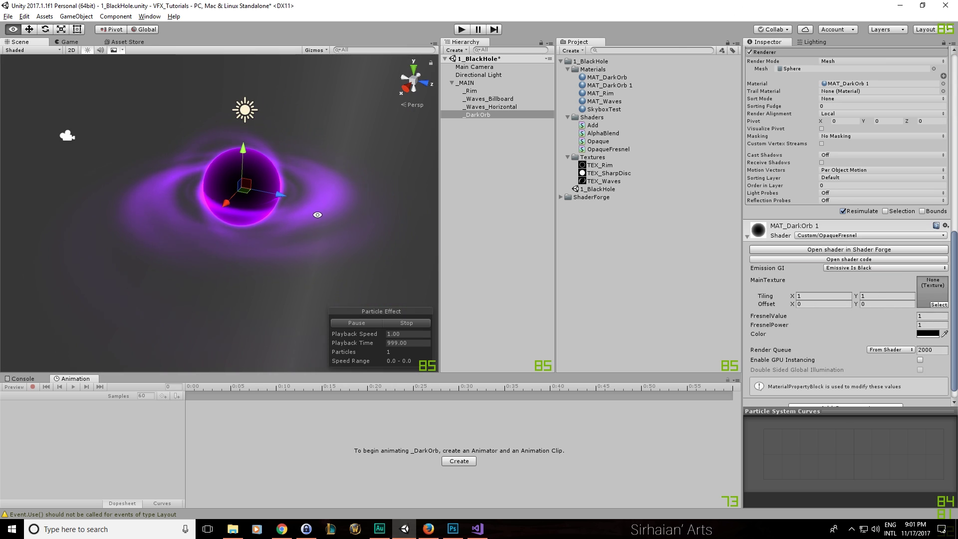
{"action": "left_click_drag", "start_coordinate": [316, 214], "coordinate": [409, 4], "text": "alt"}
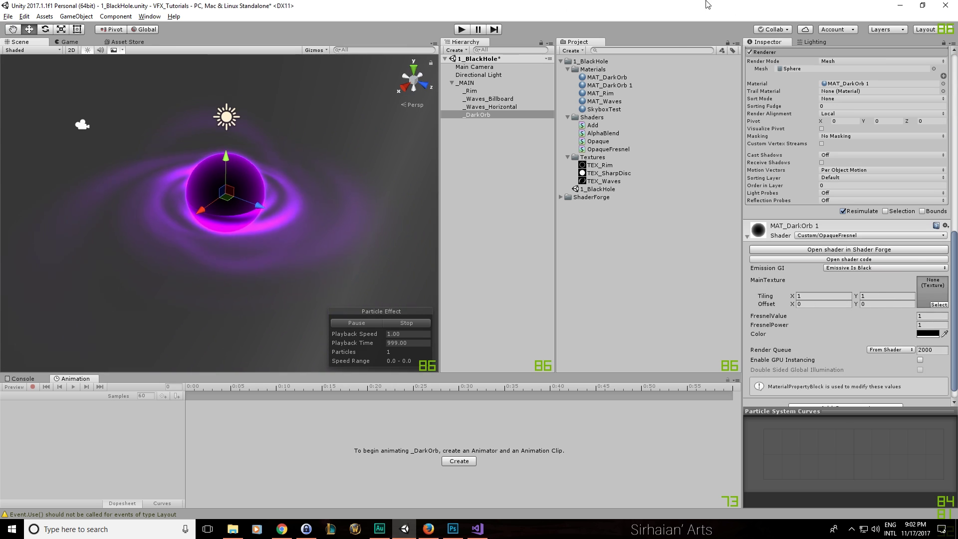
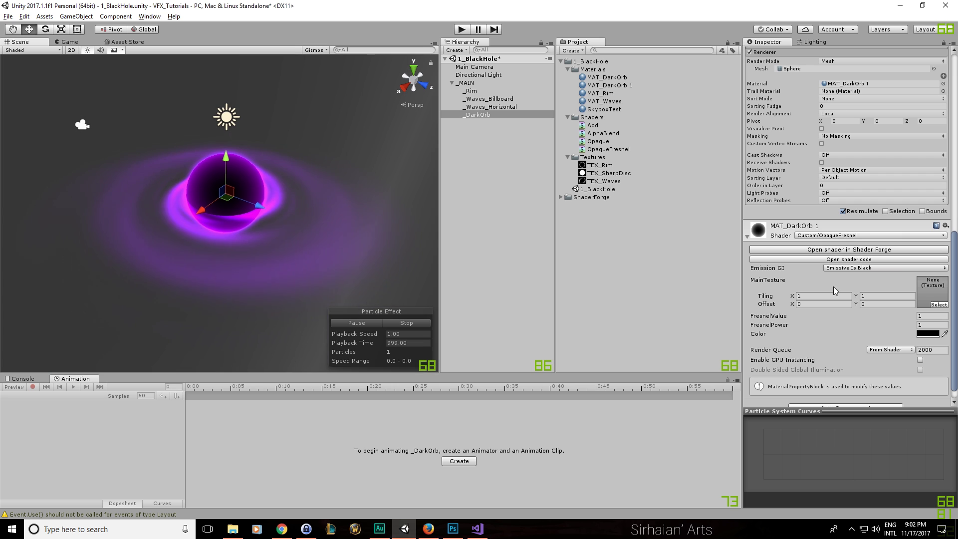
{"action": "mouse_move", "coordinate": [768, 333]}
{"action": "left_mouse_down"}
{"action": "mouse_move", "coordinate": [797, 330]}
{"action": "mouse_move", "coordinate": [772, 330]}
{"action": "mouse_move", "coordinate": [781, 318]}
{"action": "mouse_move", "coordinate": [766, 319]}
{"action": "mouse_move", "coordinate": [779, 320]}
{"action": "left_mouse_up"}
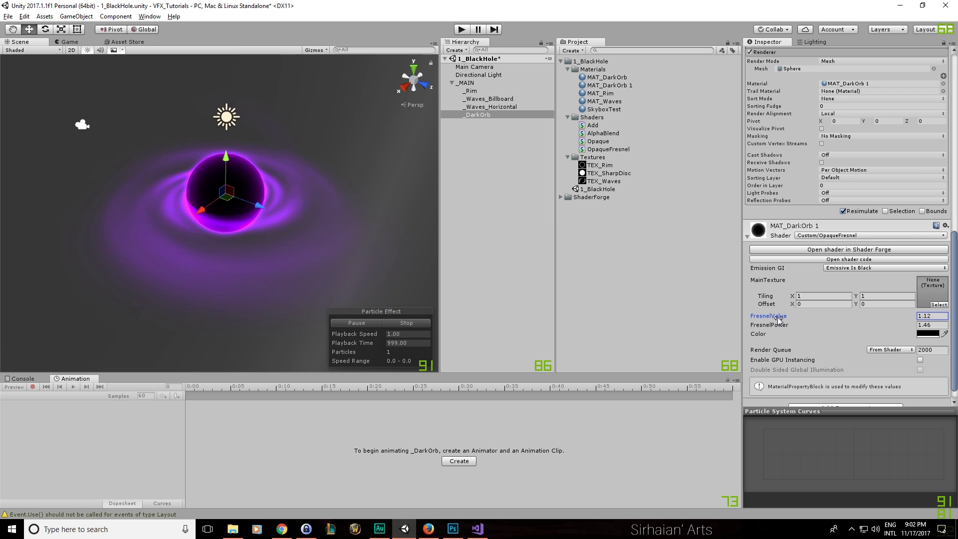
Open the OpaqueFresnel shader in Shader Forge and add a Multiply node and a Value property node
{"action": "left_click", "coordinate": [804, 250]}
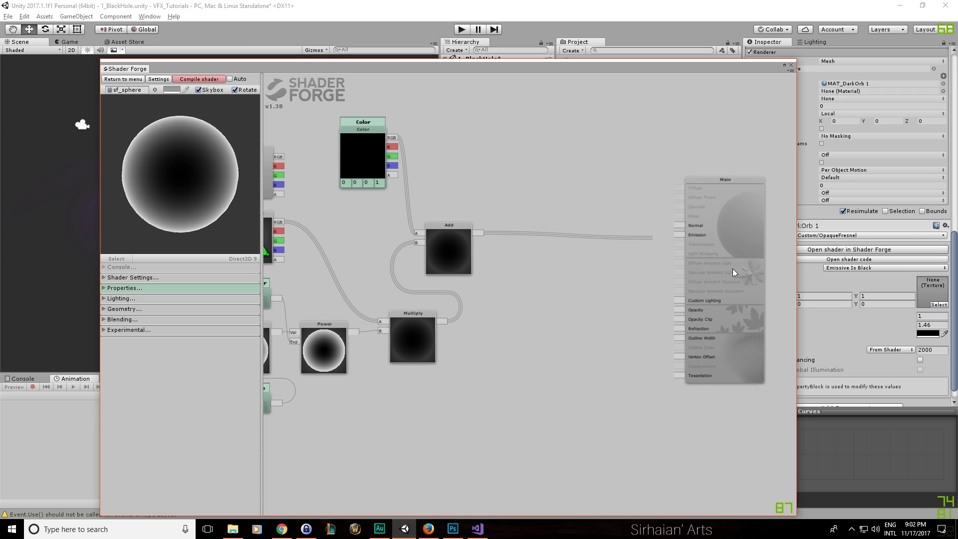
{"action": "key", "text": "m"}
{"action": "left_click", "coordinate": [569, 252]}
{"action": "left_click_drag", "start_coordinate": [569, 252], "coordinate": [630, 255]}
{"action": "key", "text": "v"}
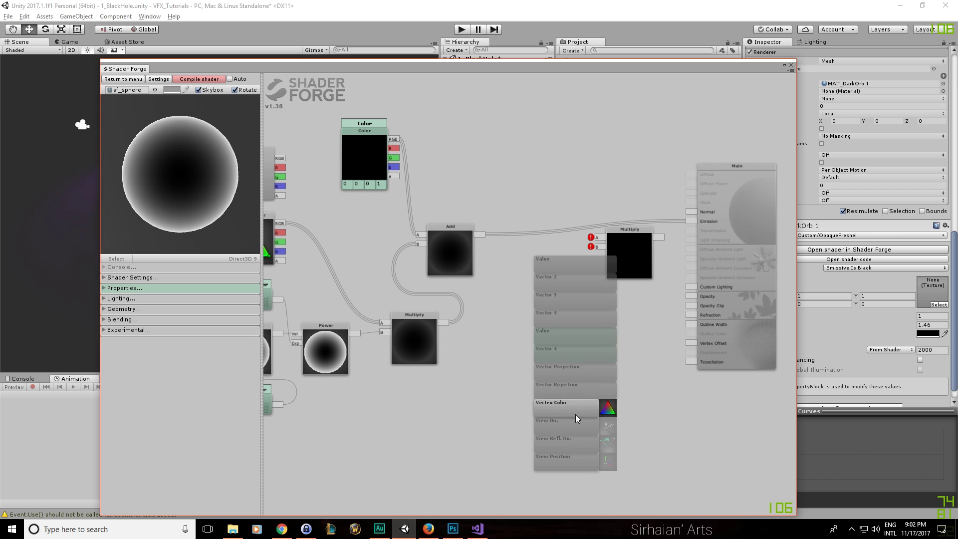
{"action": "left_click", "coordinate": [570, 337]}
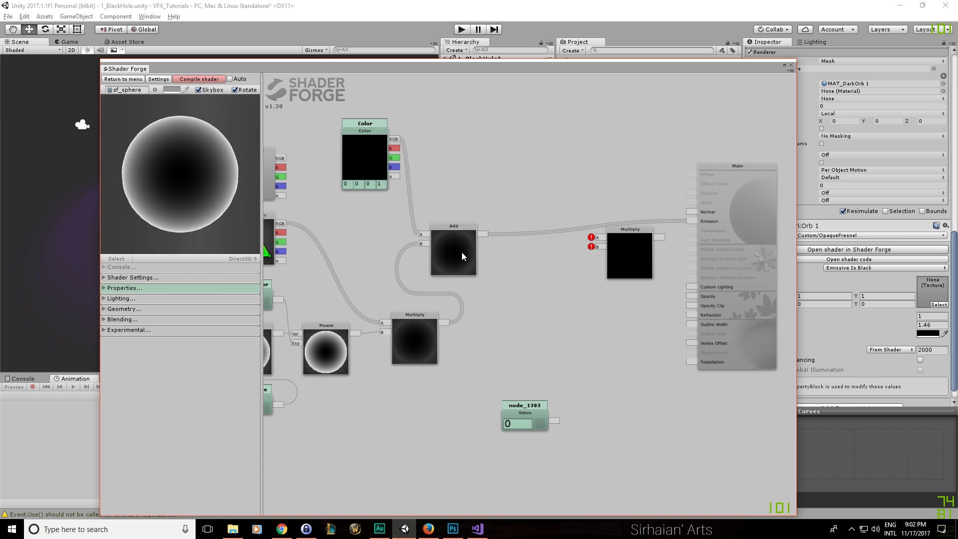
Insert the new Multiply node between the existing Multiply output and the Add node's B input
{"action": "middle_click_drag", "start_coordinate": [505, 344], "coordinate": [528, 319]}
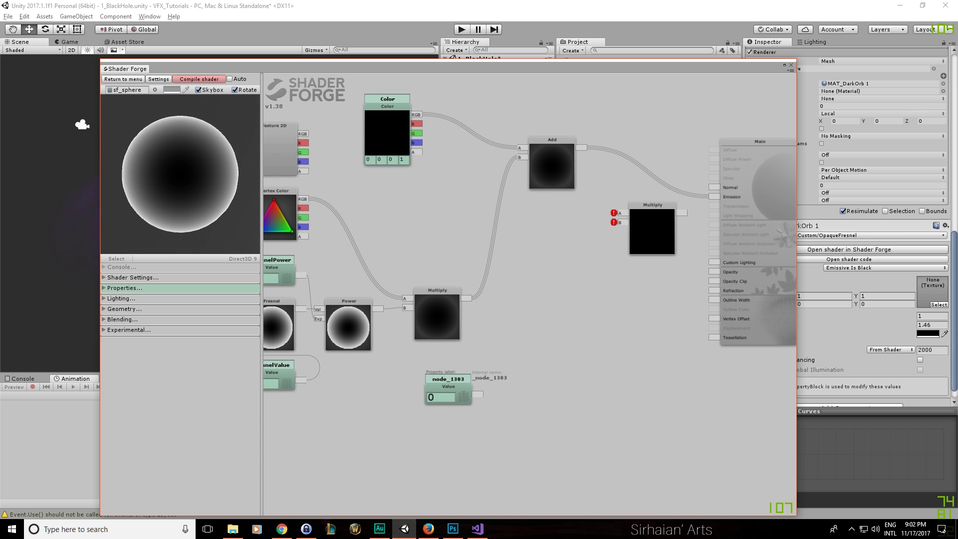
{"action": "left_click_drag", "start_coordinate": [639, 248], "coordinate": [524, 304]}
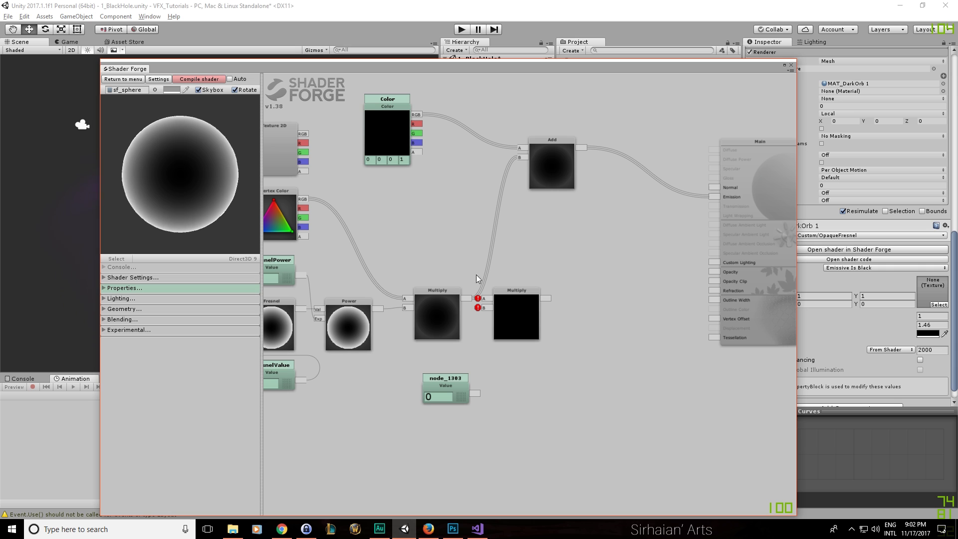
{"action": "left_click_drag", "start_coordinate": [467, 299], "coordinate": [483, 299]}
{"action": "left_click_drag", "start_coordinate": [544, 298], "coordinate": [520, 158]}
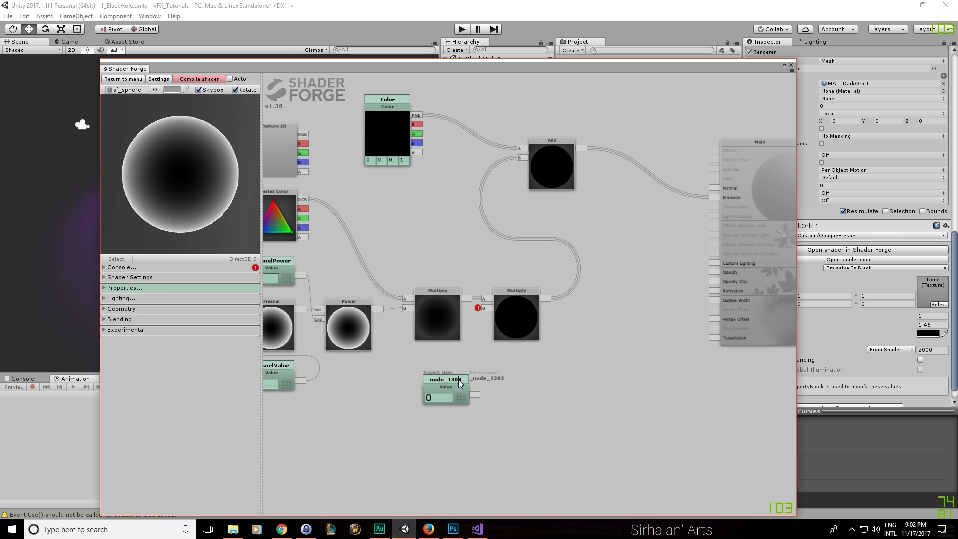
Rename the new Value property node FresnelIntensity and set its value to 1.5
{"action": "type", "text": "Fresnel"}
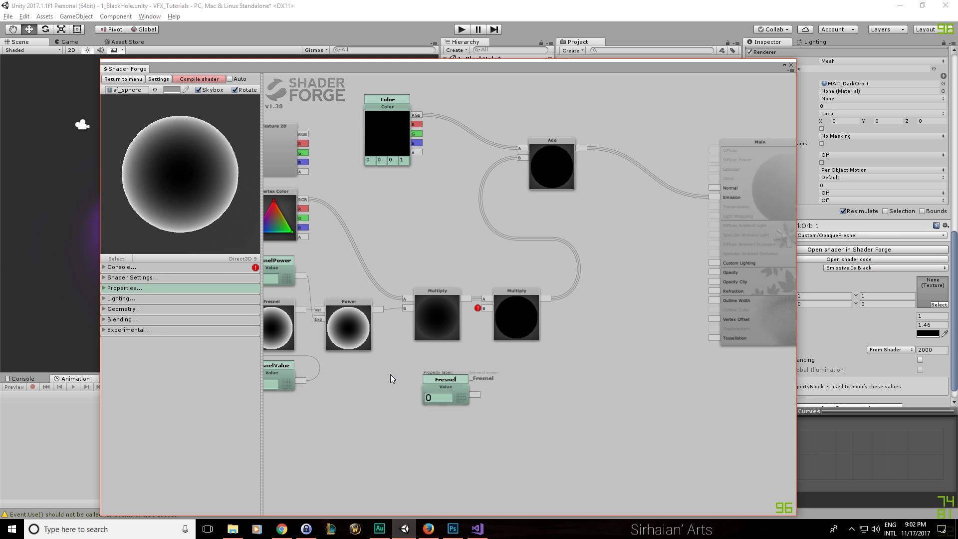
{"action": "type", "text": "Intensity"}
{"action": "key", "text": "Return"}
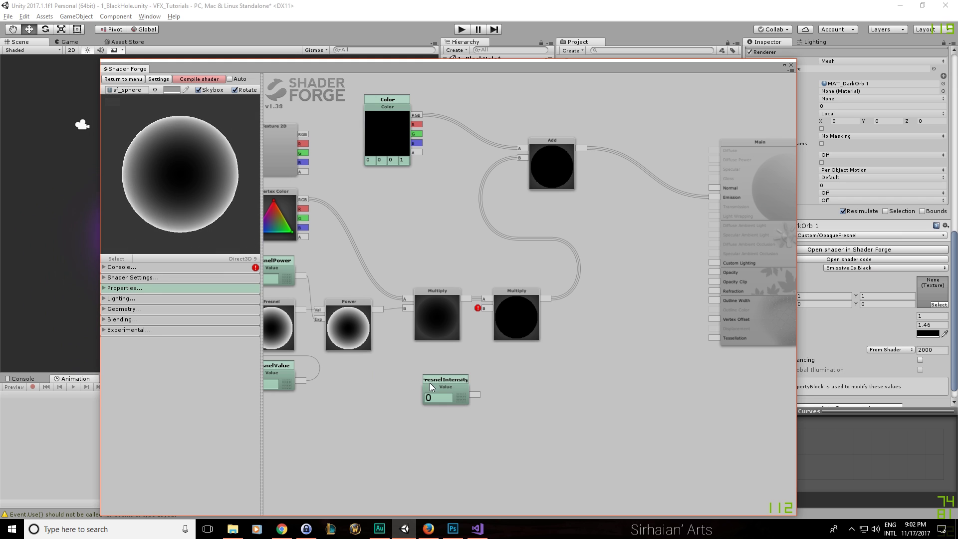
{"action": "left_click", "coordinate": [444, 396]}
{"action": "type", "text": "1.5"}
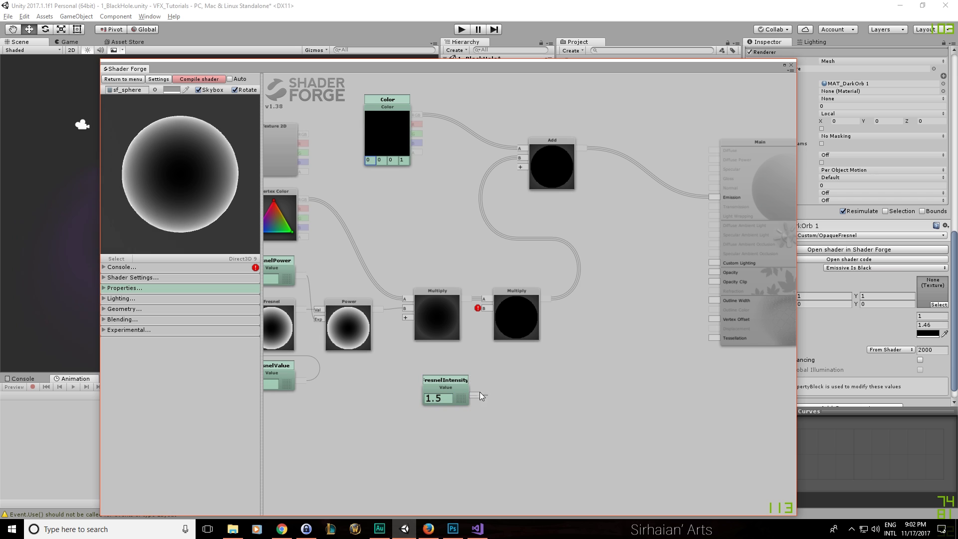
Connect FresnelIntensity to the new Multiply node's B input, then compile the shader and close the shader editor
{"action": "left_click_drag", "start_coordinate": [485, 312], "coordinate": [484, 309]}
{"action": "left_click", "coordinate": [201, 79]}
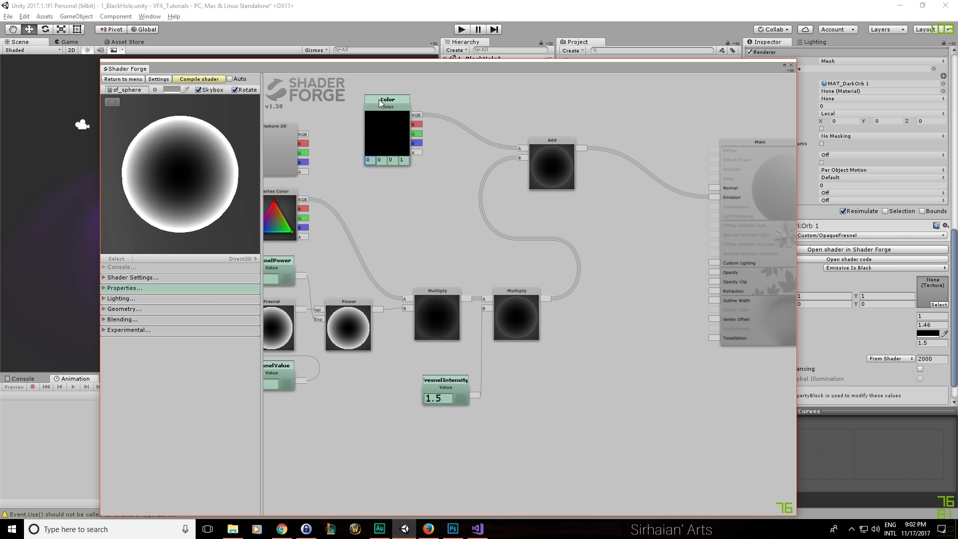
{"action": "left_click", "coordinate": [791, 66]}
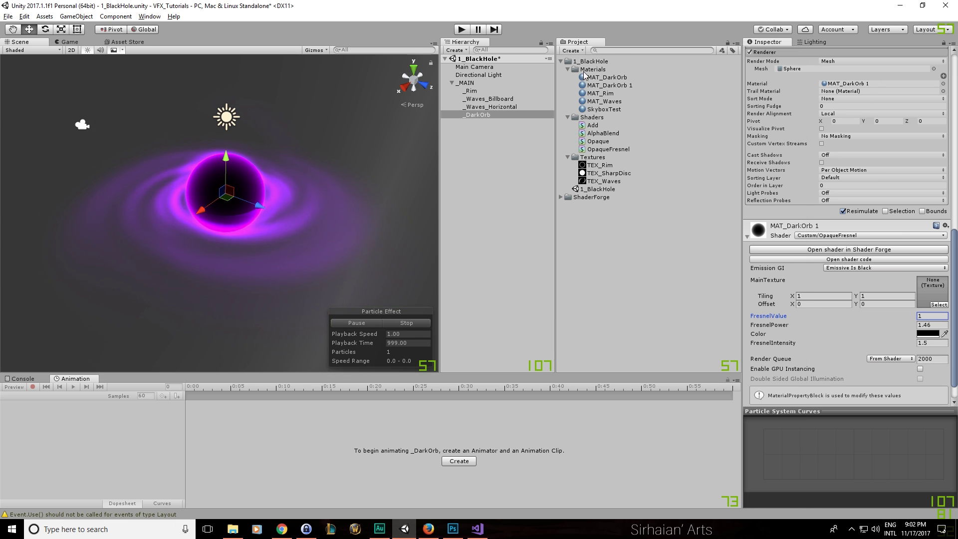
Raise the end of _Waves_Horizontal's Size over Lifetime curve to about 0.5 and save the scene
{"action": "left_click_drag", "start_coordinate": [326, 128], "coordinate": [242, 215], "text": "alt"}
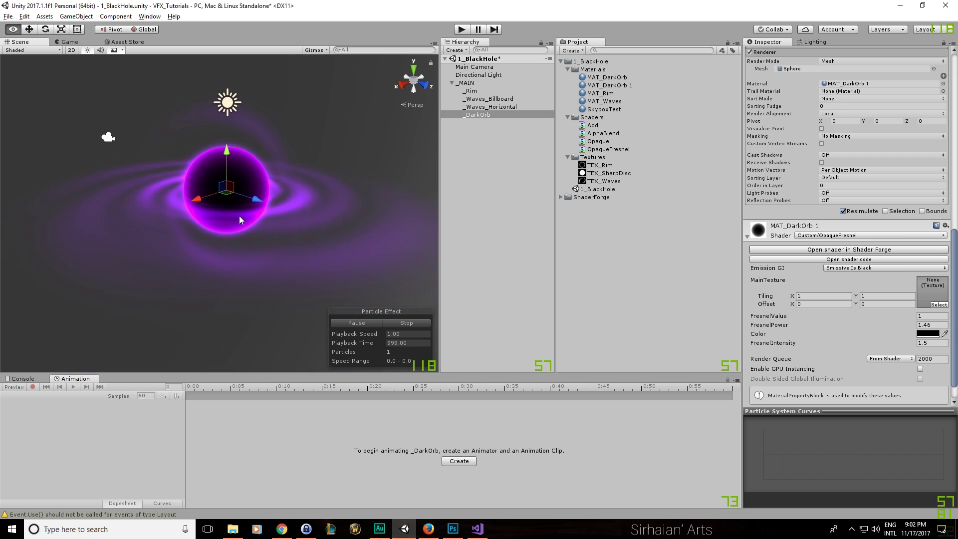
{"action": "scroll", "coordinate": [193, 205], "scroll_direction": "up", "scroll_amount": 4}
{"action": "left_click_drag", "start_coordinate": [152, 186], "coordinate": [227, 263], "text": "alt"}
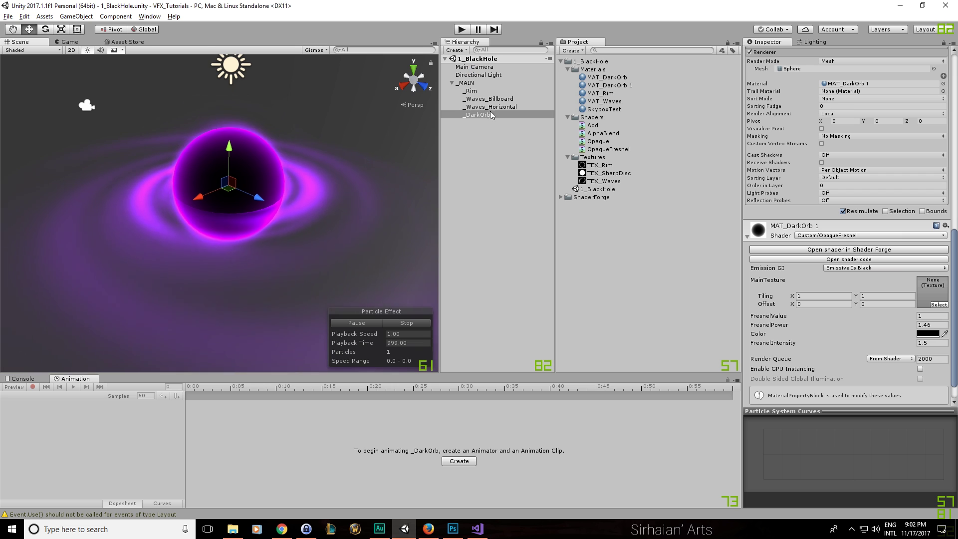
{"action": "left_click", "coordinate": [492, 106]}
{"action": "scroll", "coordinate": [811, 291], "scroll_direction": "up", "scroll_amount": 6}
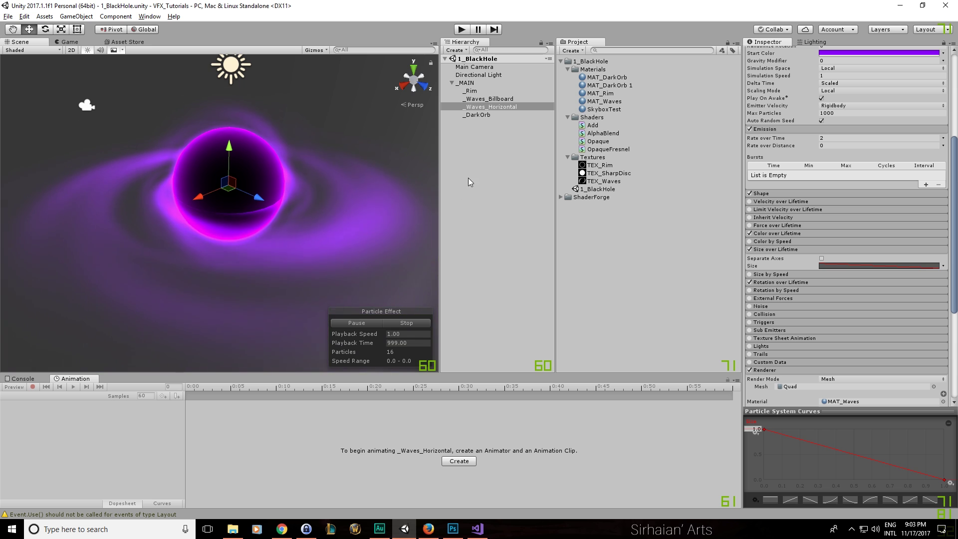
{"action": "left_click_drag", "start_coordinate": [945, 480], "coordinate": [945, 445]}
{"action": "scroll", "coordinate": [366, 231], "scroll_direction": "down", "scroll_amount": 6}
{"action": "left_click_drag", "start_coordinate": [363, 231], "coordinate": [358, 263], "text": "alt"}
{"action": "left_click_drag", "start_coordinate": [944, 446], "coordinate": [946, 458]}
{"action": "left_click_drag", "start_coordinate": [331, 279], "coordinate": [324, 210], "text": "alt"}
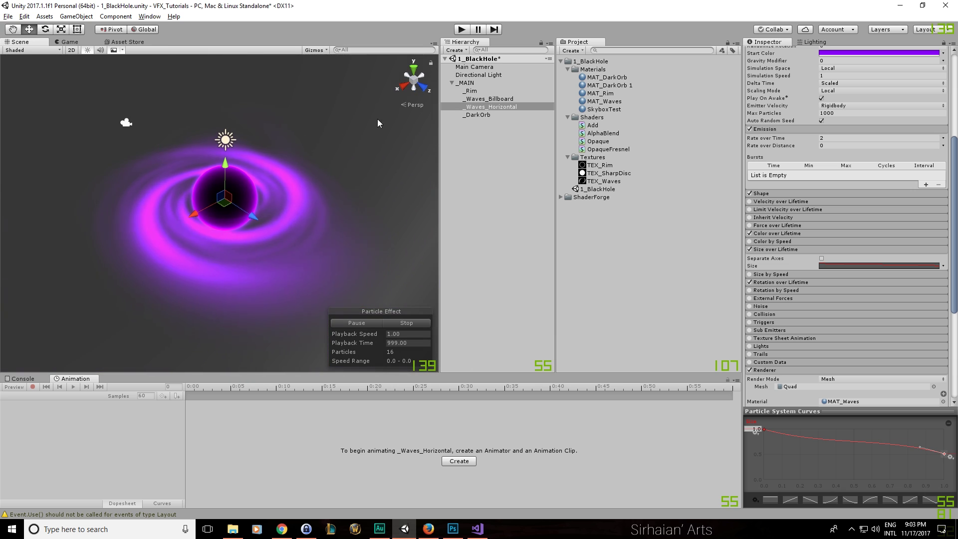
{"action": "key", "text": "ctrl+s"}
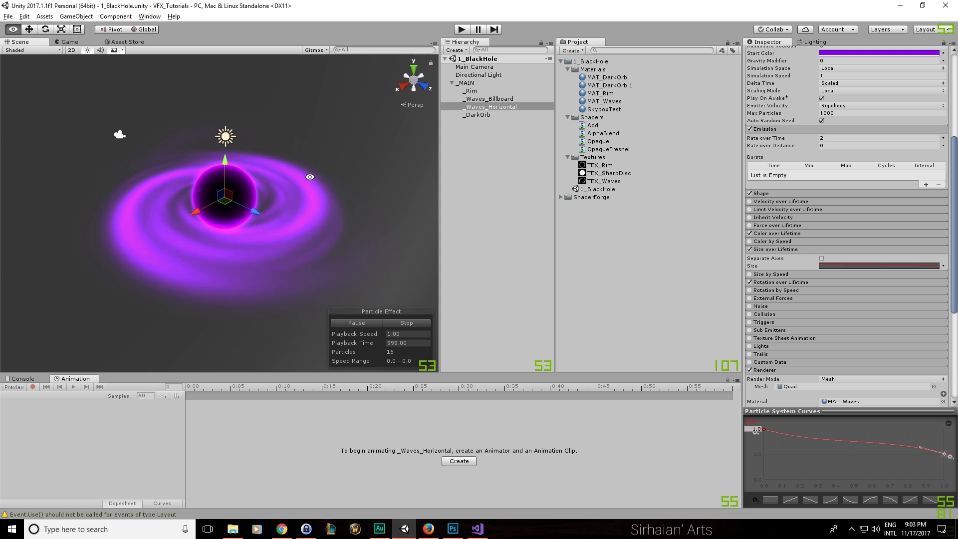
Clear the selection to view the black hole from several angles, then select _Waves_Horizontal again
{"action": "left_click", "coordinate": [409, 188]}
{"action": "left_click_drag", "start_coordinate": [409, 188], "coordinate": [311, 197], "text": "alt"}
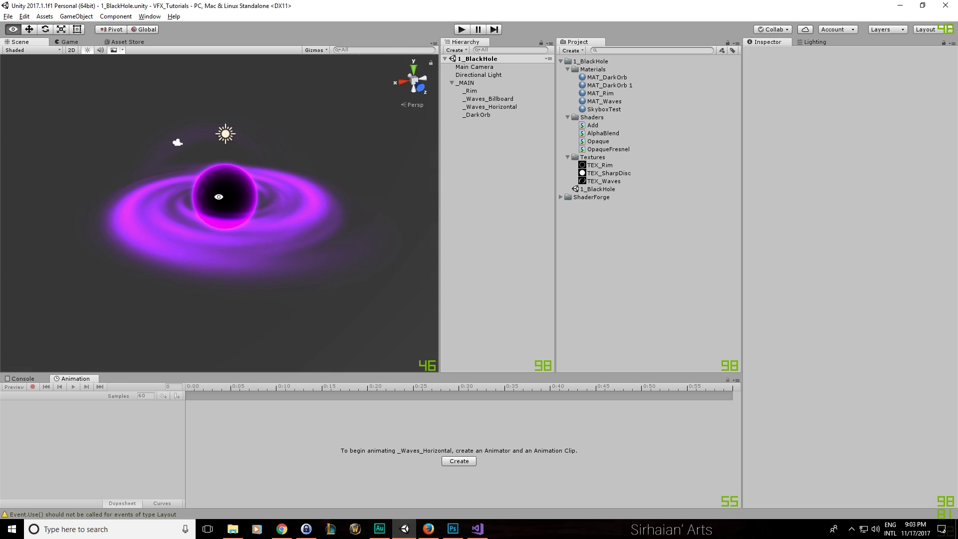
{"action": "left_click_drag", "start_coordinate": [218, 196], "coordinate": [258, 224], "text": "alt"}
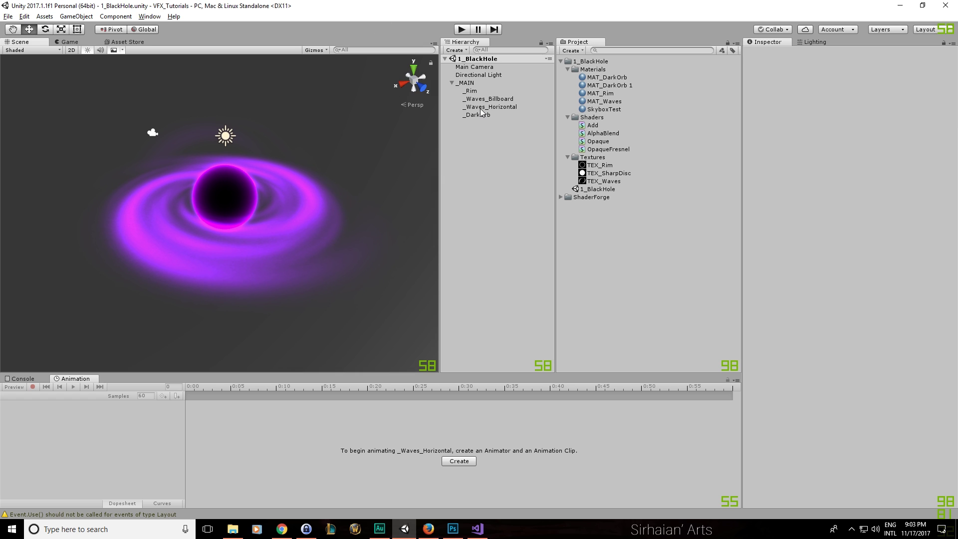
{"action": "left_click", "coordinate": [480, 108]}
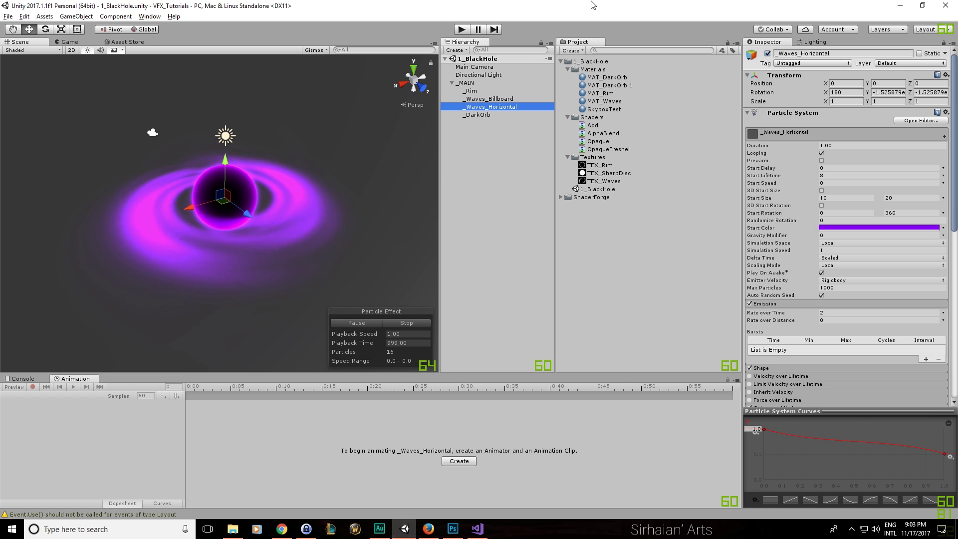
Set the Start Color of _Waves_Horizontal to opaque white (FFFFFFFF)
{"action": "left_click", "coordinate": [847, 228]}
{"action": "left_click_drag", "start_coordinate": [70, 85], "coordinate": [129, 50]}
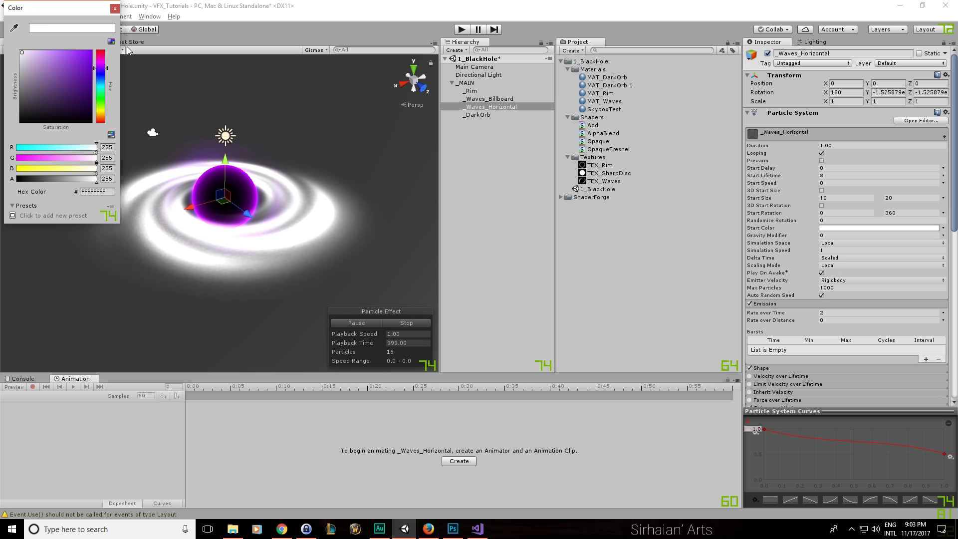
{"action": "left_click", "coordinate": [115, 9]}
{"action": "left_click", "coordinate": [838, 229]}
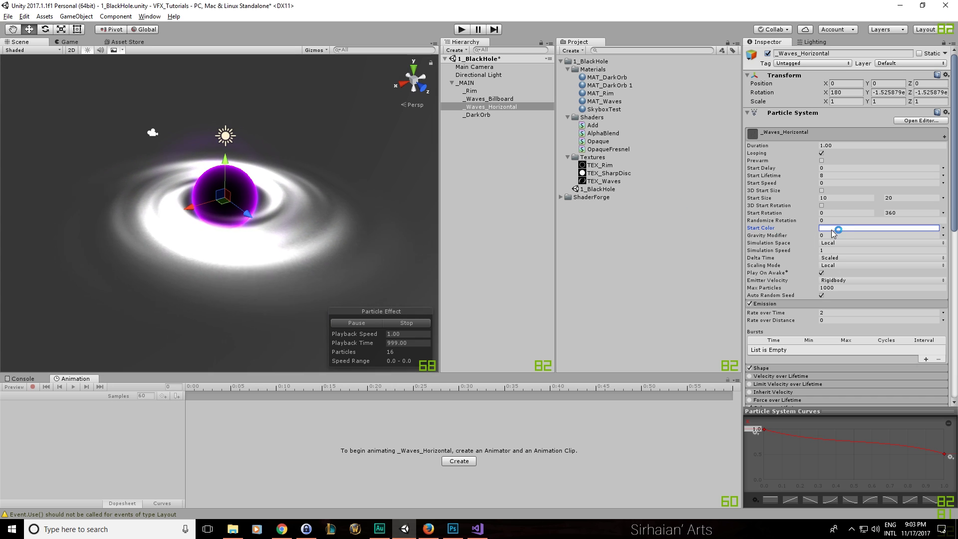
{"action": "scroll", "coordinate": [832, 232], "scroll_direction": "down", "scroll_amount": 5}
{"action": "scroll", "coordinate": [799, 209], "scroll_direction": "up", "scroll_amount": 4}
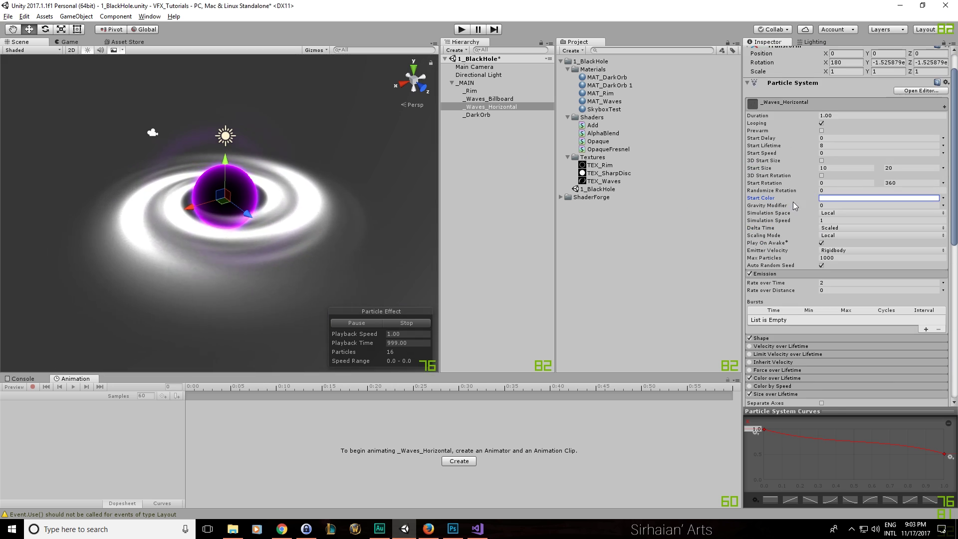
Set the starting color key of _Waves_Horizontal's Color over Lifetime gradient to blue (1A4BFF)
{"action": "scroll", "coordinate": [778, 234], "scroll_direction": "down", "scroll_amount": 3}
{"action": "left_click", "coordinate": [765, 277]}
{"action": "scroll", "coordinate": [798, 267], "scroll_direction": "down", "scroll_amount": 1}
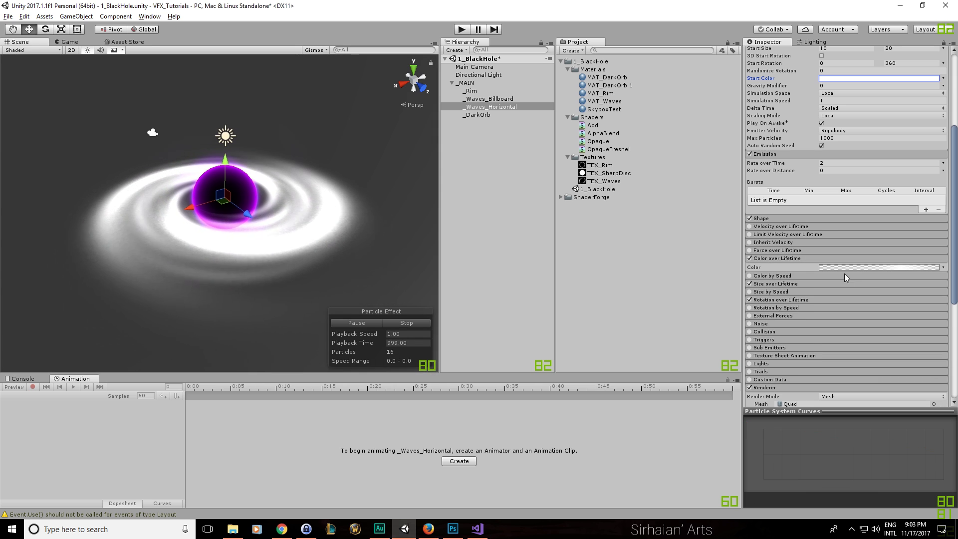
{"action": "left_click", "coordinate": [852, 266]}
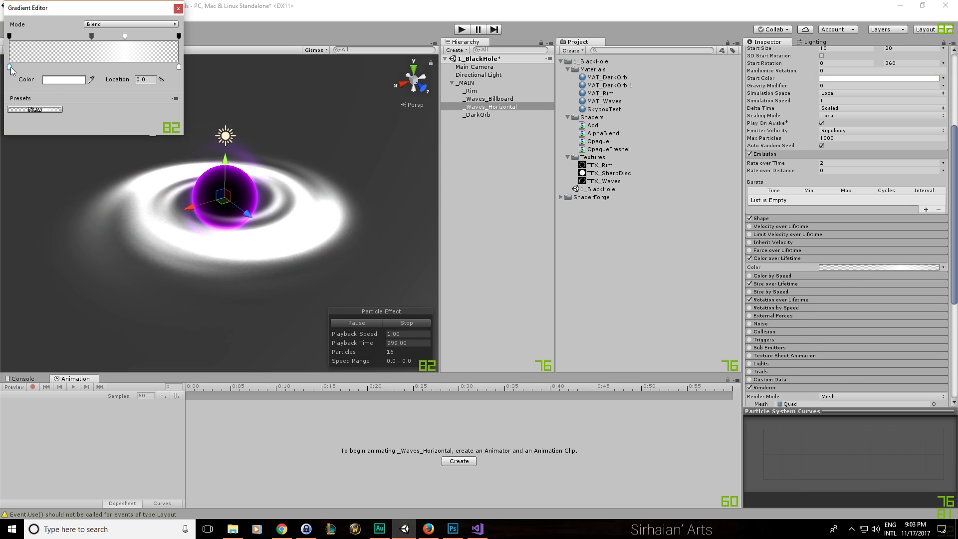
{"action": "double_click", "coordinate": [10, 67]}
{"action": "left_click_drag", "start_coordinate": [98, 86], "coordinate": [72, 50]}
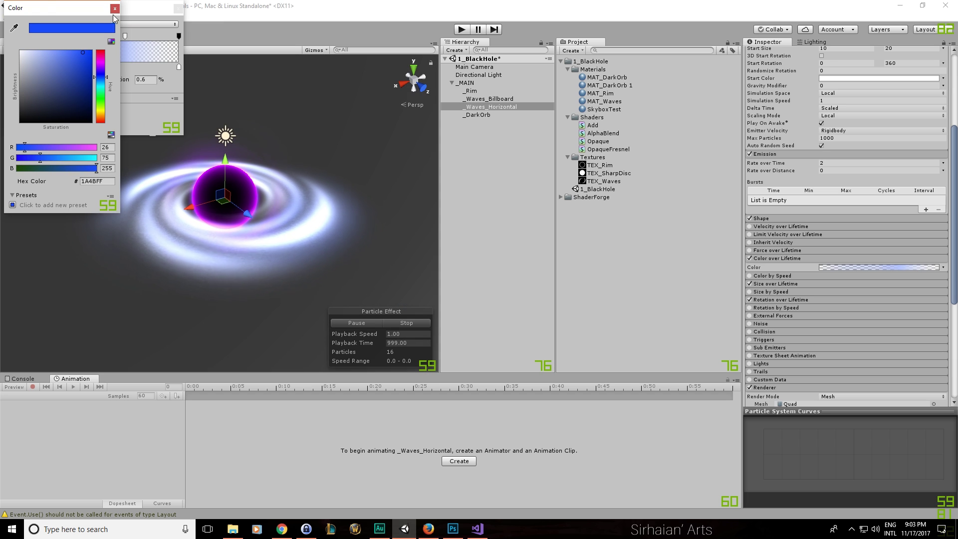
Set the gradient's end color key at 100% to purple (BC00FF)
{"action": "left_click", "coordinate": [177, 72]}
{"action": "left_click", "coordinate": [80, 80]}
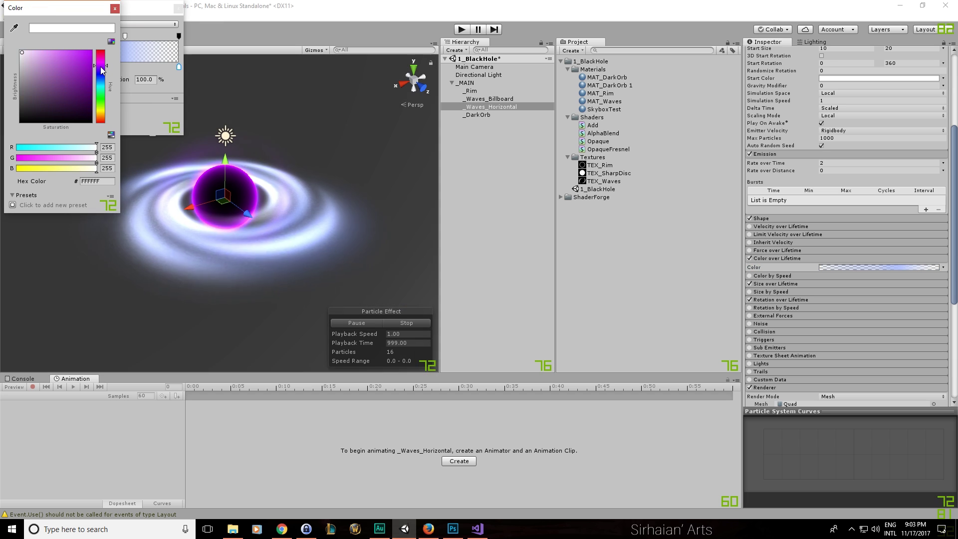
{"action": "left_click", "coordinate": [91, 51]}
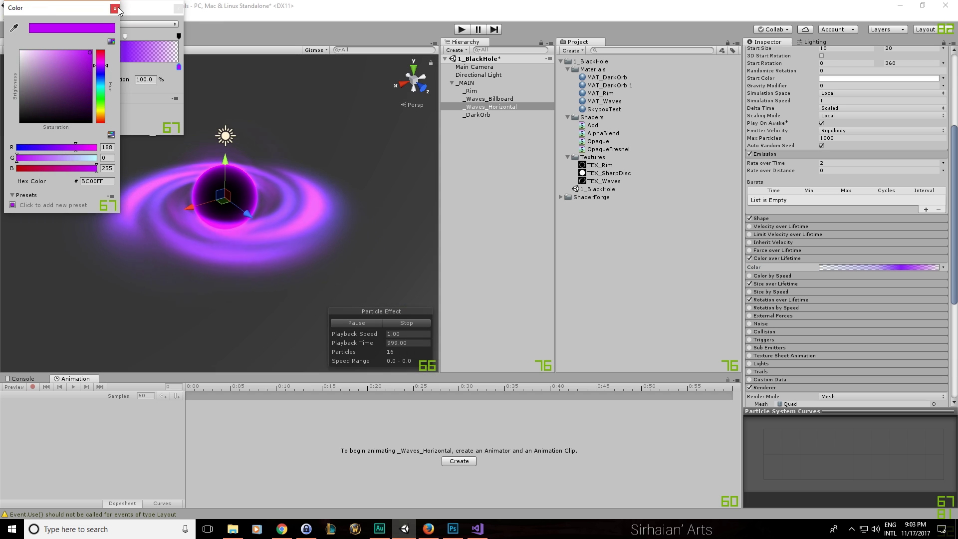
{"action": "left_click", "coordinate": [114, 9]}
Move the gradient's blue key to 12.4% and change its color to 0061FF
{"action": "left_click_drag", "start_coordinate": [68, 69], "coordinate": [18, 71]}
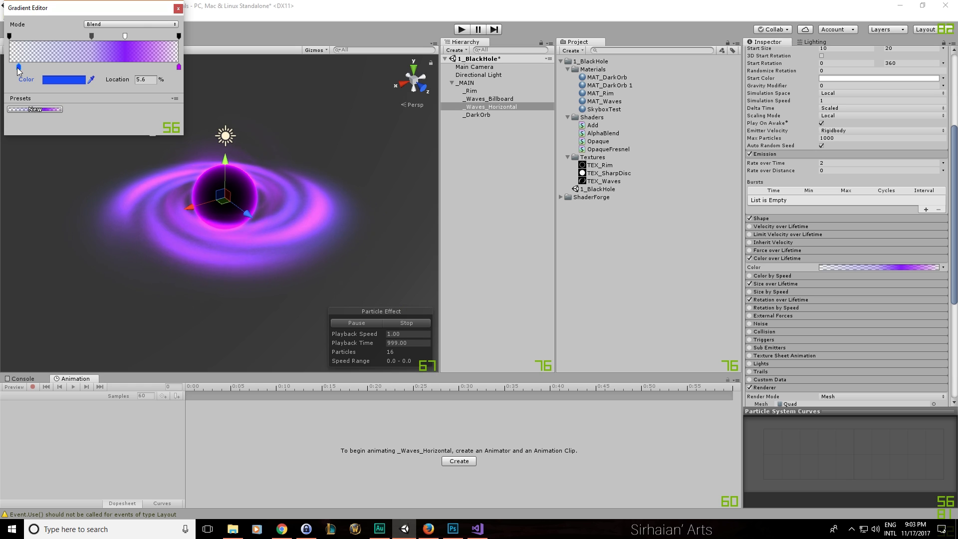
{"action": "left_click", "coordinate": [55, 81]}
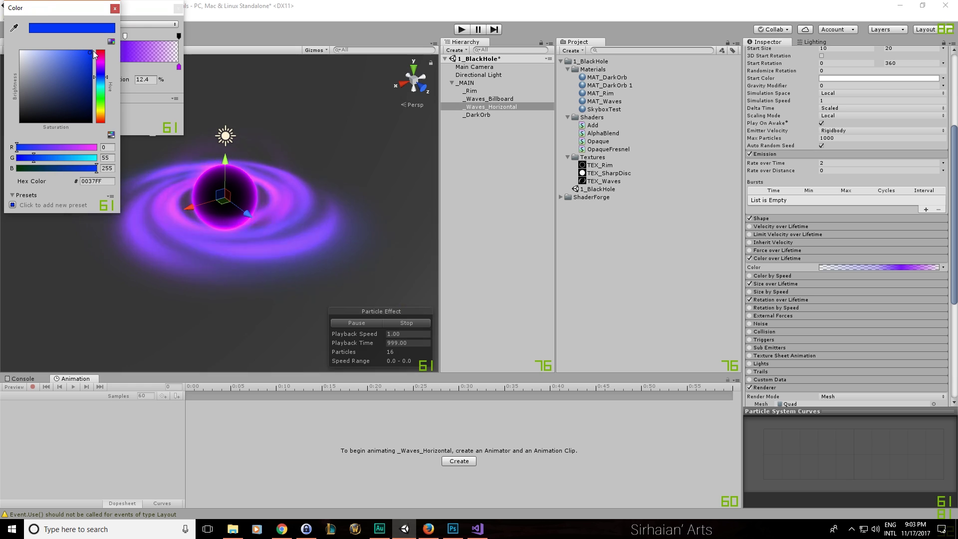
{"action": "mouse_move", "coordinate": [100, 80]}
{"action": "left_mouse_down"}
{"action": "mouse_move", "coordinate": [90, 55]}
{"action": "mouse_move", "coordinate": [100, 82]}
{"action": "left_mouse_up"}
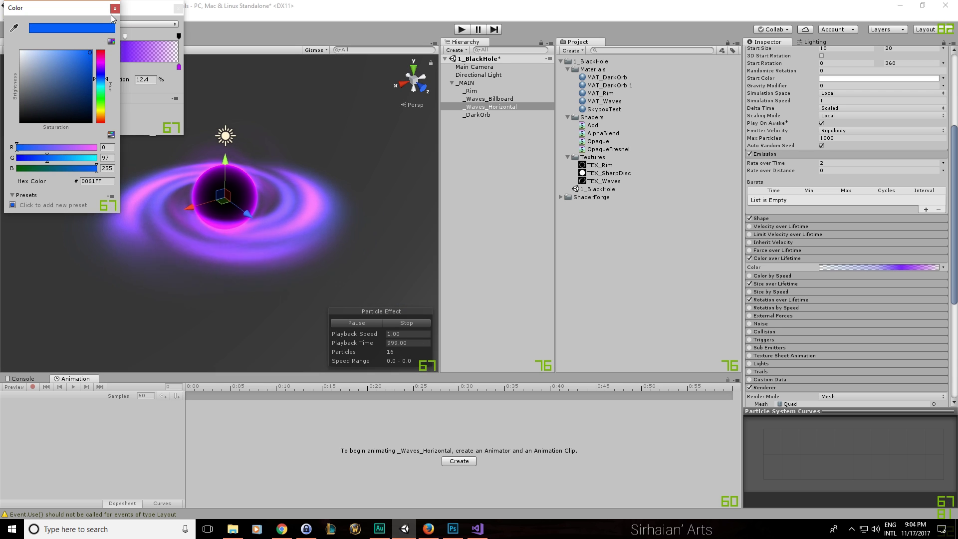
{"action": "left_click", "coordinate": [114, 9]}
Add a purple color key at about three quarters of the gradient and make the 100% key red (FF0000)
{"action": "left_click", "coordinate": [135, 66]}
{"action": "left_click", "coordinate": [179, 66]}
{"action": "left_click", "coordinate": [64, 79]}
{"action": "left_click_drag", "start_coordinate": [101, 56], "coordinate": [96, 34]}
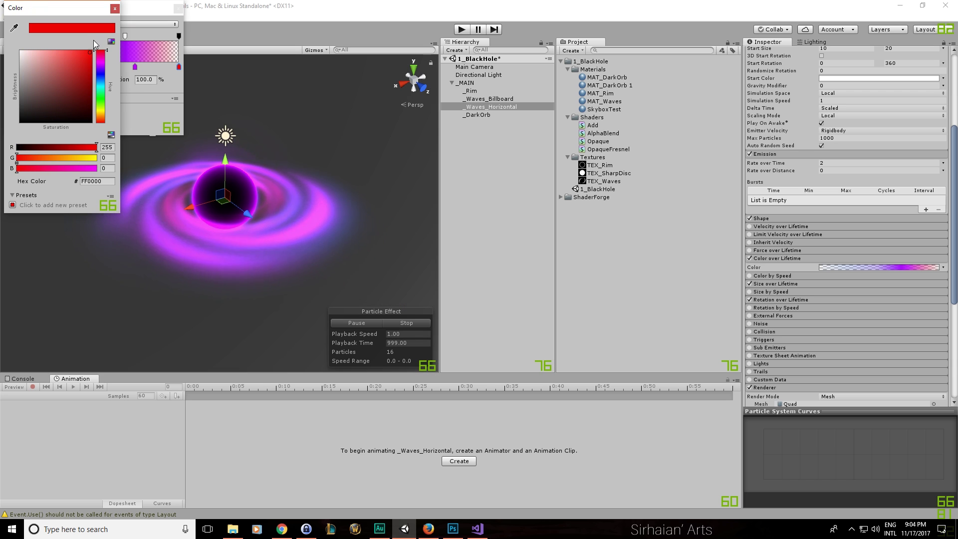
{"action": "left_click", "coordinate": [115, 9]}
{"action": "scroll", "coordinate": [848, 240], "scroll_direction": "down", "scroll_amount": 5}
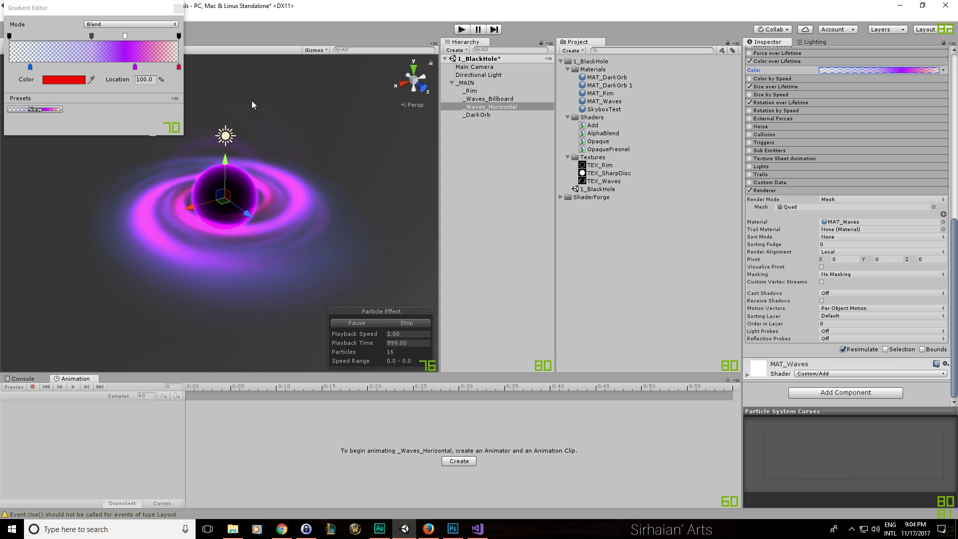
{"action": "left_click", "coordinate": [177, 9]}
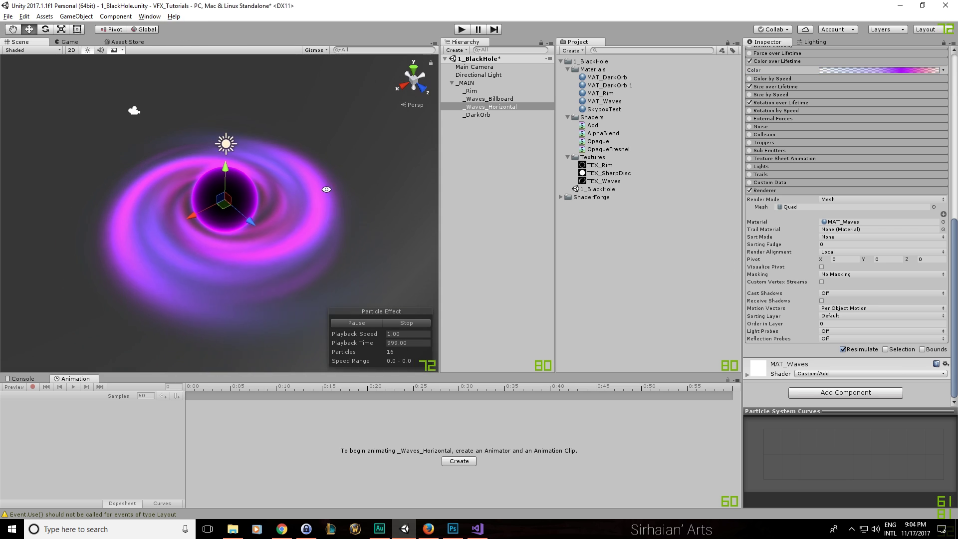
Reduce the alpha of _Waves_Horizontal's Start Color to 146 and save the scene
{"action": "scroll", "coordinate": [329, 173], "scroll_direction": "down", "scroll_amount": 1}
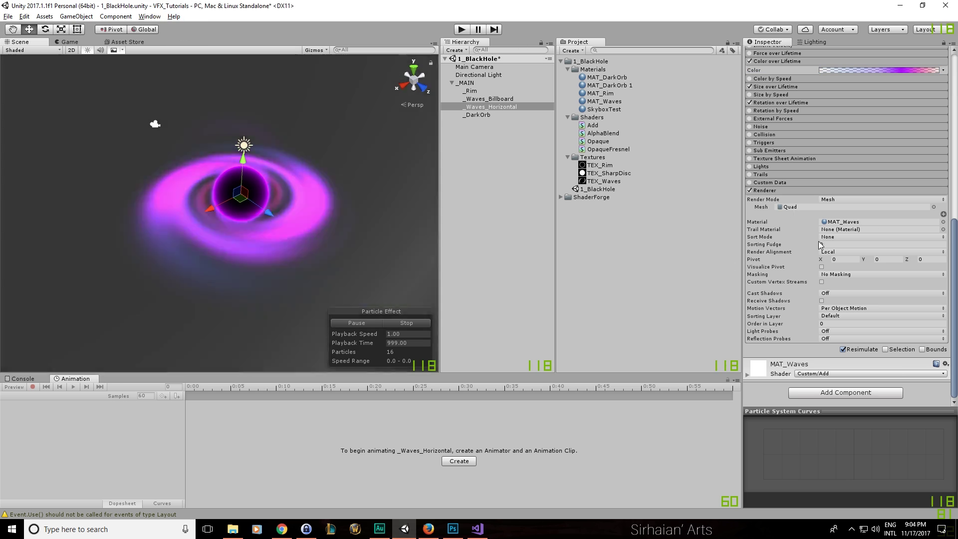
{"action": "scroll", "coordinate": [826, 223], "scroll_direction": "up", "scroll_amount": 5}
{"action": "scroll", "coordinate": [826, 219], "scroll_direction": "up", "scroll_amount": 3}
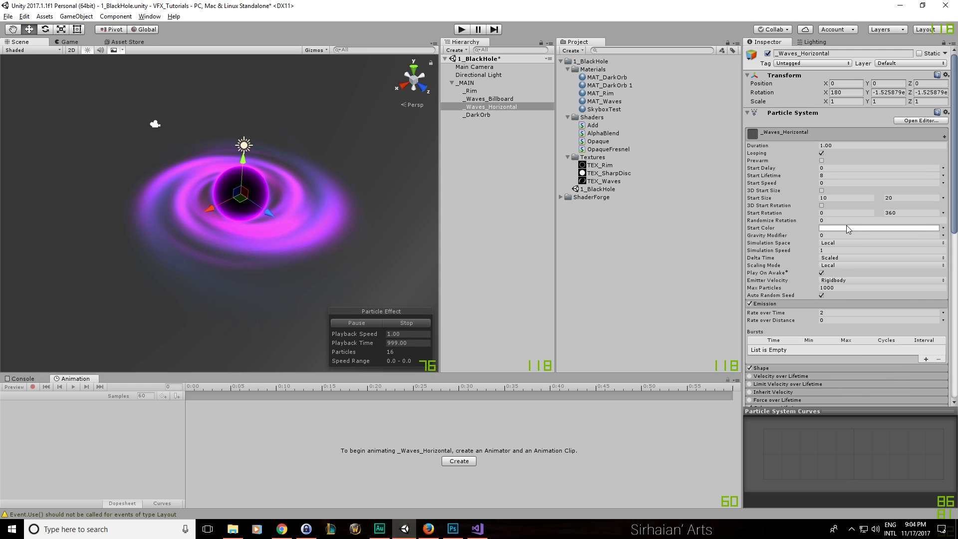
{"action": "left_click", "coordinate": [846, 229]}
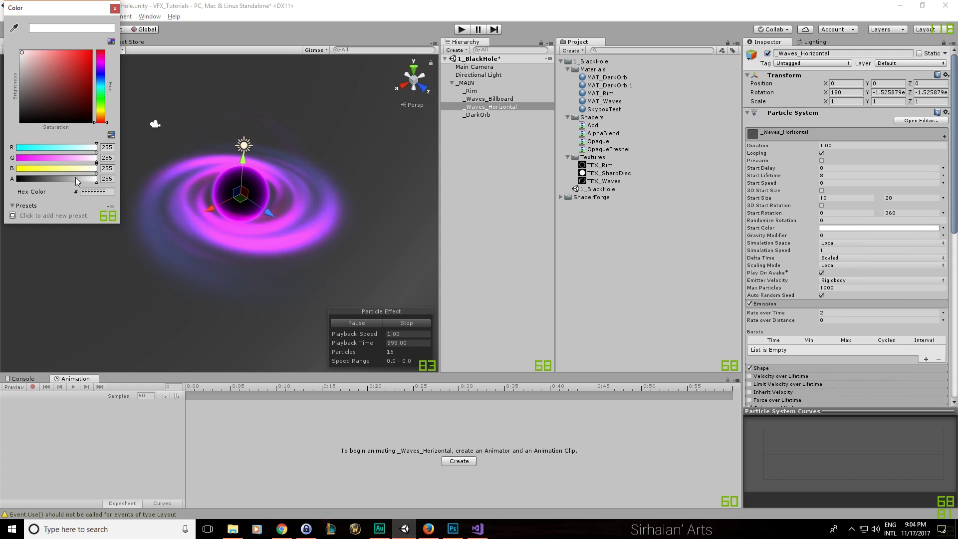
{"action": "mouse_move", "coordinate": [76, 179]}
{"action": "left_mouse_down"}
{"action": "mouse_move", "coordinate": [49, 203]}
{"action": "mouse_move", "coordinate": [63, 181]}
{"action": "left_mouse_up"}
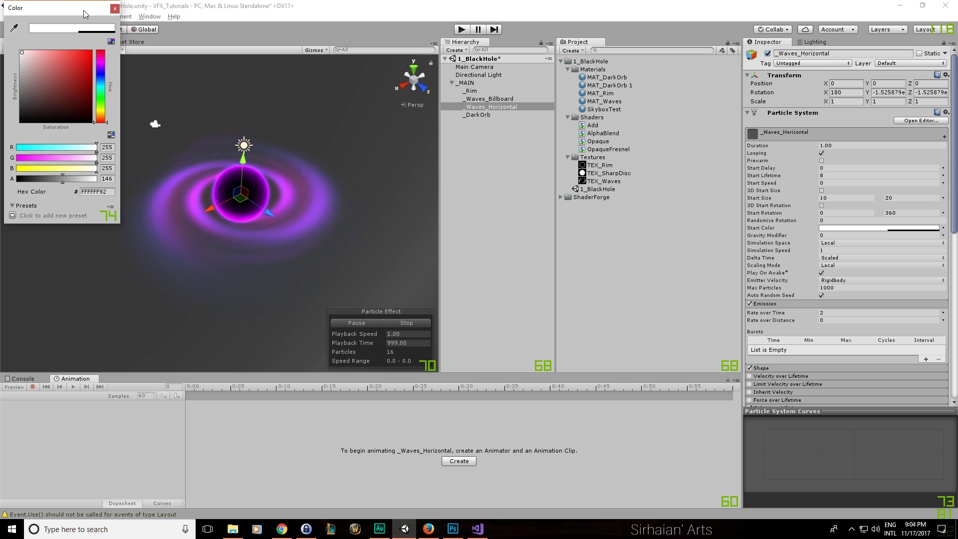
{"action": "left_click", "coordinate": [115, 8]}
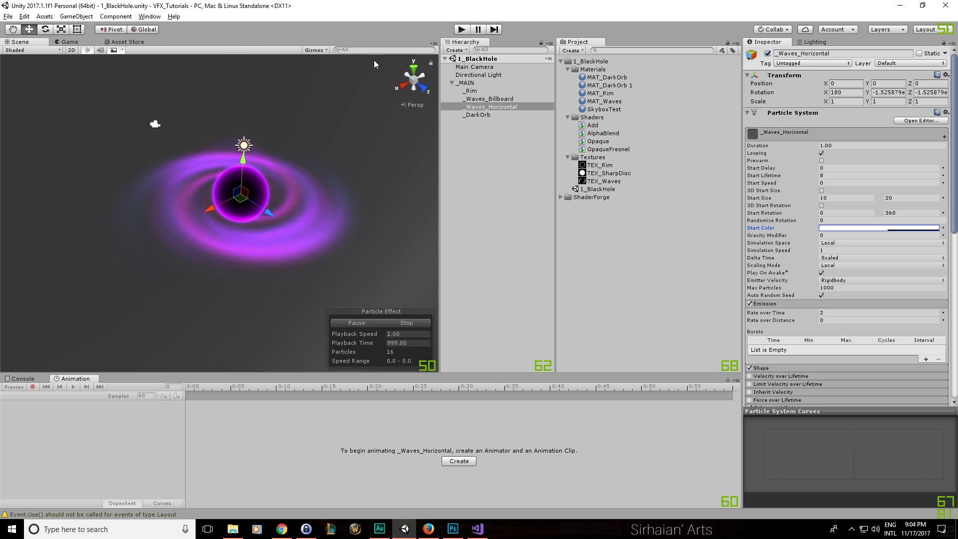
Try an Angular Velocity of -60 in _Waves_Horizontal's Rotation over Lifetime, and settle on 60
{"action": "scroll", "coordinate": [786, 205], "scroll_direction": "down", "scroll_amount": 5}
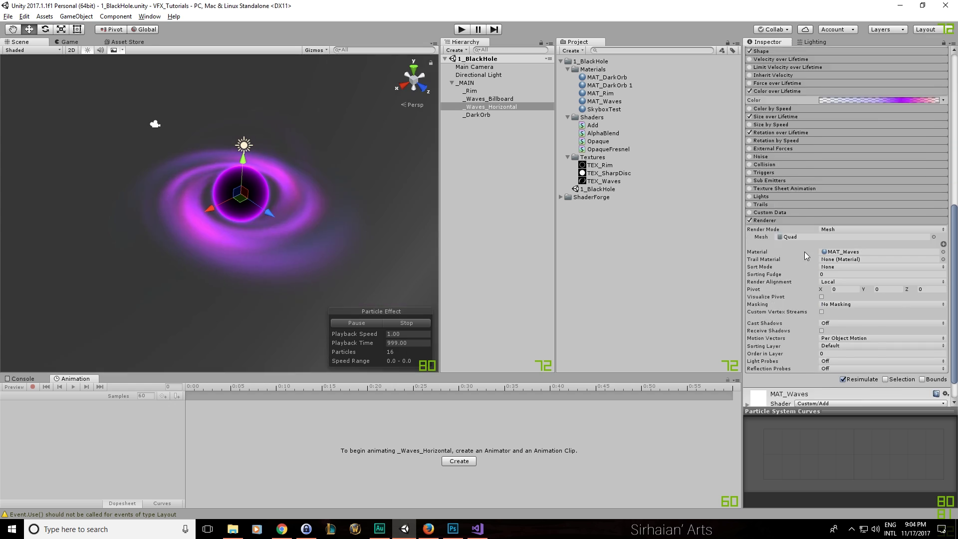
{"action": "left_click", "coordinate": [772, 282]}
{"action": "left_click", "coordinate": [836, 298]}
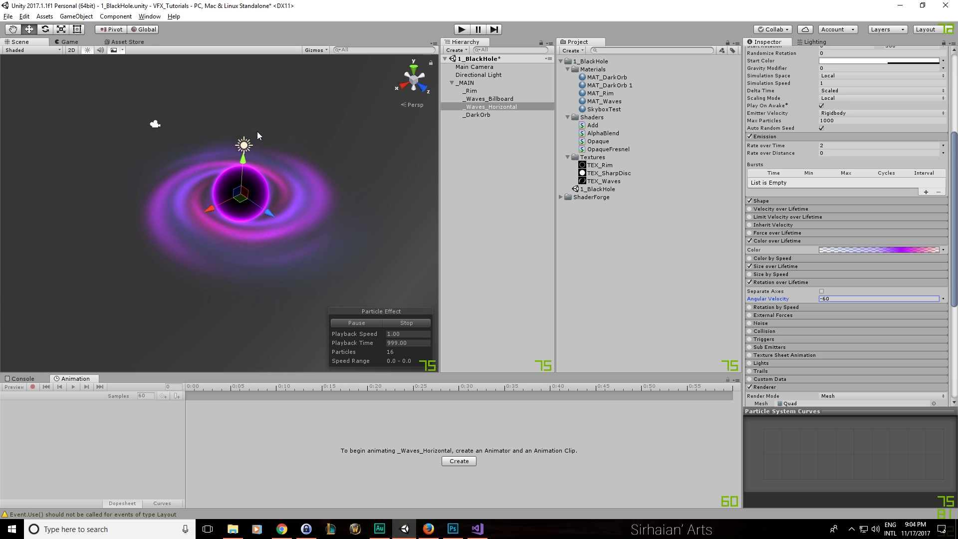
{"action": "left_click", "coordinate": [835, 298]}
{"action": "type", "text": "60"}
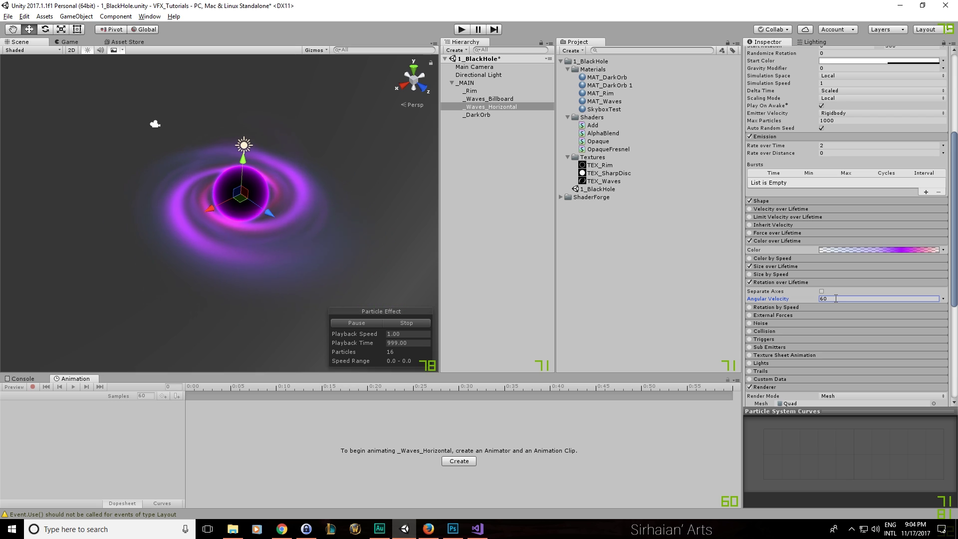
{"action": "left_click_drag", "start_coordinate": [414, 244], "coordinate": [387, 222], "text": "alt"}
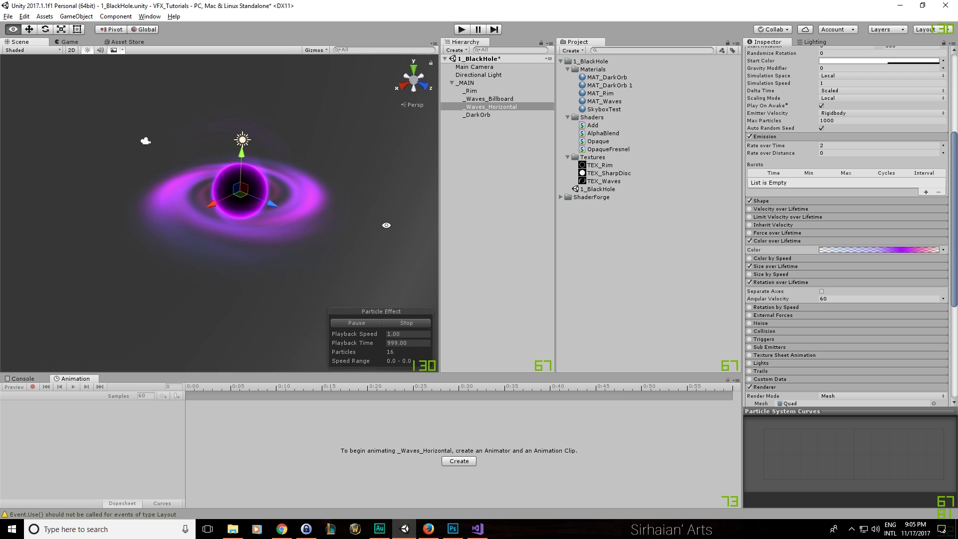
Change the Start Color of _Waves_Billboard to white, leaving its alpha alone
{"action": "left_click", "coordinate": [492, 108], "text": "ctrl"}
{"action": "left_click", "coordinate": [490, 99]}
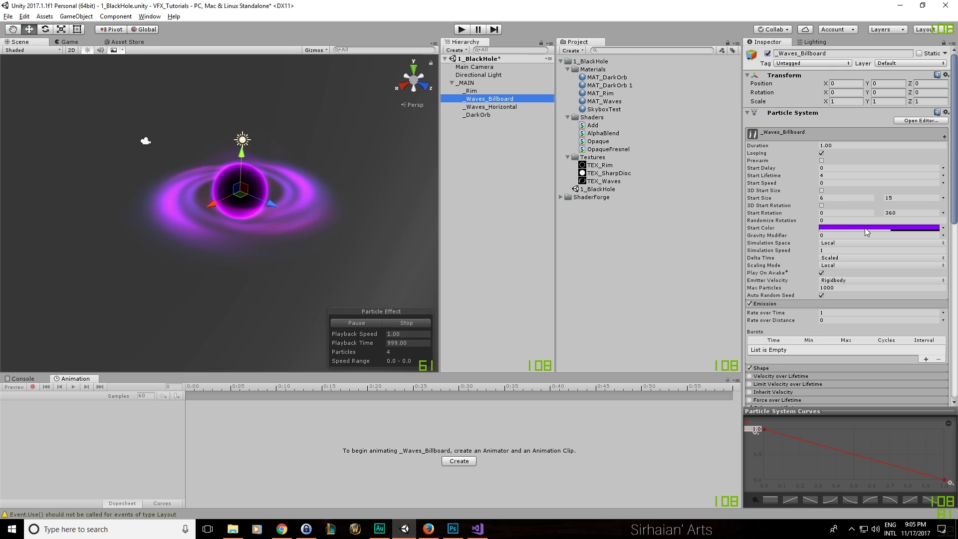
{"action": "left_click", "coordinate": [864, 228]}
{"action": "left_click_drag", "start_coordinate": [21, 77], "coordinate": [17, 48]}
{"action": "left_click", "coordinate": [114, 9]}
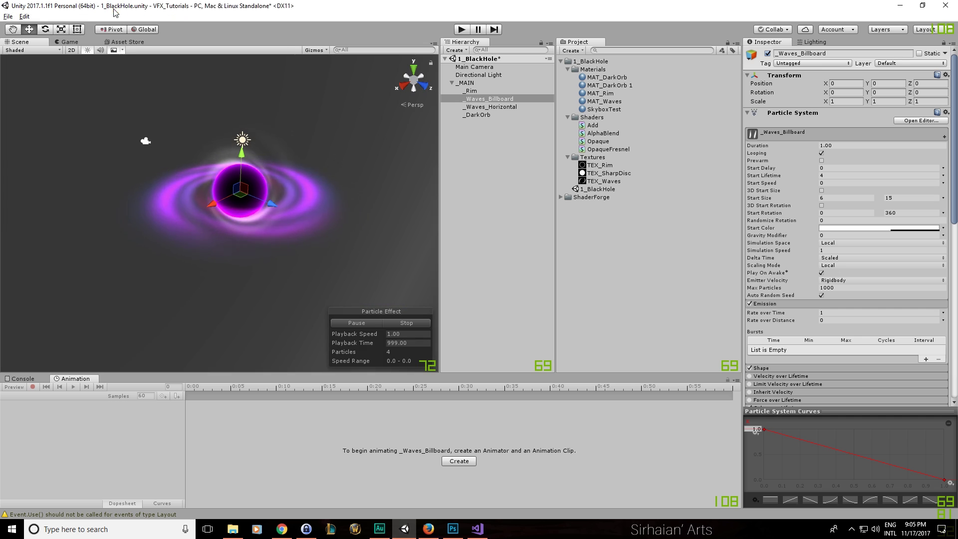
Copy the Color over Lifetime gradient from _Waves_Horizontal and paste it onto _Waves_Billboard
{"action": "scroll", "coordinate": [816, 245], "scroll_direction": "down", "scroll_amount": 4}
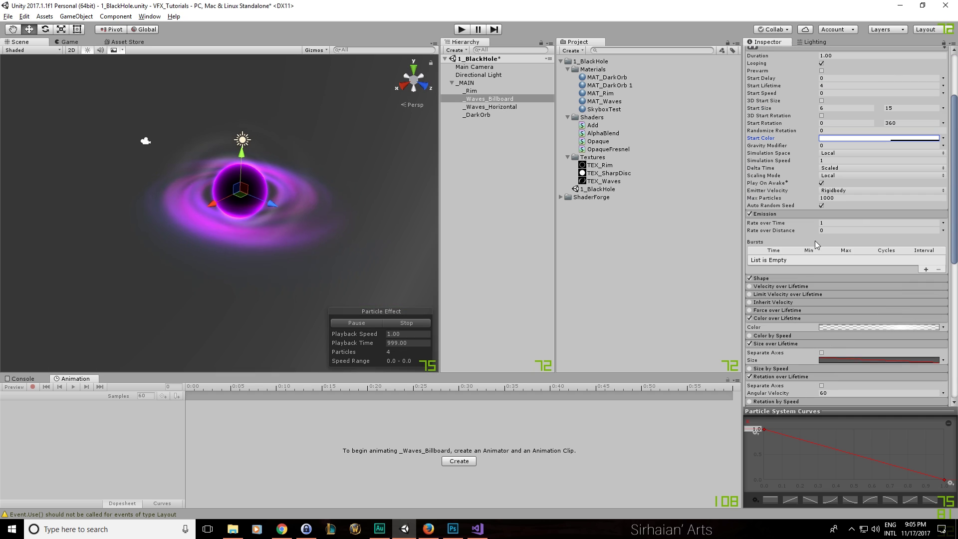
{"action": "left_click", "coordinate": [862, 327]}
{"action": "left_click", "coordinate": [178, 9]}
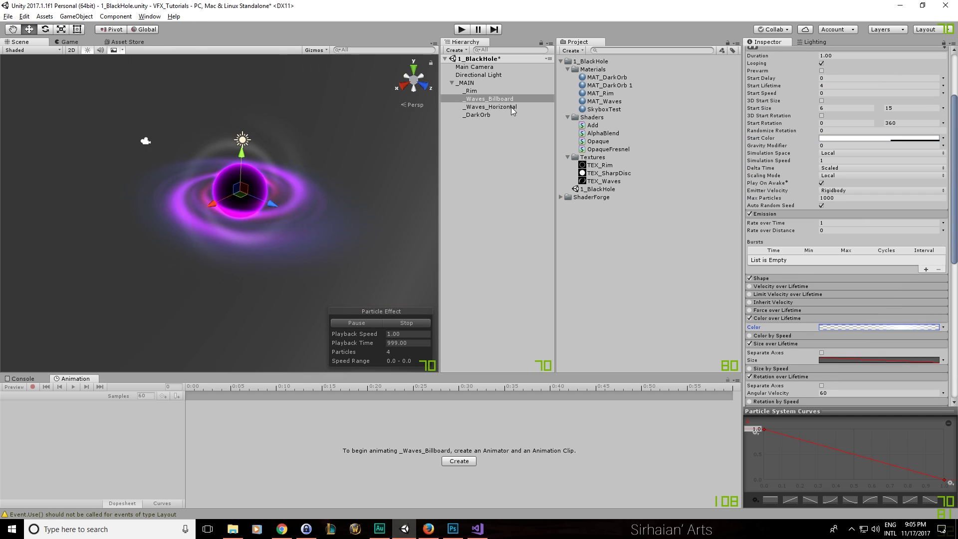
{"action": "left_click", "coordinate": [492, 106]}
{"action": "left_click", "coordinate": [900, 336]}
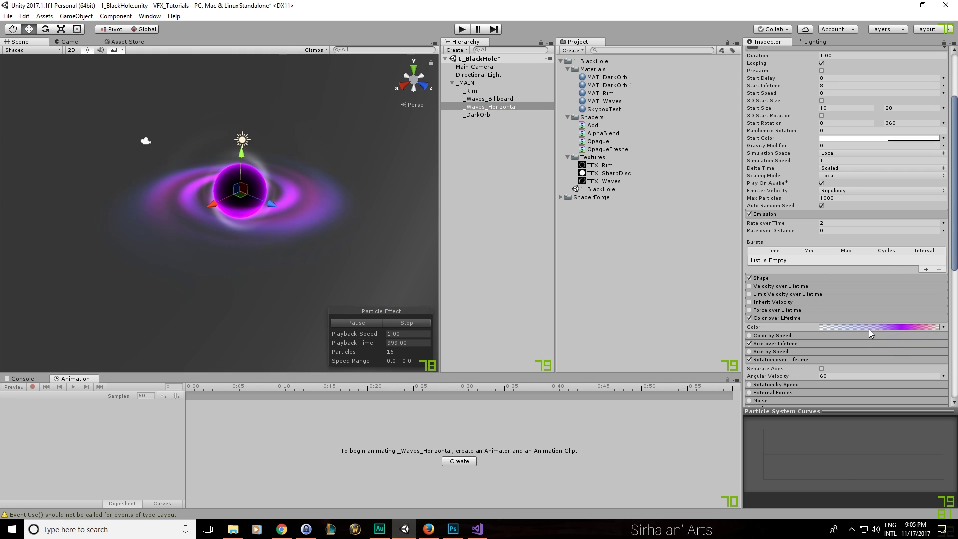
{"action": "left_click", "coordinate": [548, 98]}
{"action": "right_click", "coordinate": [862, 328]}
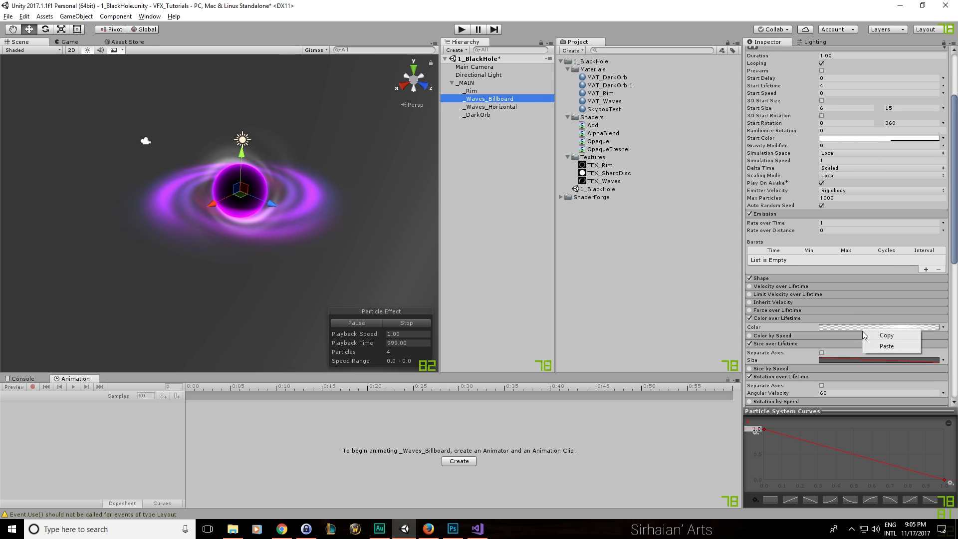
{"action": "left_click", "coordinate": [878, 346]}
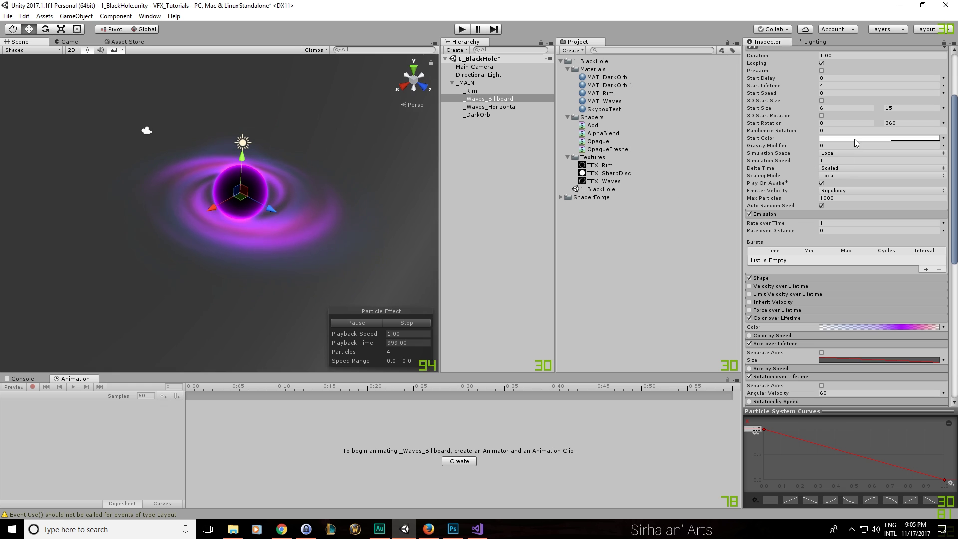
Raise the alpha of _Waves_Billboard's Start Color to 255 and save the scene
{"action": "left_click", "coordinate": [878, 139]}
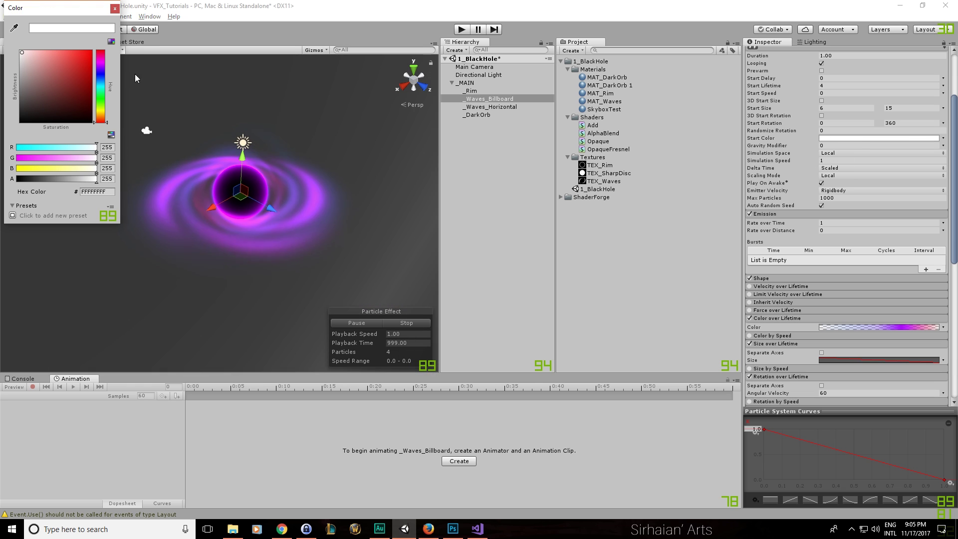
{"action": "key", "text": "Escape"}
{"action": "left_click_drag", "start_coordinate": [348, 142], "coordinate": [326, 166], "text": "alt"}
{"action": "key", "text": "ctrl+s"}
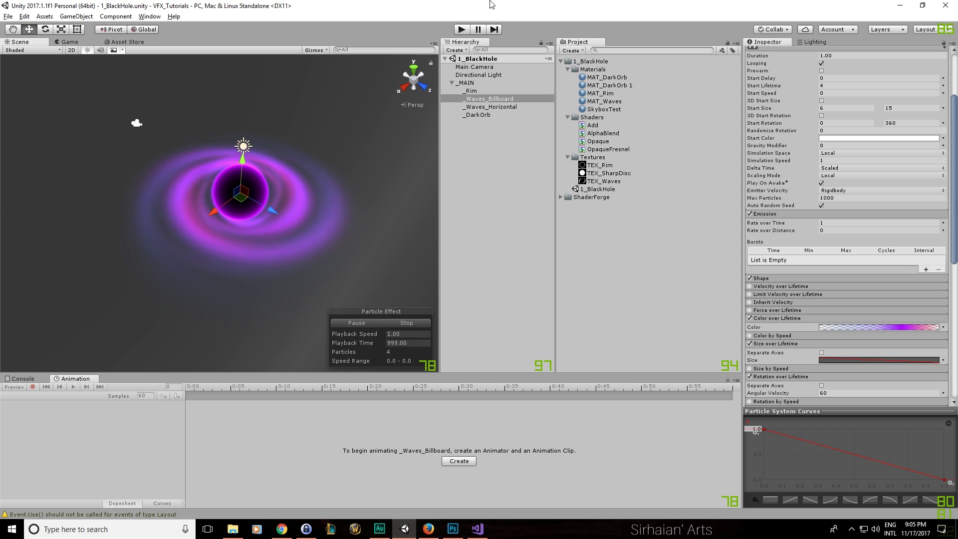
Switch to Firefox and compare the purple portal reference image with the BlackHoleB.png reference
{"action": "left_click", "coordinate": [428, 528]}
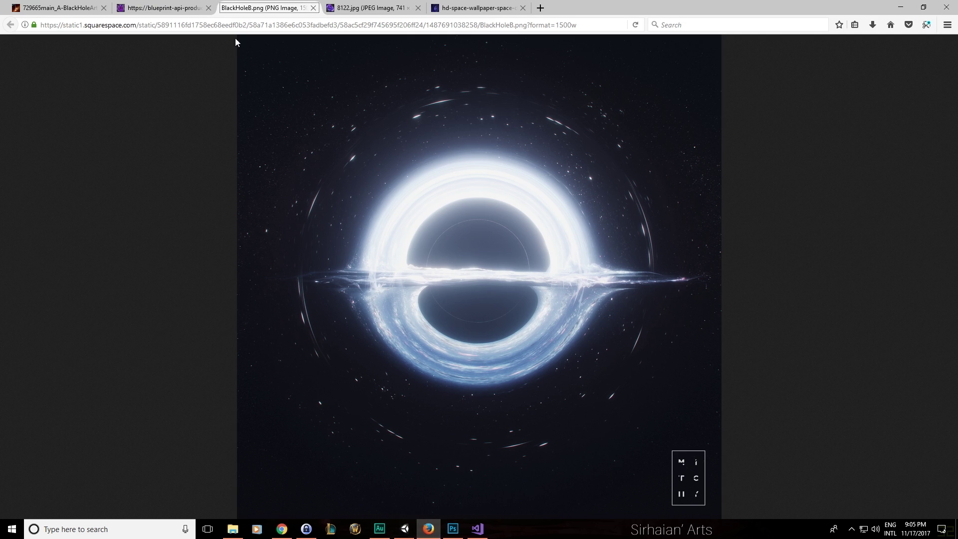
{"action": "left_click", "coordinate": [165, 8]}
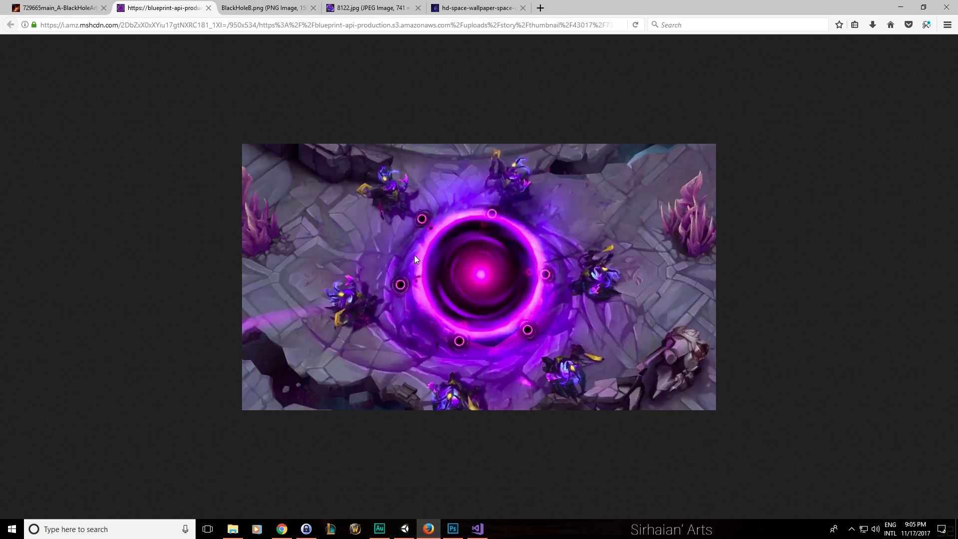
{"action": "left_click", "coordinate": [301, 6]}
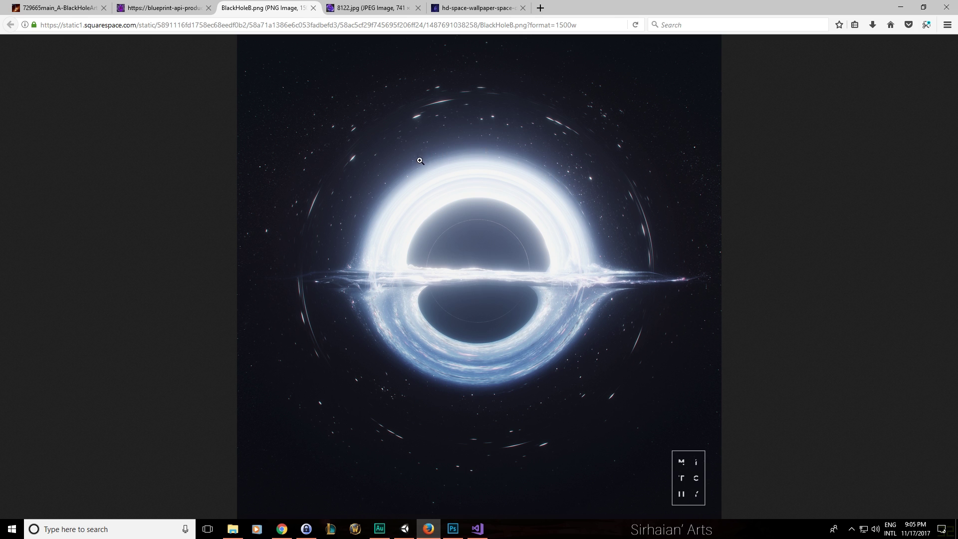
Switch back to Unity and add a new Particle System as a child of _MAIN
{"action": "key", "text": "alt+Tab"}
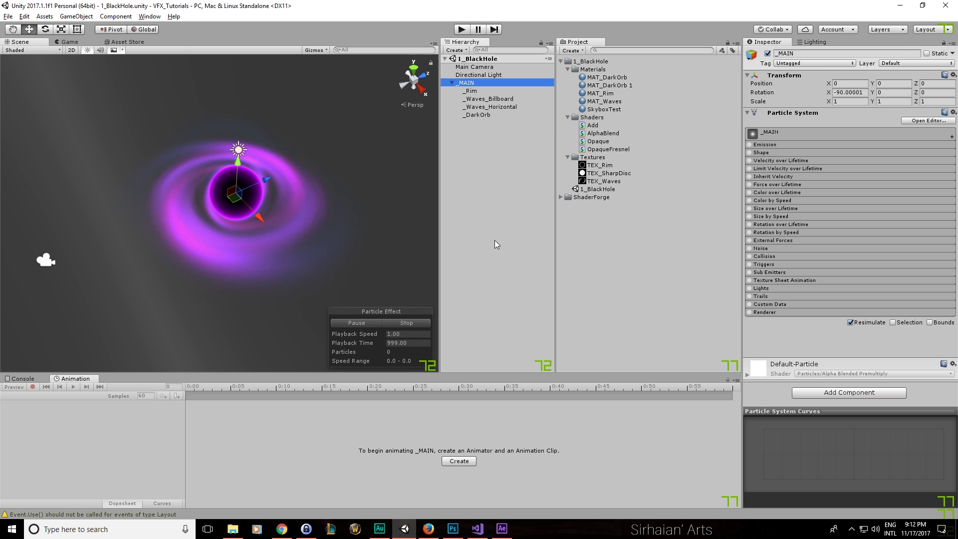
{"action": "left_click_drag", "start_coordinate": [319, 210], "coordinate": [309, 215], "text": "alt"}
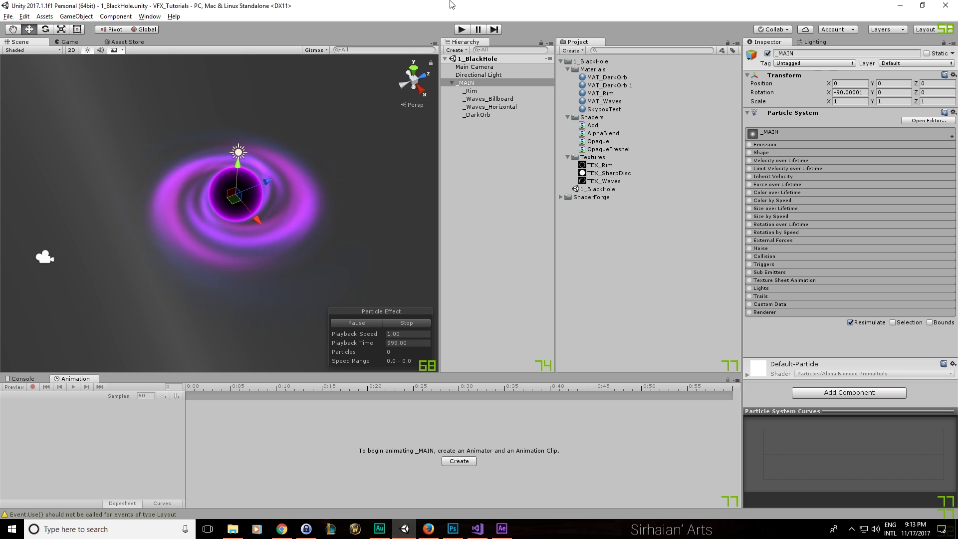
{"action": "mouse_move", "coordinate": [341, 187]}
{"action": "left_mouse_down", "text": "alt"}
{"action": "mouse_move", "coordinate": [319, 186]}
{"action": "mouse_move", "coordinate": [378, 216]}
{"action": "mouse_move", "coordinate": [348, 189]}
{"action": "left_mouse_up", "text": "alt"}
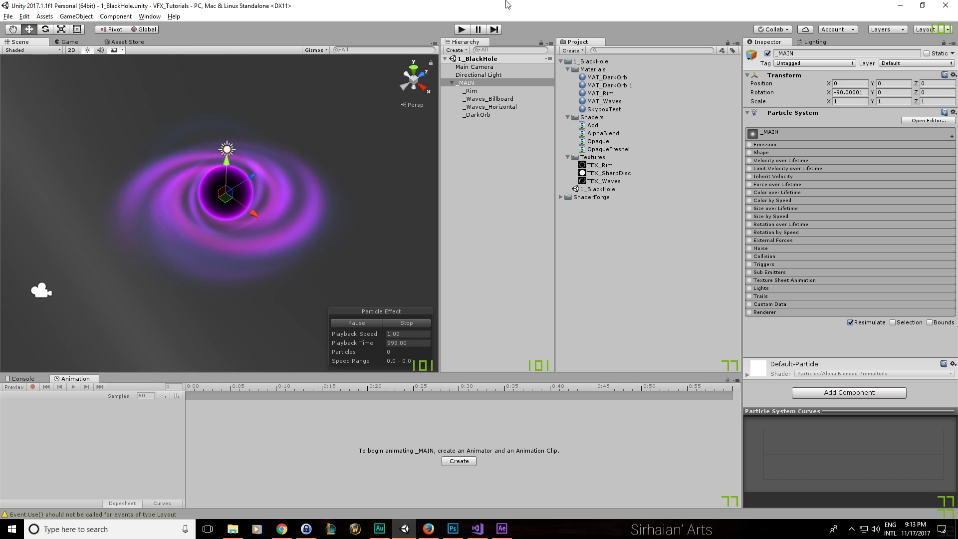
{"action": "right_click", "coordinate": [474, 83]}
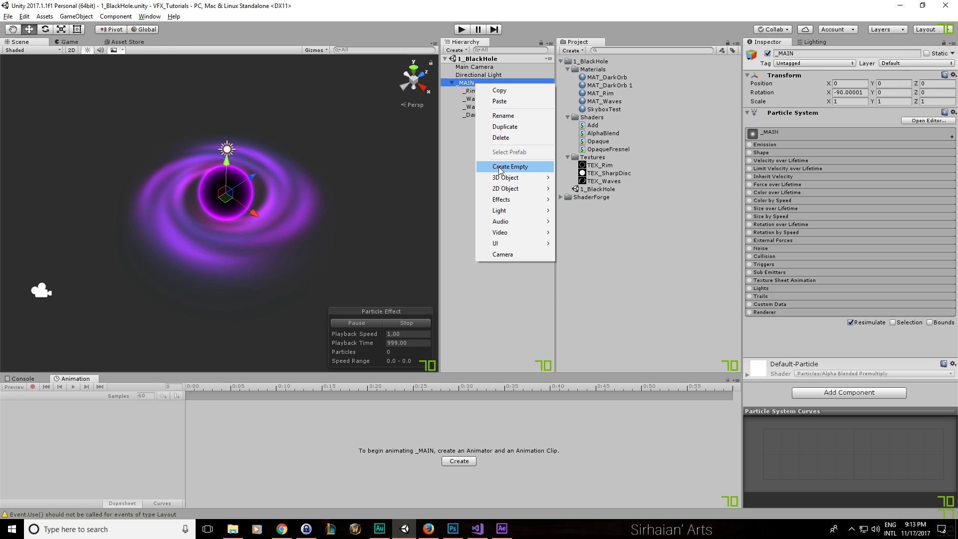
{"action": "mouse_move", "coordinate": [549, 178]}
{"action": "mouse_move", "coordinate": [526, 200]}
{"action": "left_click", "coordinate": [581, 199]}
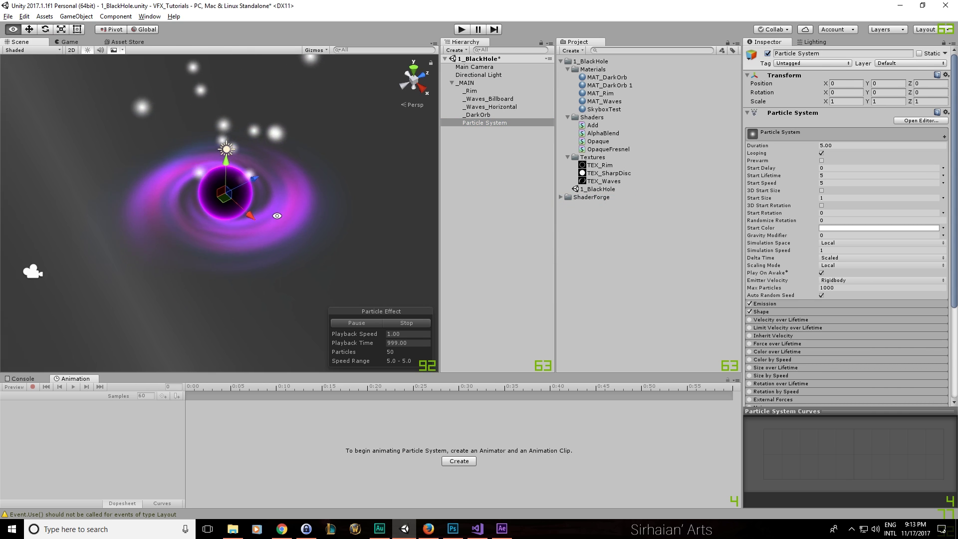
Set the emission shape of the new Particle System to Box
{"action": "left_click_drag", "start_coordinate": [369, 244], "coordinate": [344, 240], "text": "alt"}
{"action": "left_click", "coordinate": [793, 311]}
{"action": "left_click", "coordinate": [832, 321]}
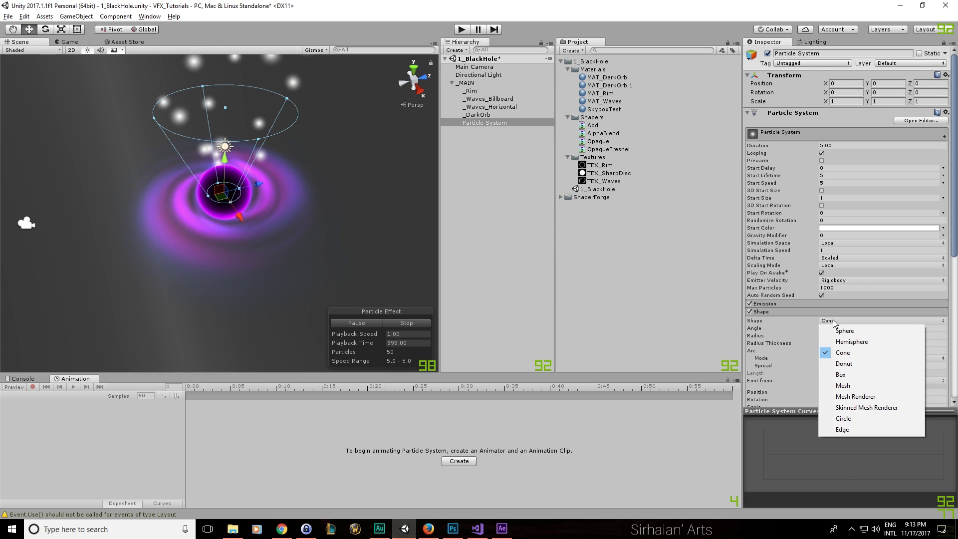
{"action": "left_click", "coordinate": [843, 375]}
Rotate the box emitter 90° about Y and move it out from the orb to a Y position of 3.25
{"action": "left_click_drag", "start_coordinate": [355, 208], "coordinate": [324, 272], "text": "alt"}
{"action": "key", "text": "e"}
{"action": "left_click_drag", "start_coordinate": [259, 214], "coordinate": [335, 272]}
{"action": "key", "text": "w"}
{"action": "left_click_drag", "start_coordinate": [259, 281], "coordinate": [309, 291], "text": "alt"}
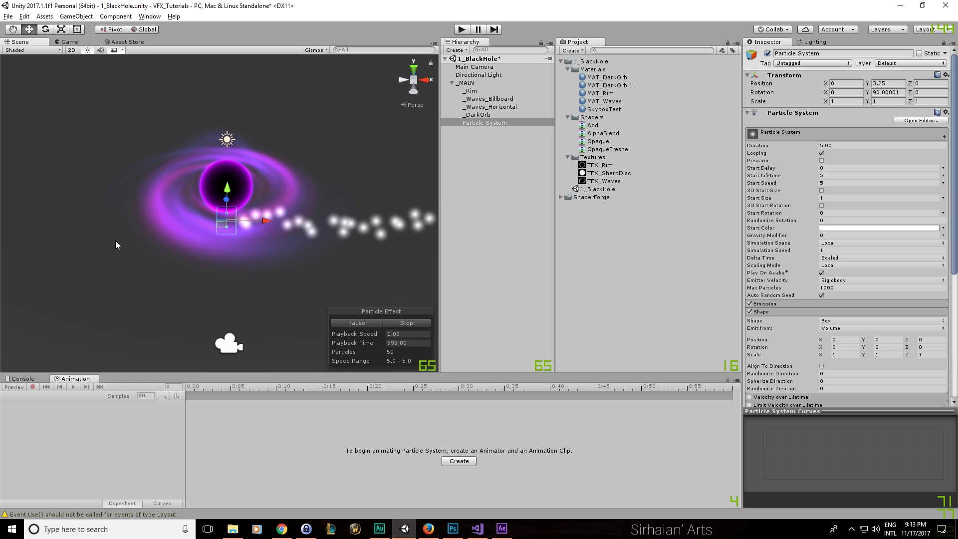
{"action": "left_click_drag", "start_coordinate": [126, 245], "coordinate": [211, 252], "text": "alt"}
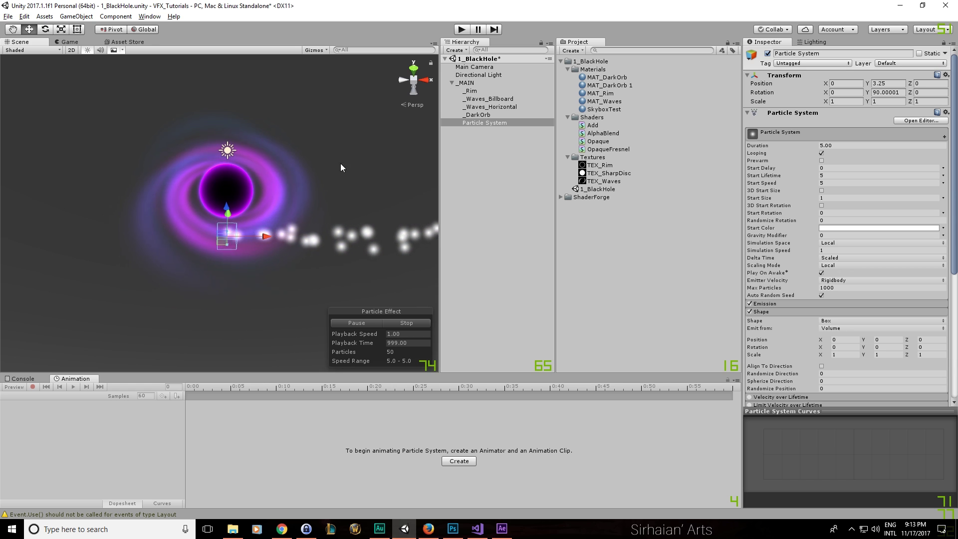
{"action": "left_click_drag", "start_coordinate": [349, 175], "coordinate": [272, 142], "text": "alt"}
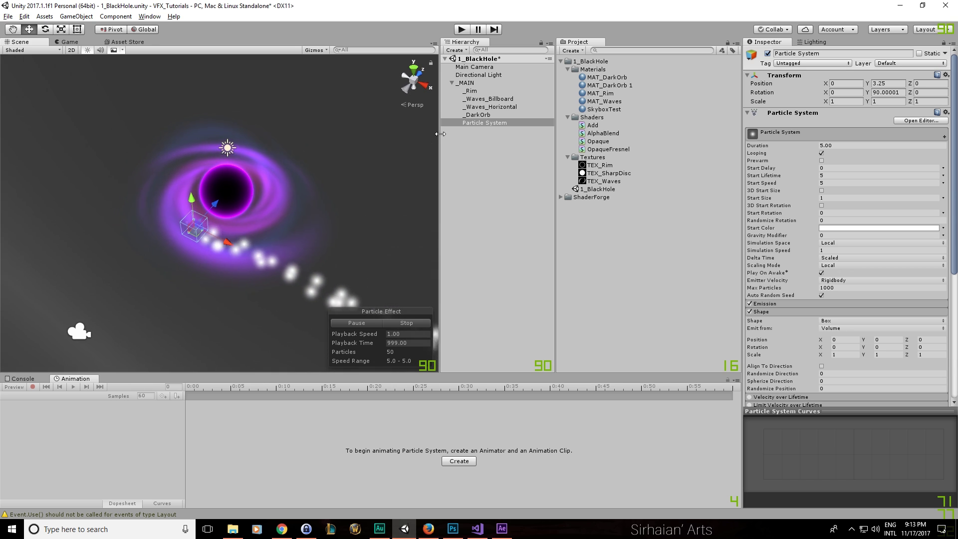
Add a Wind Zone as a child of _MAIN in Spherical mode with a radius of 7
{"action": "right_click", "coordinate": [474, 85]}
{"action": "mouse_move", "coordinate": [507, 180]}
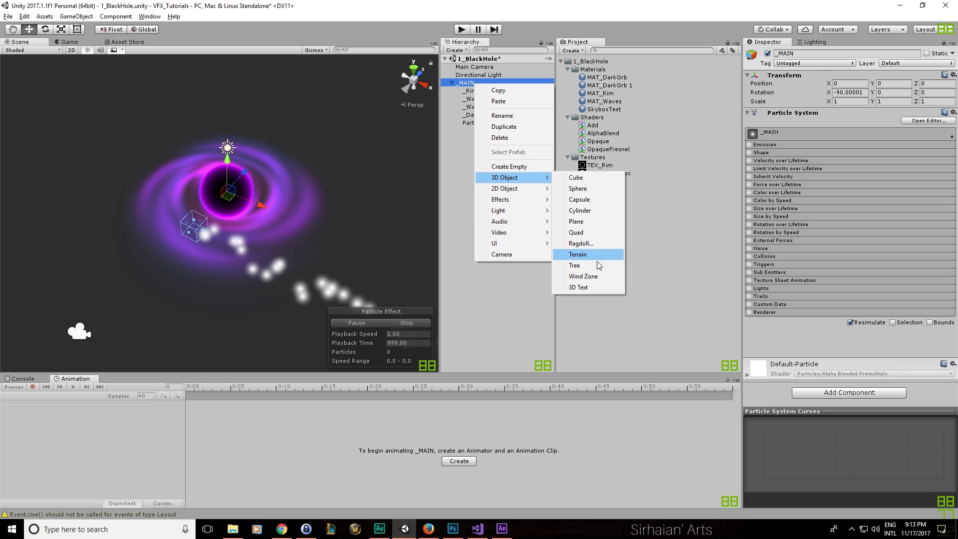
{"action": "left_click", "coordinate": [582, 275]}
{"action": "left_click", "coordinate": [492, 123]}
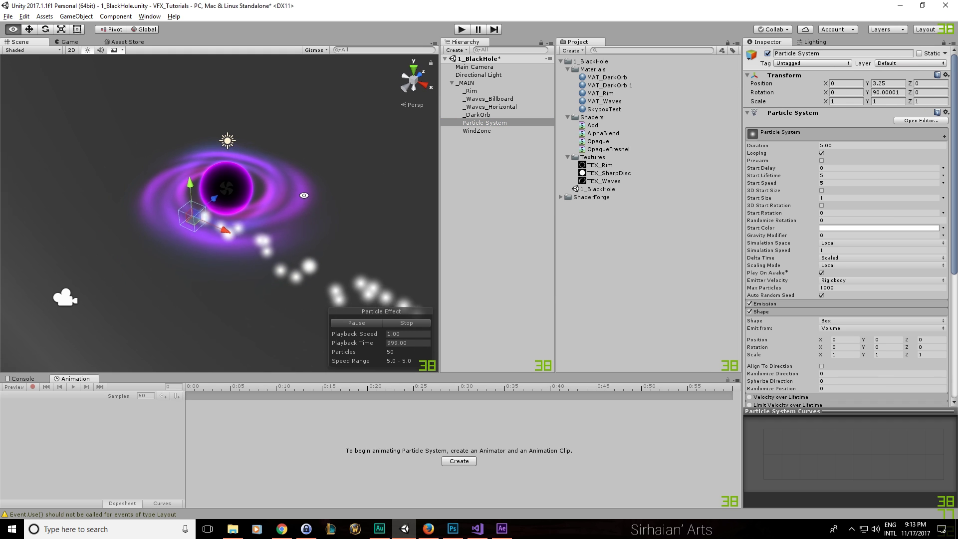
{"action": "left_click", "coordinate": [476, 130]}
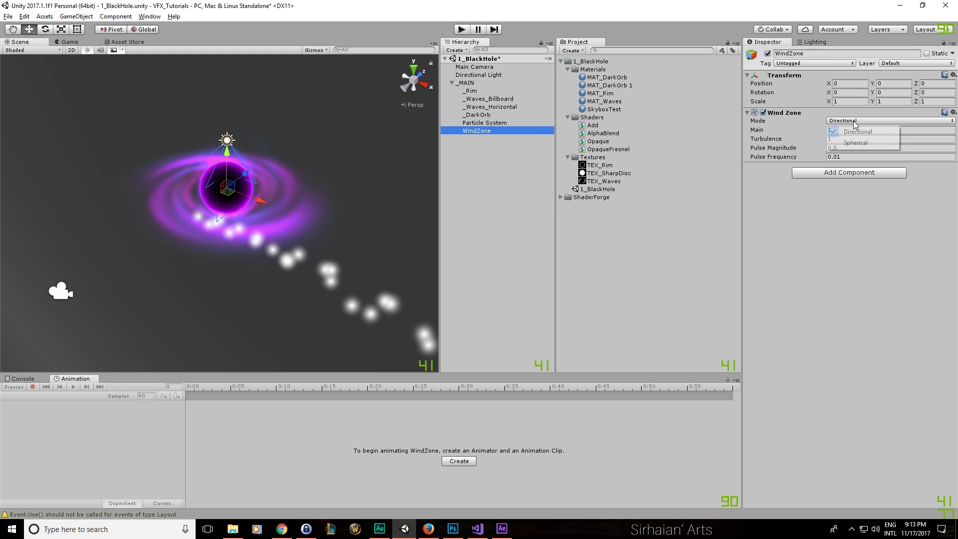
{"action": "left_click", "coordinate": [856, 144]}
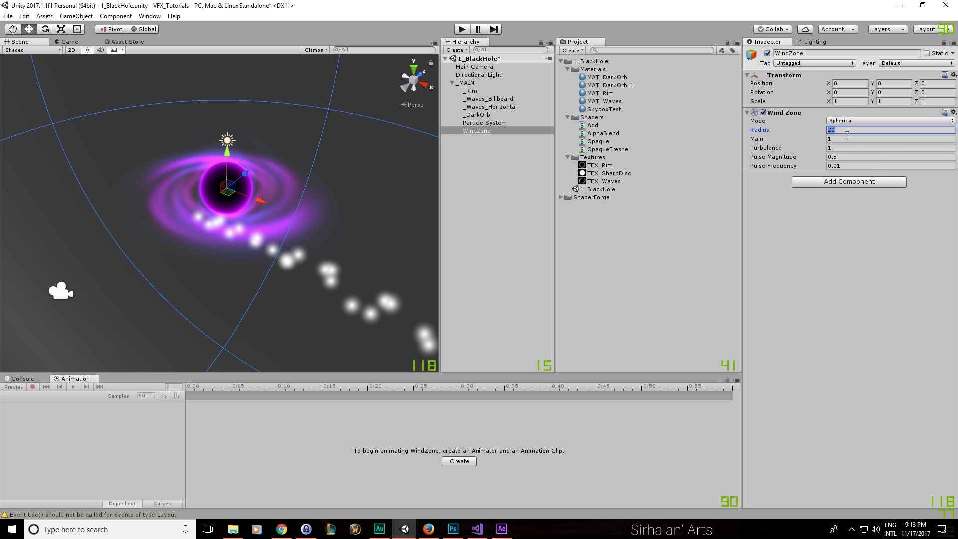
{"action": "left_click_drag", "start_coordinate": [306, 260], "coordinate": [279, 258], "text": "alt"}
{"action": "type", "text": "10"}
{"action": "key", "text": "Return"}
{"action": "type", "text": "7"}
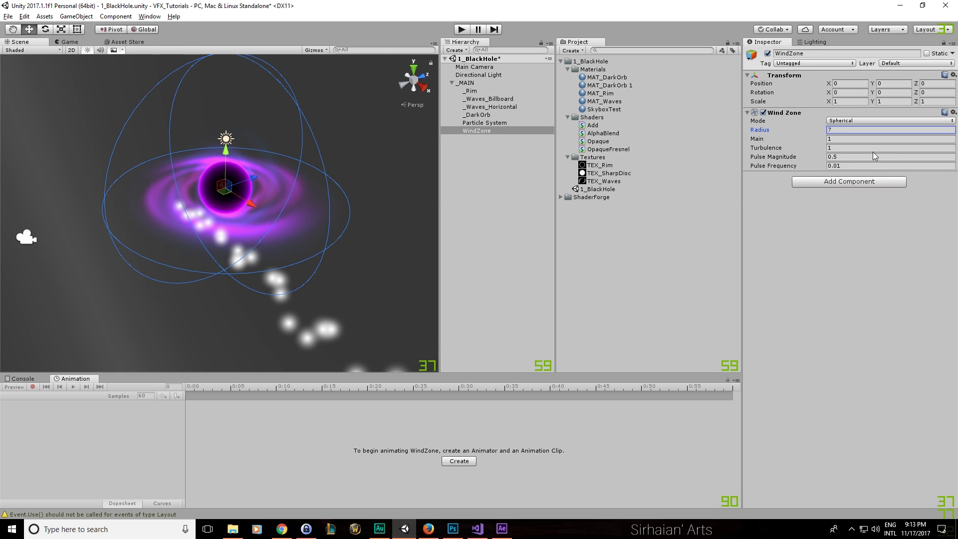
Enable External Forces on the Particle System and set the WindZone's radius to 10
{"action": "left_click", "coordinate": [483, 123]}
{"action": "scroll", "coordinate": [774, 281], "scroll_direction": "down", "scroll_amount": 5}
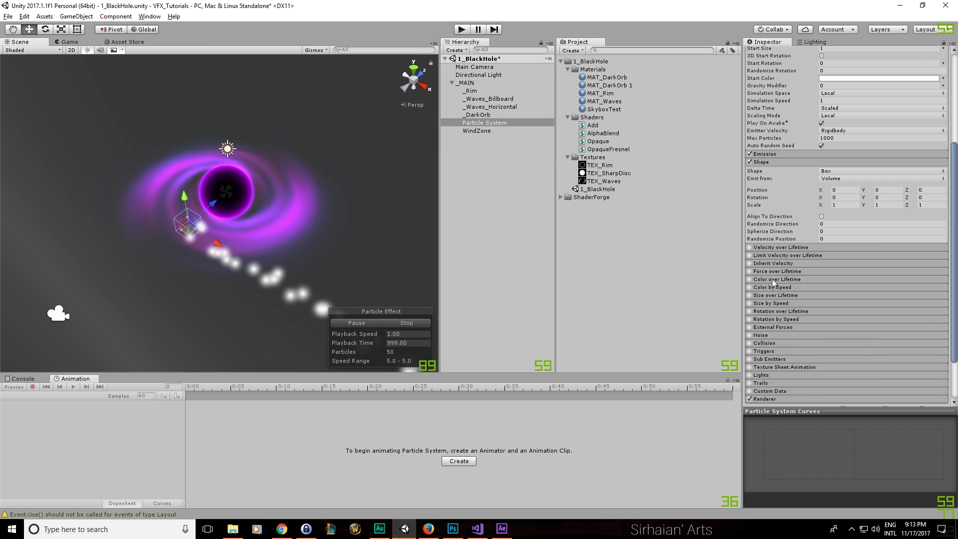
{"action": "left_click", "coordinate": [751, 328]}
{"action": "left_click_drag", "start_coordinate": [349, 260], "coordinate": [389, 264], "text": "alt"}
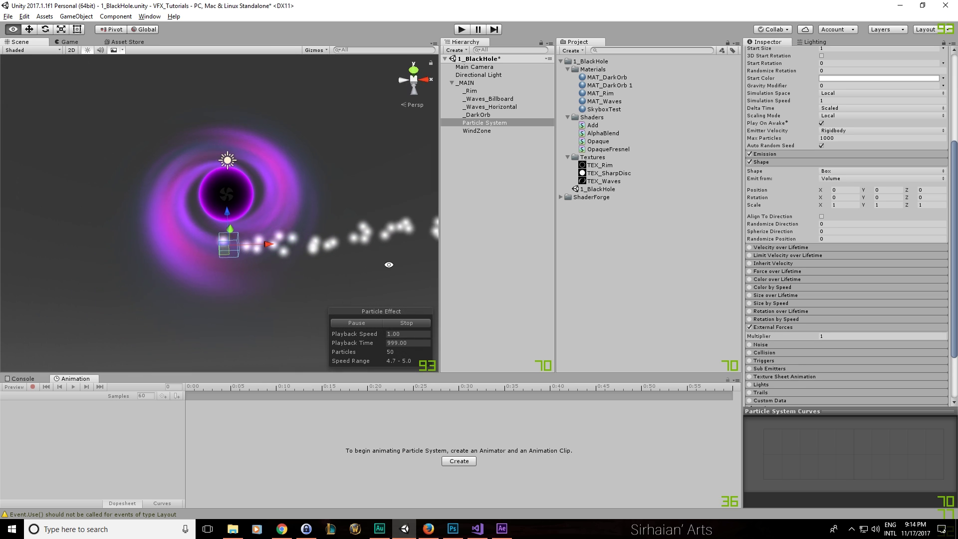
{"action": "left_click", "coordinate": [479, 130]}
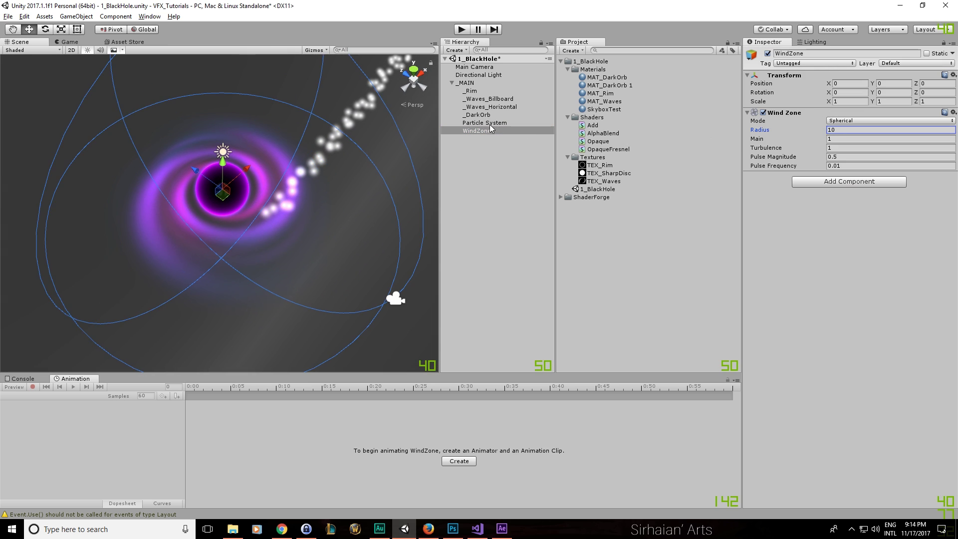
Enable Velocity over Lifetime on the Particle System, try an X velocity of 1, and reset X to 0
{"action": "left_click", "coordinate": [490, 123]}
{"action": "scroll", "coordinate": [797, 335], "scroll_direction": "down", "scroll_amount": 8}
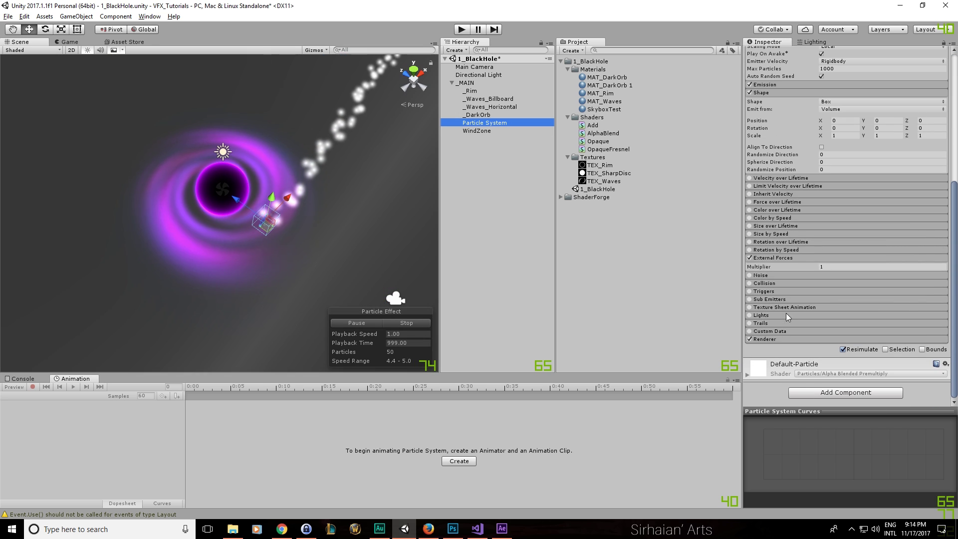
{"action": "left_click", "coordinate": [771, 179]}
{"action": "left_click", "coordinate": [777, 187]}
{"action": "type", "text": "1"}
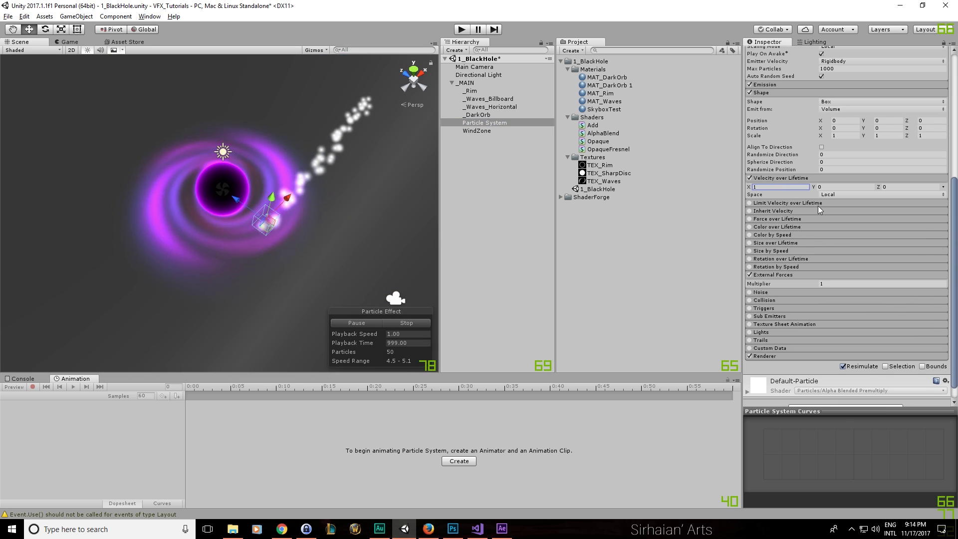
{"action": "scroll", "coordinate": [809, 199], "scroll_direction": "up", "scroll_amount": 5}
{"action": "left_click_drag", "start_coordinate": [433, 228], "coordinate": [277, 132], "text": "alt"}
{"action": "left_click_drag", "start_coordinate": [220, 94], "coordinate": [253, 83], "text": "alt"}
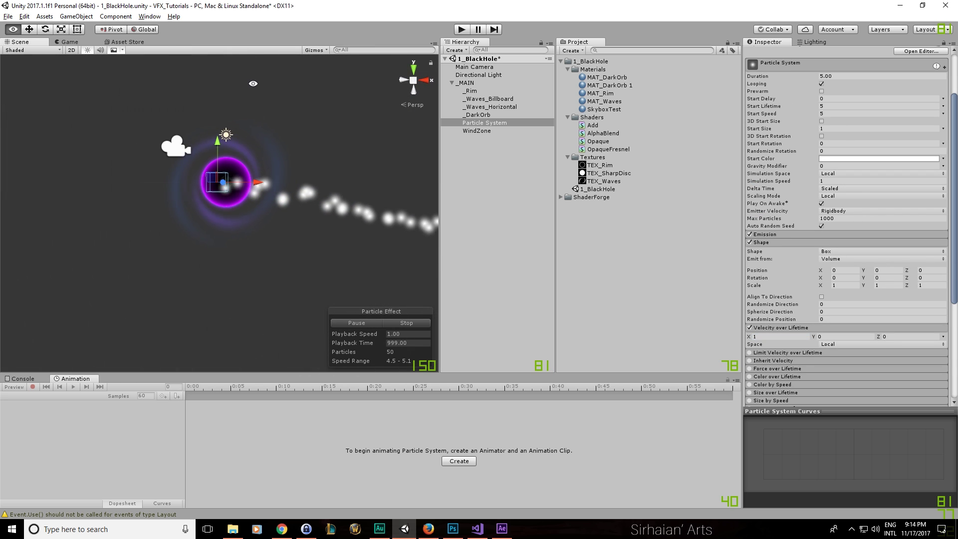
{"action": "key", "text": "BackSpace"}
{"action": "type", "text": "0"}
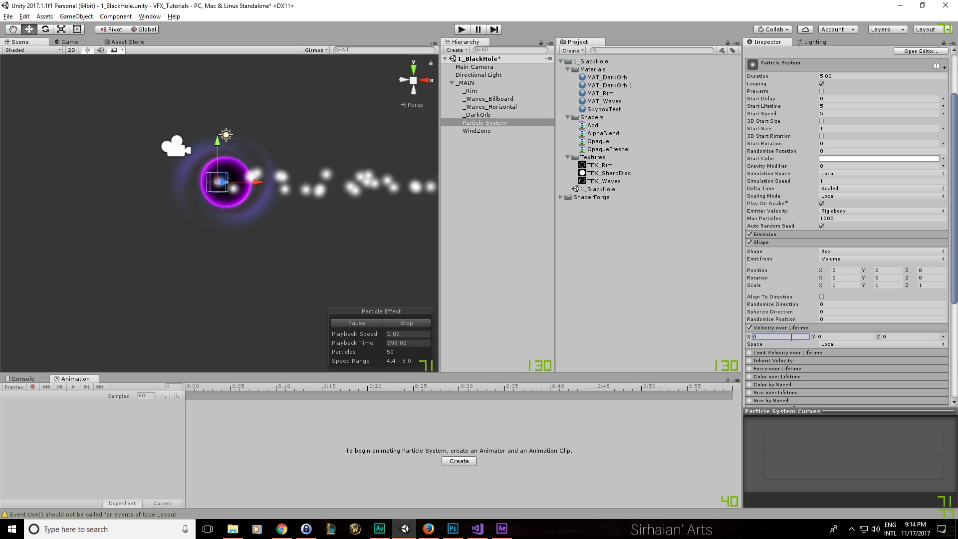
Raise the External Forces multiplier of the Particle System to 2 and on to 5
{"action": "left_click_drag", "start_coordinate": [309, 210], "coordinate": [439, 344], "text": "alt"}
{"action": "scroll", "coordinate": [785, 299], "scroll_direction": "down", "scroll_amount": 6}
{"action": "left_click", "coordinate": [830, 265]}
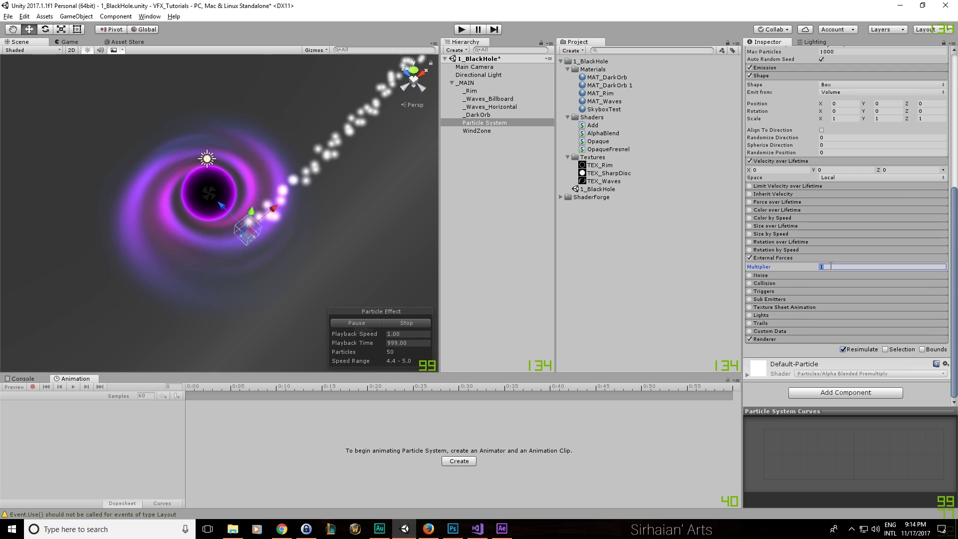
{"action": "type", "text": "2"}
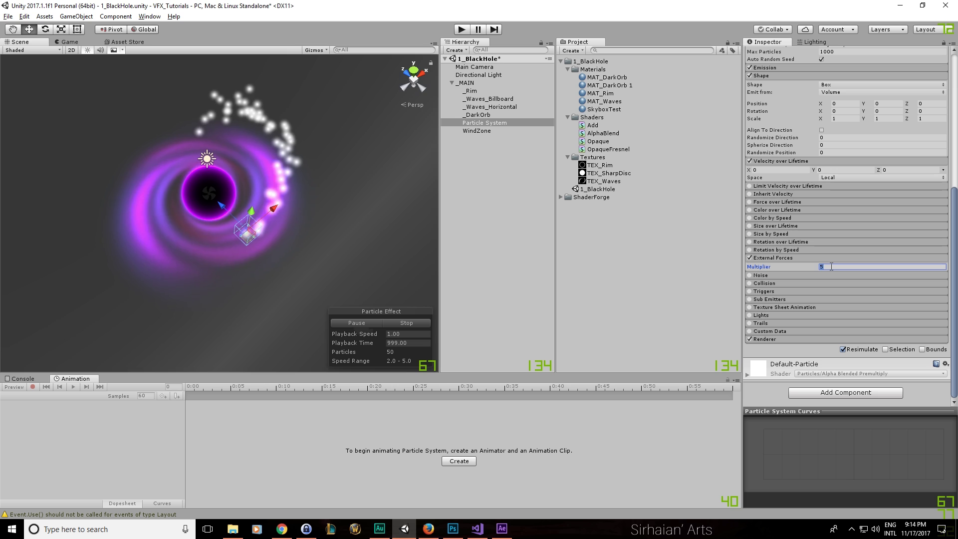
{"action": "key", "text": "BackSpace"}
{"action": "type", "text": "2"}
{"action": "type", "text": "5"}
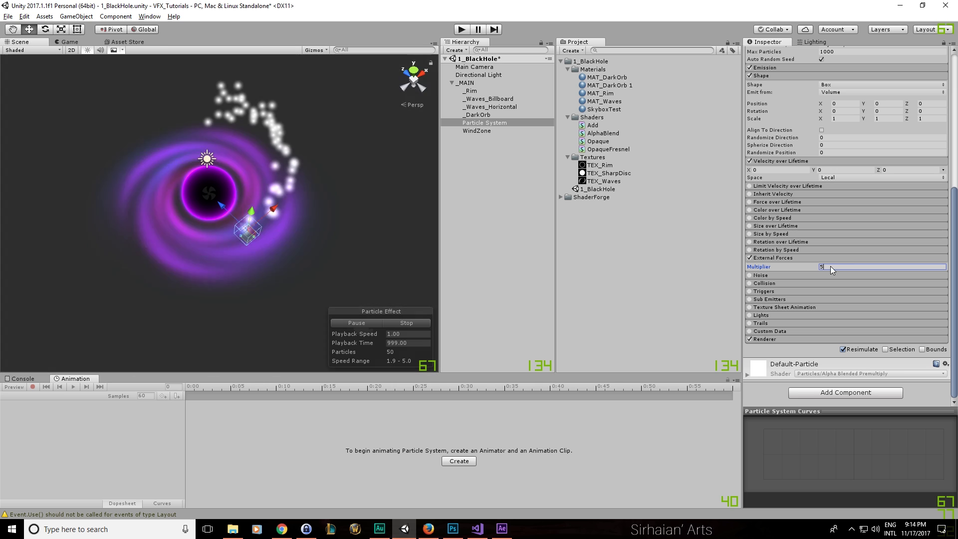
Set the External Forces multiplier to 6 and try Velocity over Lifetime Y values of 1, 5 and 50
{"action": "left_click_drag", "start_coordinate": [354, 200], "coordinate": [159, 175], "text": "alt"}
{"action": "left_click", "coordinate": [834, 170]}
{"action": "type", "text": "1"}
{"action": "key", "text": "BackSpace"}
{"action": "type", "text": "5"}
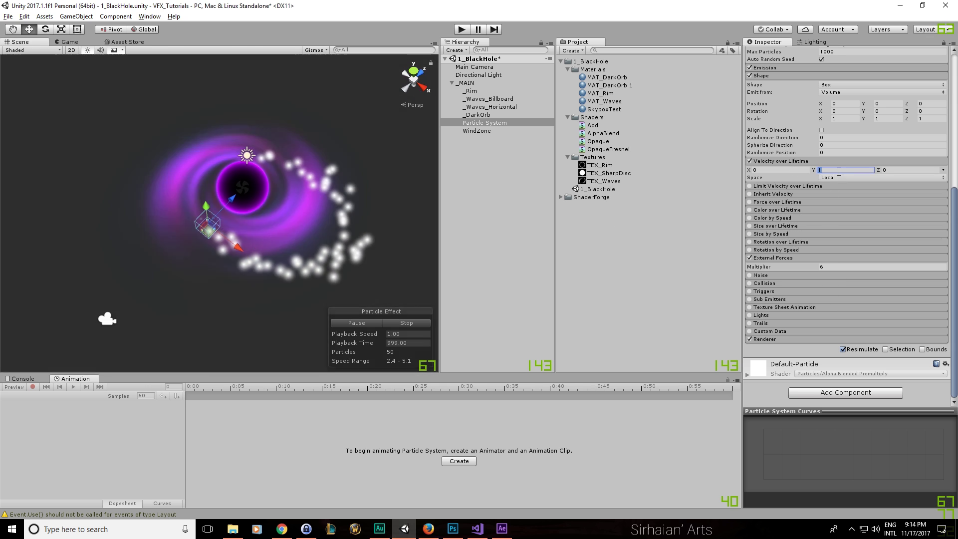
{"action": "mouse_move", "coordinate": [384, 209]}
{"action": "left_mouse_down", "text": "alt"}
{"action": "mouse_move", "coordinate": [390, 157]}
{"action": "mouse_move", "coordinate": [386, 208]}
{"action": "left_mouse_up", "text": "alt"}
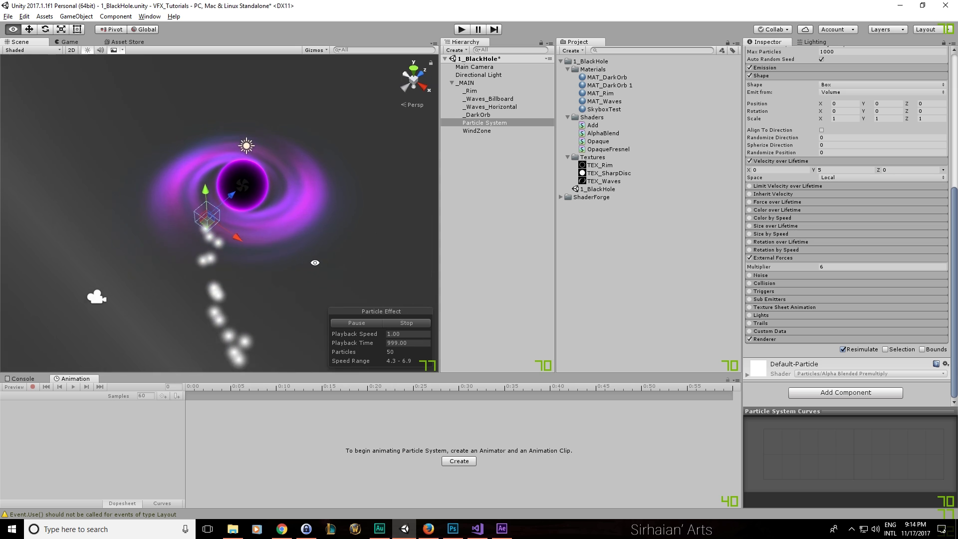
{"action": "left_click", "coordinate": [836, 170]}
{"action": "type", "text": "50"}
{"action": "key", "text": "BackSpace"}
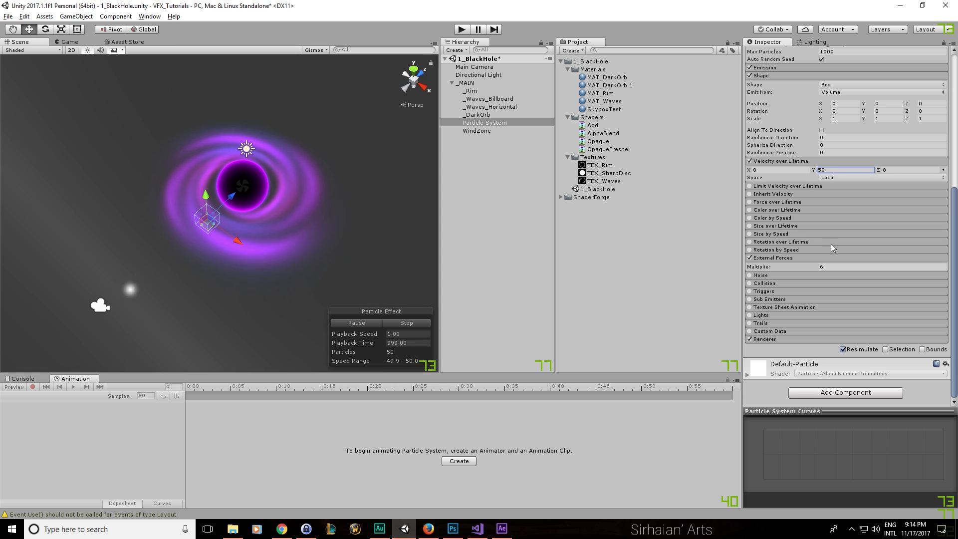
Set the External Forces multiplier to 1 and try a Y velocity over lifetime of 540
{"action": "left_click", "coordinate": [832, 265]}
{"action": "type", "text": "1"}
{"action": "left_click_drag", "start_coordinate": [419, 240], "coordinate": [407, 152], "text": "alt"}
{"action": "left_click", "coordinate": [845, 169]}
{"action": "type", "text": "540"}
{"action": "left_click_drag", "start_coordinate": [406, 192], "coordinate": [407, 237], "text": "alt"}
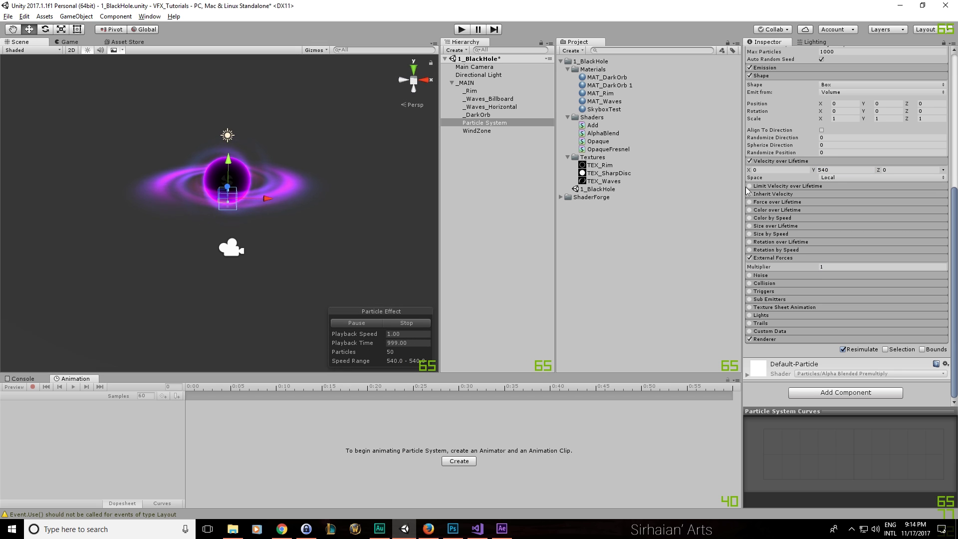
Reduce the Y velocity to 50 and rotate the emitter to 90° in X and -90° in Z
{"action": "type", "text": "50"}
{"action": "left_click_drag", "start_coordinate": [294, 162], "coordinate": [367, 194], "text": "alt"}
{"action": "key", "text": "e"}
{"action": "key", "text": "w"}
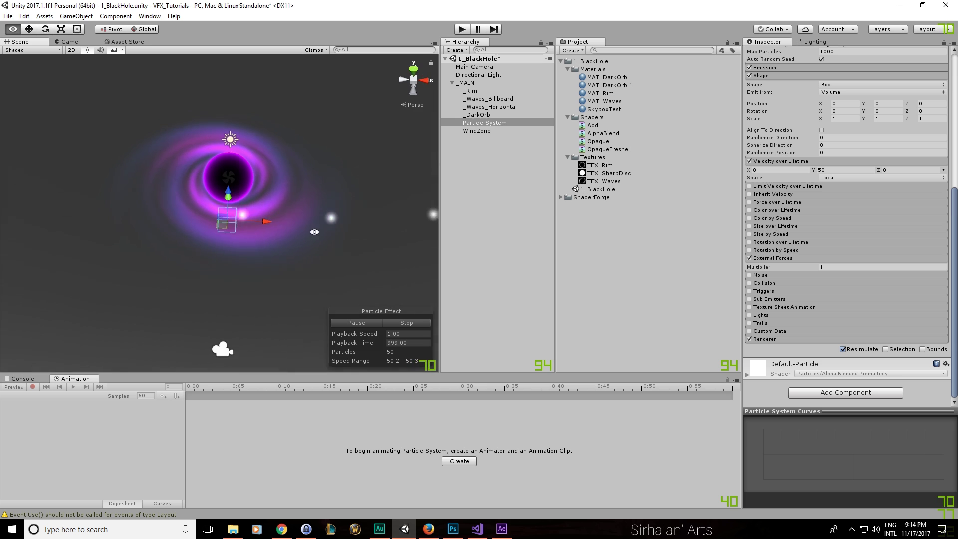
Set both the Y velocity over lifetime and the External Forces multiplier of the Particle System to 10
{"action": "type", "text": "1"}
{"action": "key", "text": "BackSpace"}
{"action": "type", "text": "5"}
{"action": "type", "text": "10"}
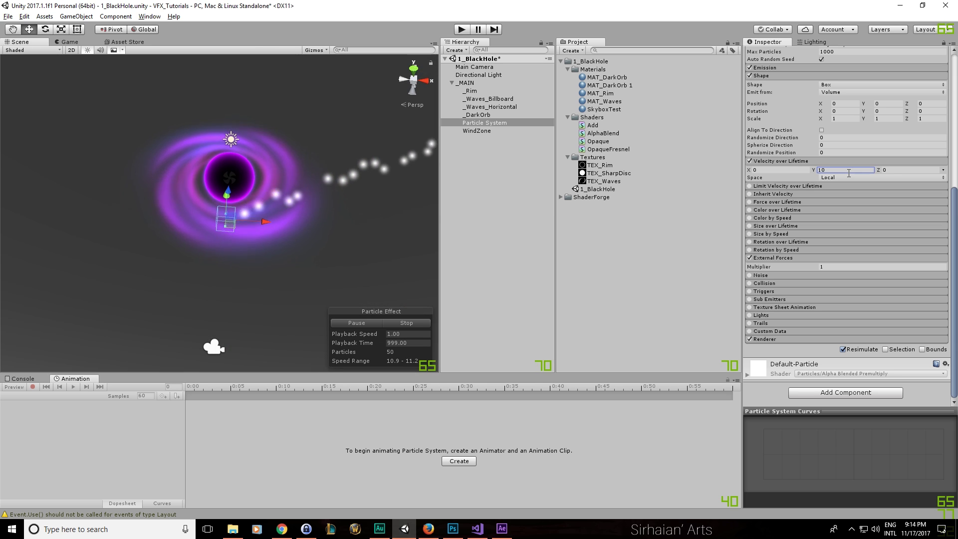
{"action": "left_click_drag", "start_coordinate": [424, 249], "coordinate": [404, 257], "text": "alt"}
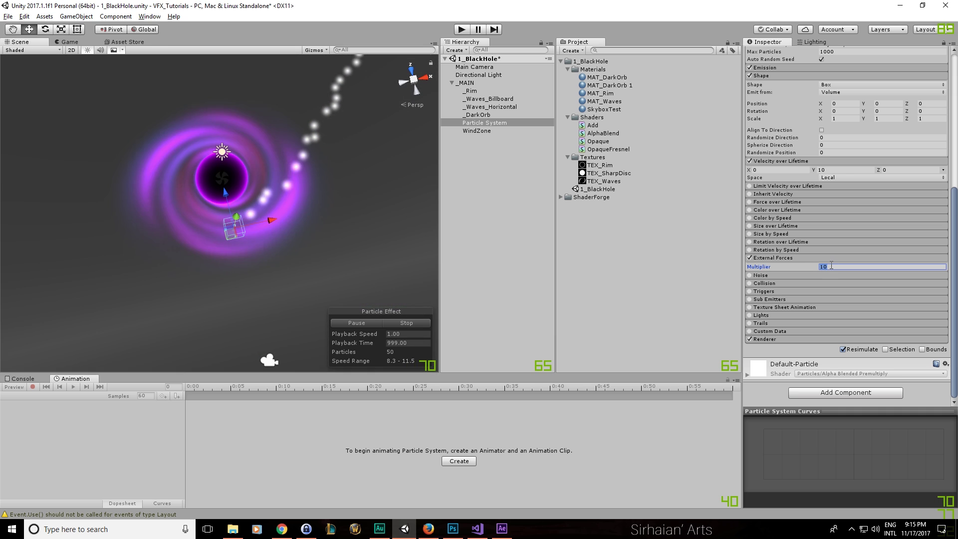
Set the WindZone's radius to 12 and the Particle System's External Forces multiplier to 2
{"action": "left_click", "coordinate": [517, 130]}
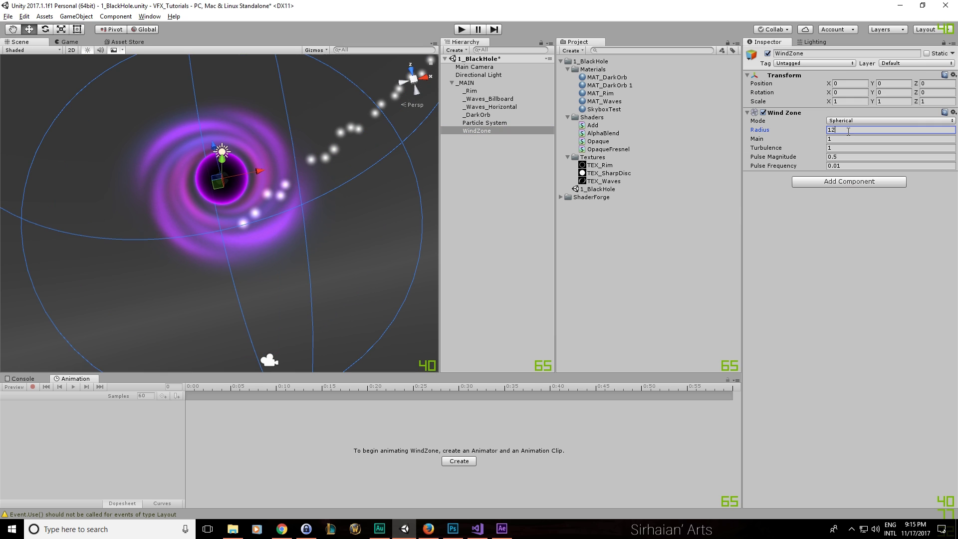
{"action": "left_click", "coordinate": [500, 122]}
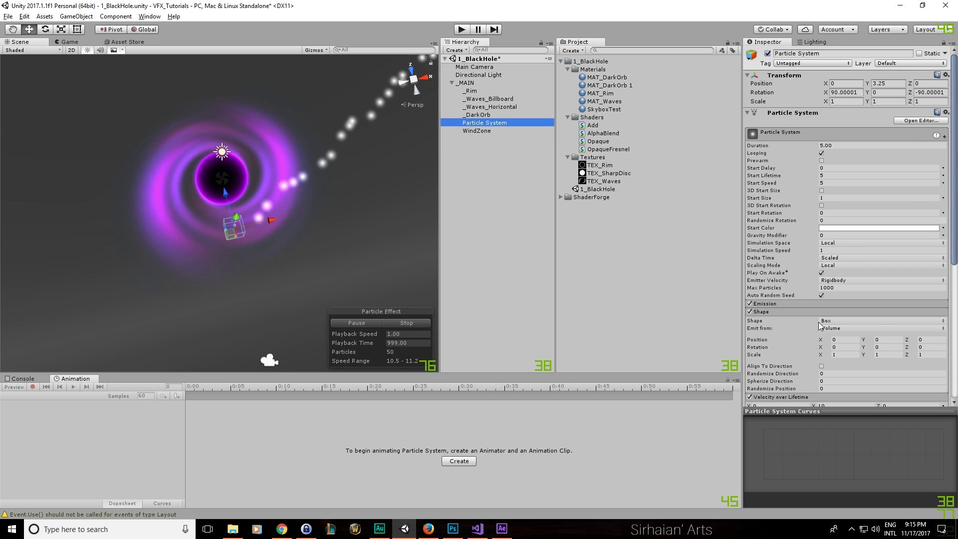
{"action": "scroll", "coordinate": [827, 332], "scroll_direction": "down", "scroll_amount": 5}
{"action": "left_click", "coordinate": [837, 353]}
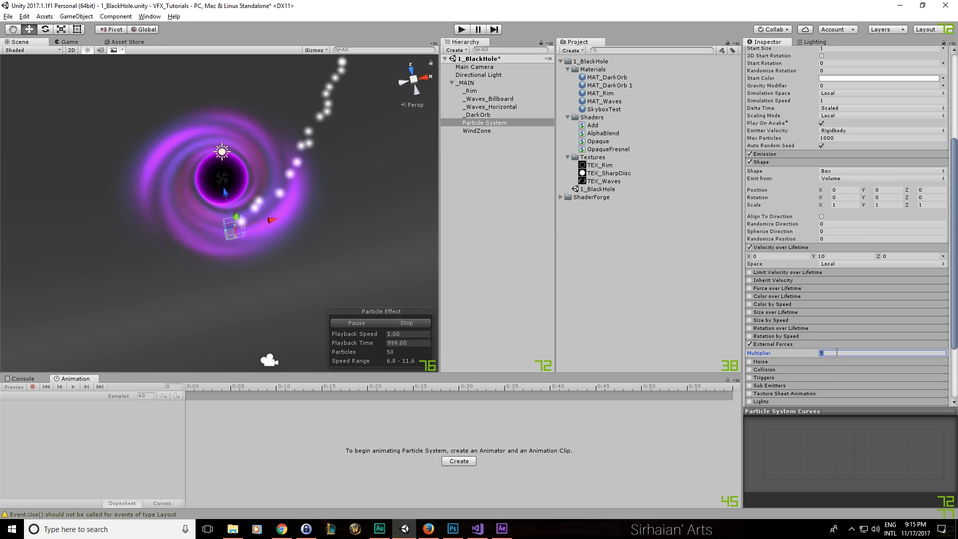
{"action": "type", "text": "2"}
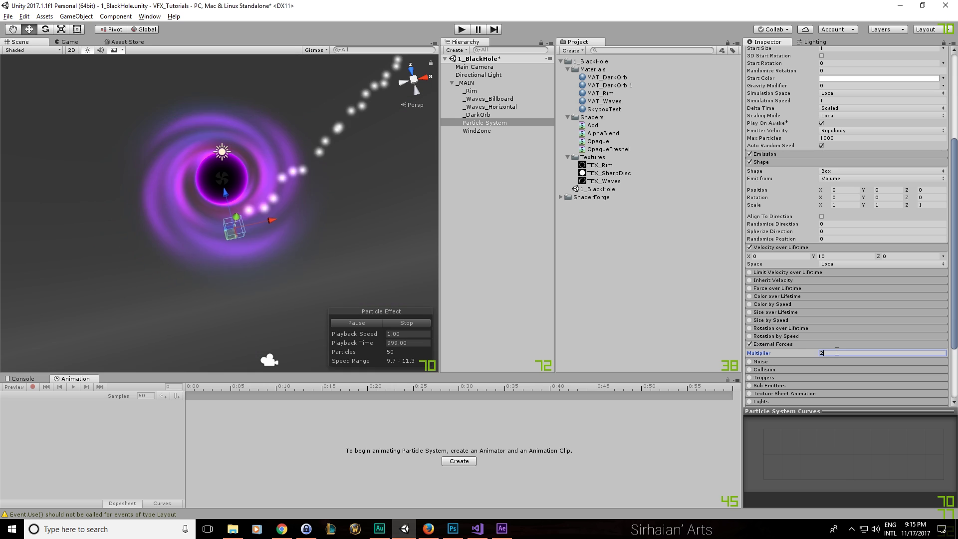
Set the Particle System's External Forces multiplier to 20 and replay the simulation from the start
{"action": "type", "text": "0"}
{"action": "left_click_drag", "start_coordinate": [260, 189], "coordinate": [221, 186], "text": "alt"}
{"action": "left_click", "coordinate": [392, 324]}
{"action": "left_click", "coordinate": [367, 323]}
{"action": "left_click_drag", "start_coordinate": [352, 269], "coordinate": [384, 220], "text": "alt"}
Make the Particle System's Start Size random between two constants, 0.05 and 0.1
{"action": "scroll", "coordinate": [832, 170], "scroll_direction": "up", "scroll_amount": 5}
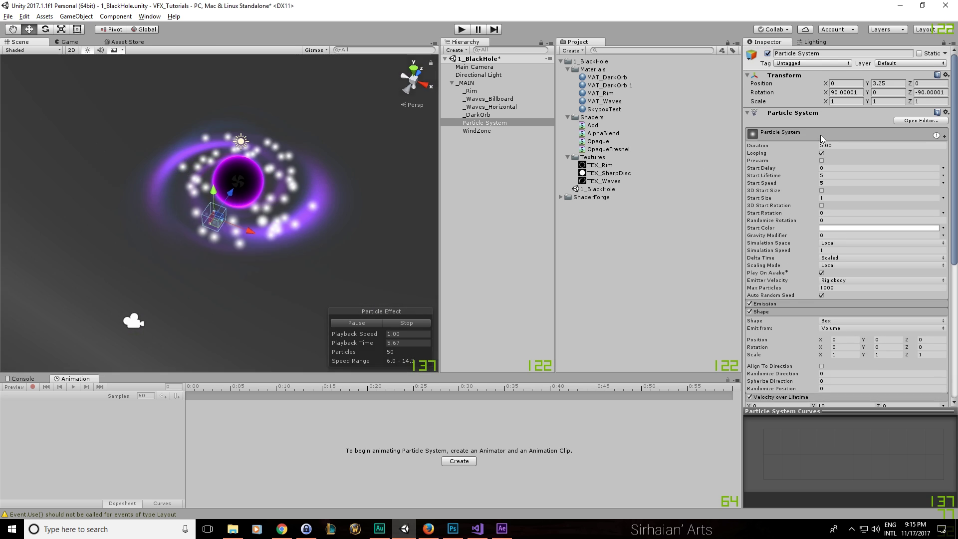
{"action": "left_click", "coordinate": [942, 198]}
{"action": "left_click", "coordinate": [887, 230]}
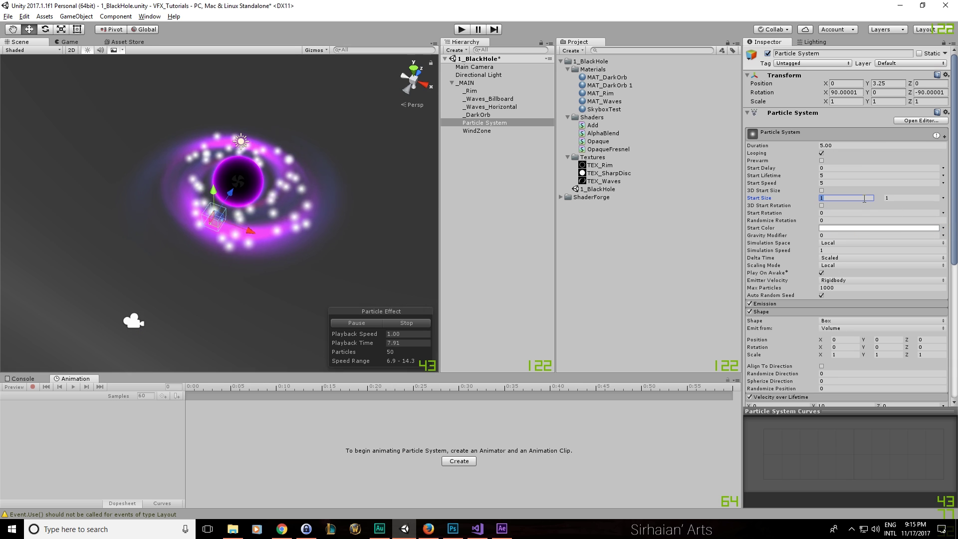
{"action": "left_click", "coordinate": [899, 197]}
{"action": "left_click_drag", "start_coordinate": [321, 184], "coordinate": [452, 187], "text": "alt"}
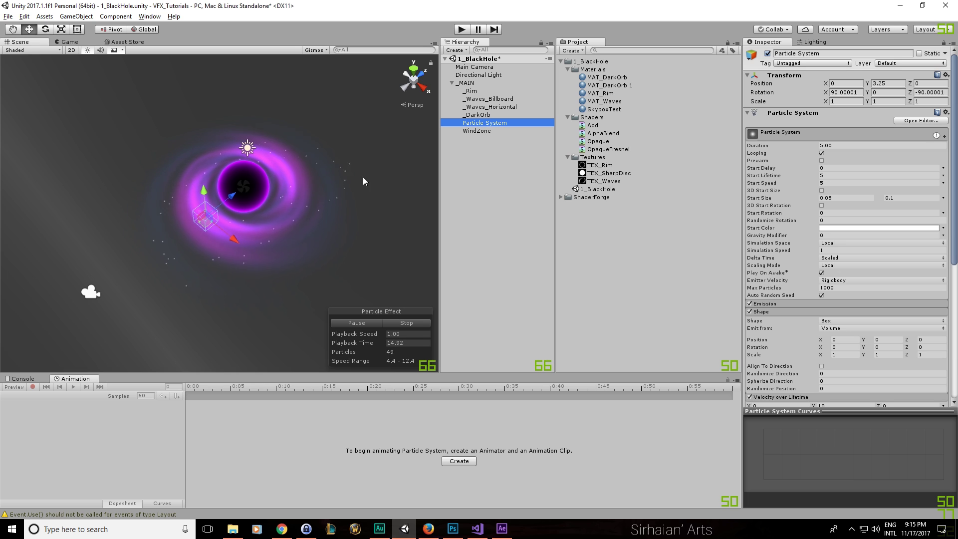
Check the WindZone's extent and stretch the Particle System's box emitter to about 4.27 in Z scale
{"action": "left_click", "coordinate": [484, 131]}
{"action": "left_click_drag", "start_coordinate": [372, 207], "coordinate": [429, 184], "text": "alt"}
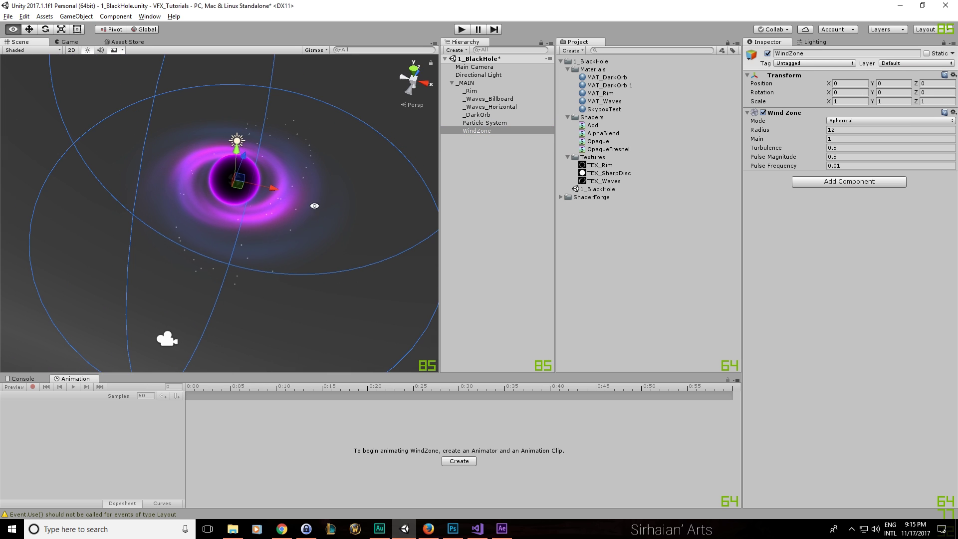
{"action": "left_click", "coordinate": [483, 123]}
{"action": "scroll", "coordinate": [167, 207], "scroll_direction": "up", "scroll_amount": 4}
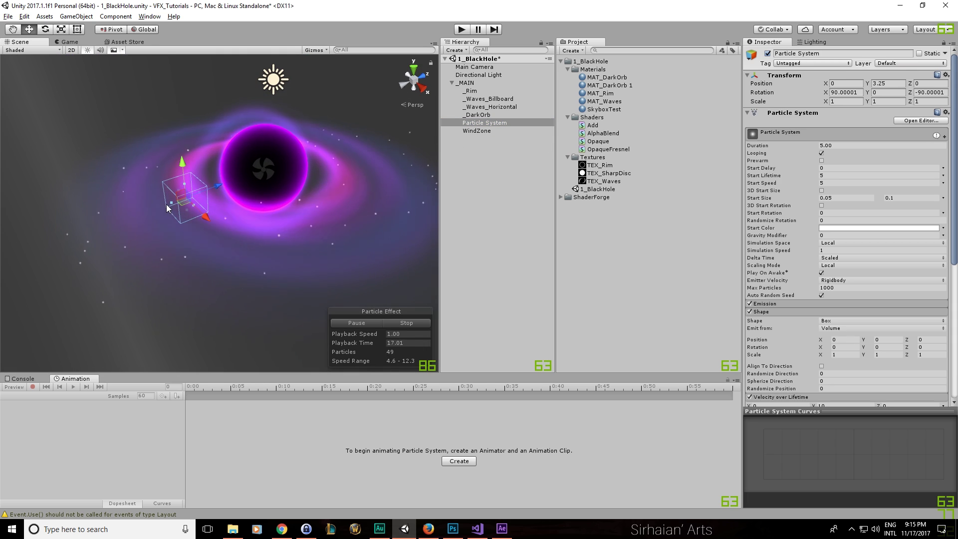
{"action": "left_click_drag", "start_coordinate": [166, 206], "coordinate": [155, 212]}
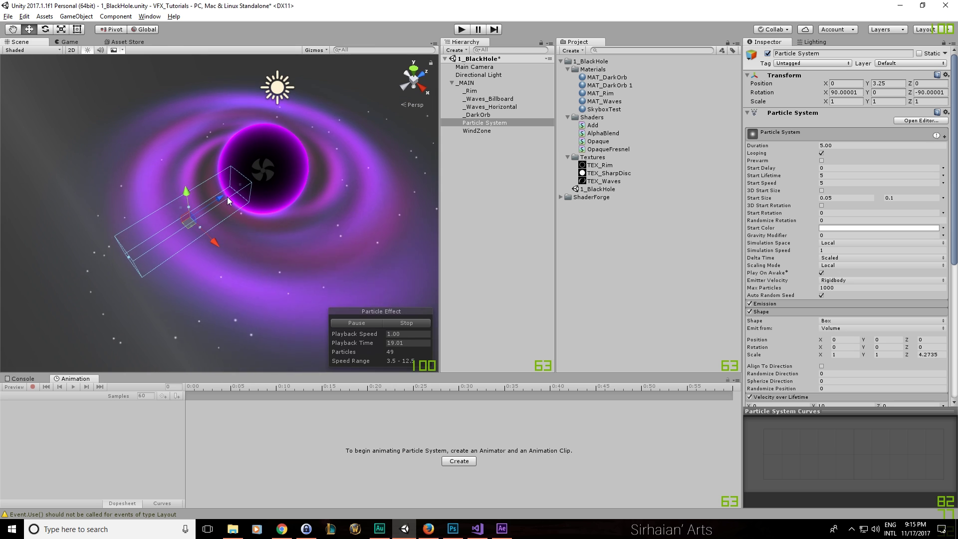
{"action": "left_click_drag", "start_coordinate": [235, 244], "coordinate": [349, 285], "text": "alt"}
Try Y velocity over lifetime values of 15 and 12 on the Particle System and replay the simulation
{"action": "scroll", "coordinate": [858, 246], "scroll_direction": "down", "scroll_amount": 8}
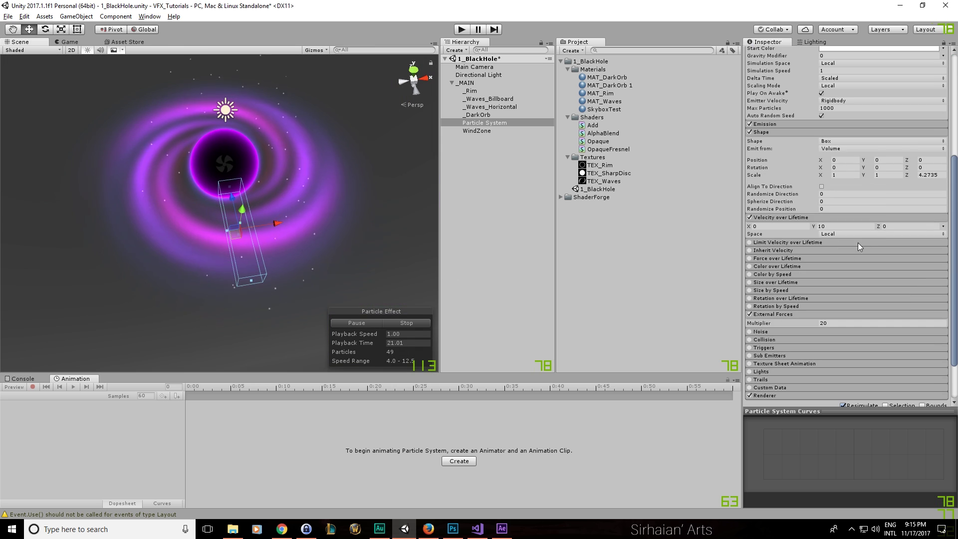
{"action": "double_click", "coordinate": [847, 227]}
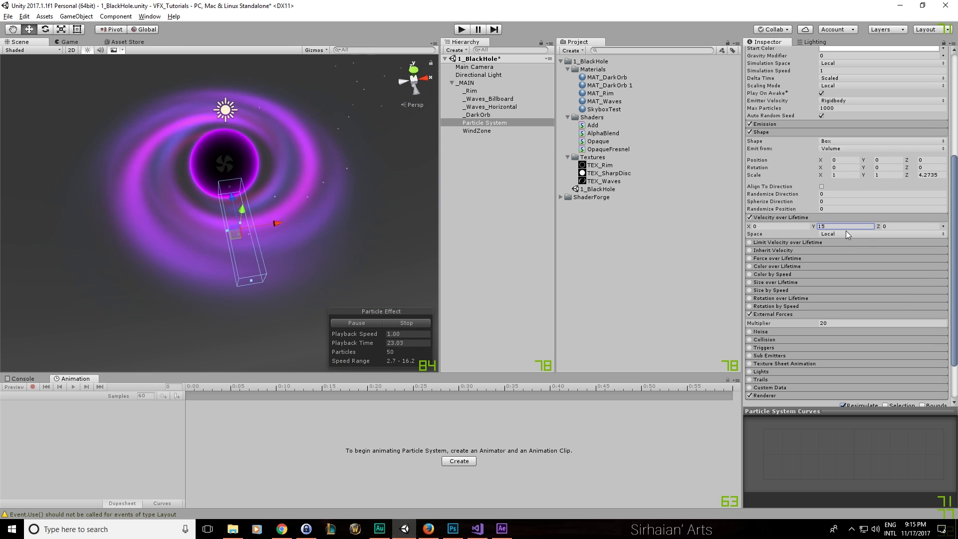
{"action": "type", "text": "10"}
{"action": "key", "text": "BackSpace"}
{"action": "type", "text": "2"}
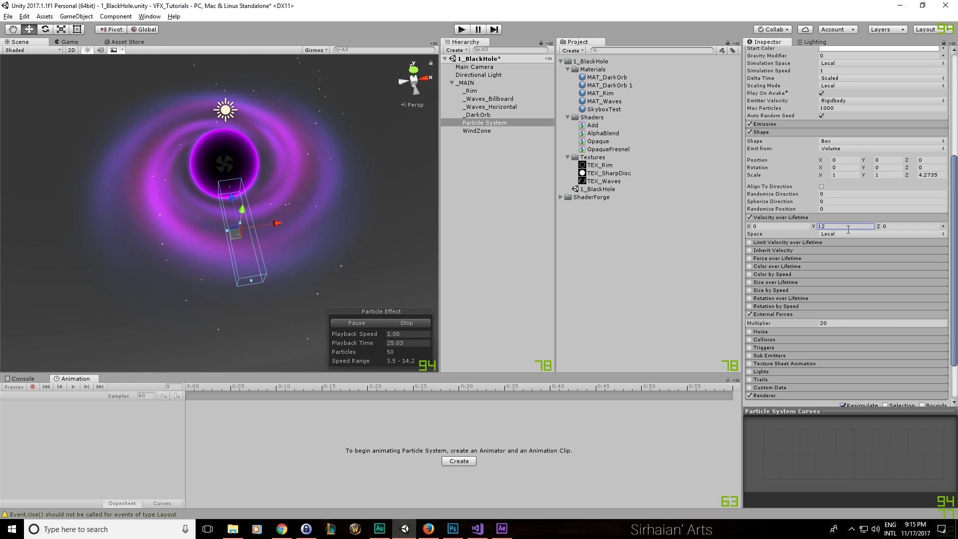
{"action": "left_click", "coordinate": [390, 321]}
{"action": "left_click", "coordinate": [369, 321]}
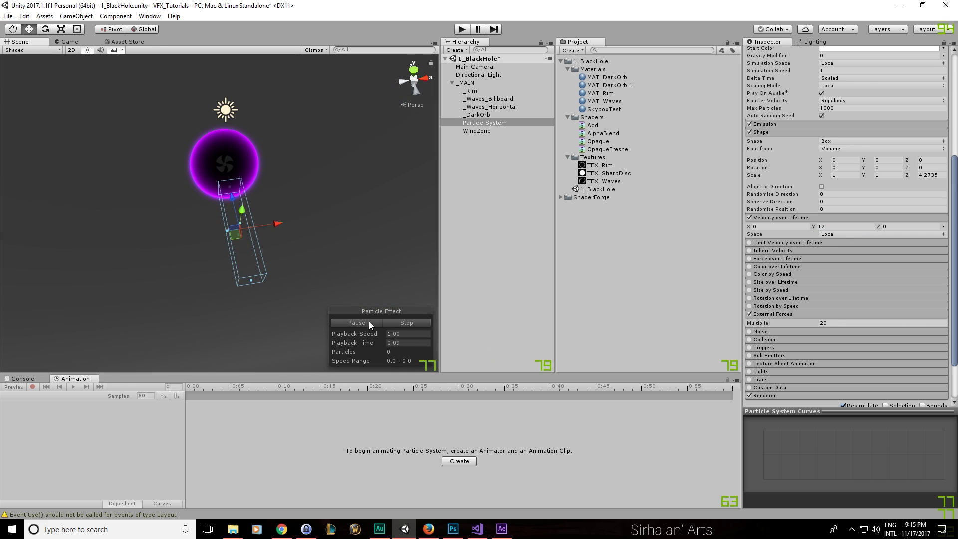
Enable Prewarm on all the particle systems from _Rim through Particle System at once
{"action": "left_click", "coordinate": [480, 92]}
{"action": "left_click", "coordinate": [476, 131], "text": "shift"}
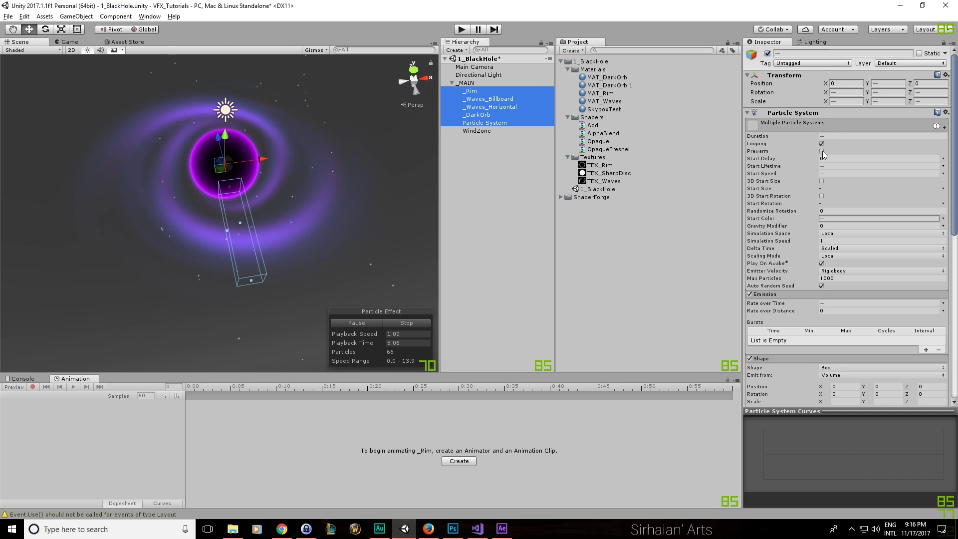
{"action": "left_click", "coordinate": [821, 151]}
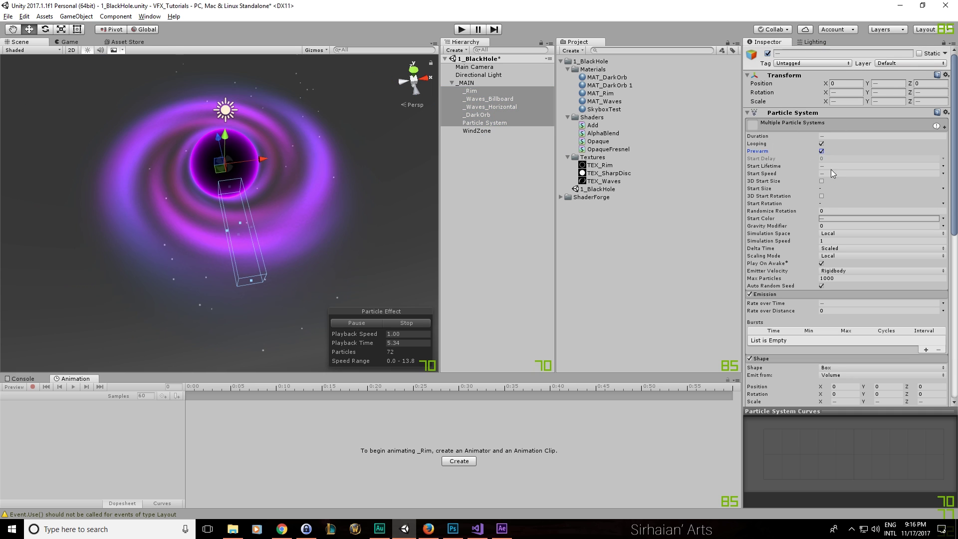
Move the Particle System to about 3.47 in Y and set its maximum Start Size to 0.25
{"action": "left_click", "coordinate": [493, 124]}
{"action": "left_click_drag", "start_coordinate": [344, 150], "coordinate": [498, 216], "text": "alt"}
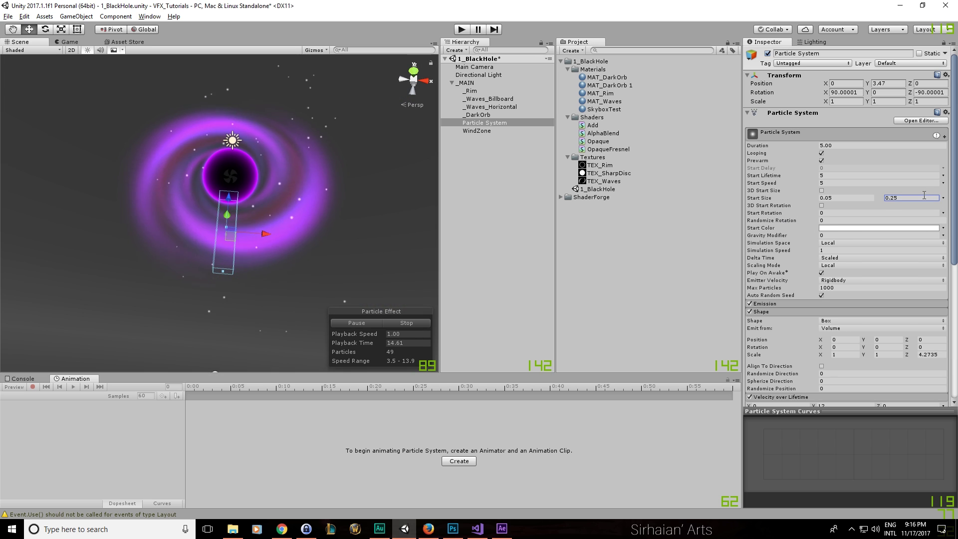
{"action": "left_click_drag", "start_coordinate": [282, 243], "coordinate": [480, 264], "text": "alt"}
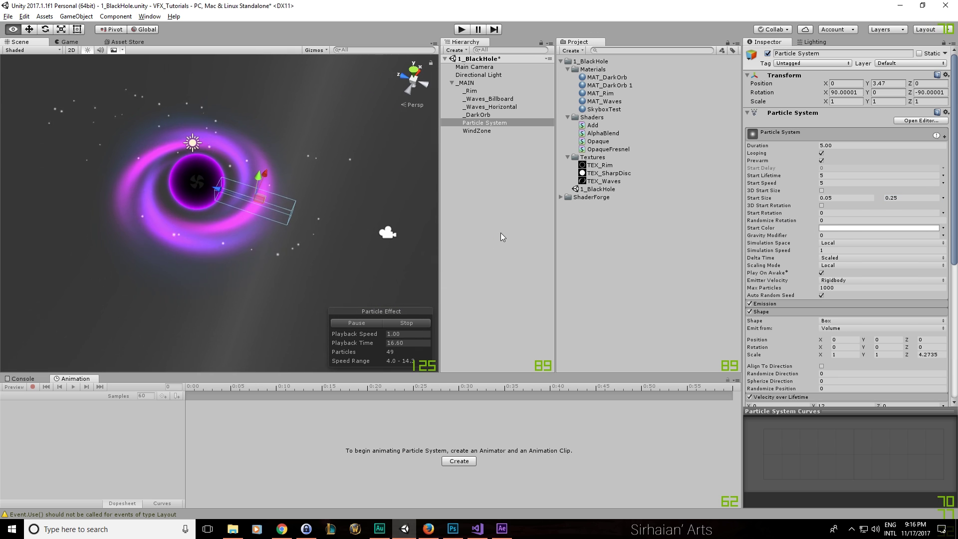
{"action": "left_click_drag", "start_coordinate": [428, 231], "coordinate": [287, 247], "text": "alt"}
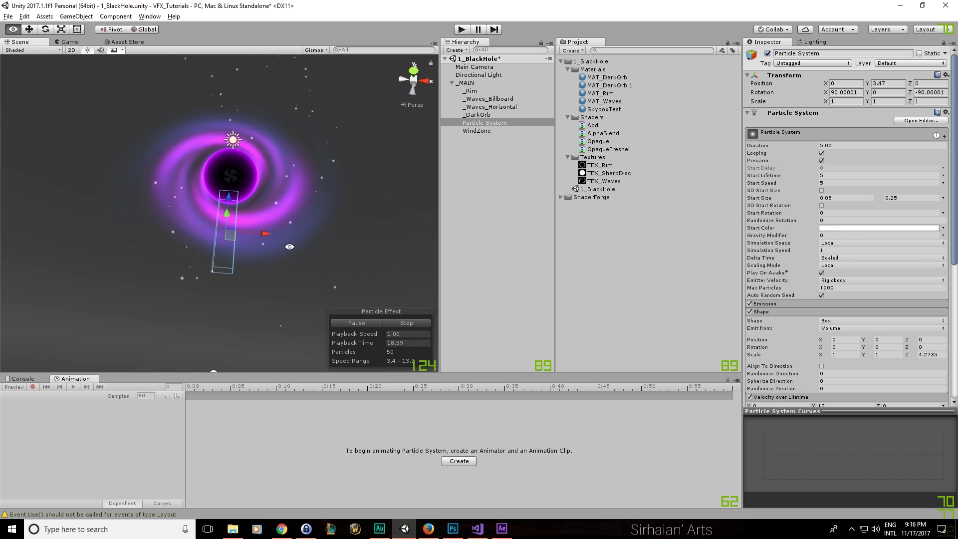
Set both the Y velocity over lifetime and the External Forces multiplier of the Particle System to 5
{"action": "scroll", "coordinate": [783, 239], "scroll_direction": "down", "scroll_amount": 5}
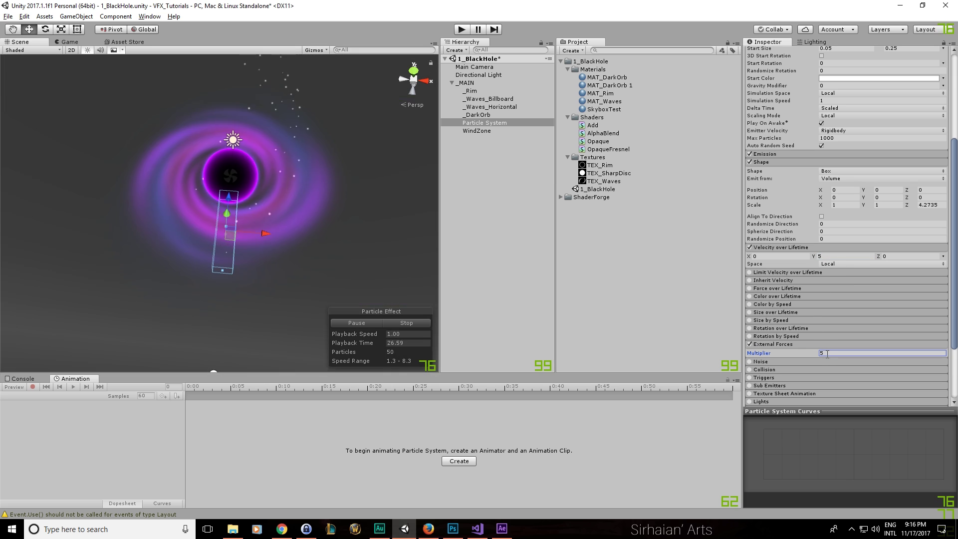
{"action": "left_click_drag", "start_coordinate": [354, 250], "coordinate": [390, 235], "text": "alt"}
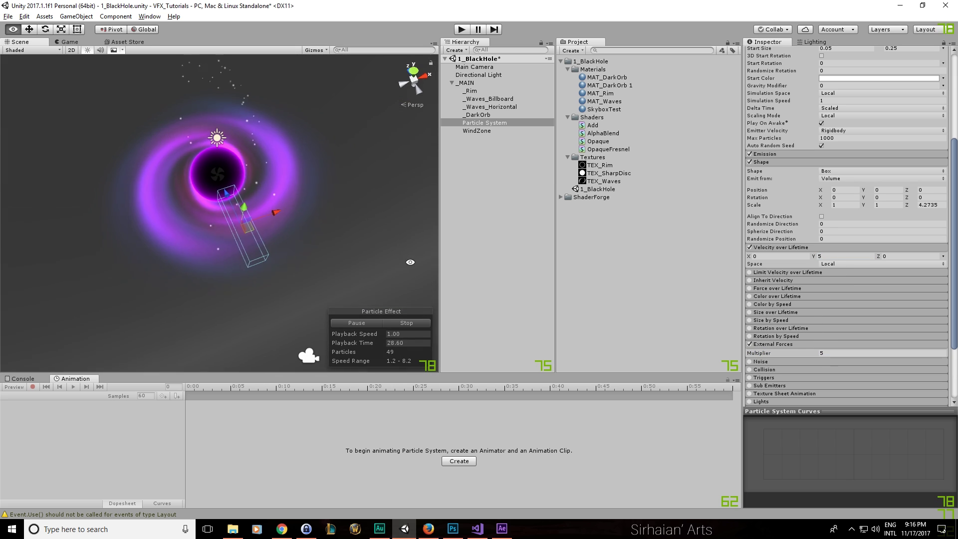
{"action": "left_click_drag", "start_coordinate": [276, 274], "coordinate": [469, 248], "text": "alt"}
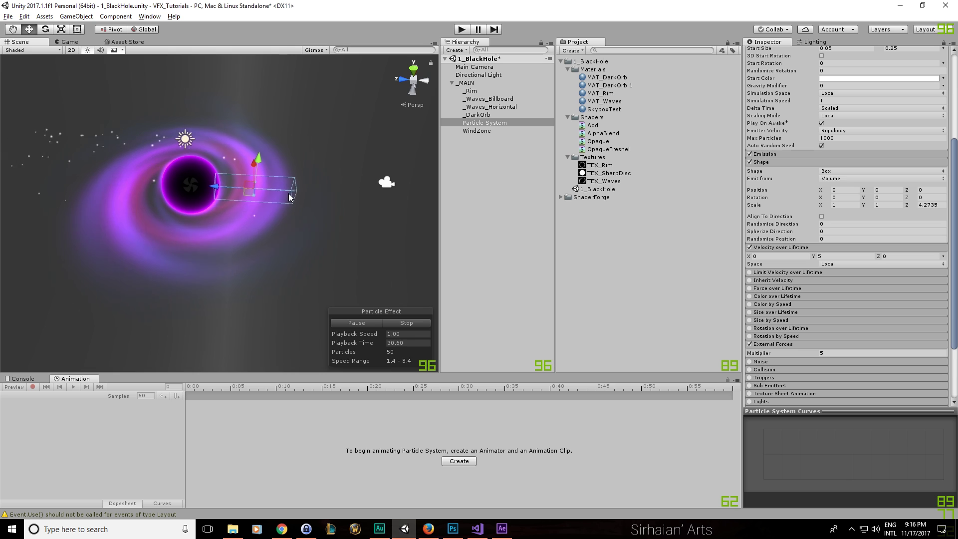
Shorten the box emitter to about 3.77 in Z scale and inspect the WindZone's turbulence and pulse settings
{"action": "left_click_drag", "start_coordinate": [299, 196], "coordinate": [293, 195]}
{"action": "left_click", "coordinate": [476, 131]}
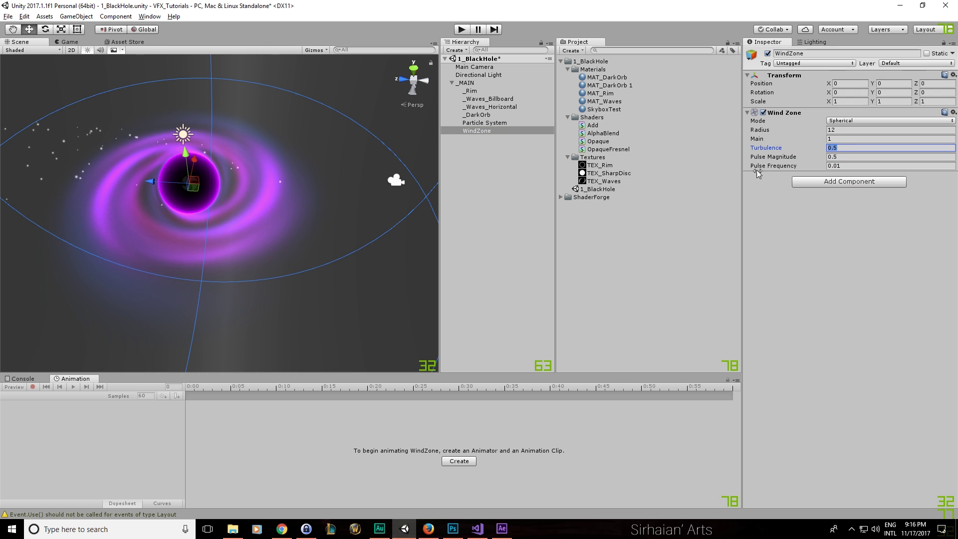
{"action": "left_click", "coordinate": [484, 122]}
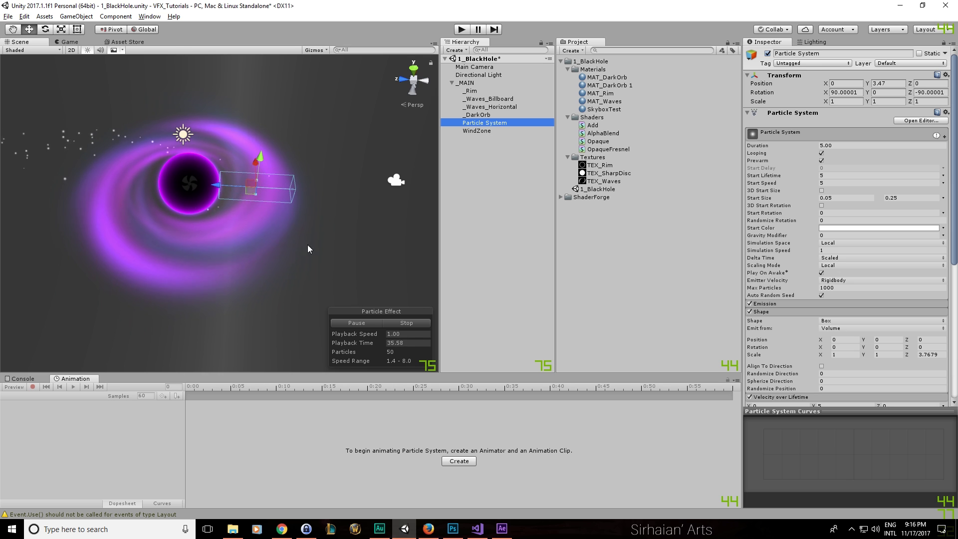
Try shifting the Particle System's emitter to about 1.1 in X and adjusting its Y velocity over lifetime
{"action": "left_click_drag", "start_coordinate": [307, 244], "coordinate": [303, 319], "text": "alt"}
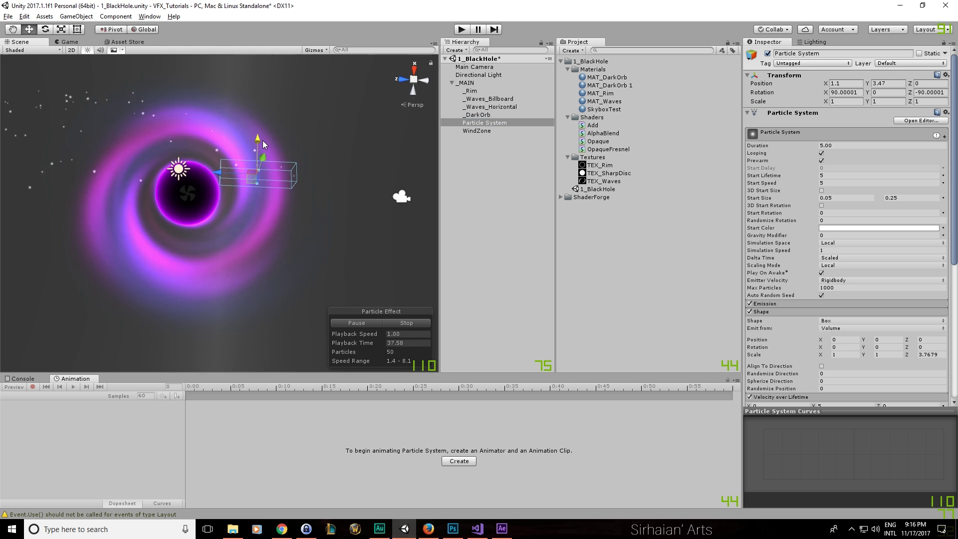
{"action": "left_click_drag", "start_coordinate": [263, 140], "coordinate": [228, 201]}
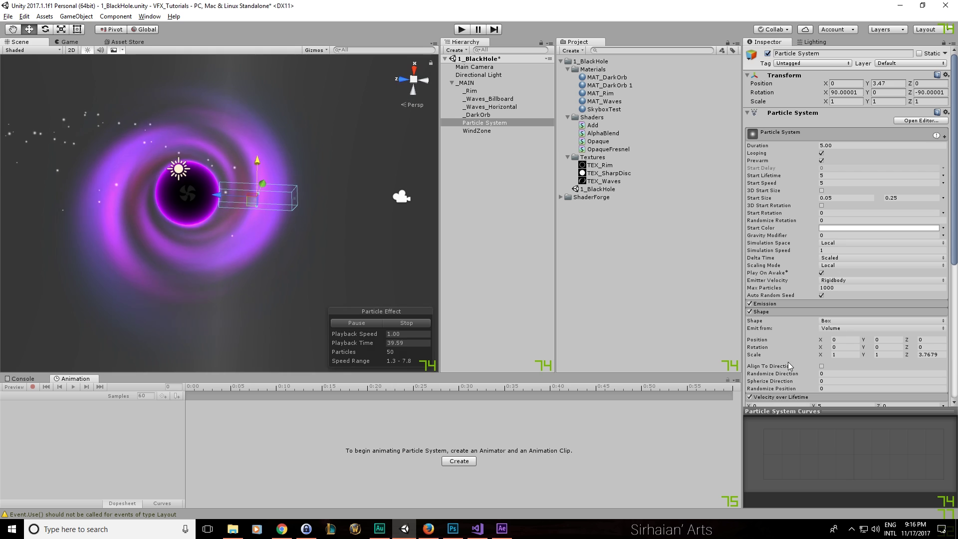
{"action": "scroll", "coordinate": [789, 365], "scroll_direction": "down", "scroll_amount": 4}
{"action": "mouse_move", "coordinate": [814, 286]}
{"action": "left_mouse_down"}
{"action": "mouse_move", "coordinate": [803, 289]}
{"action": "mouse_move", "coordinate": [830, 287]}
{"action": "mouse_move", "coordinate": [815, 286]}
{"action": "left_mouse_up"}
{"action": "left_click_drag", "start_coordinate": [337, 245], "coordinate": [320, 231], "text": "alt"}
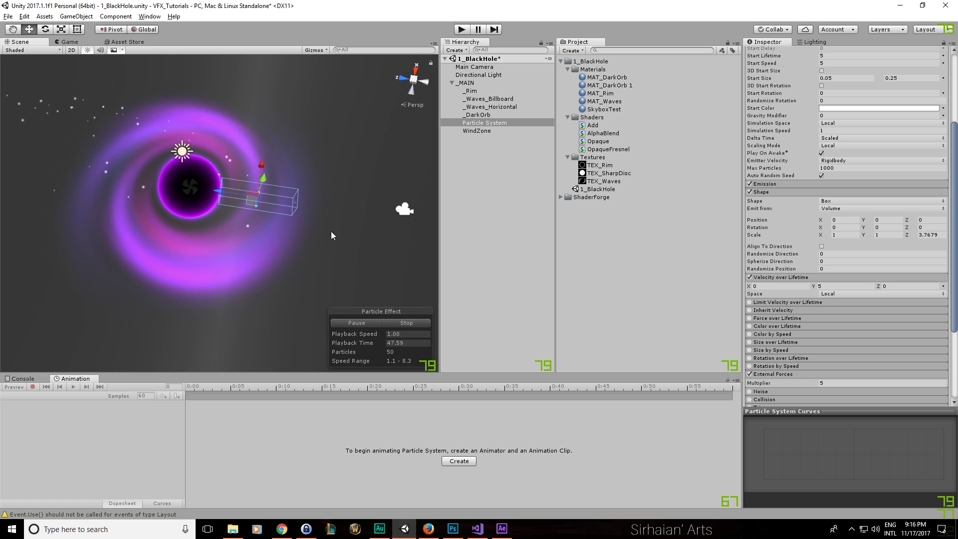
Raise the External Forces multiplier to 13.66 and view the particle paths from several angles
{"action": "left_click", "coordinate": [824, 286]}
{"action": "left_click_drag", "start_coordinate": [809, 383], "coordinate": [872, 373]}
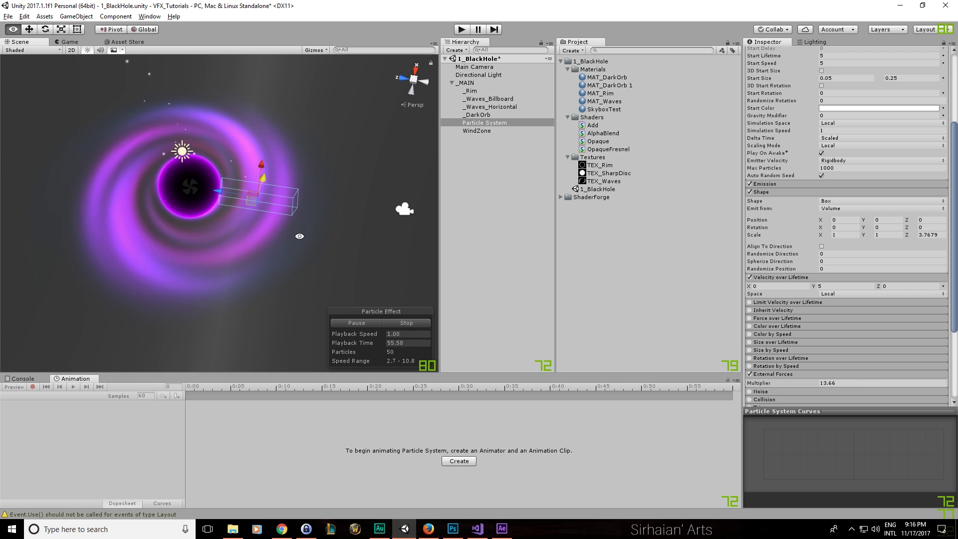
{"action": "left_click_drag", "start_coordinate": [259, 245], "coordinate": [218, 213], "text": "alt"}
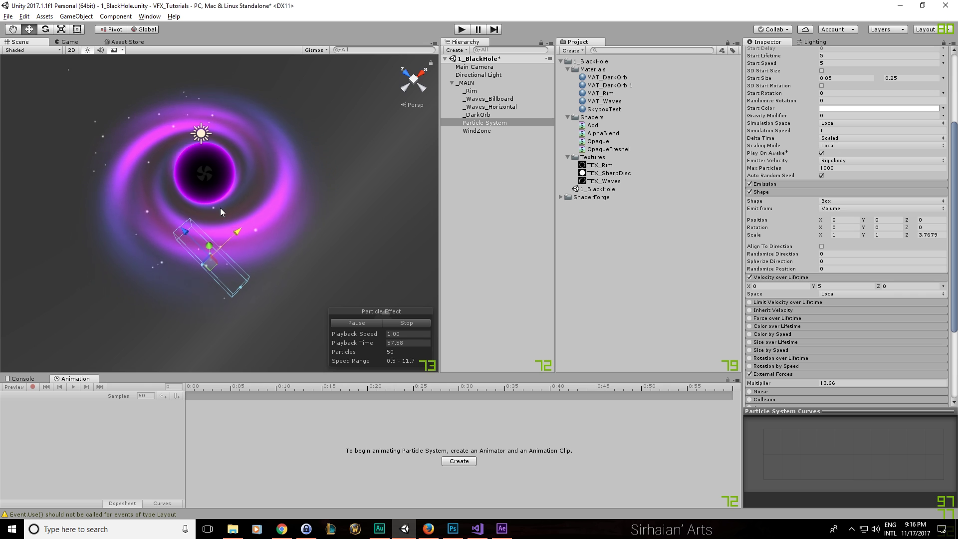
{"action": "left_click_drag", "start_coordinate": [243, 207], "coordinate": [300, 194], "text": "alt"}
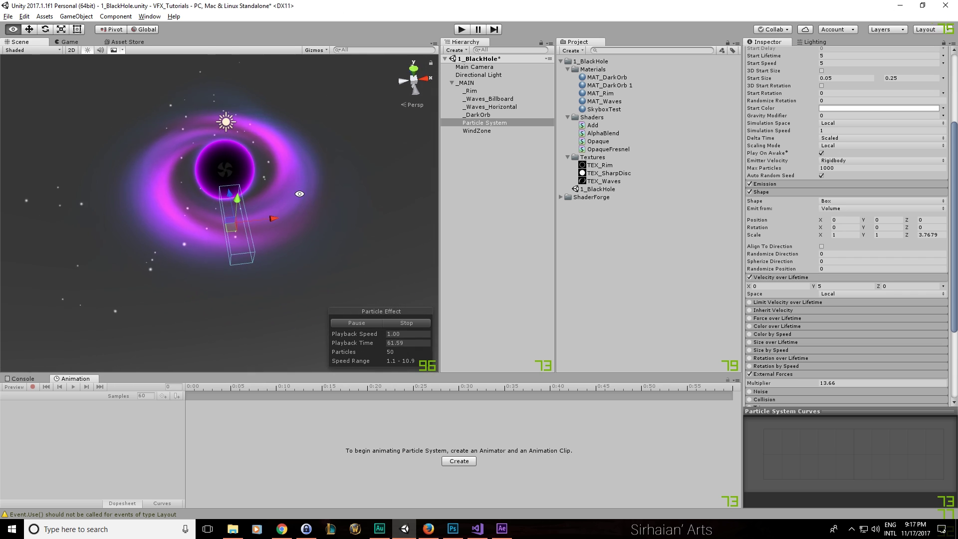
Set the Particle System's Start Speed to 0 and move the emitter to about 3.87 in Y
{"action": "scroll", "coordinate": [848, 225], "scroll_direction": "up", "scroll_amount": 5}
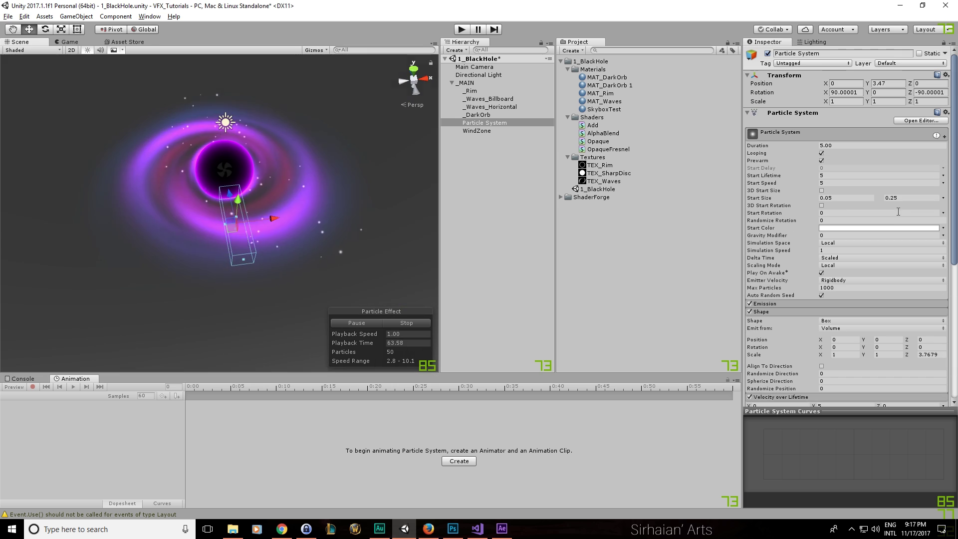
{"action": "left_click", "coordinate": [836, 183]}
{"action": "type", "text": "0"}
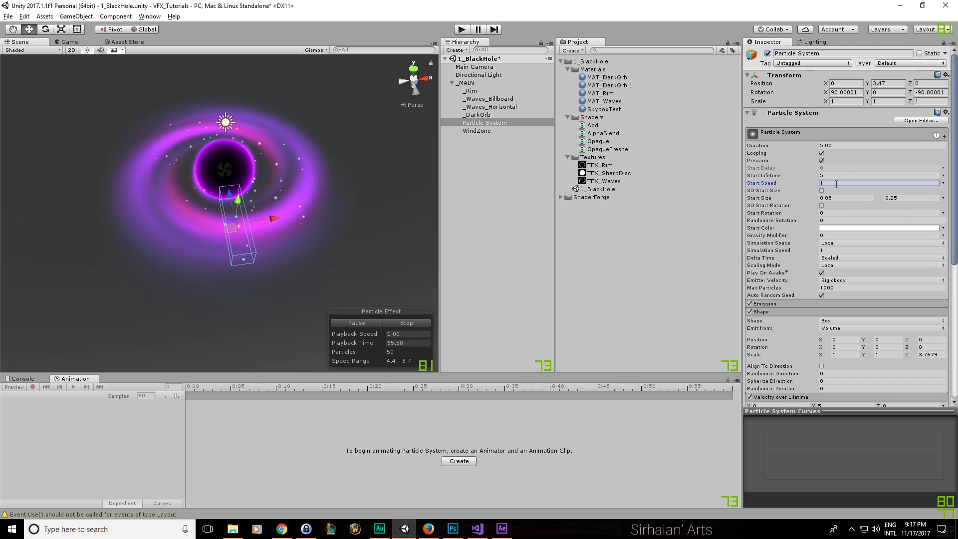
{"action": "left_click_drag", "start_coordinate": [277, 208], "coordinate": [503, 328], "text": "alt"}
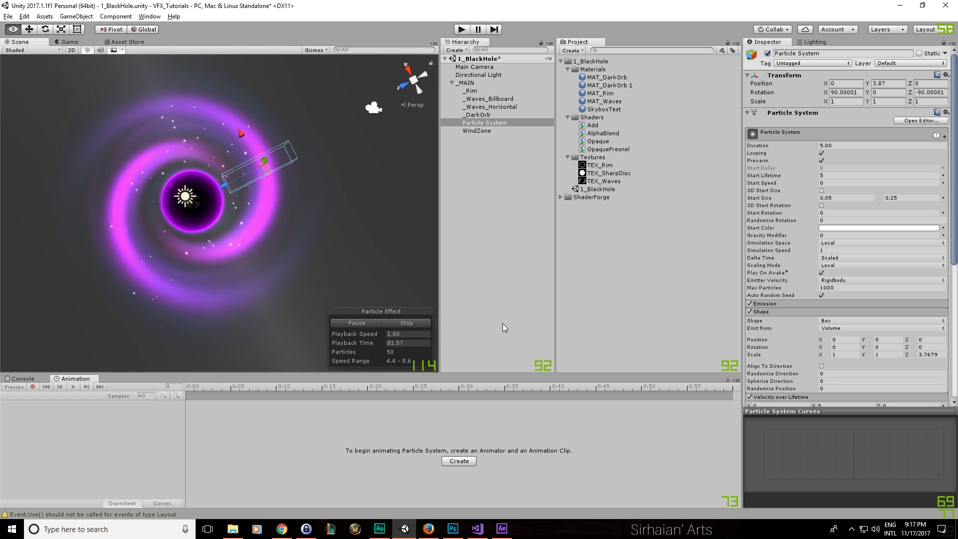
Set the Particle System's Y velocity over lifetime to 4 and its External Forces multiplier to 5
{"action": "scroll", "coordinate": [848, 309], "scroll_direction": "down", "scroll_amount": 4}
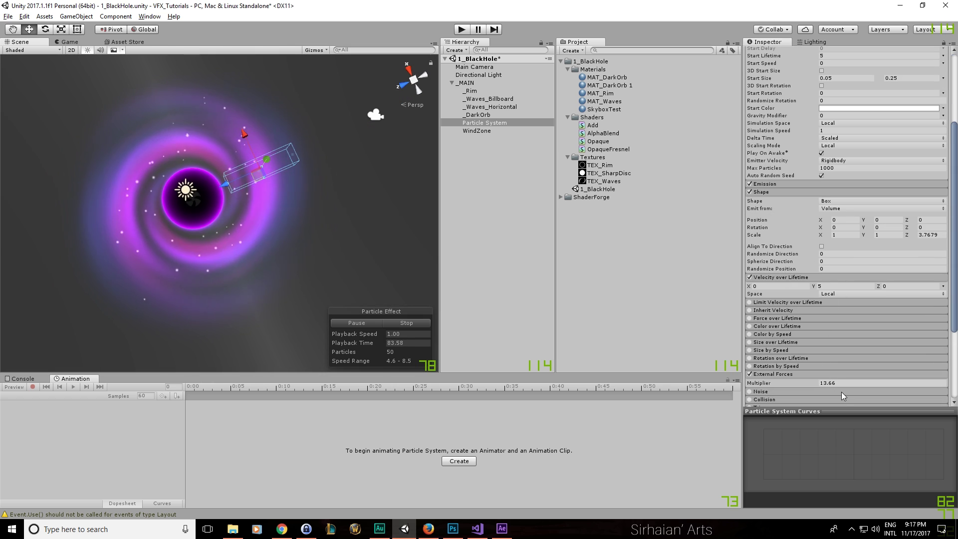
{"action": "left_click", "coordinate": [850, 286]}
{"action": "type", "text": "3"}
{"action": "key", "text": "Return"}
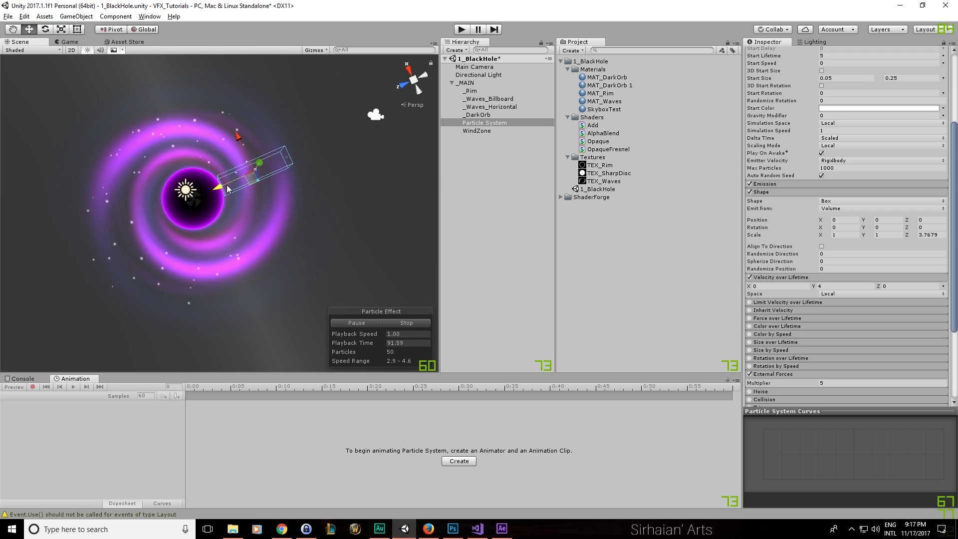
Move the Particle System's emitter closer to the dark orb, to about 3.51 in Y
{"action": "left_click_drag", "start_coordinate": [235, 185], "coordinate": [227, 188]}
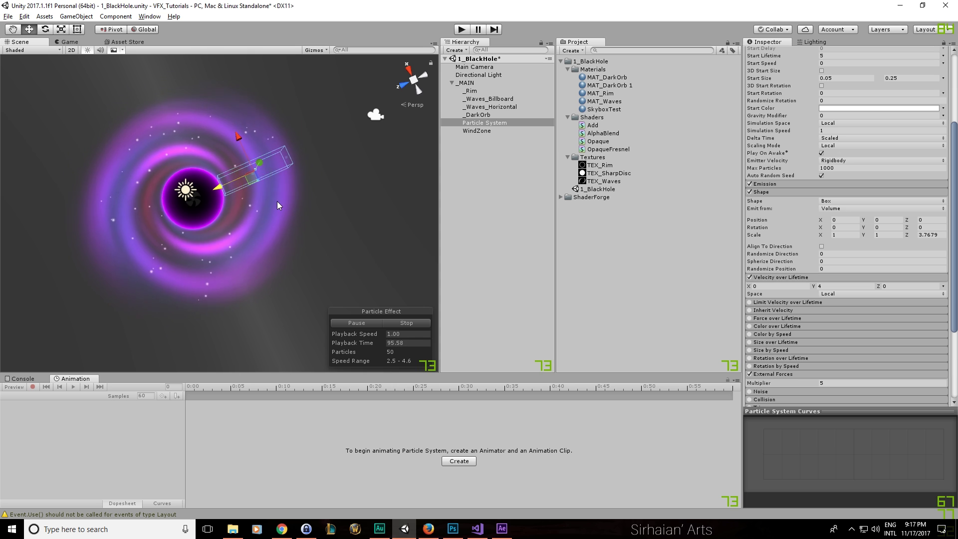
{"action": "left_click_drag", "start_coordinate": [326, 203], "coordinate": [251, 226], "text": "alt"}
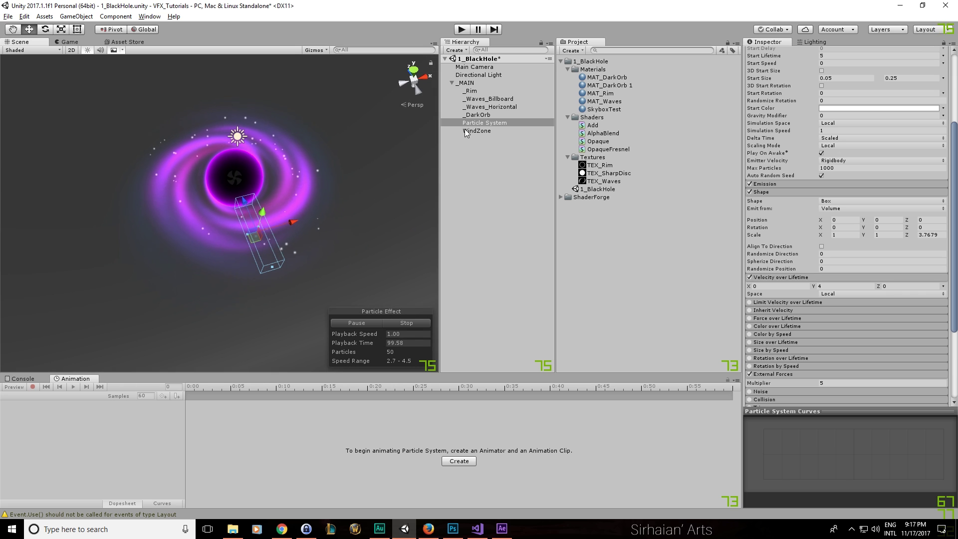
Duplicate the Particle System, rotate the copy to -90, 0, -270, and move it to the orb's opposite side at -3.51 in Y
{"action": "key", "text": "ctrl+d"}
{"action": "left_click_drag", "start_coordinate": [319, 202], "coordinate": [336, 203], "text": "alt"}
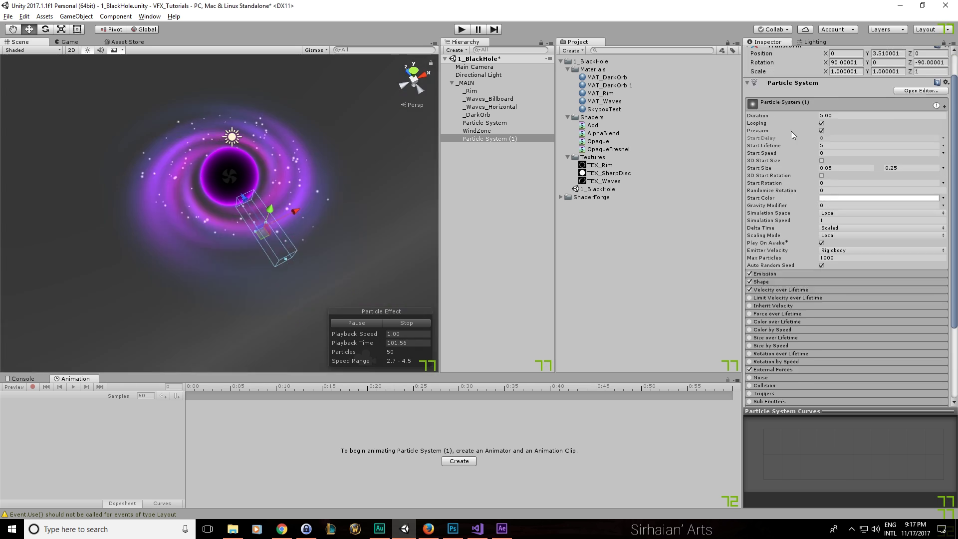
{"action": "key", "text": "e"}
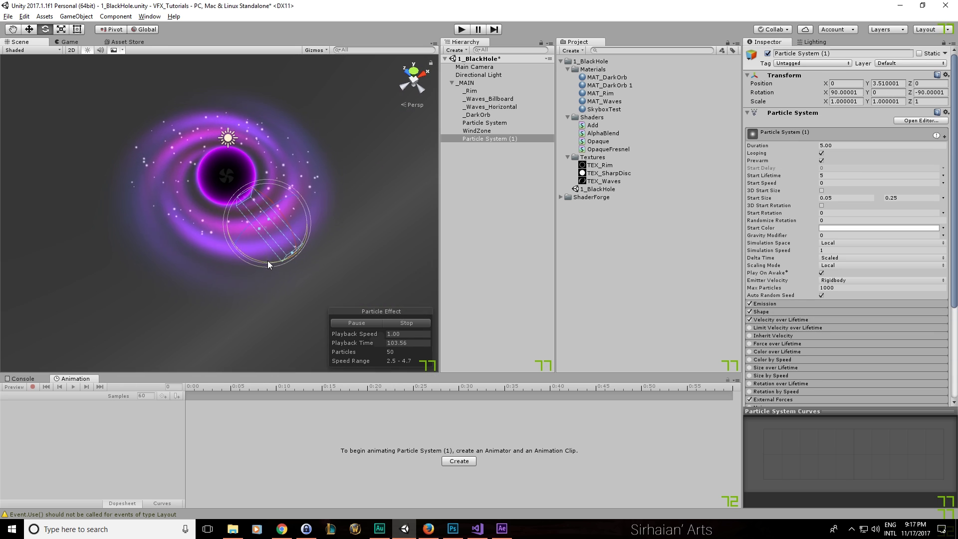
{"action": "left_click_drag", "start_coordinate": [267, 261], "coordinate": [423, 237]}
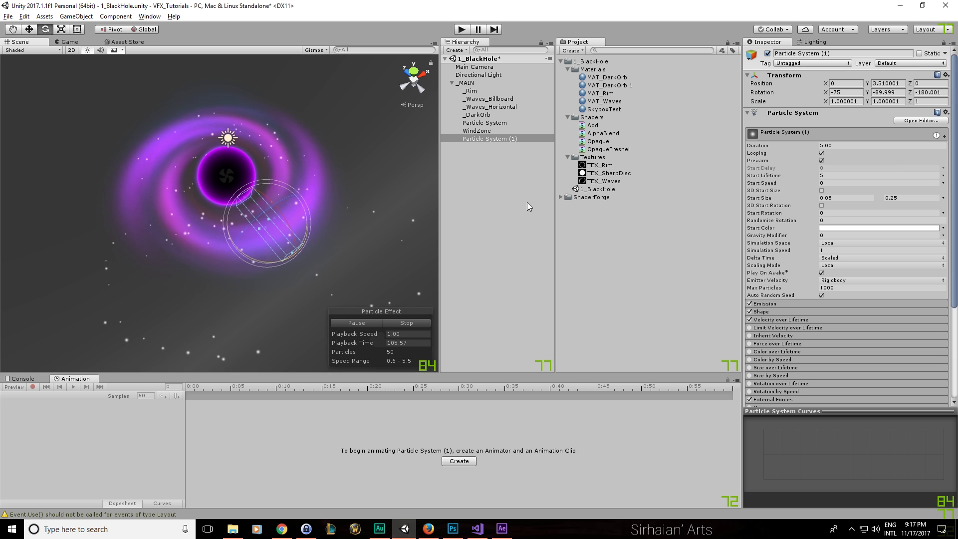
{"action": "key", "text": "w"}
{"action": "left_click_drag", "start_coordinate": [429, 235], "coordinate": [367, 251], "text": "alt"}
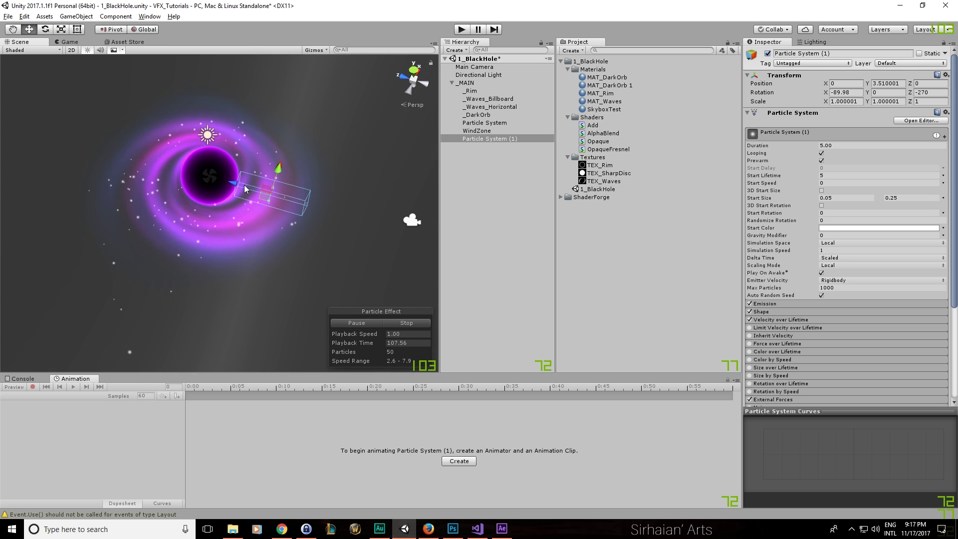
{"action": "type", "text": "-"}
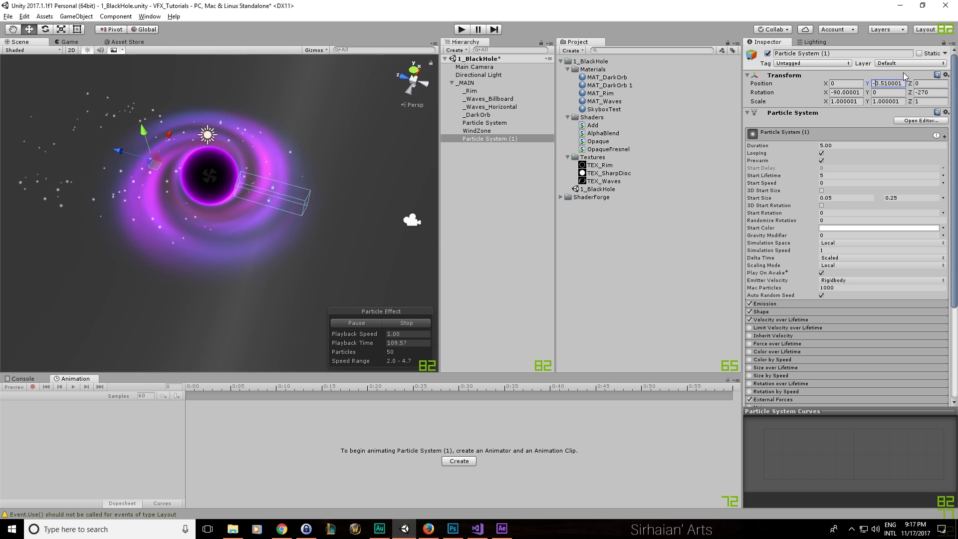
Rename the original particle system _Stars_1 and its duplicate _Stars_2
{"action": "left_click_drag", "start_coordinate": [173, 232], "coordinate": [387, 289], "text": "alt"}
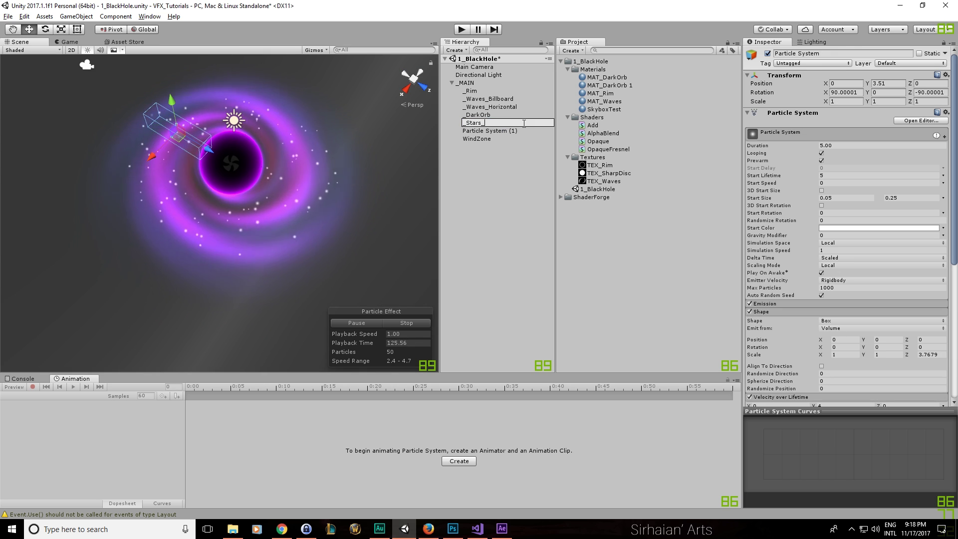
{"action": "type", "text": "1"}
{"action": "key", "text": "Return"}
{"action": "left_click", "coordinate": [494, 131]}
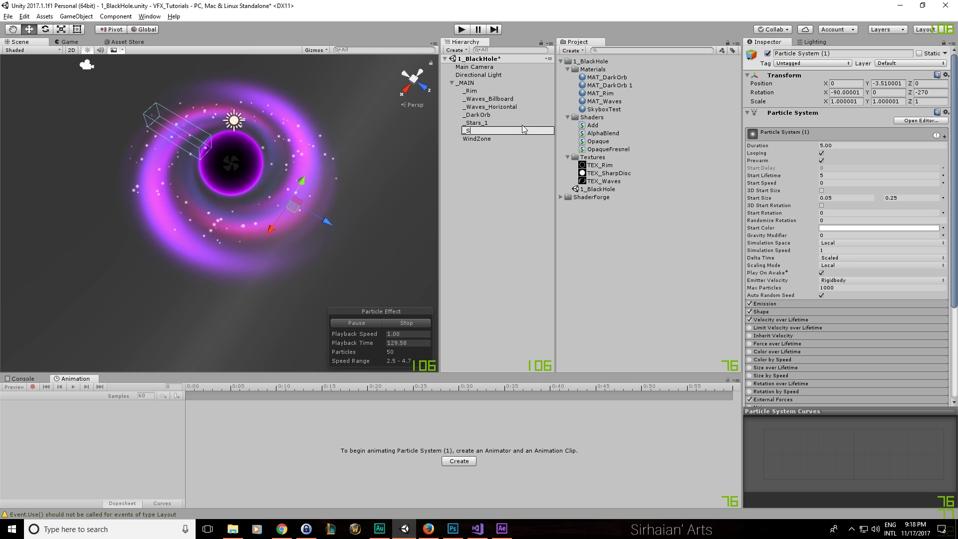
Set the maximum Start Size of both _Stars_1 and _Stars_2 to 0.1 and enable their Trails module
{"action": "left_click", "coordinate": [484, 123], "text": "ctrl"}
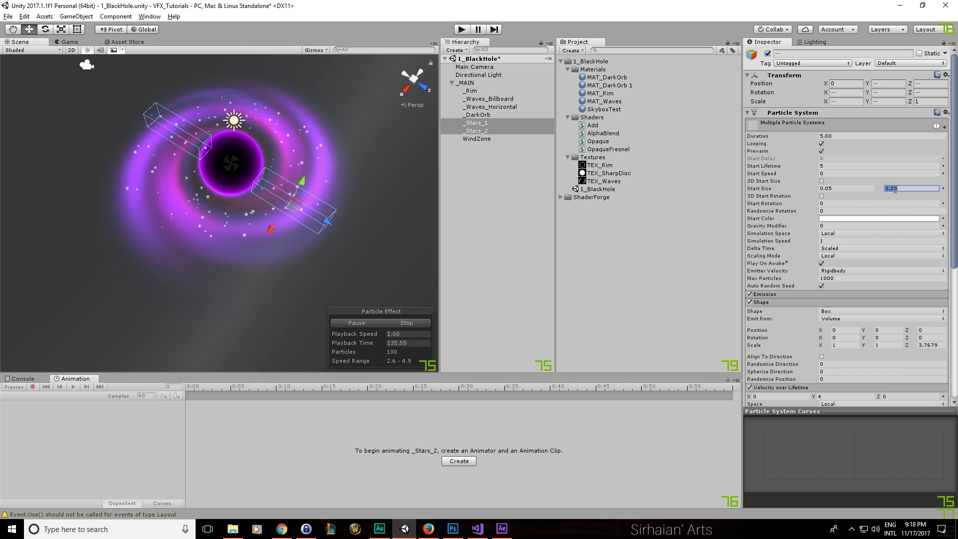
{"action": "type", "text": "0.1"}
{"action": "scroll", "coordinate": [809, 173], "scroll_direction": "down", "scroll_amount": 4}
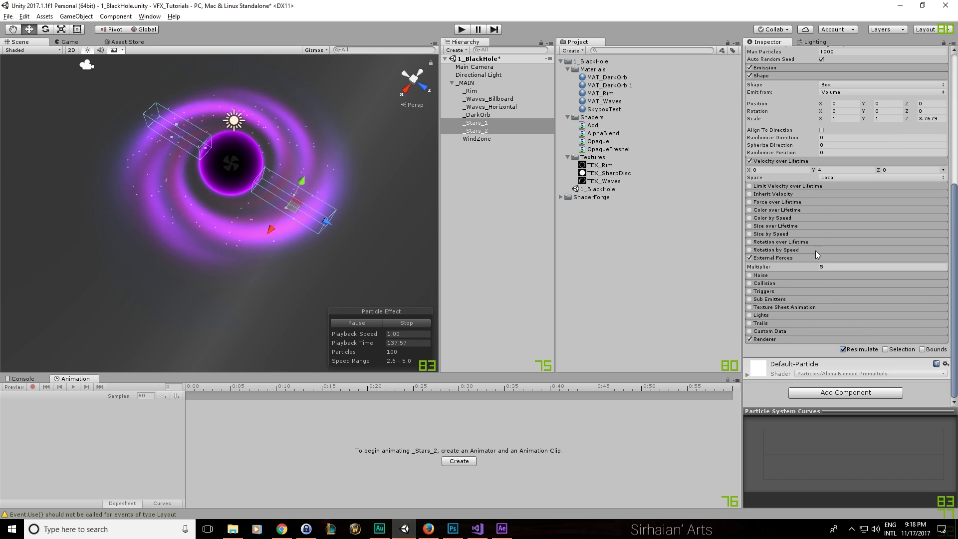
{"action": "left_click", "coordinate": [750, 324]}
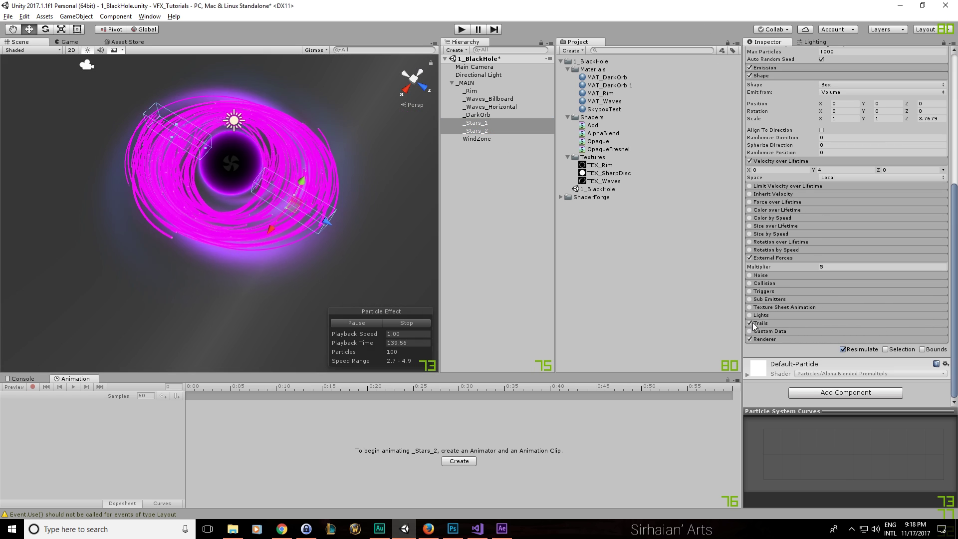
{"action": "left_click", "coordinate": [763, 322]}
{"action": "scroll", "coordinate": [766, 299], "scroll_direction": "down", "scroll_amount": 5}
{"action": "left_click_drag", "start_coordinate": [279, 239], "coordinate": [181, 166], "text": "alt"}
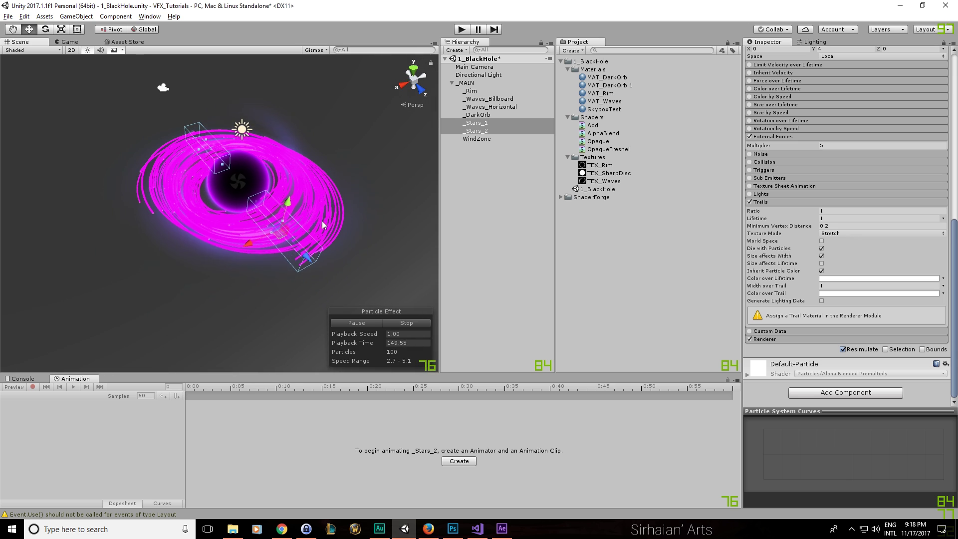
{"action": "left_click_drag", "start_coordinate": [361, 202], "coordinate": [399, 150], "text": "alt"}
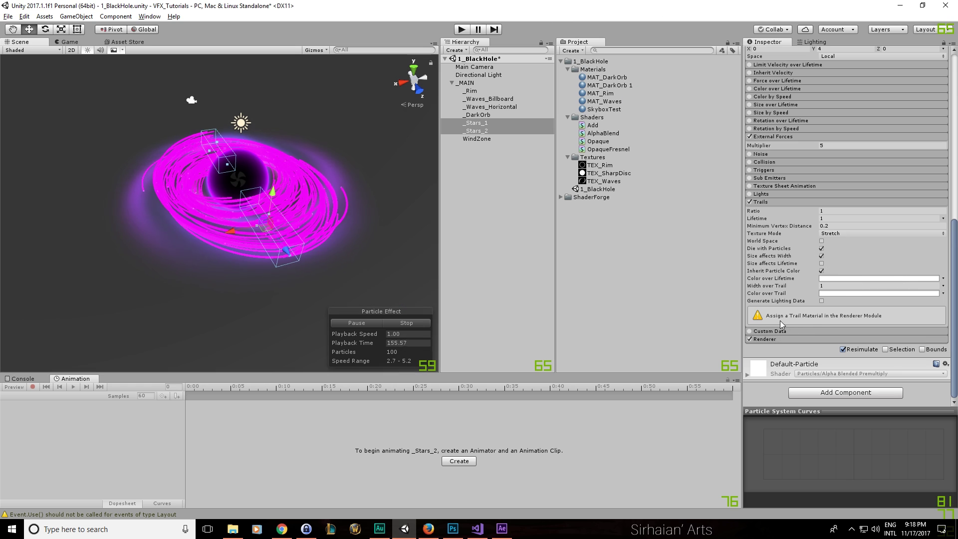
Duplicate the MAT_Waves material and name the copy MAT_Trails
{"action": "left_click", "coordinate": [612, 102]}
{"action": "key", "text": "ctrl+d"}
{"action": "key", "text": "F2"}
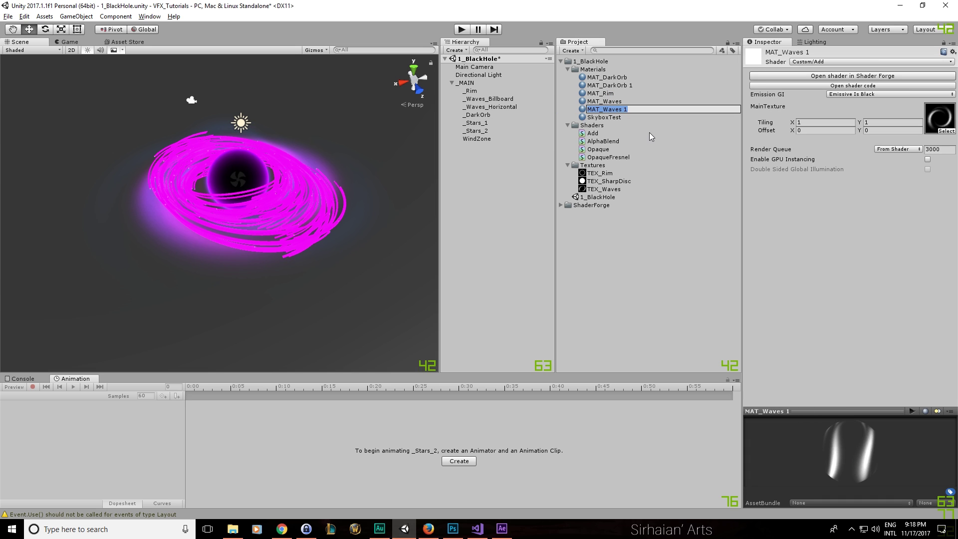
{"action": "type", "text": "MAT_Trails"}
{"action": "key", "text": "Return"}
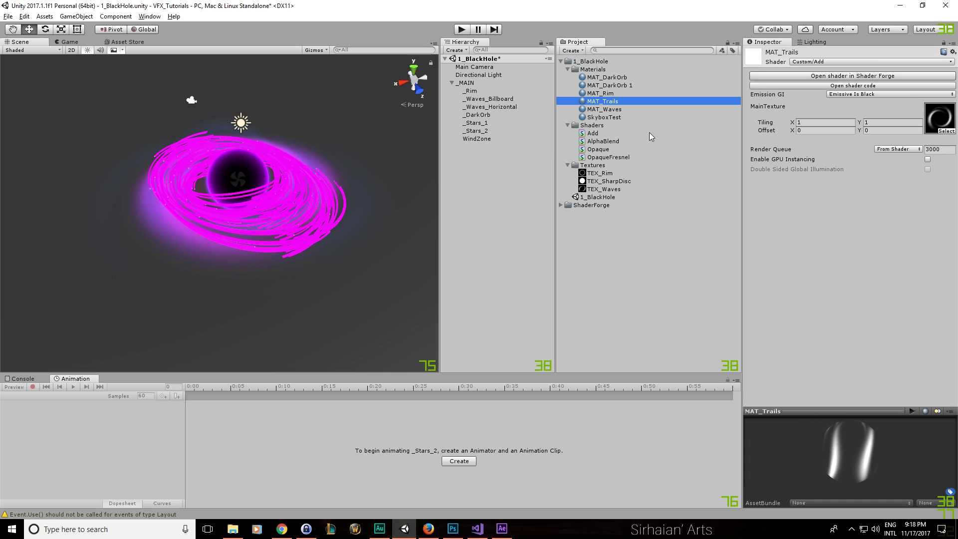
Assign MAT_Trails as the Trail Material in the Renderer module of both _Stars_1 and _Stars_2
{"action": "left_click", "coordinate": [493, 123]}
{"action": "left_click", "coordinate": [484, 131], "text": "shift"}
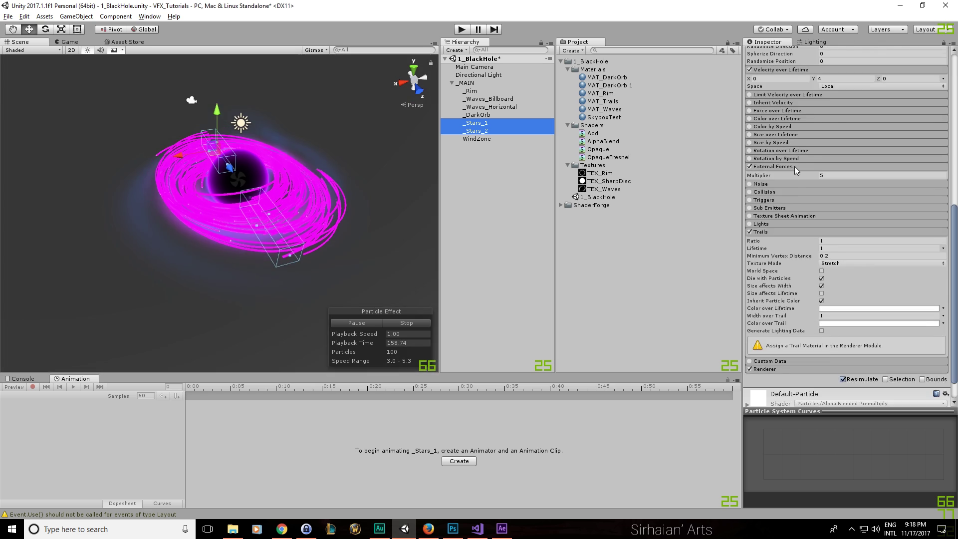
{"action": "scroll", "coordinate": [795, 171], "scroll_direction": "down", "scroll_amount": 2}
{"action": "left_click_drag", "start_coordinate": [611, 110], "coordinate": [839, 243]}
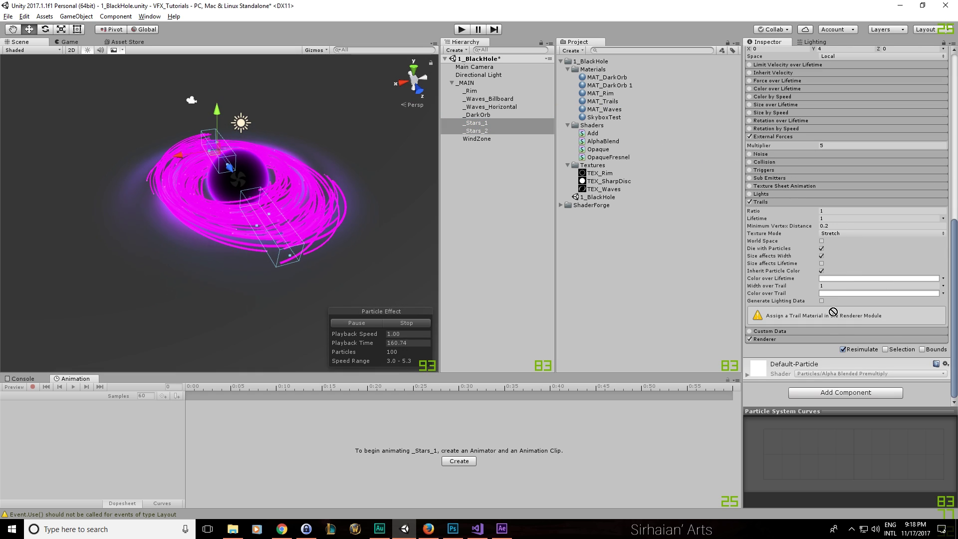
{"action": "left_click_drag", "start_coordinate": [833, 311], "coordinate": [778, 337]}
{"action": "left_click", "coordinate": [764, 339]}
{"action": "scroll", "coordinate": [848, 225], "scroll_direction": "down", "scroll_amount": 5}
{"action": "left_click_drag", "start_coordinate": [617, 103], "coordinate": [839, 215]}
{"action": "left_click_drag", "start_coordinate": [324, 272], "coordinate": [318, 236], "text": "alt"}
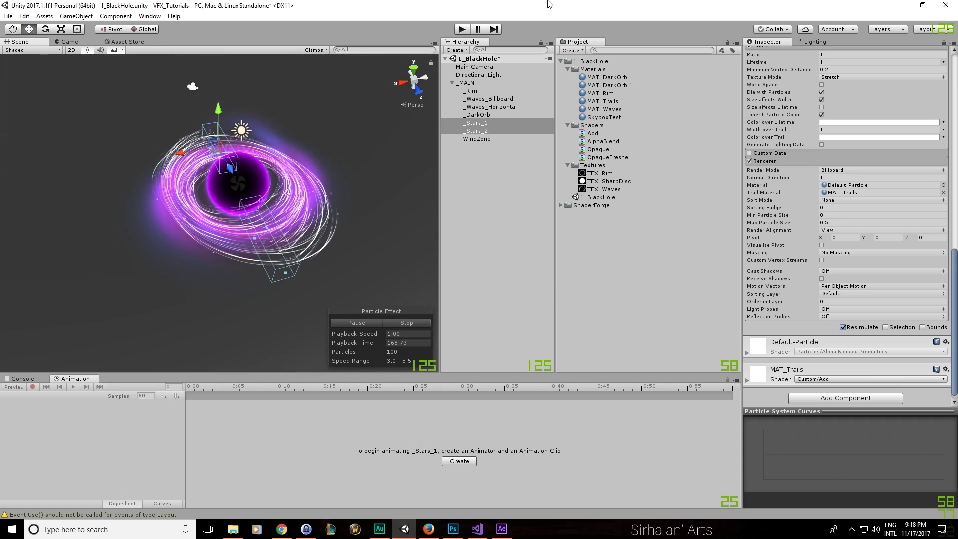
{"action": "left_click_drag", "start_coordinate": [394, 225], "coordinate": [383, 242], "text": "alt"}
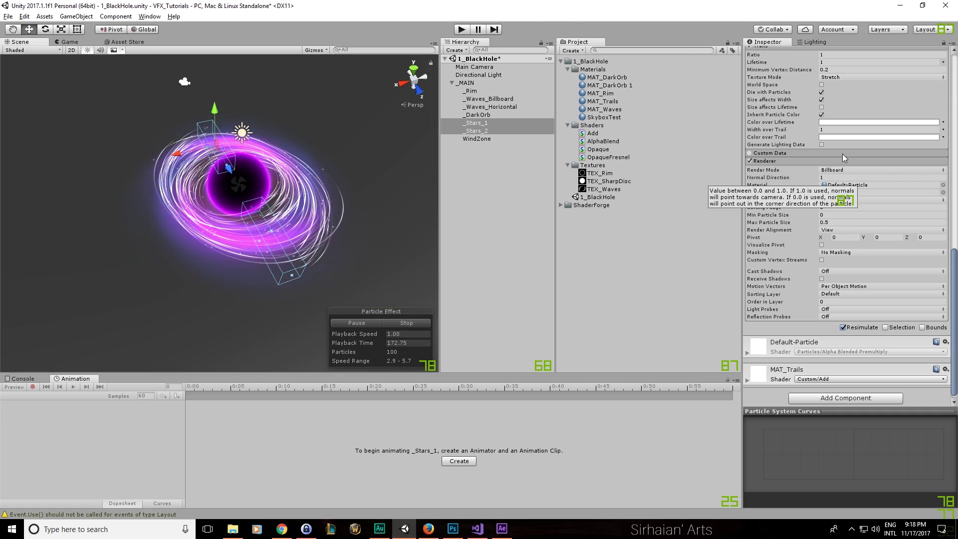
Set the trails' Color over Lifetime to purple 942DFF with an alpha of 111
{"action": "scroll", "coordinate": [798, 209], "scroll_direction": "up", "scroll_amount": 15}
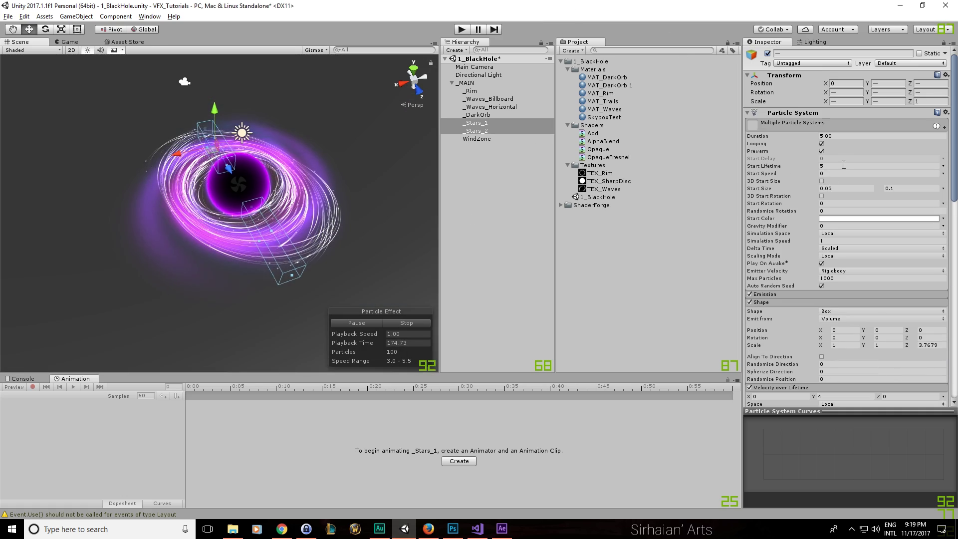
{"action": "scroll", "coordinate": [843, 162], "scroll_direction": "down", "scroll_amount": 15}
{"action": "scroll", "coordinate": [840, 150], "scroll_direction": "down", "scroll_amount": 3}
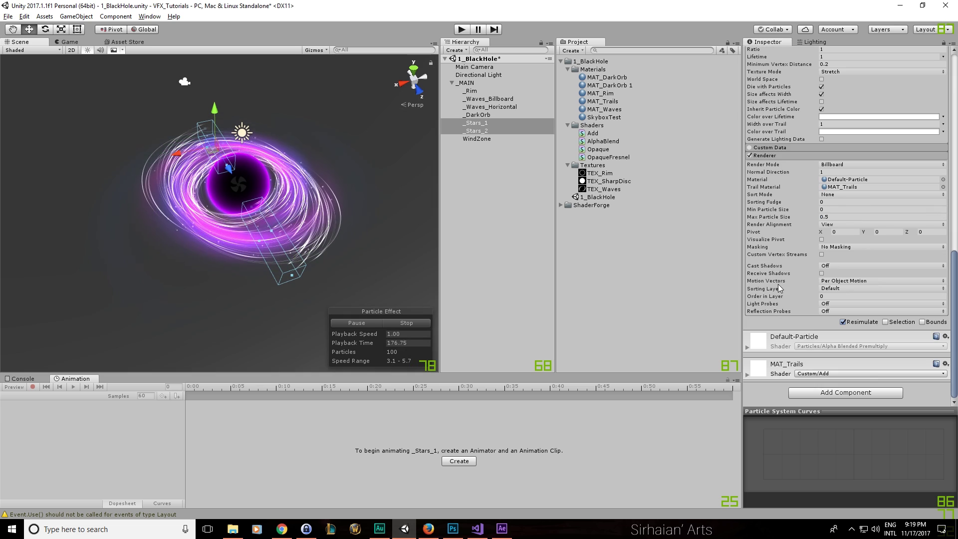
{"action": "scroll", "coordinate": [774, 188], "scroll_direction": "up", "scroll_amount": 6}
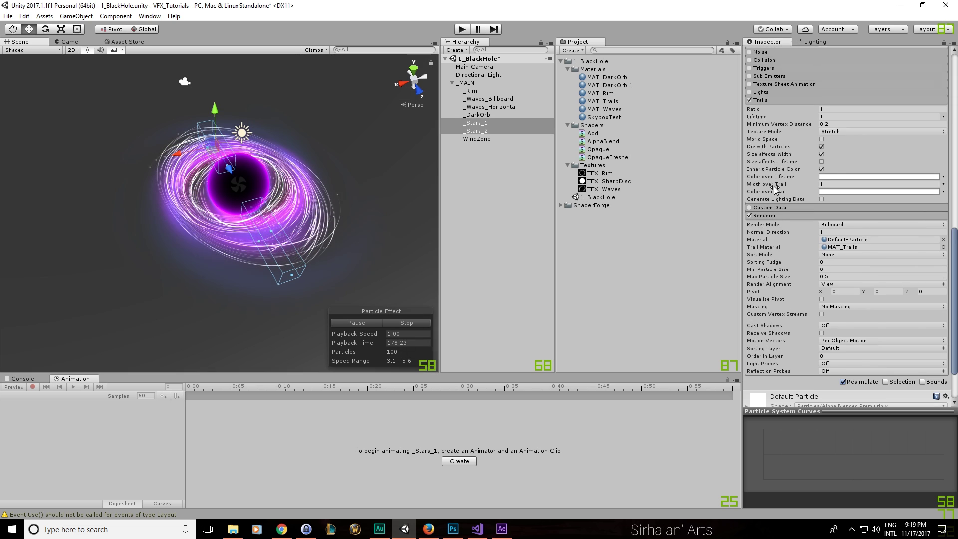
{"action": "left_click", "coordinate": [846, 175]}
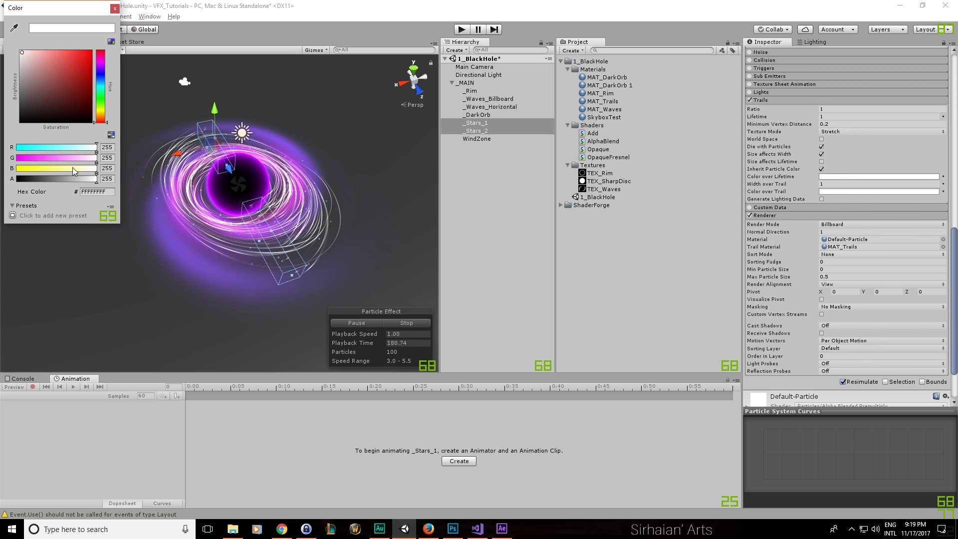
{"action": "left_click", "coordinate": [115, 9]}
{"action": "left_click", "coordinate": [935, 179]}
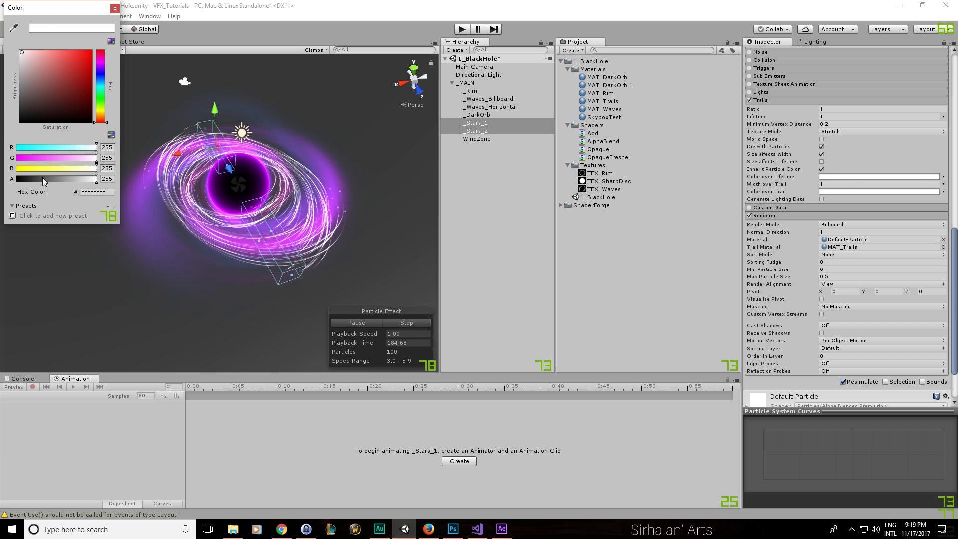
{"action": "left_click_drag", "start_coordinate": [43, 177], "coordinate": [36, 179]}
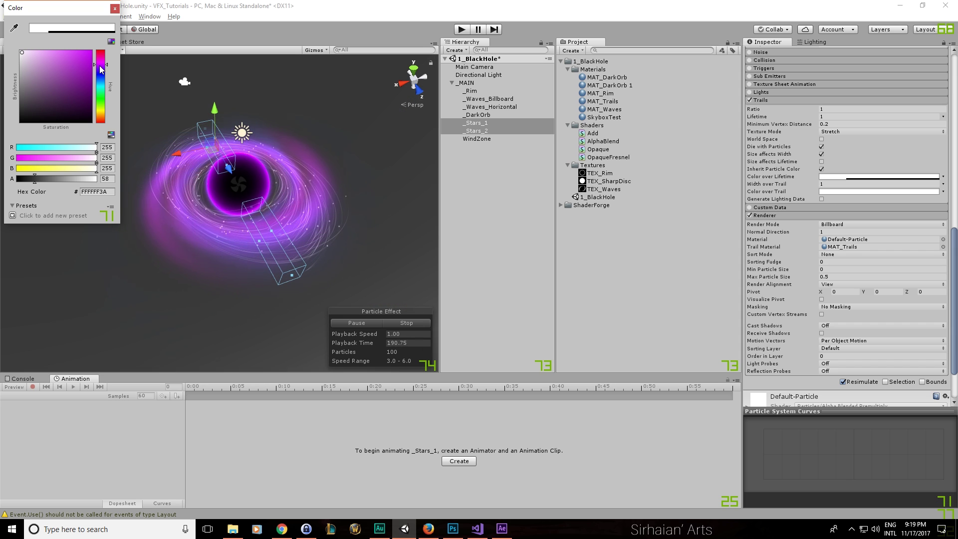
{"action": "mouse_move", "coordinate": [60, 54]}
{"action": "left_mouse_down"}
{"action": "mouse_move", "coordinate": [103, 75]}
{"action": "mouse_move", "coordinate": [77, 52]}
{"action": "left_mouse_up"}
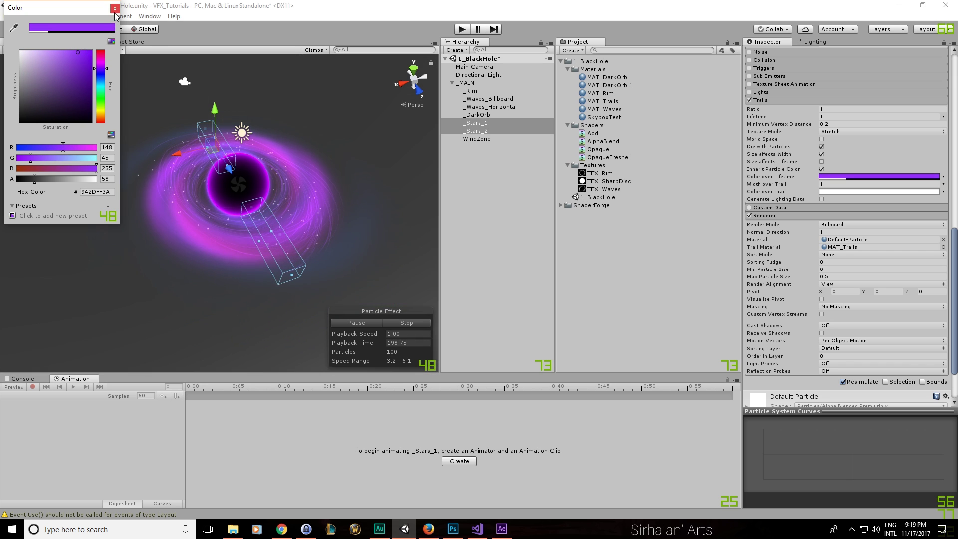
{"action": "left_click_drag", "start_coordinate": [44, 180], "coordinate": [52, 179]}
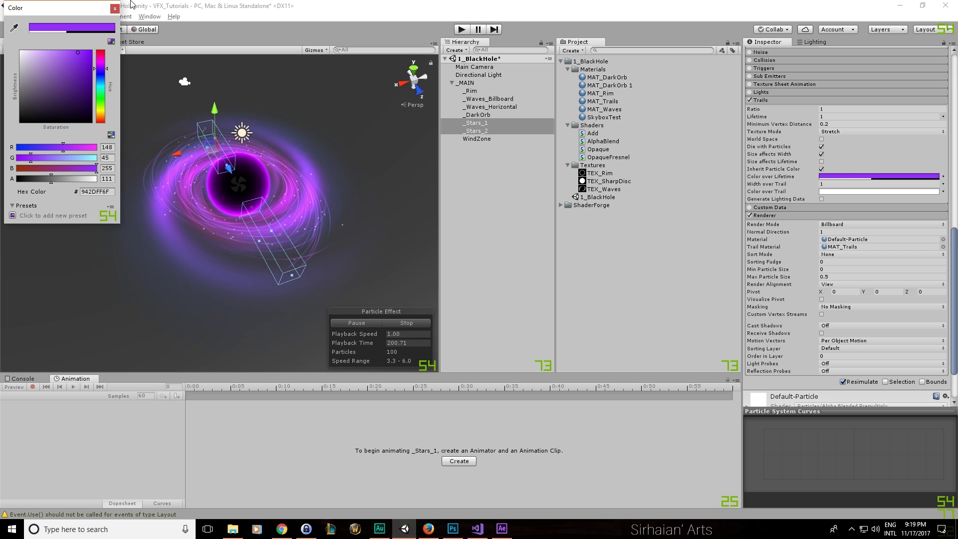
{"action": "left_click", "coordinate": [114, 8]}
Make the trails' Color over Trail a white gradient with a reduced-alpha key at 29.4% and alpha 0 at the end
{"action": "left_click", "coordinate": [920, 191]}
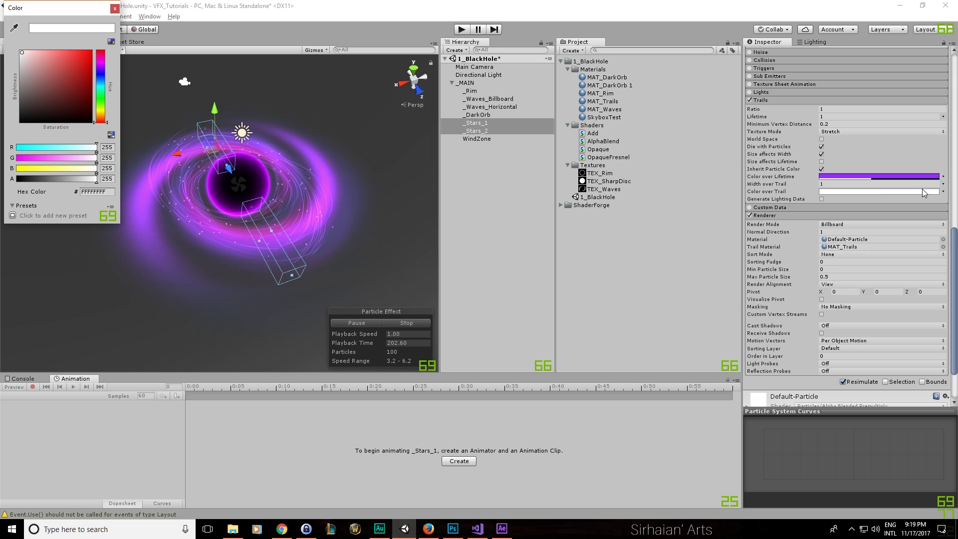
{"action": "left_click", "coordinate": [943, 191]}
{"action": "left_click", "coordinate": [925, 209]}
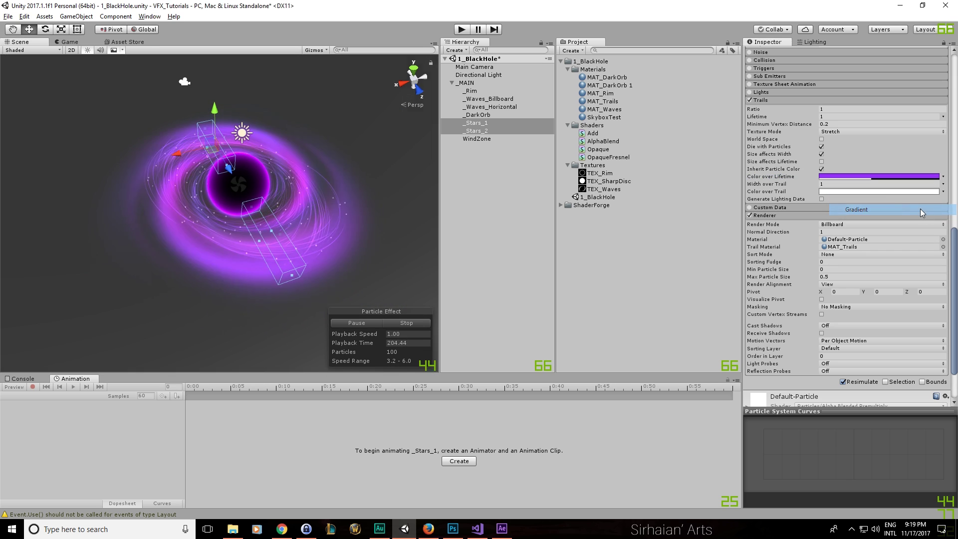
{"action": "left_click", "coordinate": [892, 192]}
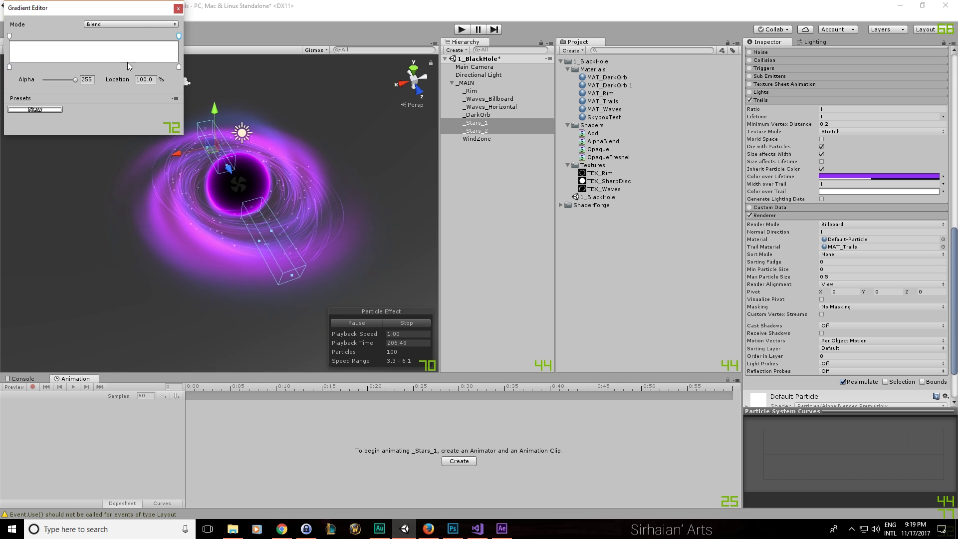
{"action": "left_click_drag", "start_coordinate": [74, 81], "coordinate": [10, 80]}
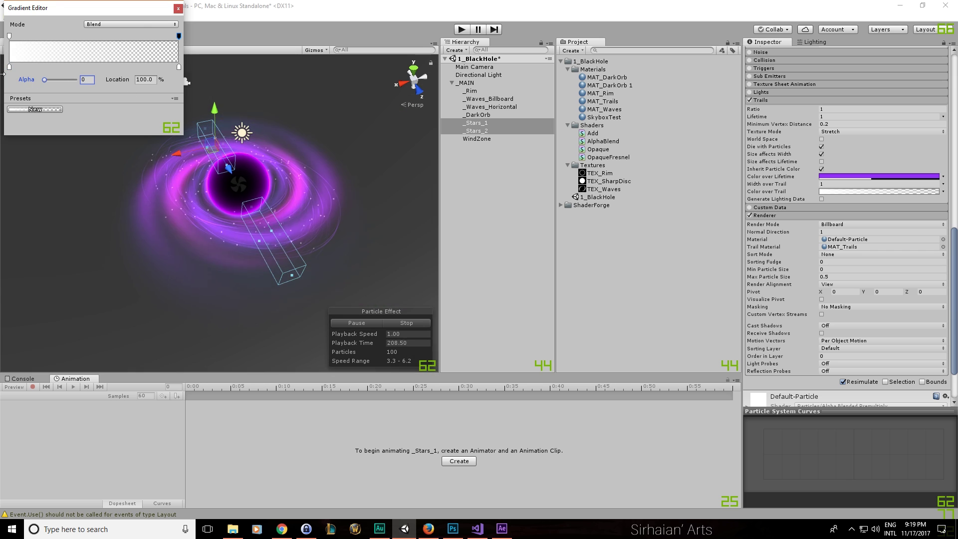
{"action": "left_click", "coordinate": [59, 36]}
{"action": "left_click_drag", "start_coordinate": [68, 80], "coordinate": [55, 81]}
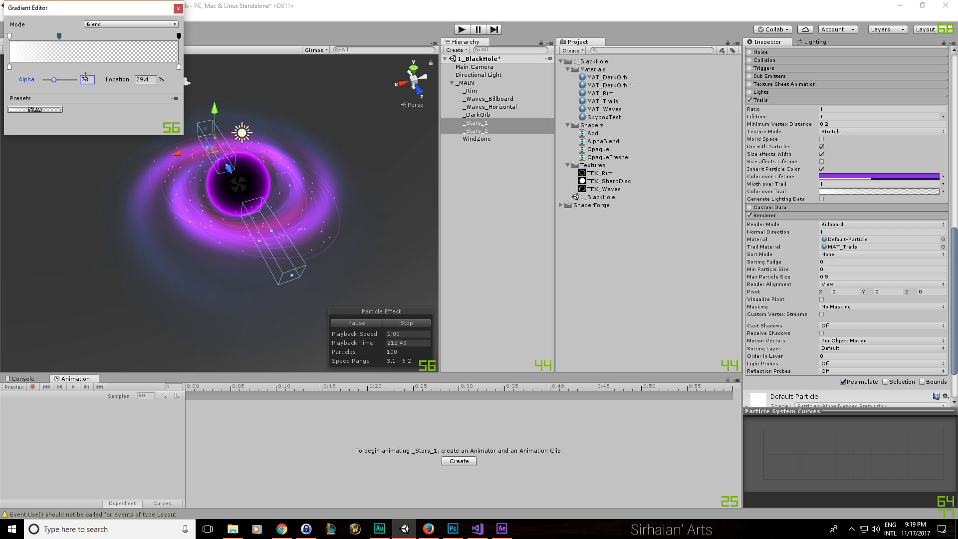
{"action": "left_click", "coordinate": [225, 68]}
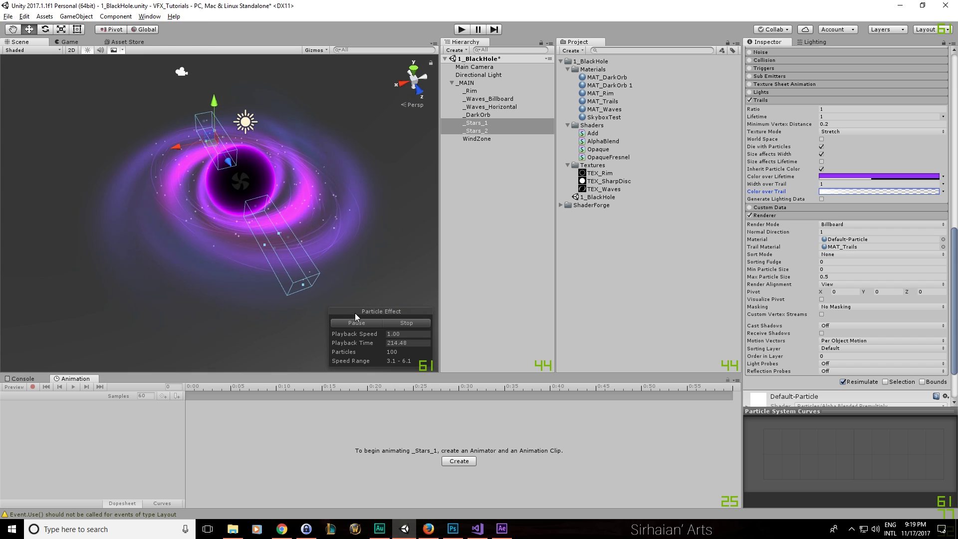
Examine the star trails up close and browse the available textures for the MAT_Trails main texture
{"action": "scroll", "coordinate": [180, 129], "scroll_direction": "up", "scroll_amount": 5}
{"action": "left_click_drag", "start_coordinate": [180, 128], "coordinate": [283, 228], "text": "alt"}
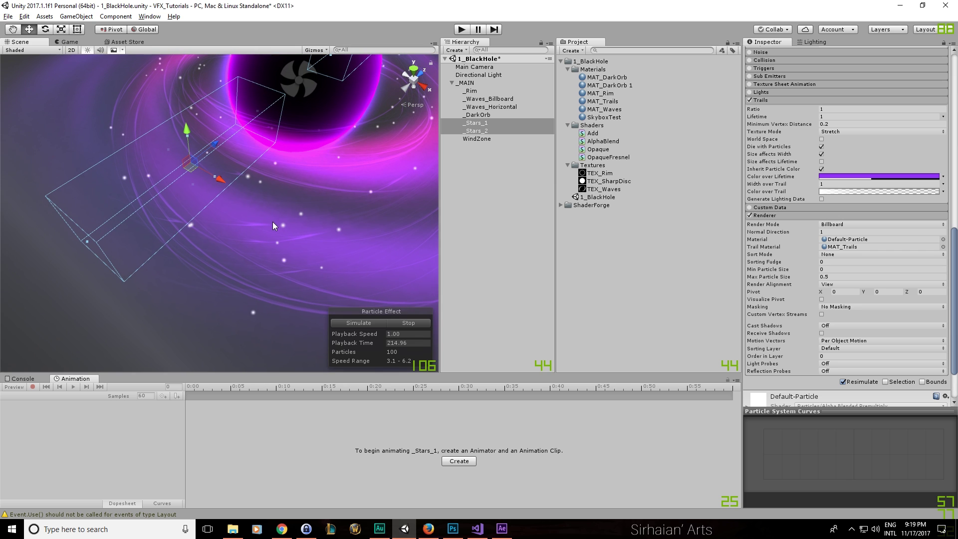
{"action": "left_click_drag", "start_coordinate": [130, 173], "coordinate": [236, 218], "text": "alt"}
{"action": "scroll", "coordinate": [786, 363], "scroll_direction": "down", "scroll_amount": 3}
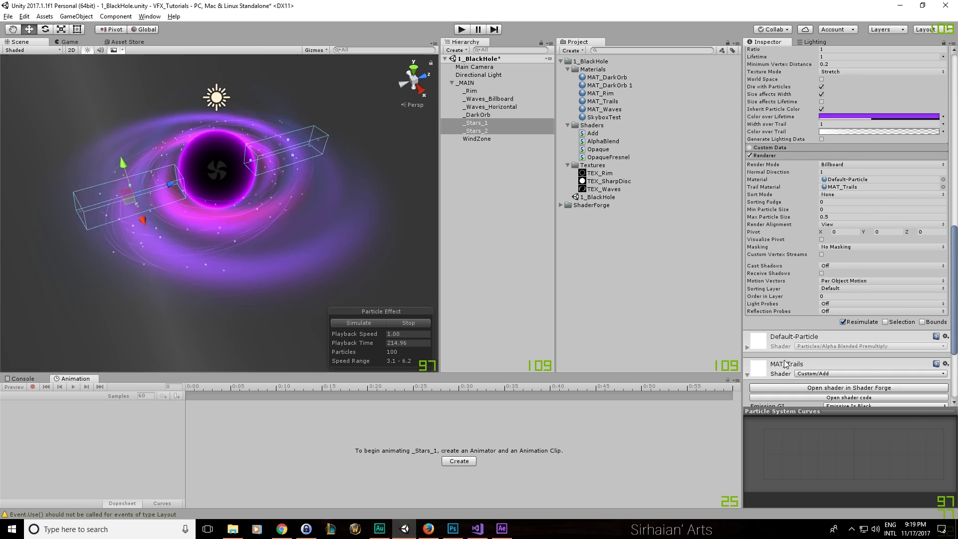
{"action": "scroll", "coordinate": [786, 363], "scroll_direction": "down", "scroll_amount": 6}
{"action": "left_click", "coordinate": [939, 316]}
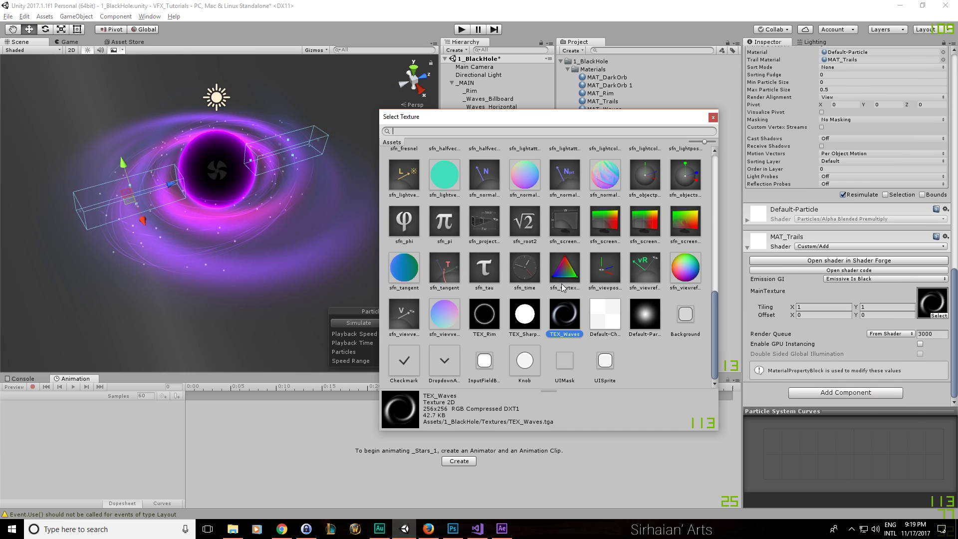
{"action": "scroll", "coordinate": [616, 257], "scroll_direction": "up", "scroll_amount": 10}
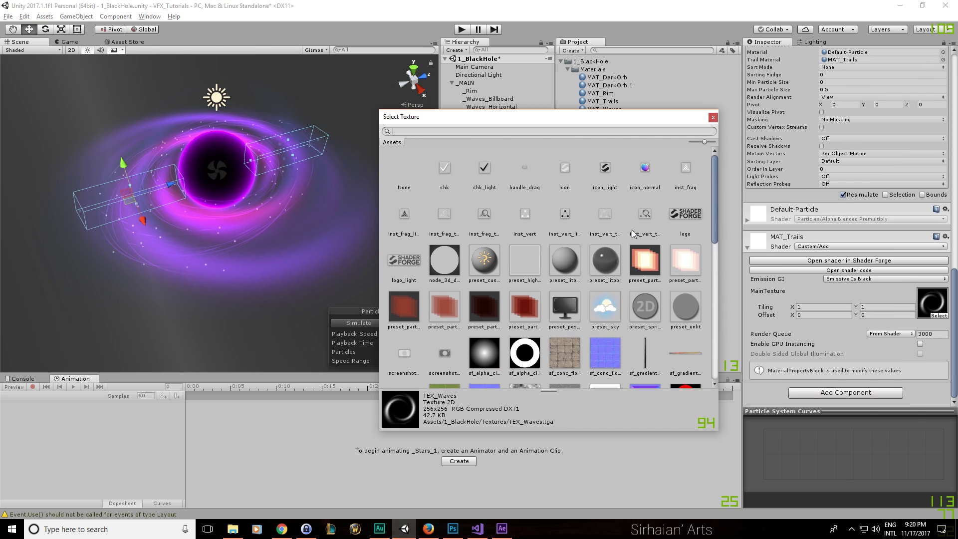
{"action": "left_click", "coordinate": [711, 118]}
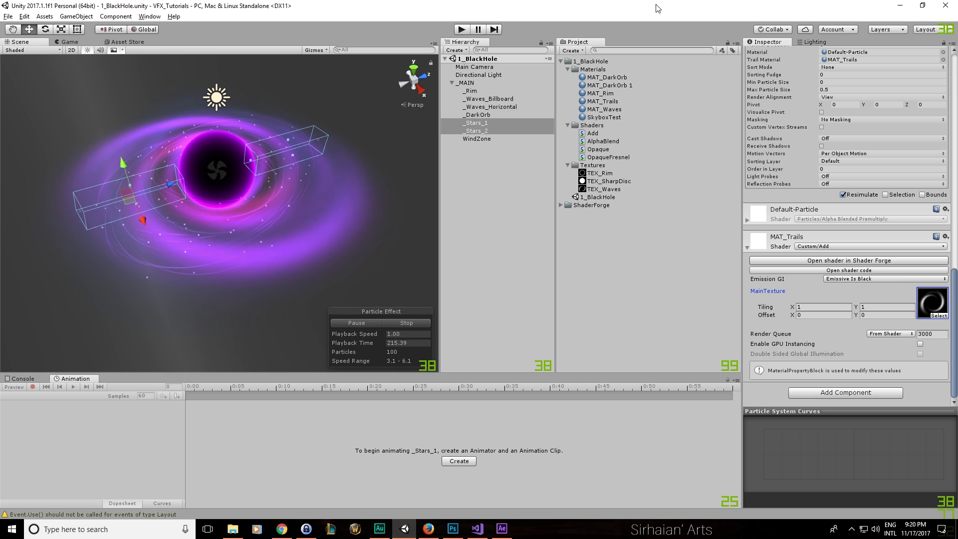
Switch to Photoshop, create a new 64 x 64 px document and invert its background to black
{"action": "left_click", "coordinate": [454, 528]}
{"action": "key", "text": "ctrl+n"}
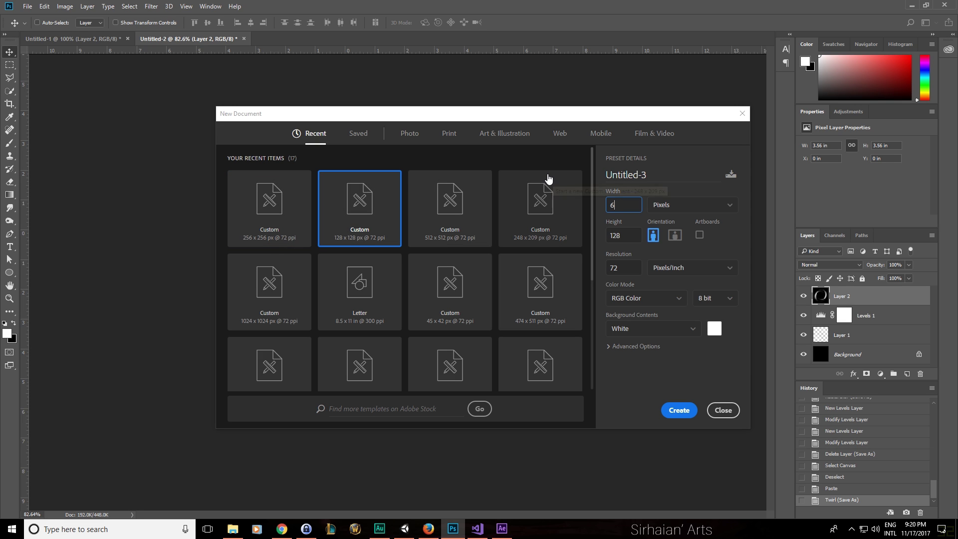
{"action": "key", "text": "Return"}
{"action": "key", "text": "ctrl+i"}
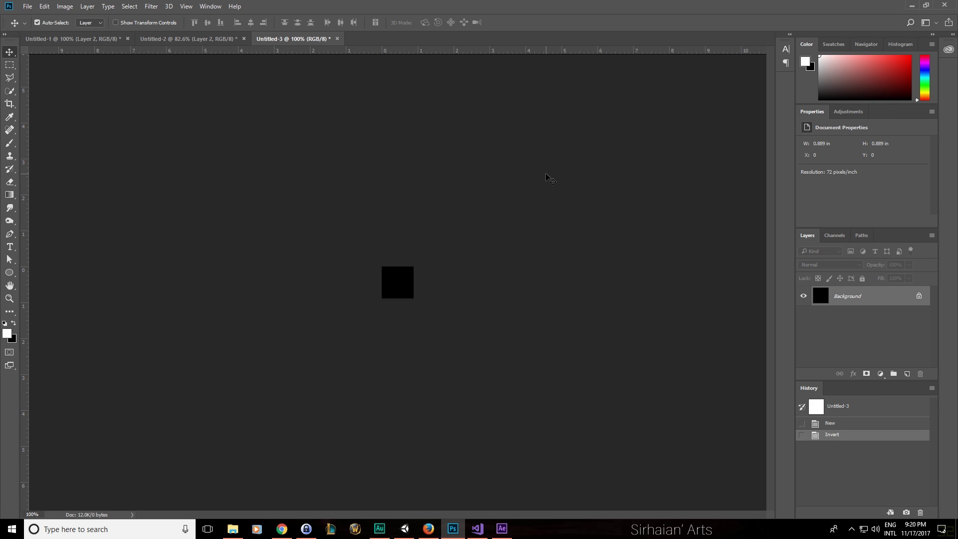
Add a new layer above the background and fill it with white
{"action": "key", "text": "ctrl+shift+n"}
{"action": "key", "text": "Return"}
{"action": "scroll", "coordinate": [402, 325], "scroll_direction": "up", "scroll_amount": 8, "text": "alt"}
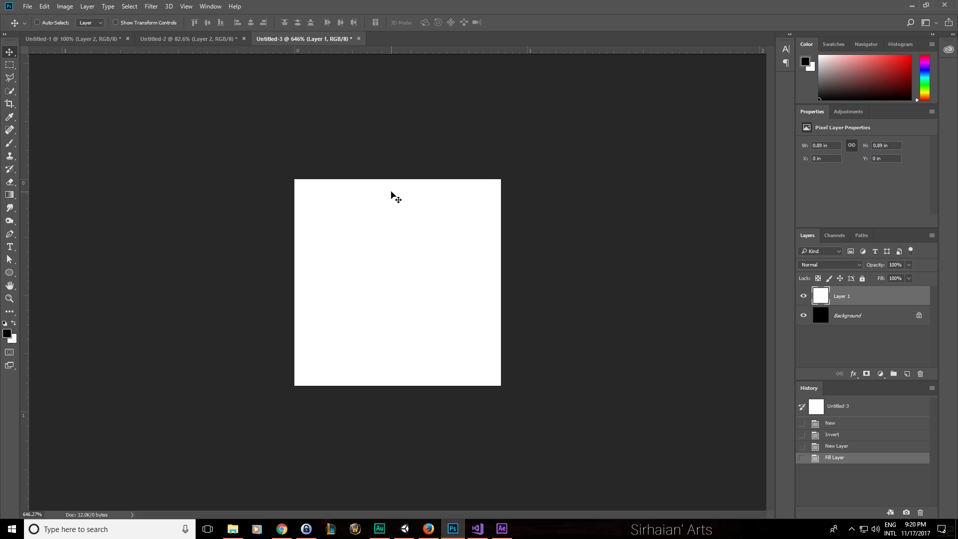
Paint a soft black vertical stroke along the white layer's left edge with a 72 px brush at 100% opacity
{"action": "right_click", "coordinate": [402, 216]}
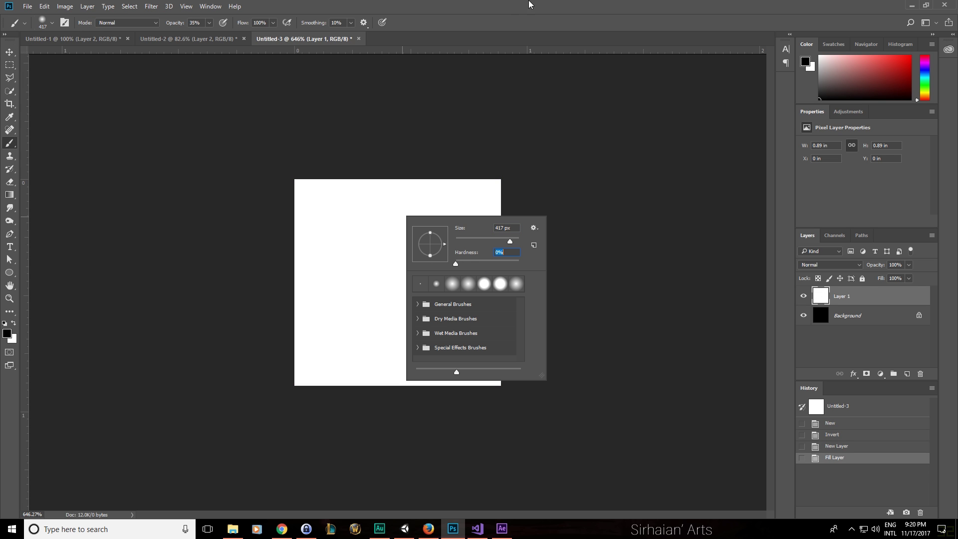
{"action": "key", "text": "Return"}
{"action": "right_click", "coordinate": [398, 223]}
{"action": "left_click", "coordinate": [539, 5]}
{"action": "mouse_move", "coordinate": [284, 150]}
{"action": "left_mouse_down"}
{"action": "mouse_move", "coordinate": [288, 127]}
{"action": "mouse_move", "coordinate": [257, 128]}
{"action": "mouse_move", "coordinate": [260, 116]}
{"action": "left_mouse_up"}
{"action": "key", "text": "ctrl+z"}
{"action": "left_click_drag", "start_coordinate": [176, 23], "coordinate": [247, 13]}
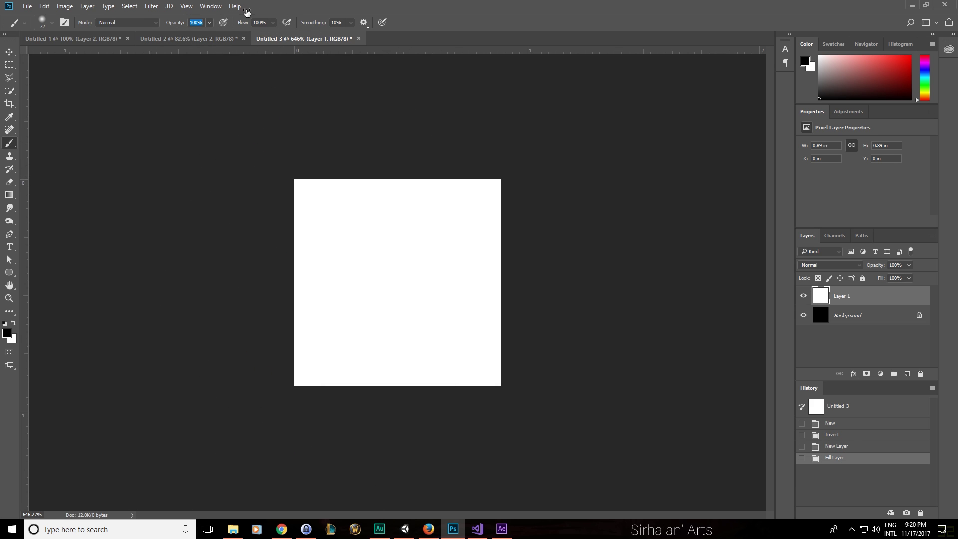
{"action": "mouse_move", "coordinate": [277, 142]}
{"action": "left_mouse_down"}
{"action": "mouse_move", "coordinate": [214, 533]}
{"action": "mouse_move", "coordinate": [214, 3]}
{"action": "mouse_move", "coordinate": [224, 532]}
{"action": "mouse_move", "coordinate": [224, 70]}
{"action": "mouse_move", "coordinate": [246, 514]}
{"action": "mouse_move", "coordinate": [256, 414]}
{"action": "left_mouse_up"}
{"action": "key", "text": "v"}
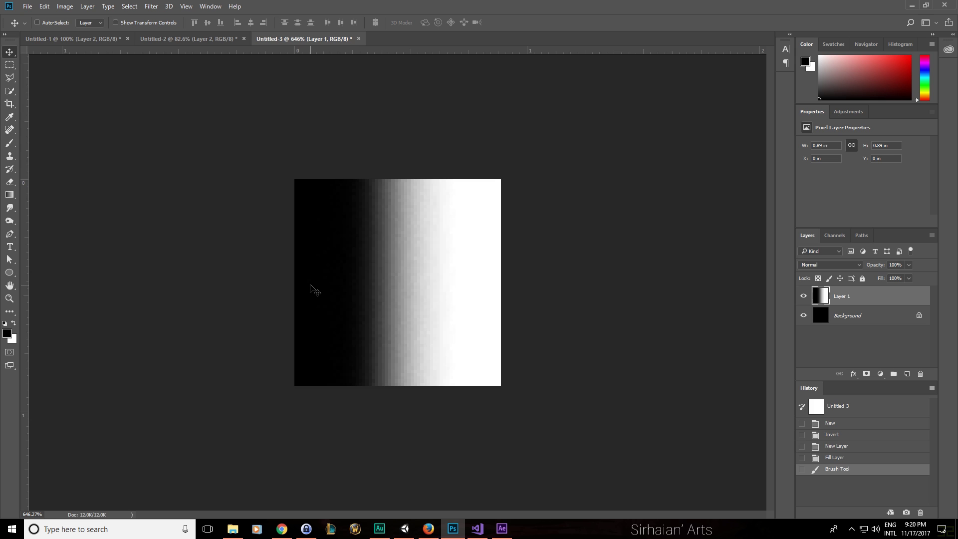
Save the gradient image as a Targa file named TEX_GradientTrail in the project's Textures folder
{"action": "key", "text": "ctrl+shift+s"}
{"action": "left_click", "coordinate": [131, 231]}
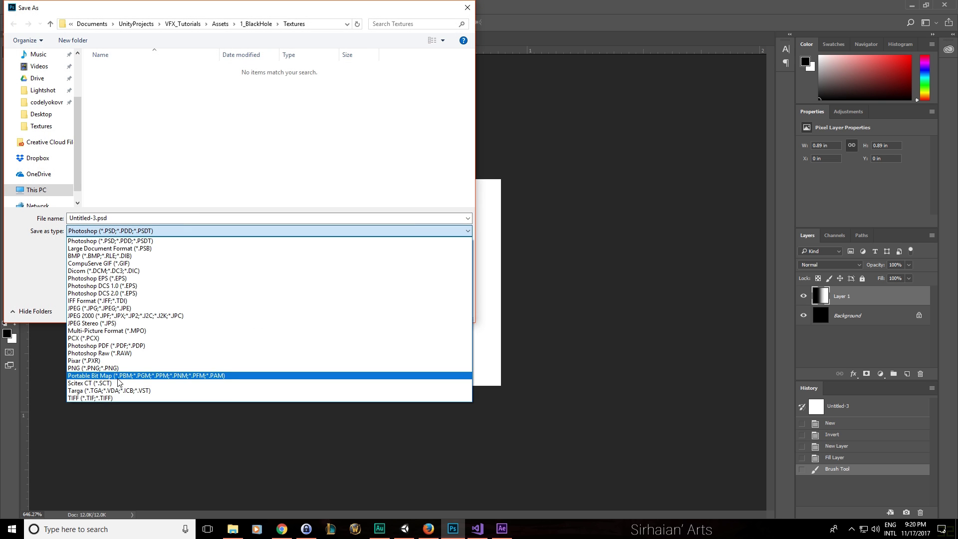
{"action": "left_click", "coordinate": [129, 390]}
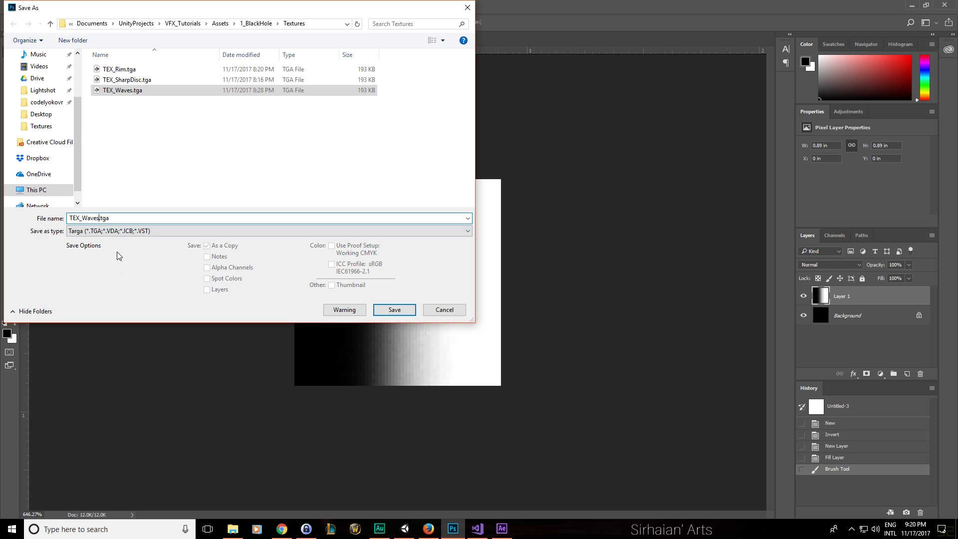
{"action": "key", "text": "BackSpace"}
{"action": "key", "text": "BackSpace"}
{"action": "key", "text": "BackSpace"}
{"action": "key", "text": "BackSpace"}
{"action": "key", "text": "BackSpace"}
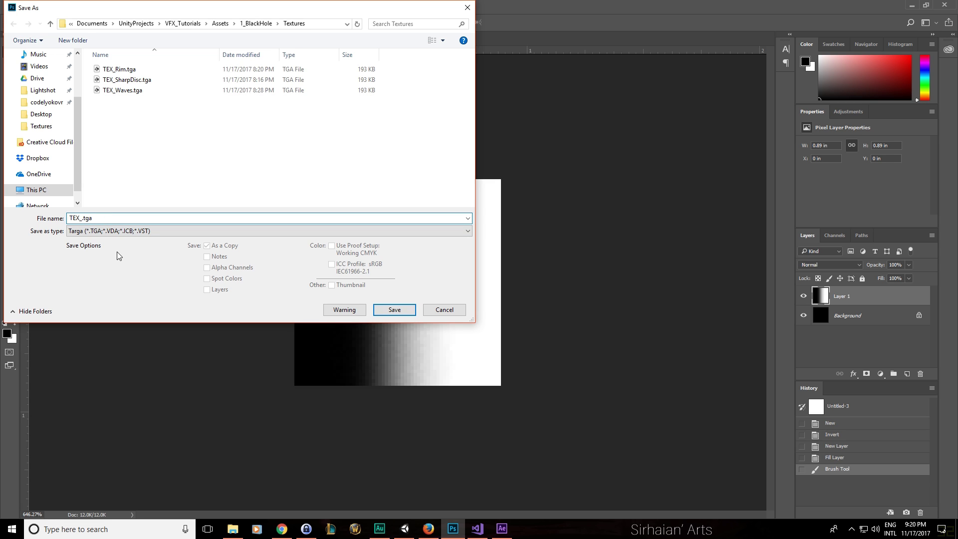
{"action": "type", "text": "GradientTran"}
{"action": "key", "text": "Return"}
{"action": "key", "text": "Return"}
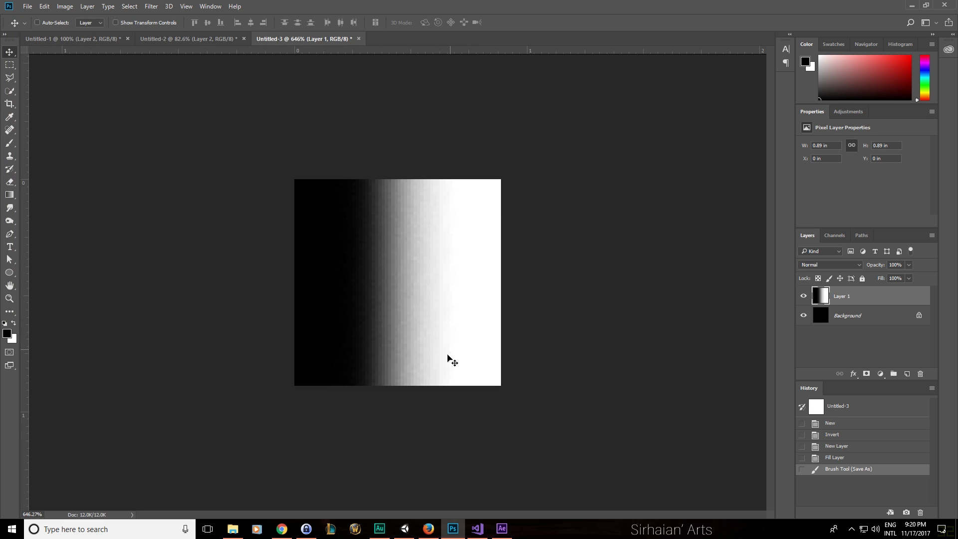
Switch back to Unity and assign TEX_GradientTrail as the MainTexture of MAT_Trails
{"action": "left_click", "coordinate": [405, 530]}
{"action": "left_click", "coordinate": [939, 316]}
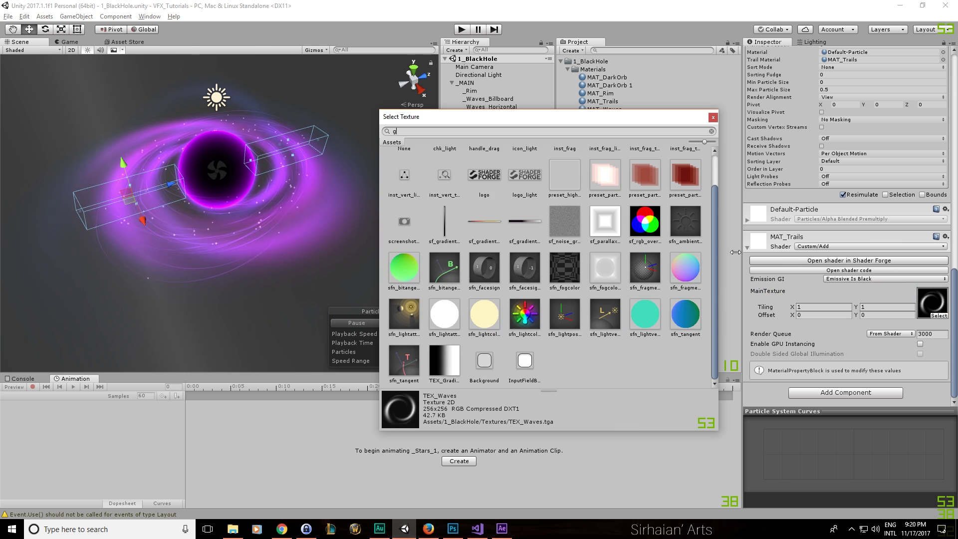
{"action": "type", "text": "grad"}
{"action": "double_click", "coordinate": [549, 164]}
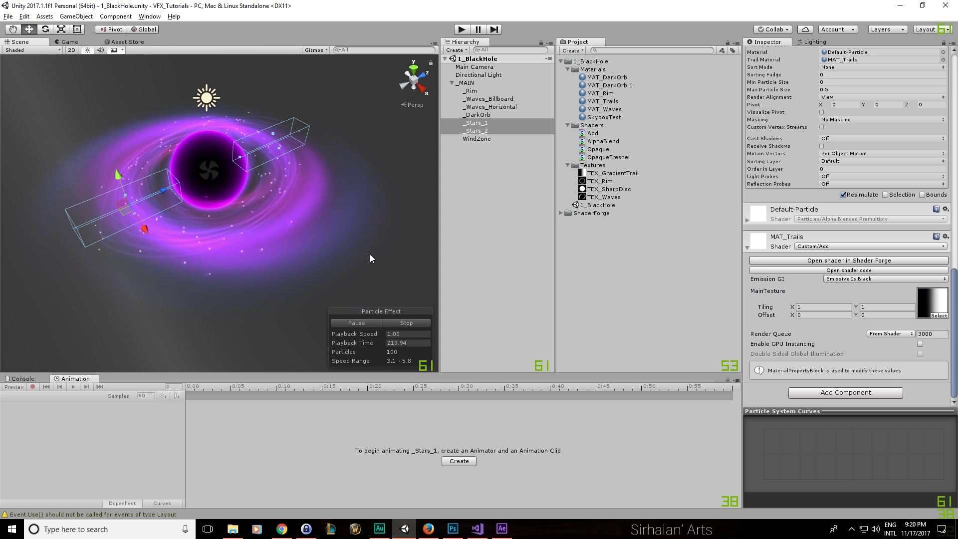
Pause the particle simulation and examine the star trails up close from several angles
{"action": "left_click", "coordinate": [364, 323]}
{"action": "scroll", "coordinate": [134, 211], "scroll_direction": "up", "scroll_amount": 5}
{"action": "left_click_drag", "start_coordinate": [134, 210], "coordinate": [232, 312], "text": "alt"}
{"action": "double_click", "coordinate": [358, 323]}
{"action": "left_click_drag", "start_coordinate": [294, 287], "coordinate": [235, 250], "text": "alt"}
{"action": "scroll", "coordinate": [244, 244], "scroll_direction": "up", "scroll_amount": 5}
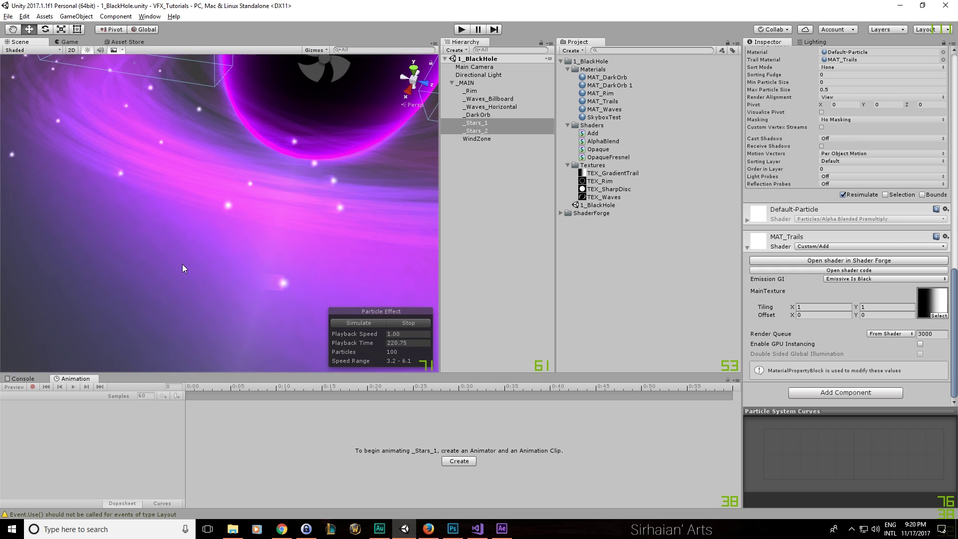
{"action": "scroll", "coordinate": [285, 228], "scroll_direction": "down", "scroll_amount": 5}
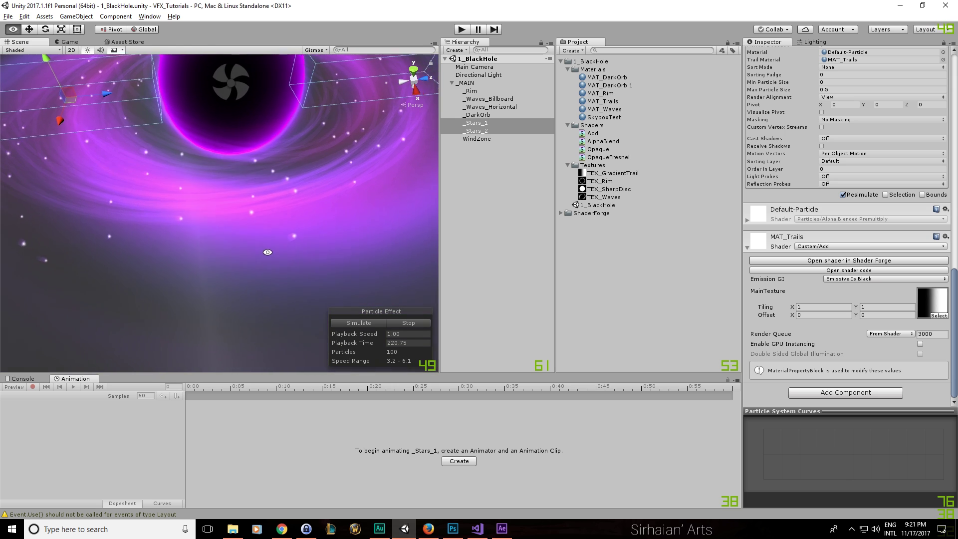
{"action": "left_click_drag", "start_coordinate": [267, 209], "coordinate": [306, 198], "text": "alt"}
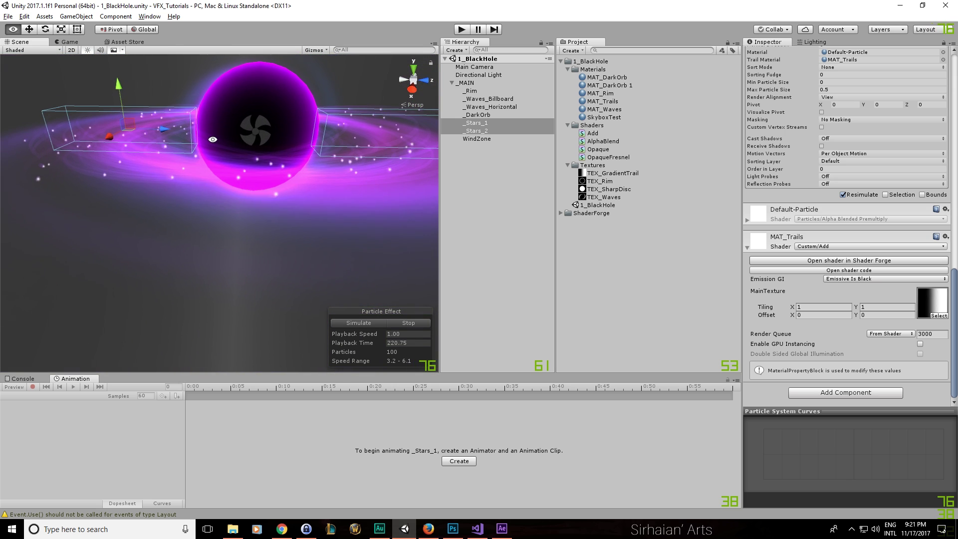
{"action": "scroll", "coordinate": [780, 171], "scroll_direction": "up", "scroll_amount": 3}
Try a Ratio of 0.1 in the Trails module and restore it to 1
{"action": "scroll", "coordinate": [780, 170], "scroll_direction": "up", "scroll_amount": 20}
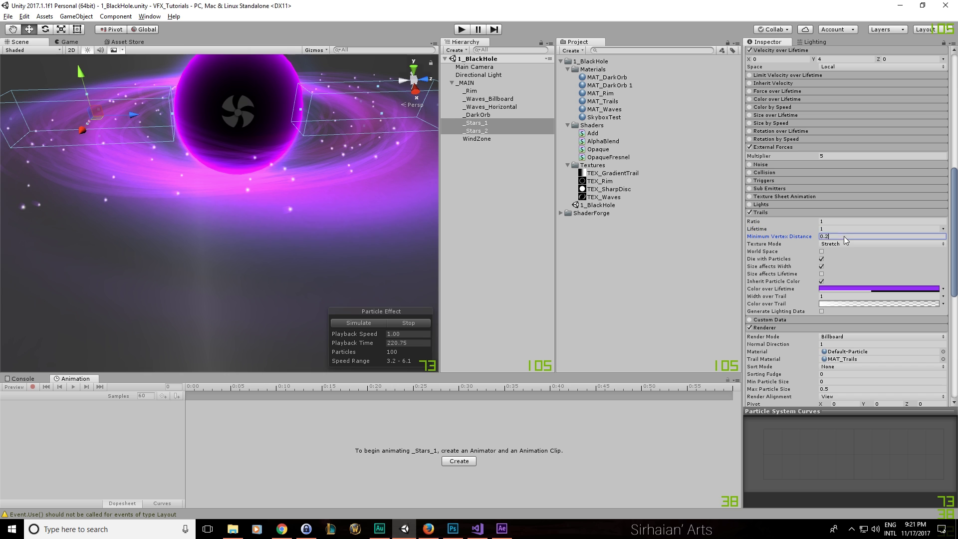
{"action": "left_click", "coordinate": [836, 221]}
{"action": "type", "text": "0.1"}
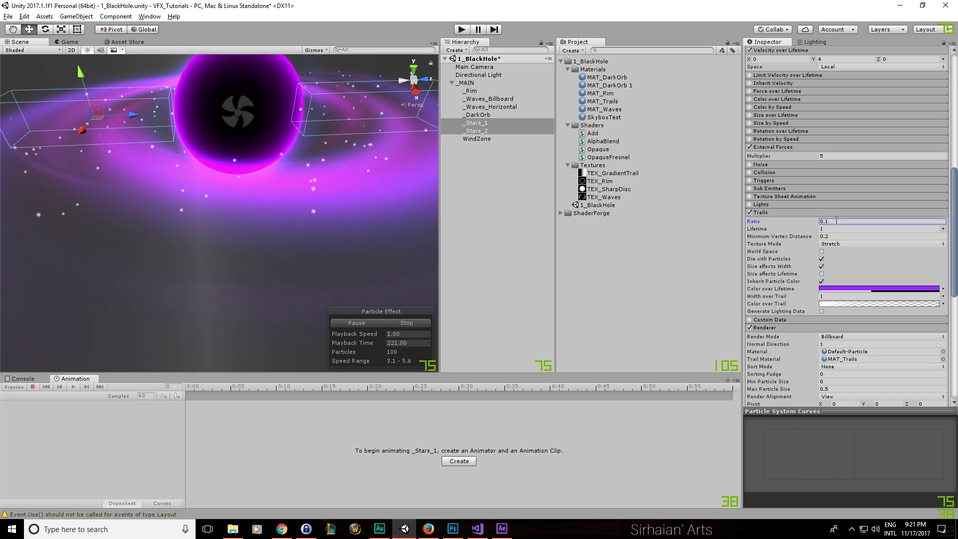
{"action": "key", "text": "BackSpace"}
{"action": "key", "text": "BackSpace"}
{"action": "key", "text": "BackSpace"}
{"action": "type", "text": "1"}
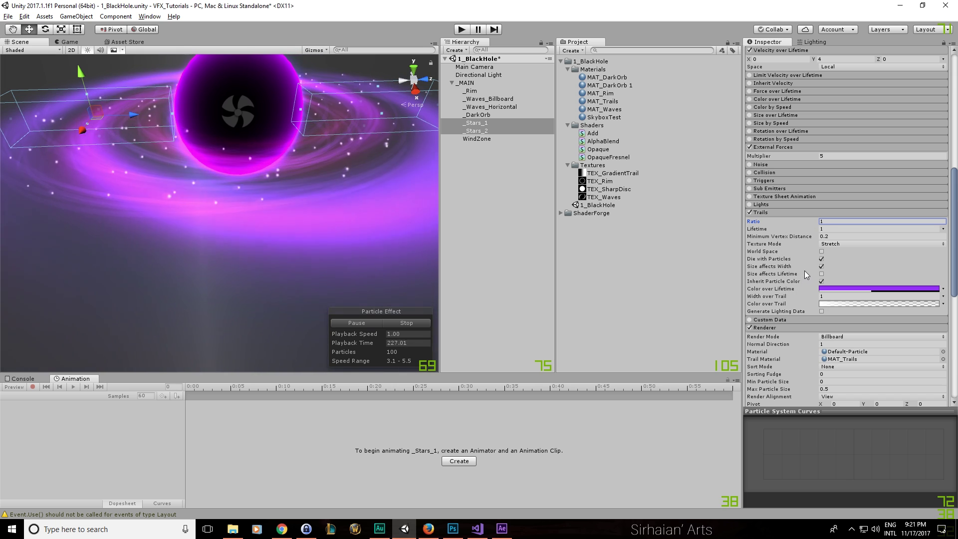
Try the trails with Size affects Width off and with World Space on, restoring both options
{"action": "left_click", "coordinate": [821, 266]}
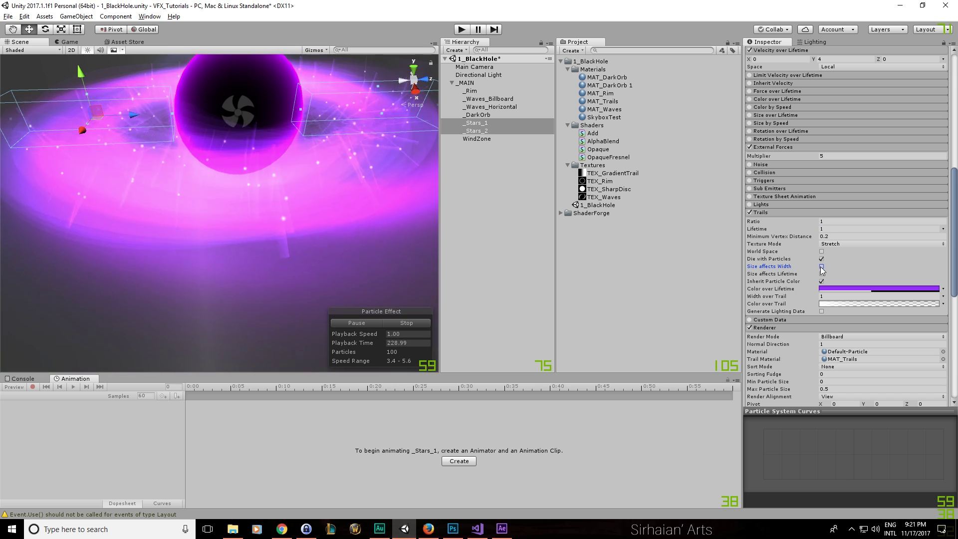
{"action": "scroll", "coordinate": [234, 239], "scroll_direction": "down", "scroll_amount": 7}
{"action": "left_click_drag", "start_coordinate": [226, 240], "coordinate": [391, 242], "text": "alt"}
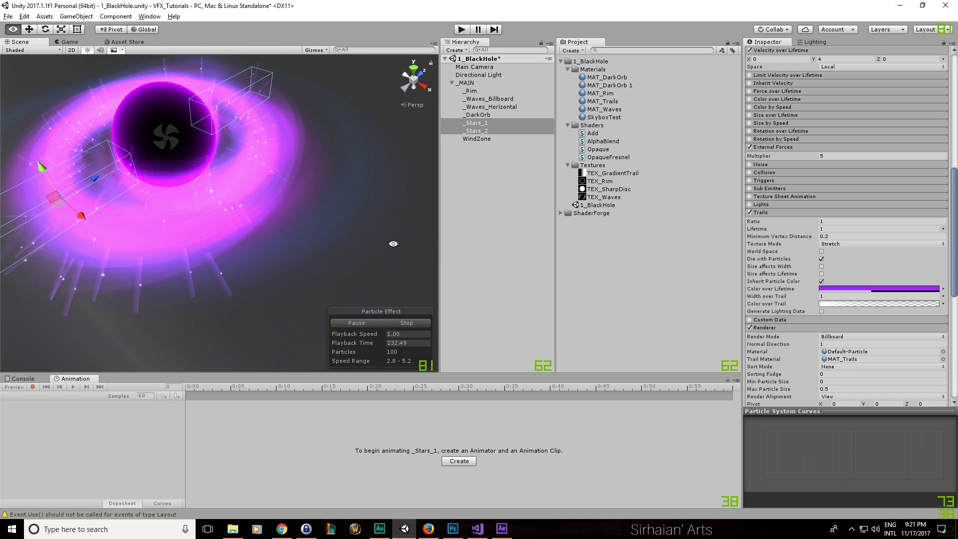
{"action": "left_click", "coordinate": [821, 267]}
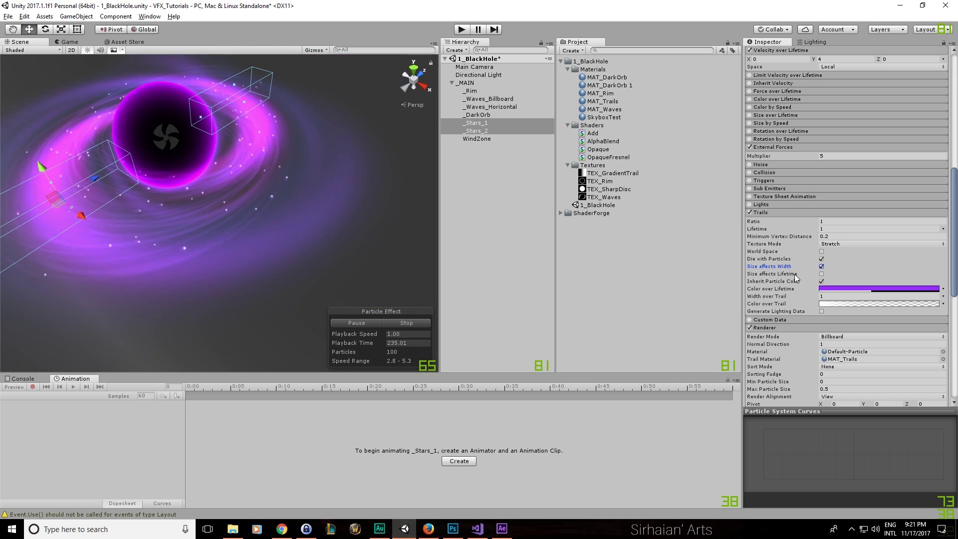
{"action": "left_click", "coordinate": [821, 252]}
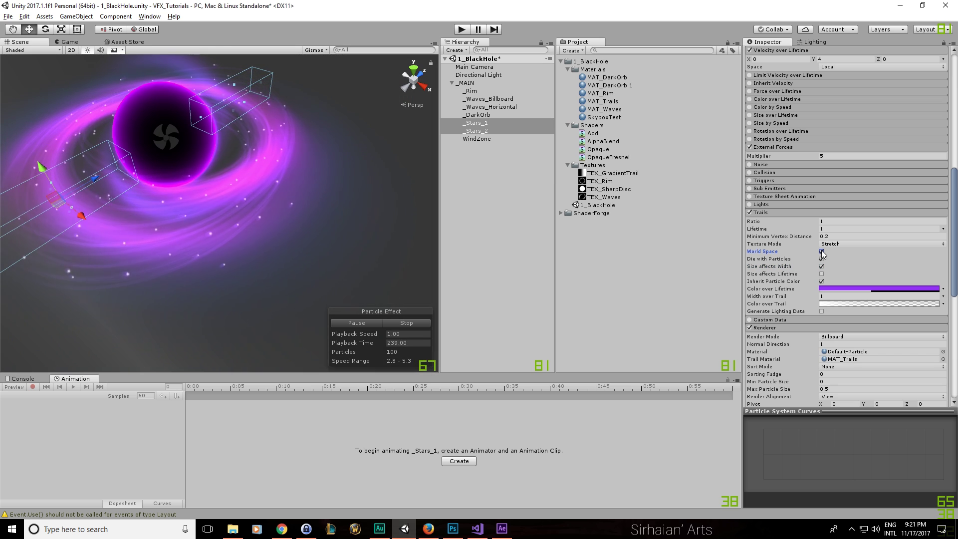
{"action": "left_click", "coordinate": [821, 251]}
Make the trails' Width over Trail a curve falling from 0.3 at the start to 0 at the end
{"action": "scroll", "coordinate": [798, 253], "scroll_direction": "down", "scroll_amount": 3}
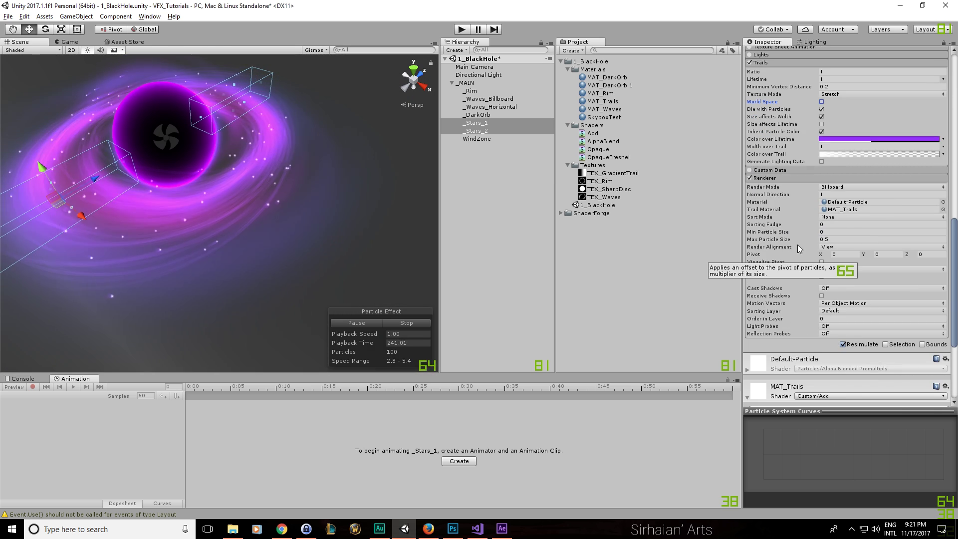
{"action": "left_click", "coordinate": [826, 237]}
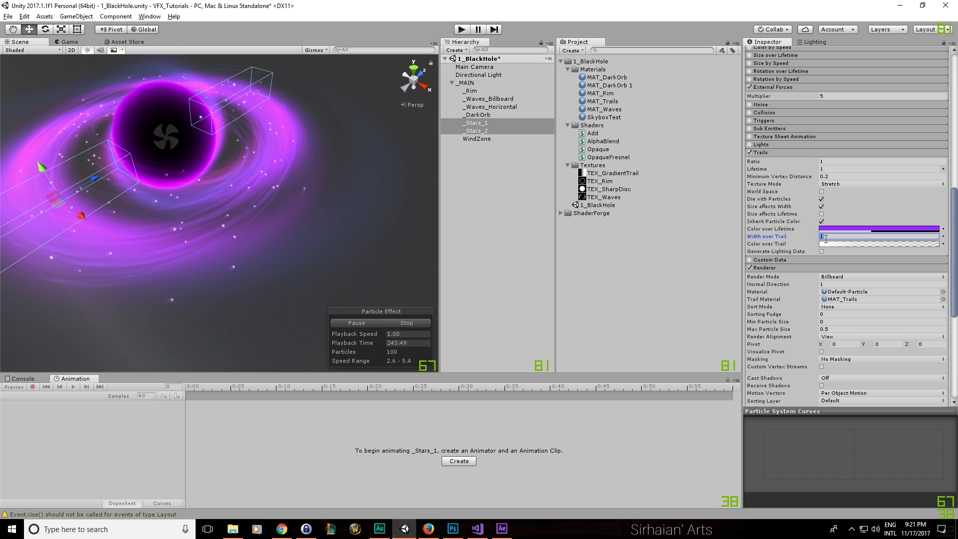
{"action": "left_click", "coordinate": [943, 236]}
{"action": "left_click", "coordinate": [923, 257]}
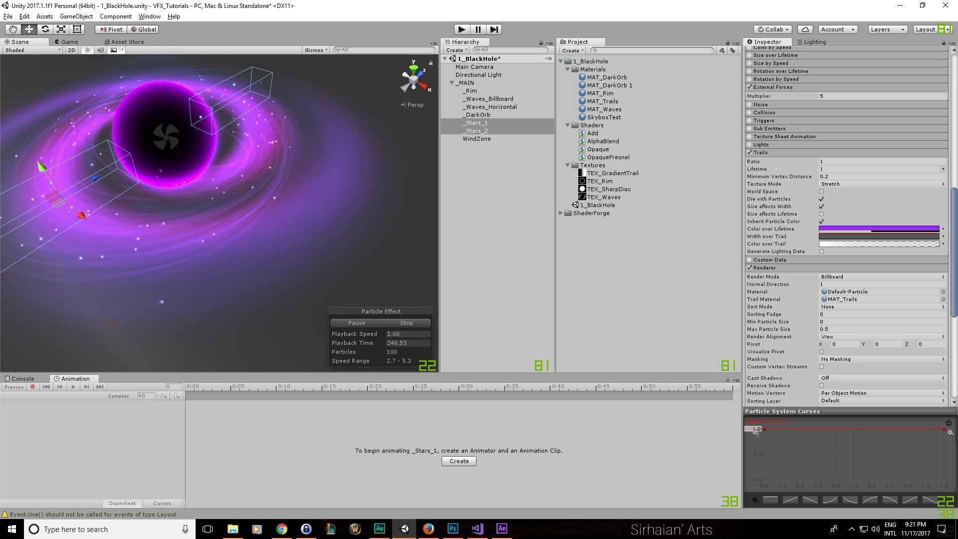
{"action": "left_click", "coordinate": [750, 428]}
{"action": "type", "text": "0.5"}
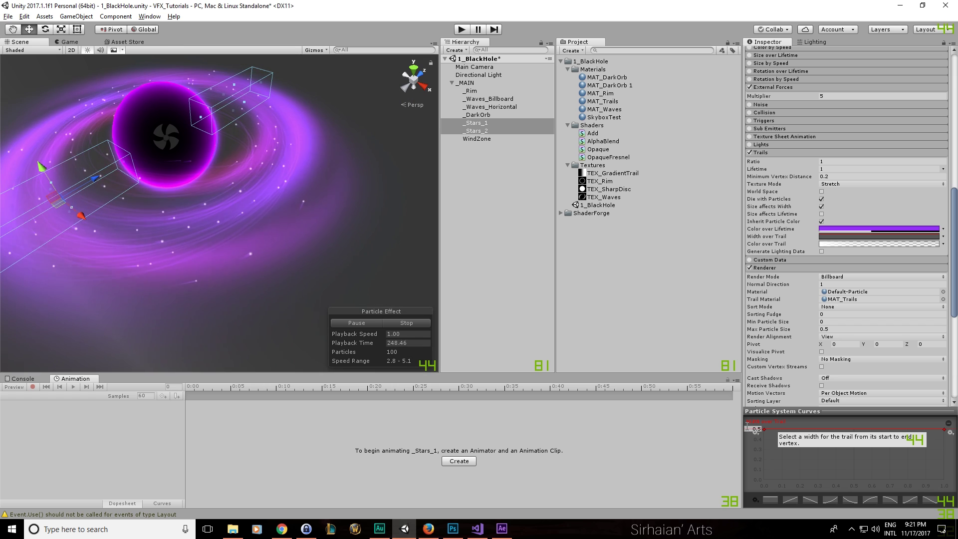
{"action": "key", "text": "Return"}
{"action": "type", "text": "0.4"}
{"action": "key", "text": "Return"}
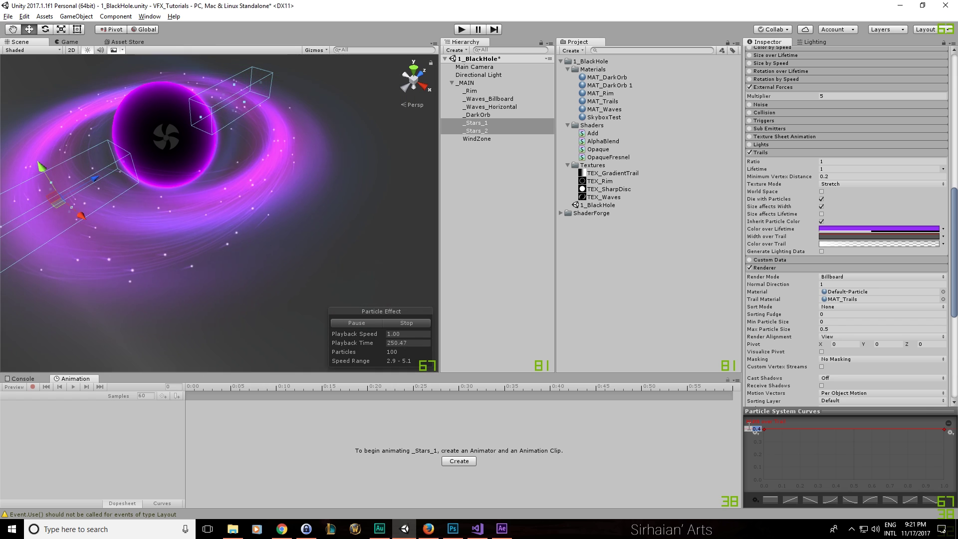
{"action": "type", "text": "0.3"}
{"action": "key", "text": "Return"}
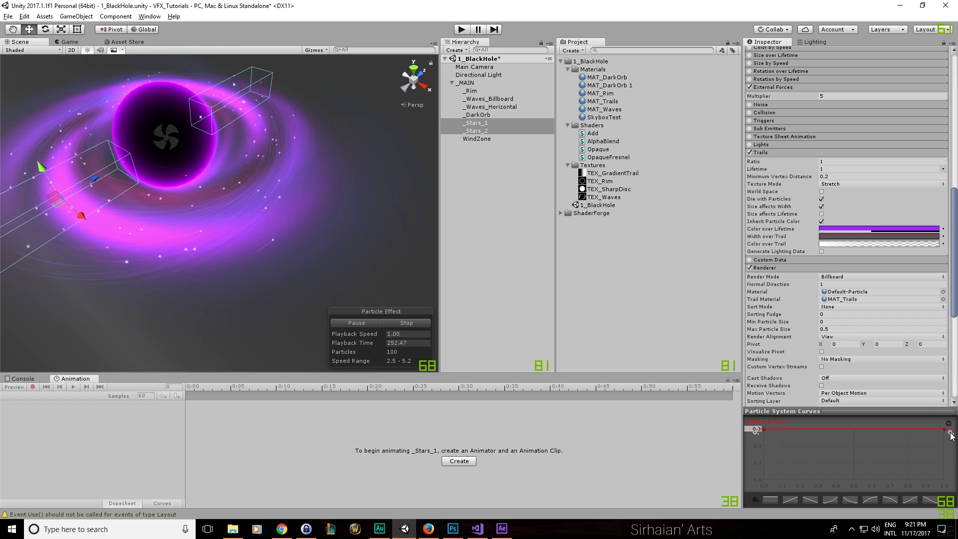
{"action": "left_click_drag", "start_coordinate": [944, 429], "coordinate": [944, 479]}
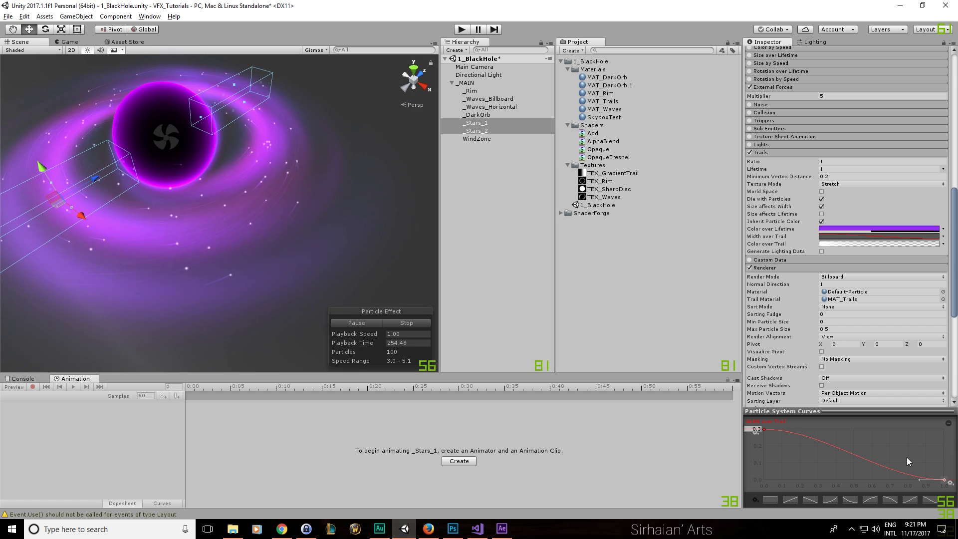
Select the _MAIN particle system and view the whole black hole effect
{"action": "middle_click_drag", "start_coordinate": [269, 235], "coordinate": [347, 260]}
{"action": "left_click_drag", "start_coordinate": [348, 260], "coordinate": [265, 294], "text": "alt"}
{"action": "left_click", "coordinate": [513, 182]}
{"action": "left_click", "coordinate": [477, 84]}
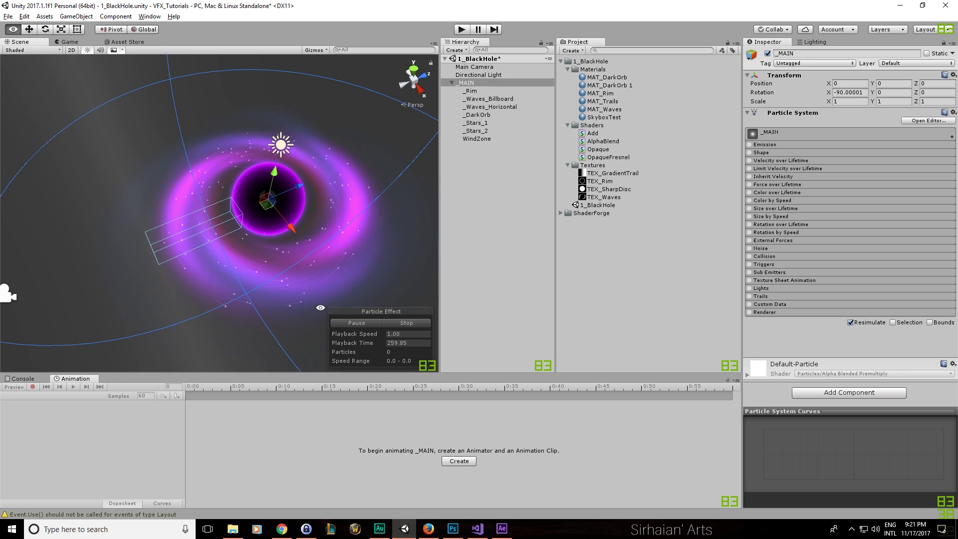
Inspect the WindZone, both star systems and the _Rim particle system while viewing the effect from several angles
{"action": "left_click", "coordinate": [474, 139]}
{"action": "left_click", "coordinate": [747, 113]}
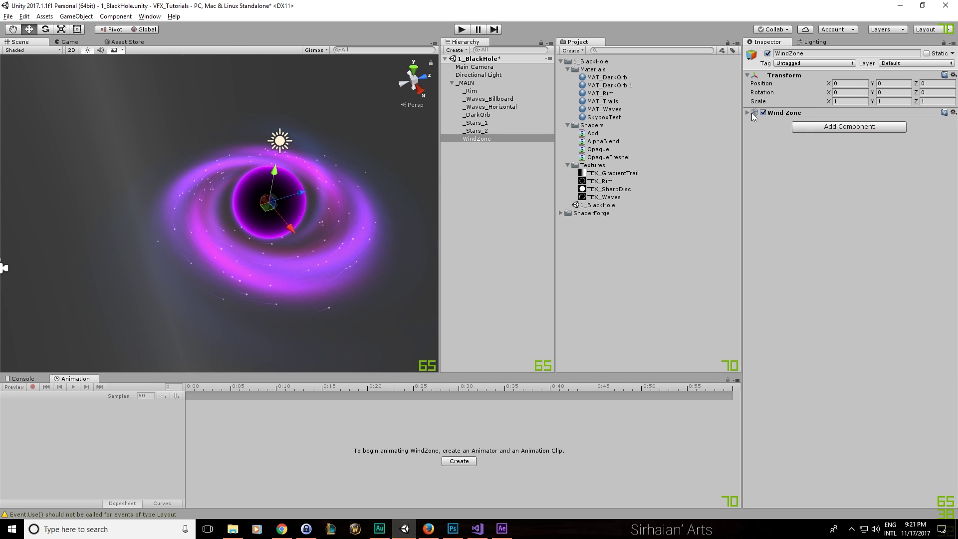
{"action": "left_click_drag", "start_coordinate": [319, 229], "coordinate": [271, 235], "text": "alt"}
{"action": "left_click", "coordinate": [477, 131]}
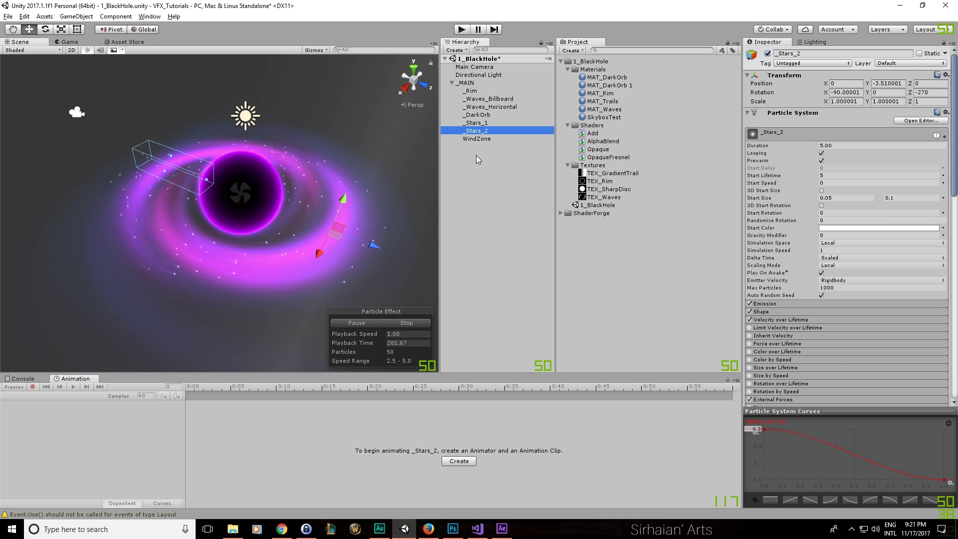
{"action": "left_click", "coordinate": [476, 123], "text": "ctrl"}
{"action": "left_click", "coordinate": [777, 308]}
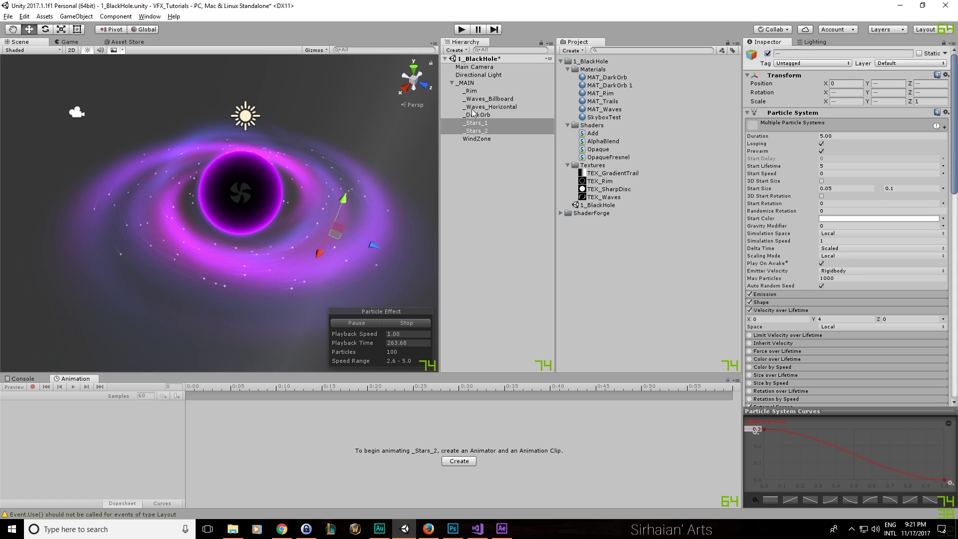
{"action": "left_click", "coordinate": [471, 91]}
{"action": "left_click_drag", "start_coordinate": [309, 195], "coordinate": [334, 201], "text": "alt"}
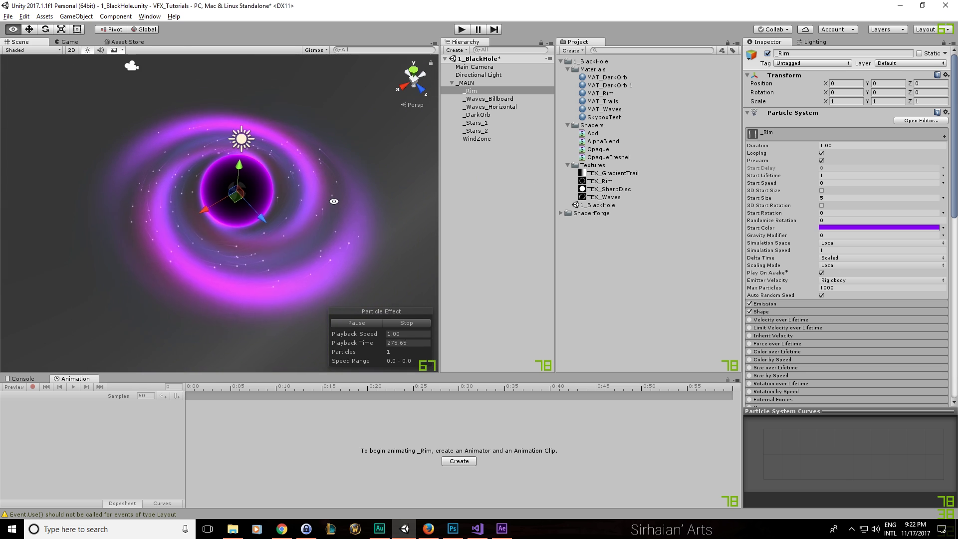
Try a yellow Start Color (FFD800) on the _Stars_1 and _Stars_2 particle systems together
{"action": "left_click", "coordinate": [490, 124]}
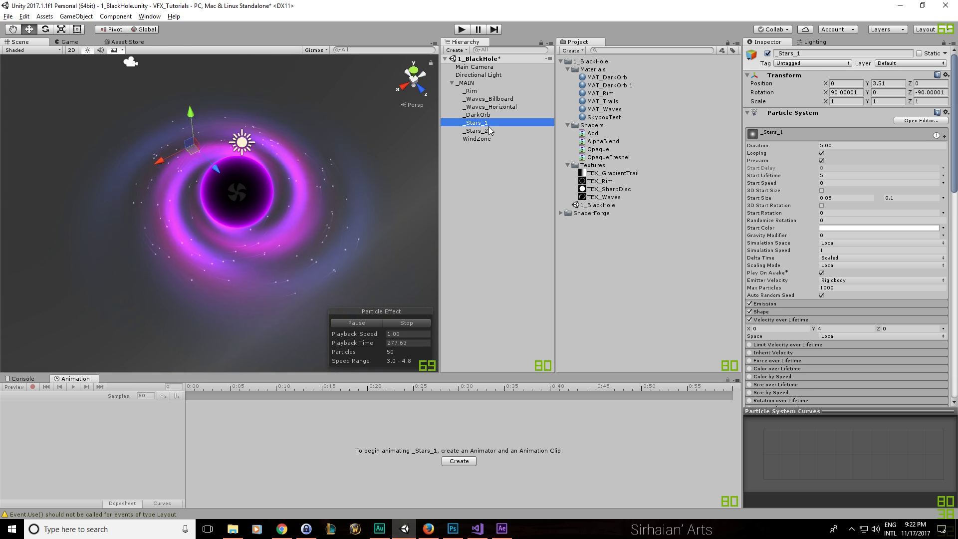
{"action": "left_click", "coordinate": [489, 130], "text": "shift"}
{"action": "scroll", "coordinate": [189, 237], "scroll_direction": "up", "scroll_amount": 3}
{"action": "left_click_drag", "start_coordinate": [172, 244], "coordinate": [299, 179], "text": "alt"}
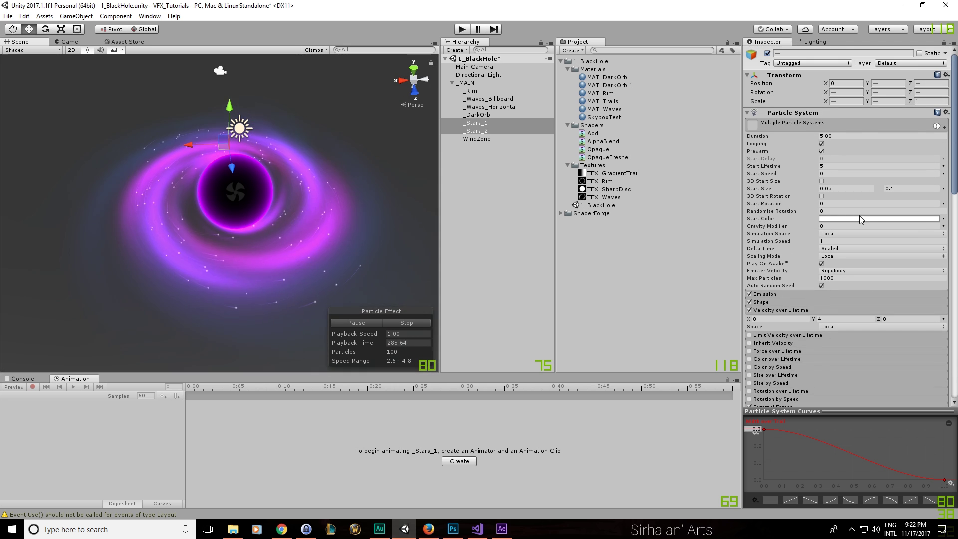
{"action": "left_click", "coordinate": [860, 219]}
{"action": "left_click", "coordinate": [101, 113]}
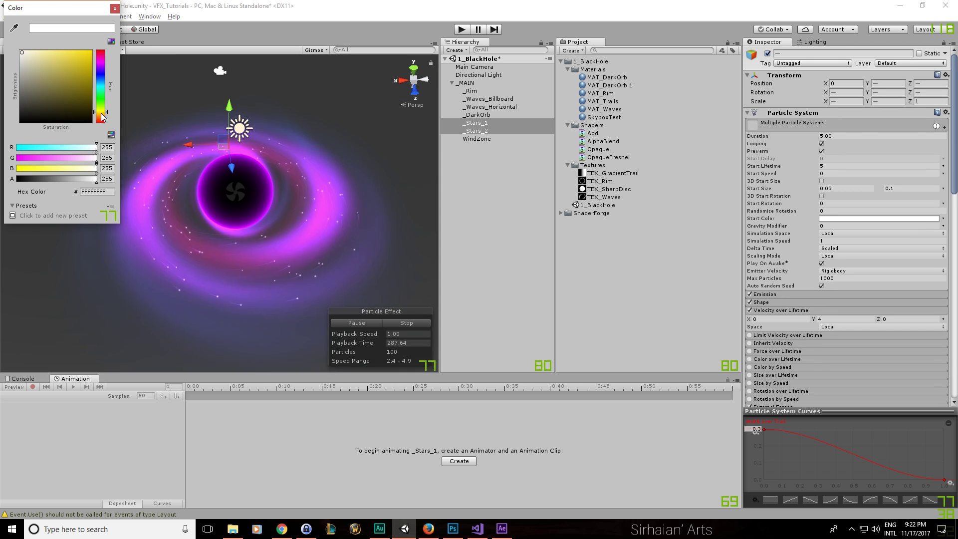
{"action": "left_click_drag", "start_coordinate": [101, 113], "coordinate": [103, 111]}
{"action": "left_click", "coordinate": [345, 76]}
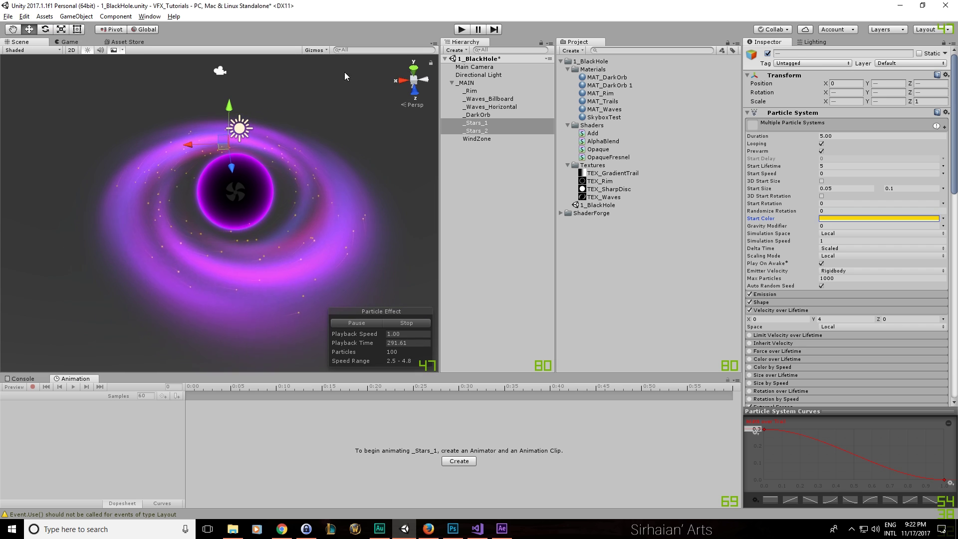
Check the star systems' Renderer material and create a new material from the Add shader
{"action": "scroll", "coordinate": [786, 222], "scroll_direction": "down", "scroll_amount": 10}
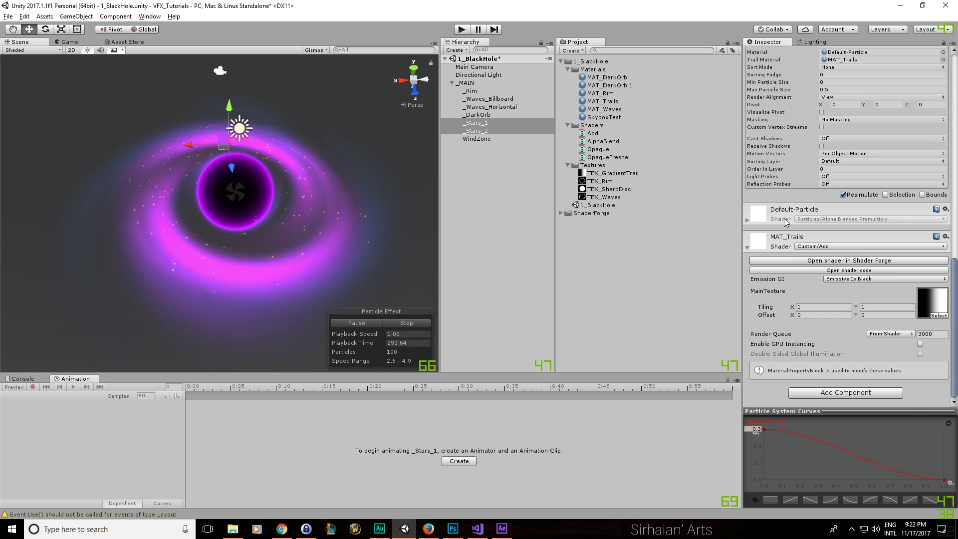
{"action": "scroll", "coordinate": [798, 230], "scroll_direction": "up", "scroll_amount": 10}
{"action": "left_click", "coordinate": [839, 261]}
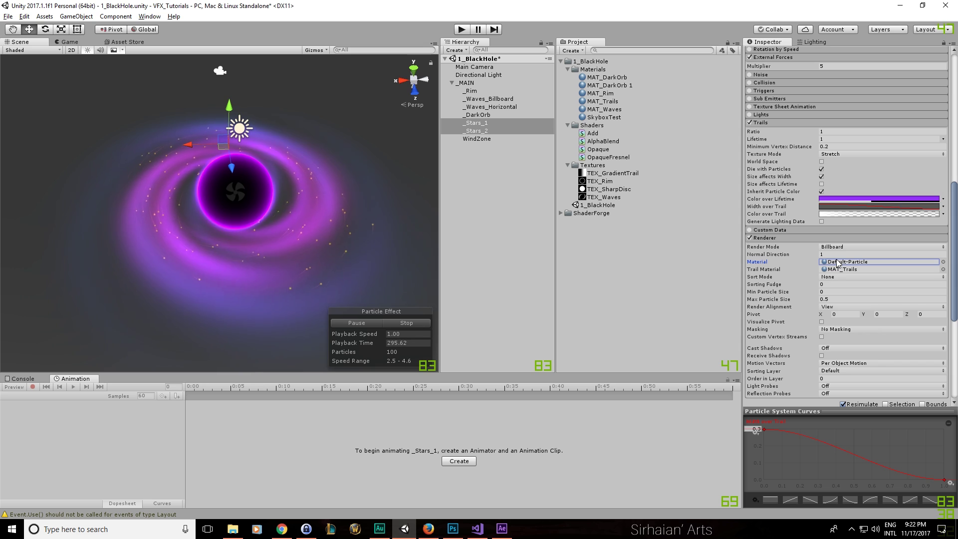
{"action": "left_click", "coordinate": [599, 134]}
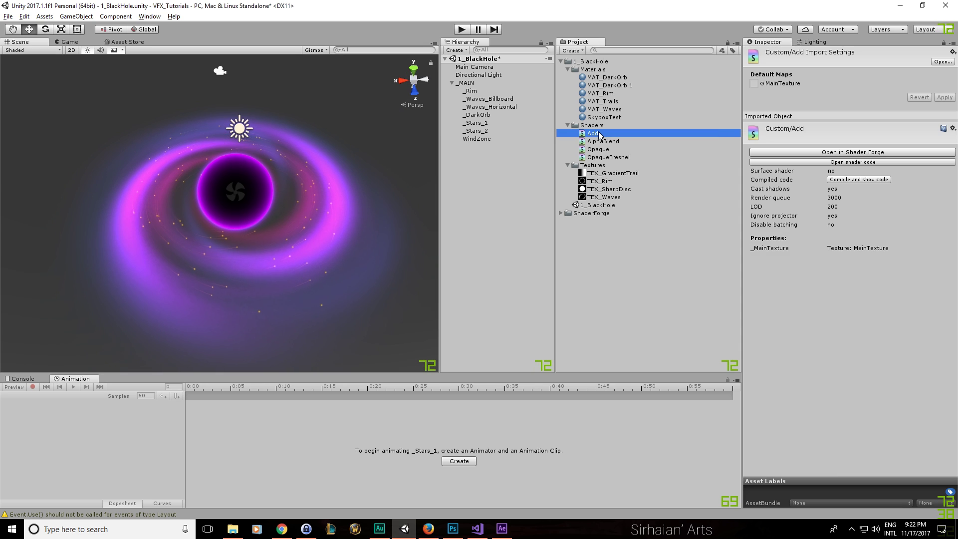
{"action": "right_click", "coordinate": [599, 134]}
{"action": "mouse_move", "coordinate": [636, 139]}
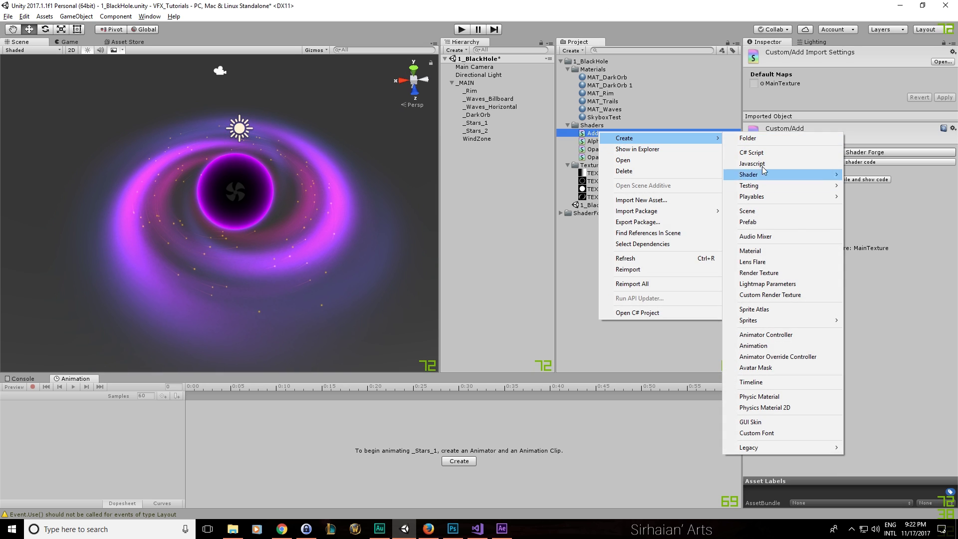
{"action": "left_click", "coordinate": [773, 251]}
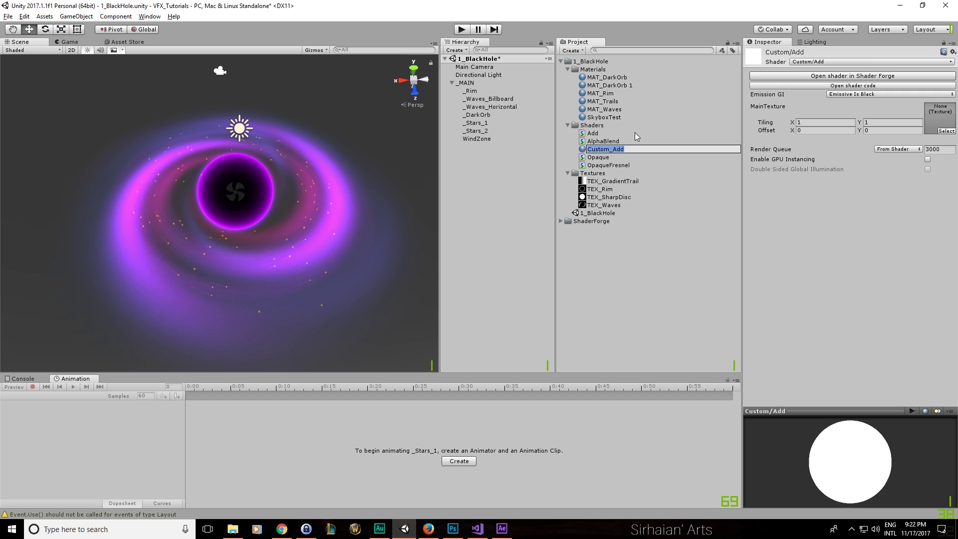
Name the new material MAT_Stars and move it into the Materials folder
{"action": "type", "text": "Stars"}
{"action": "key", "text": "Return"}
{"action": "key", "text": "F2"}
{"action": "type", "text": "MAT_Stars"}
{"action": "key", "text": "Return"}
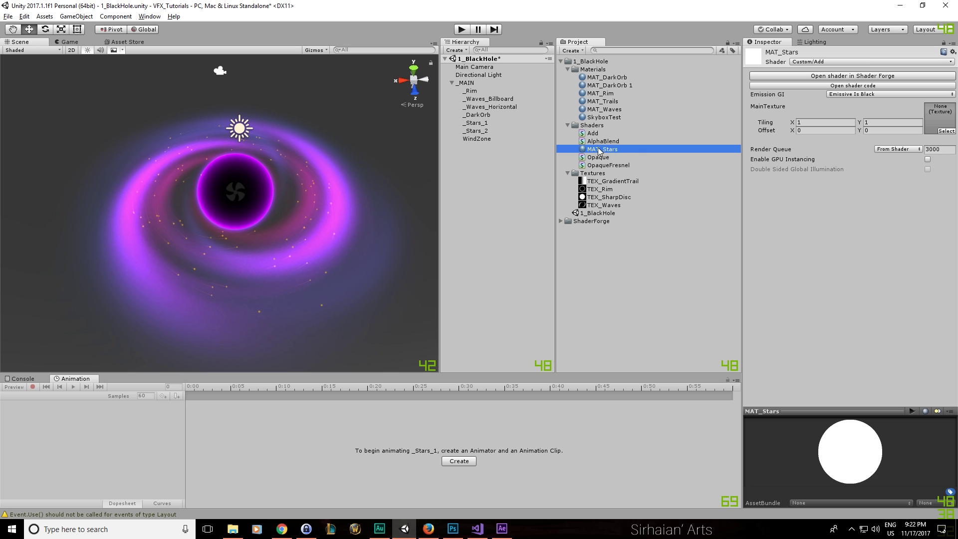
{"action": "left_click_drag", "start_coordinate": [603, 72], "coordinate": [603, 72]}
Assign MAT_Stars as the Renderer material of both _Stars_1 and _Stars_2
{"action": "left_click", "coordinate": [488, 139]}
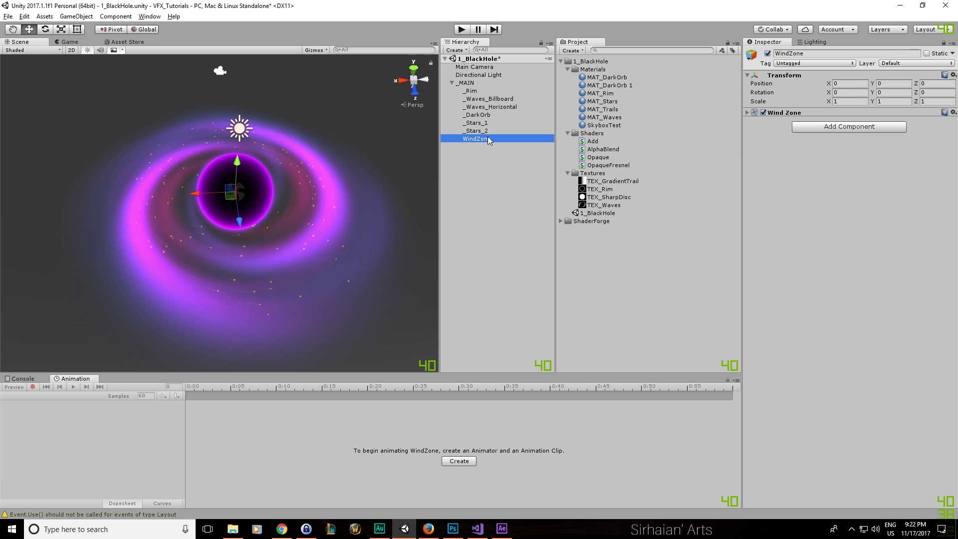
{"action": "left_click", "coordinate": [476, 123], "text": "ctrl"}
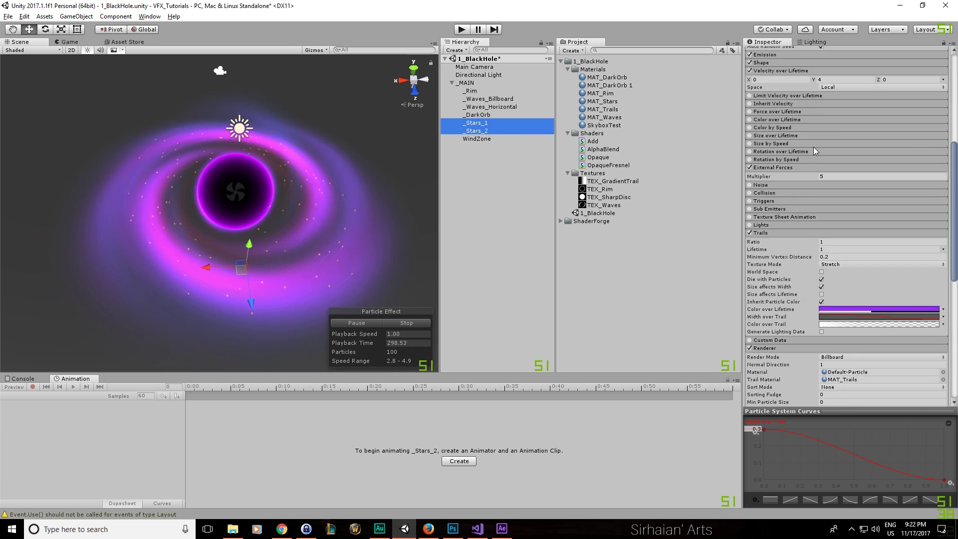
{"action": "left_click_drag", "start_coordinate": [599, 110], "coordinate": [834, 168]}
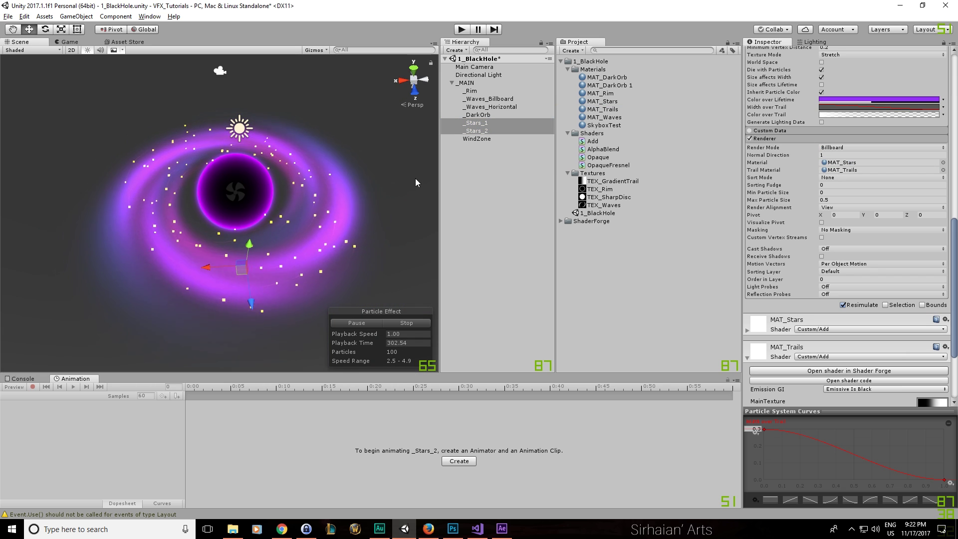
Set the MainTexture of MAT_Stars to the Default-Particle texture and view the stars from other angles
{"action": "scroll", "coordinate": [861, 307], "scroll_direction": "down", "scroll_amount": 5}
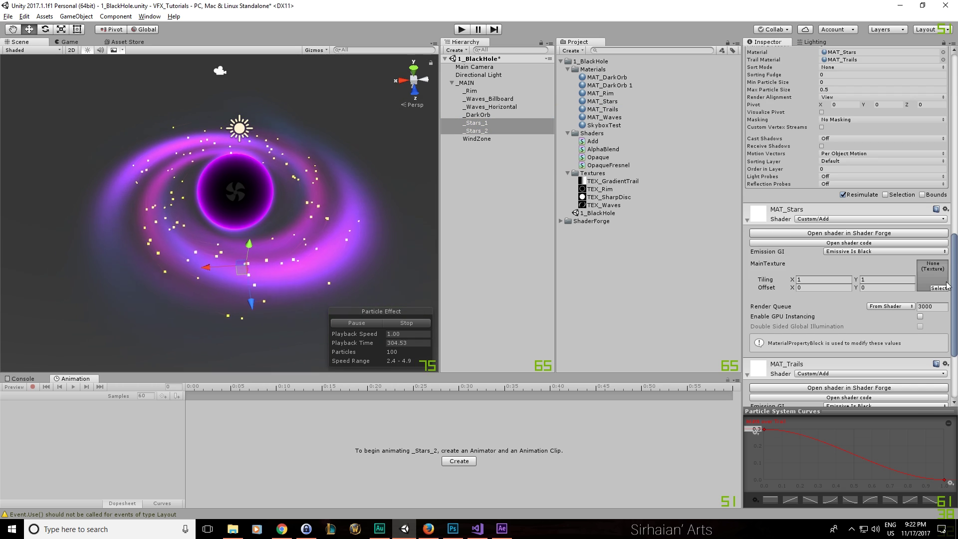
{"action": "left_click", "coordinate": [940, 288]}
{"action": "scroll", "coordinate": [569, 213], "scroll_direction": "down", "scroll_amount": 15}
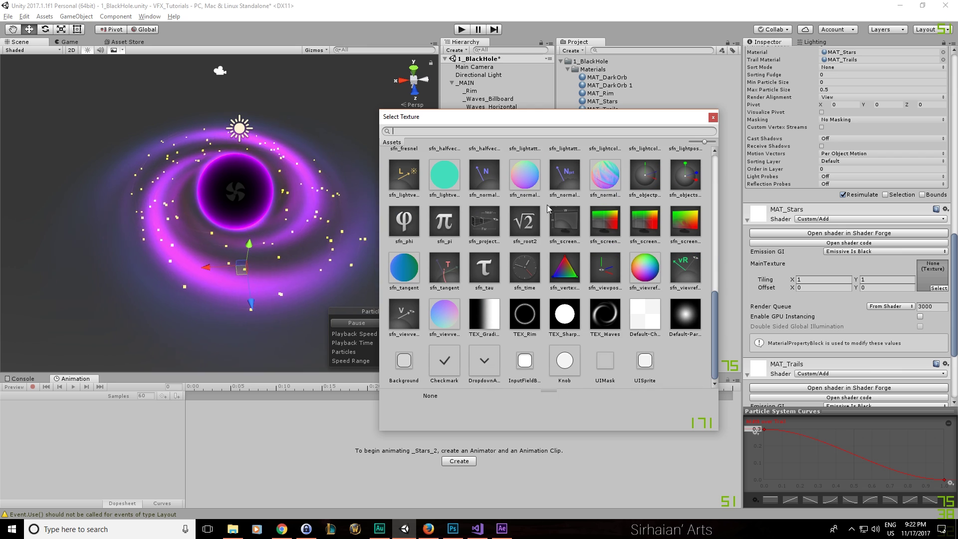
{"action": "double_click", "coordinate": [685, 317]}
{"action": "left_click_drag", "start_coordinate": [207, 273], "coordinate": [339, 199], "text": "alt"}
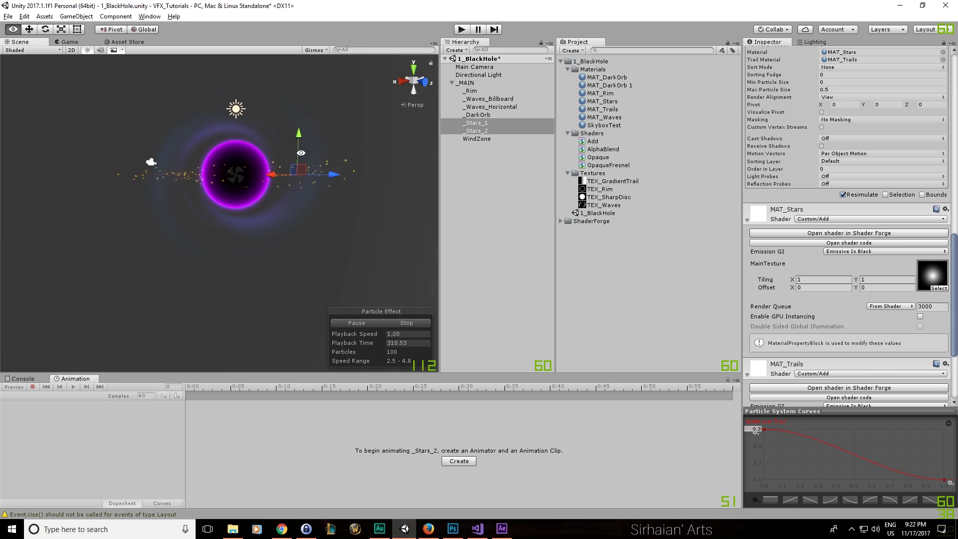
Change the Start Color of both star systems to a light purple (9562FF)
{"action": "scroll", "coordinate": [856, 219], "scroll_direction": "up", "scroll_amount": 10}
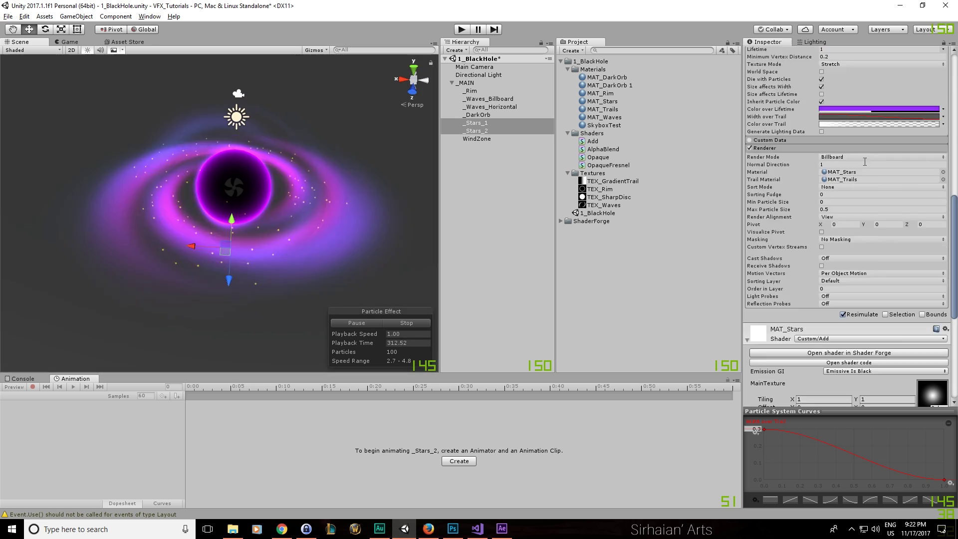
{"action": "left_click", "coordinate": [861, 219]}
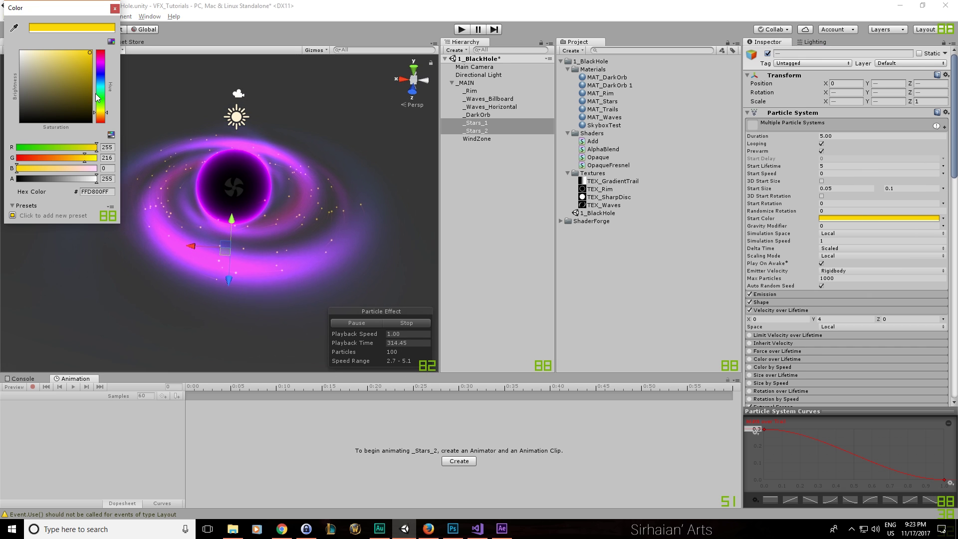
{"action": "left_click_drag", "start_coordinate": [98, 98], "coordinate": [104, 86]}
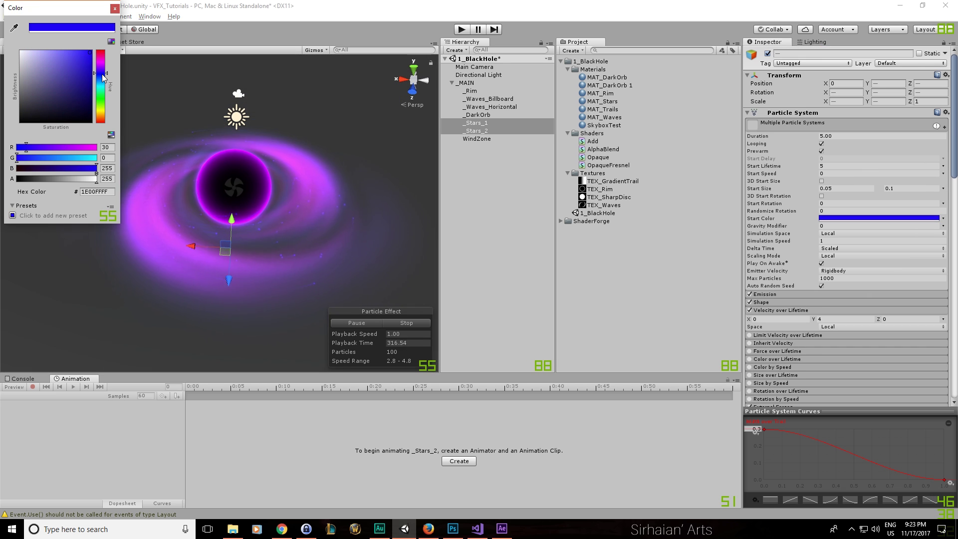
{"action": "left_click_drag", "start_coordinate": [101, 73], "coordinate": [102, 70]}
{"action": "left_click", "coordinate": [56, 52]}
{"action": "left_click_drag", "start_coordinate": [60, 44], "coordinate": [64, 45]}
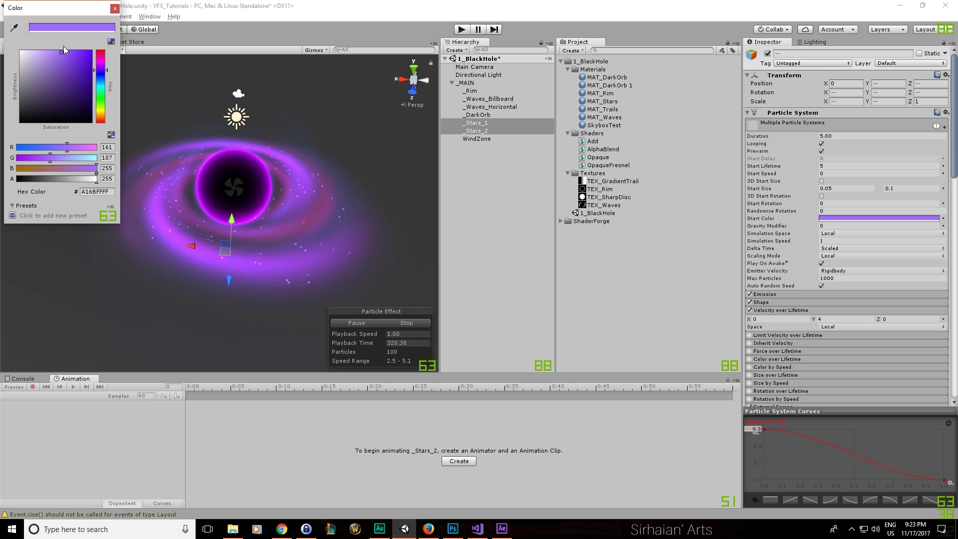
{"action": "left_click_drag", "start_coordinate": [103, 70], "coordinate": [103, 71]}
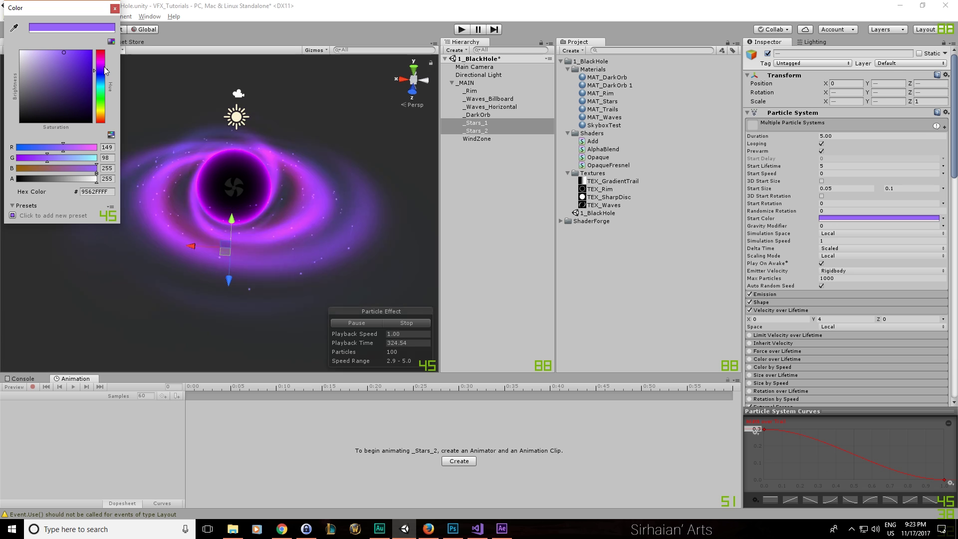
{"action": "left_click", "coordinate": [115, 10]}
Make the stars' Start Color Random Between Two Colors, using pinkish purple (C962FF) and light blue
{"action": "left_click", "coordinate": [943, 219]}
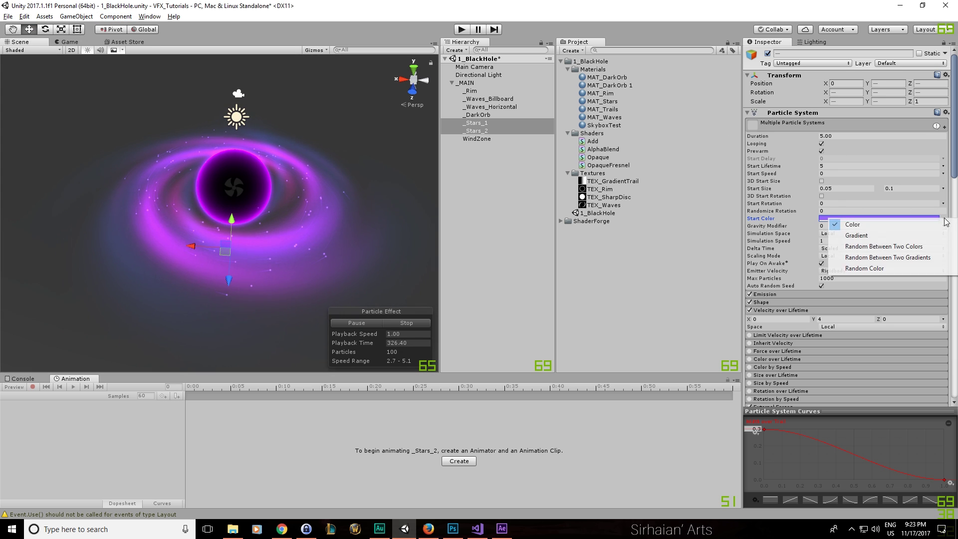
{"action": "left_click", "coordinate": [923, 247]}
{"action": "left_click", "coordinate": [905, 225]}
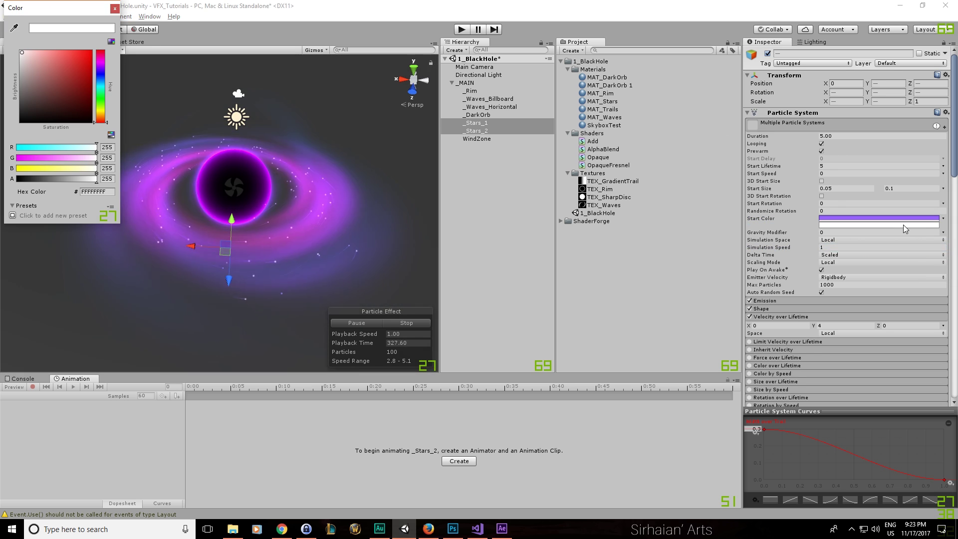
{"action": "left_click_drag", "start_coordinate": [107, 84], "coordinate": [107, 81]}
{"action": "left_click_drag", "start_coordinate": [79, 44], "coordinate": [74, 46]}
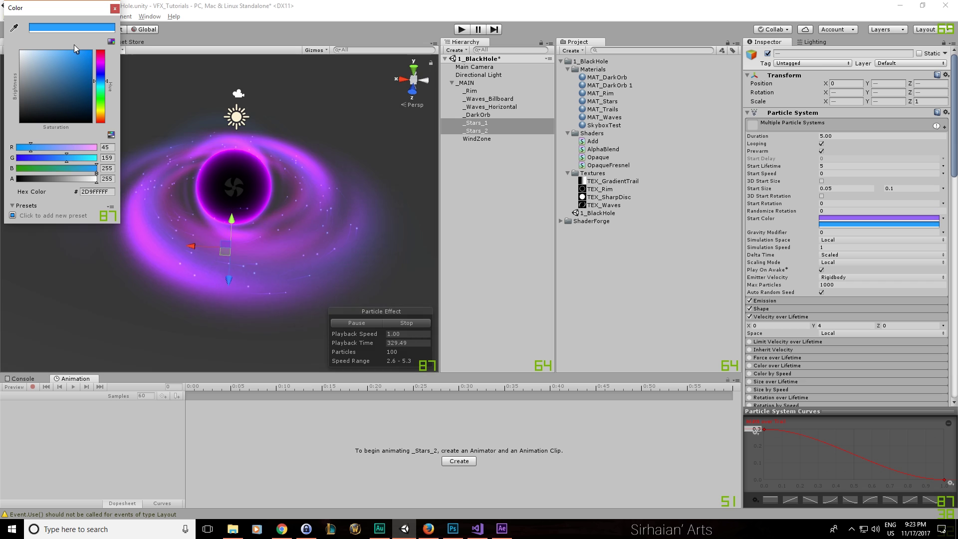
{"action": "left_click_drag", "start_coordinate": [101, 80], "coordinate": [131, 73]}
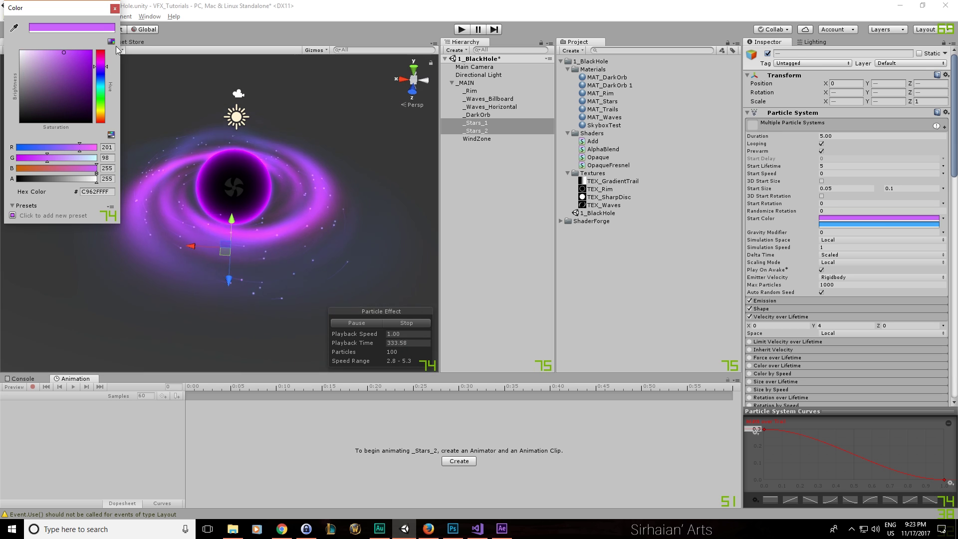
{"action": "left_click", "coordinate": [115, 8]}
Save the scene and view the recoloured stars from several angles with _Rim selected
{"action": "left_click_drag", "start_coordinate": [209, 150], "coordinate": [320, 162], "text": "alt"}
{"action": "left_click", "coordinate": [491, 98]}
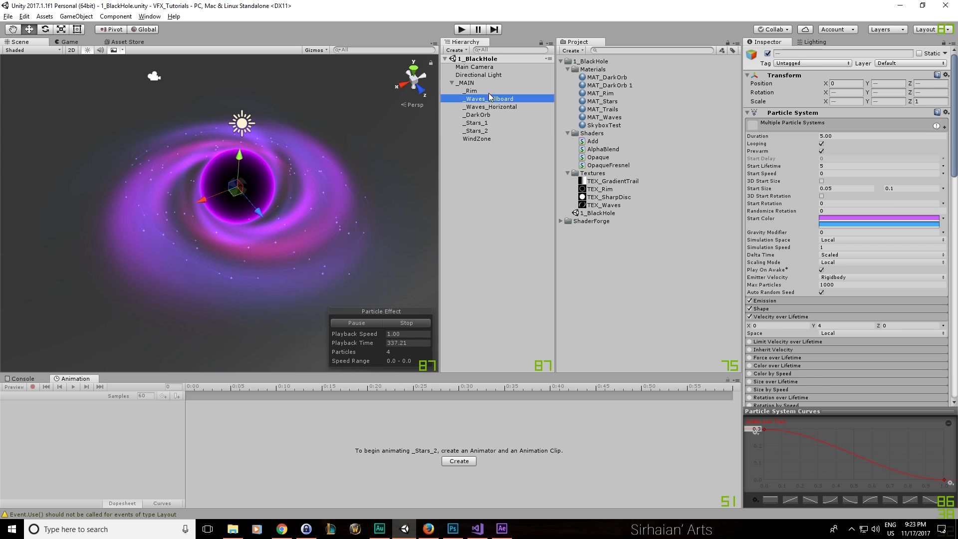
{"action": "left_click", "coordinate": [471, 90]}
{"action": "left_click_drag", "start_coordinate": [239, 165], "coordinate": [269, 159], "text": "alt"}
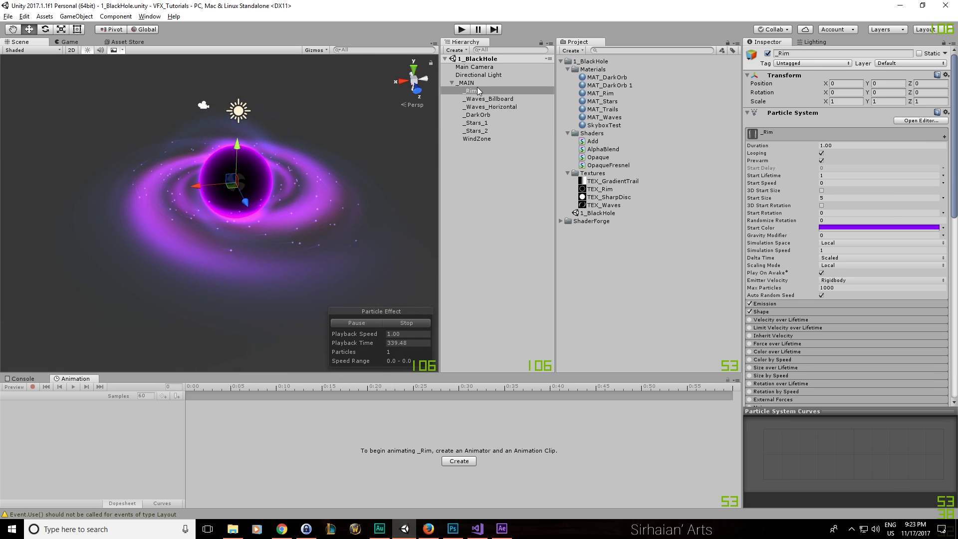
{"action": "left_click_drag", "start_coordinate": [323, 175], "coordinate": [340, 194], "text": "alt"}
Enable Color over Lifetime on _Stars_1 and _Stars_2 with alpha 0 at the start, 255 at 70.3%, and 0 at the end
{"action": "left_click", "coordinate": [477, 123]}
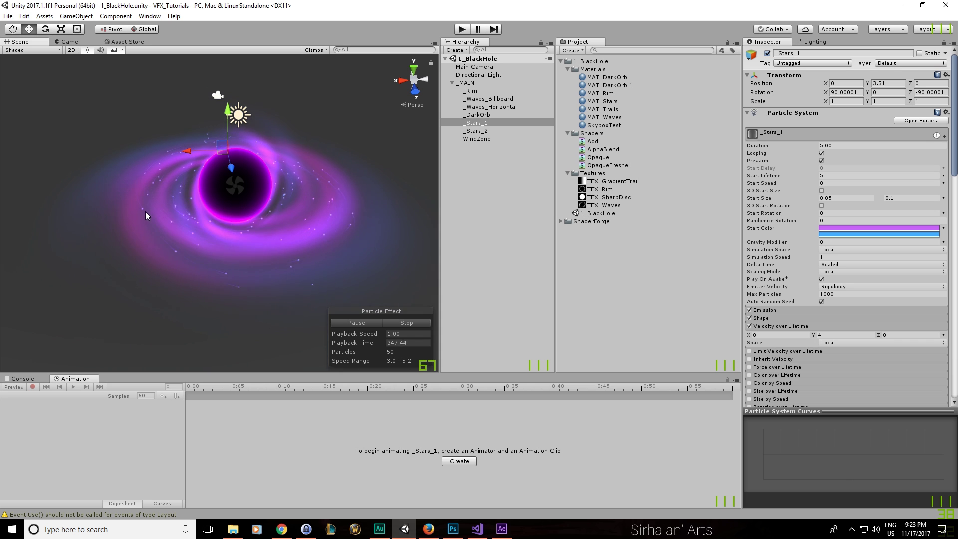
{"action": "left_click", "coordinate": [496, 129], "text": "ctrl"}
{"action": "scroll", "coordinate": [768, 188], "scroll_direction": "down", "scroll_amount": 10}
{"action": "scroll", "coordinate": [769, 187], "scroll_direction": "up", "scroll_amount": 10}
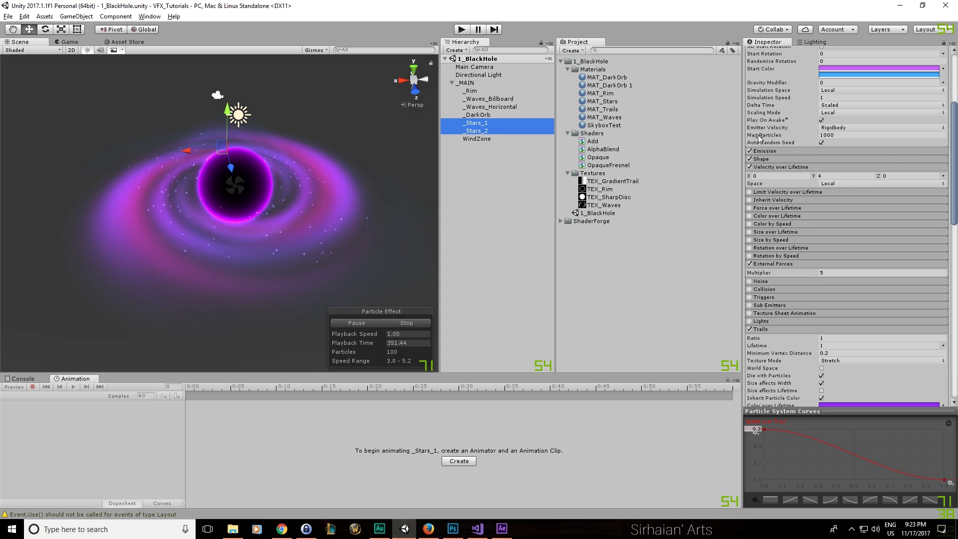
{"action": "left_click", "coordinate": [769, 218]}
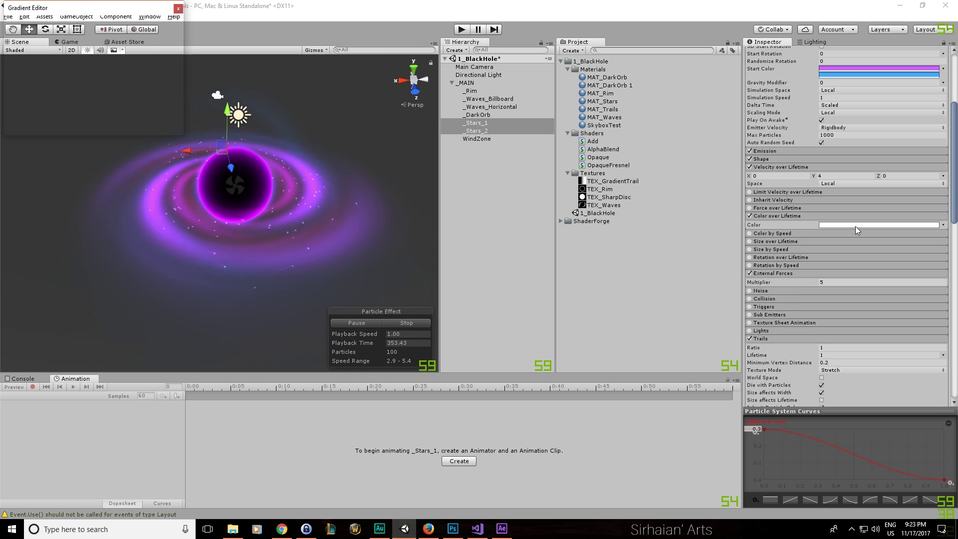
{"action": "left_click", "coordinate": [879, 224]}
{"action": "left_click", "coordinate": [44, 79]}
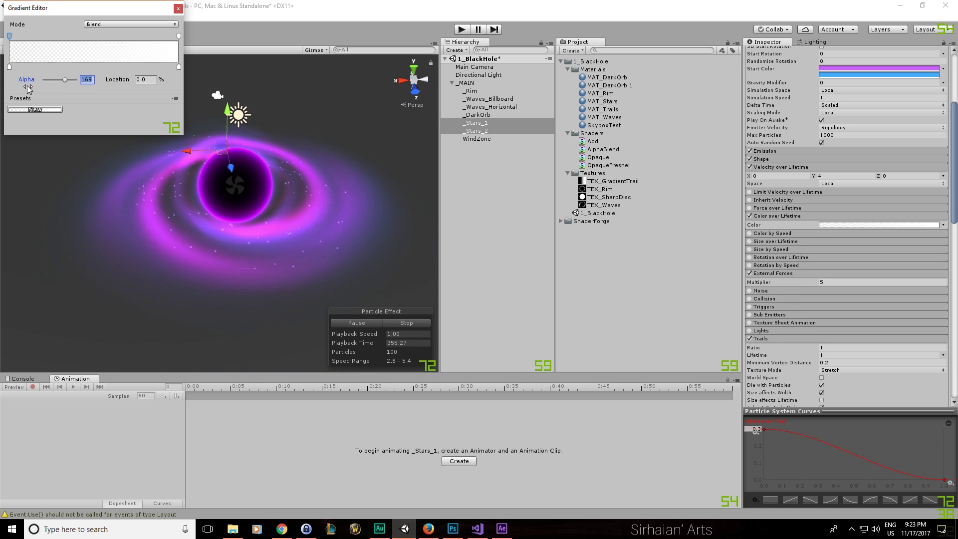
{"action": "left_click", "coordinate": [129, 36]}
{"action": "left_click", "coordinate": [178, 36]}
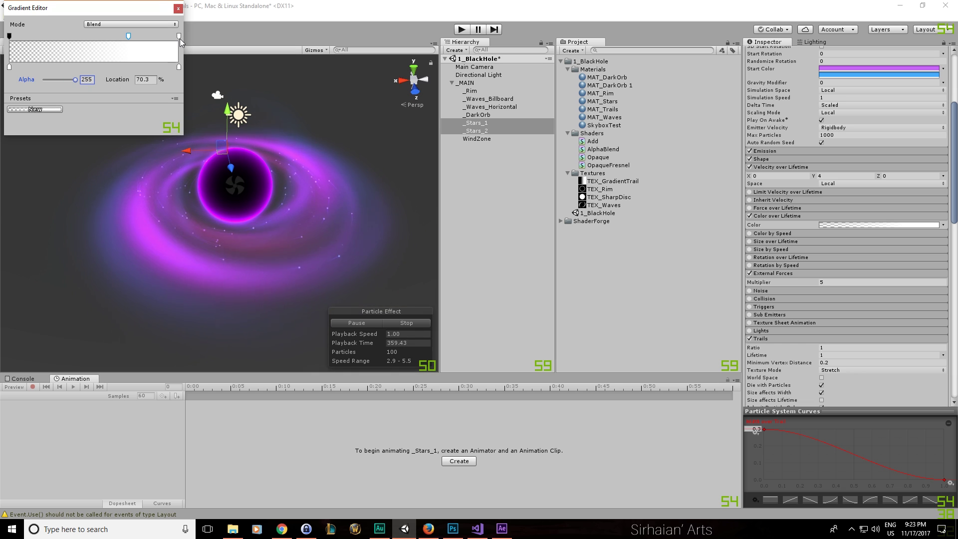
{"action": "left_click_drag", "start_coordinate": [75, 80], "coordinate": [8, 79]}
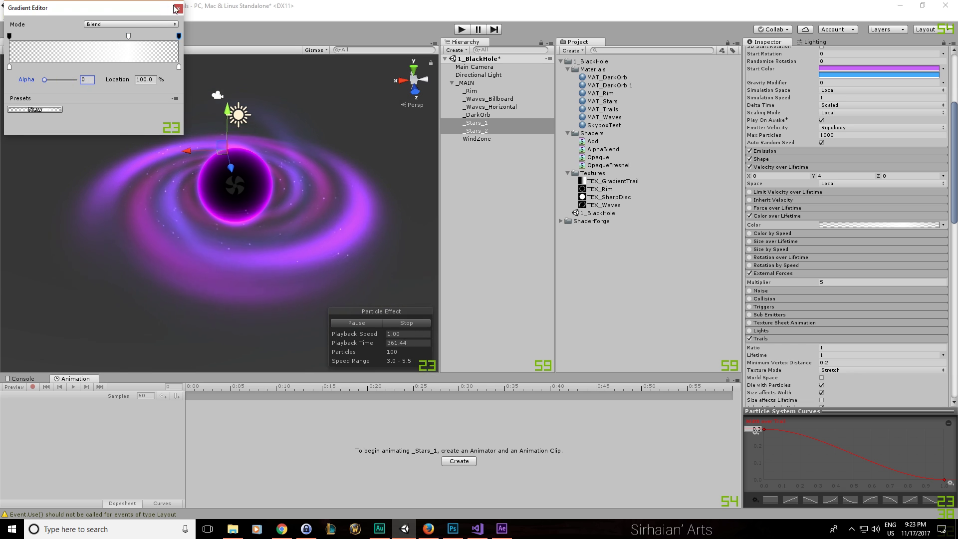
{"action": "left_click", "coordinate": [178, 8]}
Set both star systems' Start Size range to 0.02 and 0.12, and enable Size over Lifetime
{"action": "scroll", "coordinate": [816, 166], "scroll_direction": "up", "scroll_amount": 5}
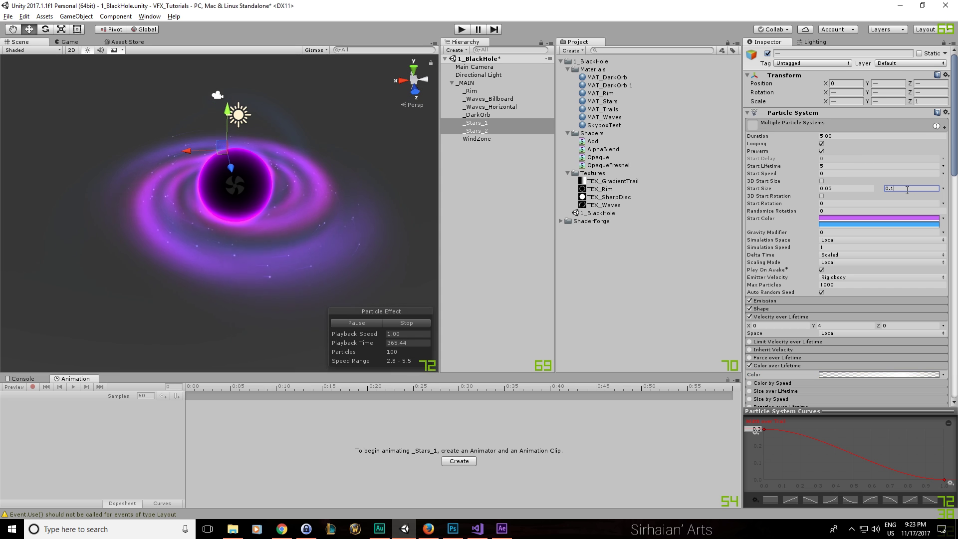
{"action": "left_click", "coordinate": [848, 188]}
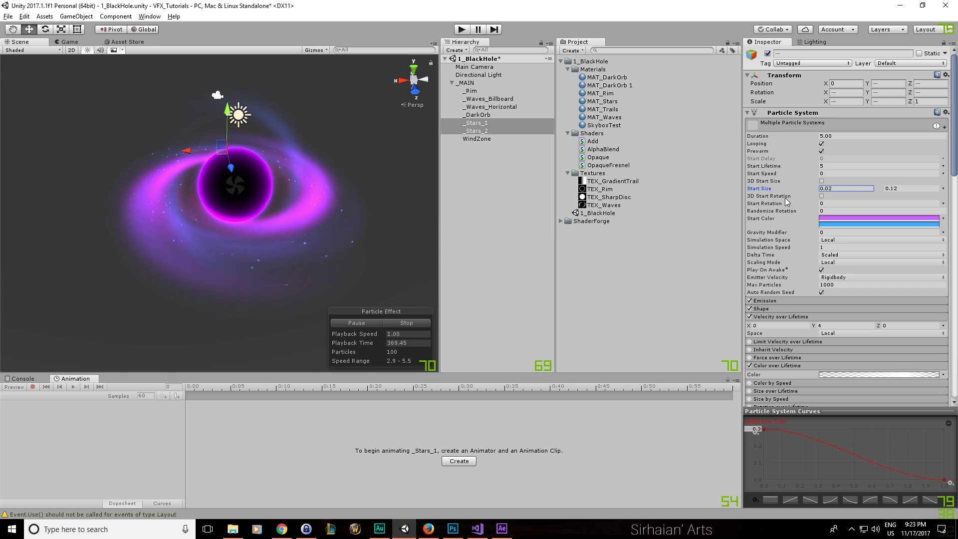
{"action": "scroll", "coordinate": [786, 201], "scroll_direction": "down", "scroll_amount": 8}
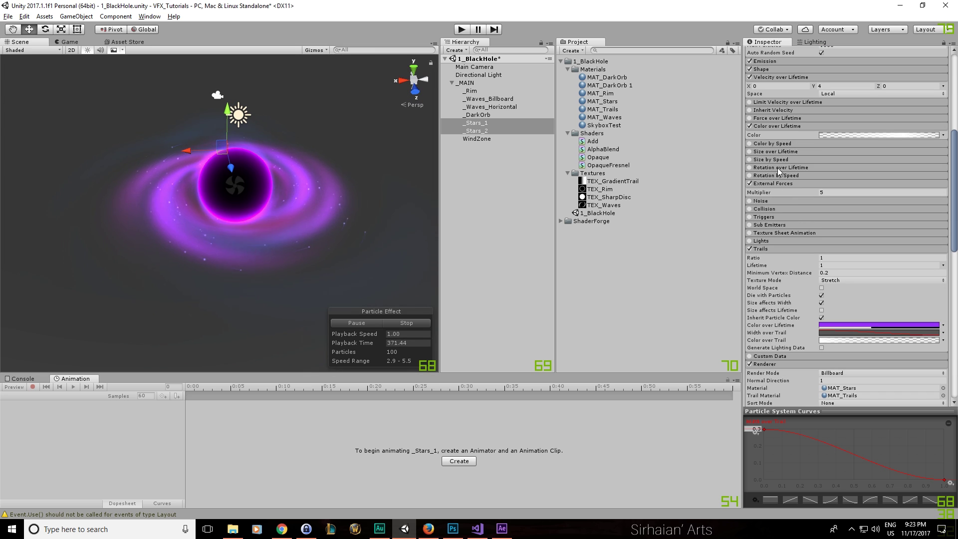
{"action": "left_click", "coordinate": [768, 151]}
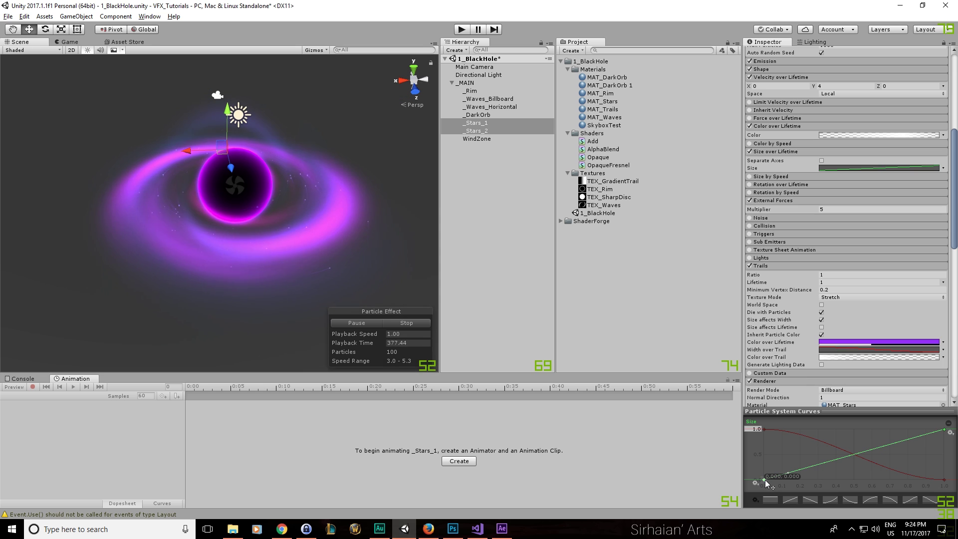
Shape the stars' Size over Lifetime curve to rise from about 0.35 to 1.0 near 0.63, and fall to 0 at the end
{"action": "left_click_drag", "start_coordinate": [757, 467], "coordinate": [755, 466]}
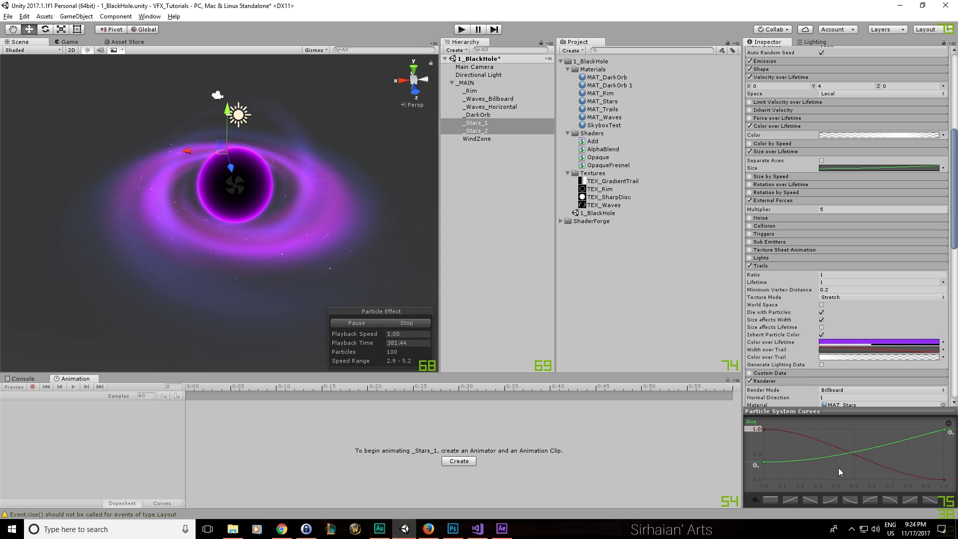
{"action": "double_click", "coordinate": [858, 452]}
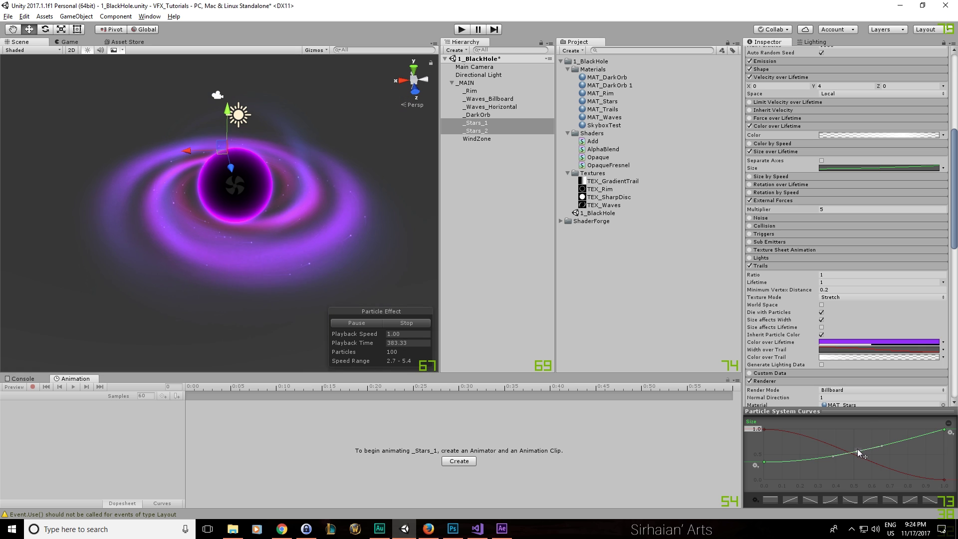
{"action": "left_click_drag", "start_coordinate": [858, 452], "coordinate": [862, 429]}
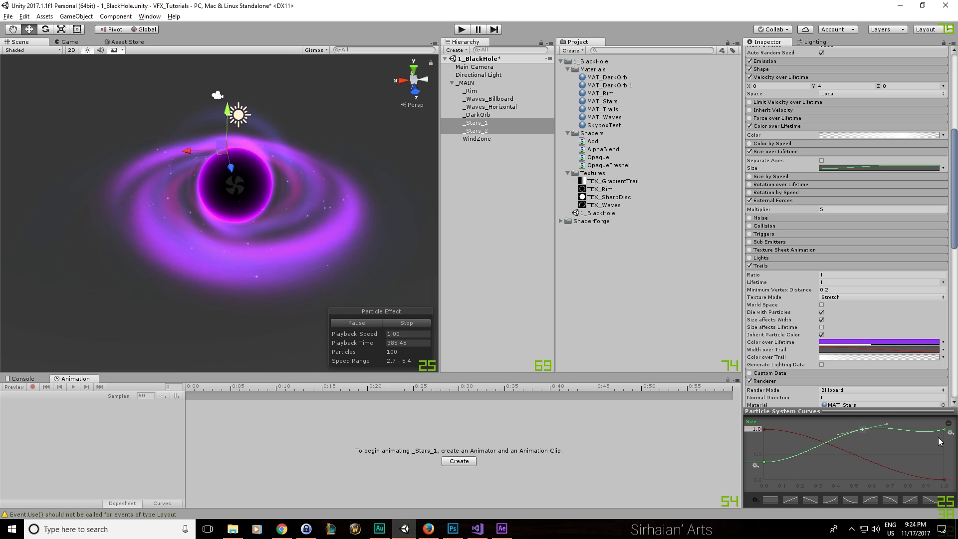
{"action": "left_click_drag", "start_coordinate": [944, 430], "coordinate": [936, 486]}
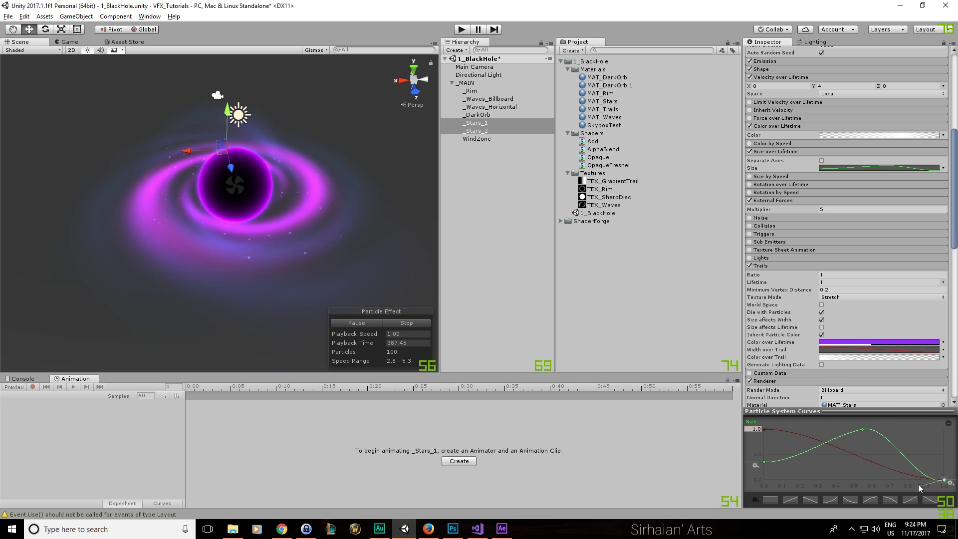
{"action": "left_click_drag", "start_coordinate": [862, 429], "coordinate": [879, 430]}
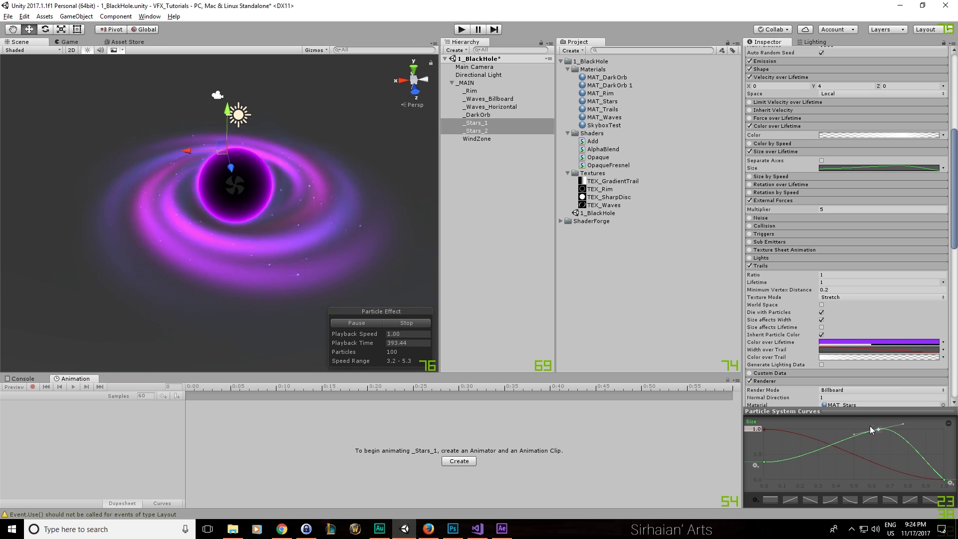
Examine the resized, fading stars in the scene from a higher and more distant viewpoint
{"action": "left_click_drag", "start_coordinate": [391, 300], "coordinate": [348, 209], "text": "alt"}
{"action": "scroll", "coordinate": [837, 190], "scroll_direction": "down", "scroll_amount": 15}
{"action": "middle_click_drag", "start_coordinate": [348, 210], "coordinate": [356, 213]}
{"action": "scroll", "coordinate": [351, 201], "scroll_direction": "down", "scroll_amount": 4}
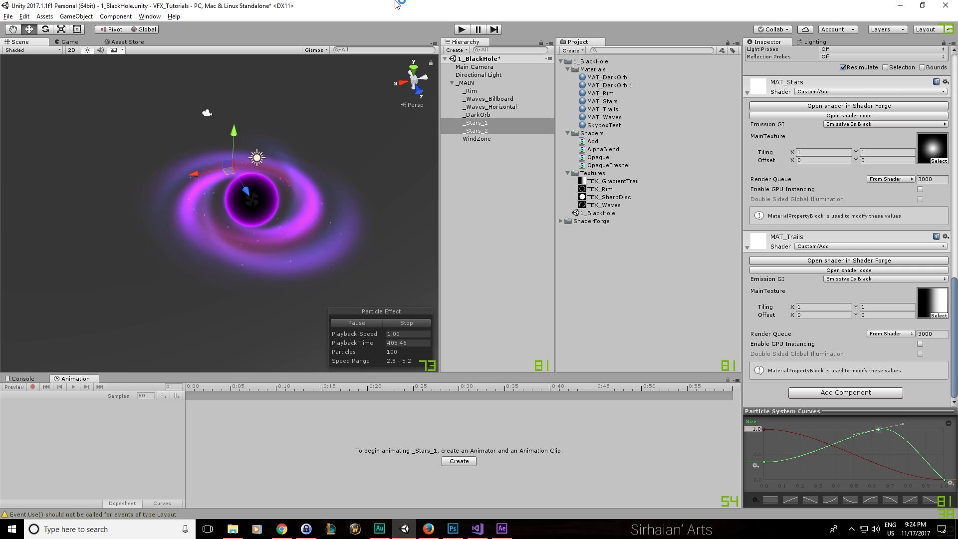
{"action": "scroll", "coordinate": [263, 202], "scroll_direction": "up", "scroll_amount": 3}
Switch to Firefox and review the open black hole reference images for comparison with the effect
{"action": "left_click", "coordinate": [428, 528]}
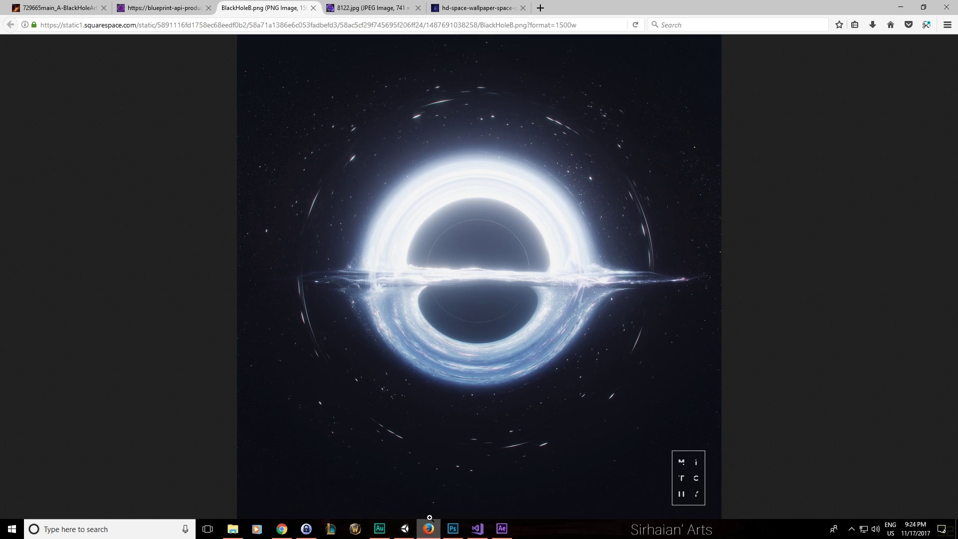
{"action": "left_click", "coordinate": [185, 8]}
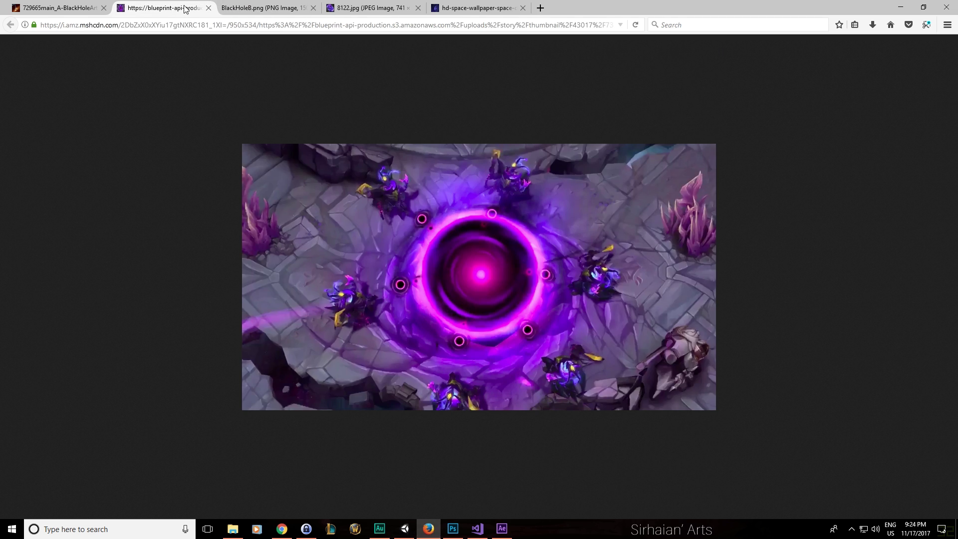
{"action": "left_click", "coordinate": [384, 7]}
{"action": "left_click", "coordinate": [478, 2]}
{"action": "left_click", "coordinate": [378, 3]}
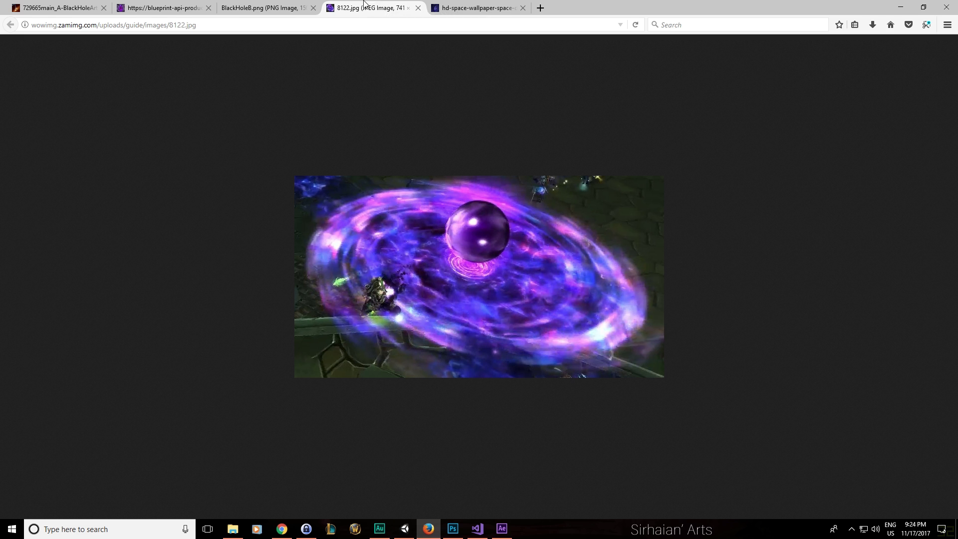
{"action": "left_click", "coordinate": [71, 3]}
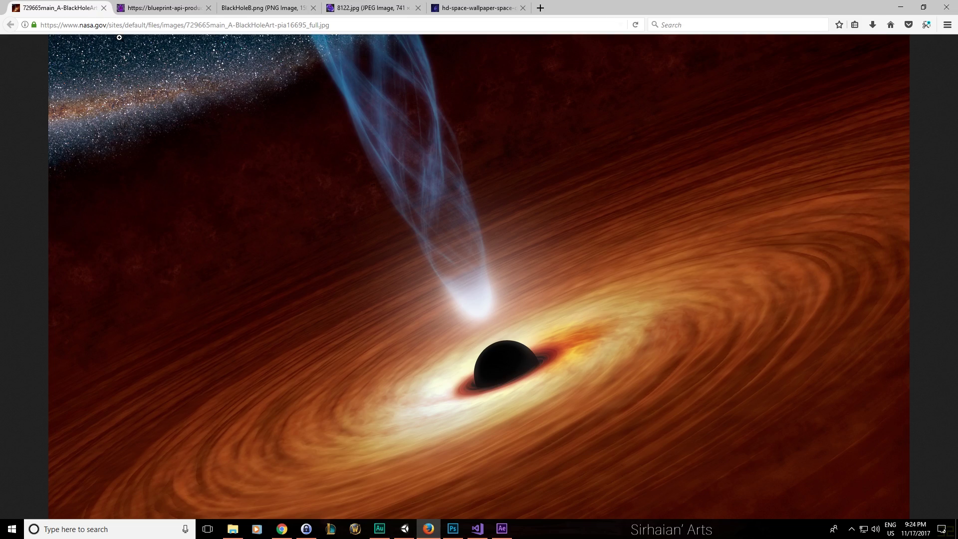
{"action": "left_click", "coordinate": [356, 3]}
Return to Unity and examine the finished black hole from several angles with _Rim and the parent _MAIN selected
{"action": "key", "text": "alt+Tab"}
{"action": "left_click_drag", "start_coordinate": [289, 203], "coordinate": [309, 184], "text": "alt"}
{"action": "scroll", "coordinate": [249, 219], "scroll_direction": "up", "scroll_amount": 5}
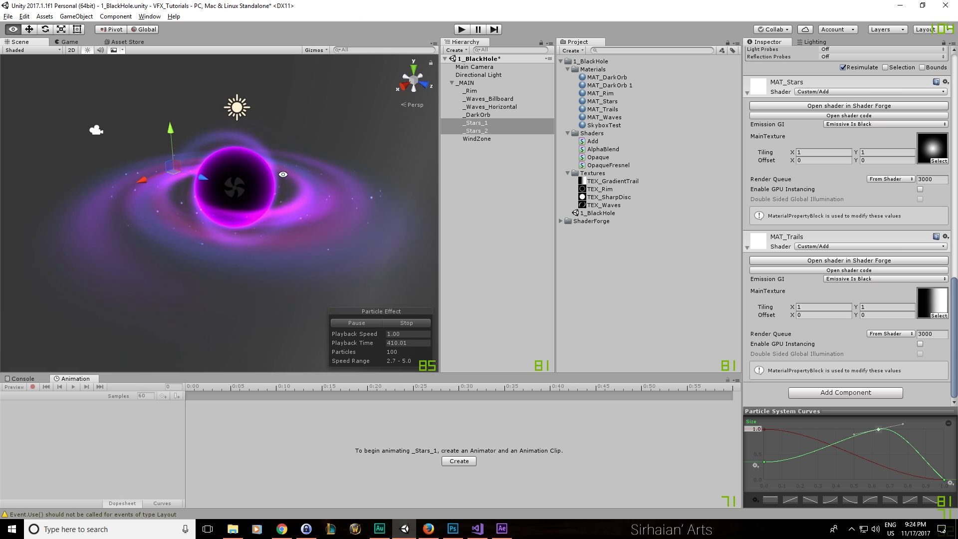
{"action": "scroll", "coordinate": [249, 219], "scroll_direction": "down", "scroll_amount": 3}
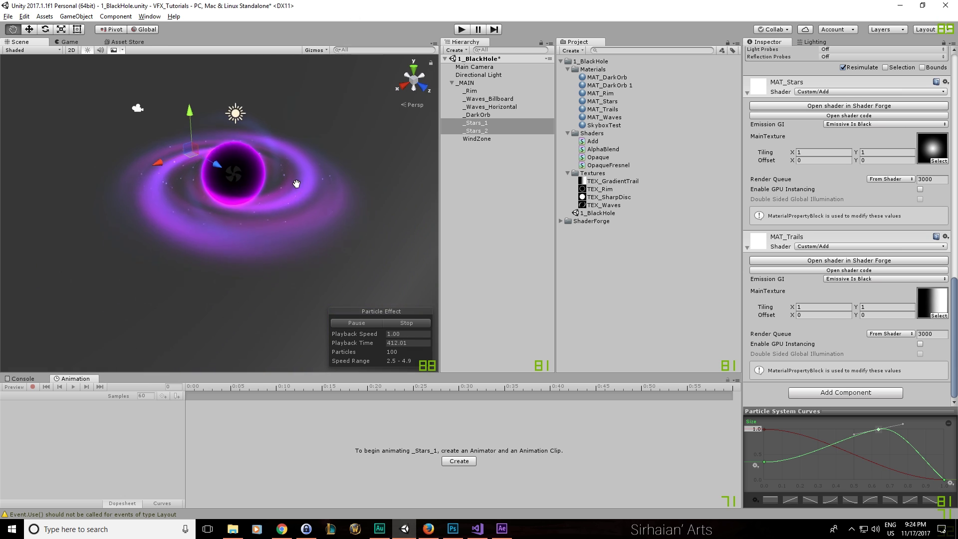
{"action": "left_click_drag", "start_coordinate": [287, 191], "coordinate": [158, 178], "text": "alt"}
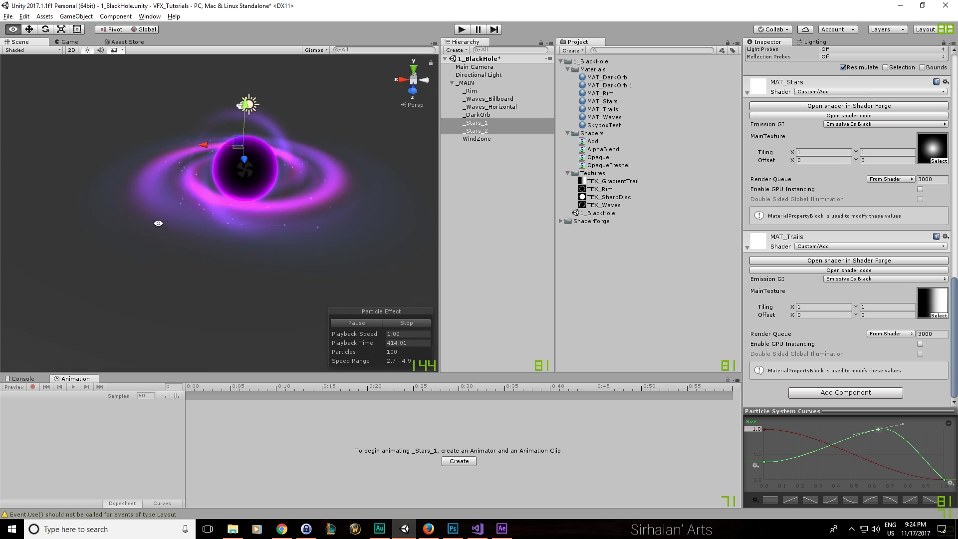
{"action": "left_click_drag", "start_coordinate": [255, 277], "coordinate": [291, 210], "text": "alt"}
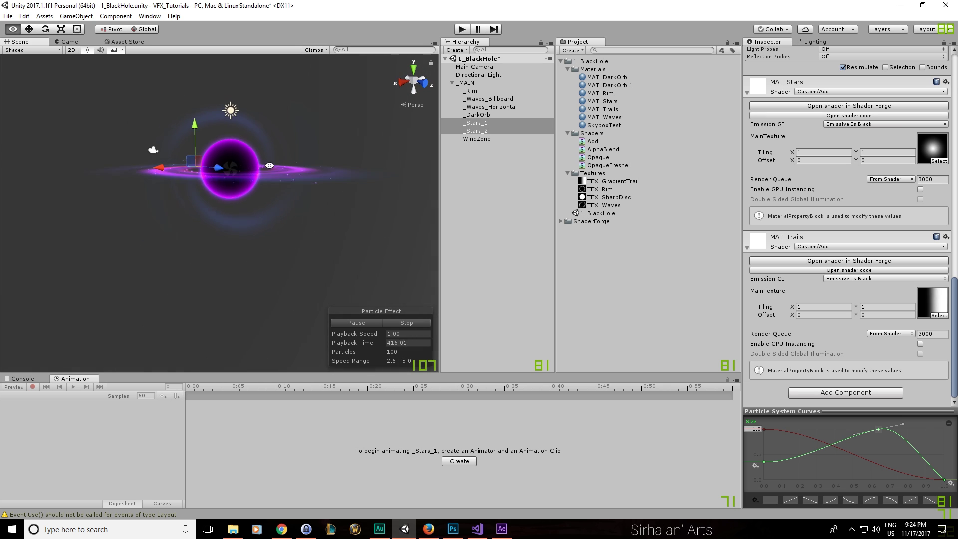
{"action": "left_click", "coordinate": [508, 197]}
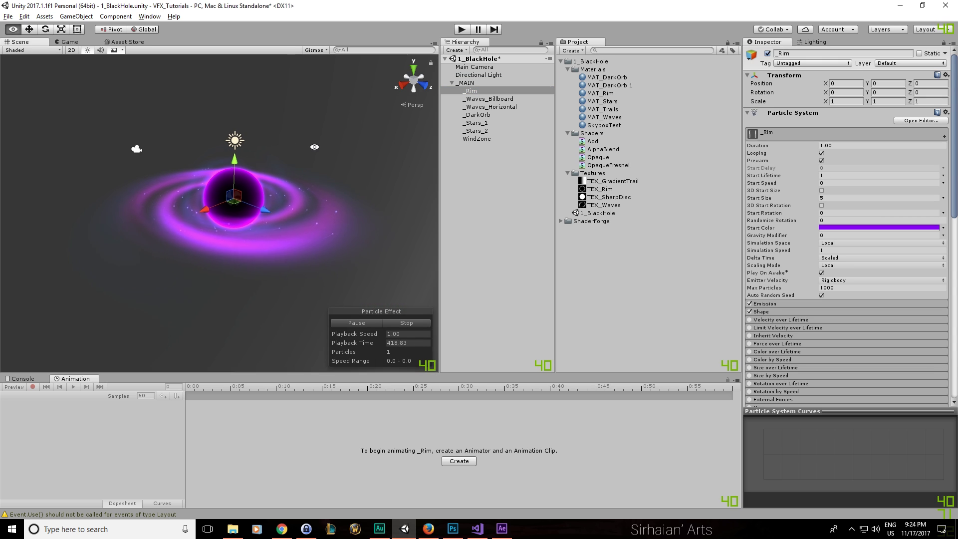
{"action": "left_click_drag", "start_coordinate": [325, 152], "coordinate": [321, 211], "text": "alt"}
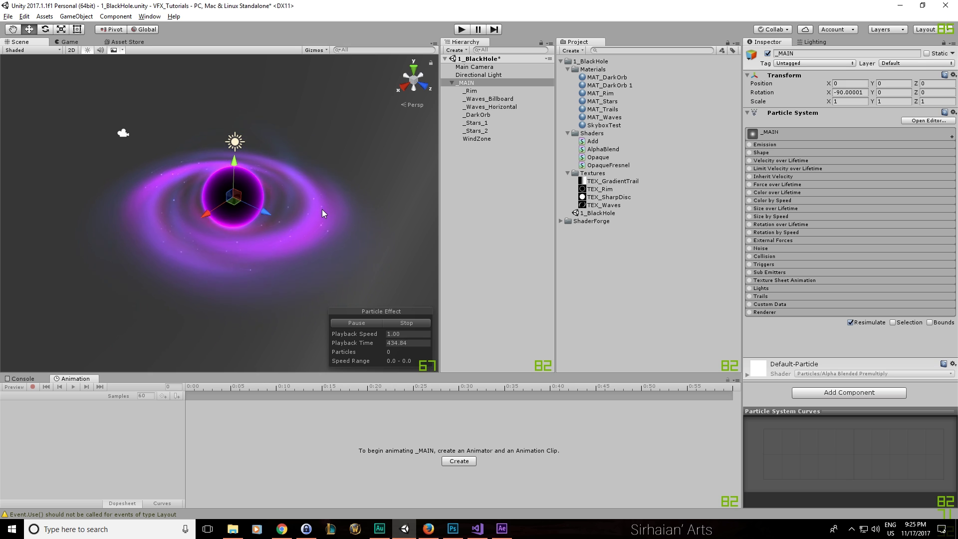
{"action": "key", "text": "alt"}
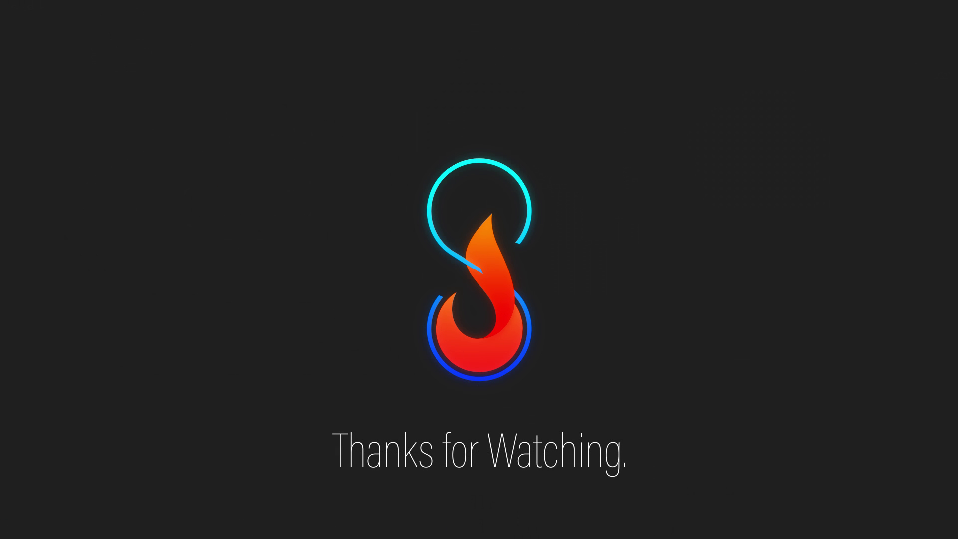